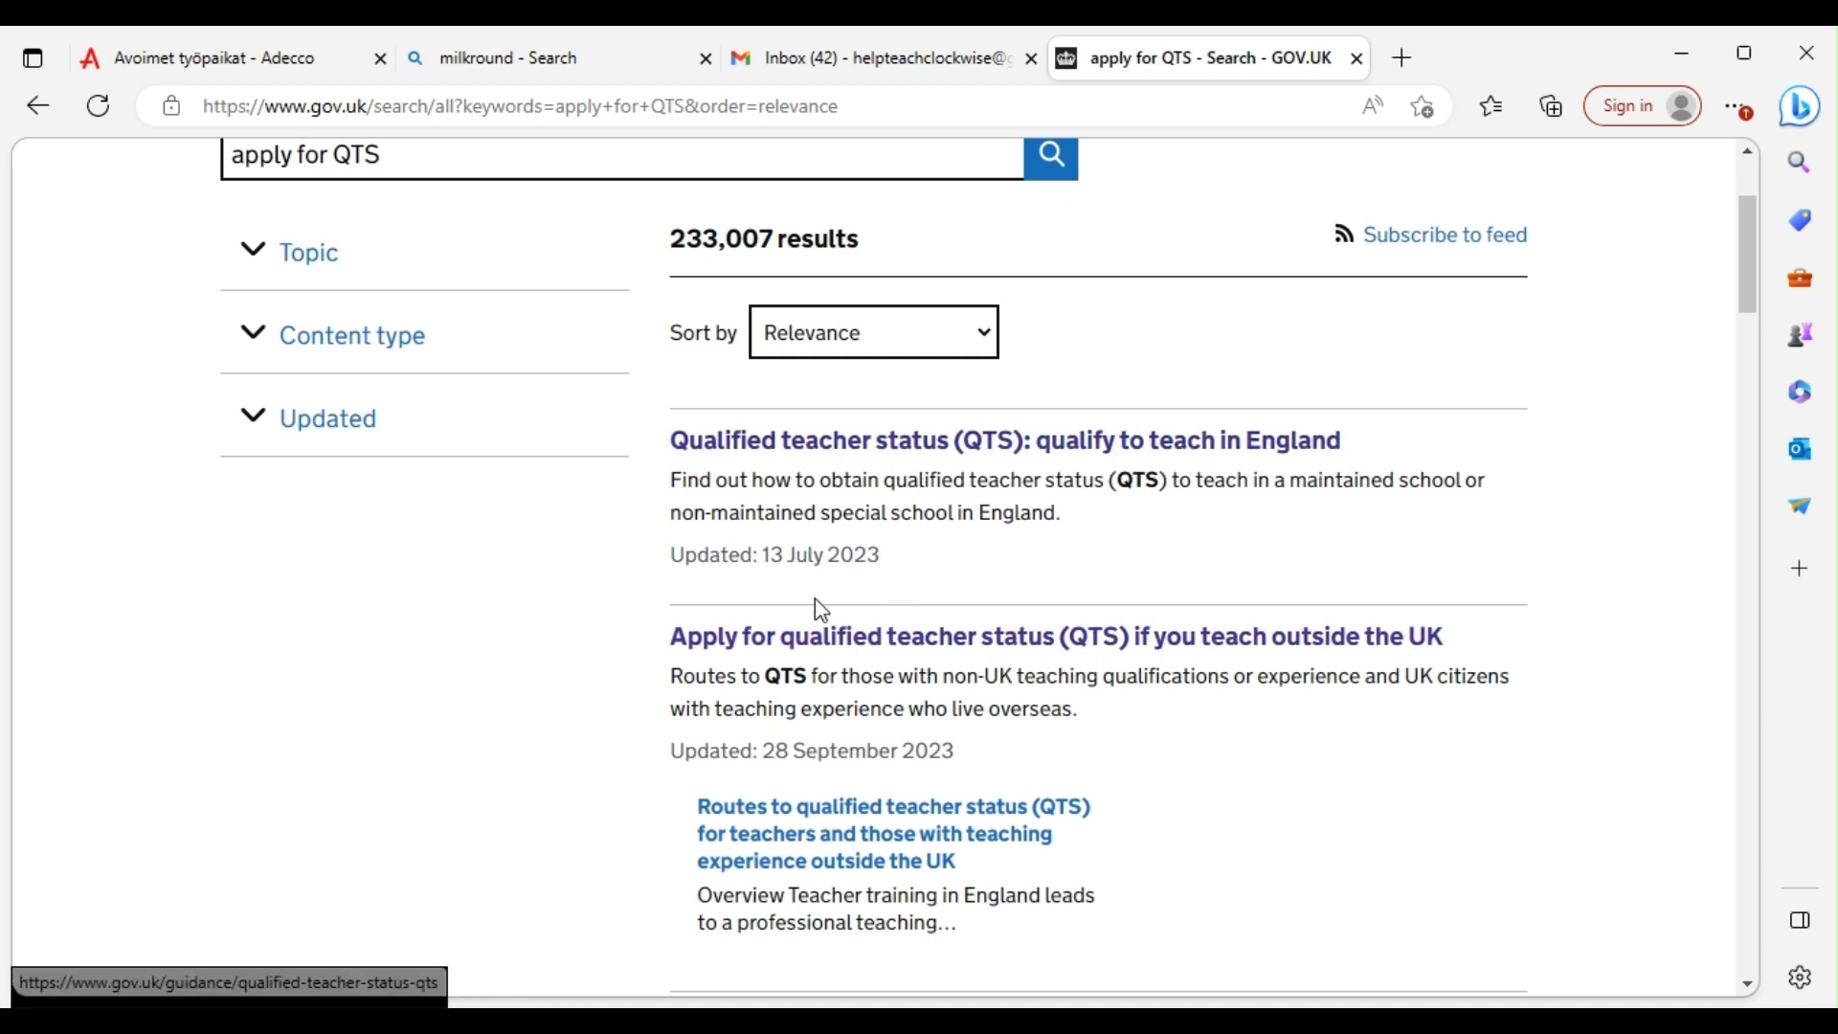
Open the guidance 'Apply for qualified teacher status (QTS) if you teach outside the UK' and skim it
scroll(762, 605, down, 1)
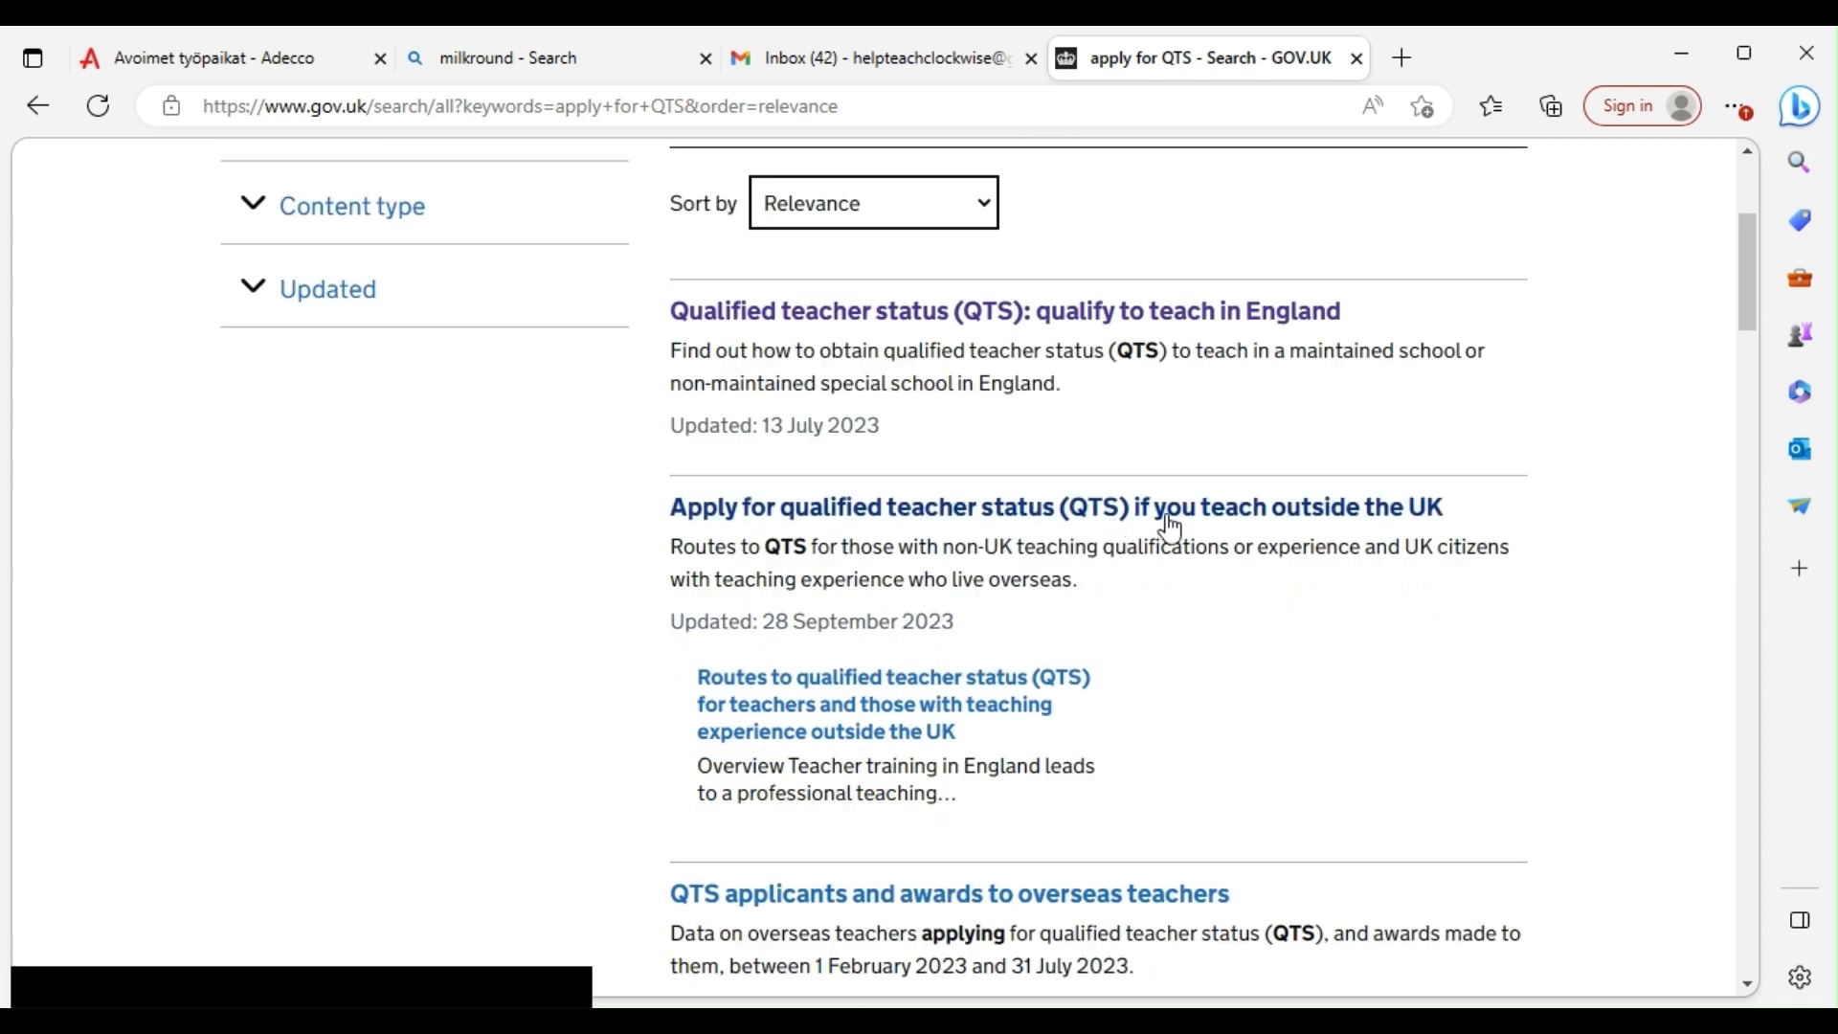
click(866, 520)
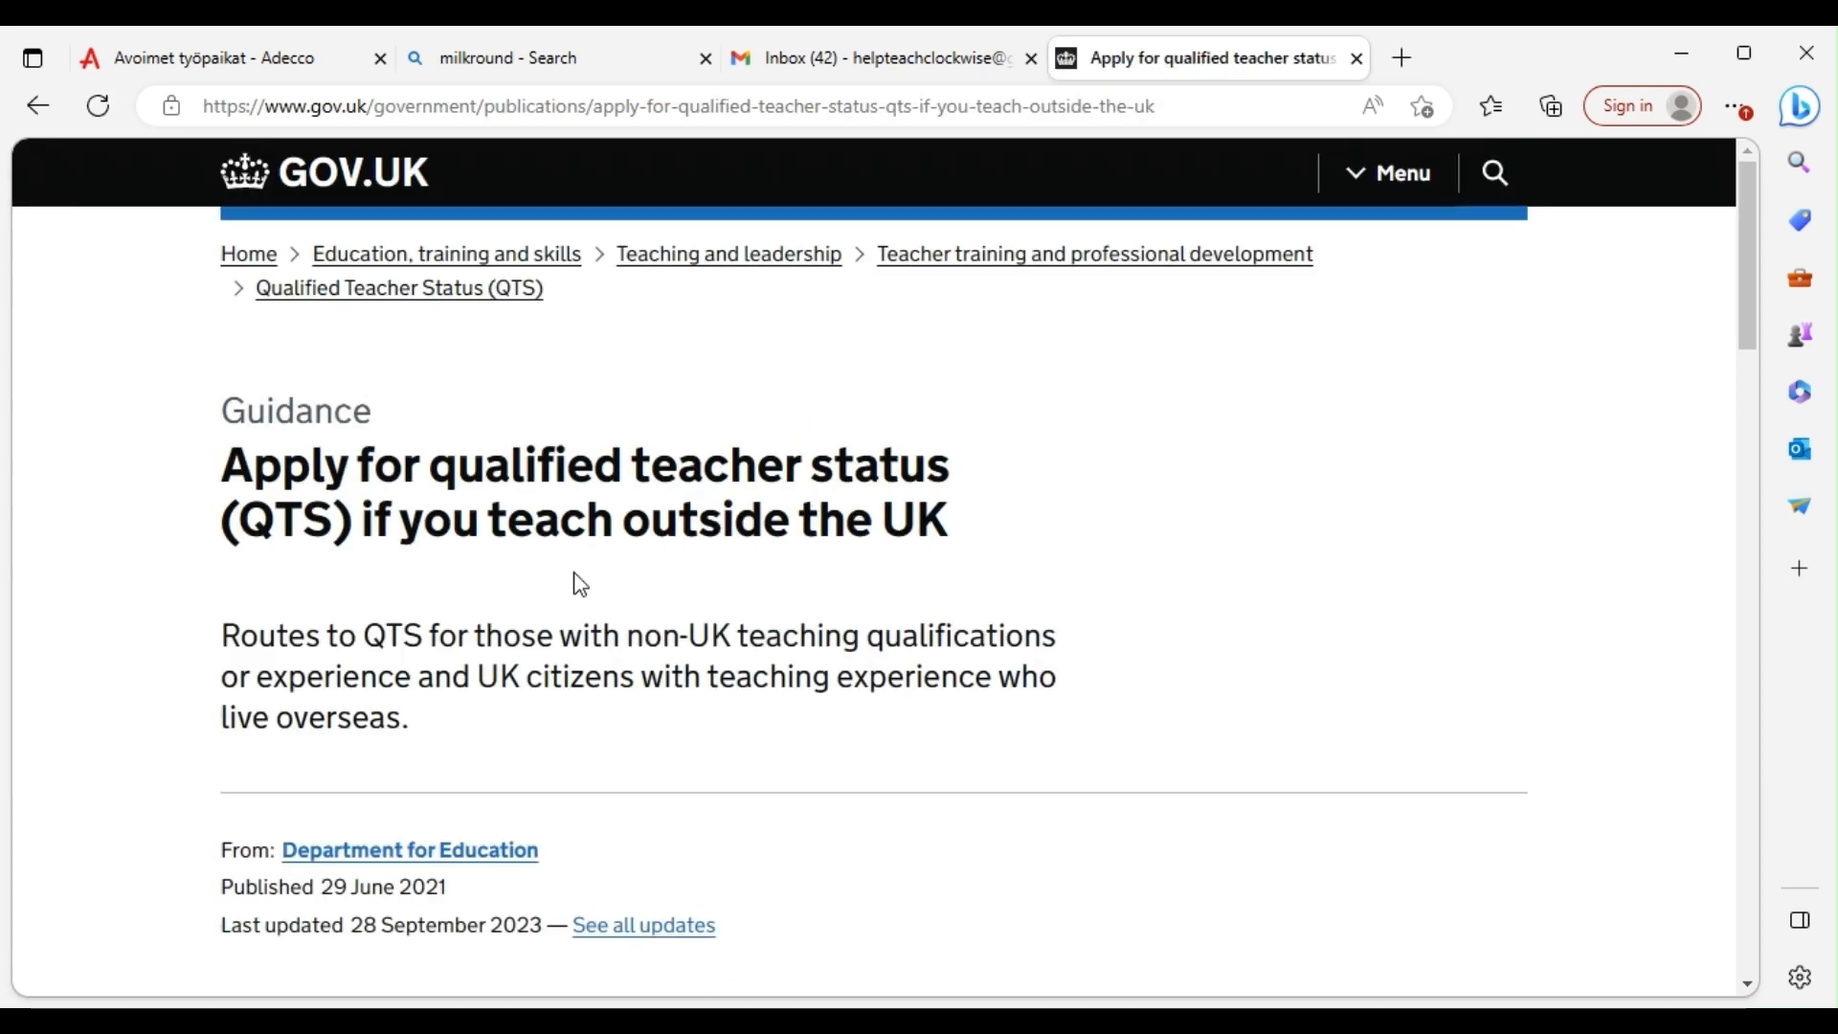
scroll(575, 579, down, 5)
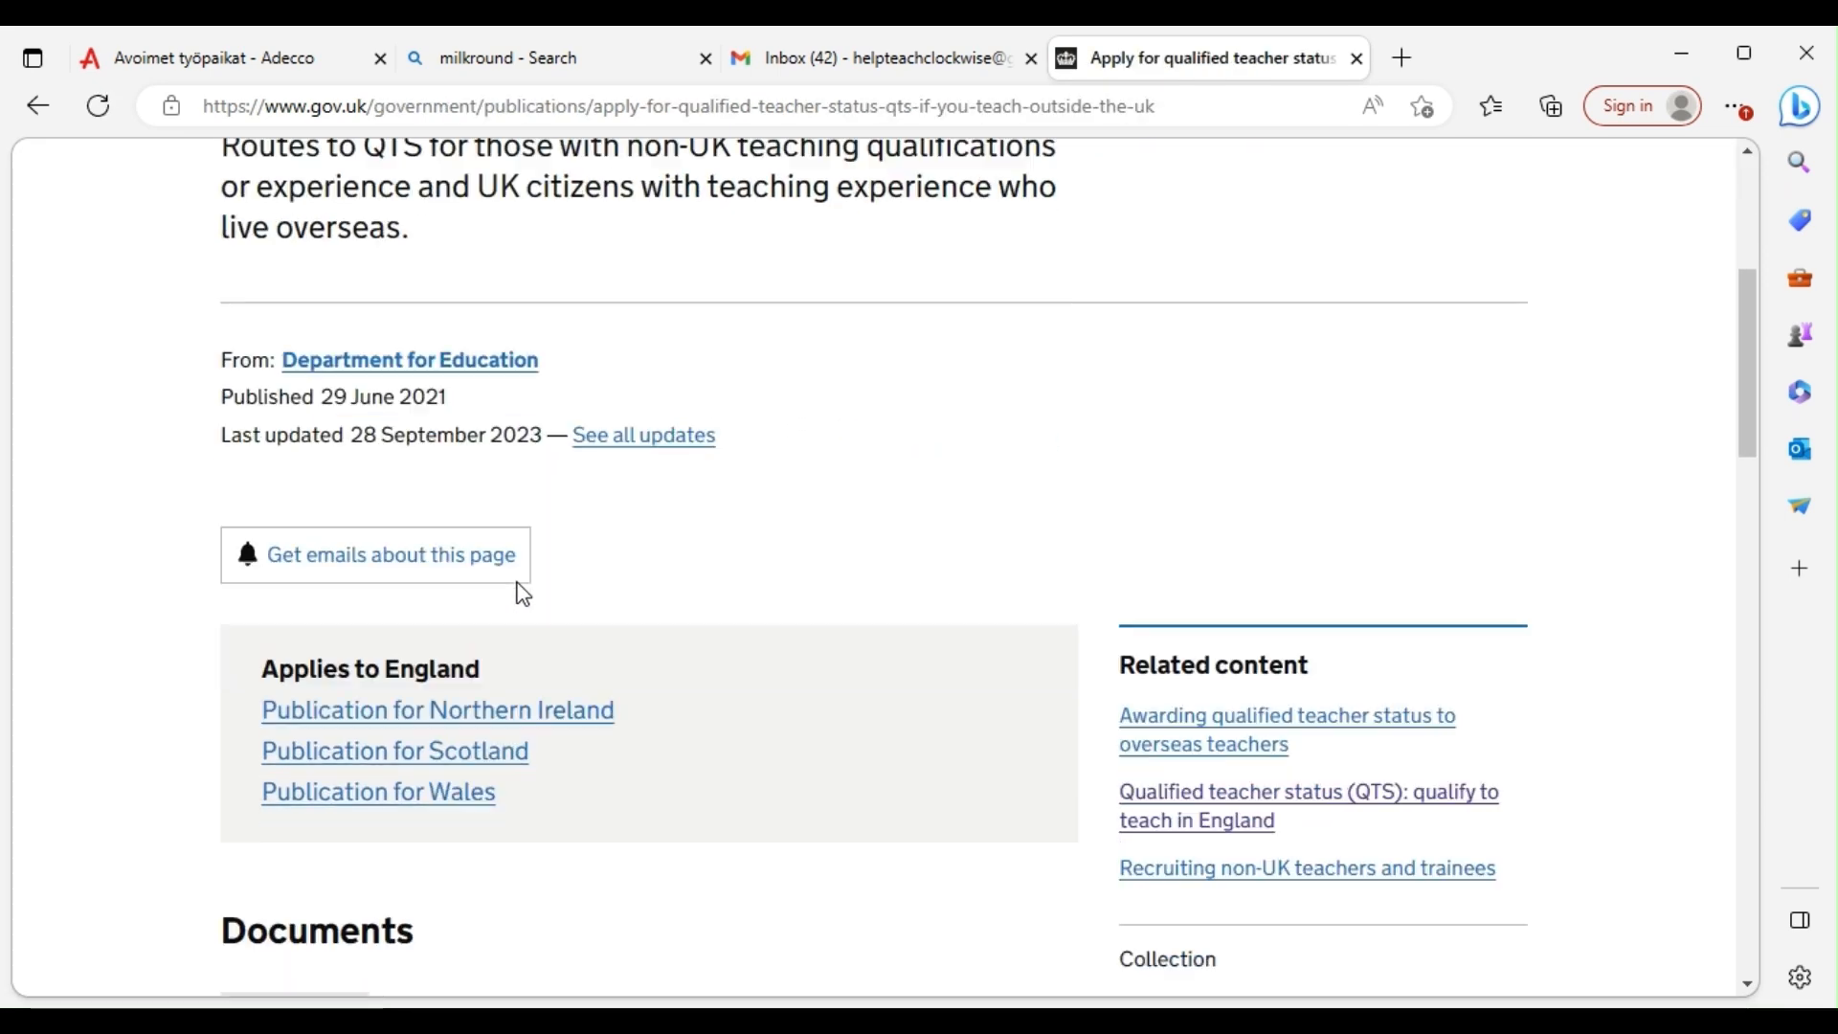
scroll(523, 594, down, 10)
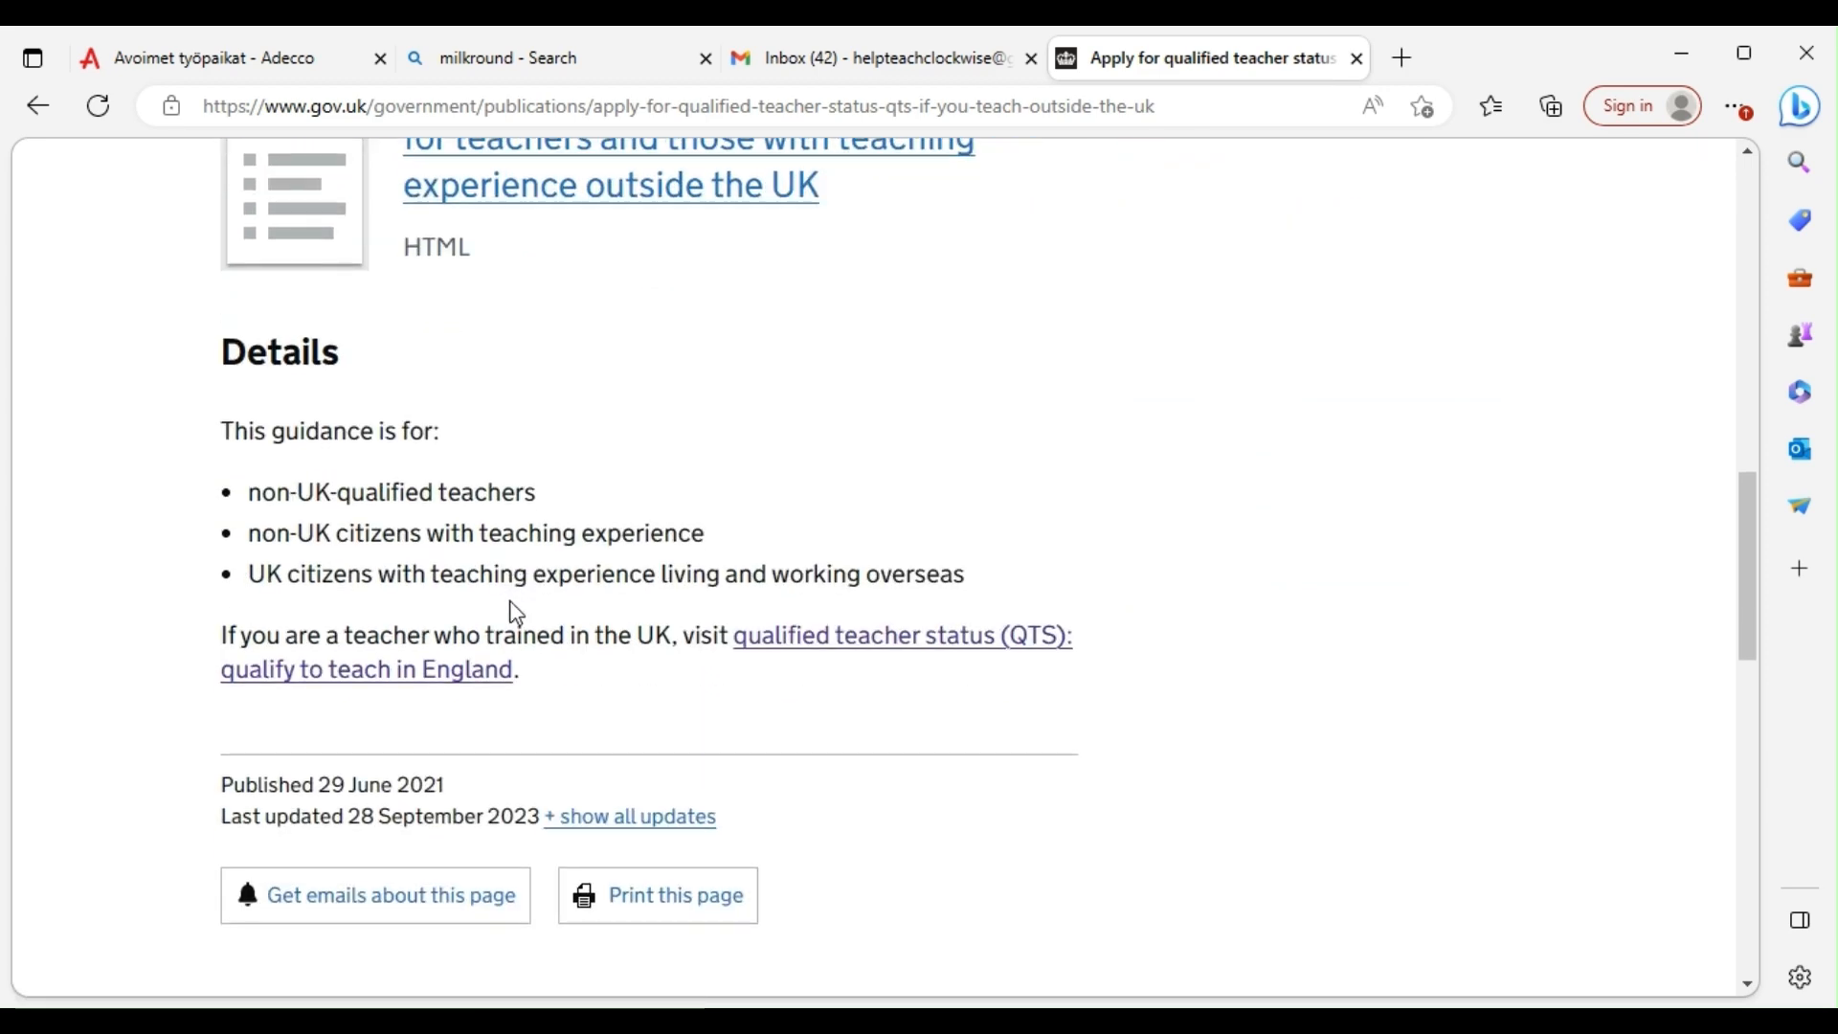
scroll(510, 608, down, 6)
scroll(508, 612, up, 6)
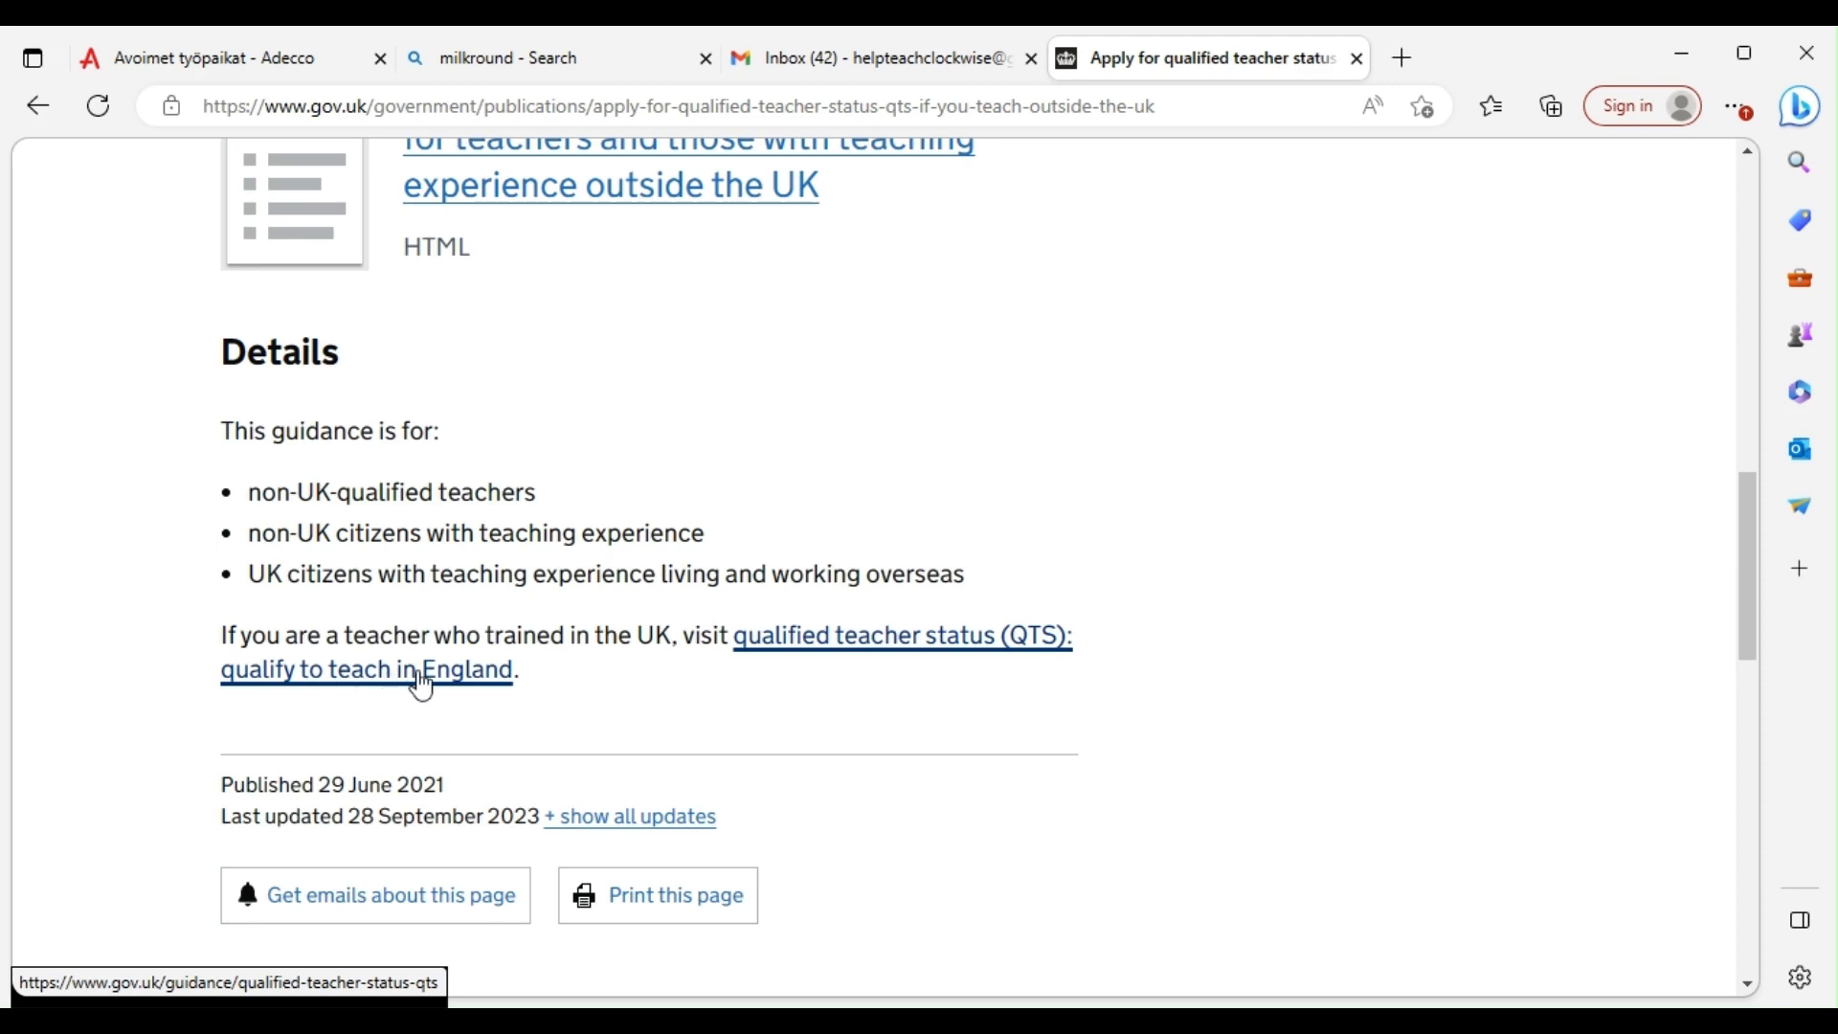
Reread the guidance summary and open the Routes to QTS guidance document
scroll(645, 537, up, 6)
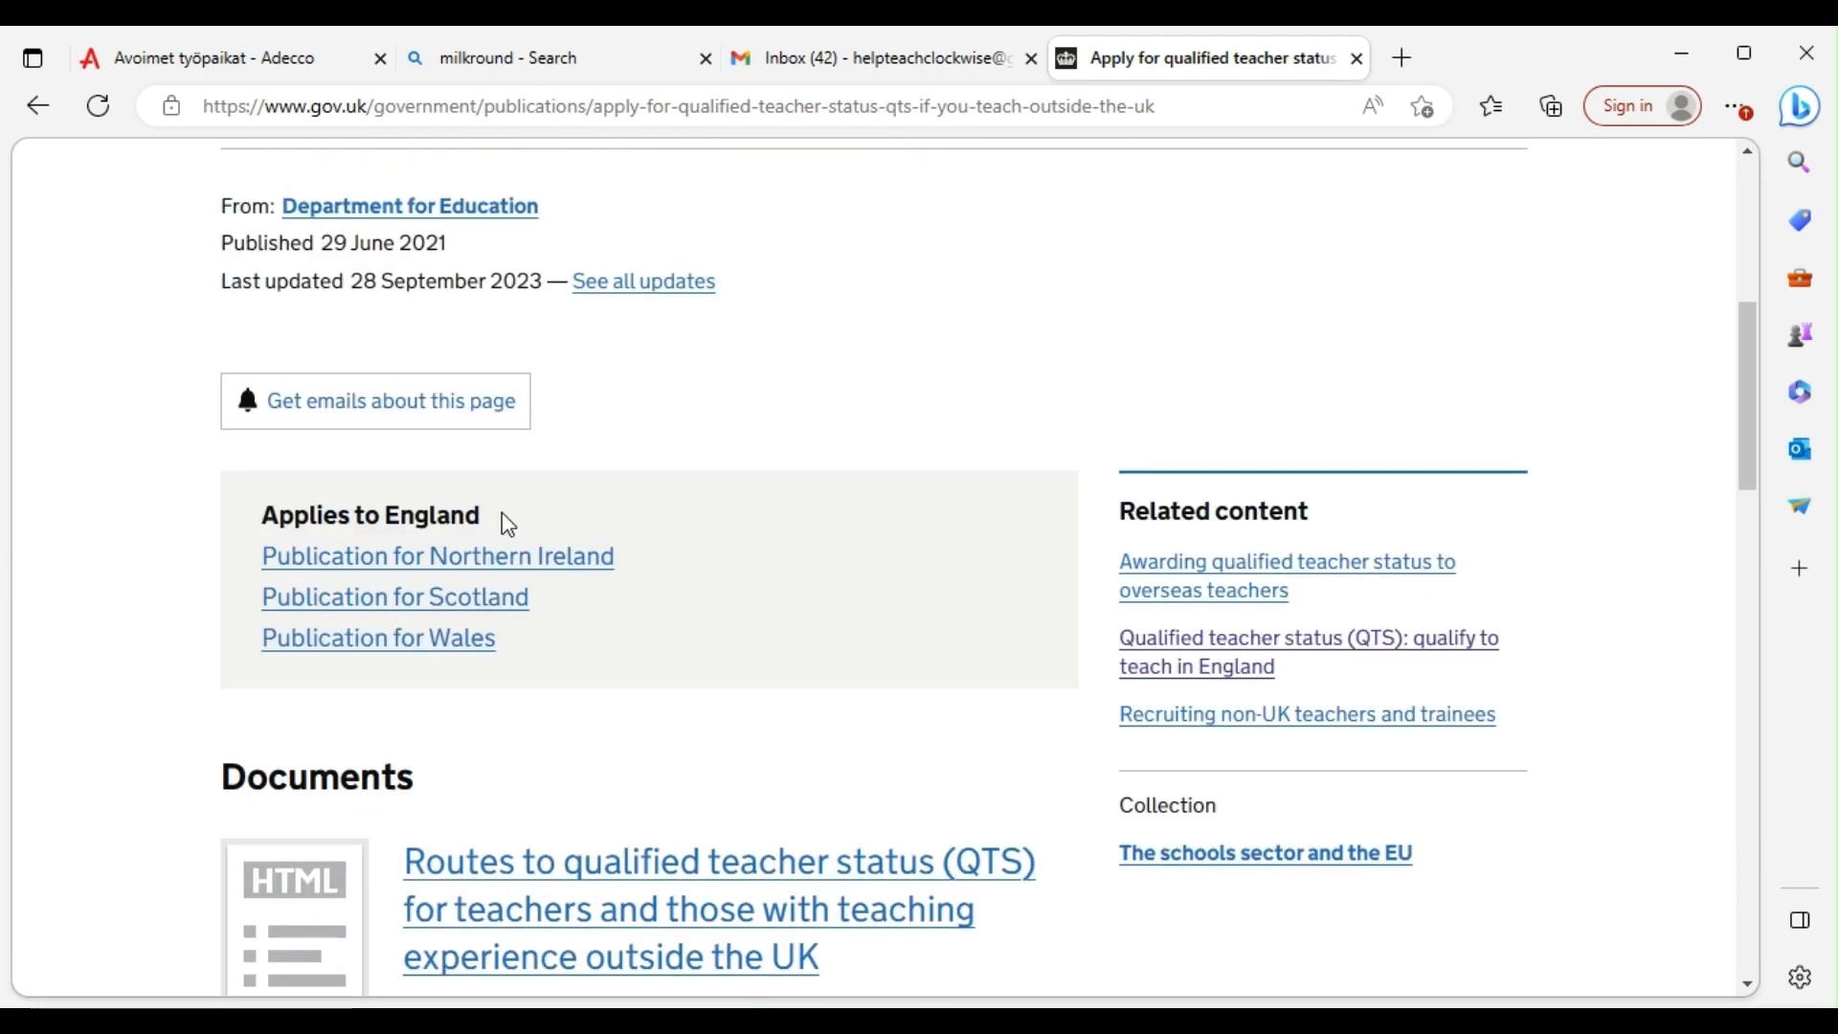
scroll(478, 514, up, 2)
scroll(426, 455, up, 2)
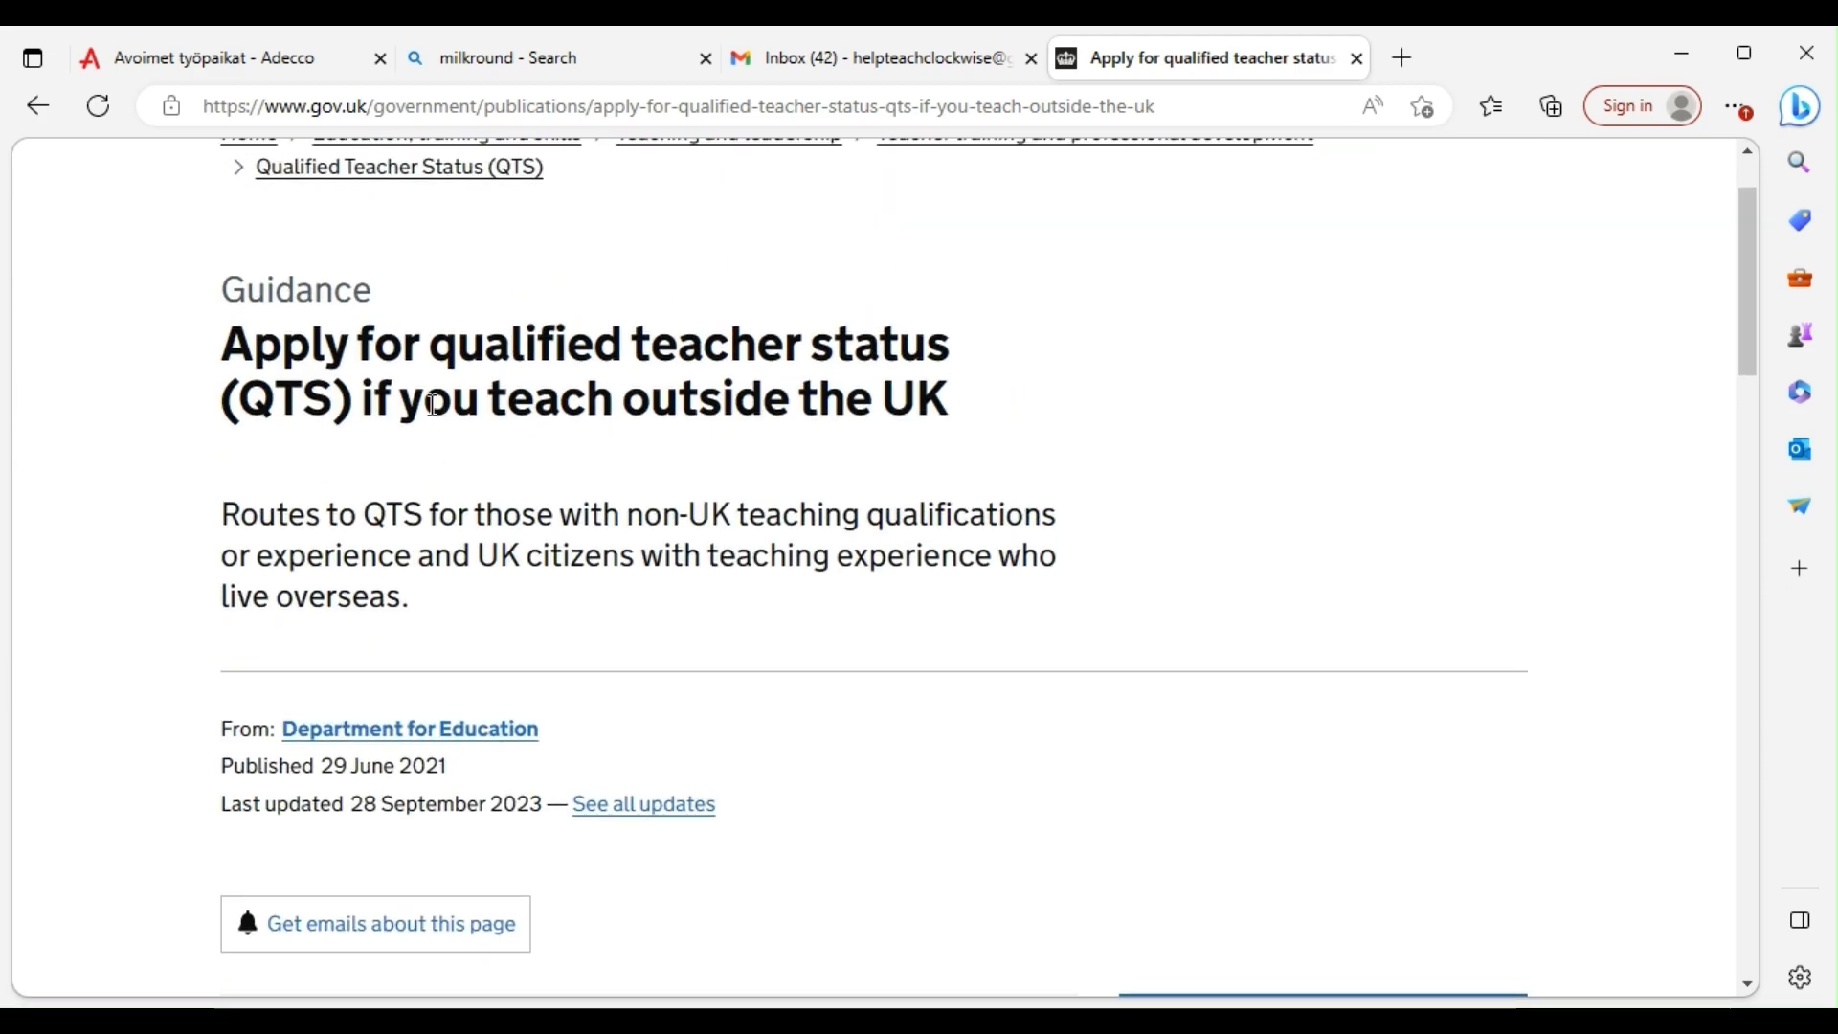
scroll(433, 404, up, 1)
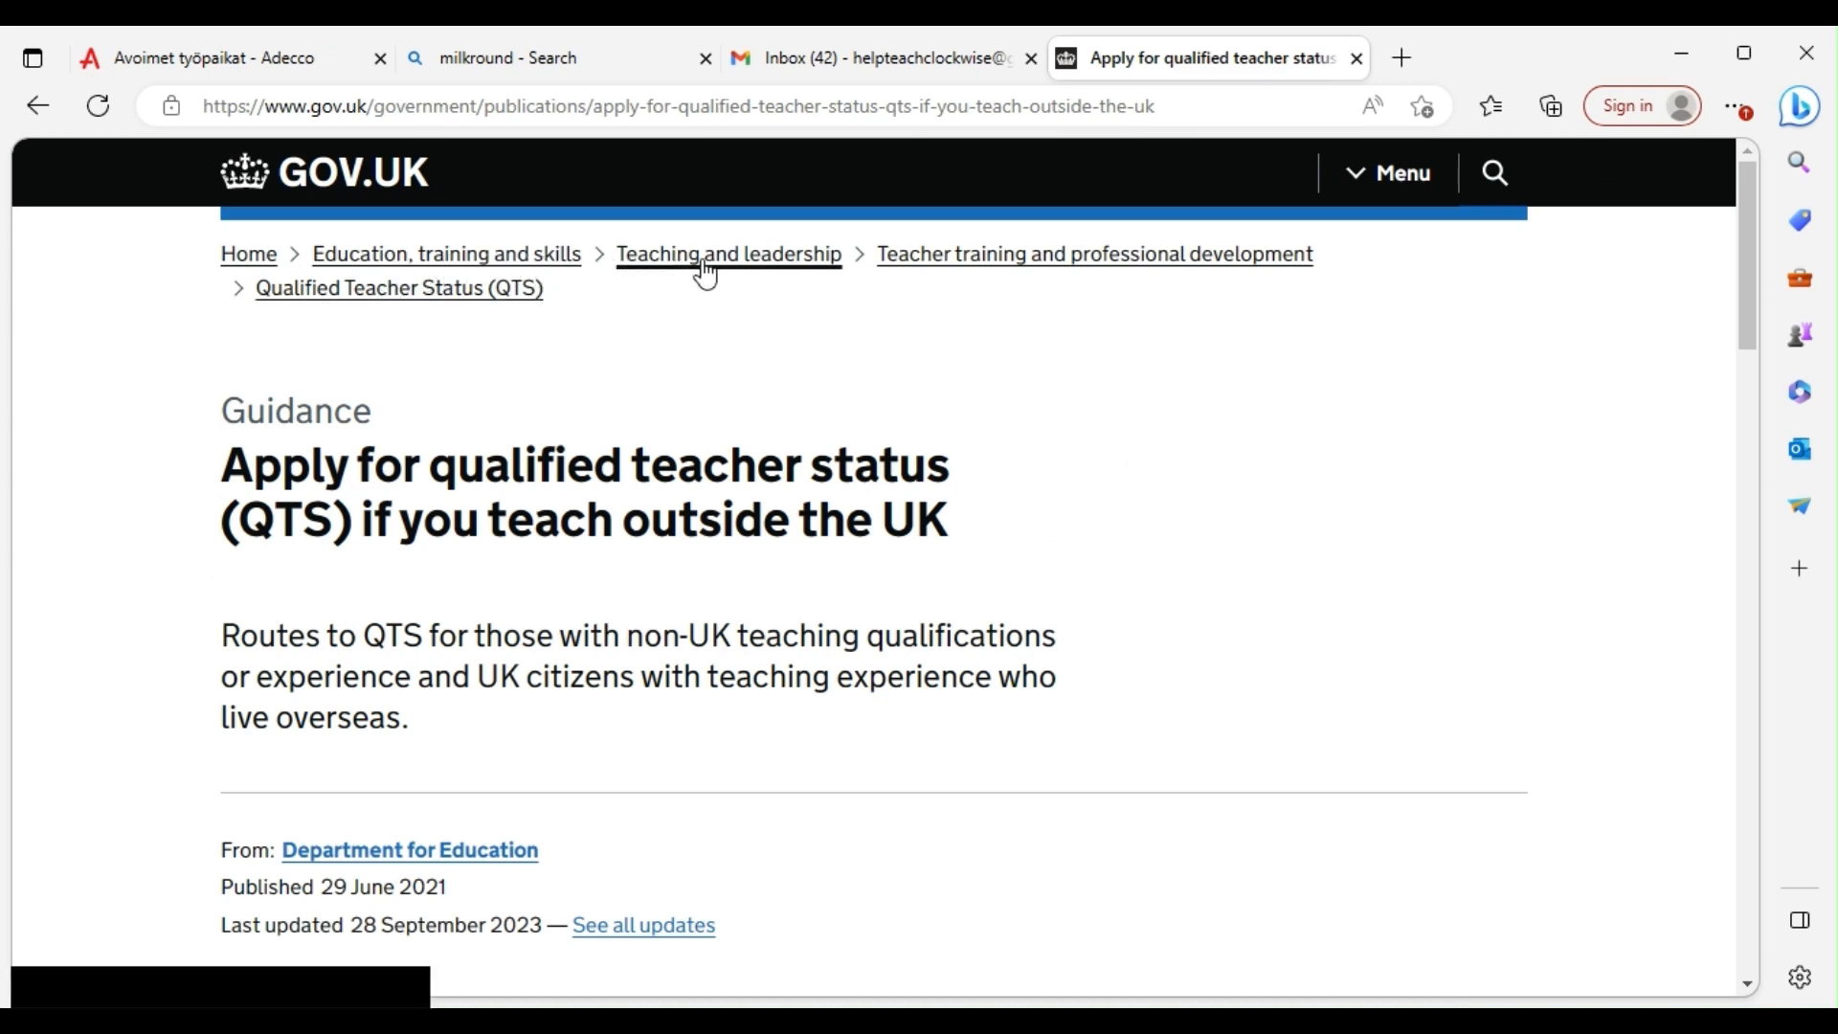
scroll(615, 570, down, 4)
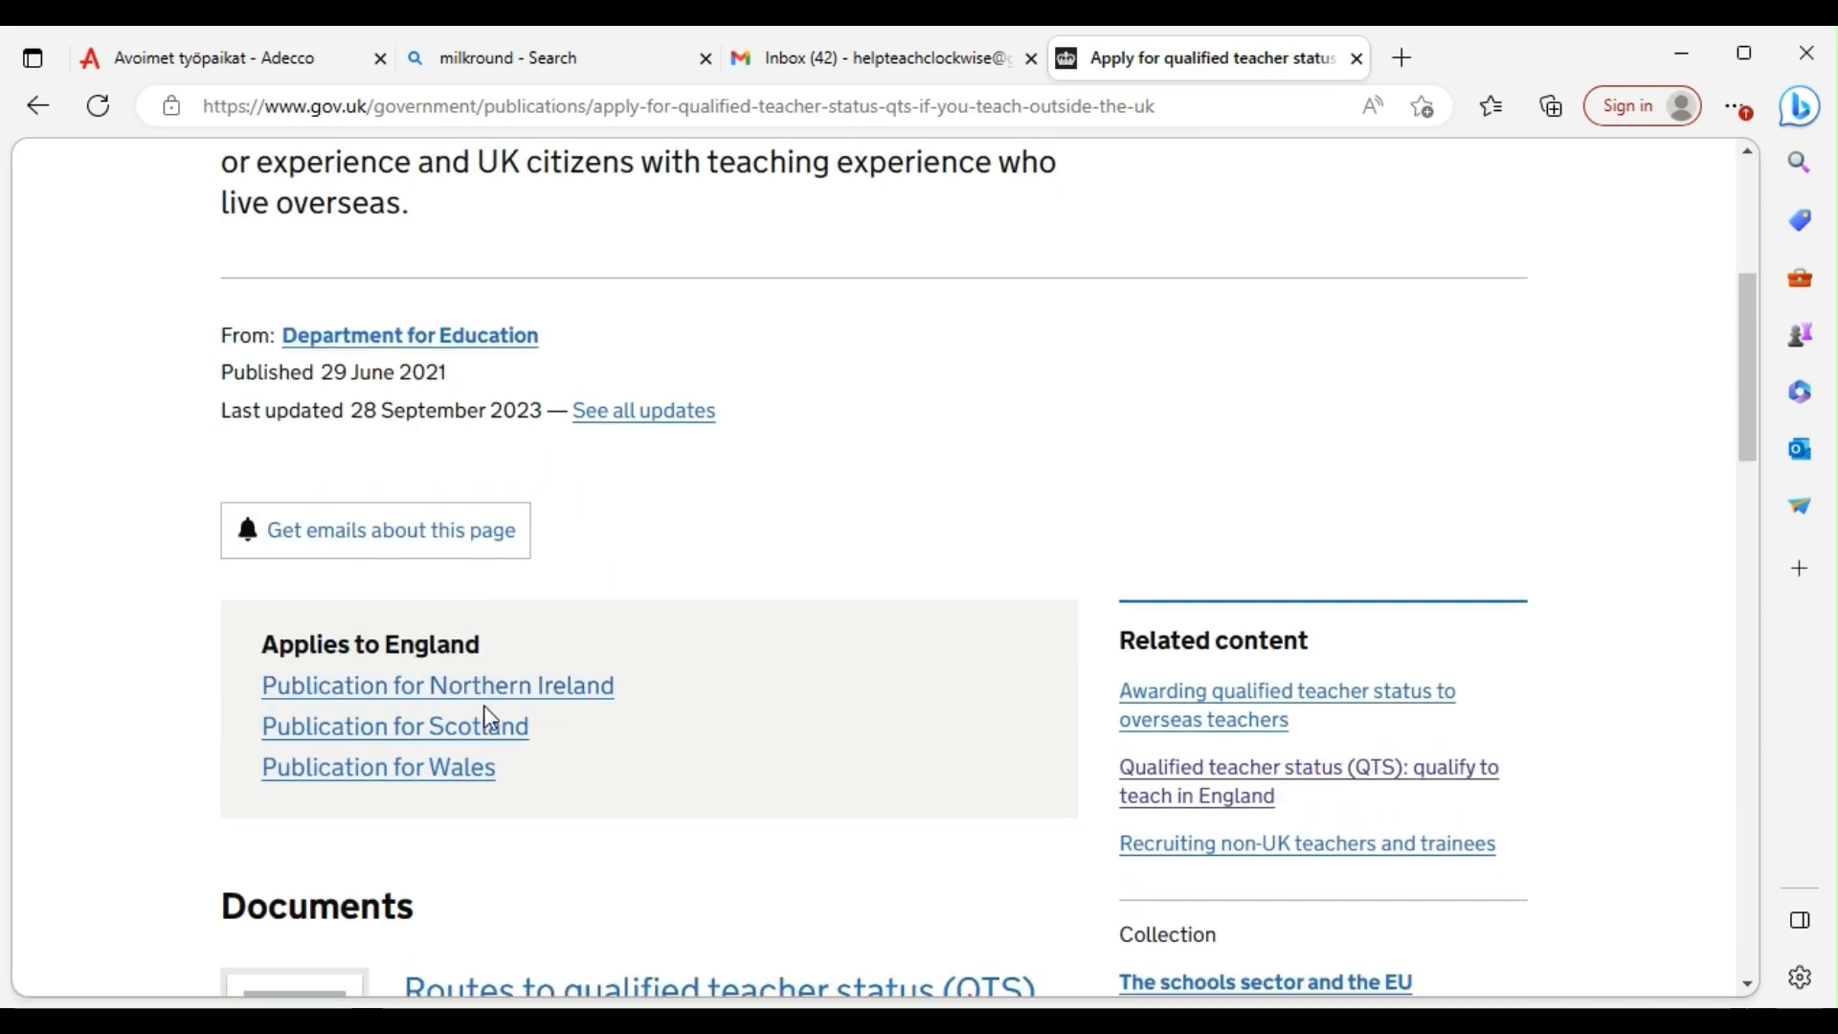
scroll(394, 723, down, 3)
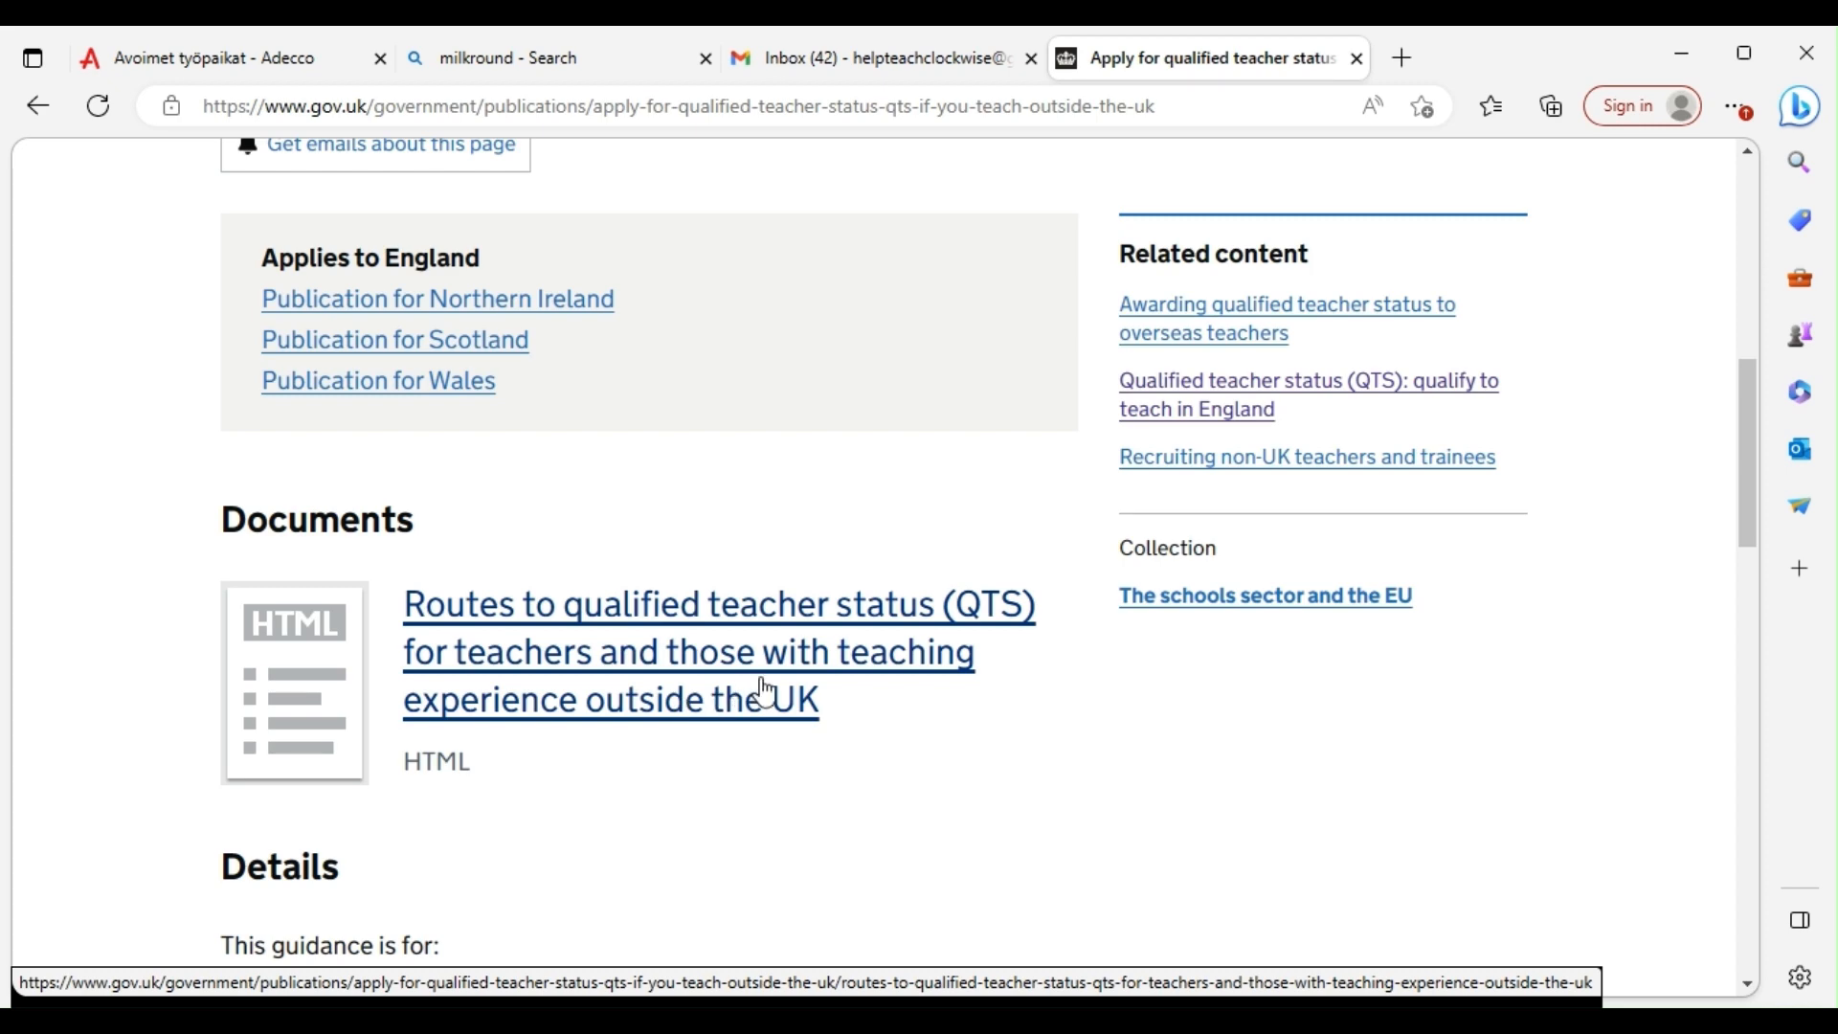
click(631, 627)
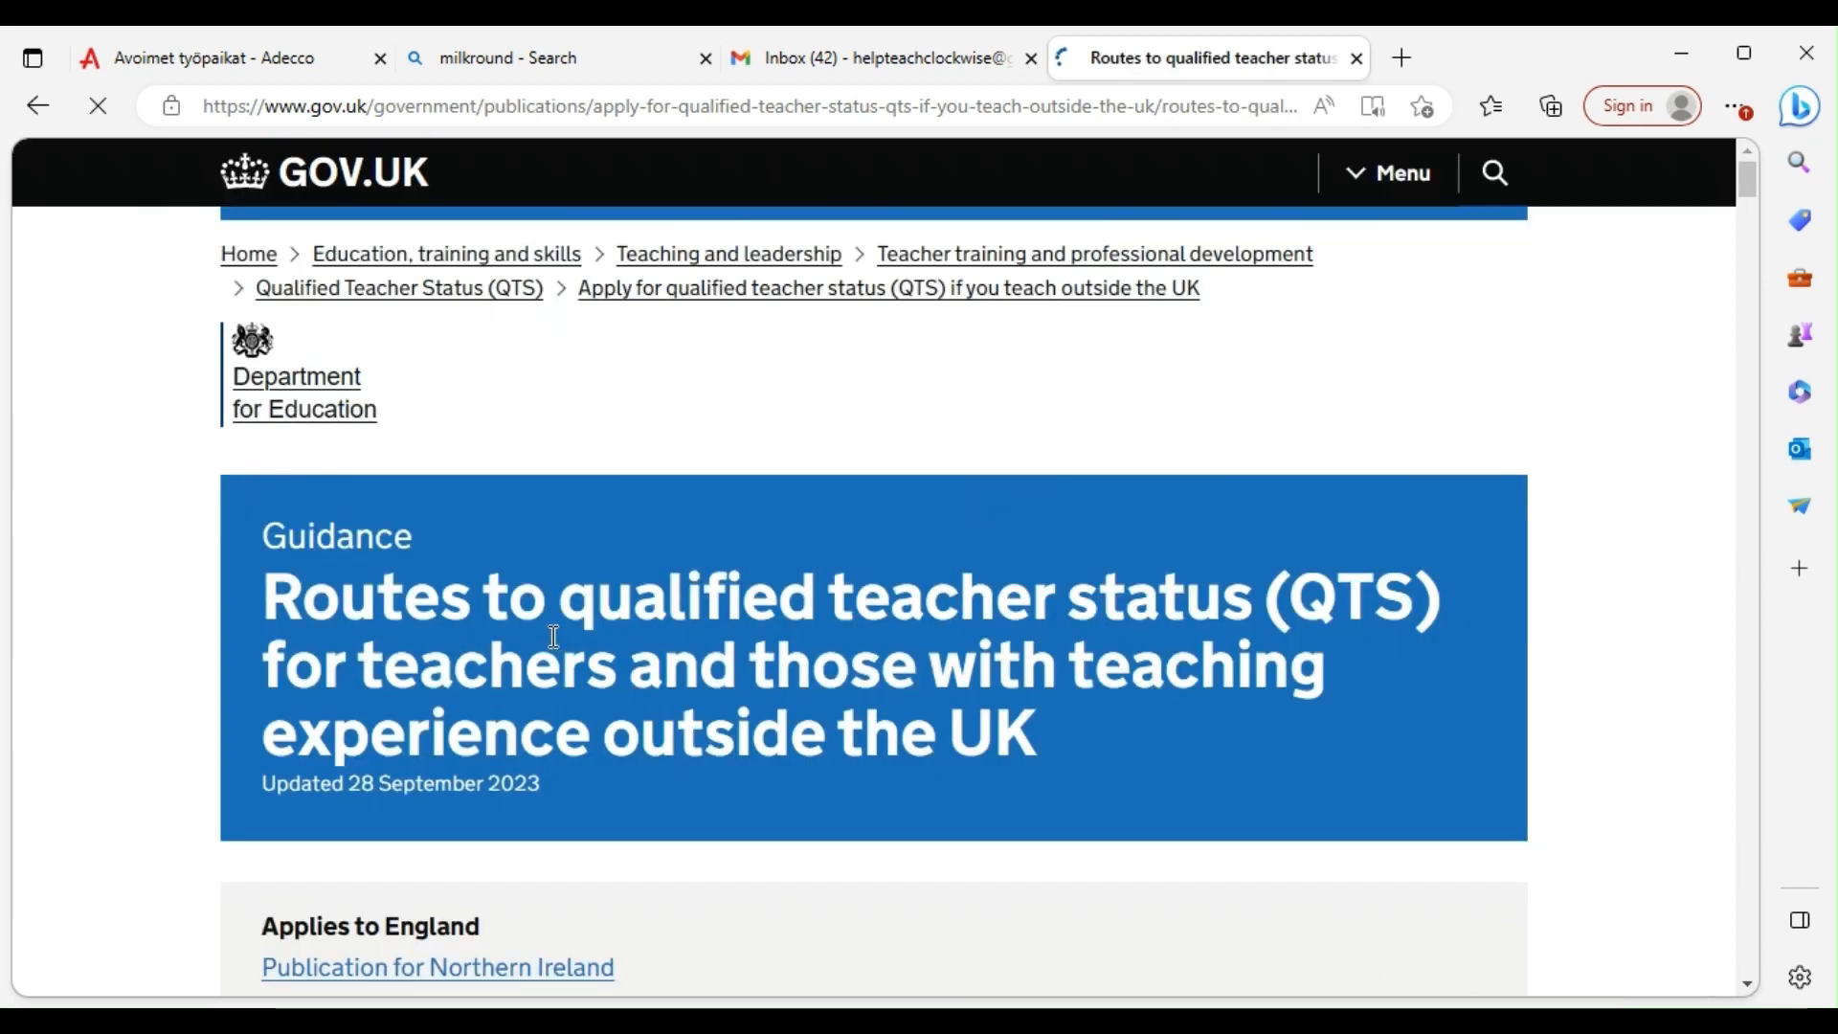
Bring the Routes to QTS guidance to its Overview on teaching in England for 4 years without QTS
scroll(737, 512, down, 4)
scroll(718, 510, down, 8)
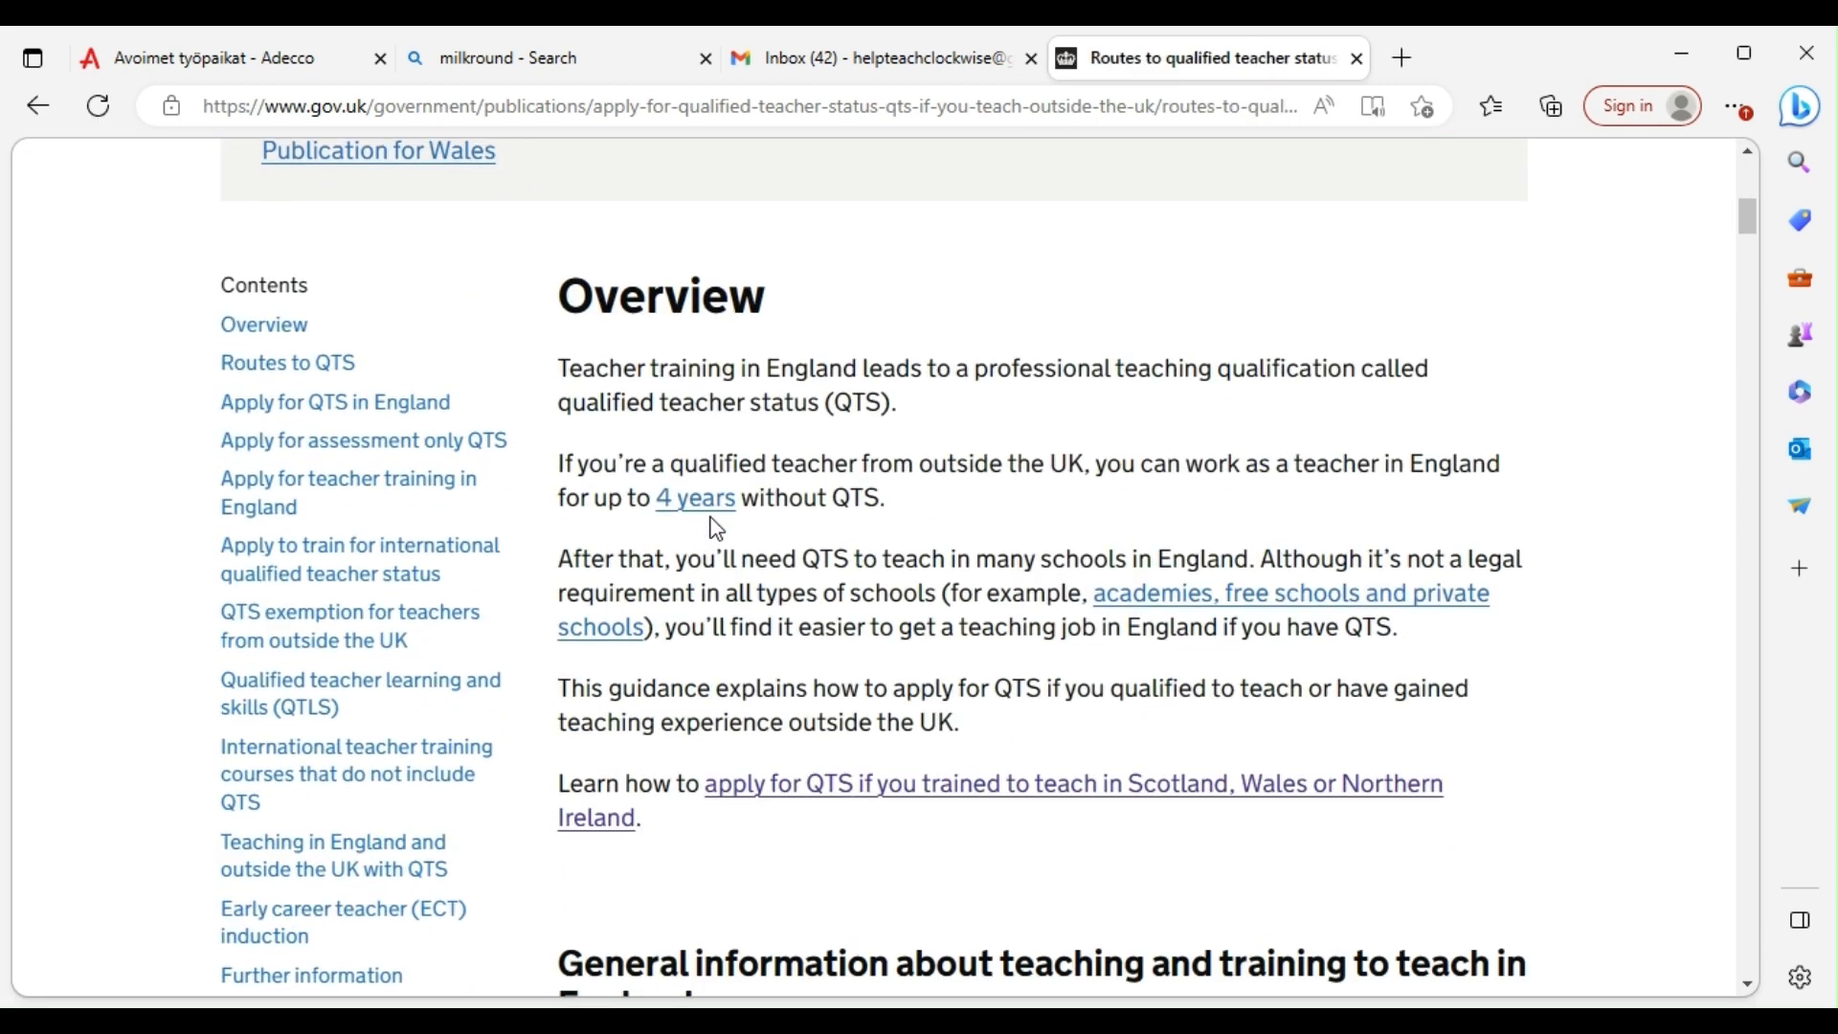
scroll(796, 499, up, 5)
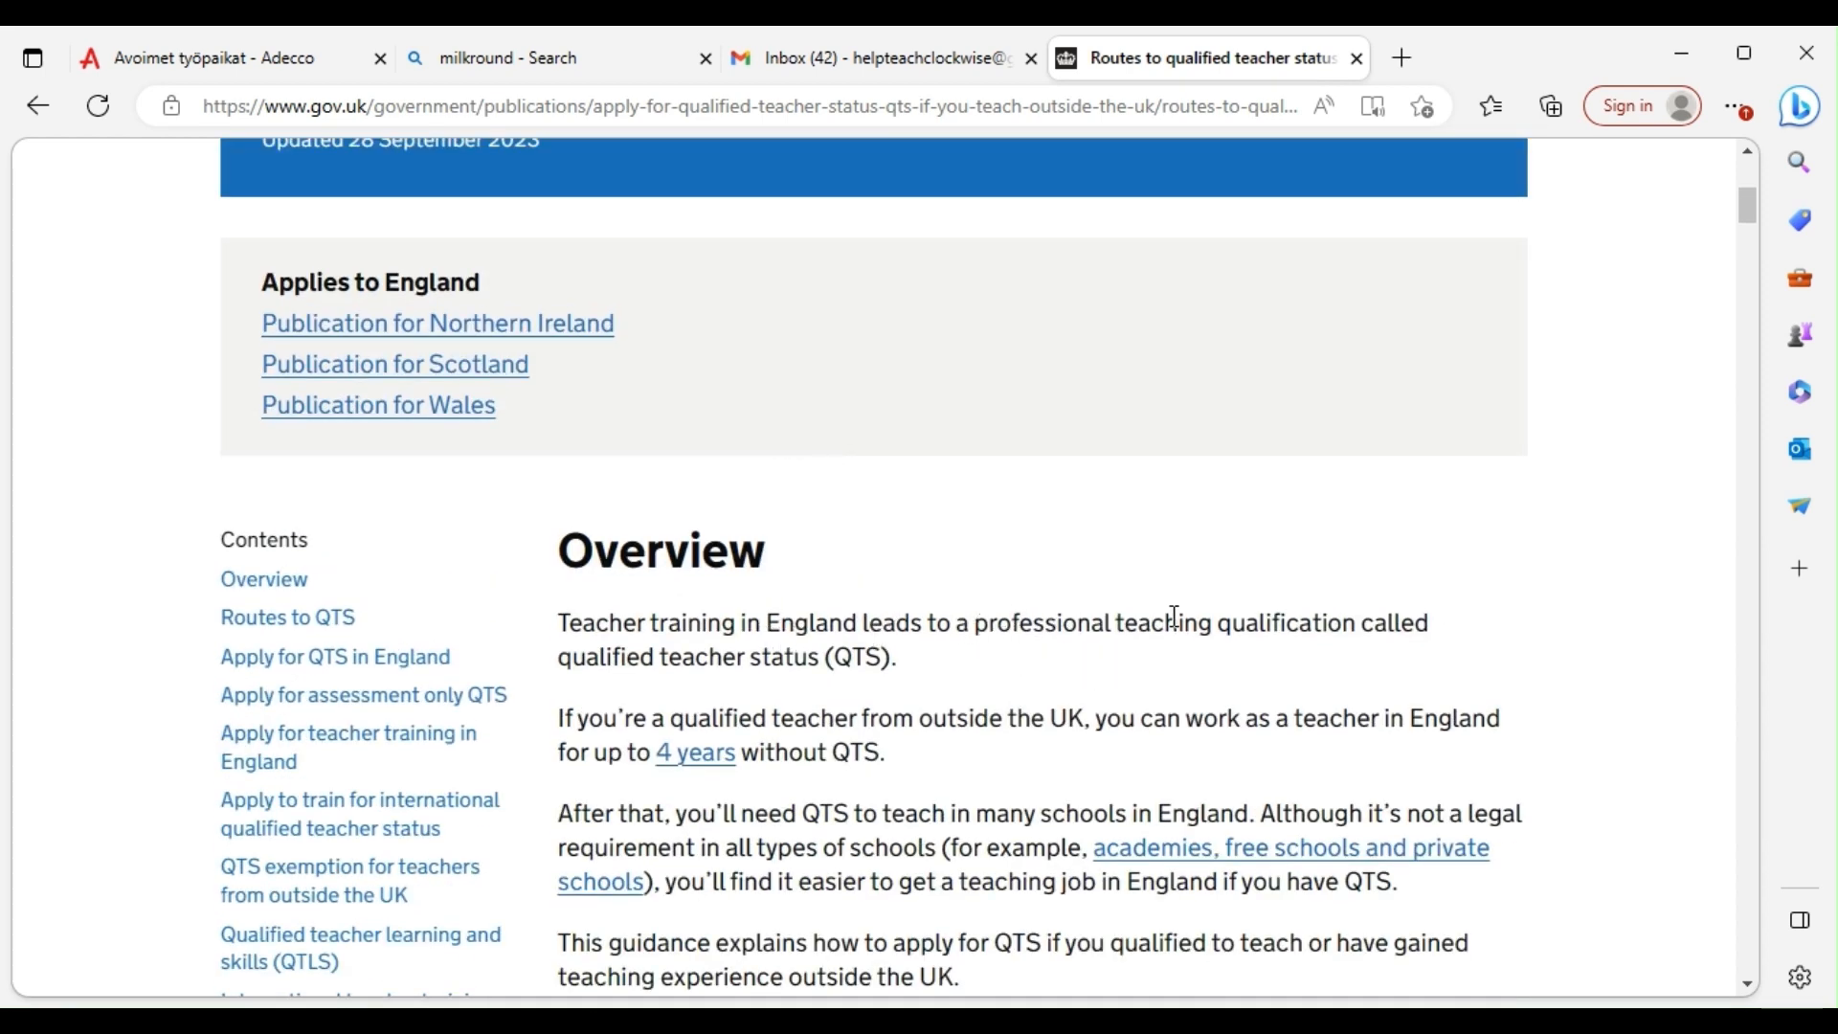
scroll(1331, 624, down, 3)
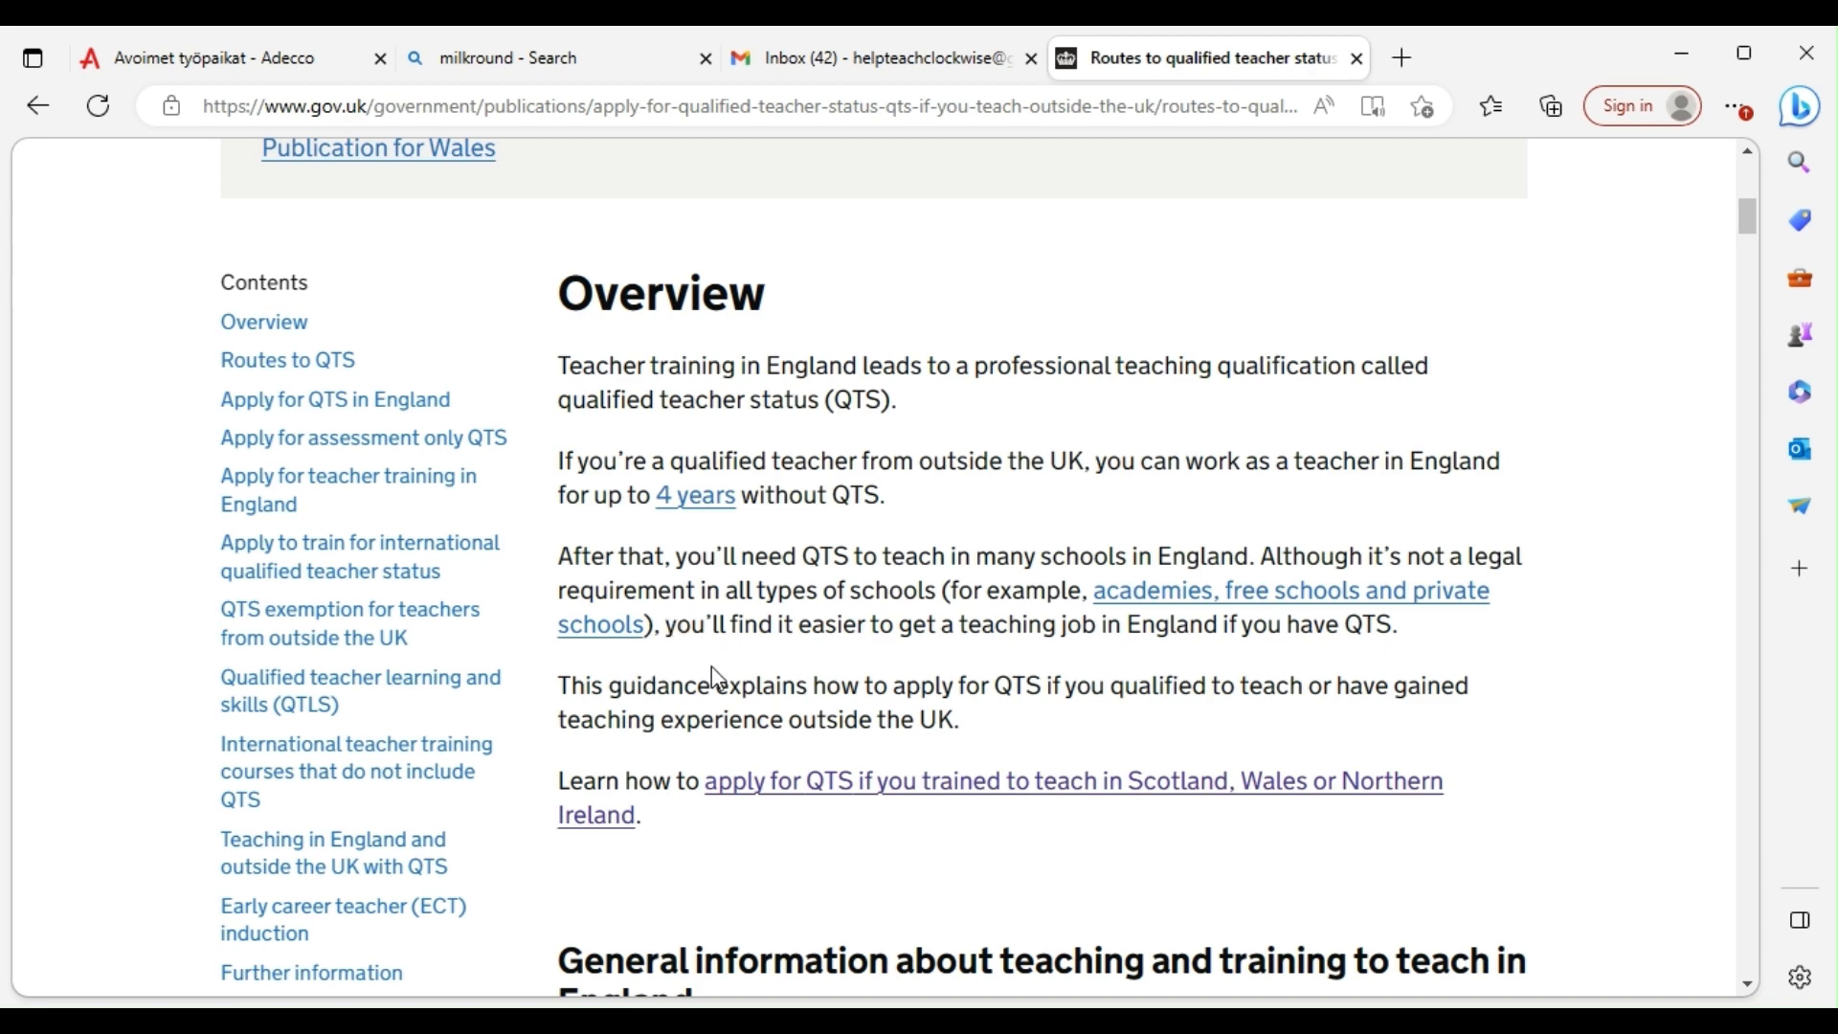
Go to the Routes to QTS heading and highlight its four listed routes, then clear the highlight
scroll(714, 677, down, 3)
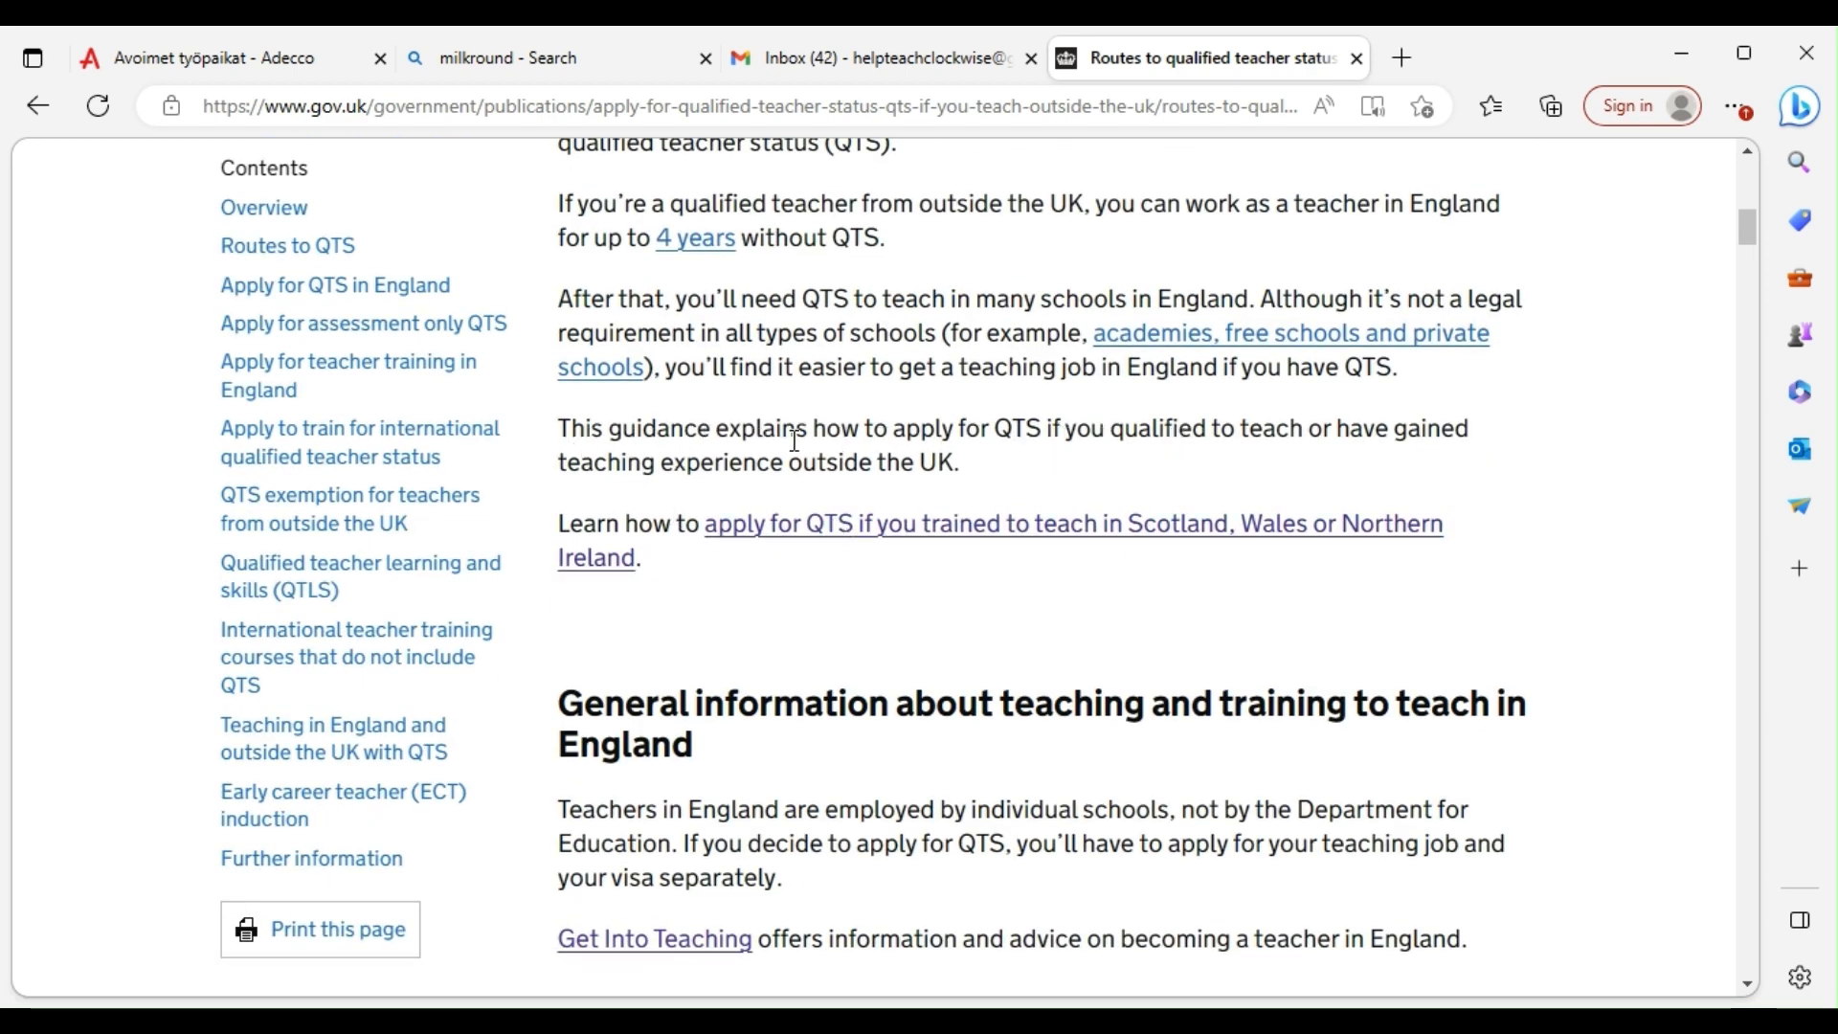
scroll(964, 484, down, 1)
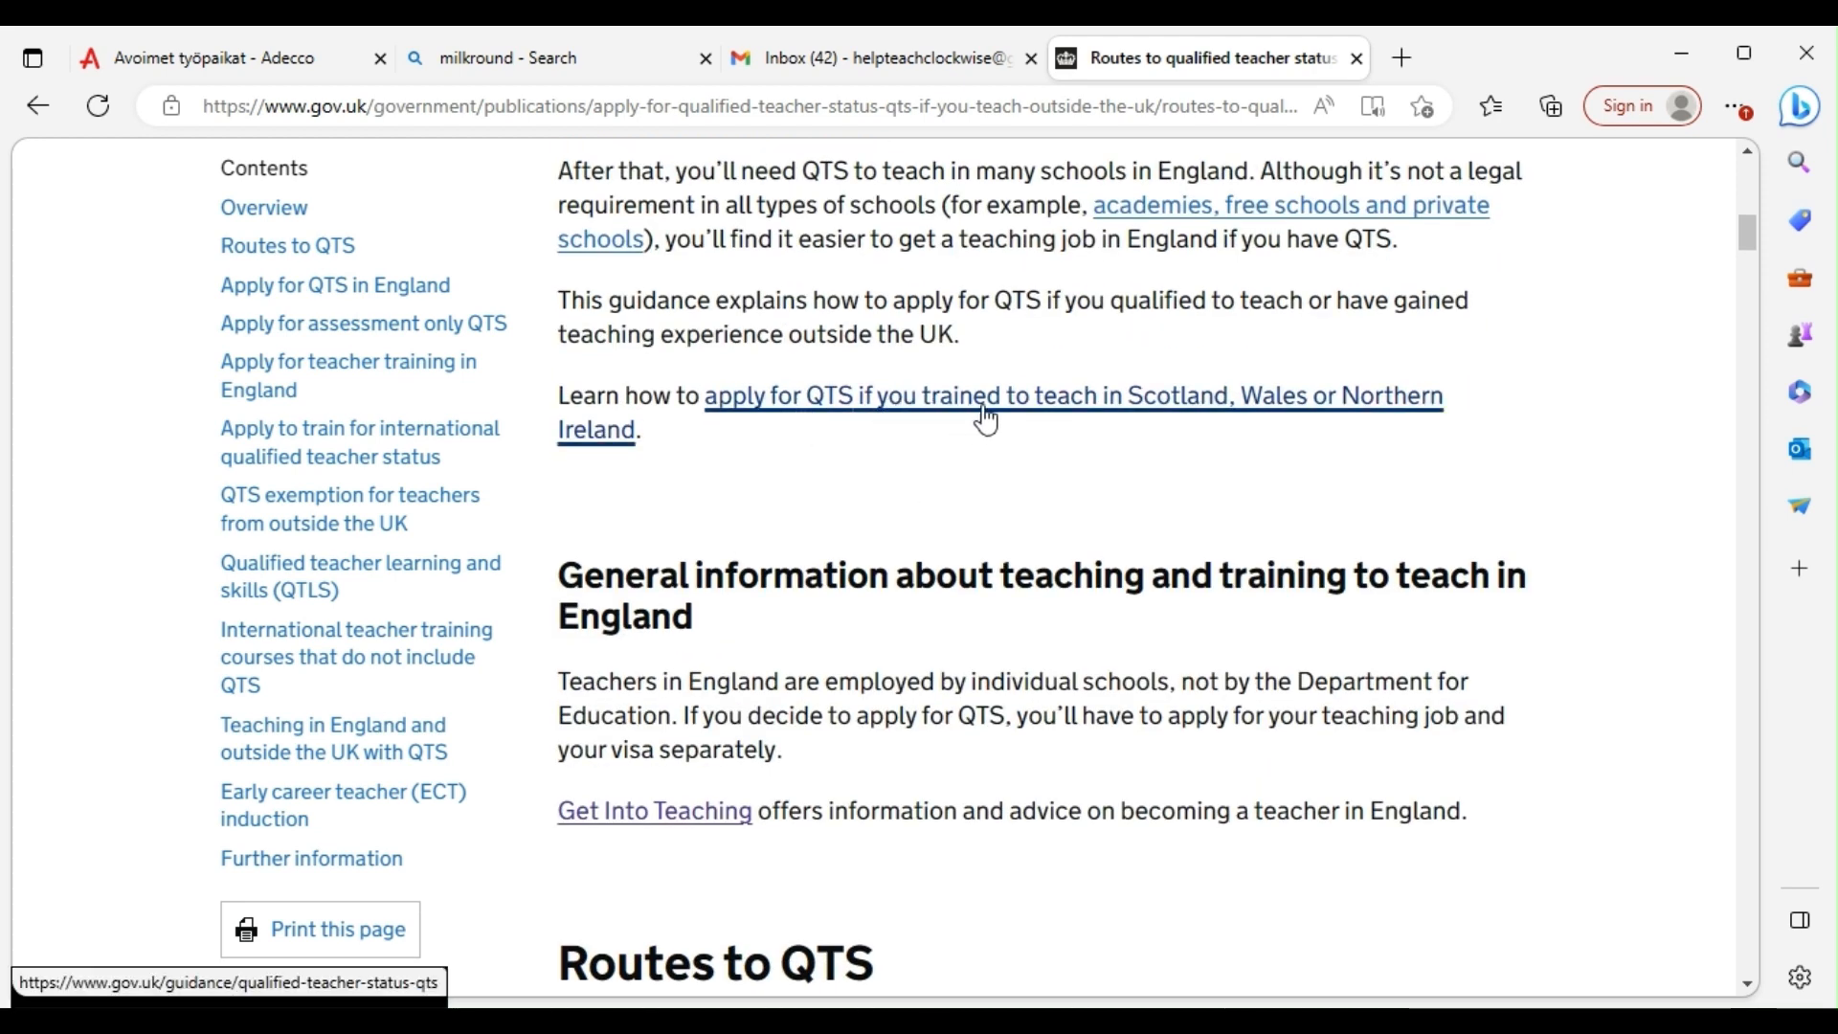
scroll(1117, 431, down, 3)
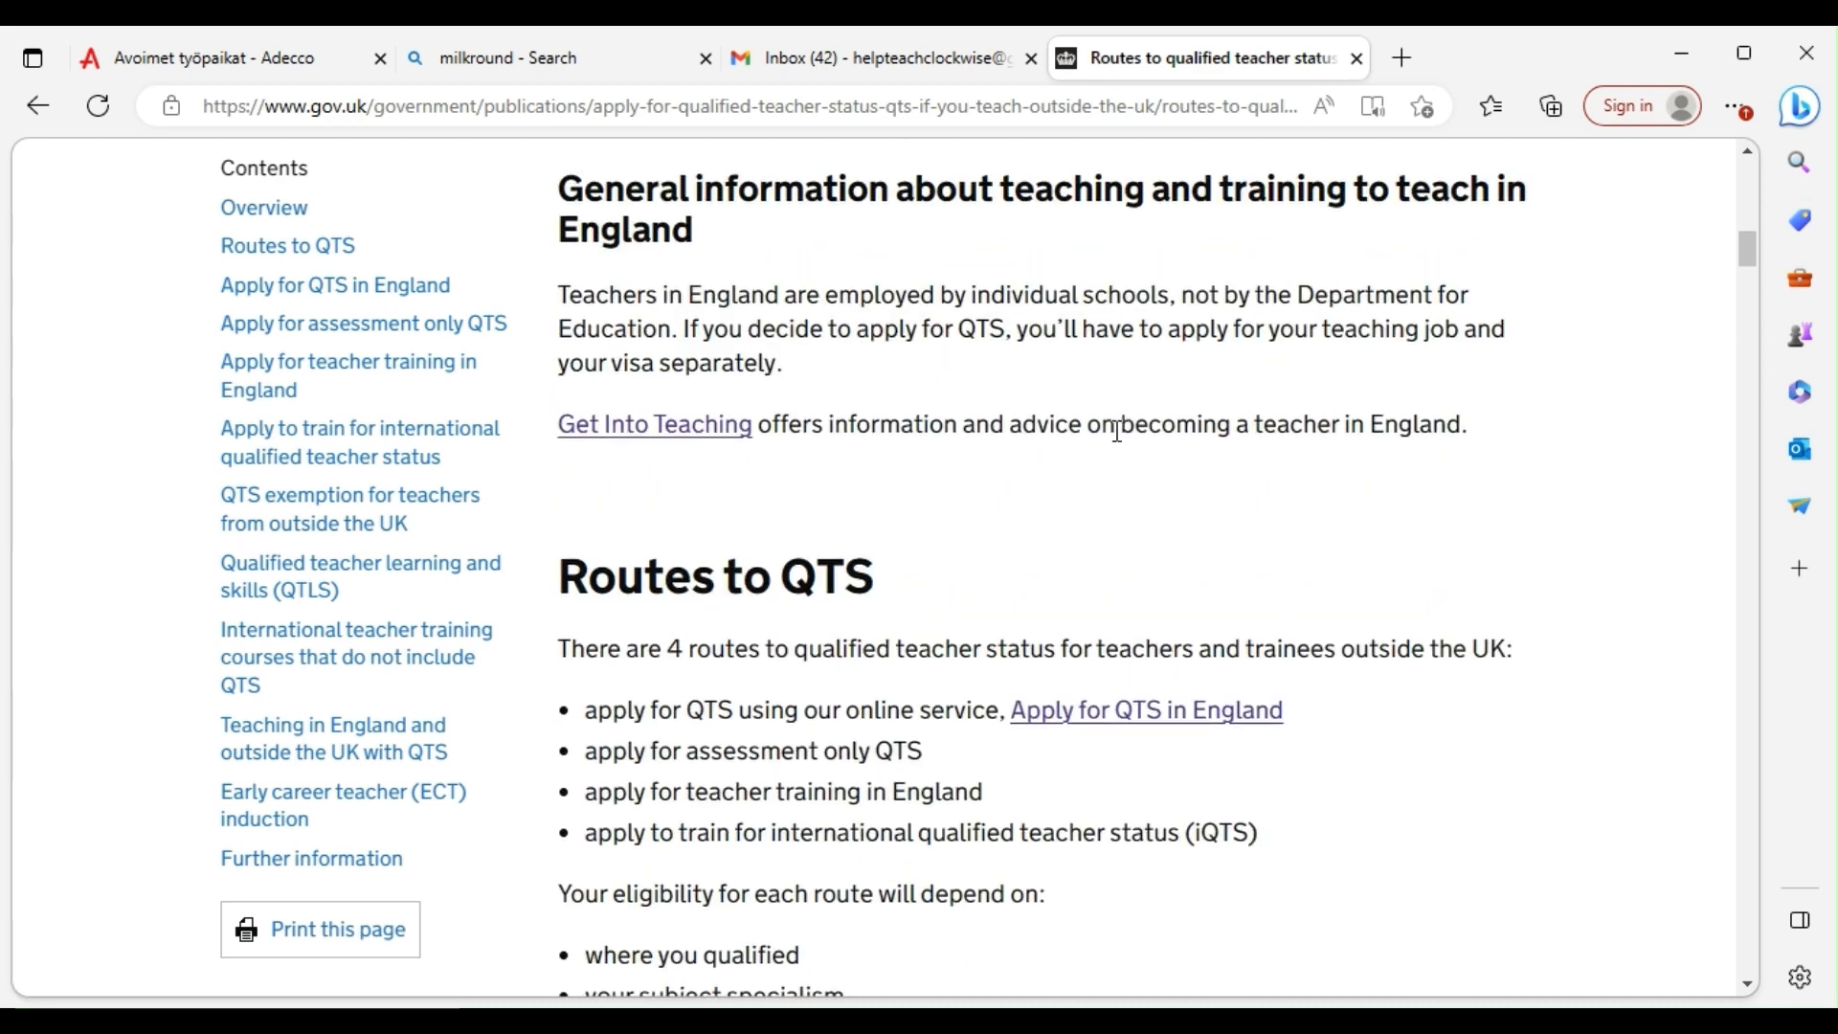
scroll(1100, 440, down, 2)
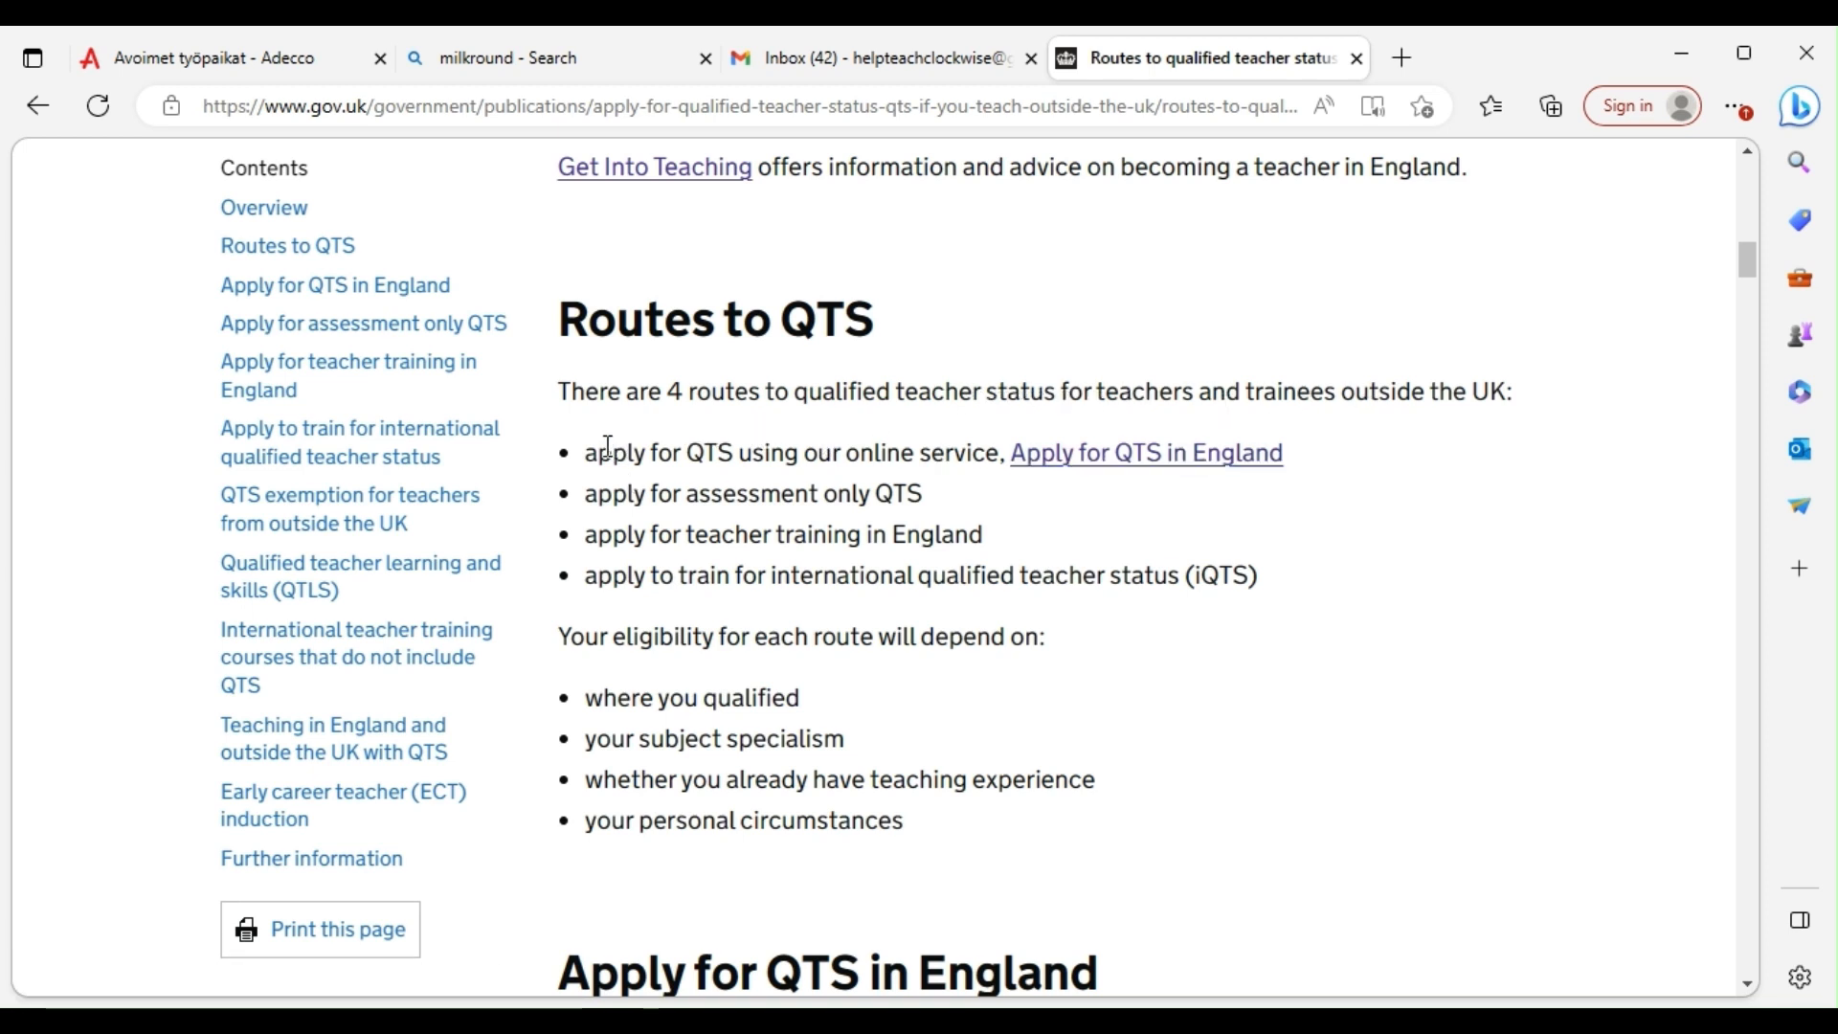
drag(595, 453, 1297, 593)
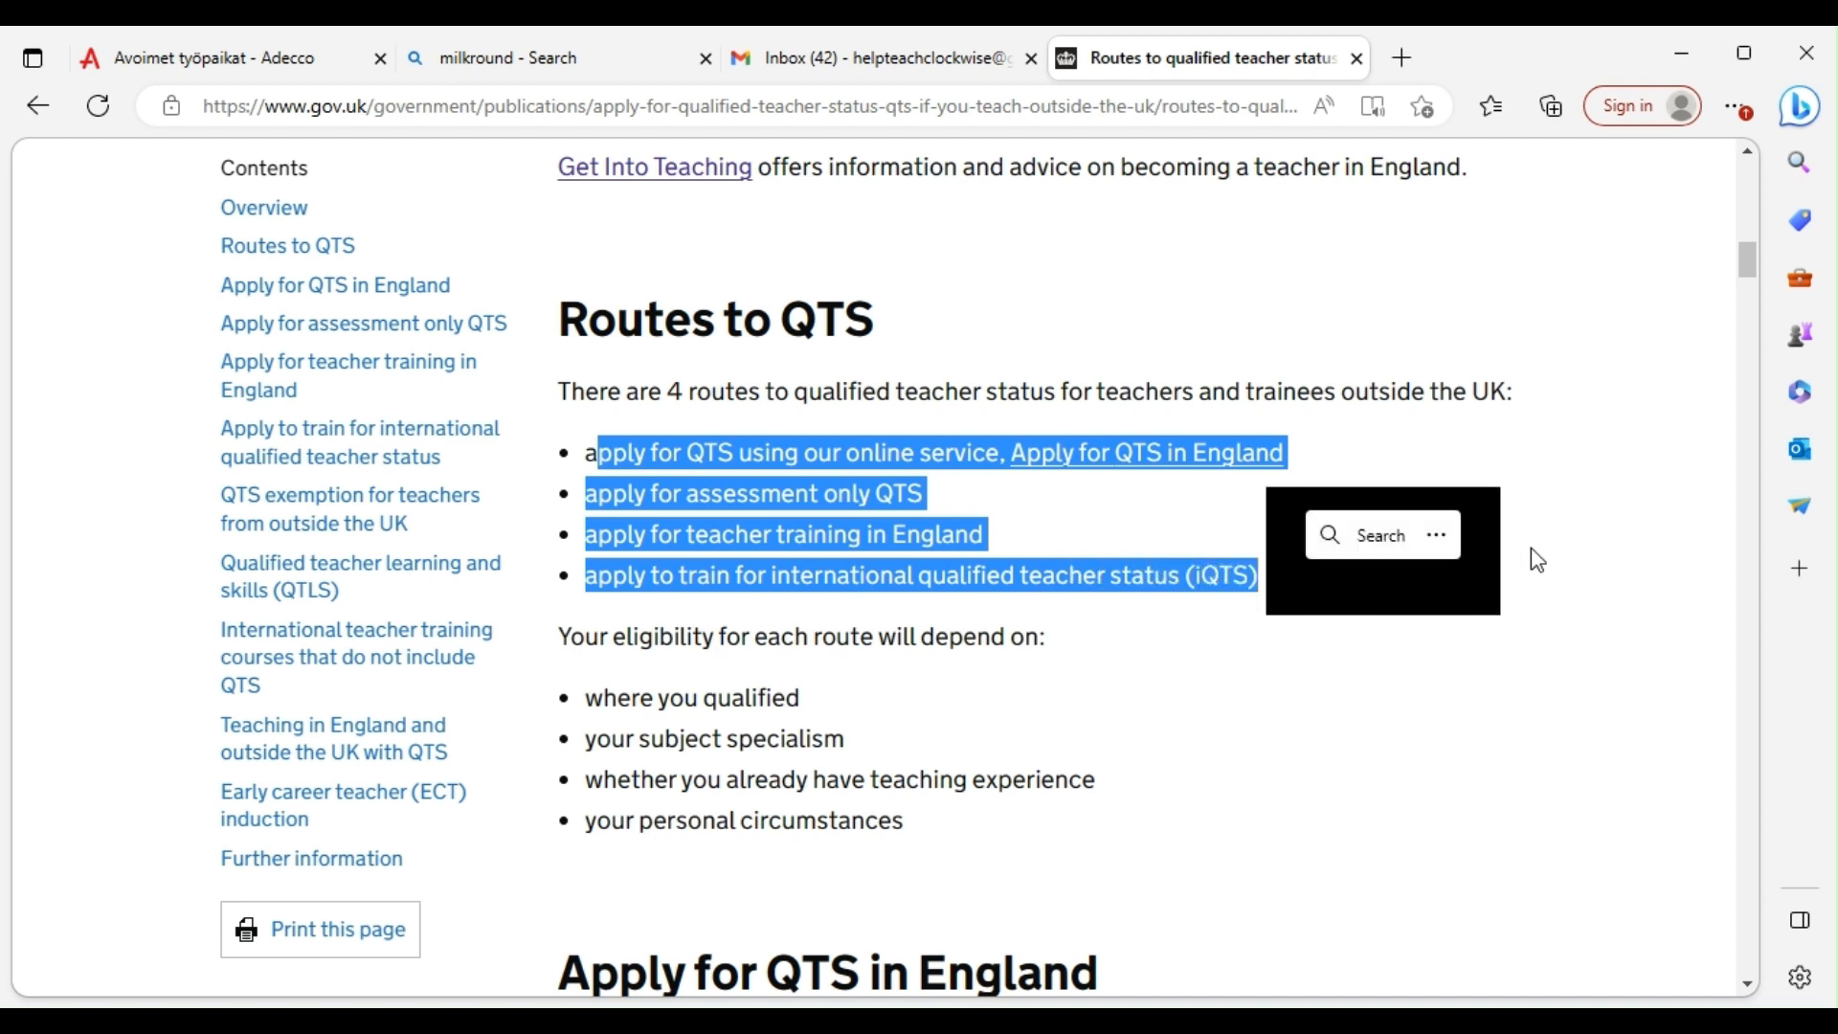
click(1555, 545)
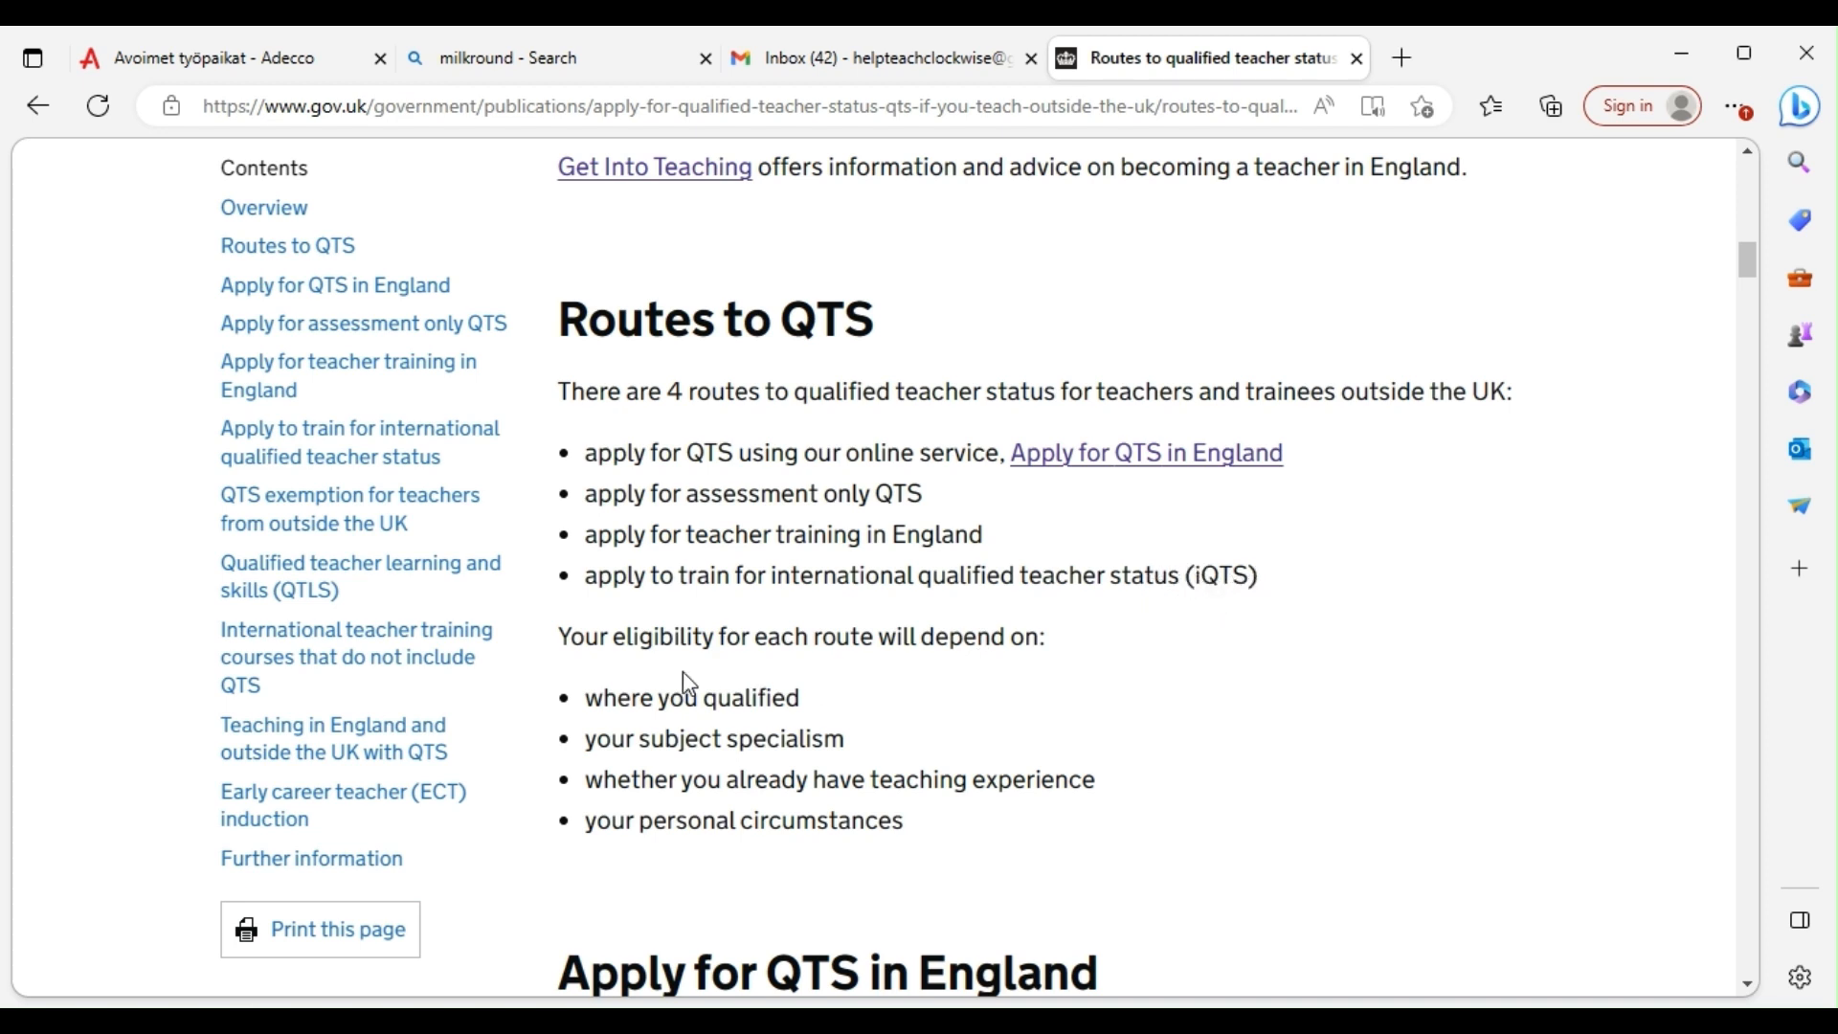
Scroll through the Apply for QTS in England section and its eligible country lists to the link box
scroll(766, 613, down, 1)
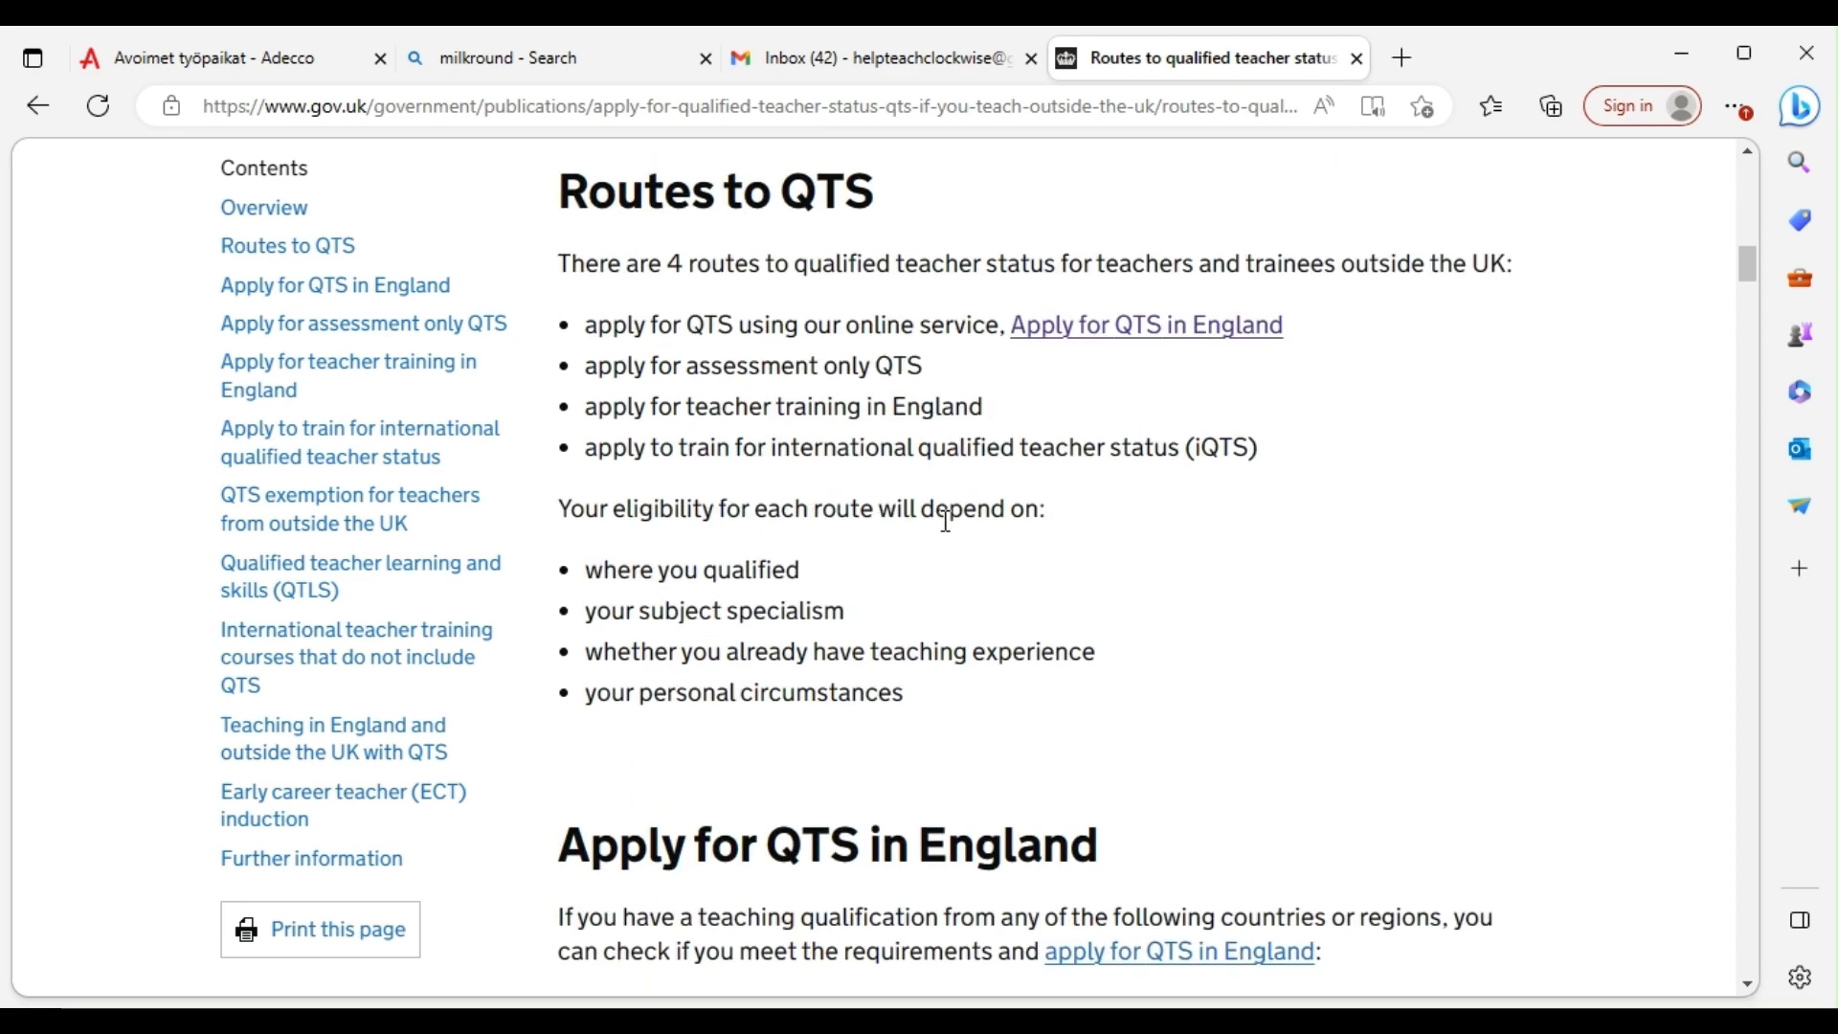
scroll(957, 524, down, 1)
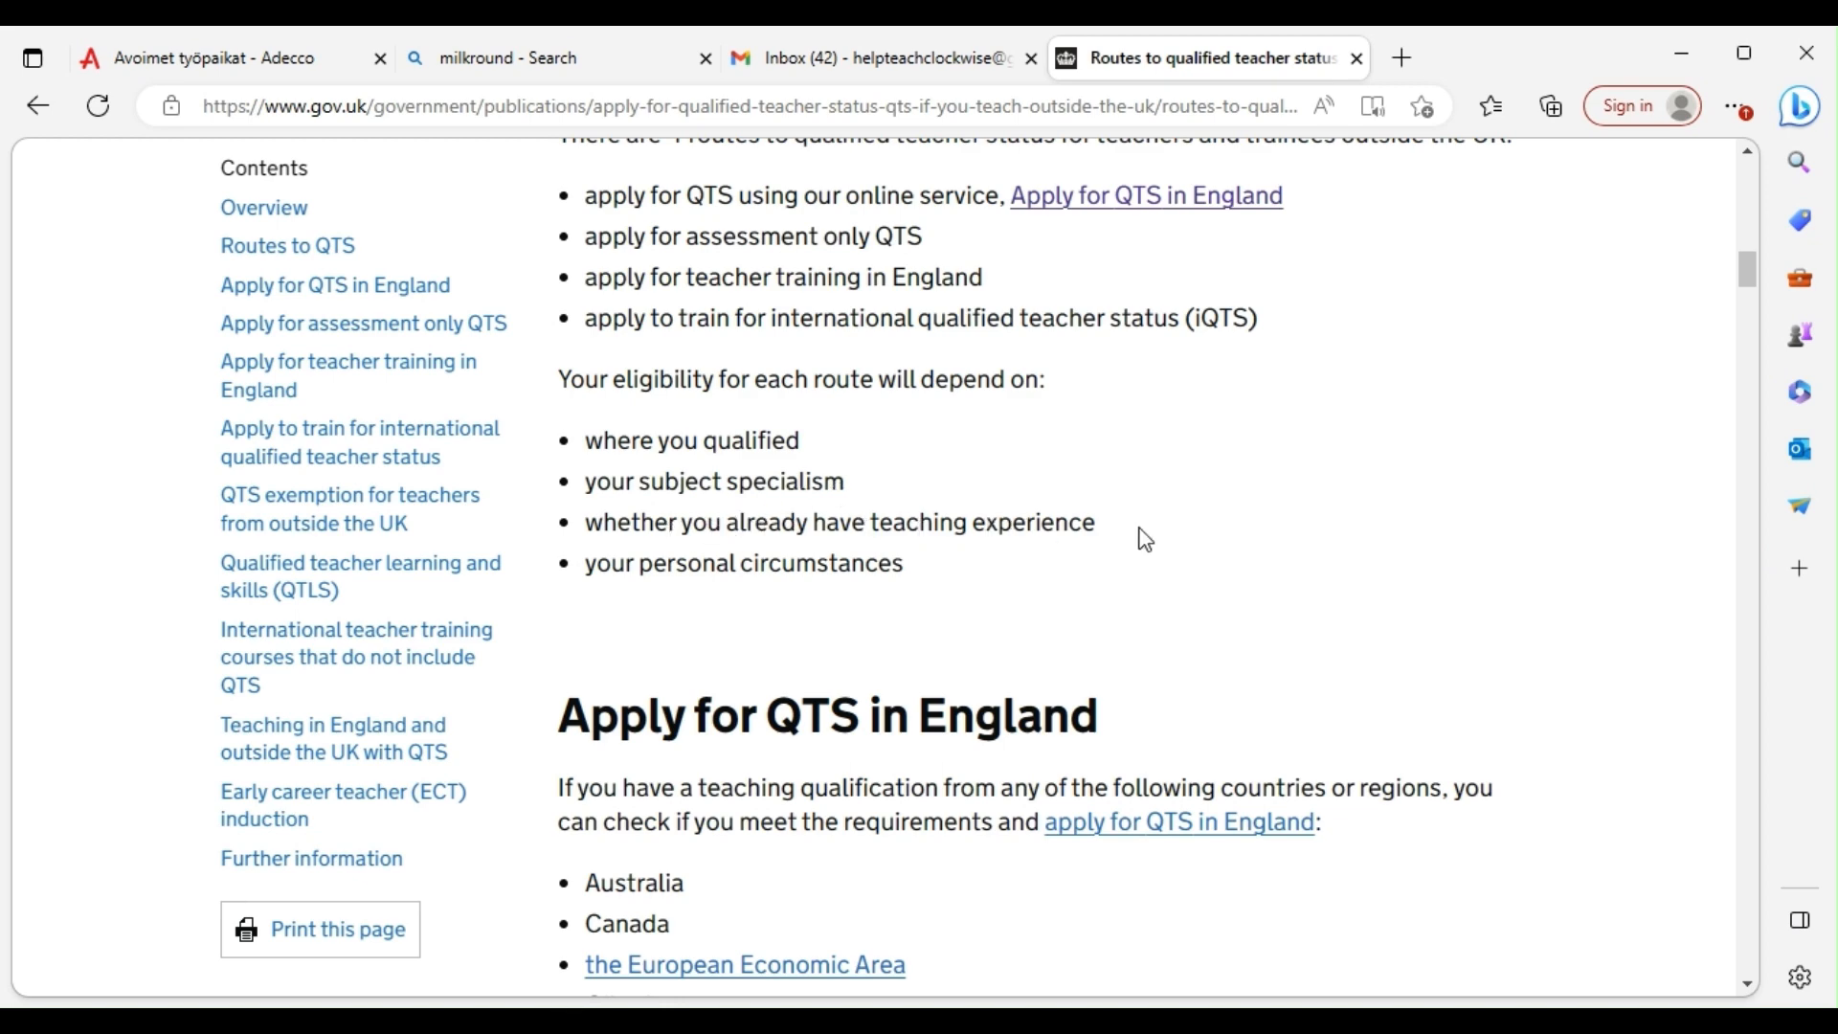
scroll(861, 558, down, 3)
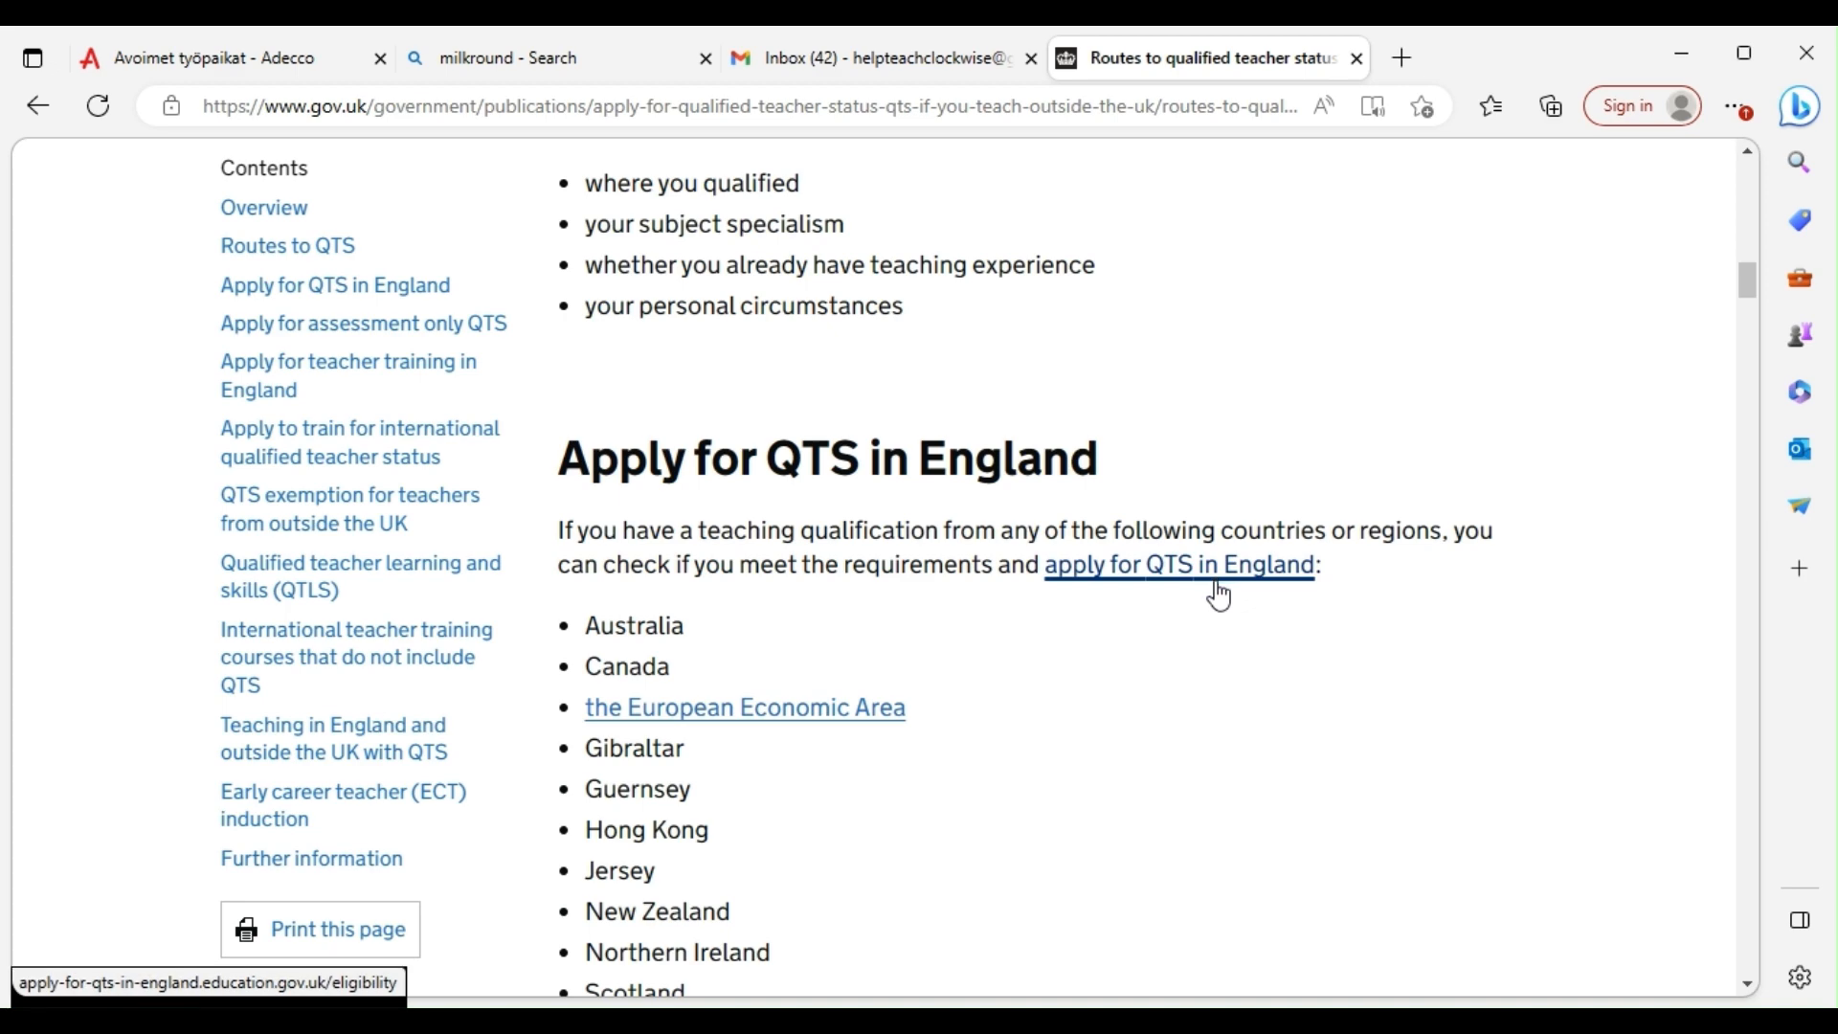
scroll(651, 584, down, 1)
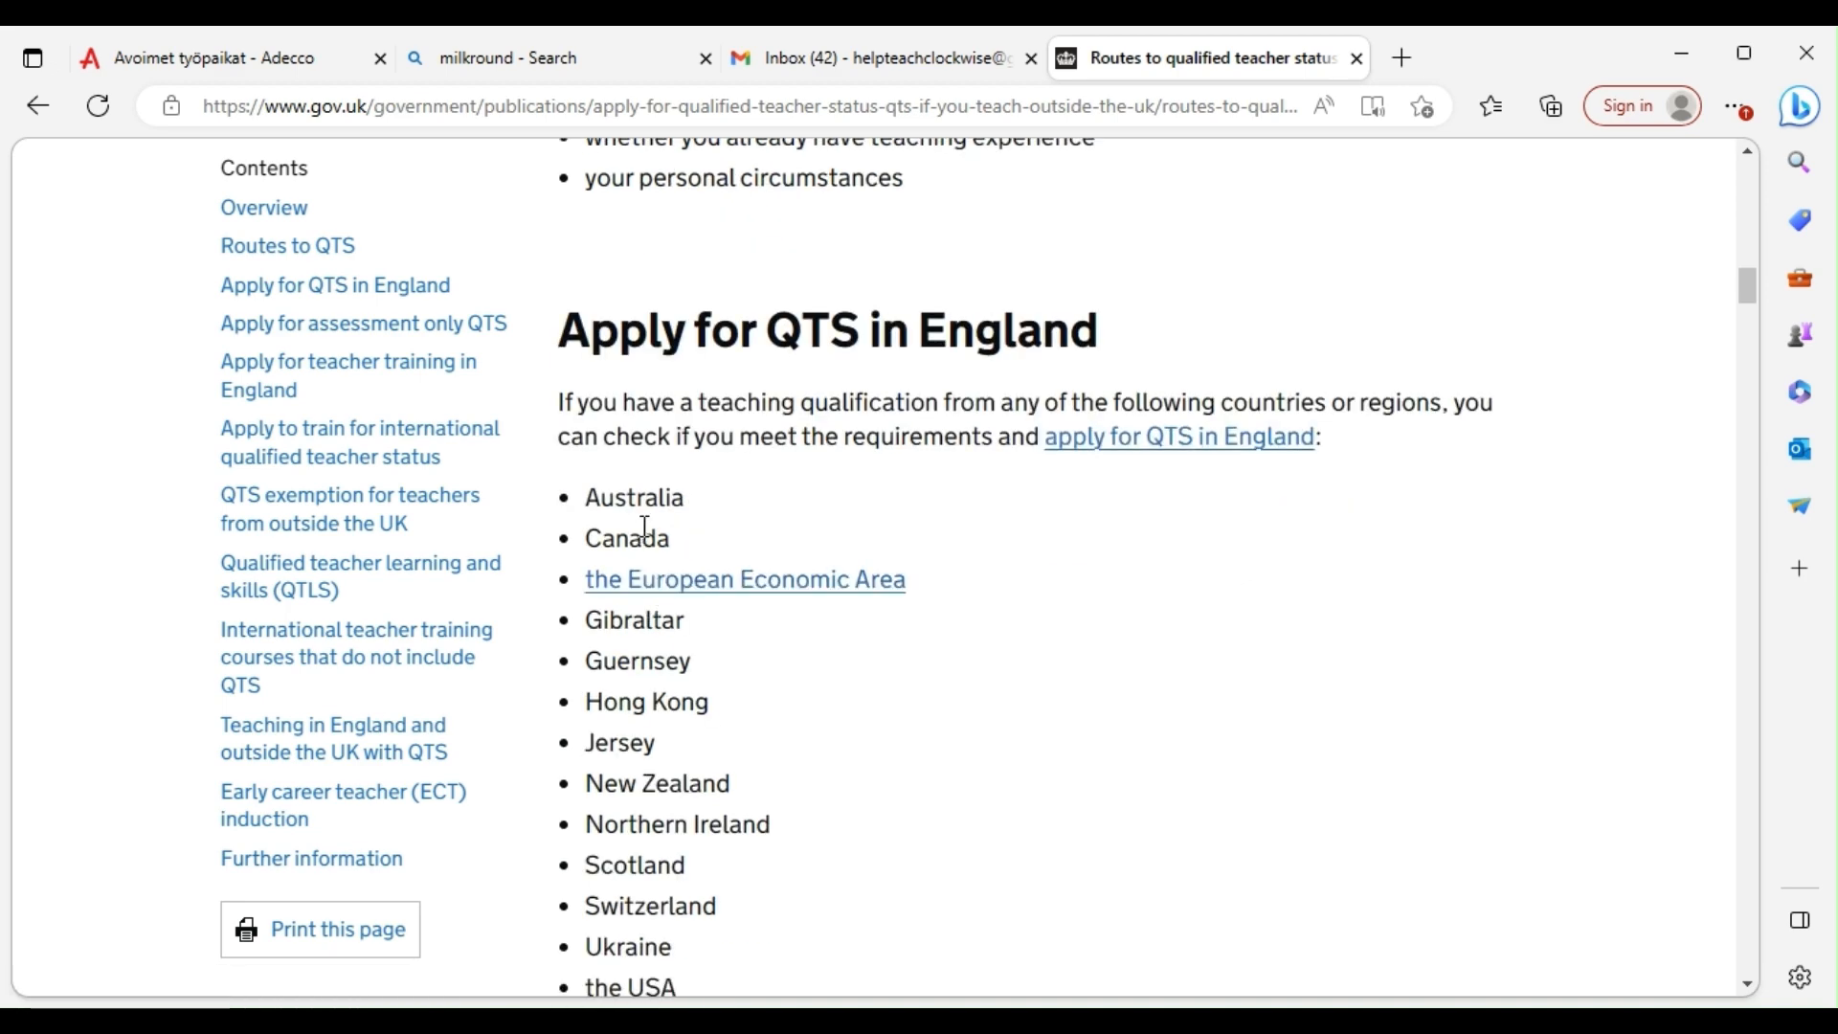
scroll(651, 565, down, 3)
scroll(638, 584, down, 3)
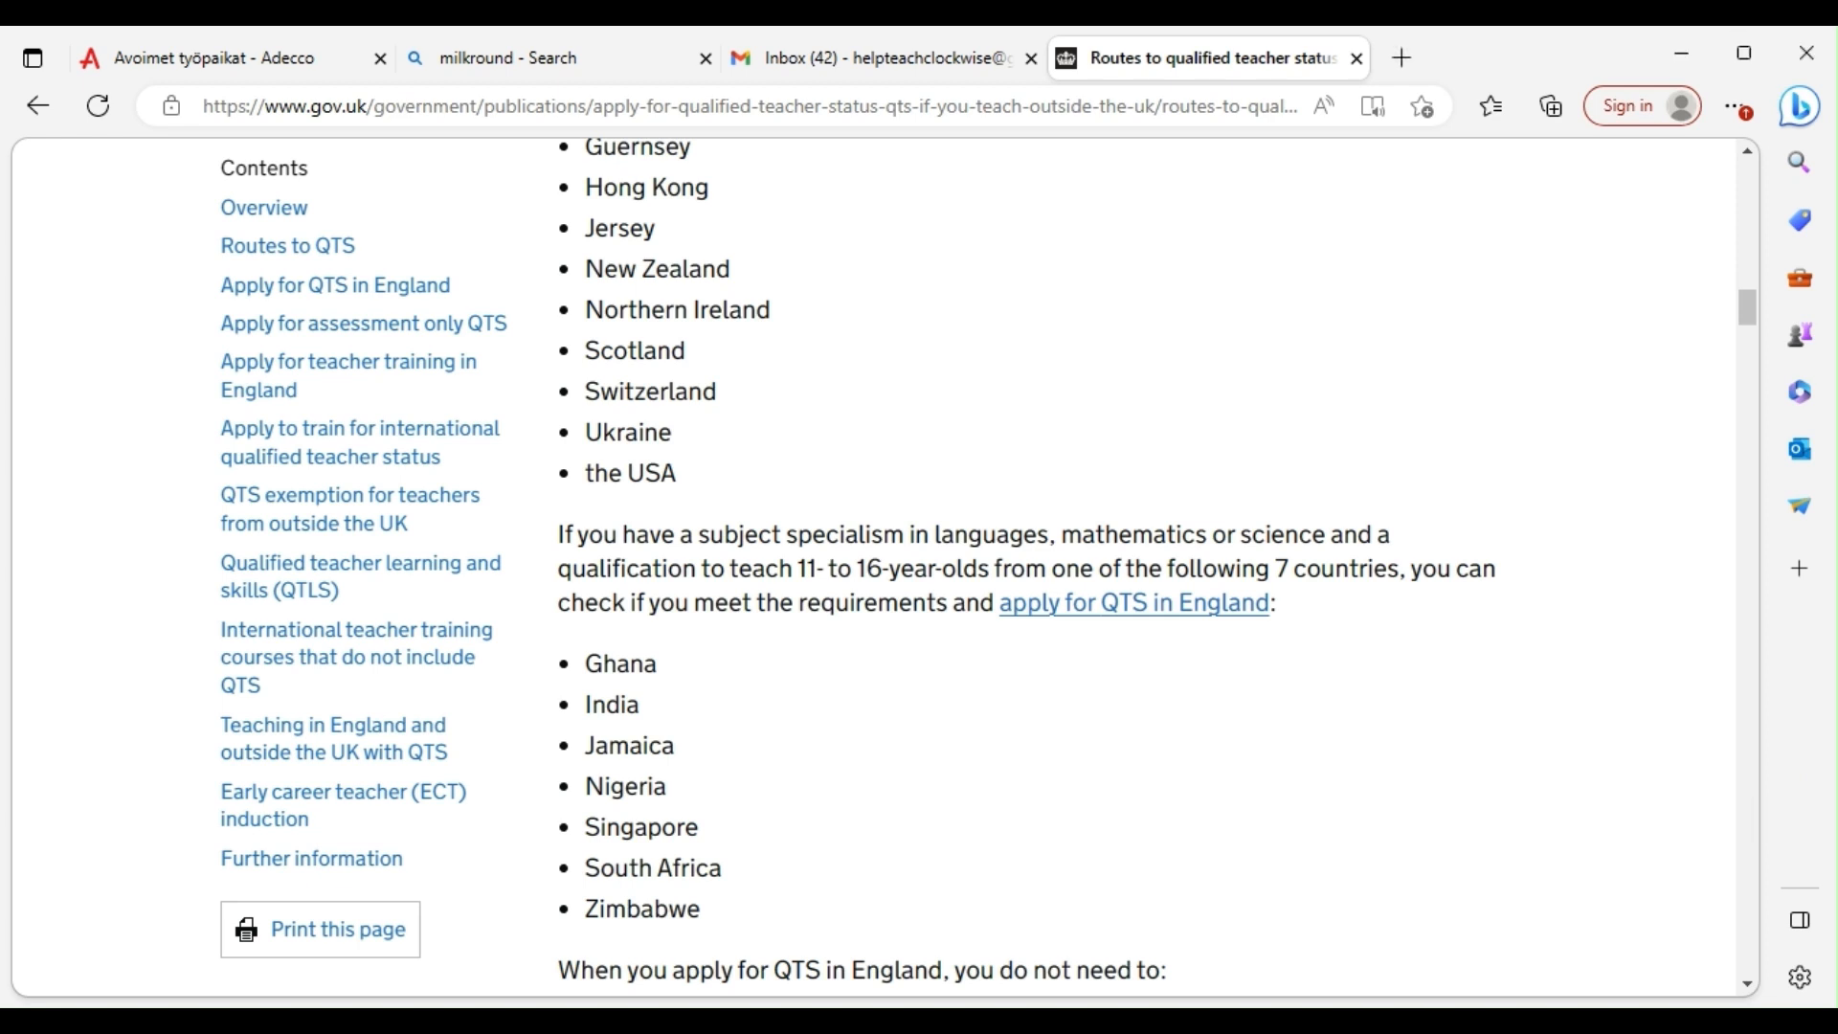
scroll(647, 681, down, 1)
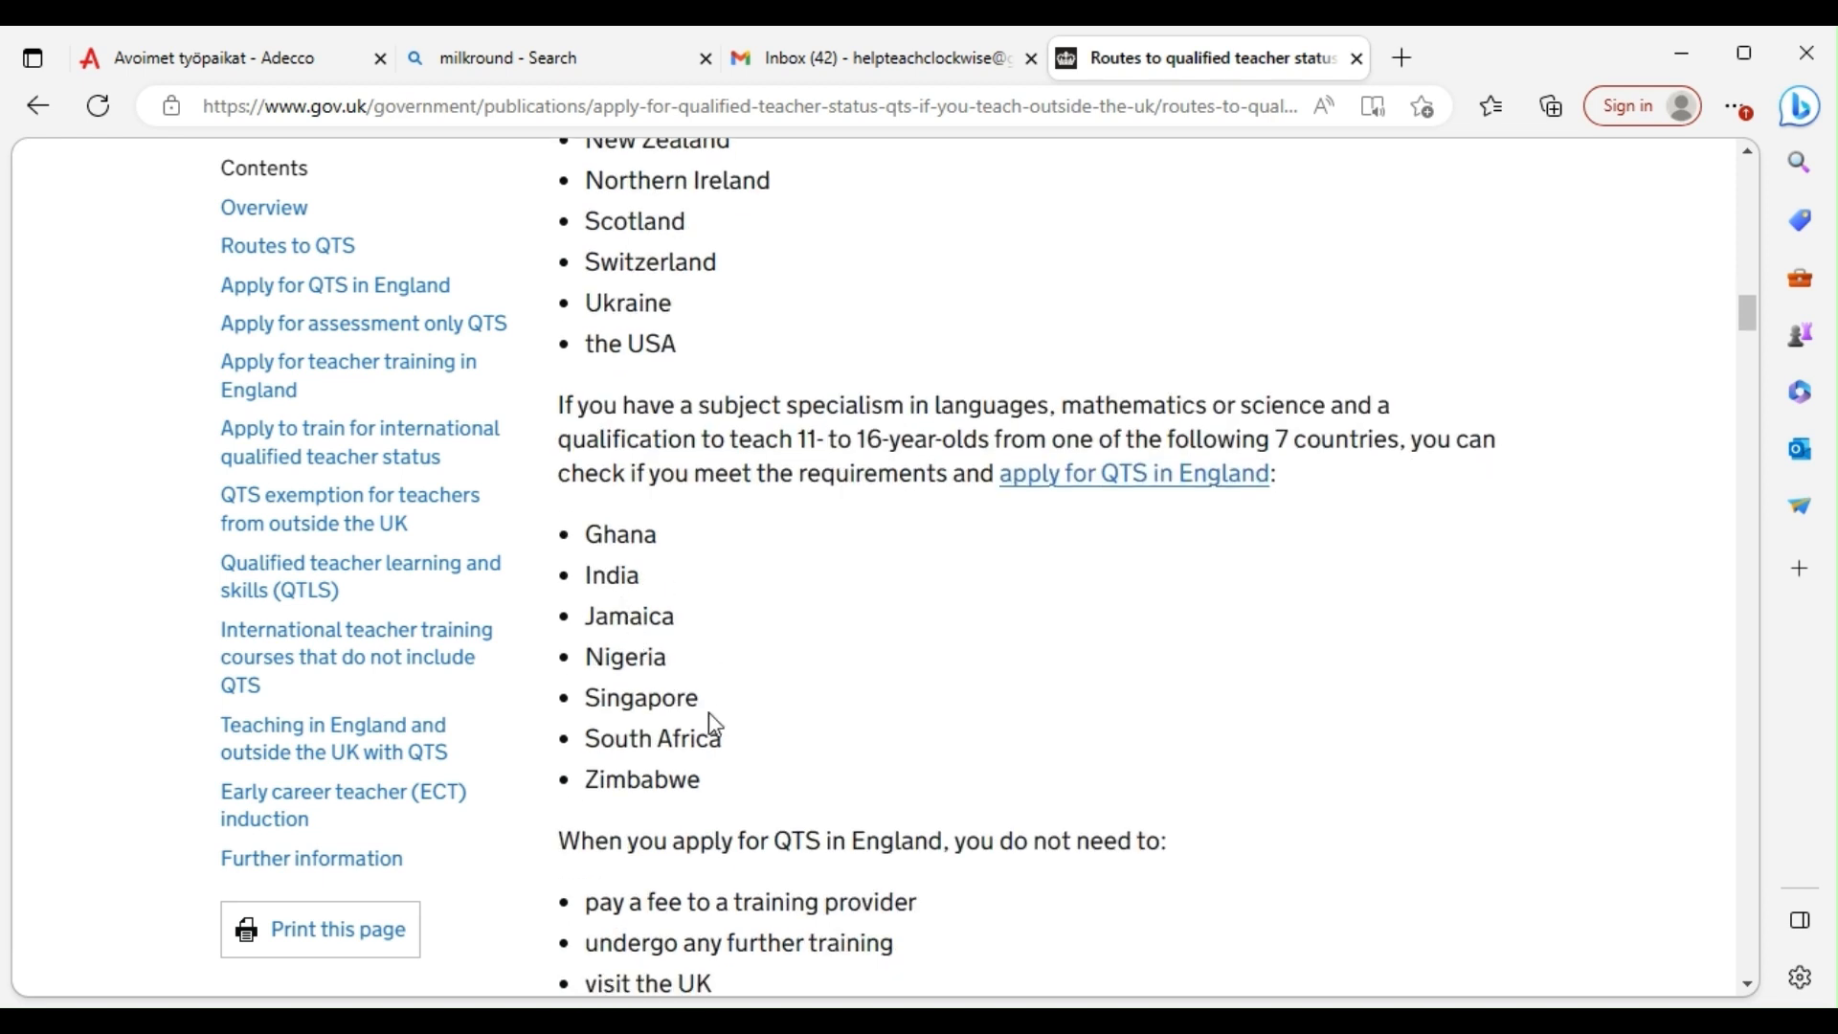
scroll(736, 783, down, 2)
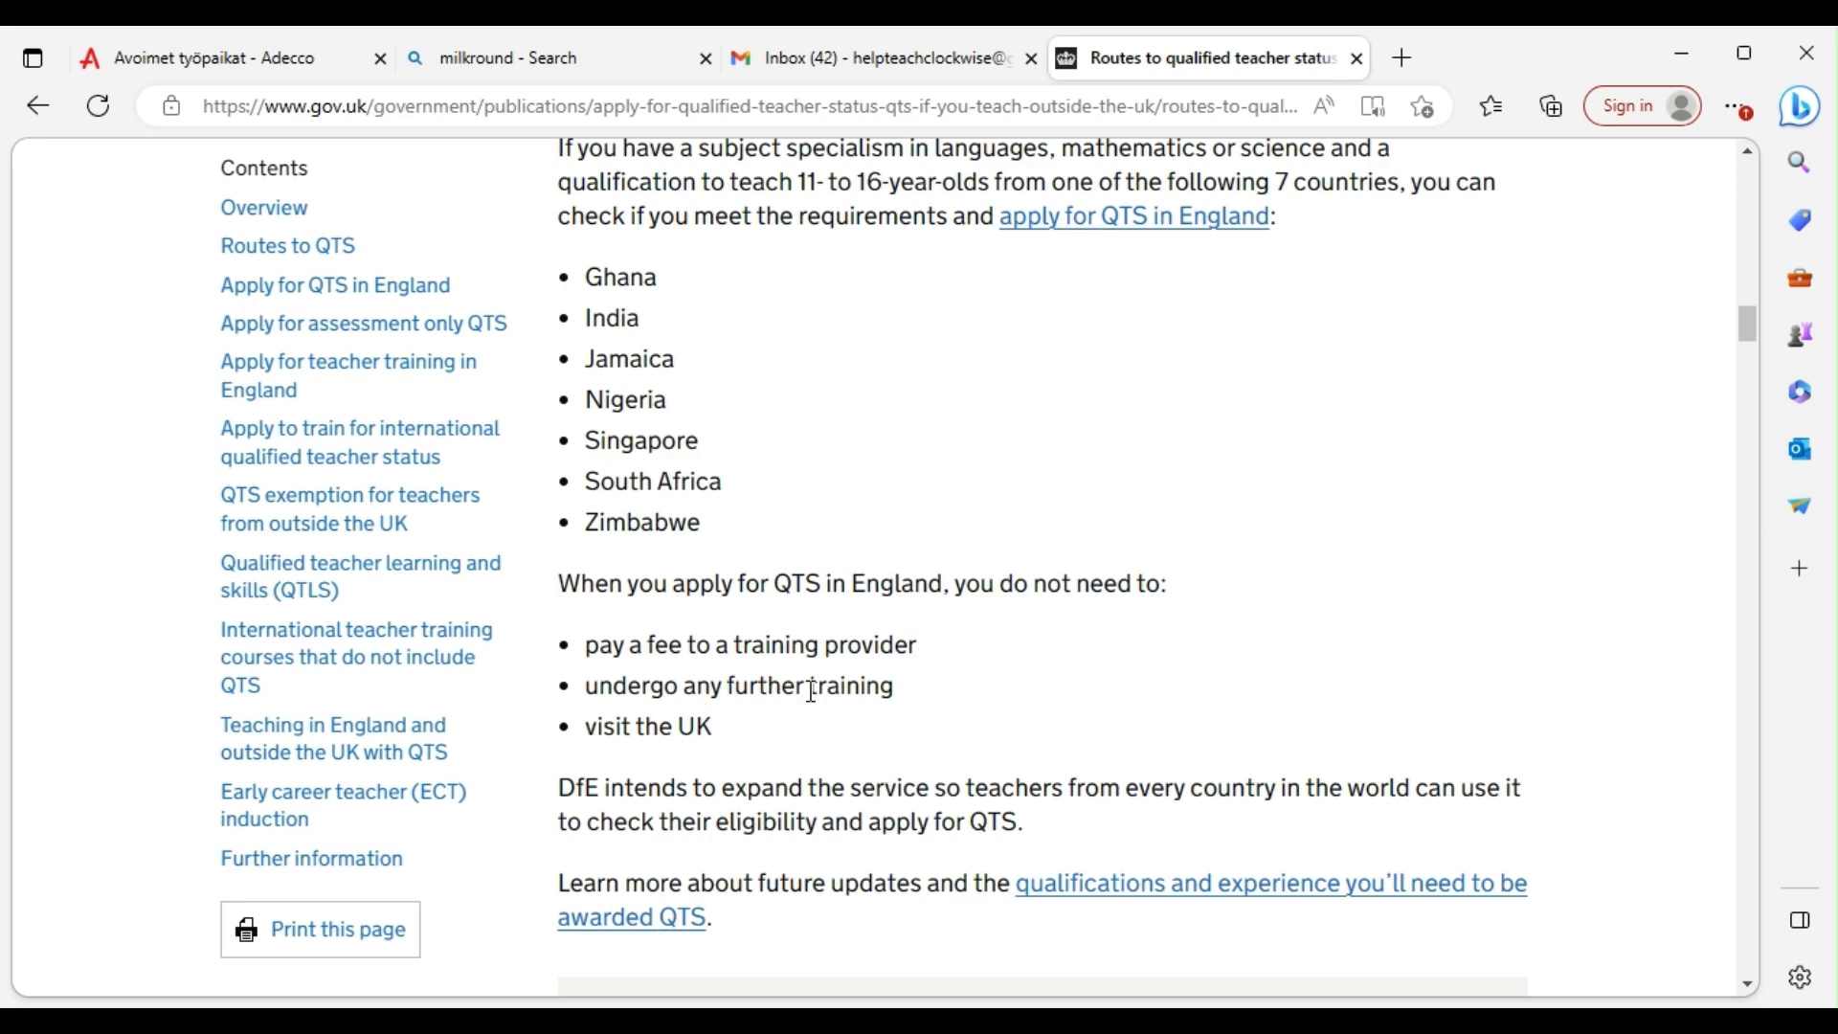
scroll(677, 722, down, 1)
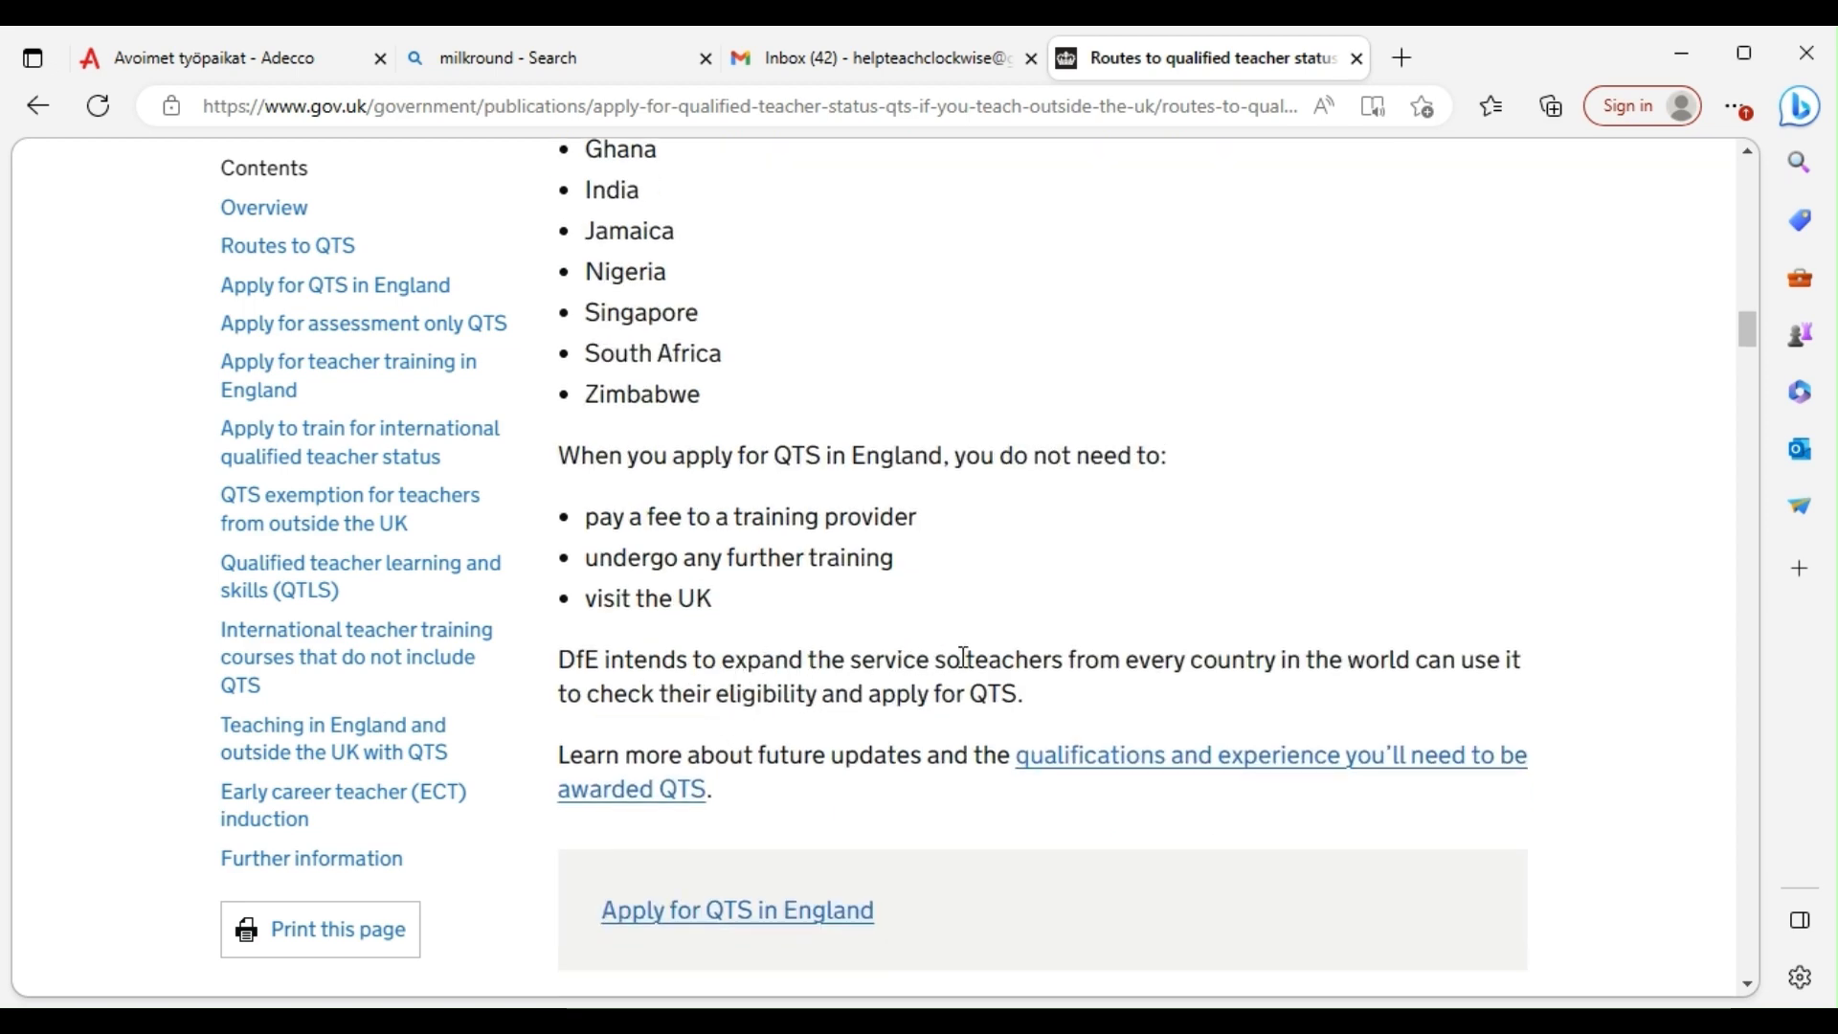
scroll(965, 657, down, 1)
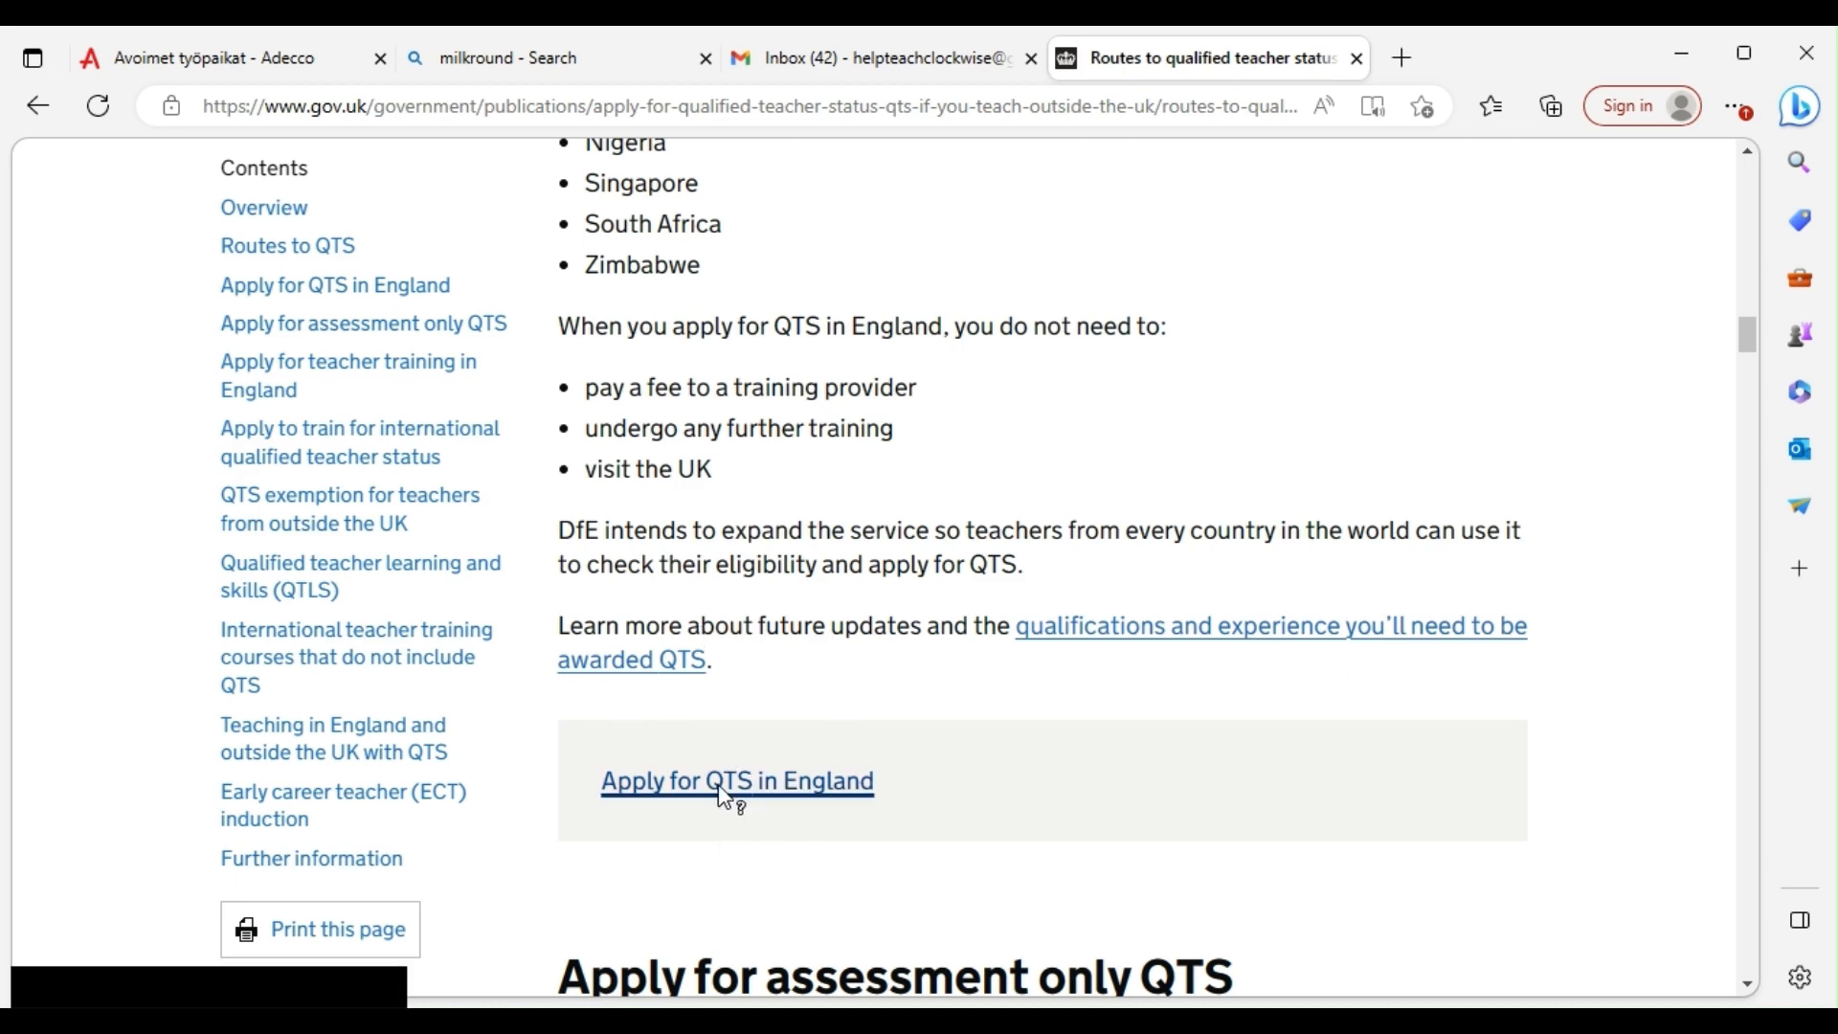
scroll(800, 706, down, 1)
Read further down the guidance through the assessment-only QTS route details
scroll(806, 707, down, 3)
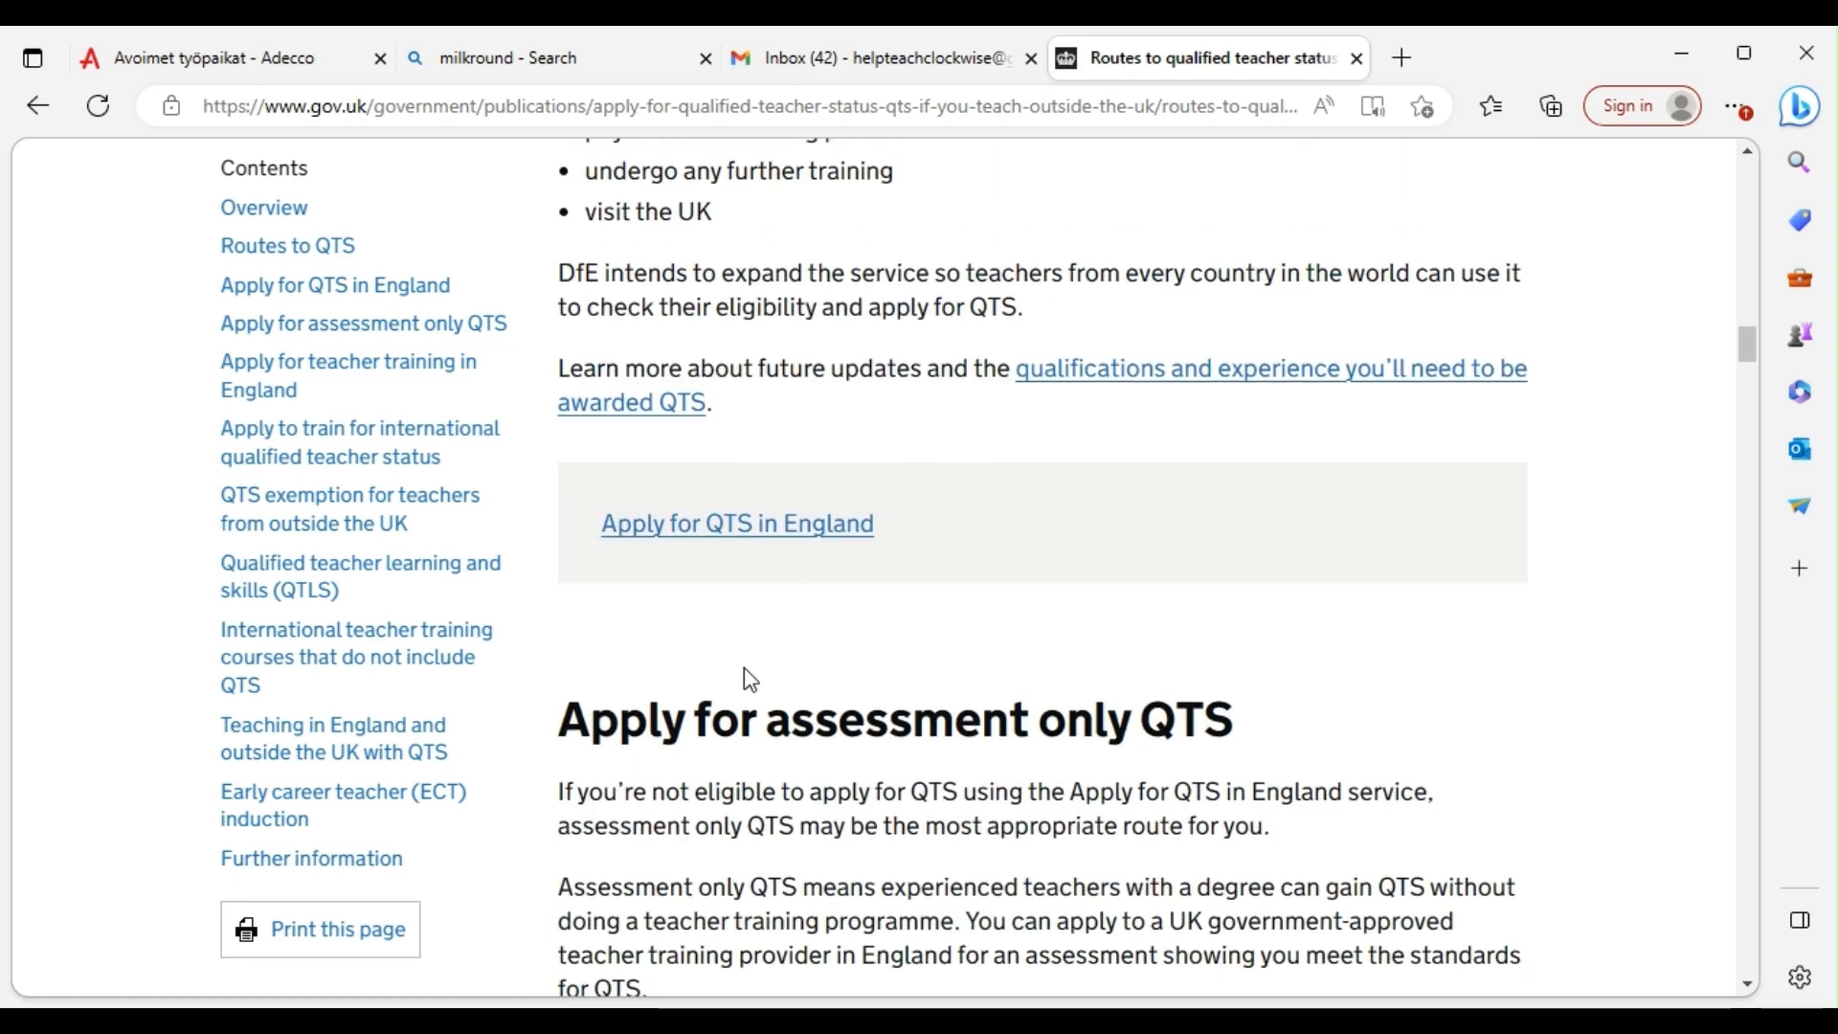
scroll(829, 502, down, 5)
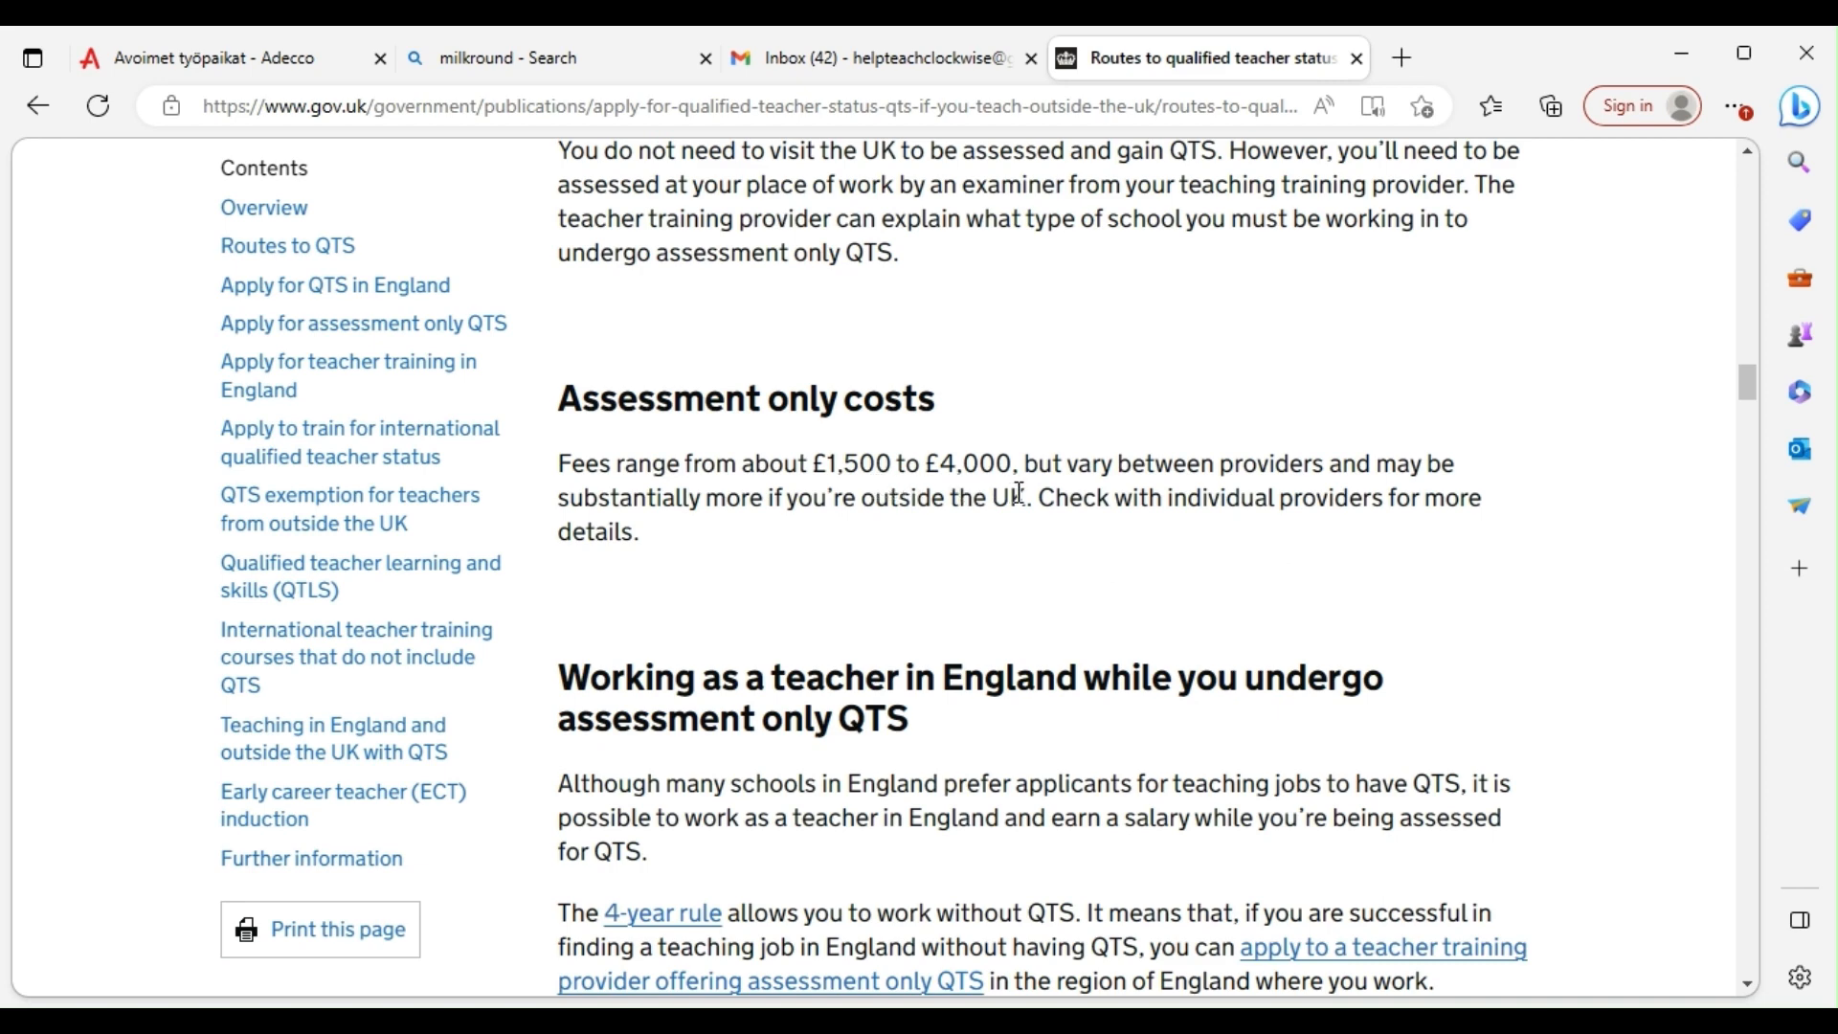
scroll(976, 546, down, 1)
scroll(1087, 607, down, 1)
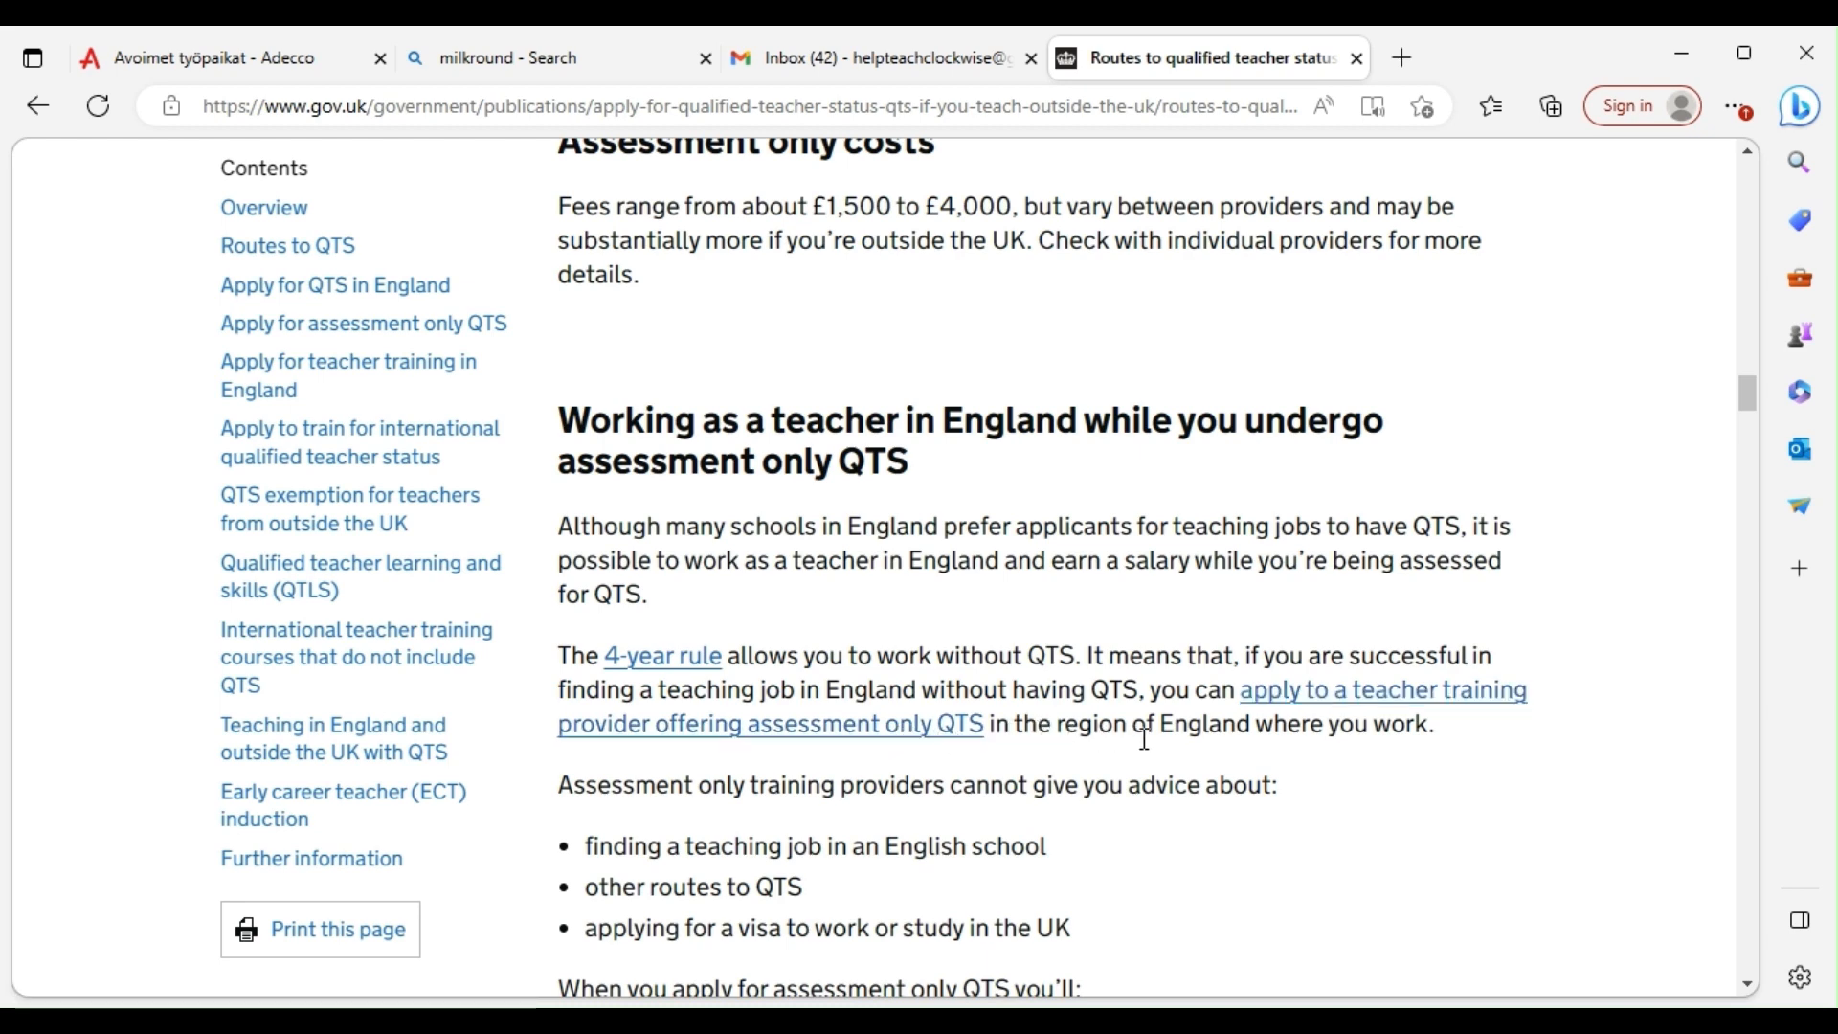
scroll(718, 655, down, 3)
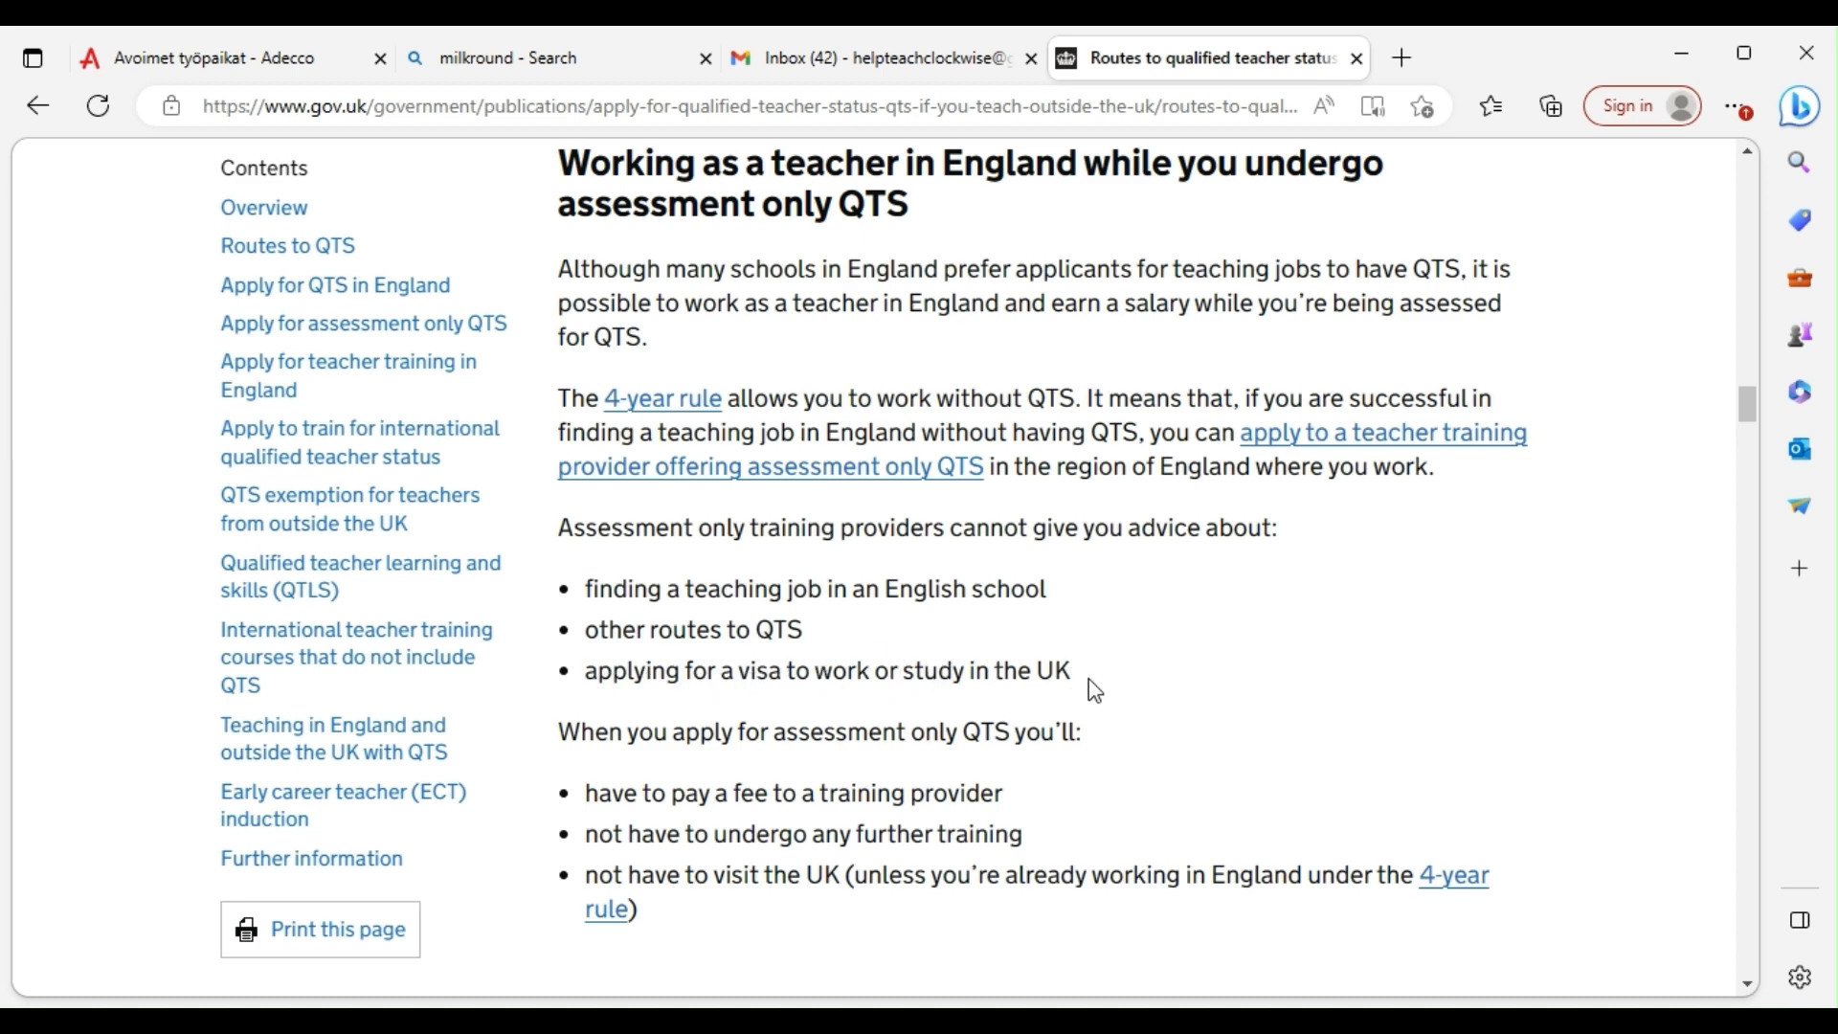
scroll(1091, 691, down, 1)
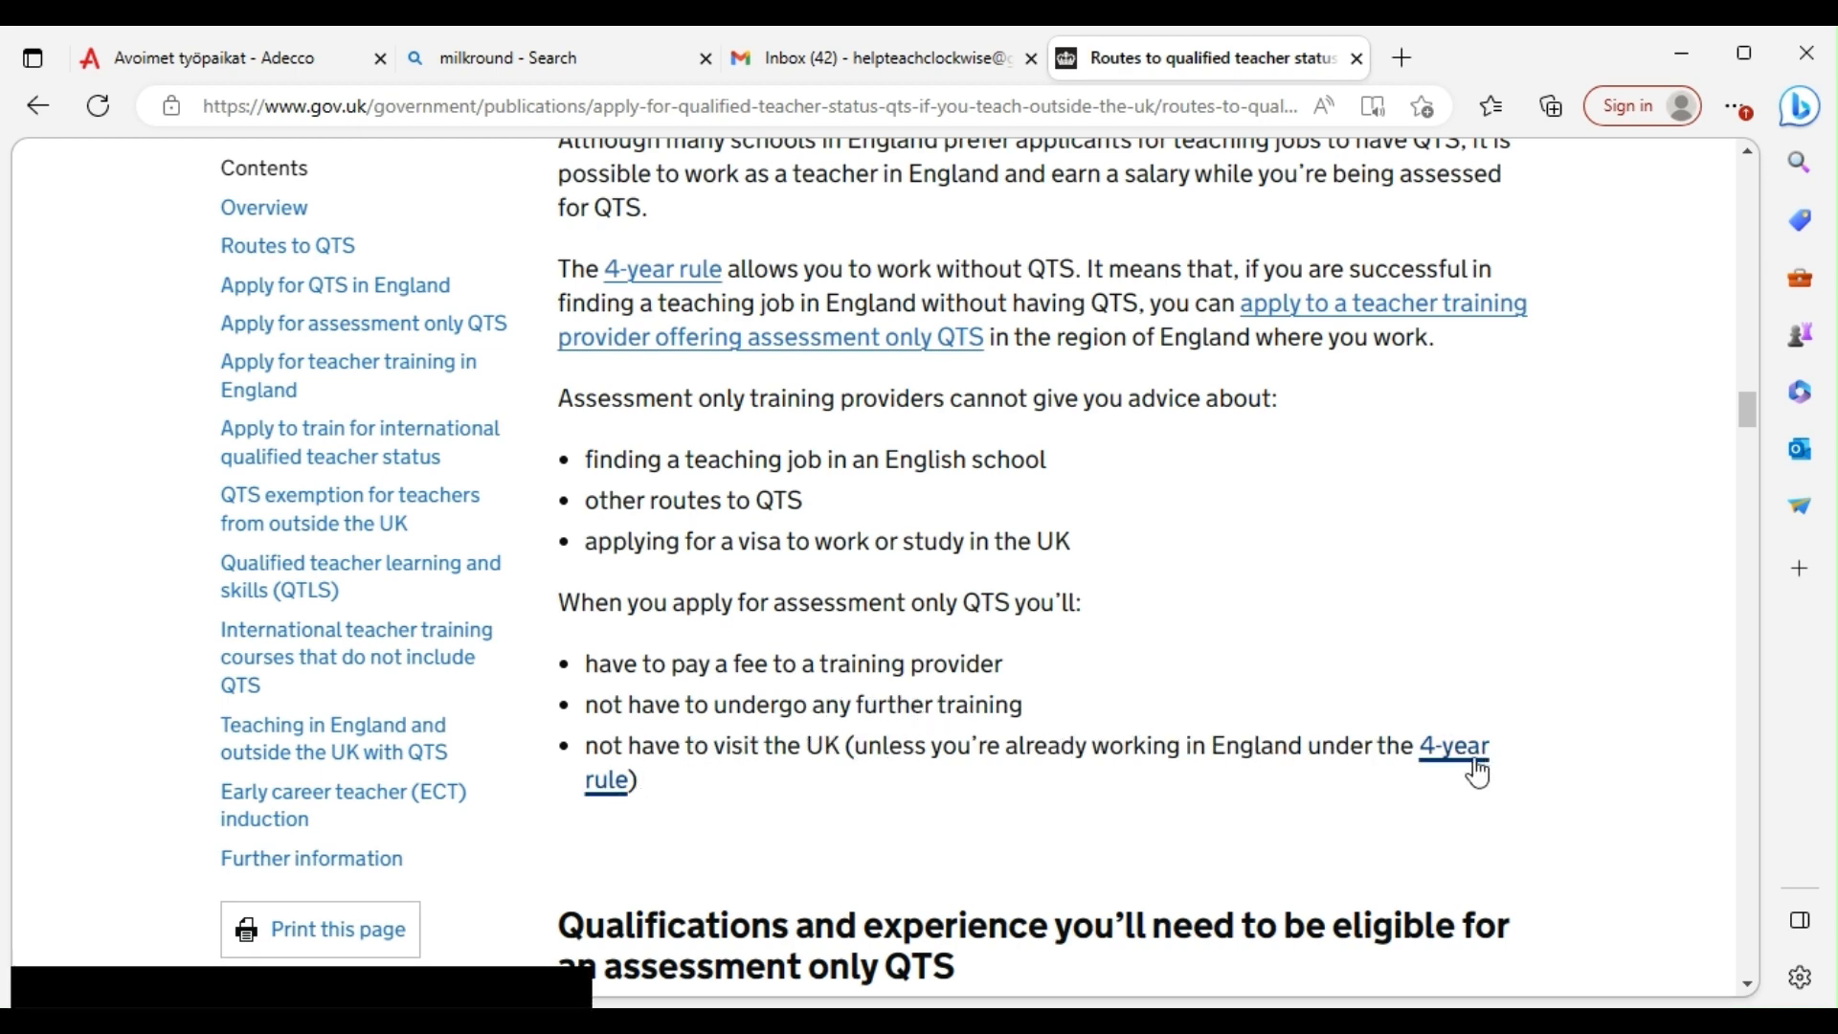
scroll(948, 756, down, 2)
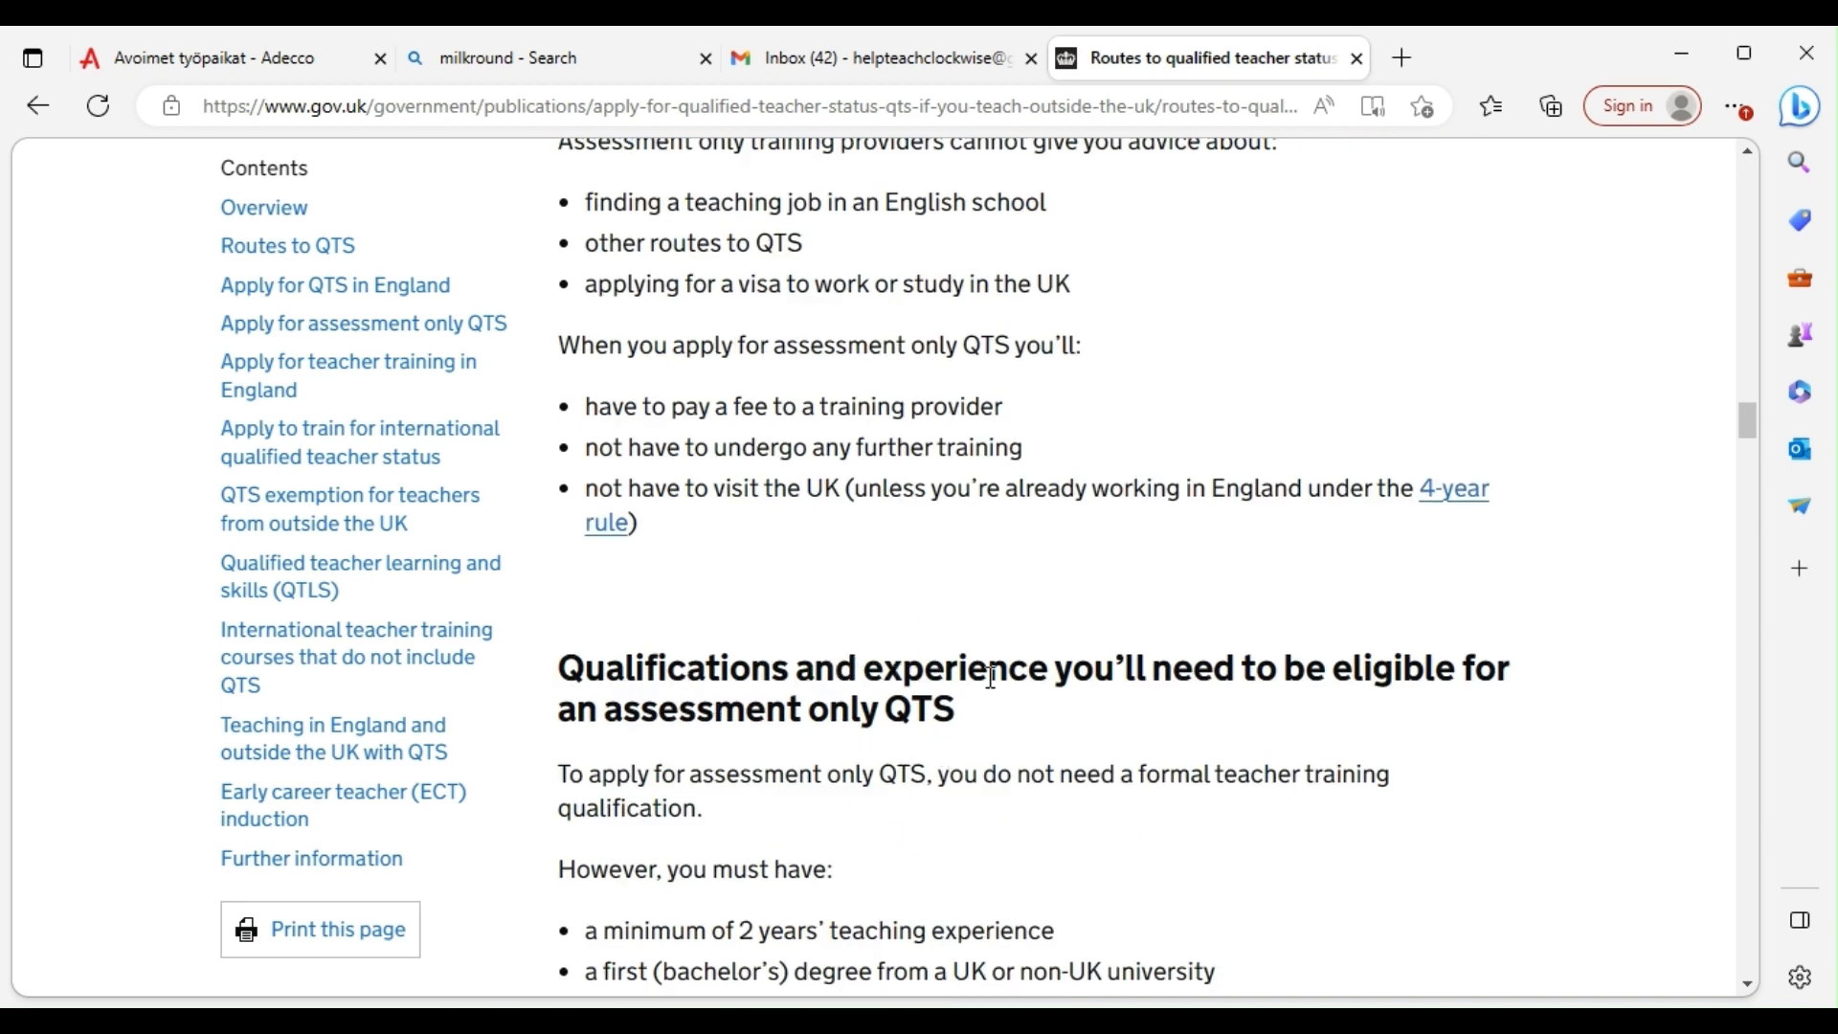
scroll(985, 709, down, 2)
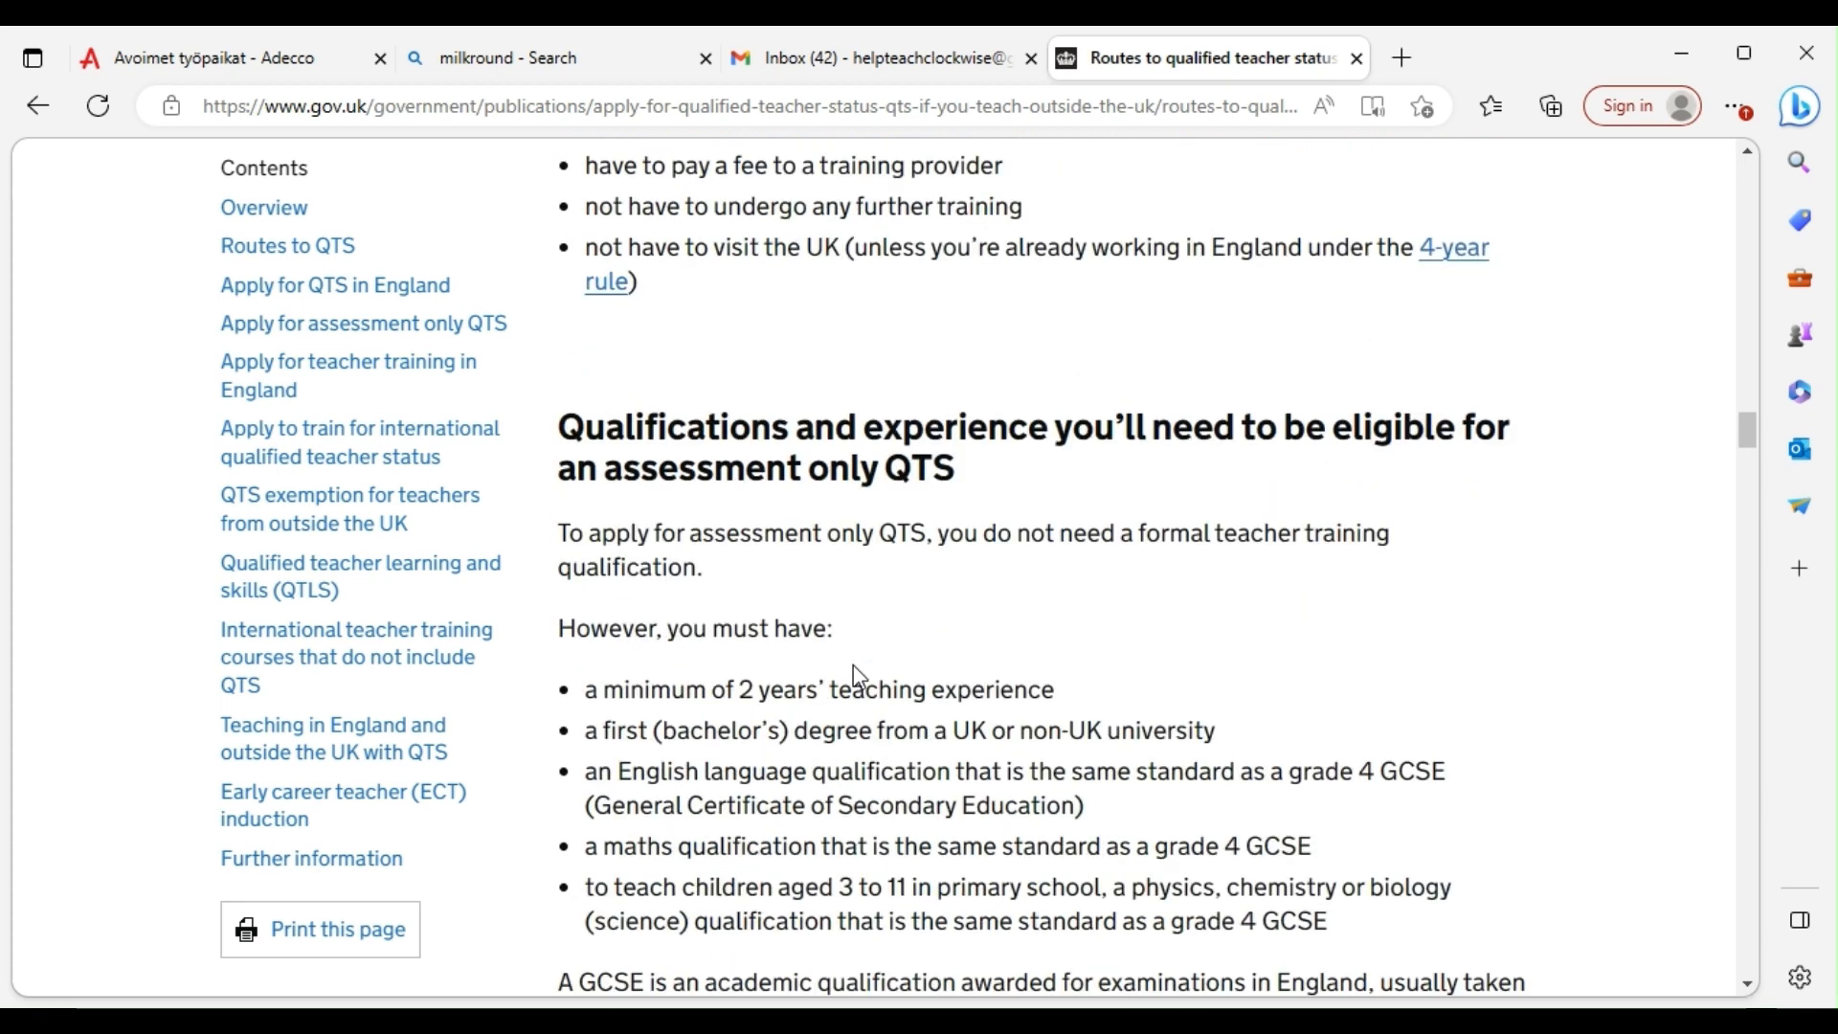
scroll(662, 660, down, 1)
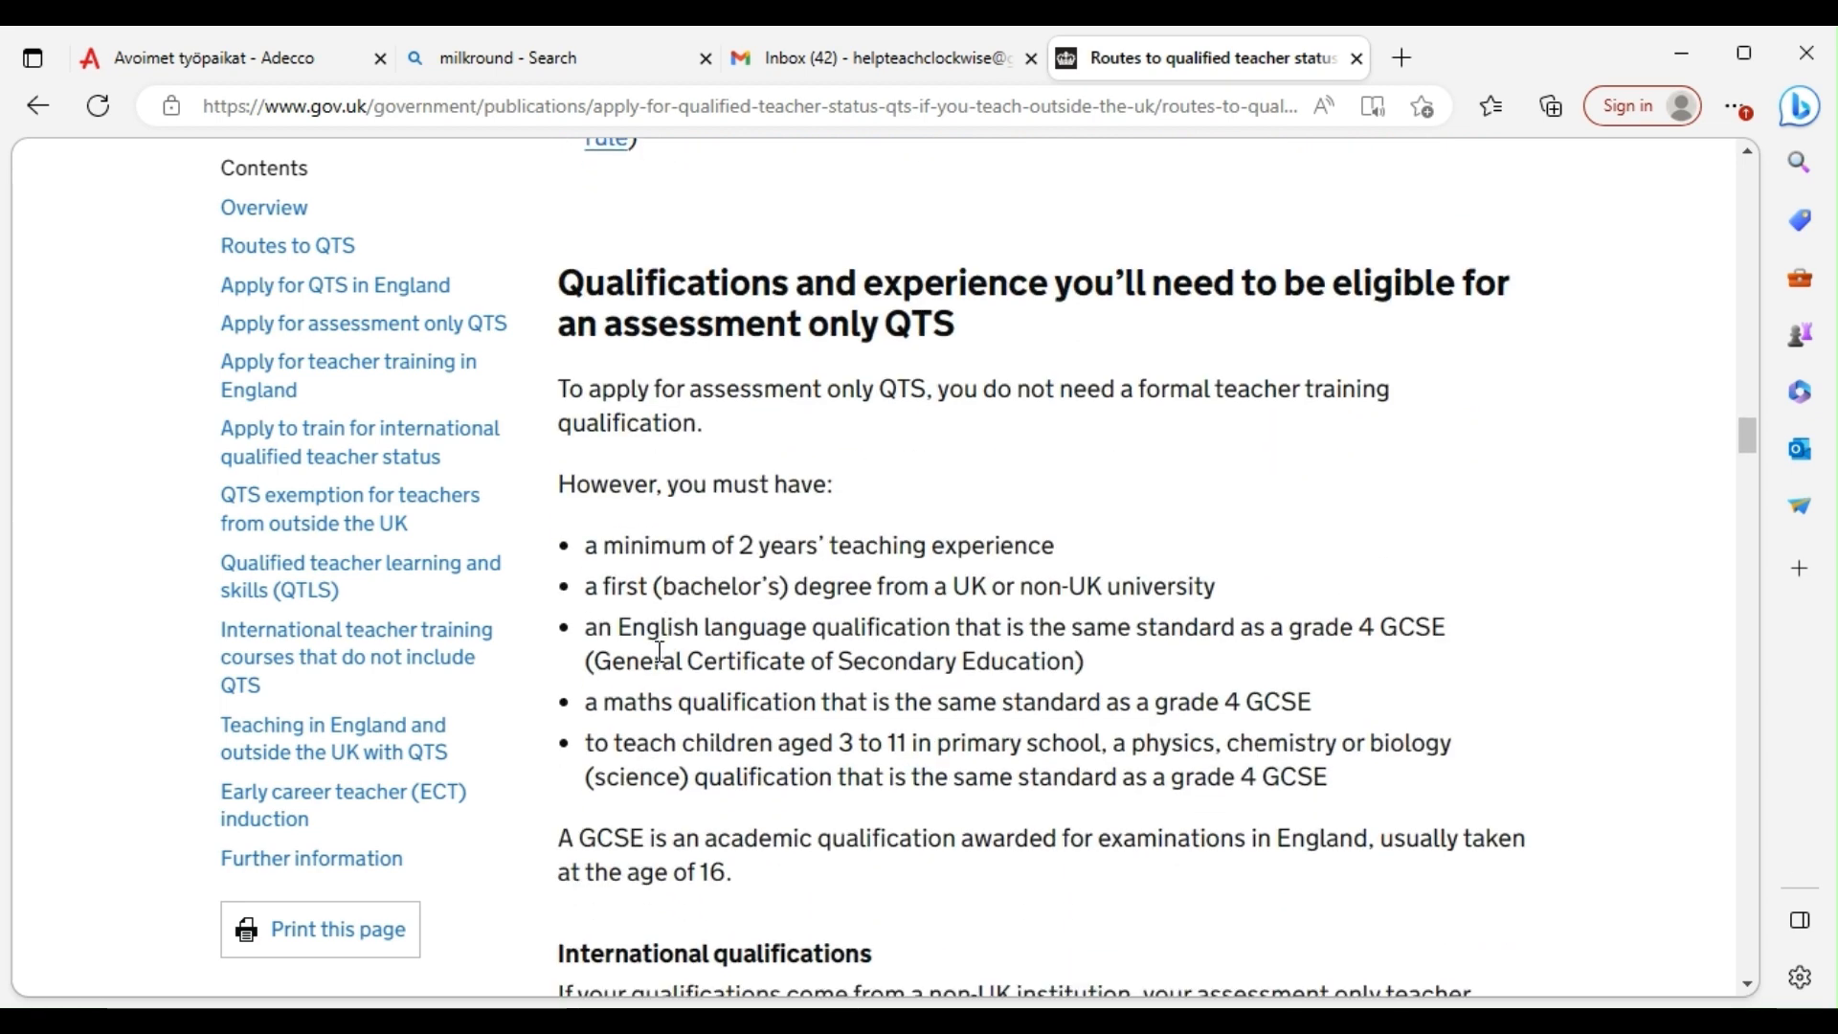
scroll(689, 660, down, 2)
scroll(1132, 727, down, 1)
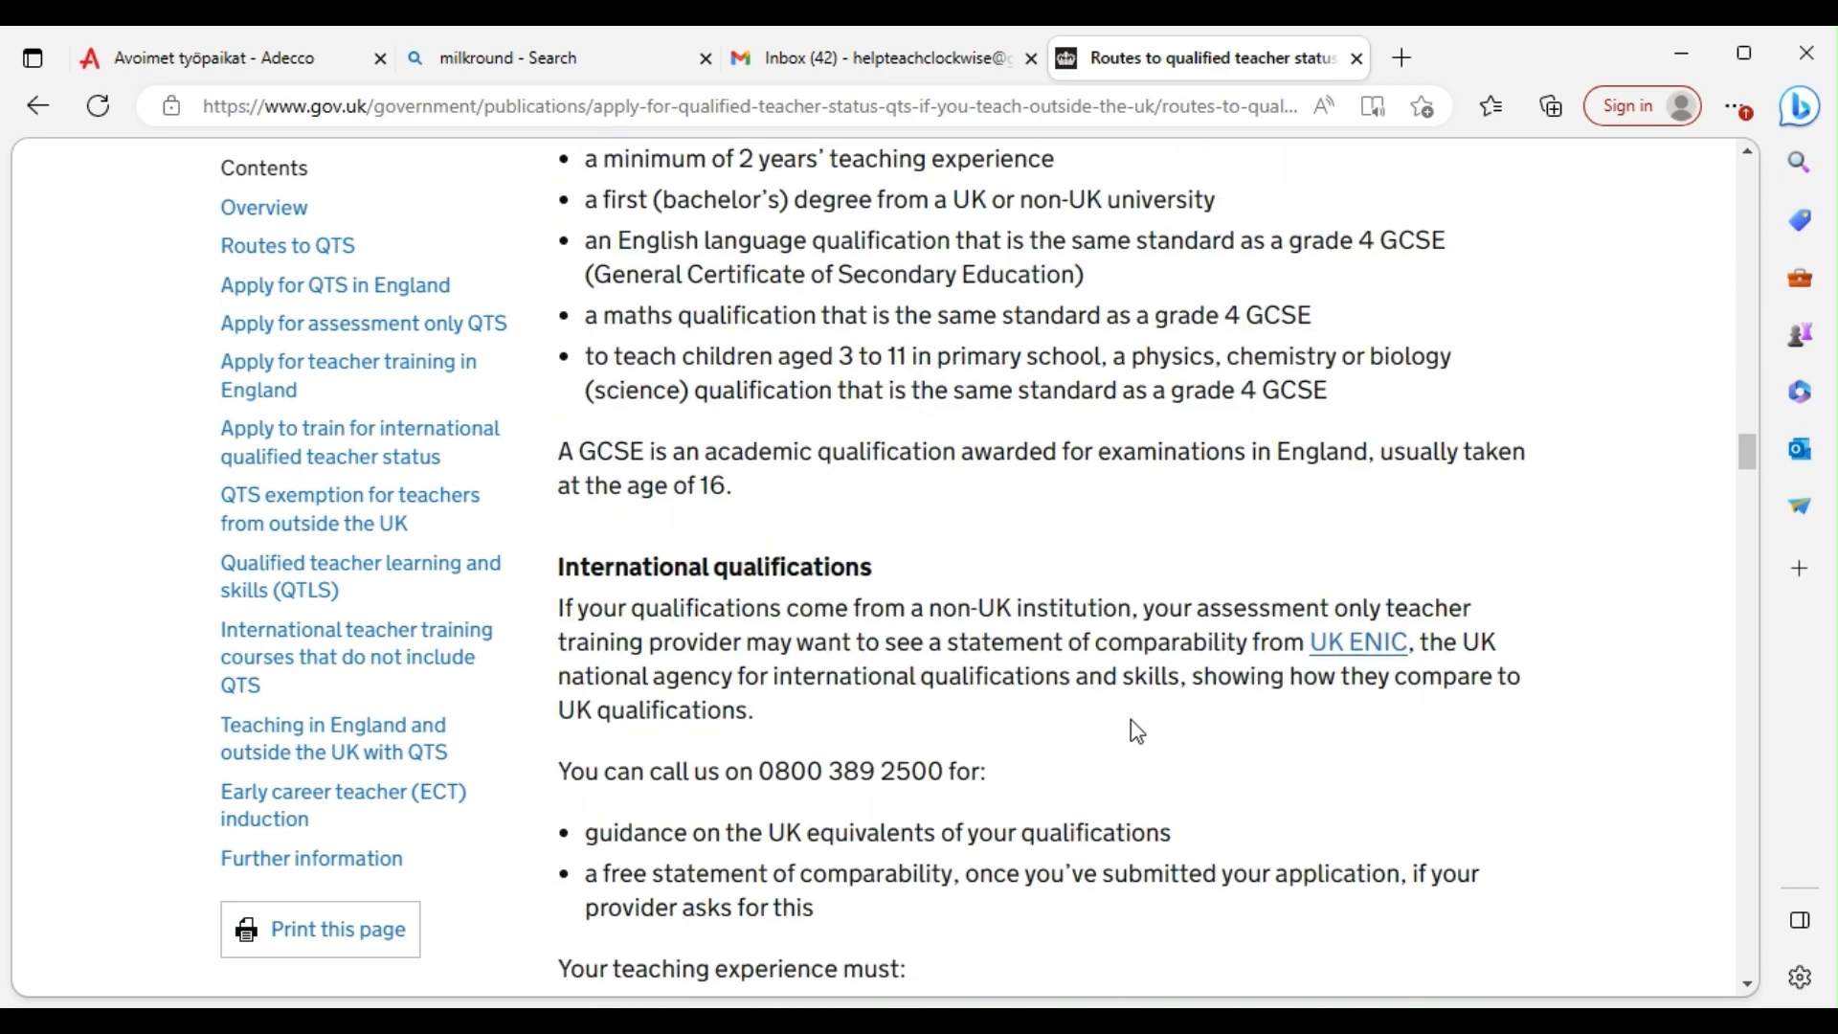
Return to the country list and follow the 'apply for QTS in England' link
scroll(1132, 717, up, 9)
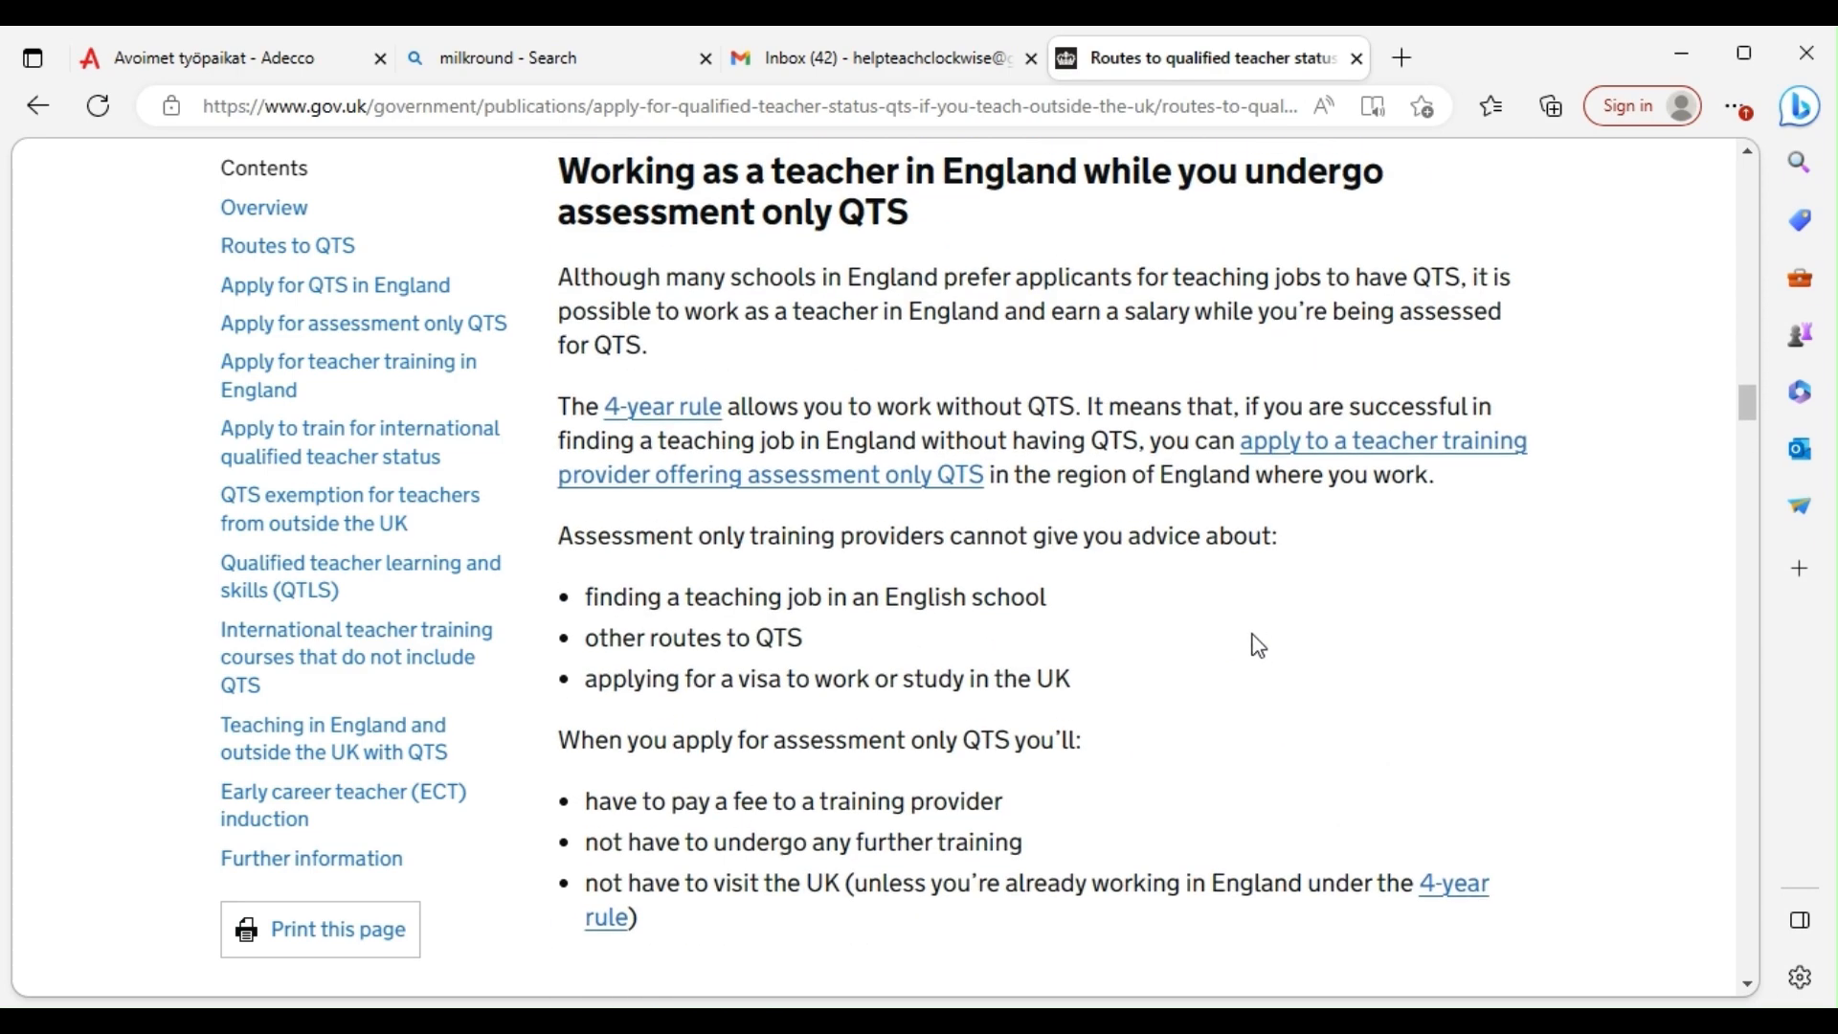
scroll(1263, 622, up, 15)
scroll(1289, 589, up, 9)
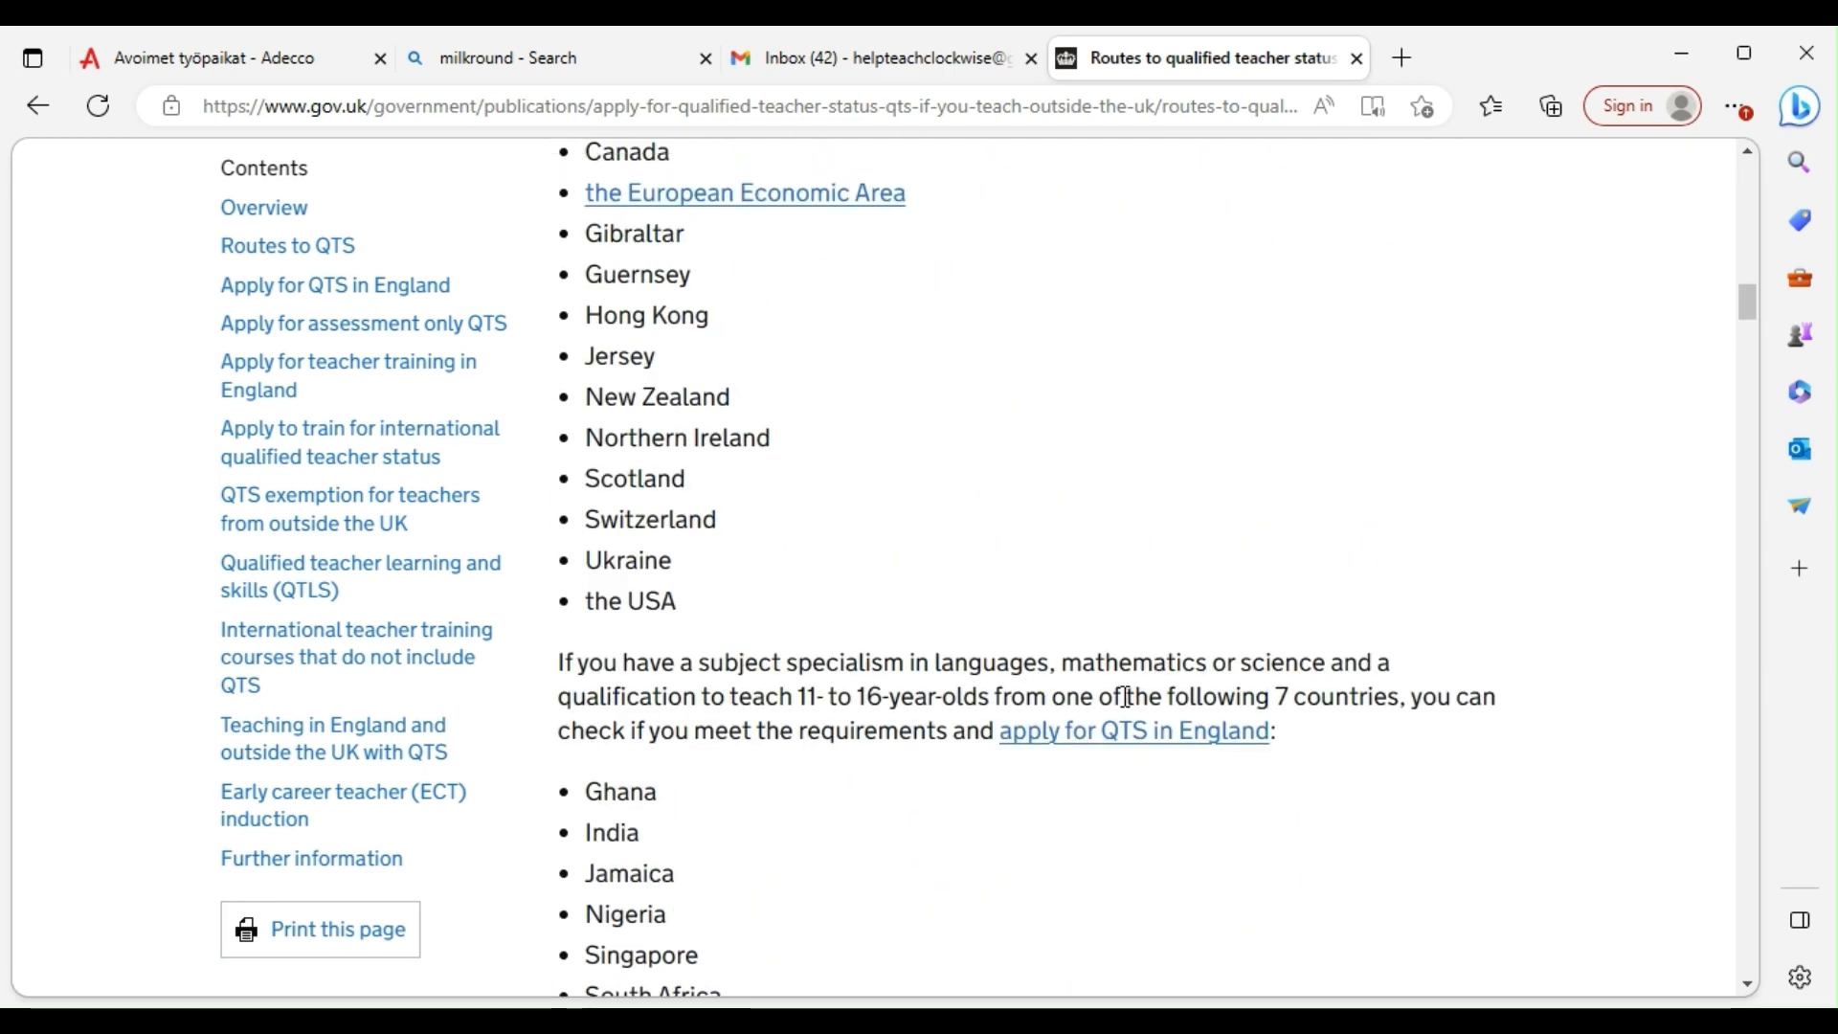
click(1110, 741)
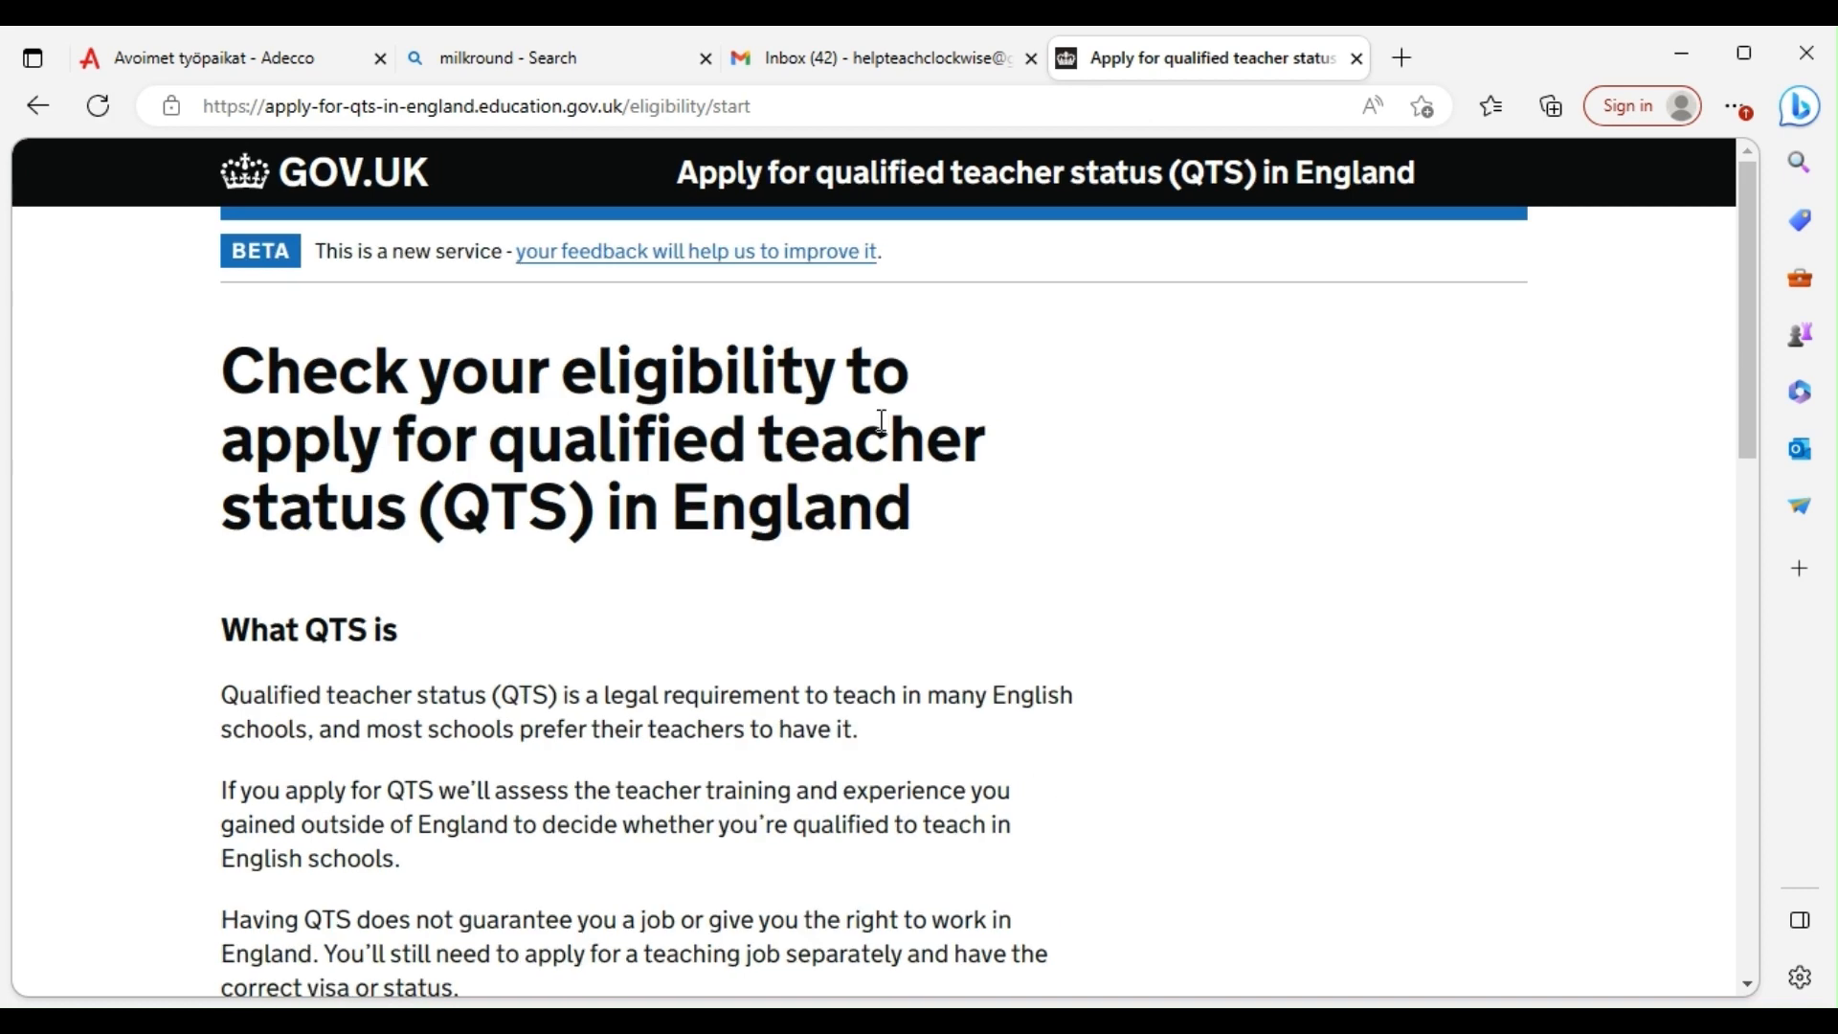
Open the 'apply to individual schools' link in a new tab
scroll(172, 546, down, 1)
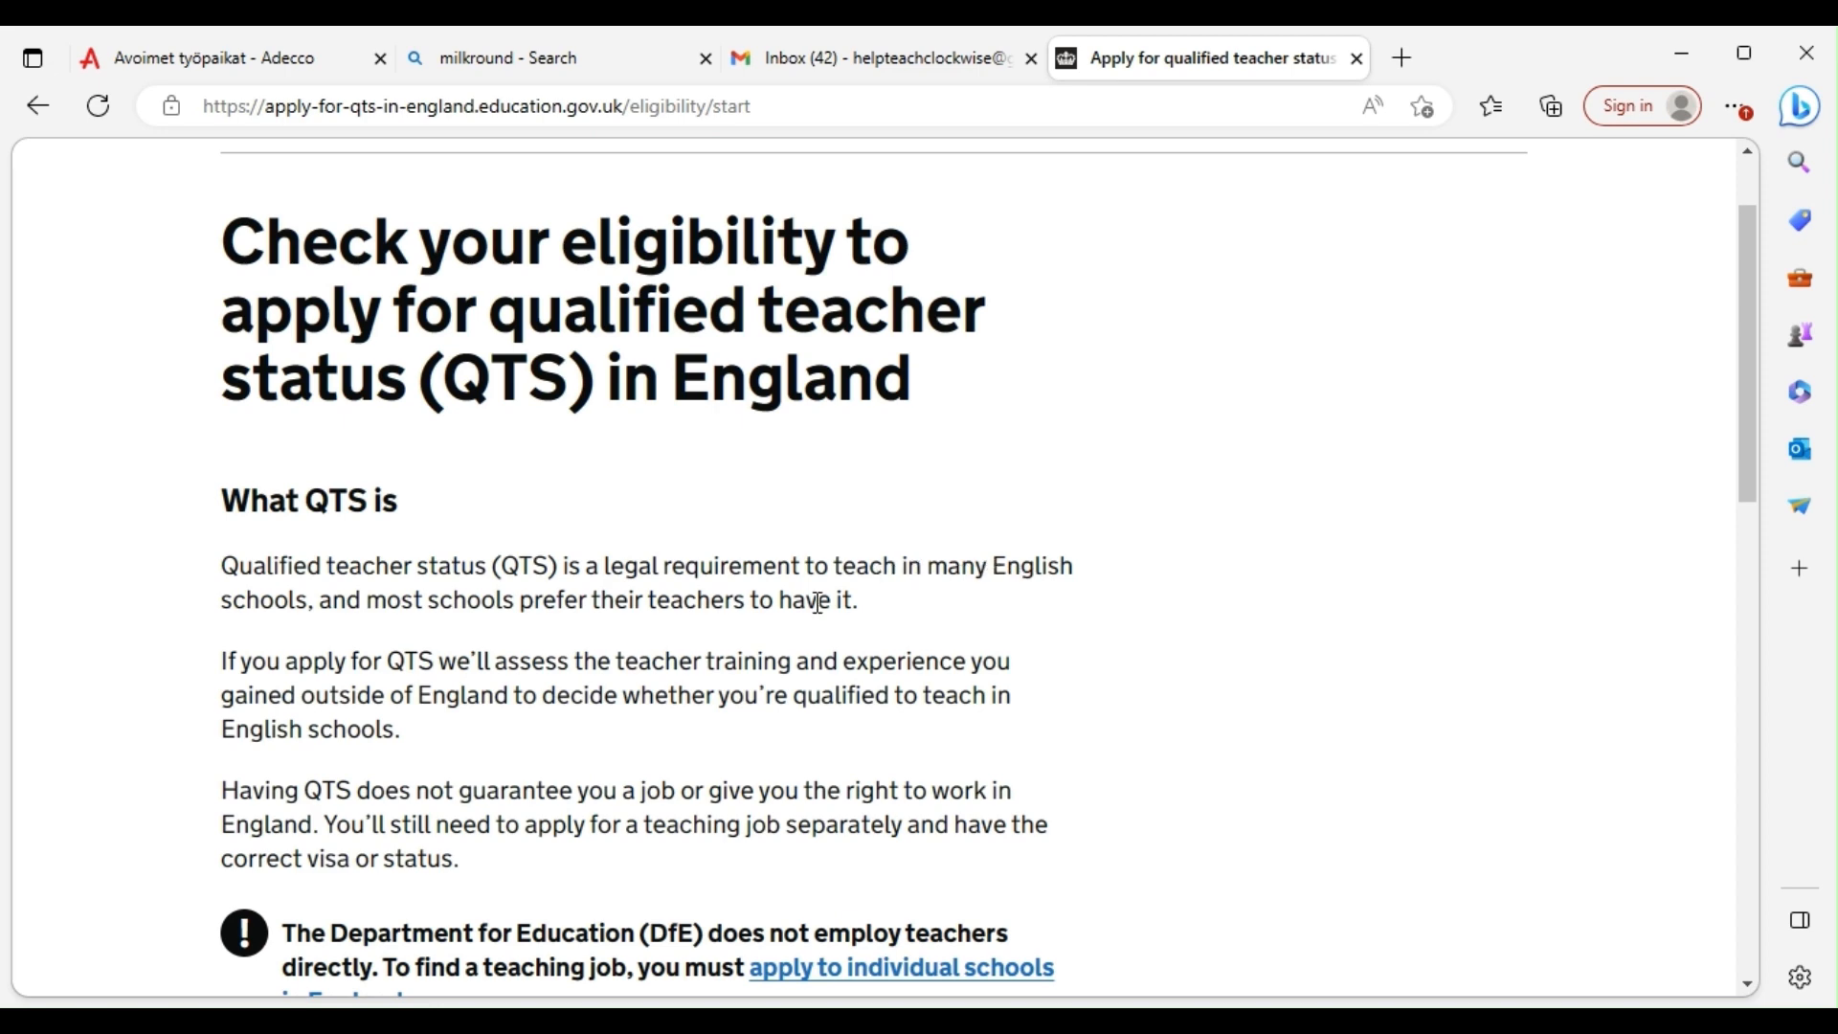
scroll(488, 604, down, 1)
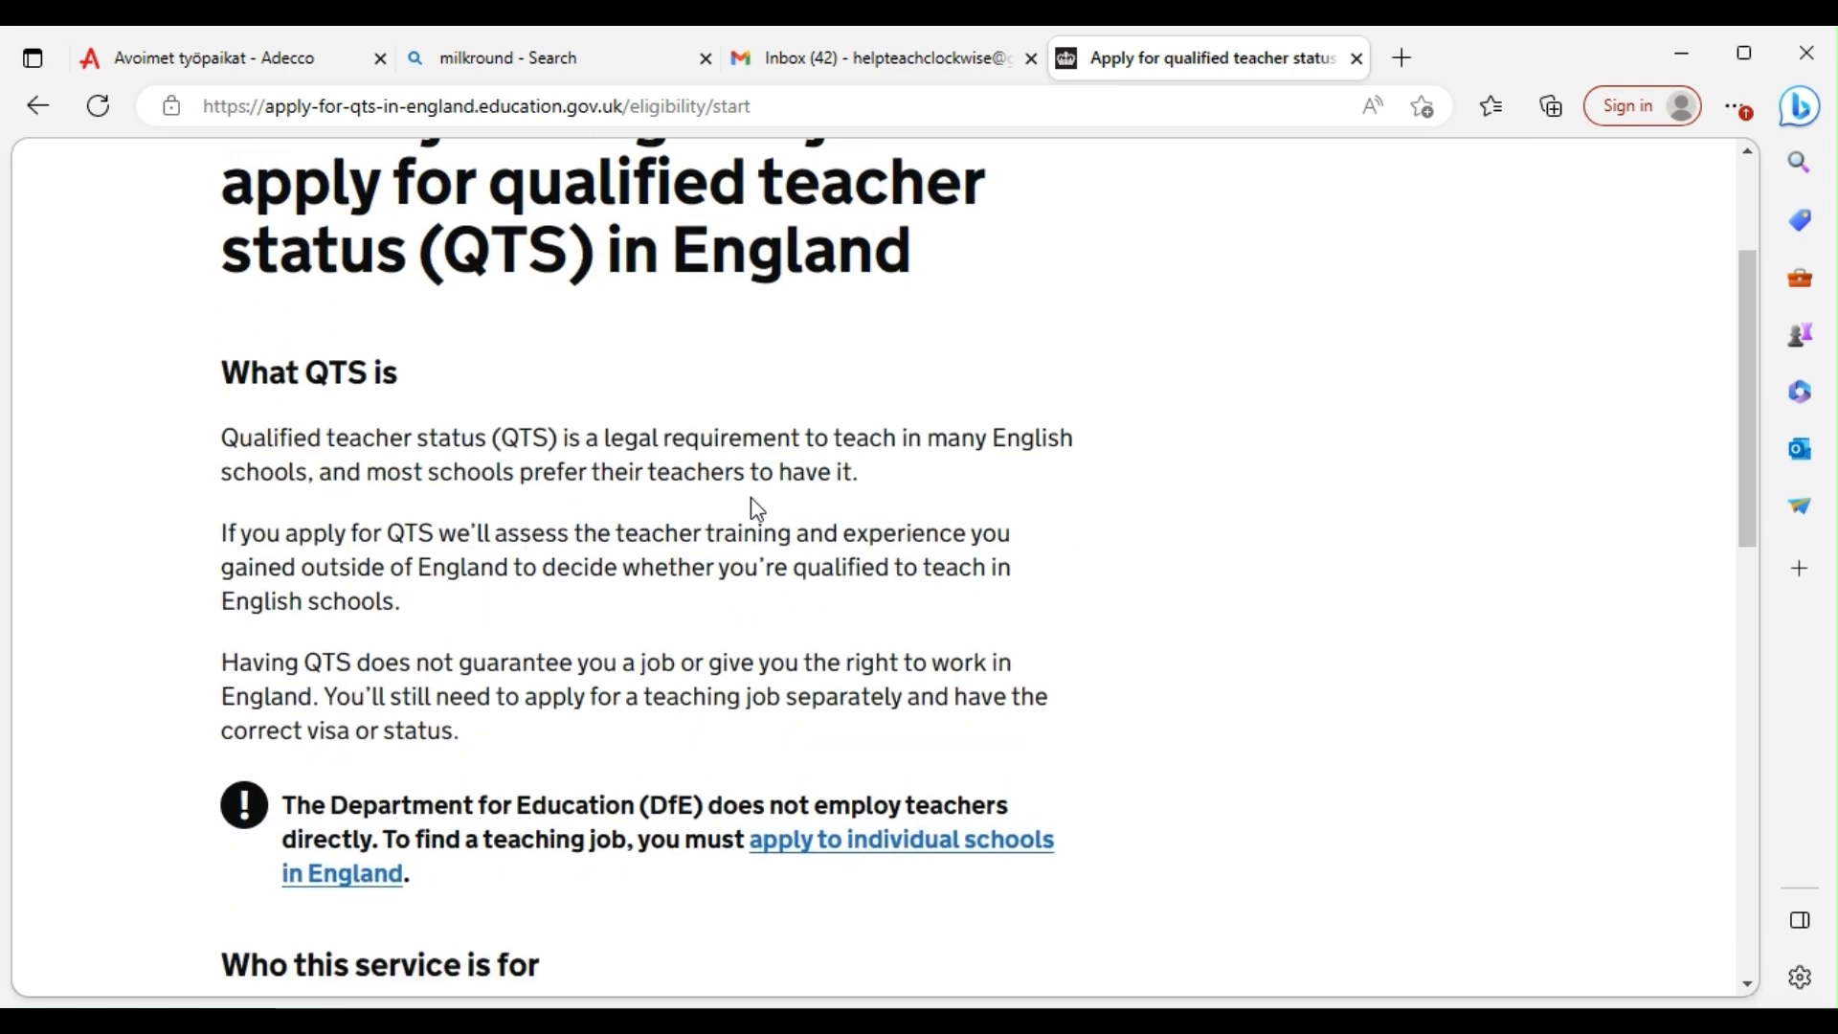
scroll(651, 574, down, 3)
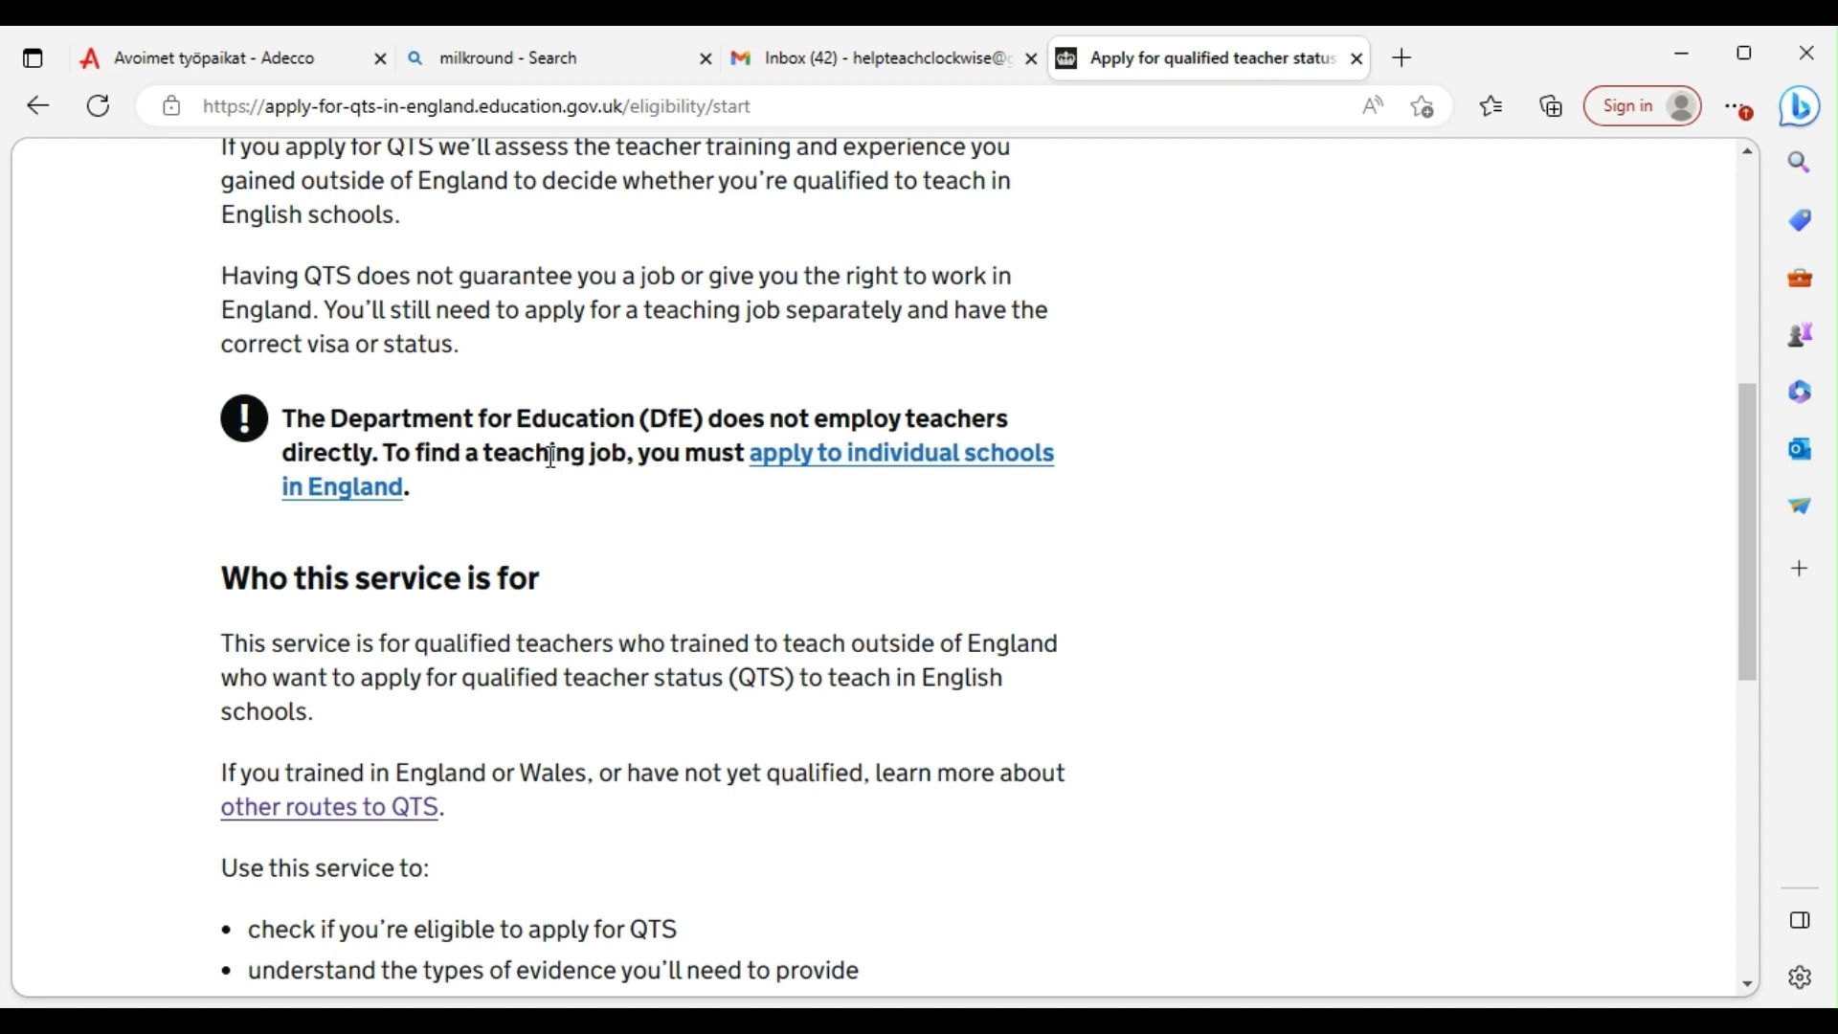
right_click(829, 458)
click(893, 477)
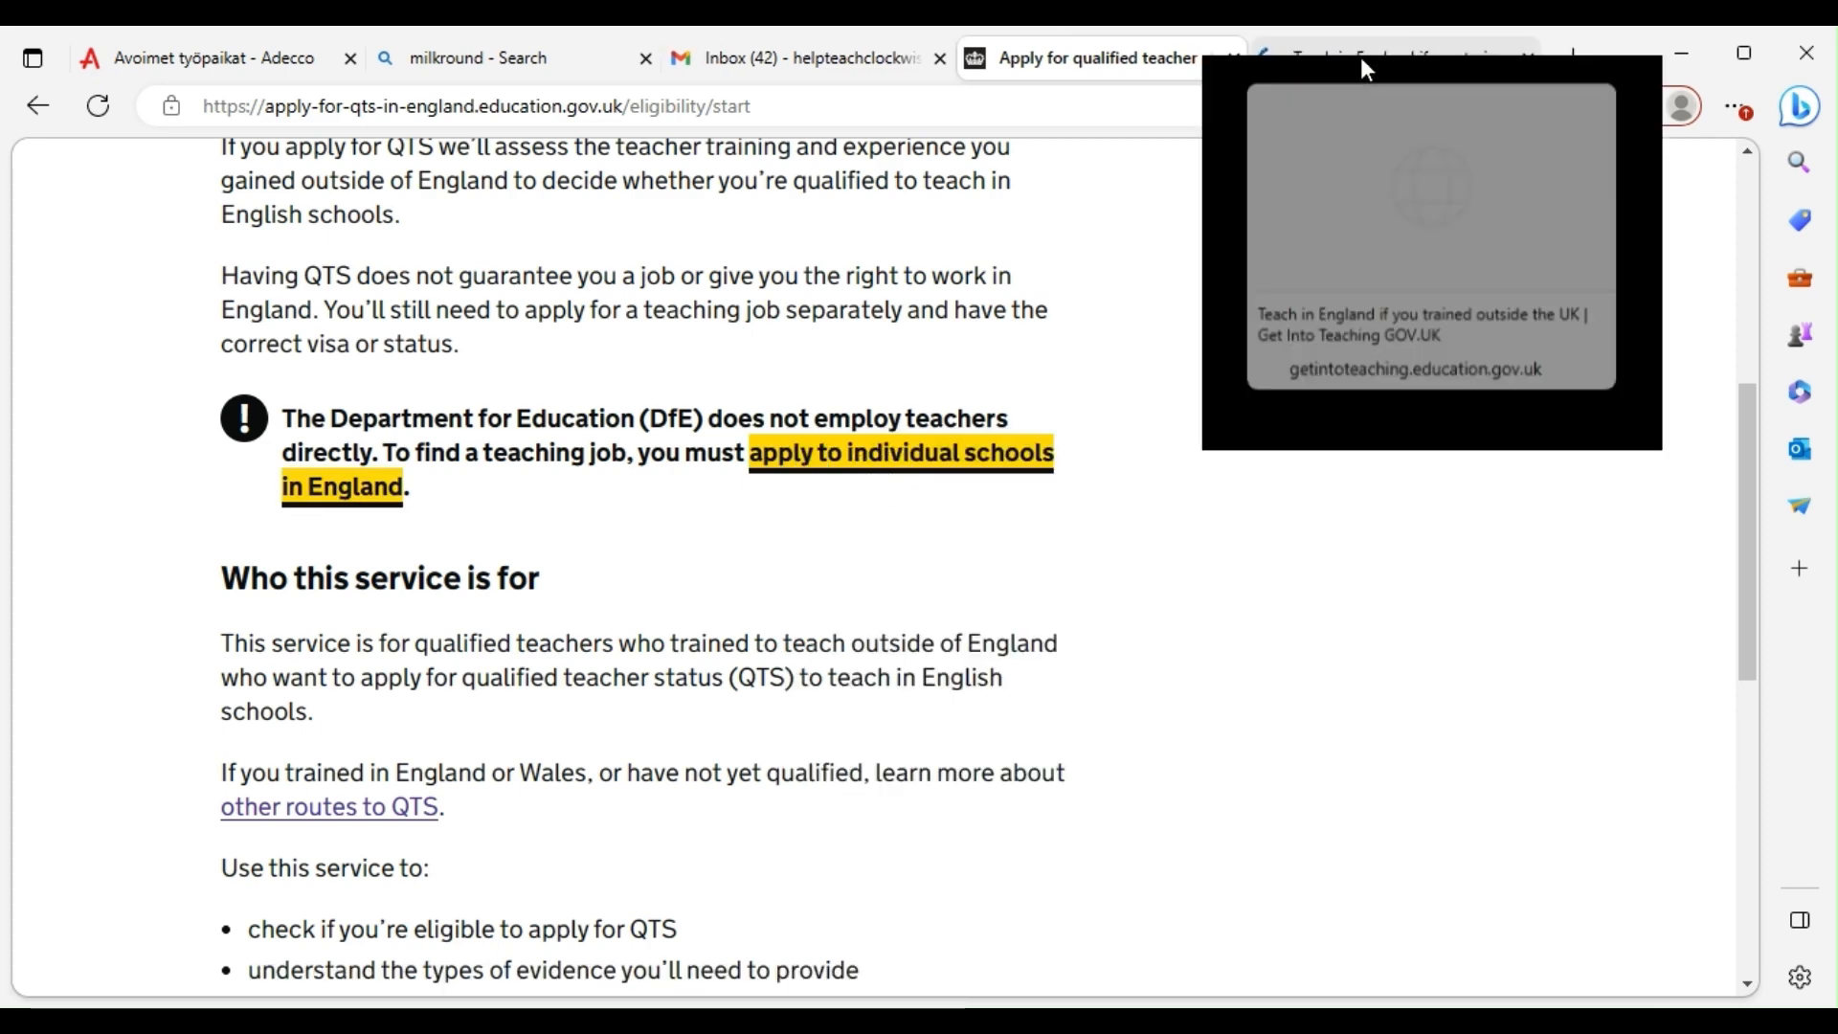
View the Teach in England guidance and accept its cookies
click(1360, 57)
scroll(986, 450, down, 1)
scroll(901, 548, down, 8)
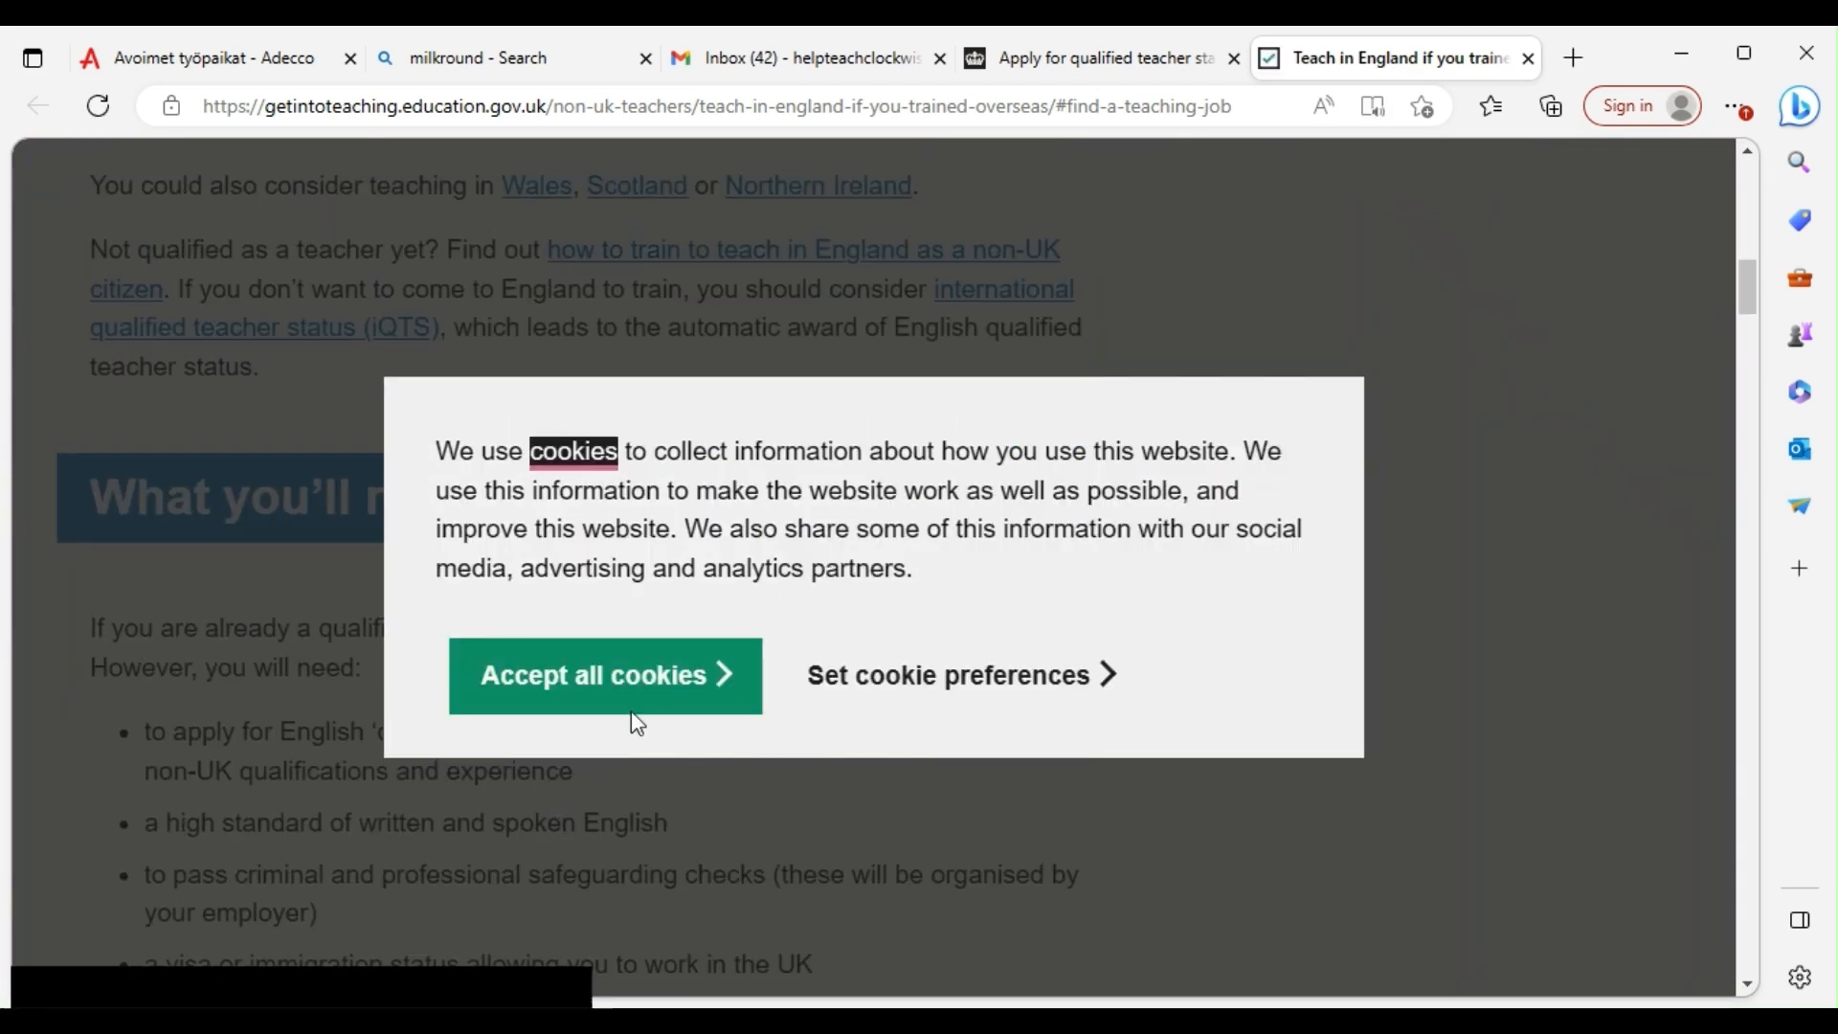
click(629, 681)
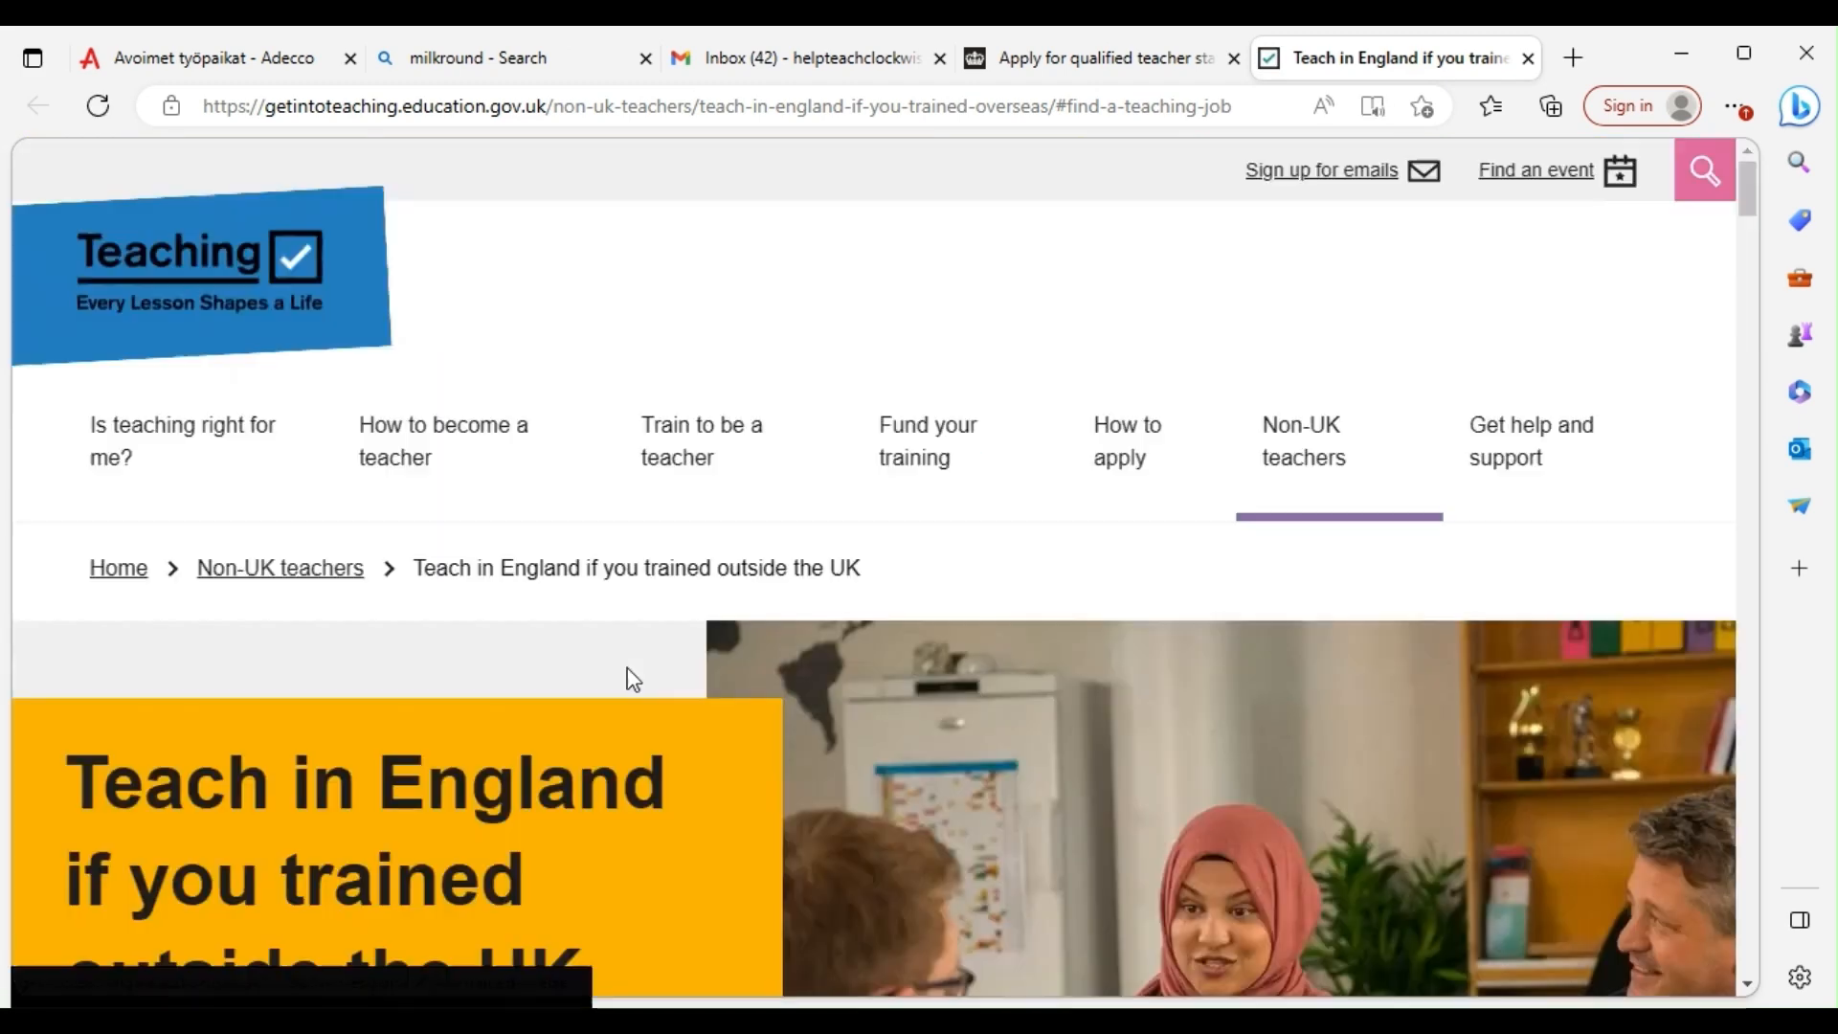
Back on the QTS eligibility start page, read it and start the eligibility check
click(1080, 80)
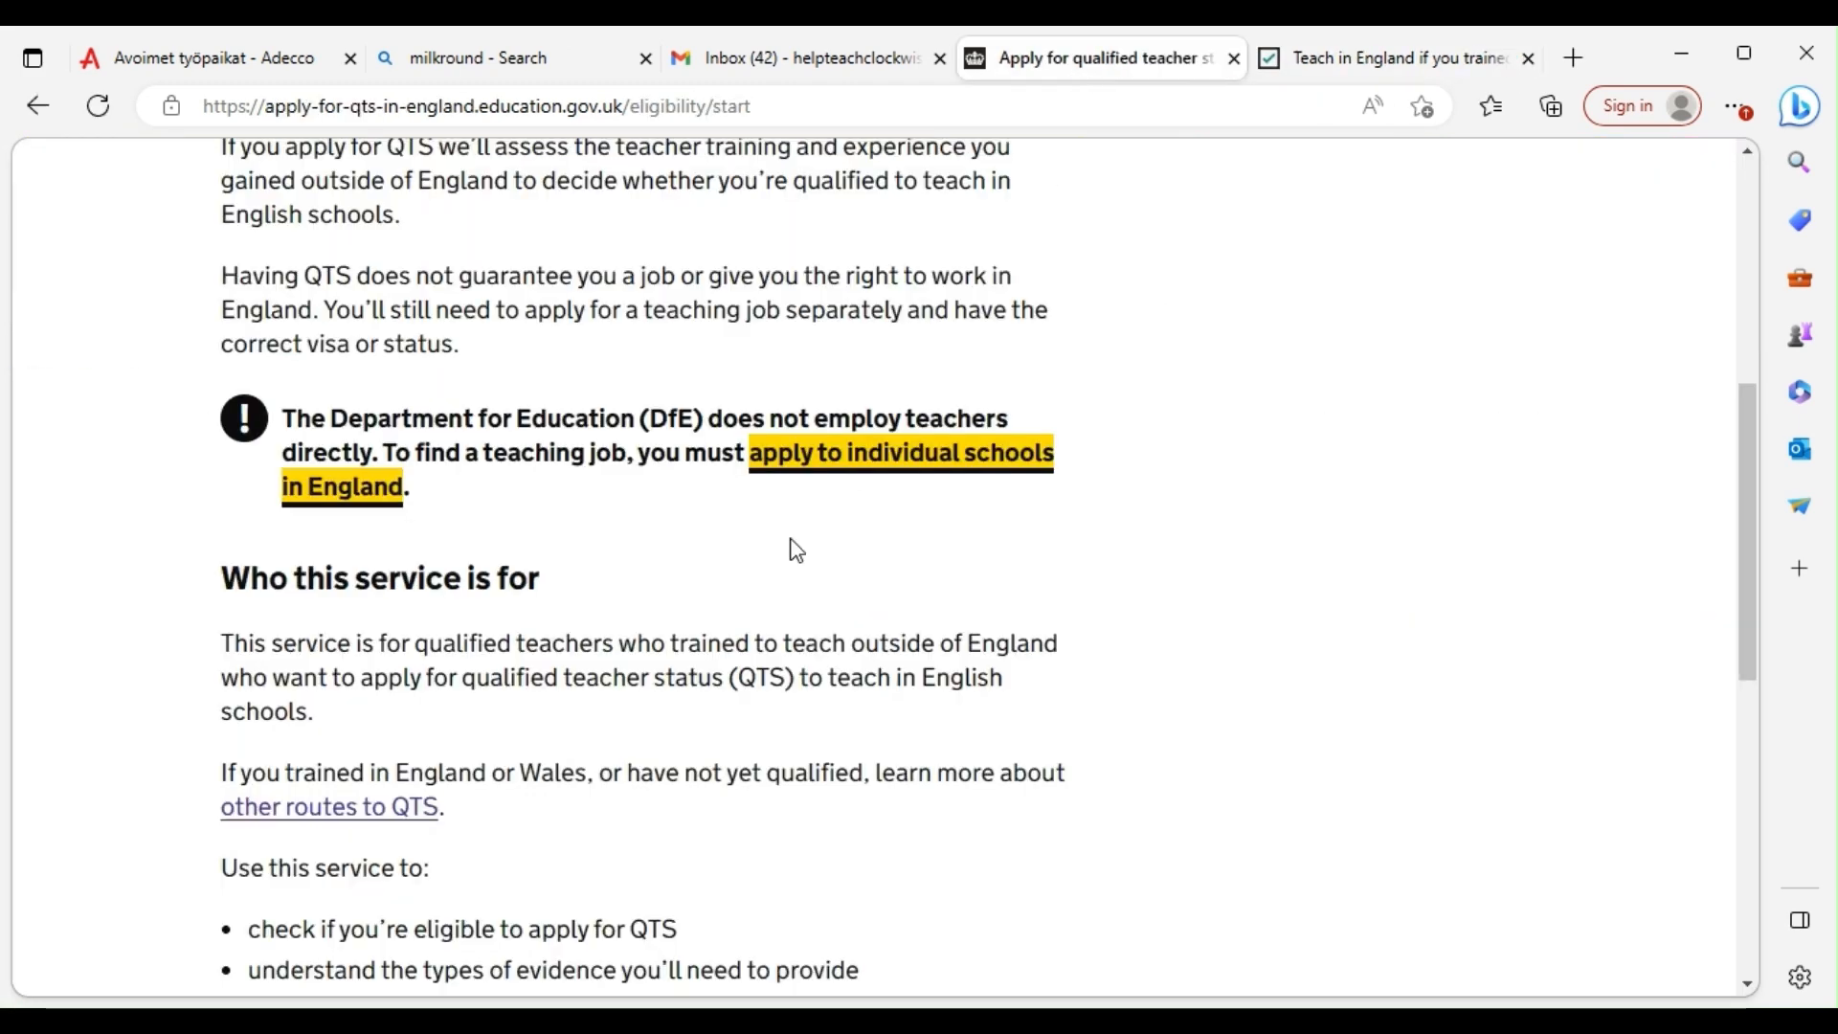
scroll(533, 648, down, 4)
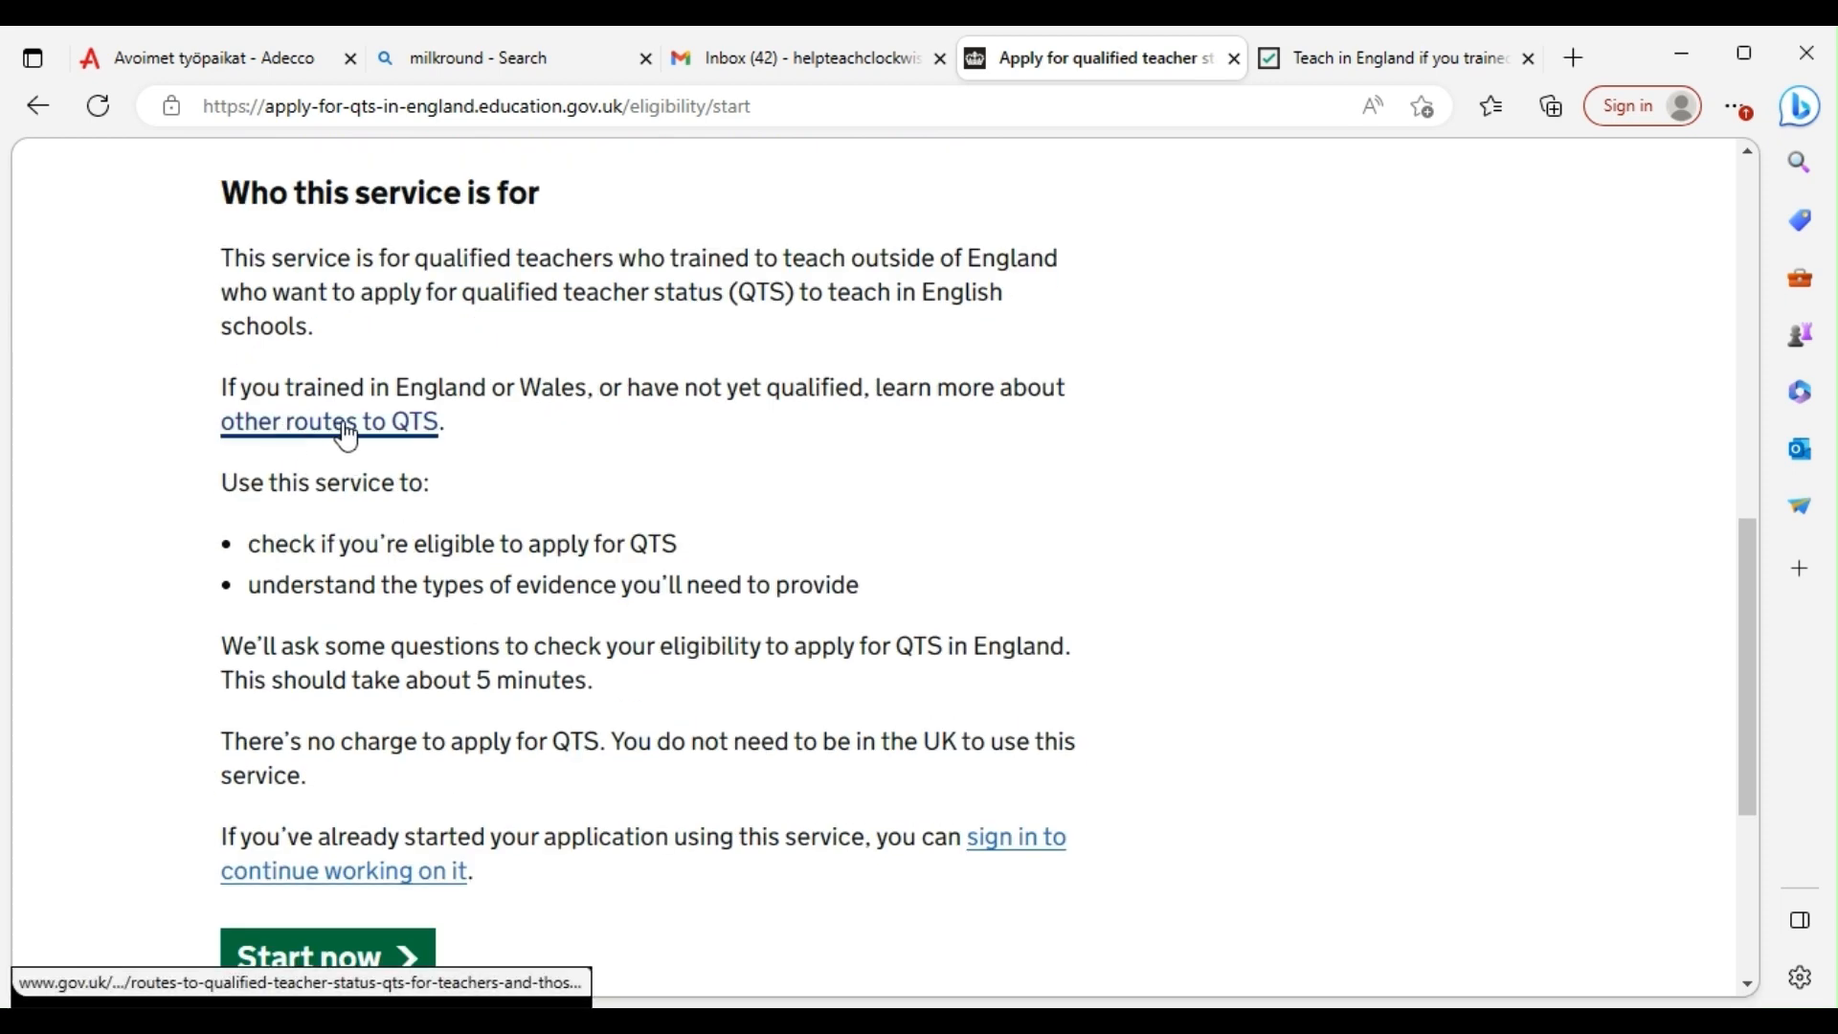
scroll(359, 436, down, 5)
scroll(357, 450, up, 5)
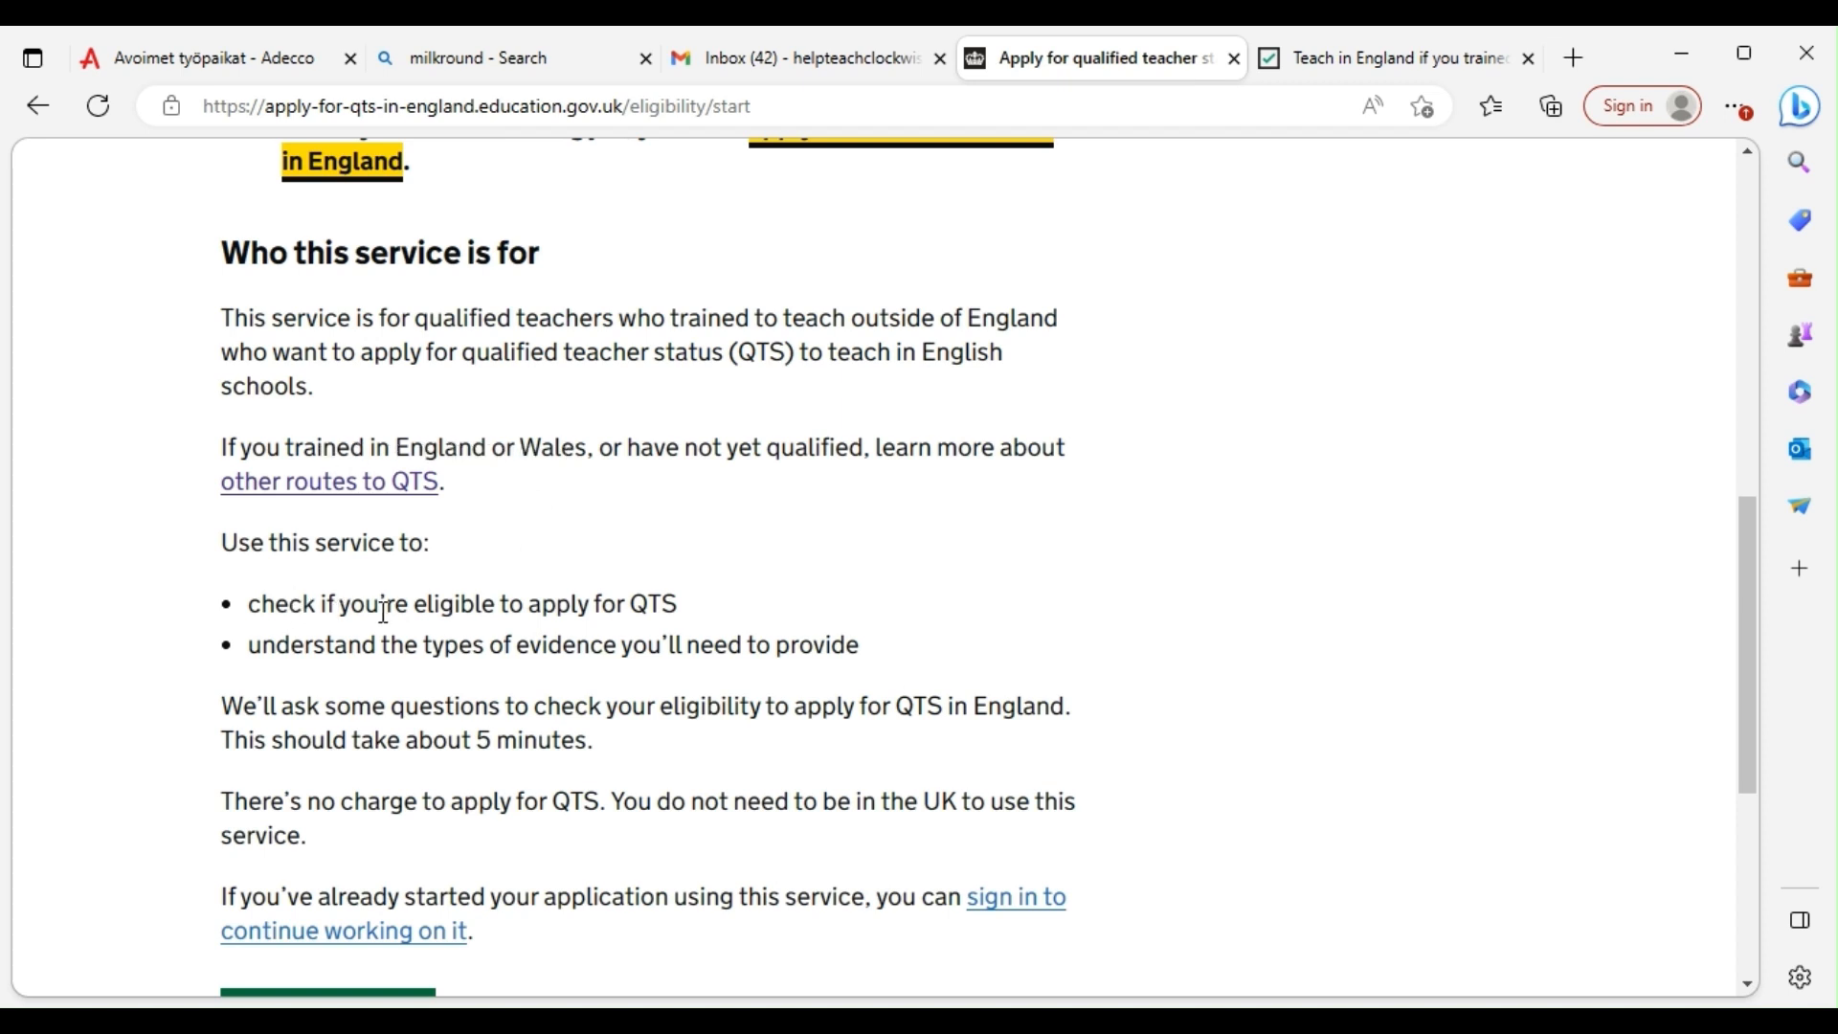
scroll(597, 604, down, 1)
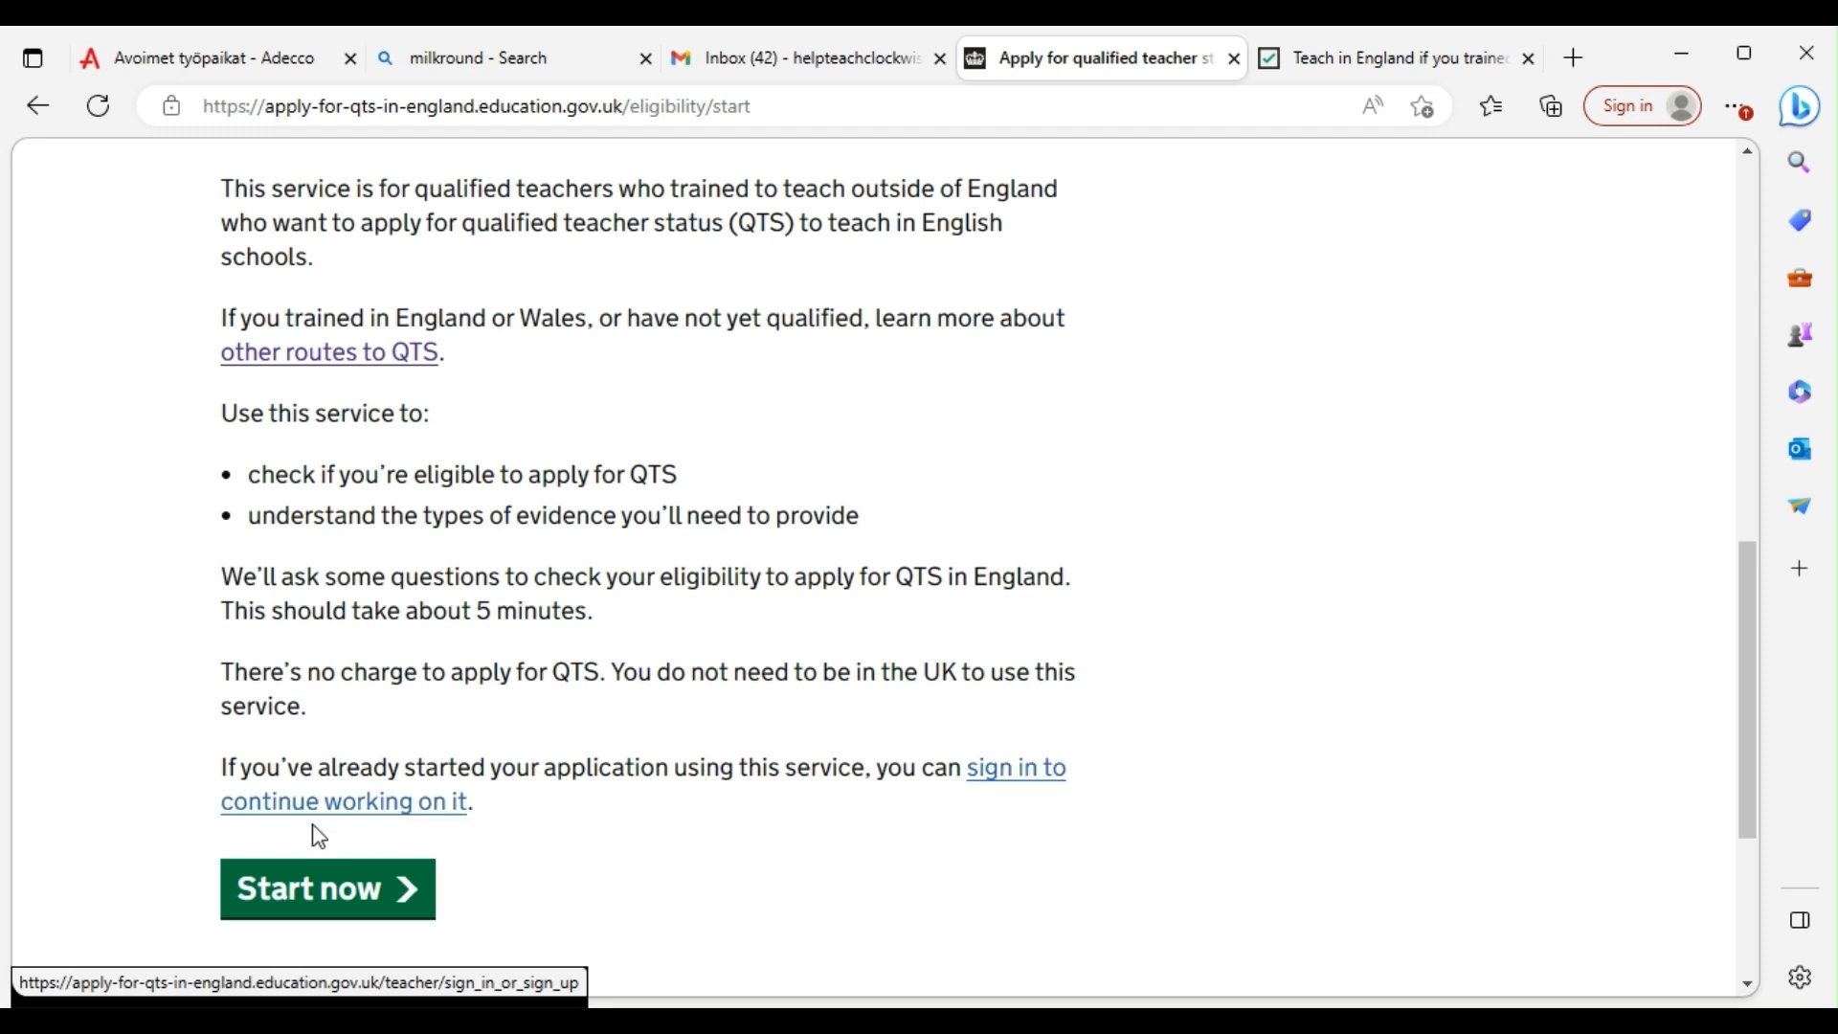
click(312, 892)
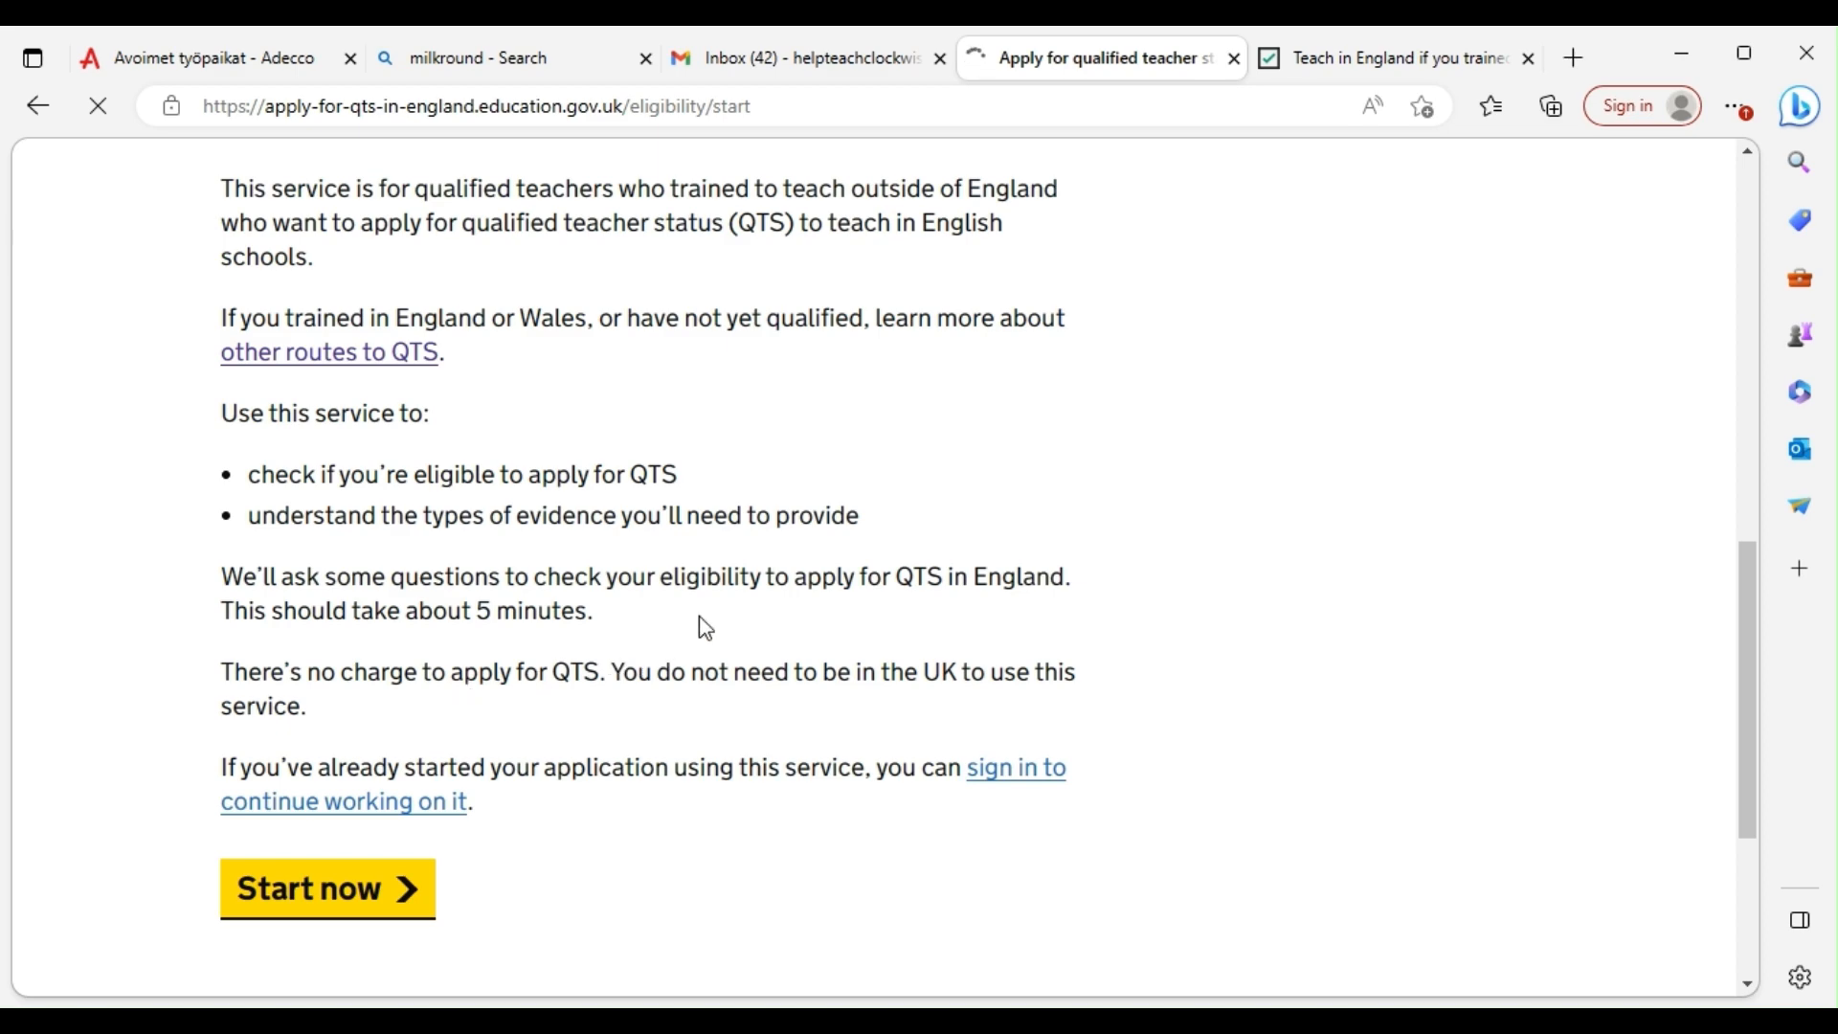
Answer that the service hasn't been used before
scroll(689, 639, down, 2)
scroll(682, 630, up, 4)
scroll(641, 637, down, 5)
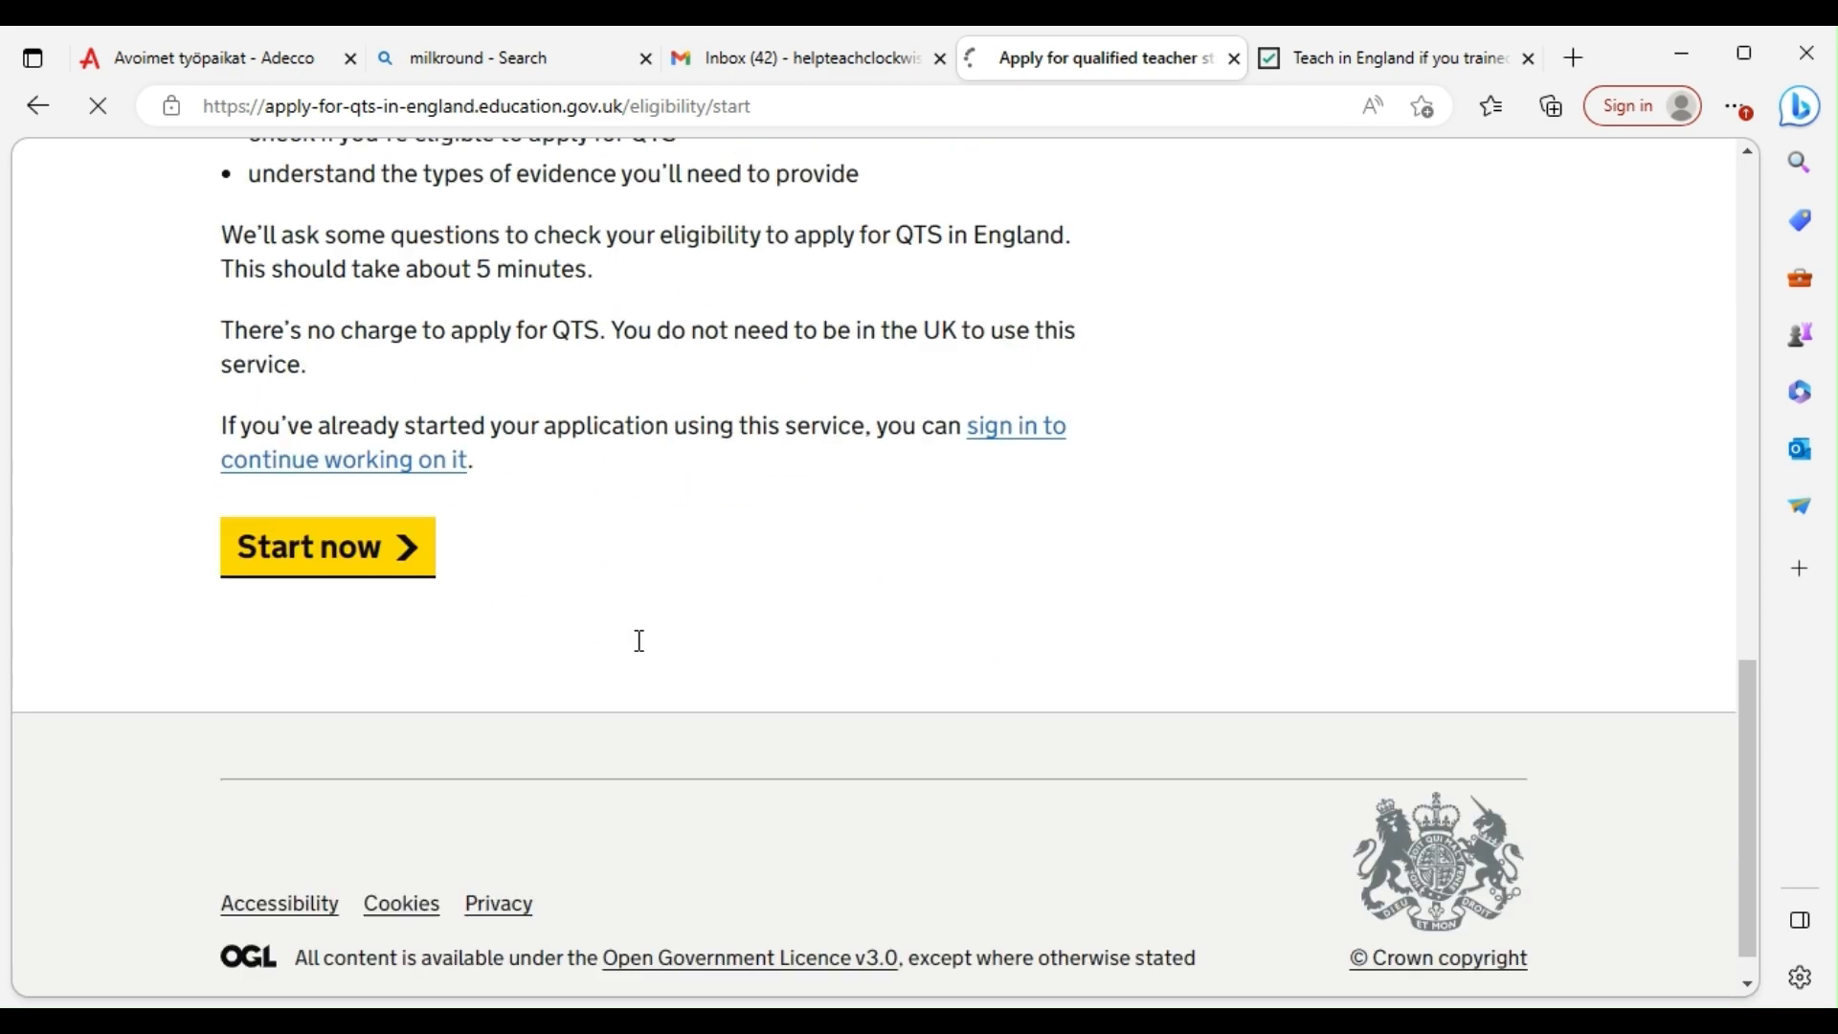
scroll(747, 406, down, 2)
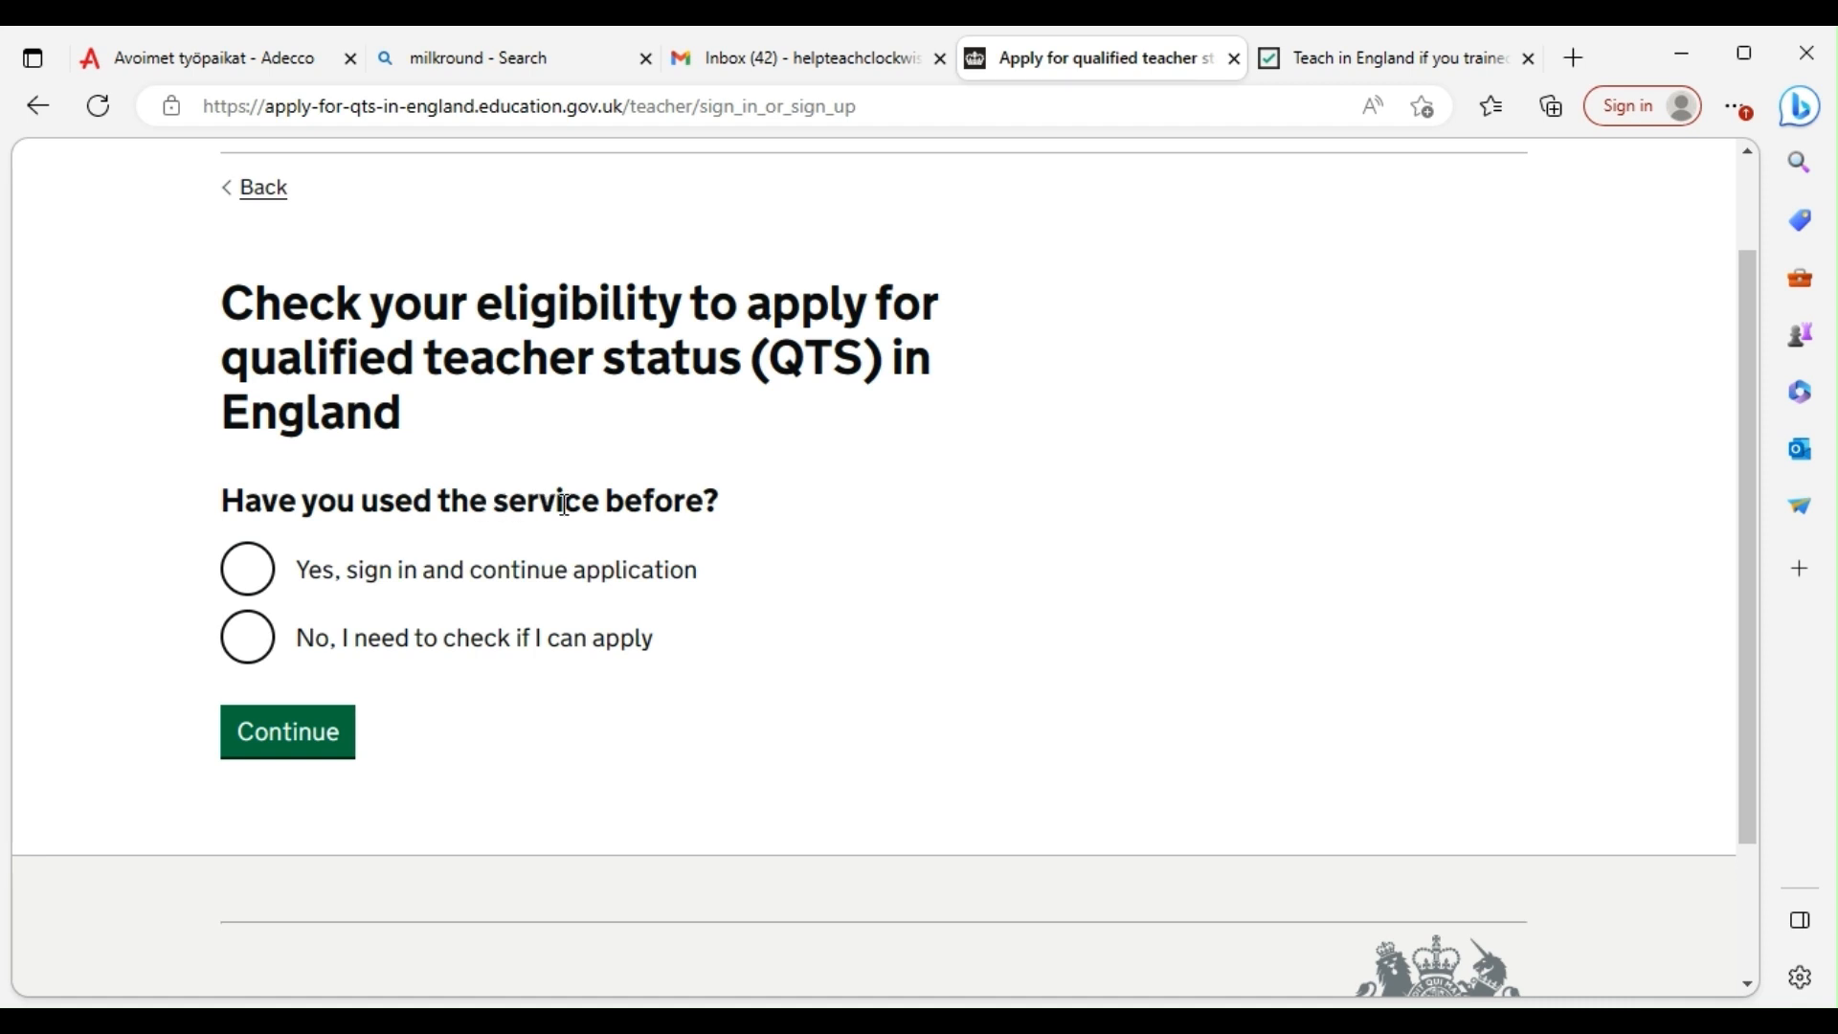
click(247, 636)
click(287, 735)
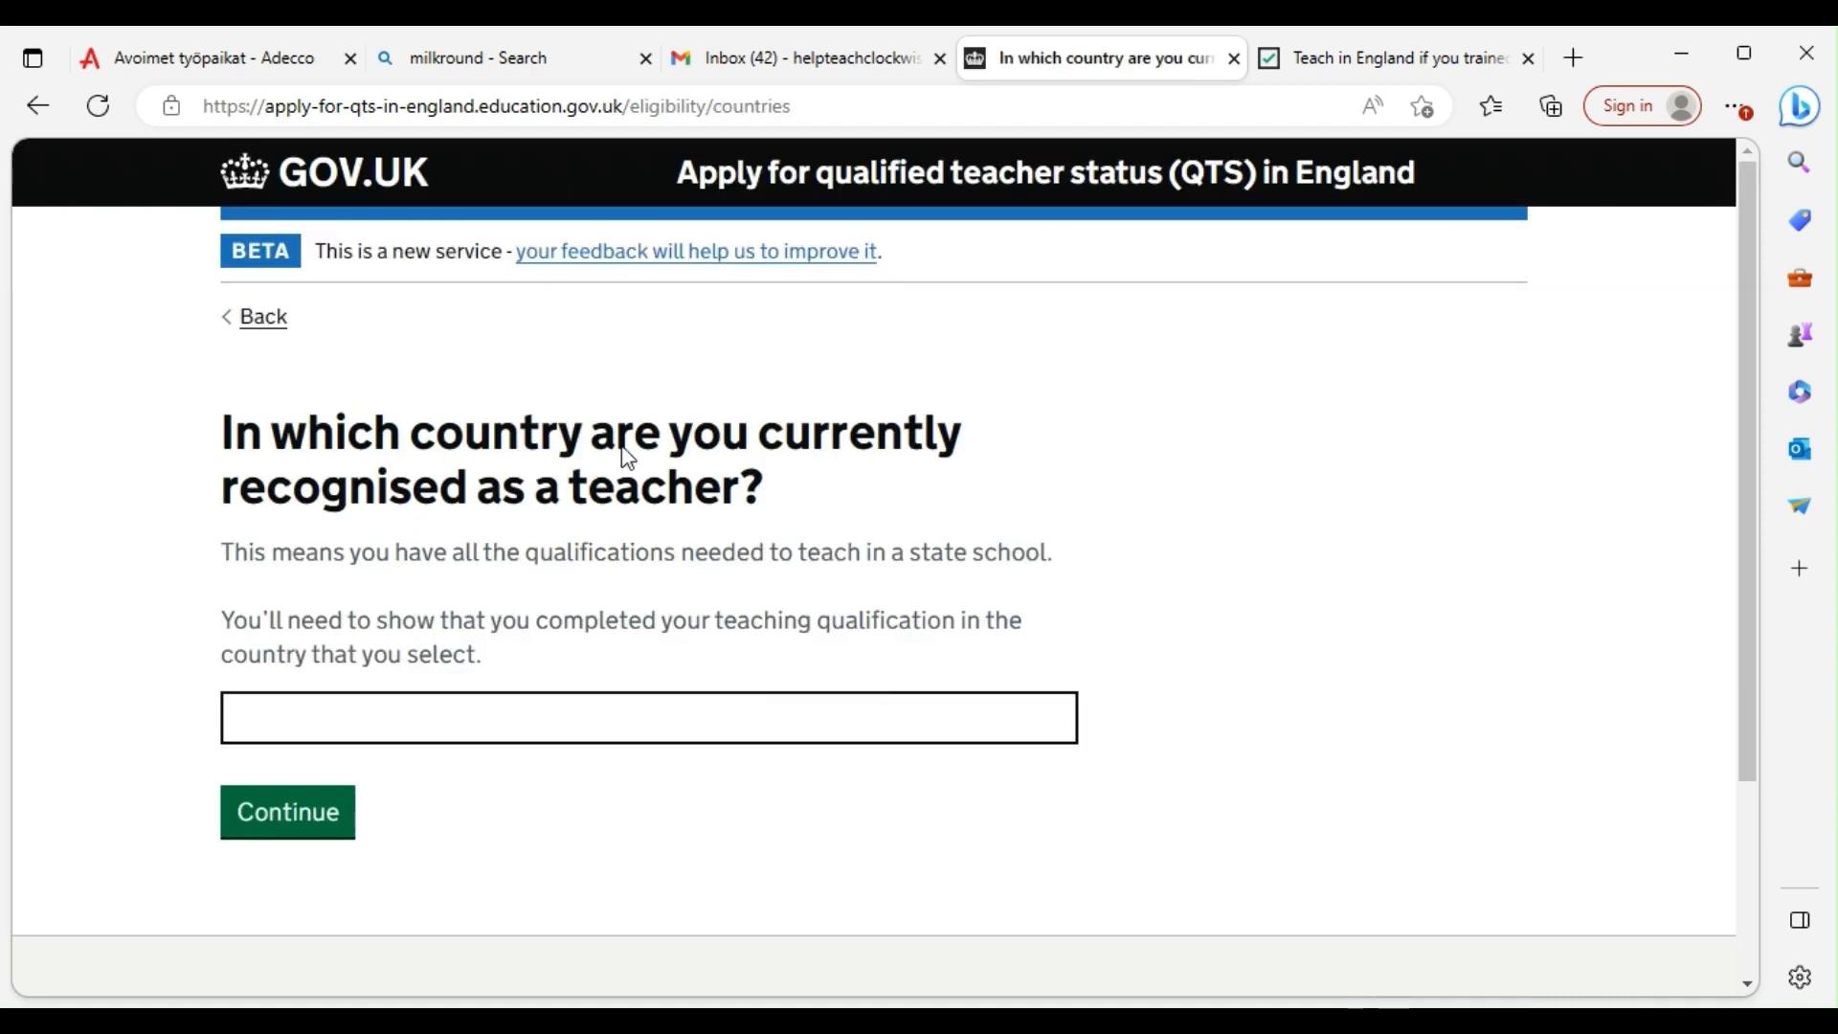
Enter Nigeria as the country where you teach
click(450, 704)
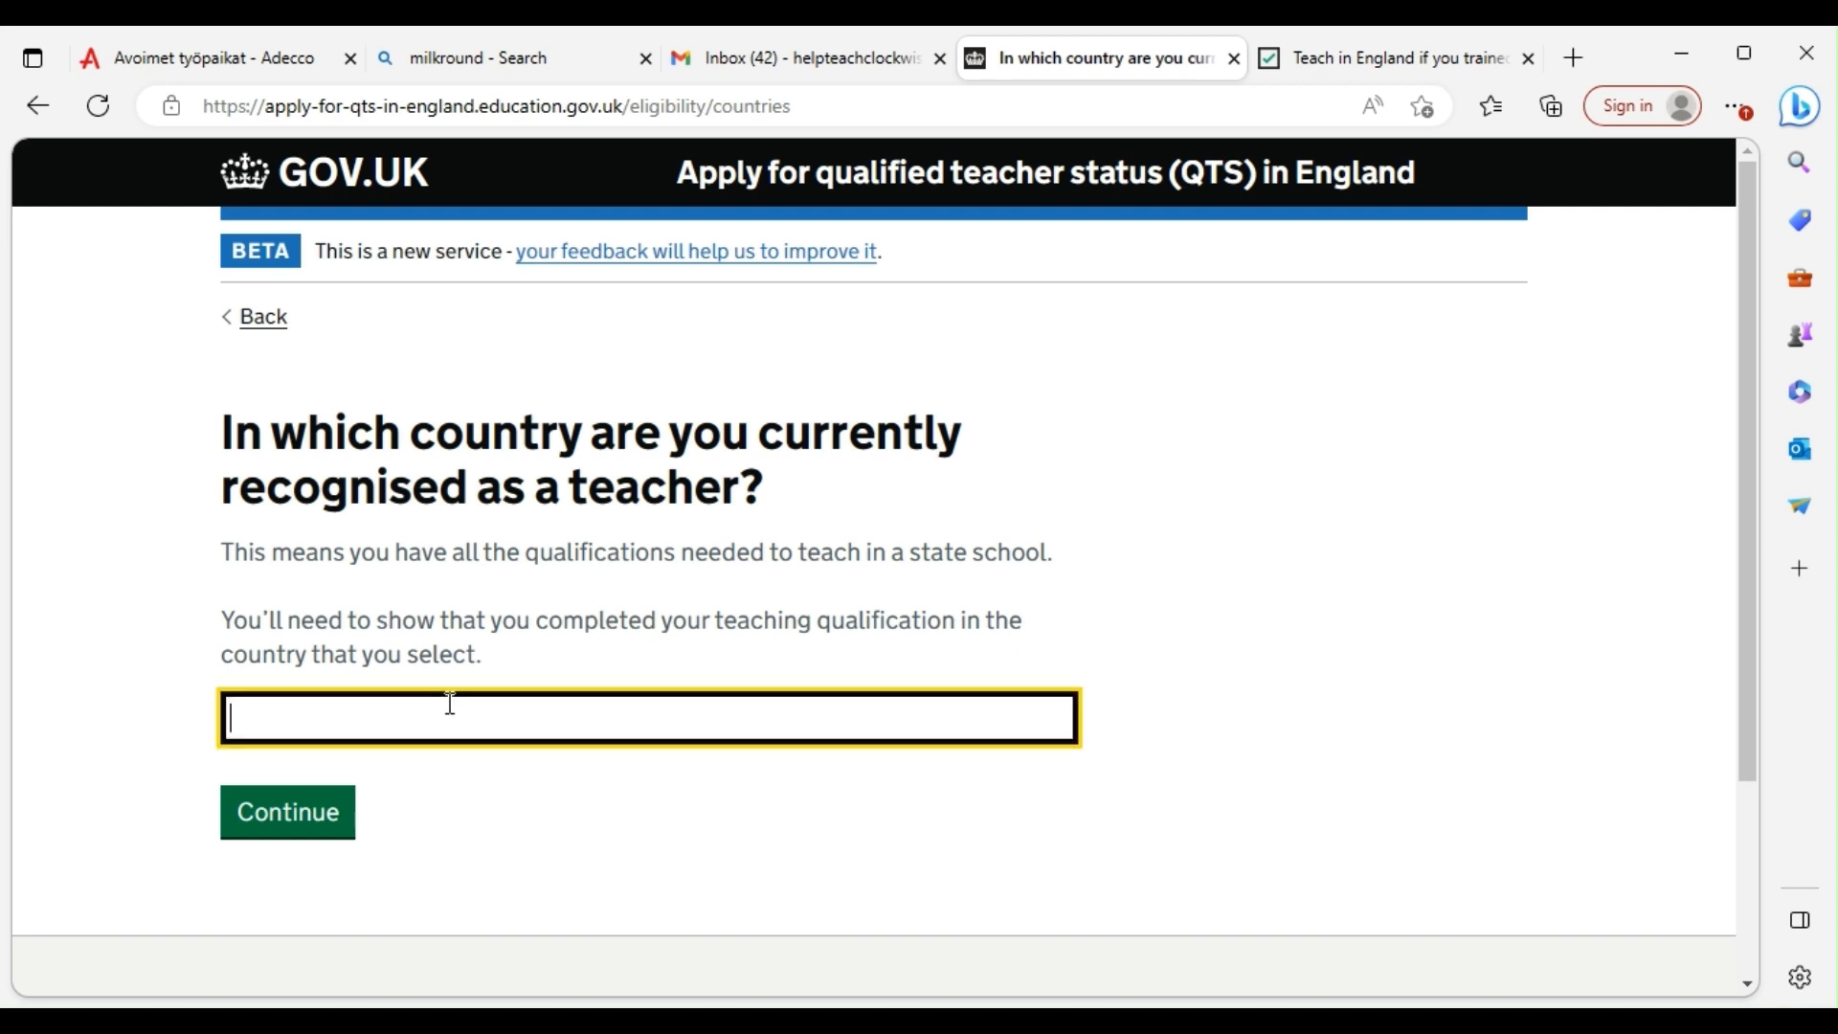
text(ni)
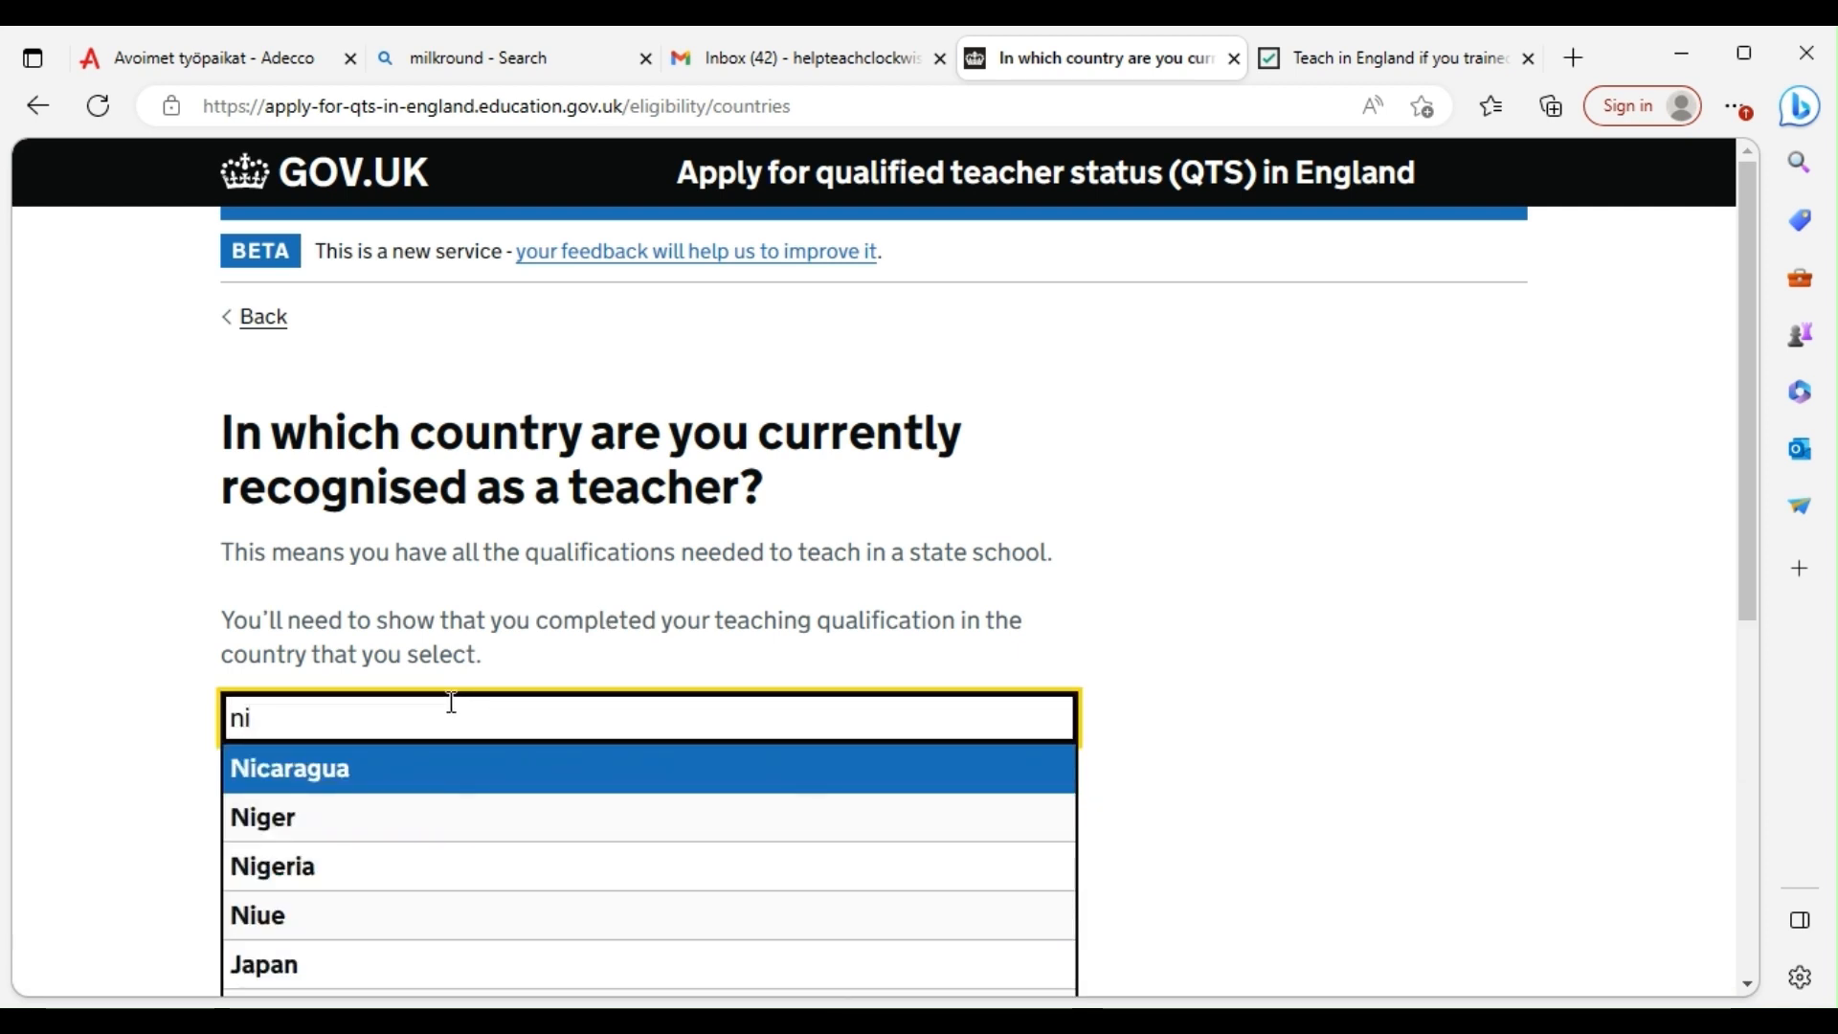
click(311, 879)
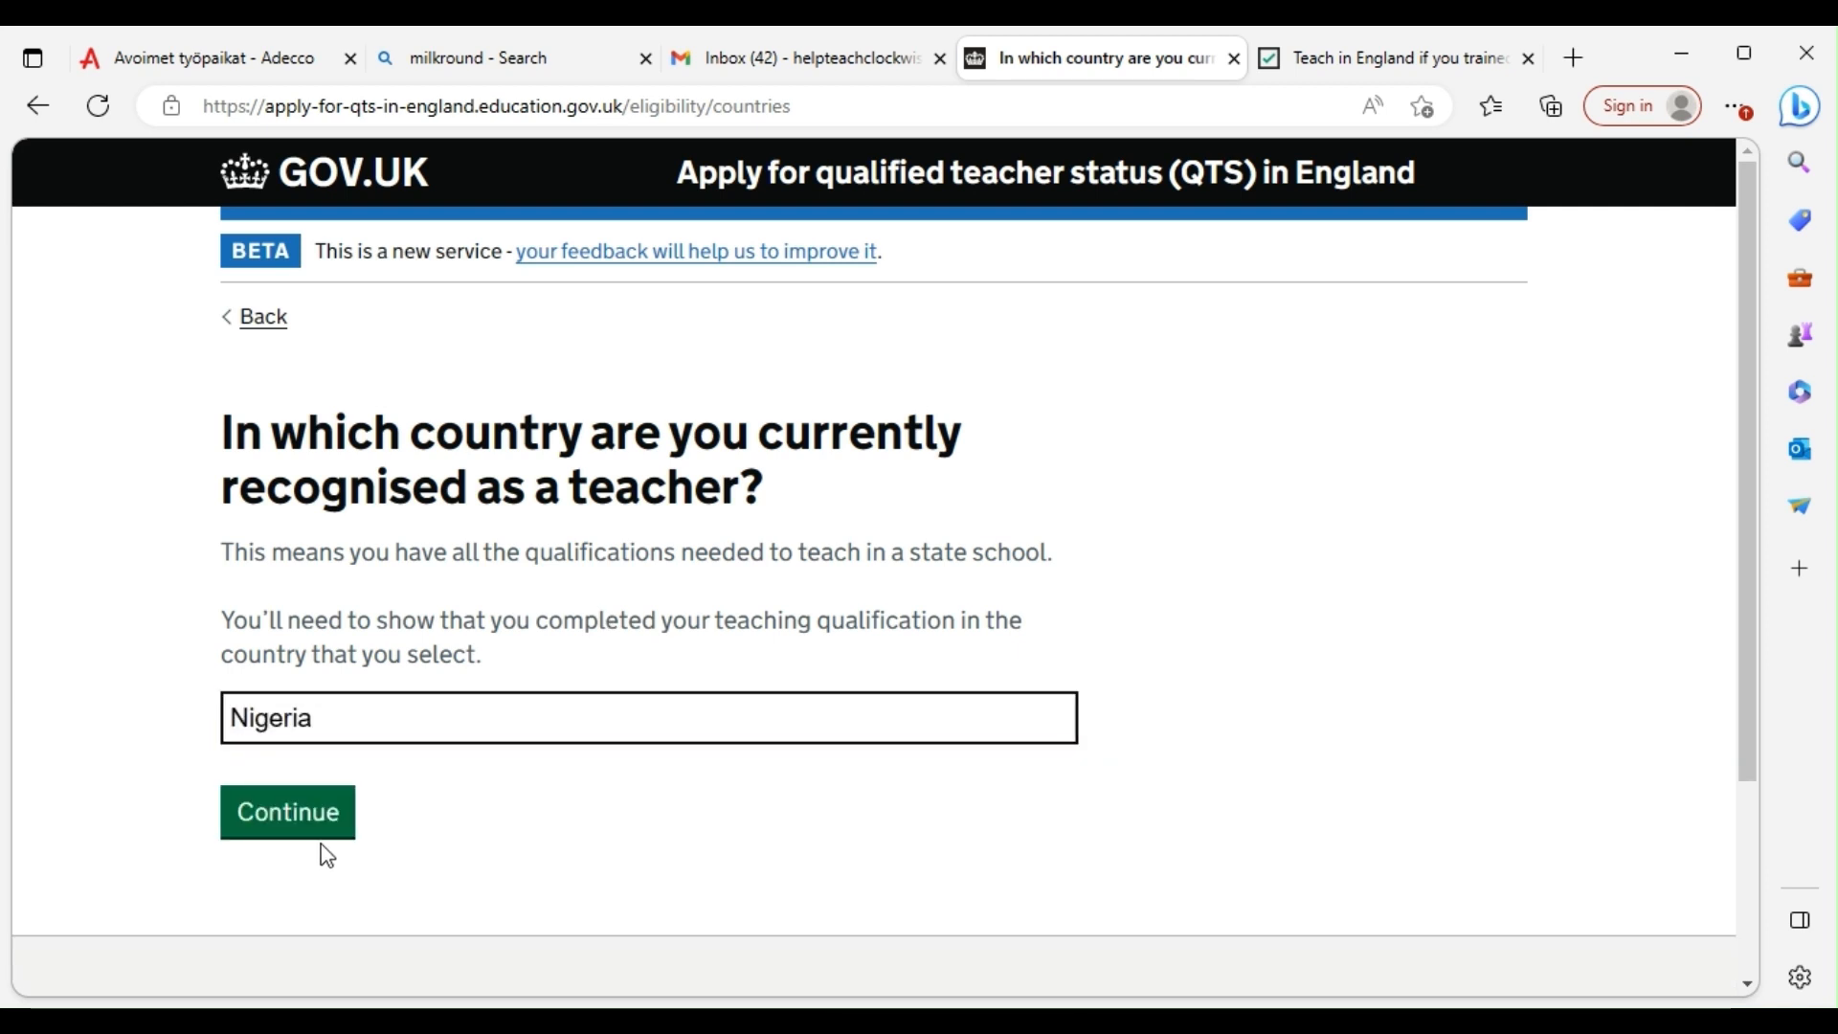
click(319, 834)
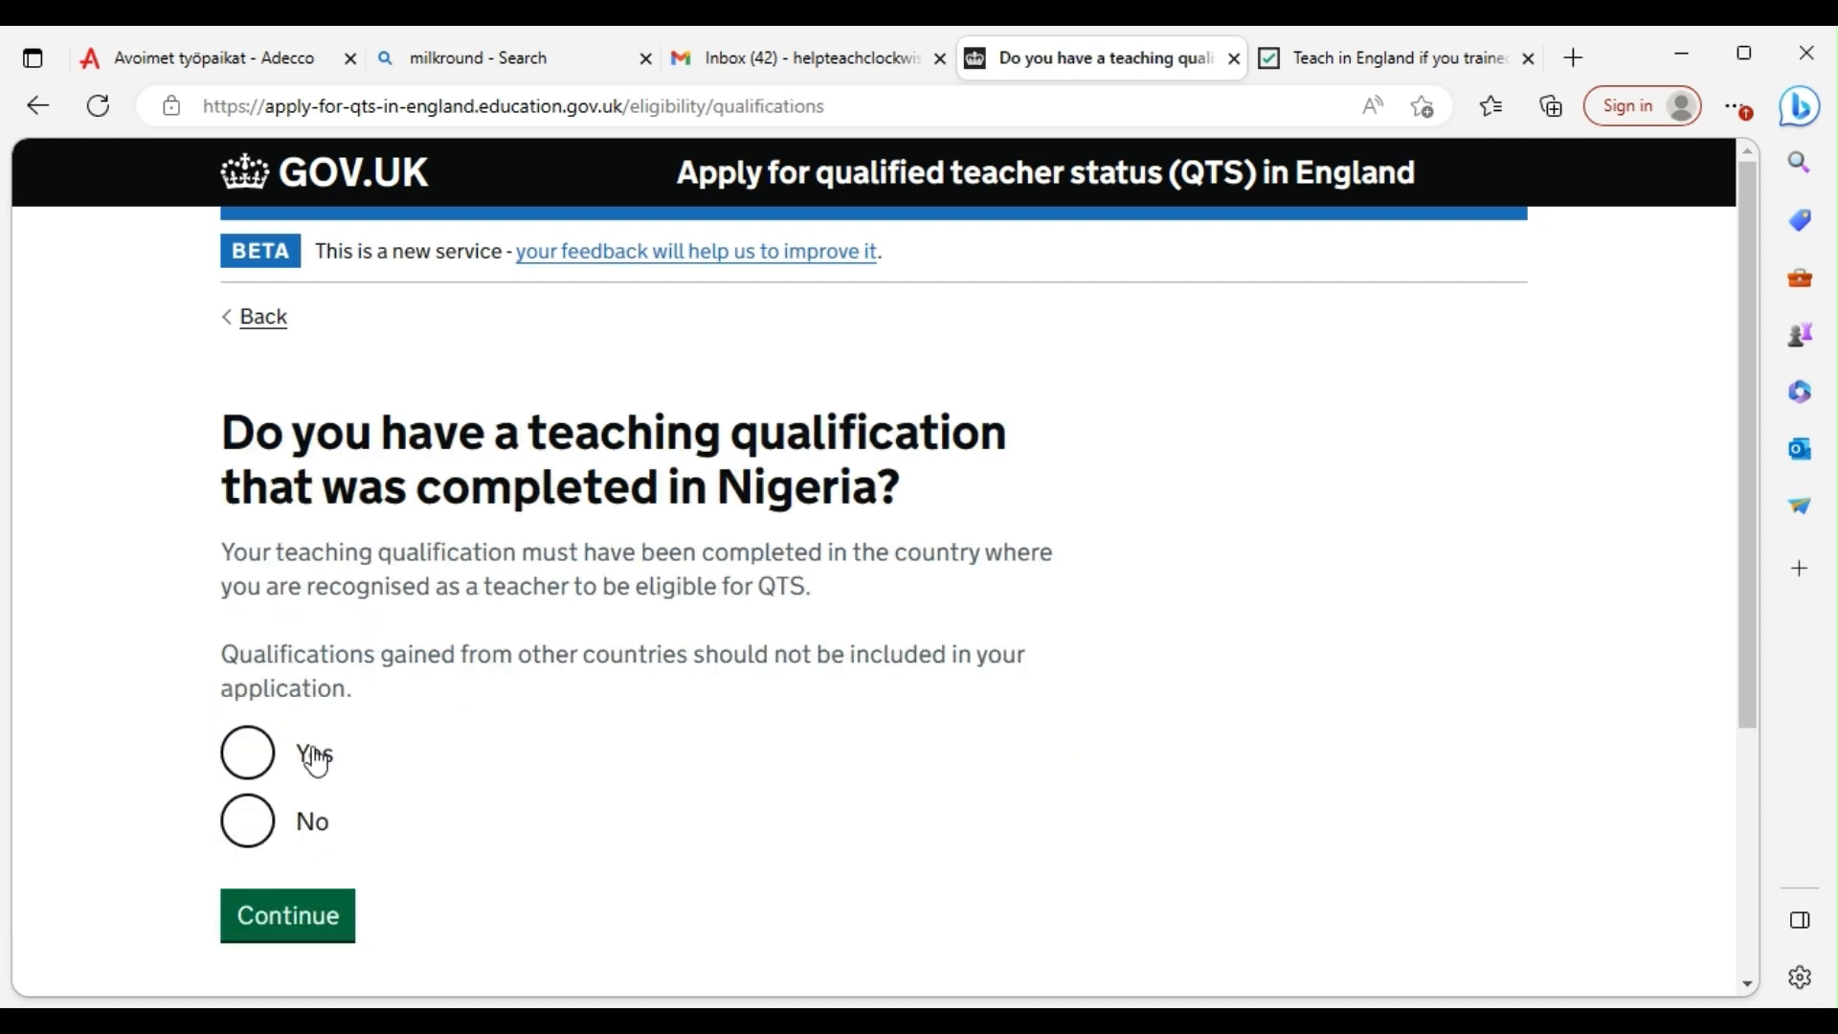
Confirm having a Nigerian teaching qualification and answer Yes to having a university degree
click(253, 758)
scroll(454, 718, down, 3)
scroll(453, 719, down, 2)
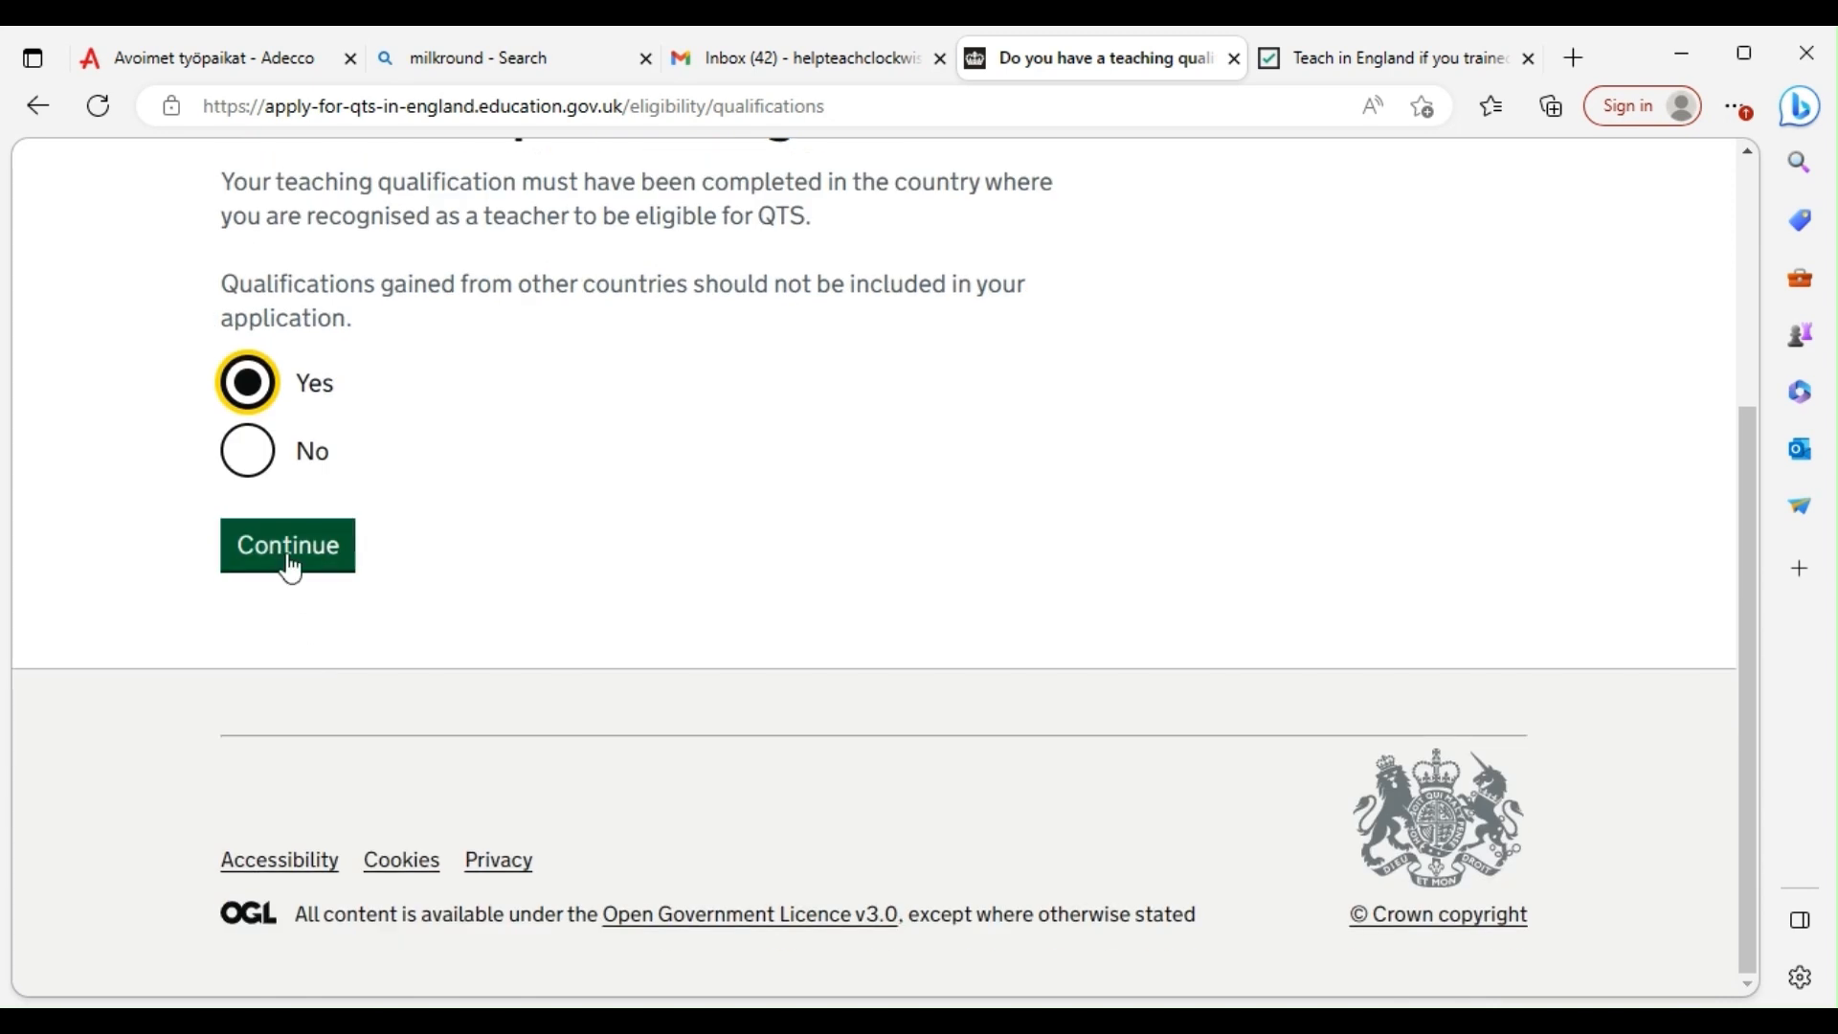
click(291, 561)
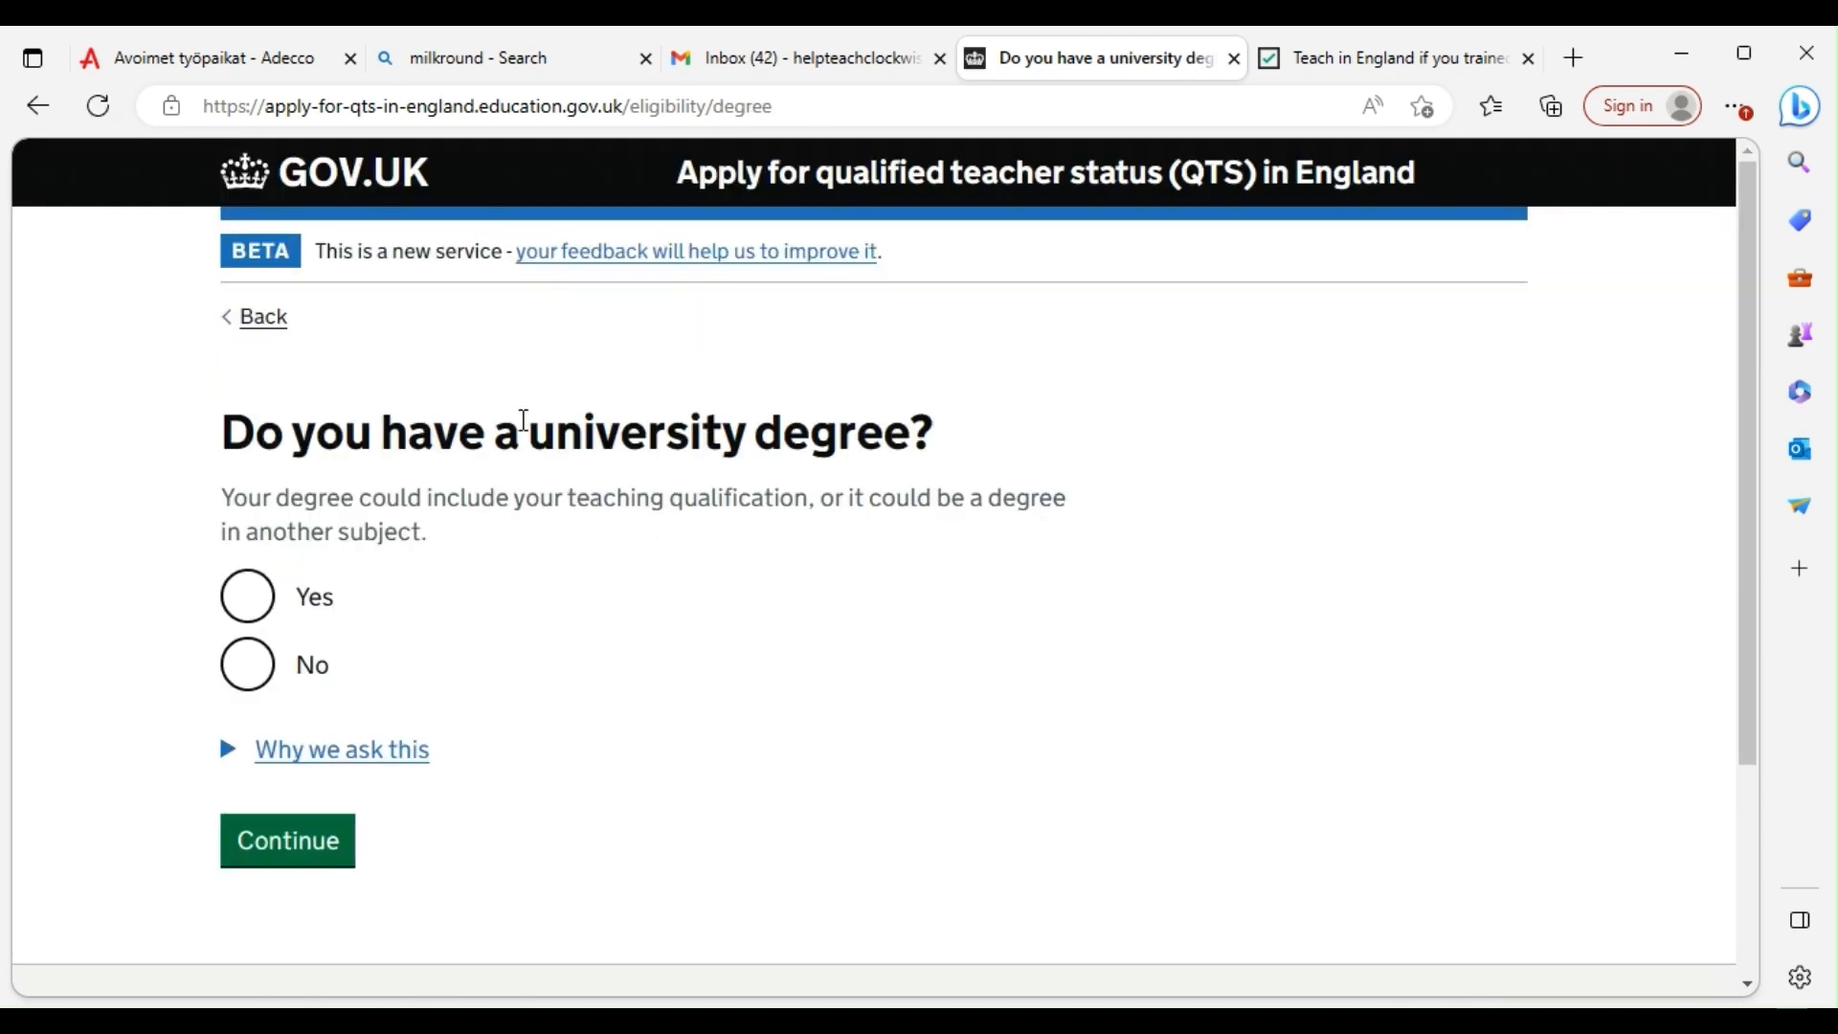
click(247, 597)
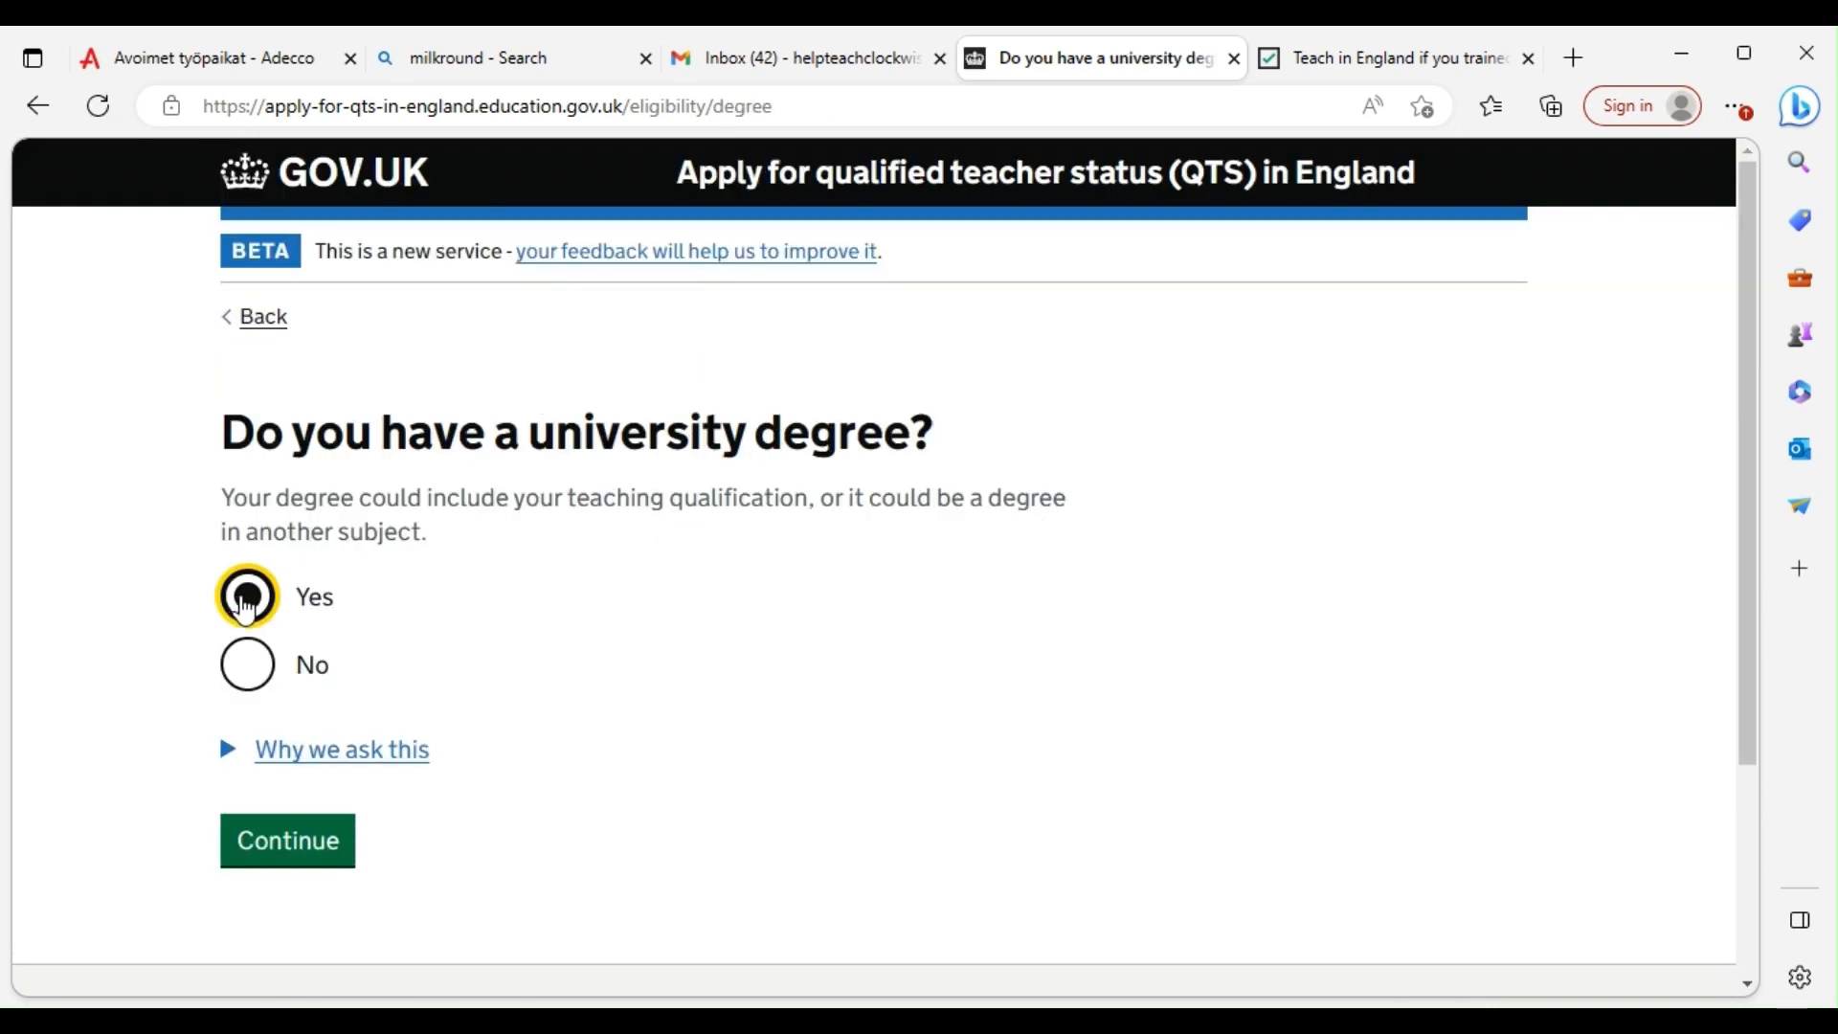
click(283, 855)
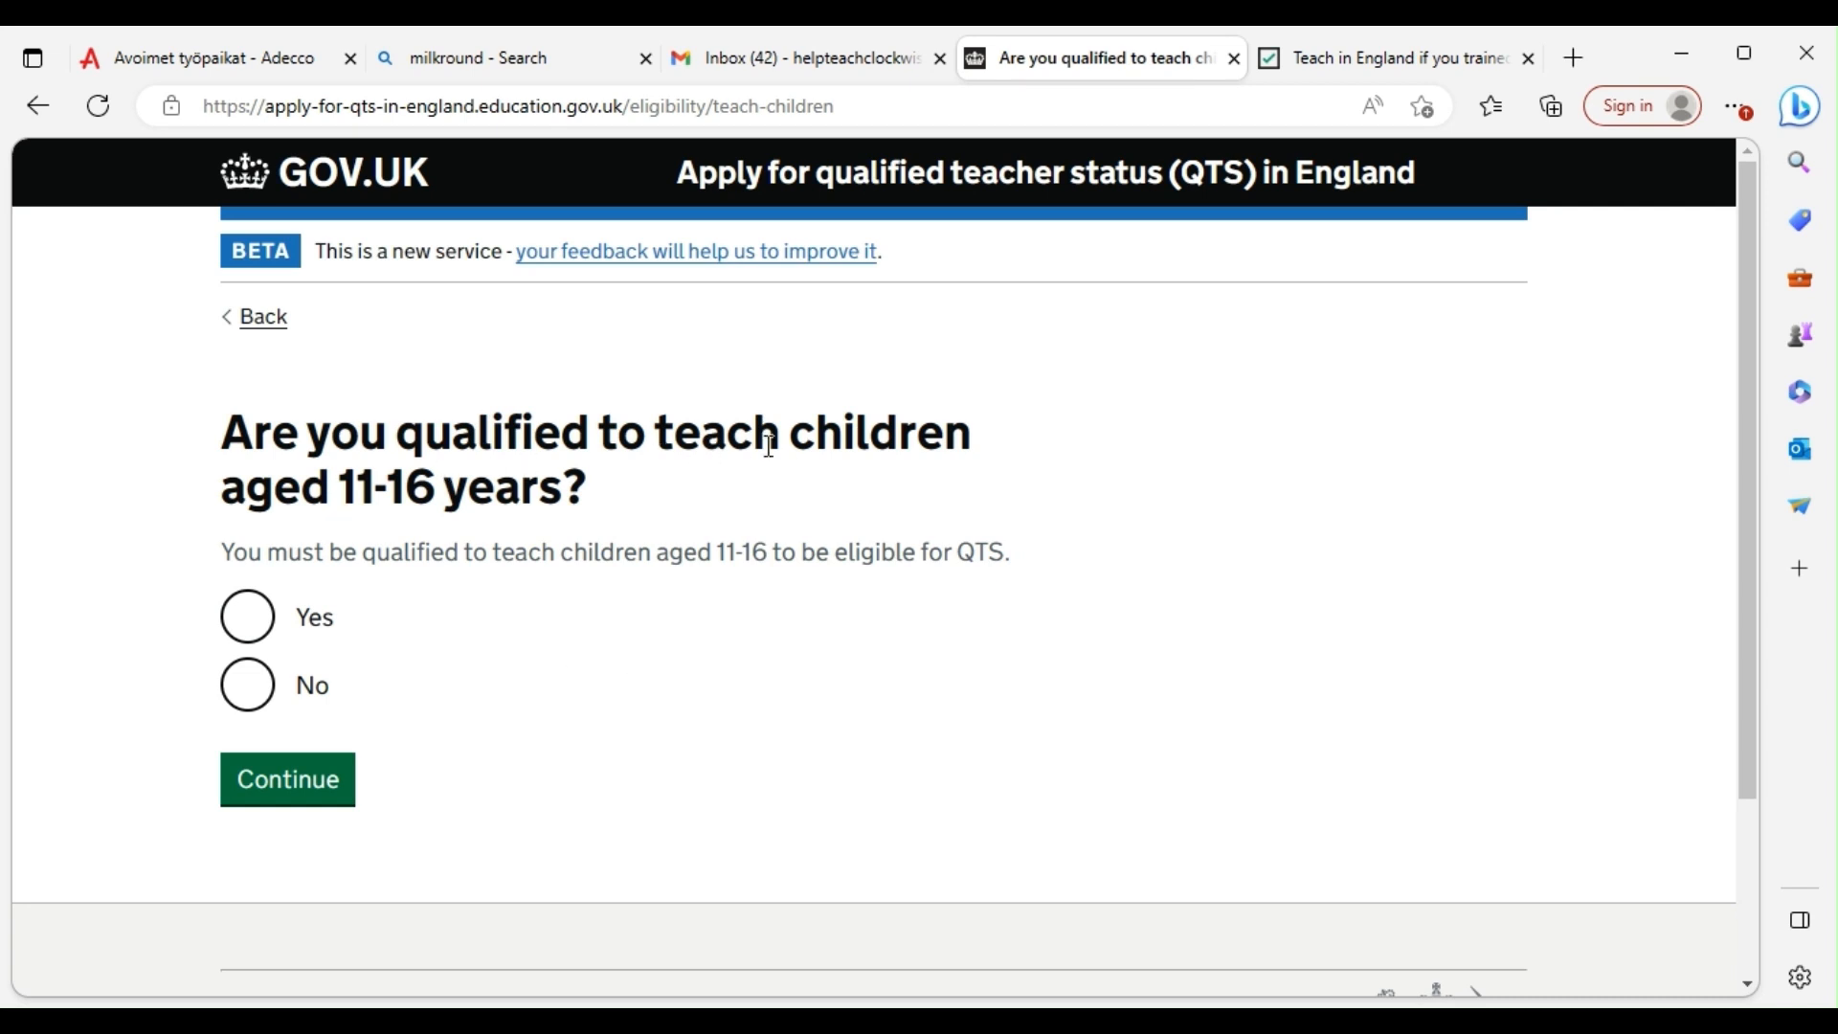
Answer Yes to being qualified for ages 11-16 and to the certificate naming a listed subject
click(247, 615)
click(285, 785)
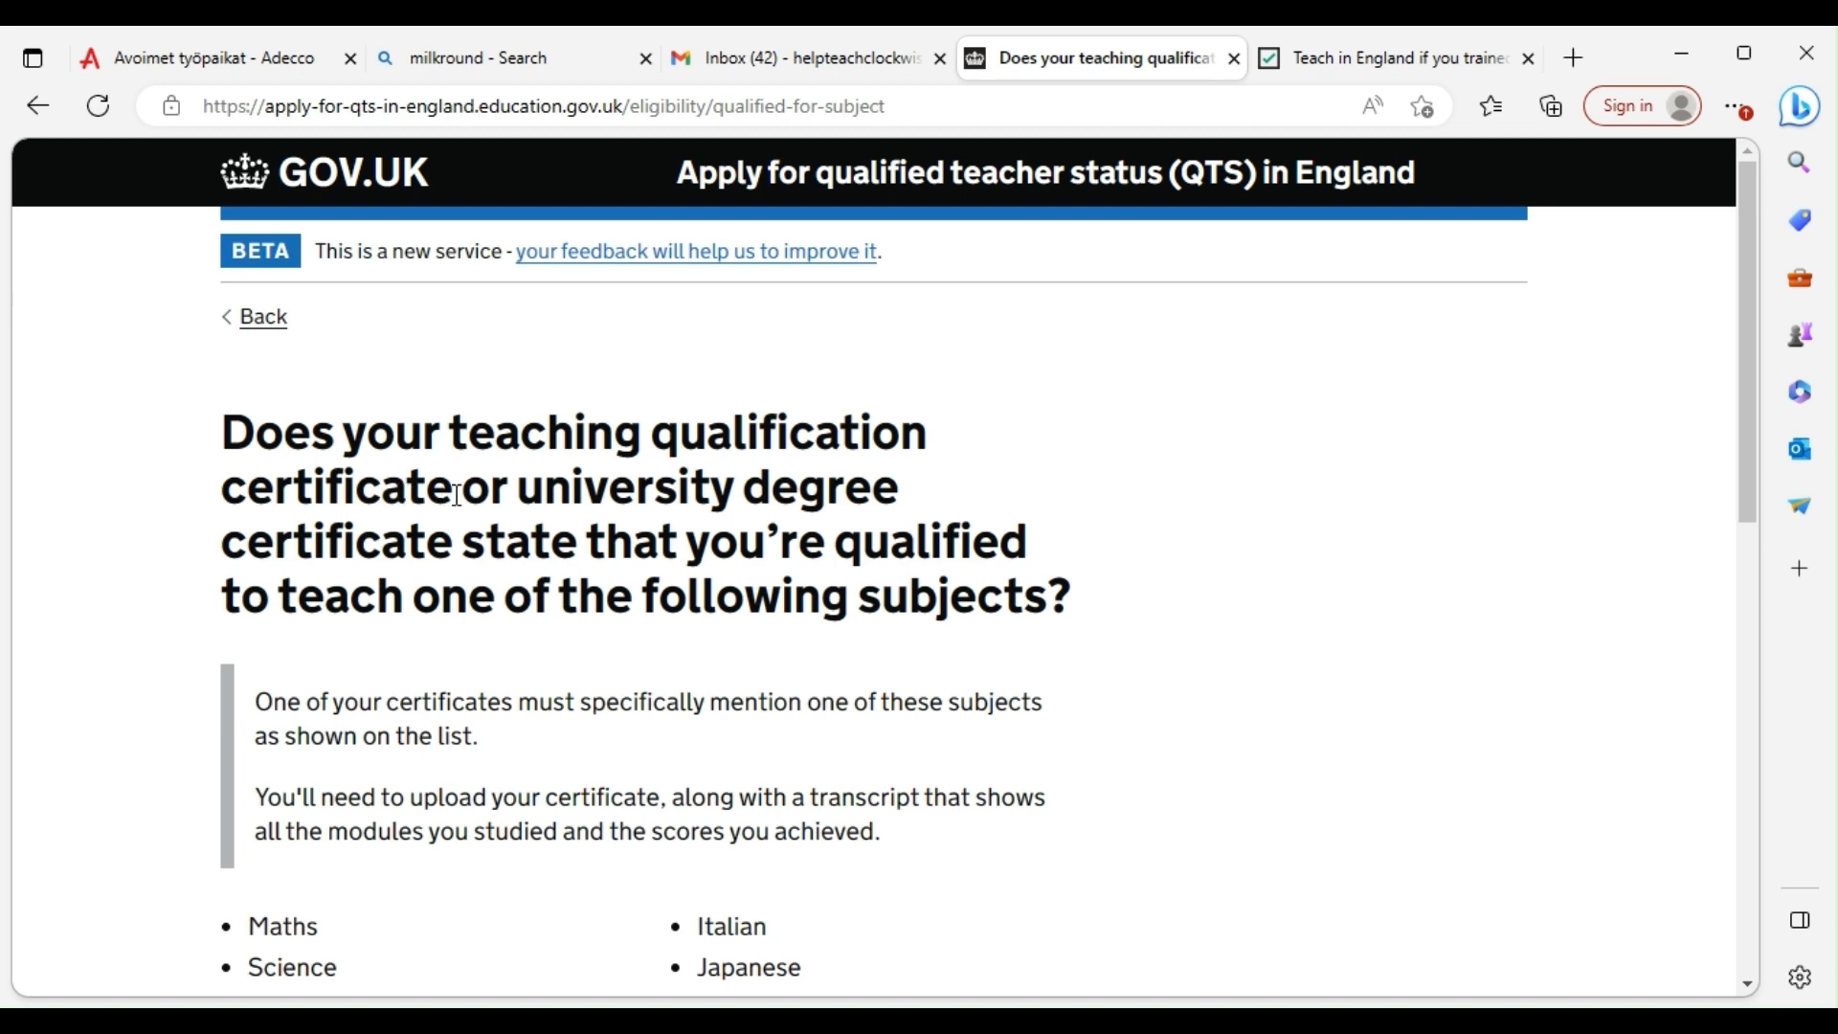
scroll(538, 544, down, 1)
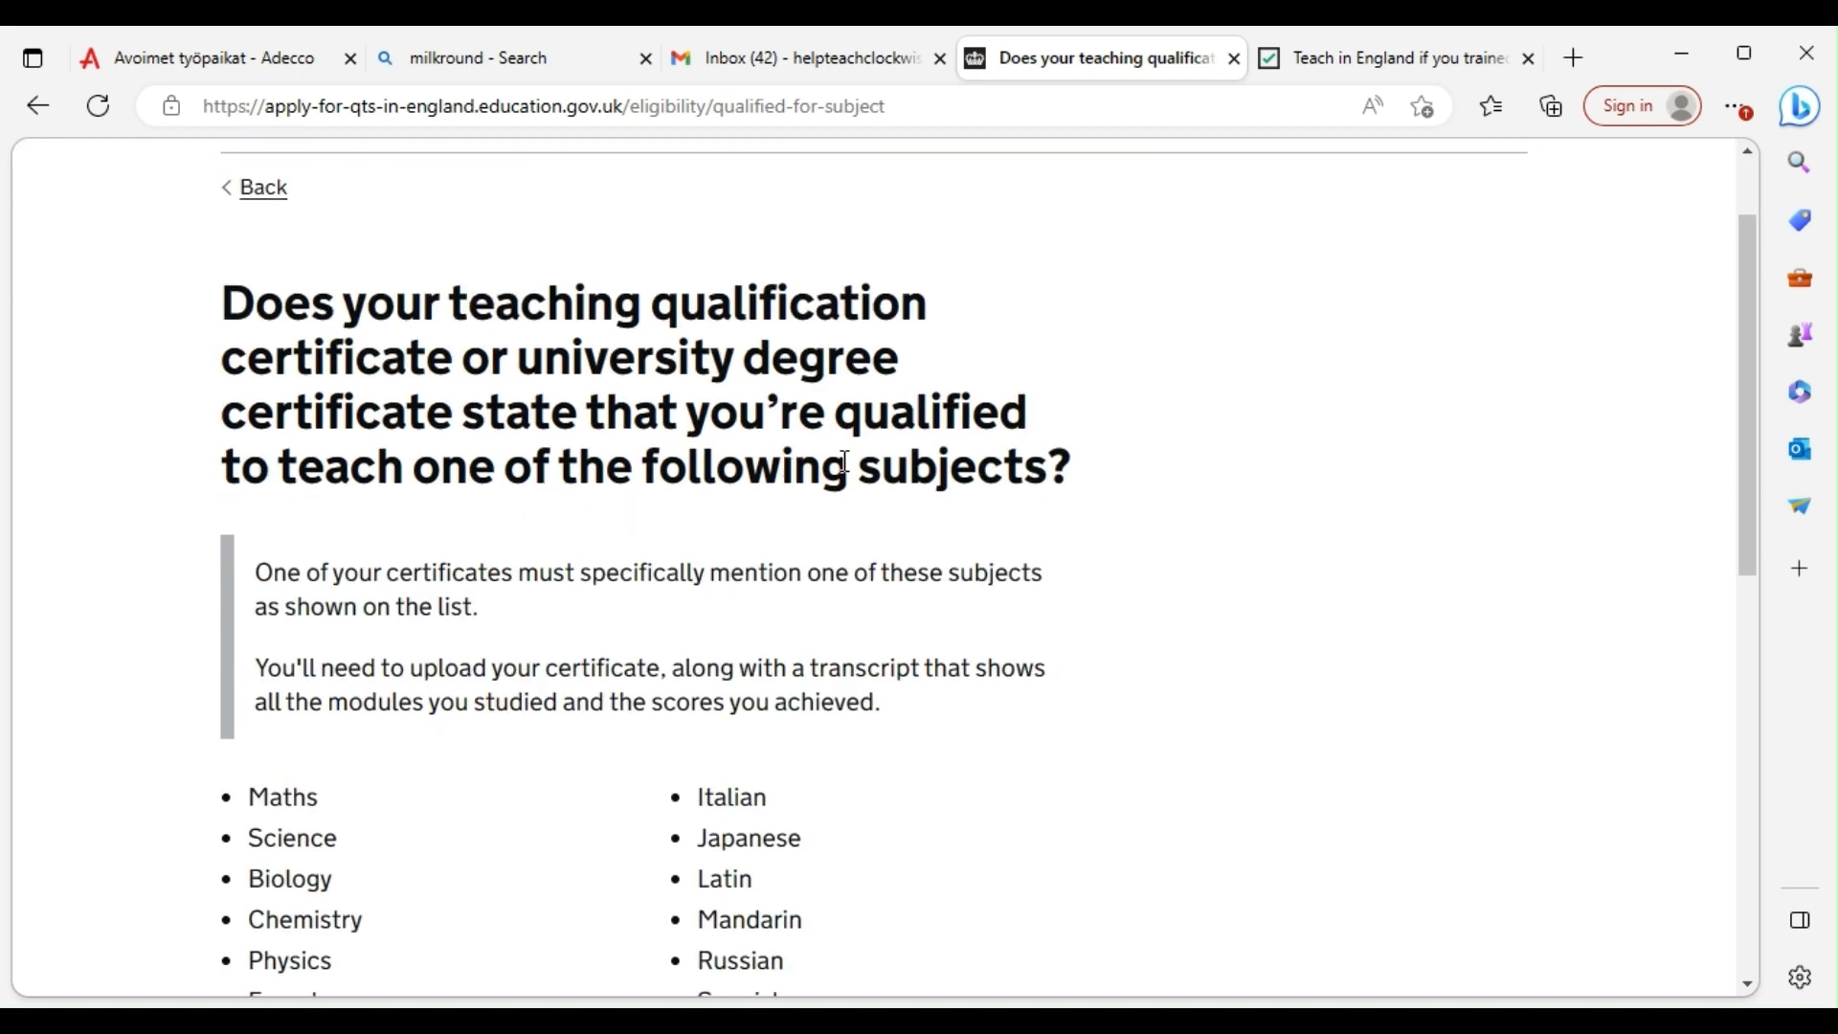
scroll(529, 475, down, 4)
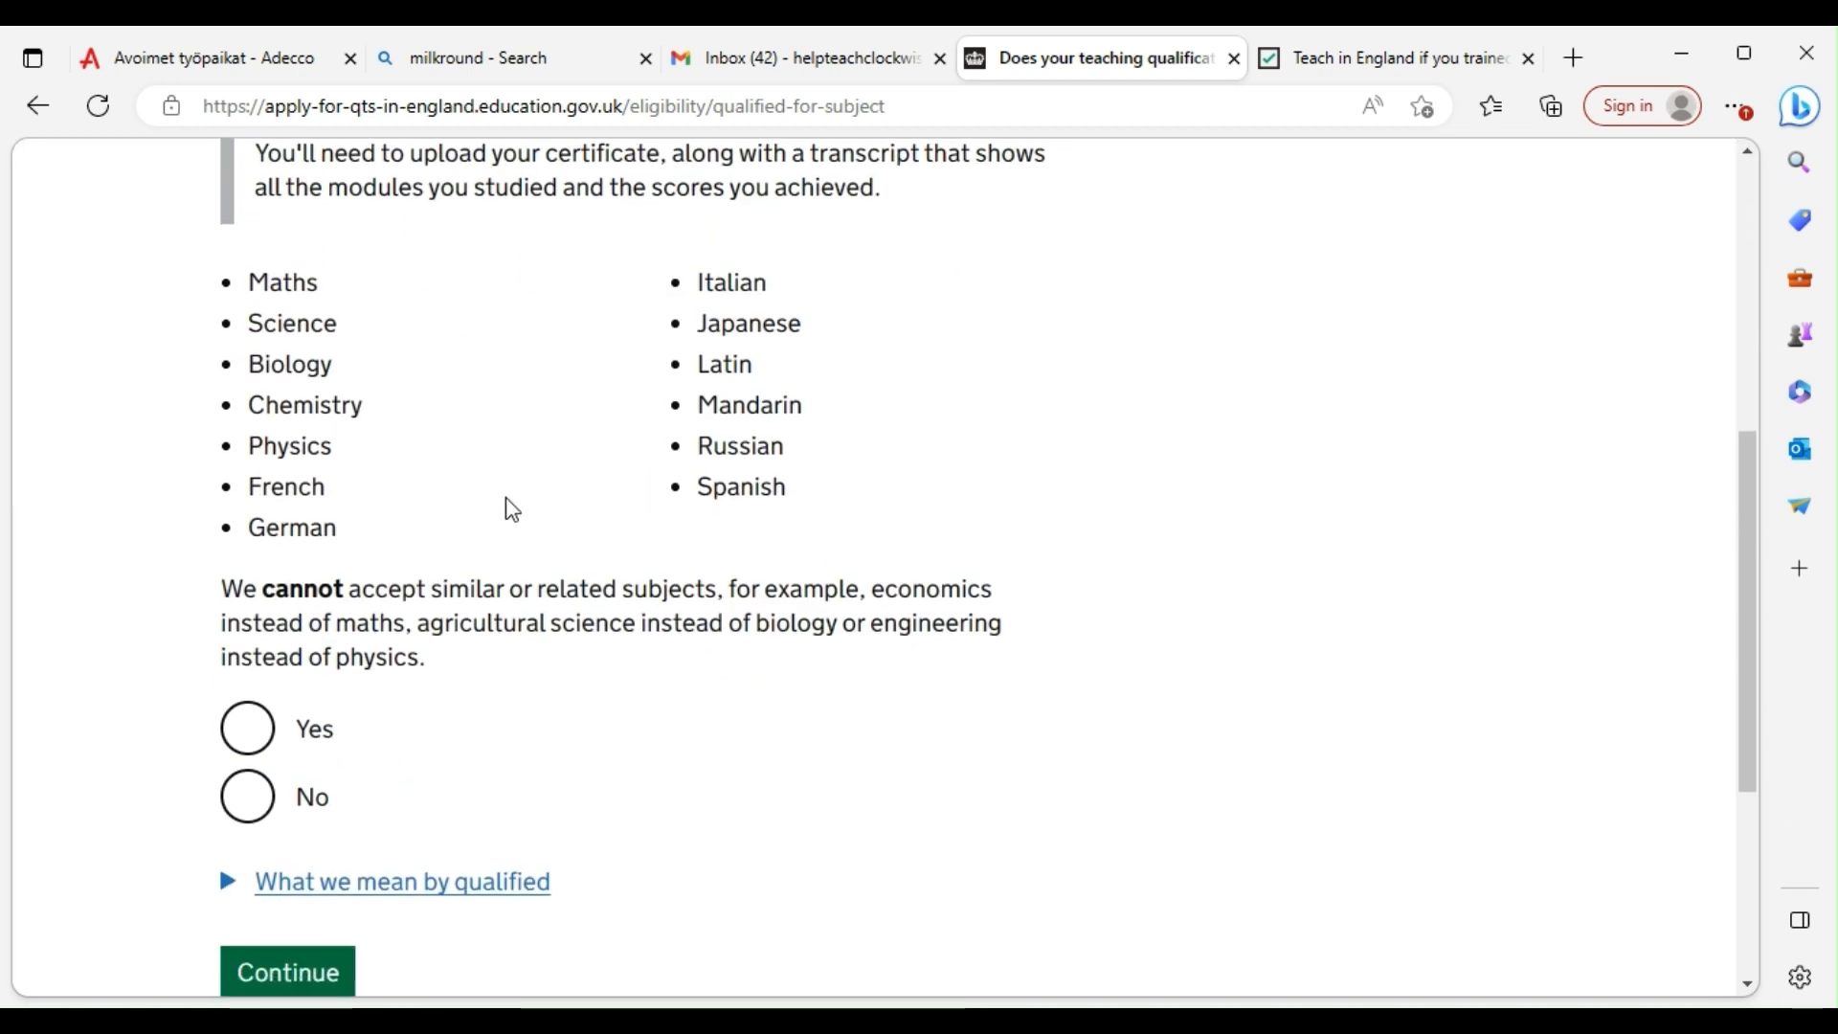
click(246, 728)
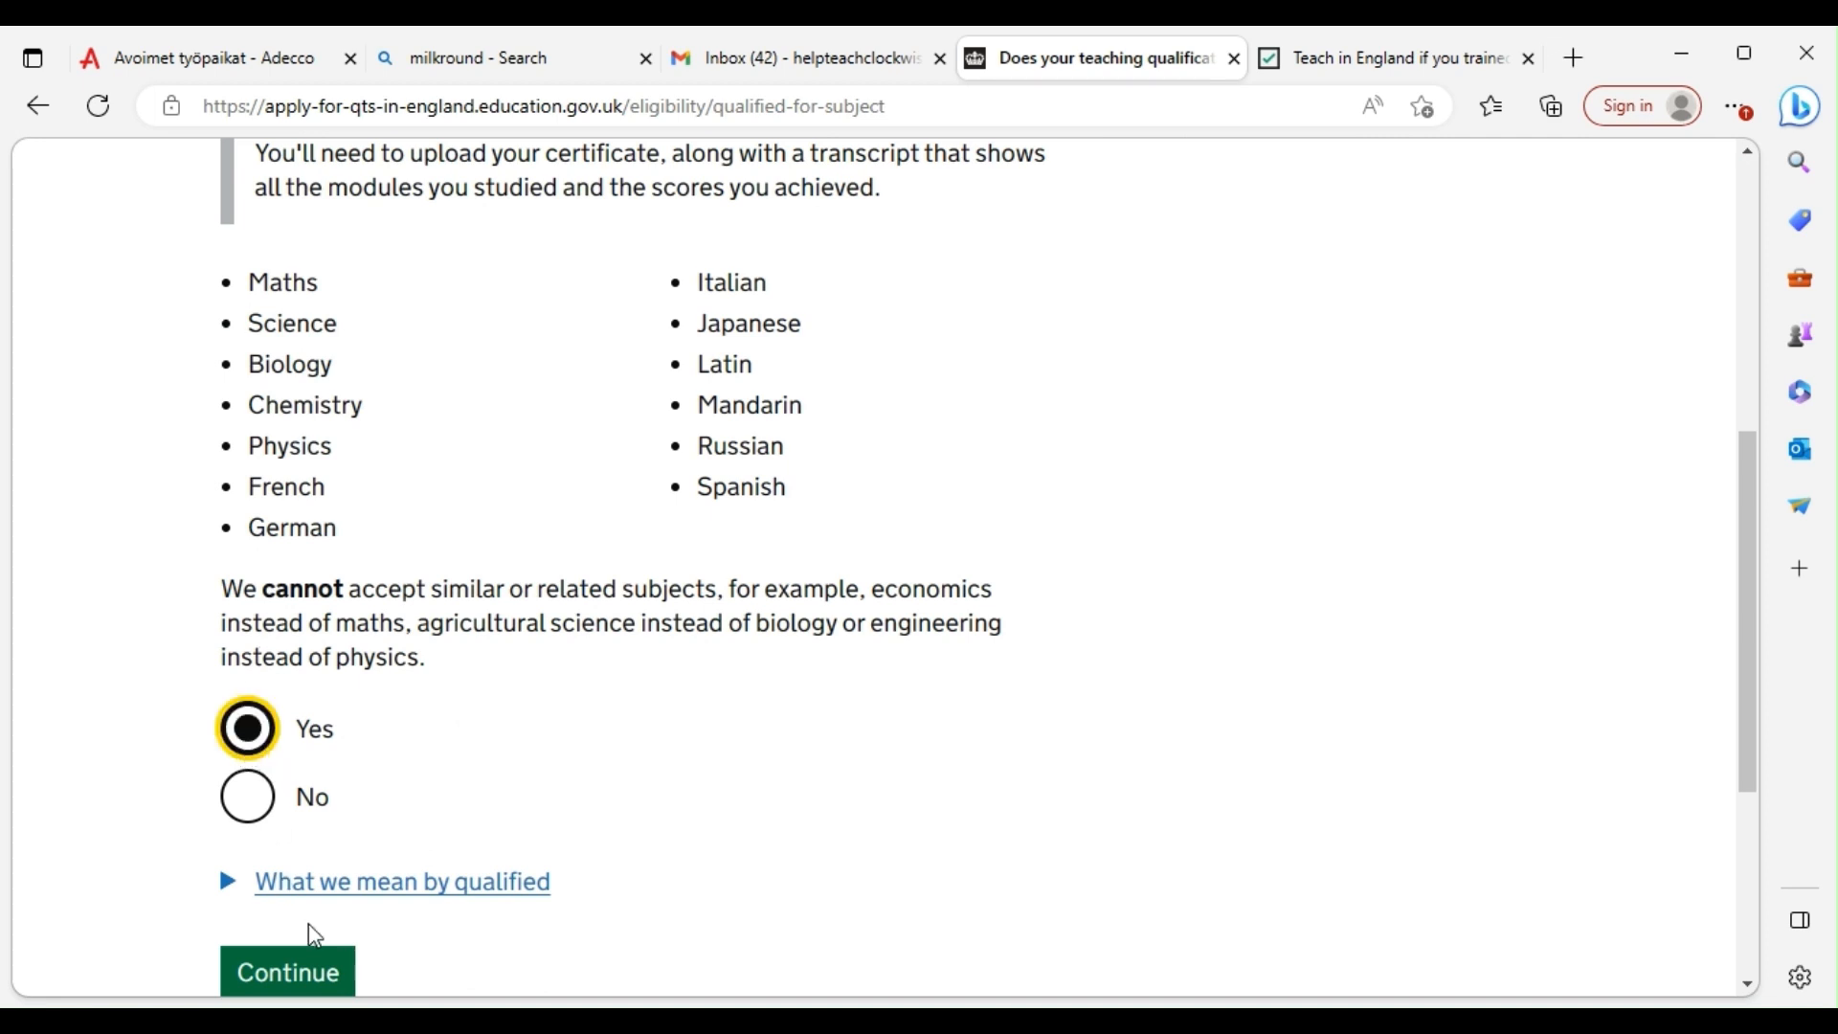
click(301, 981)
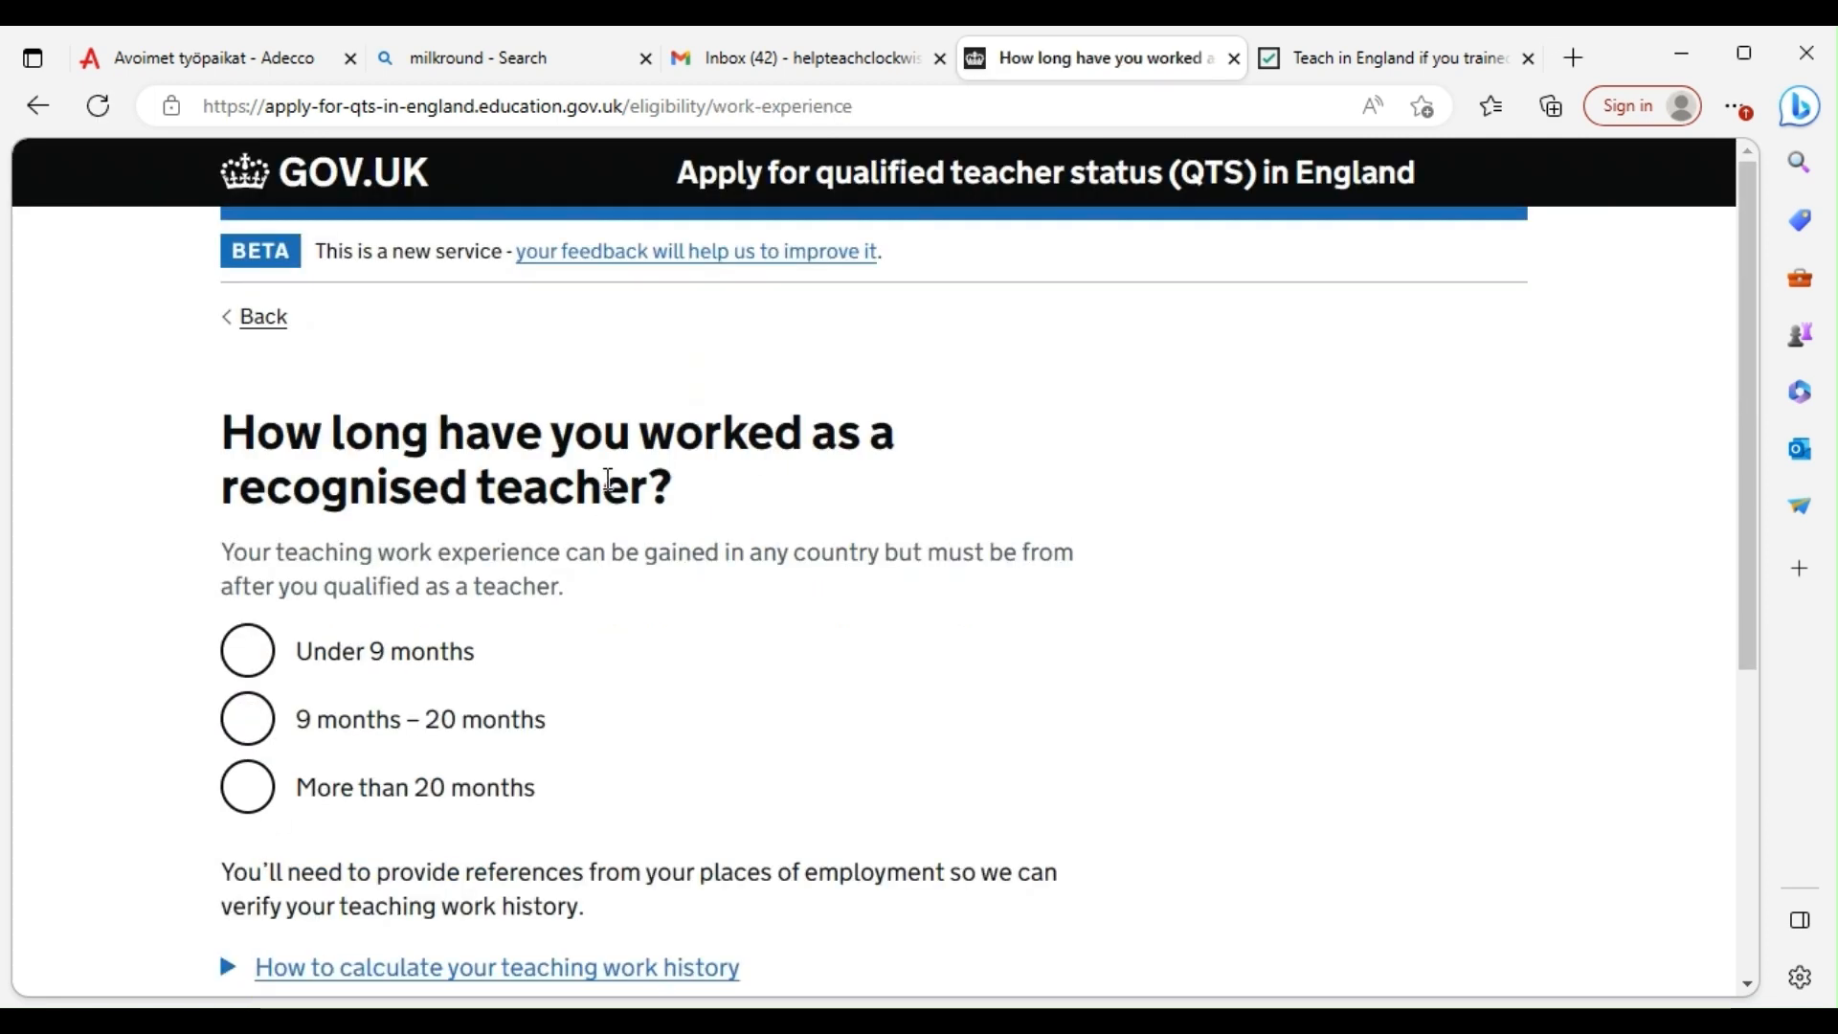
Choose more than 20 months of teaching experience and declare no sanctions
scroll(505, 488, down, 1)
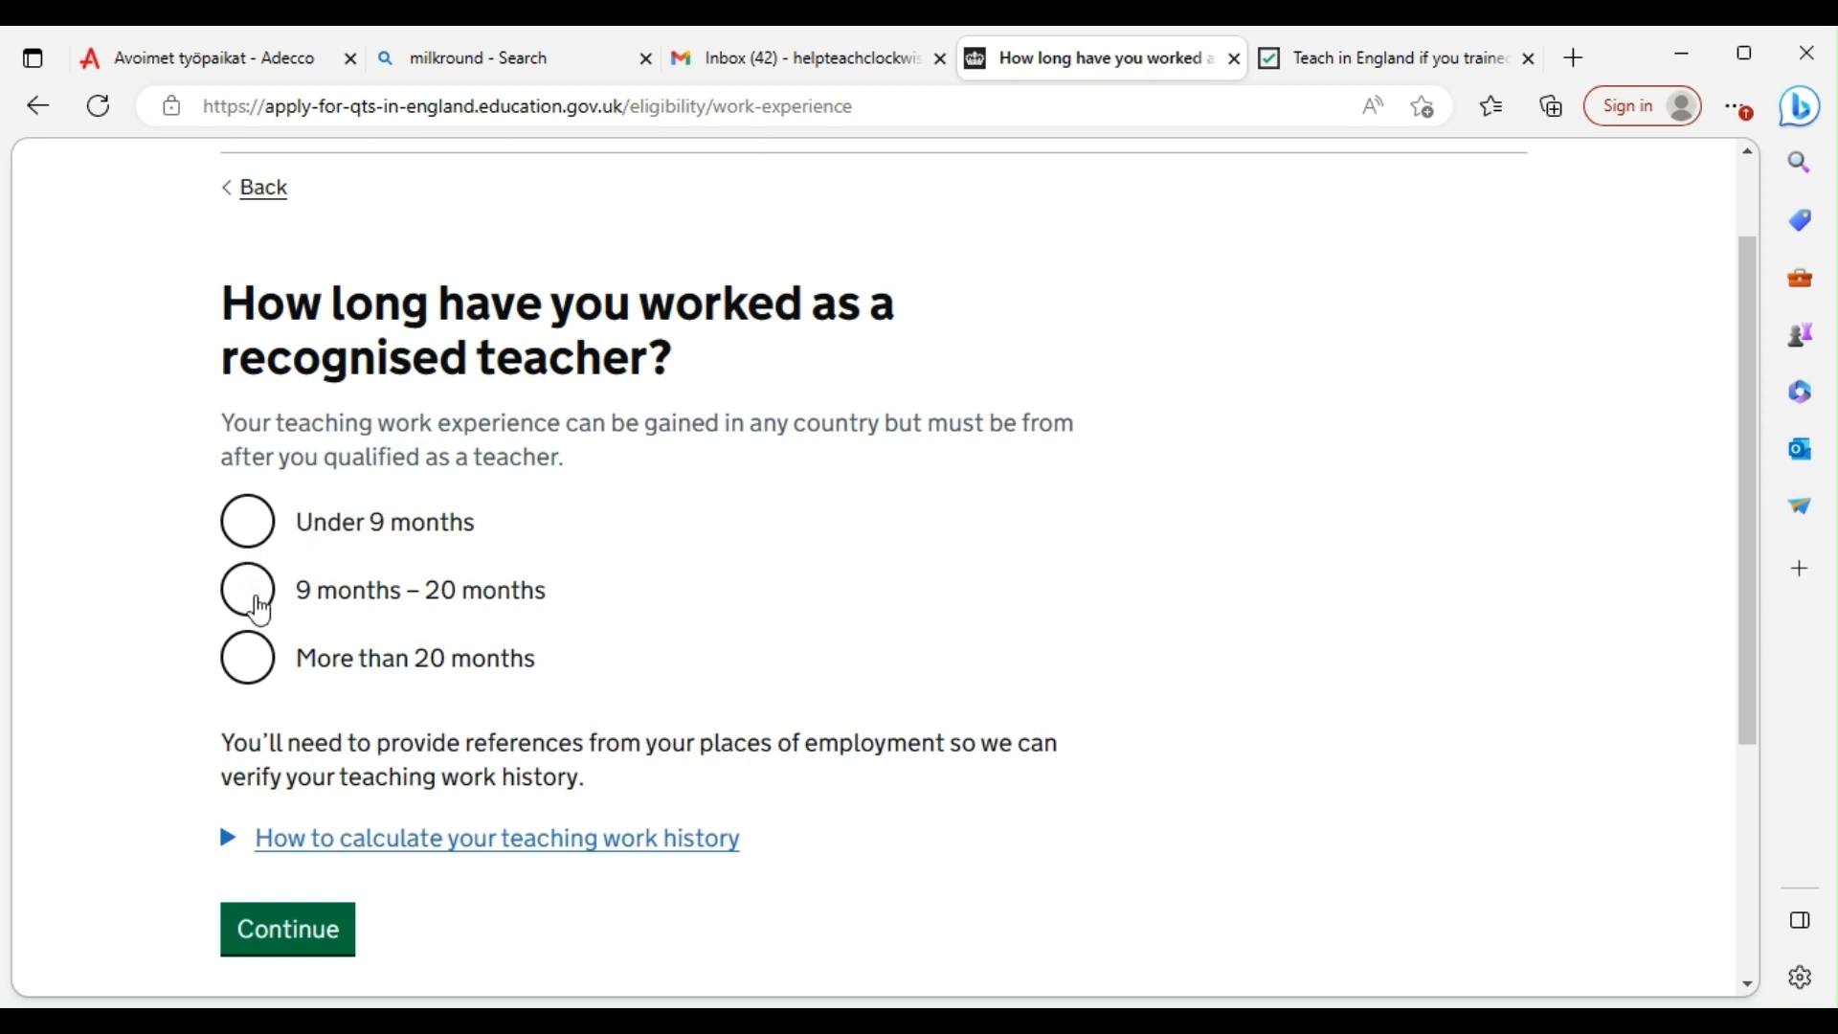
click(247, 657)
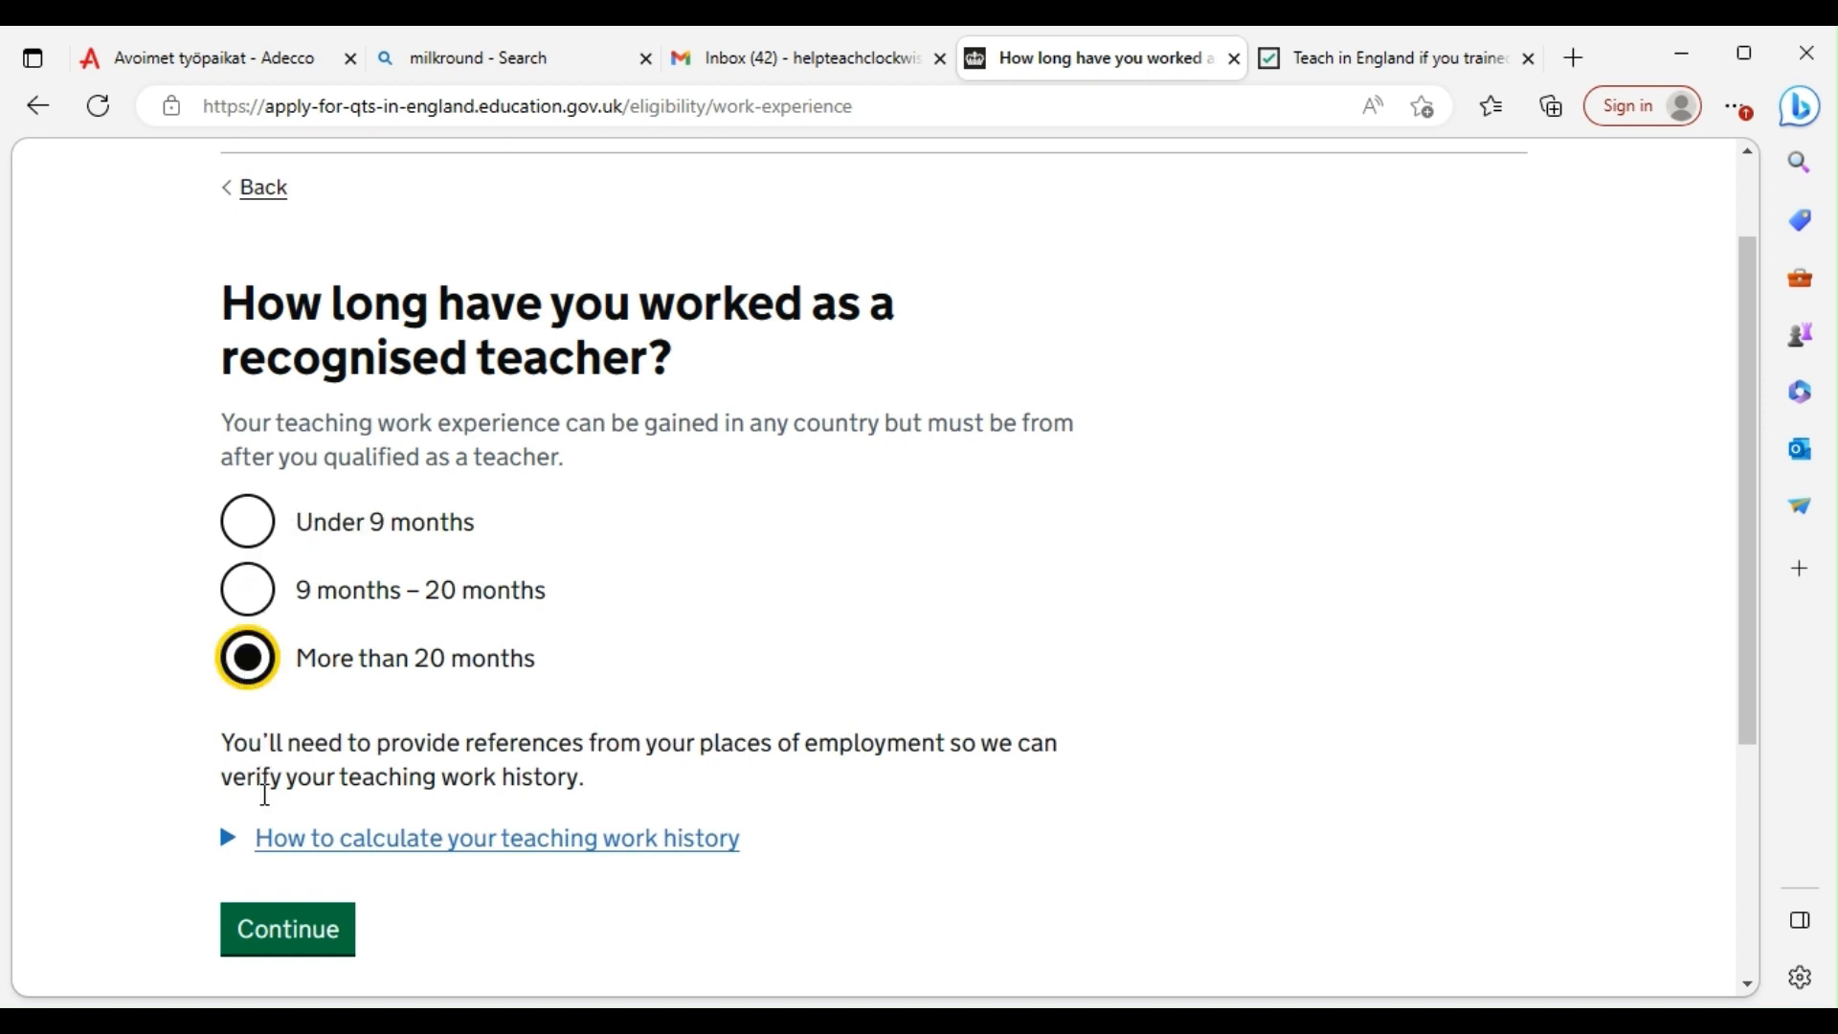
click(264, 933)
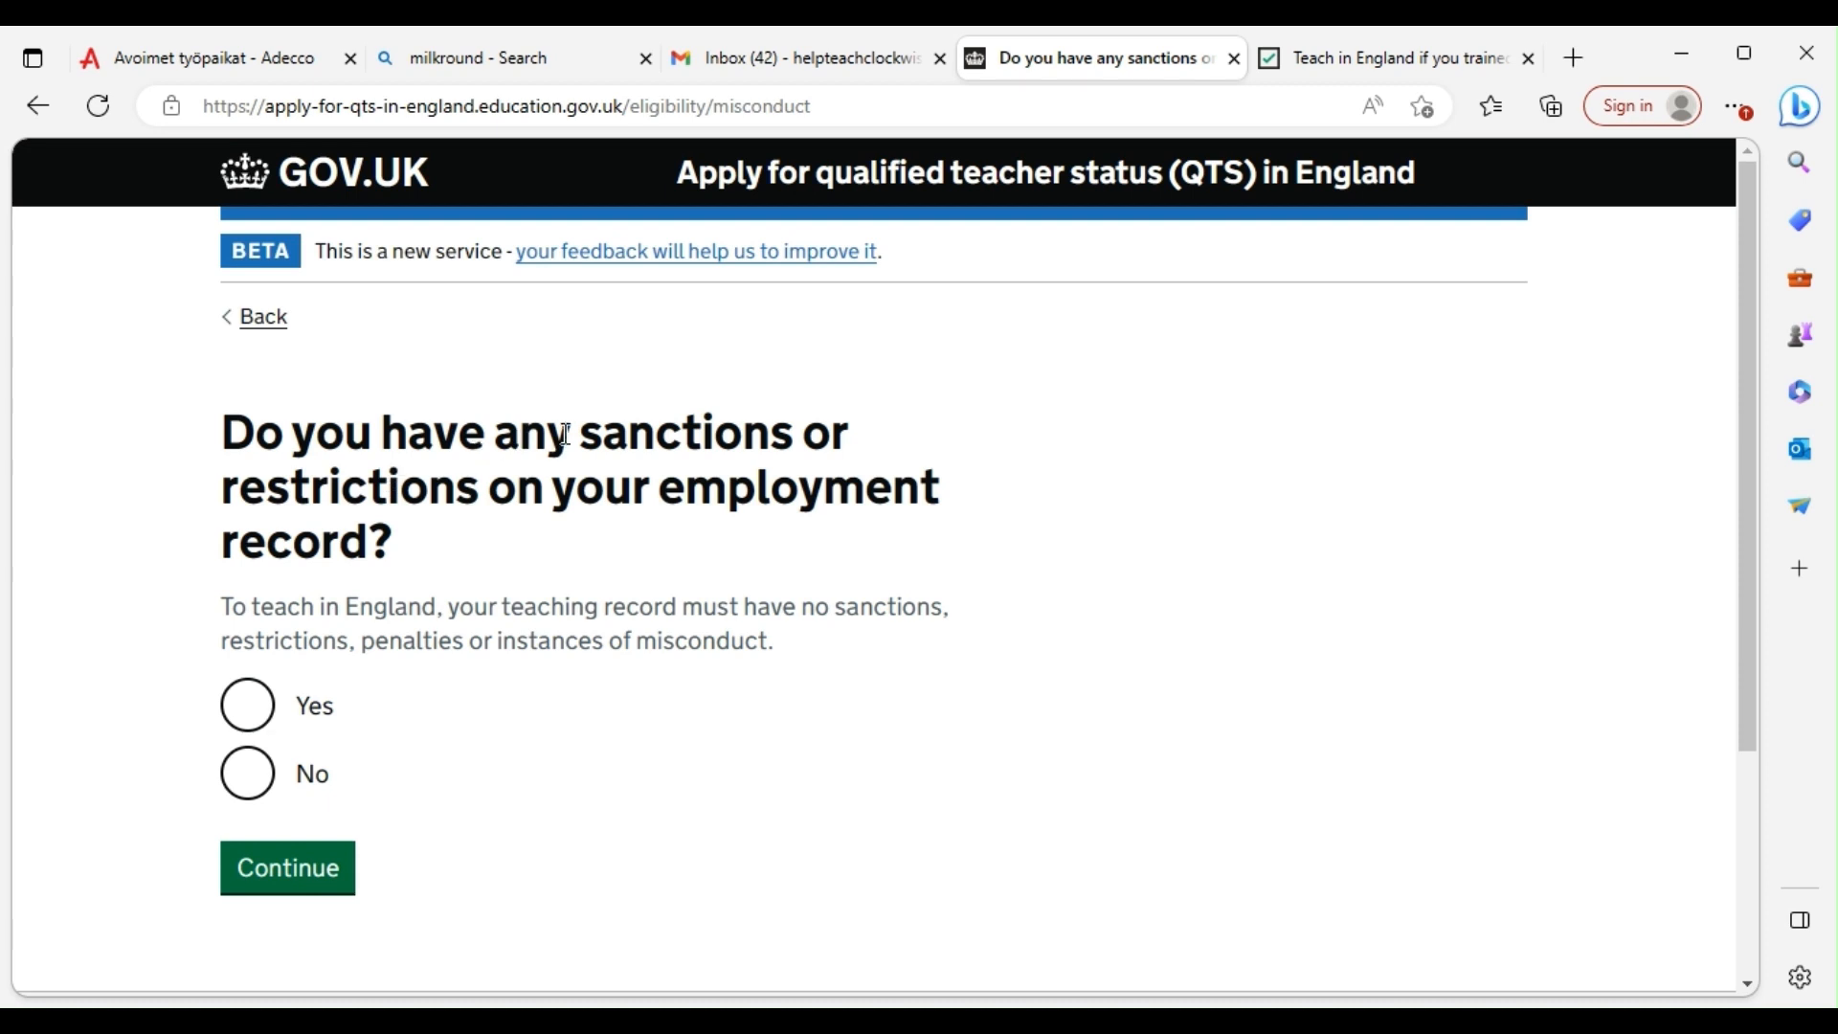
click(251, 776)
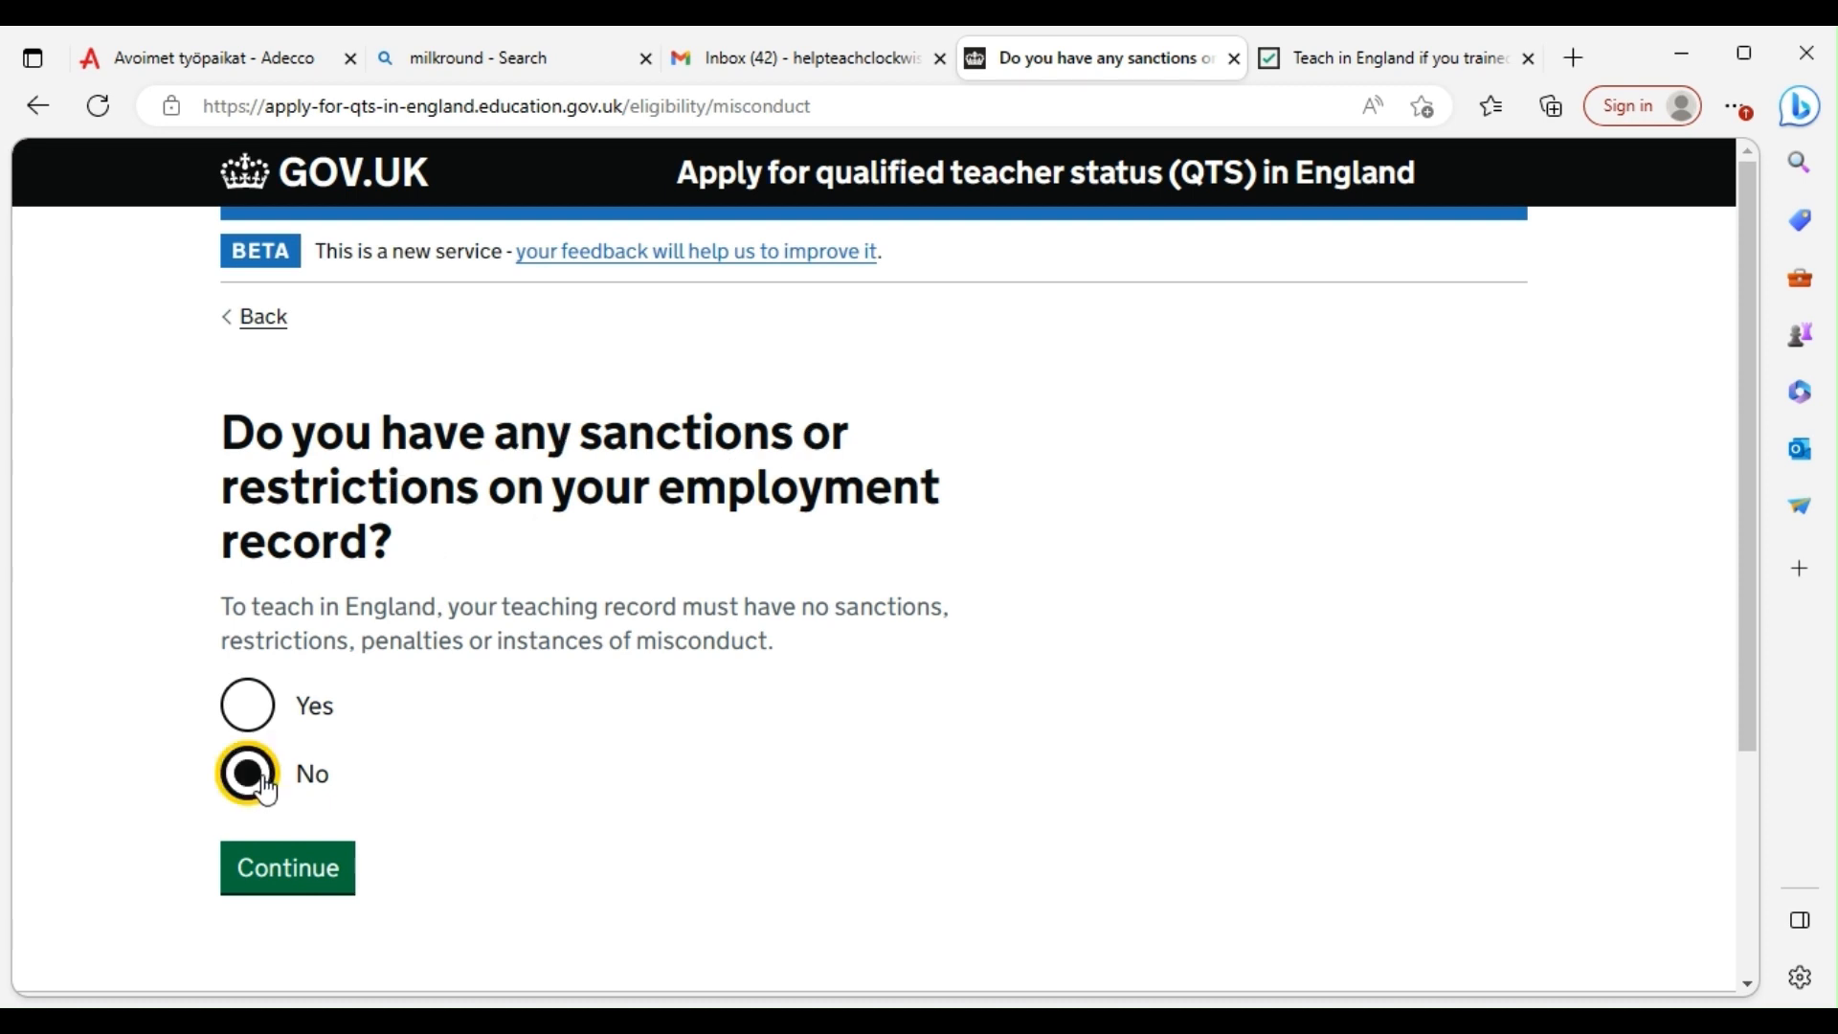
click(292, 873)
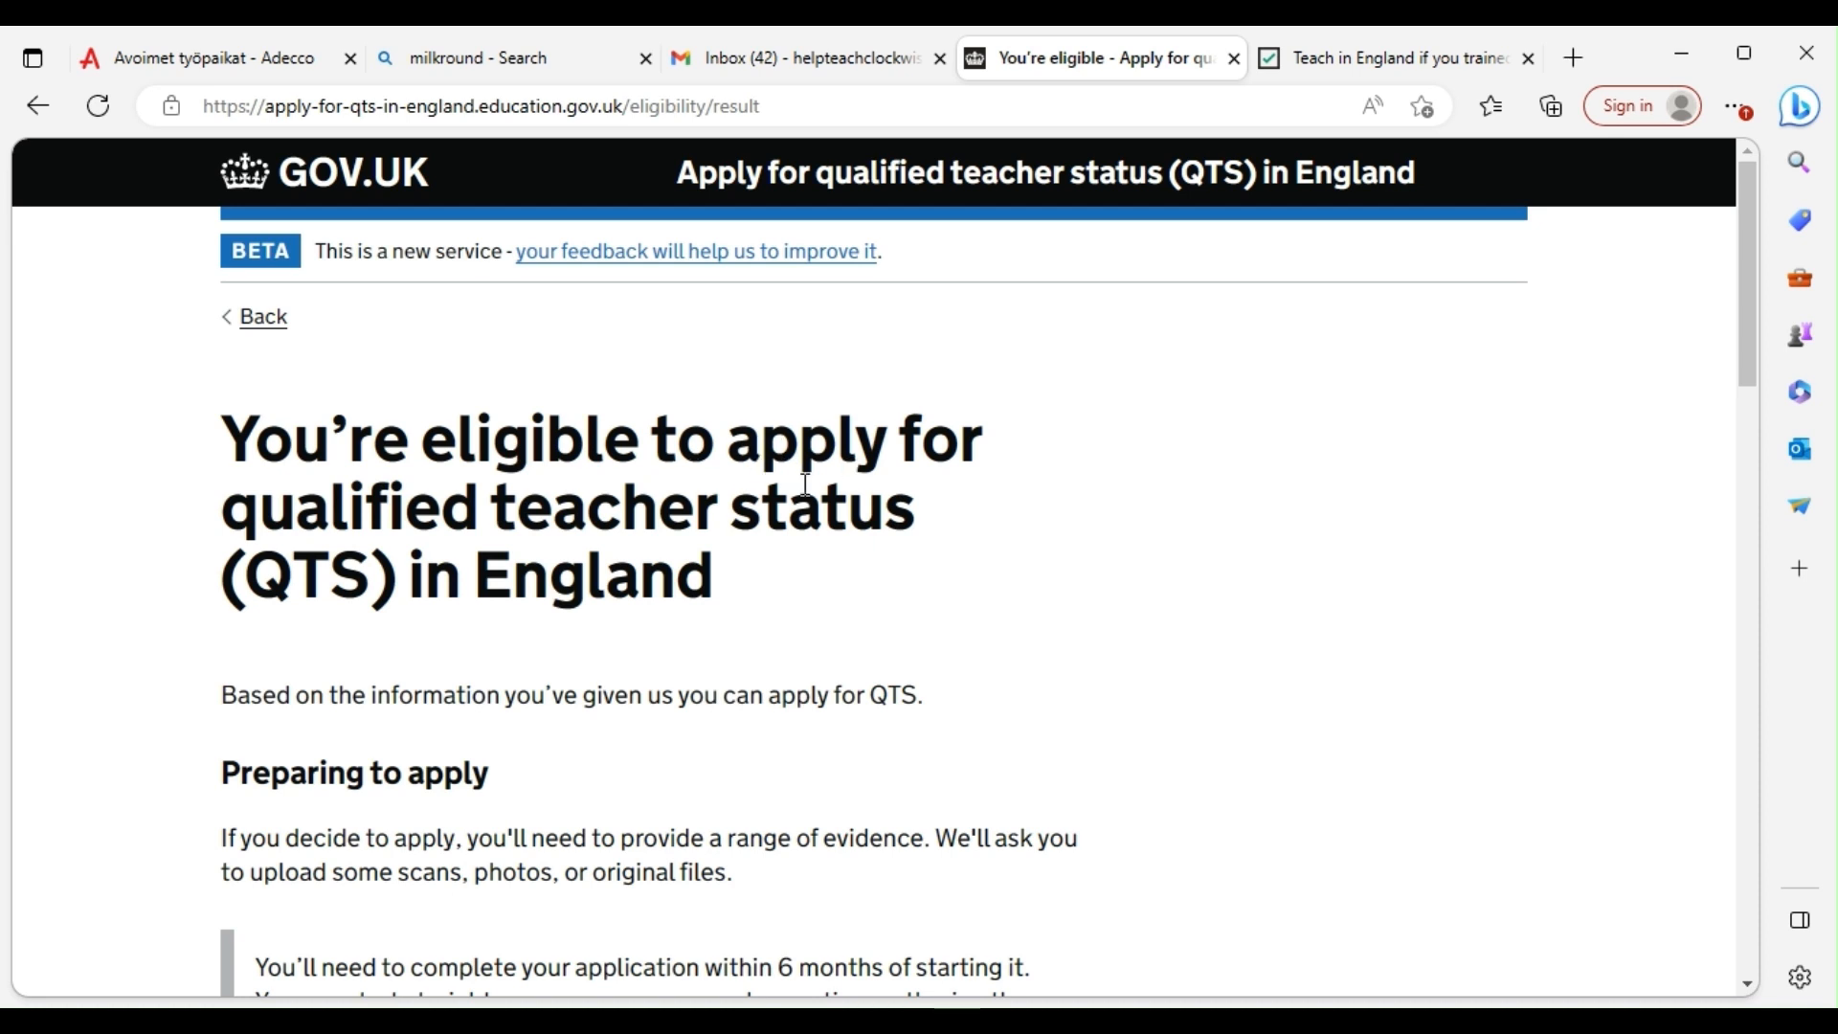
Review the eligible result page, highlighting and then clearing its heading text
scroll(679, 579, down, 1)
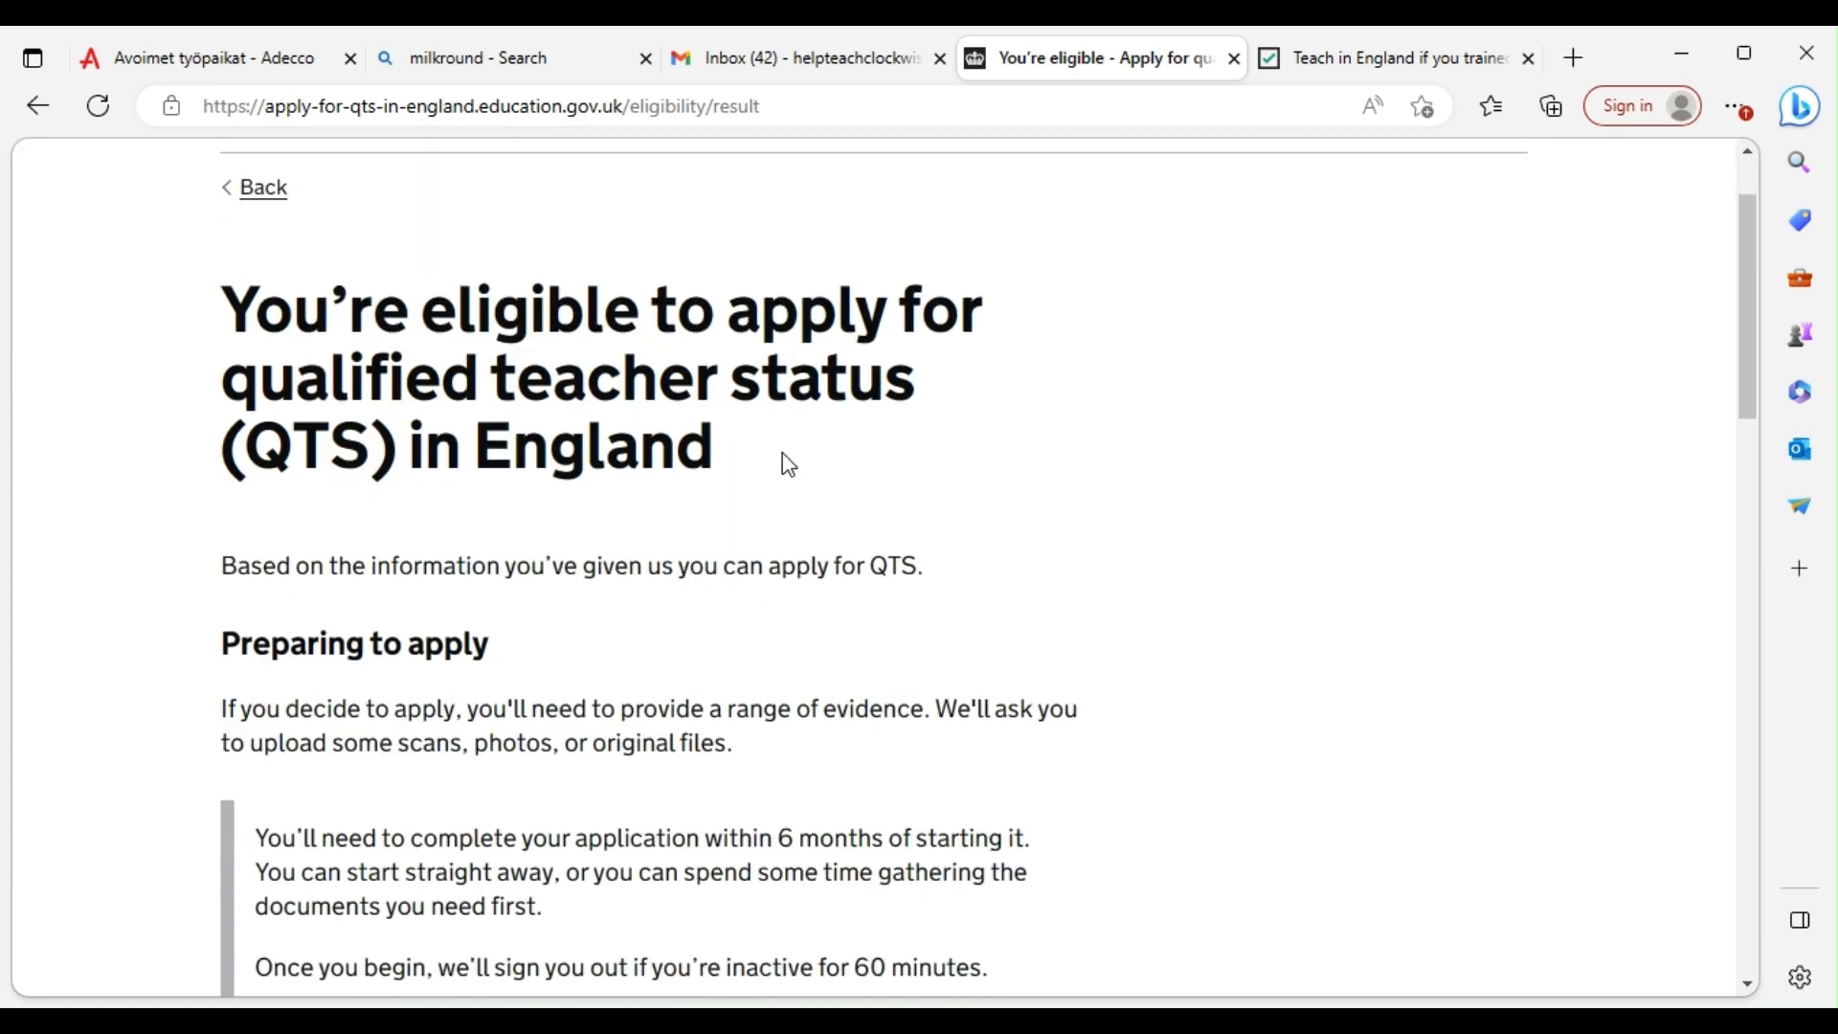
drag(777, 482, 188, 353)
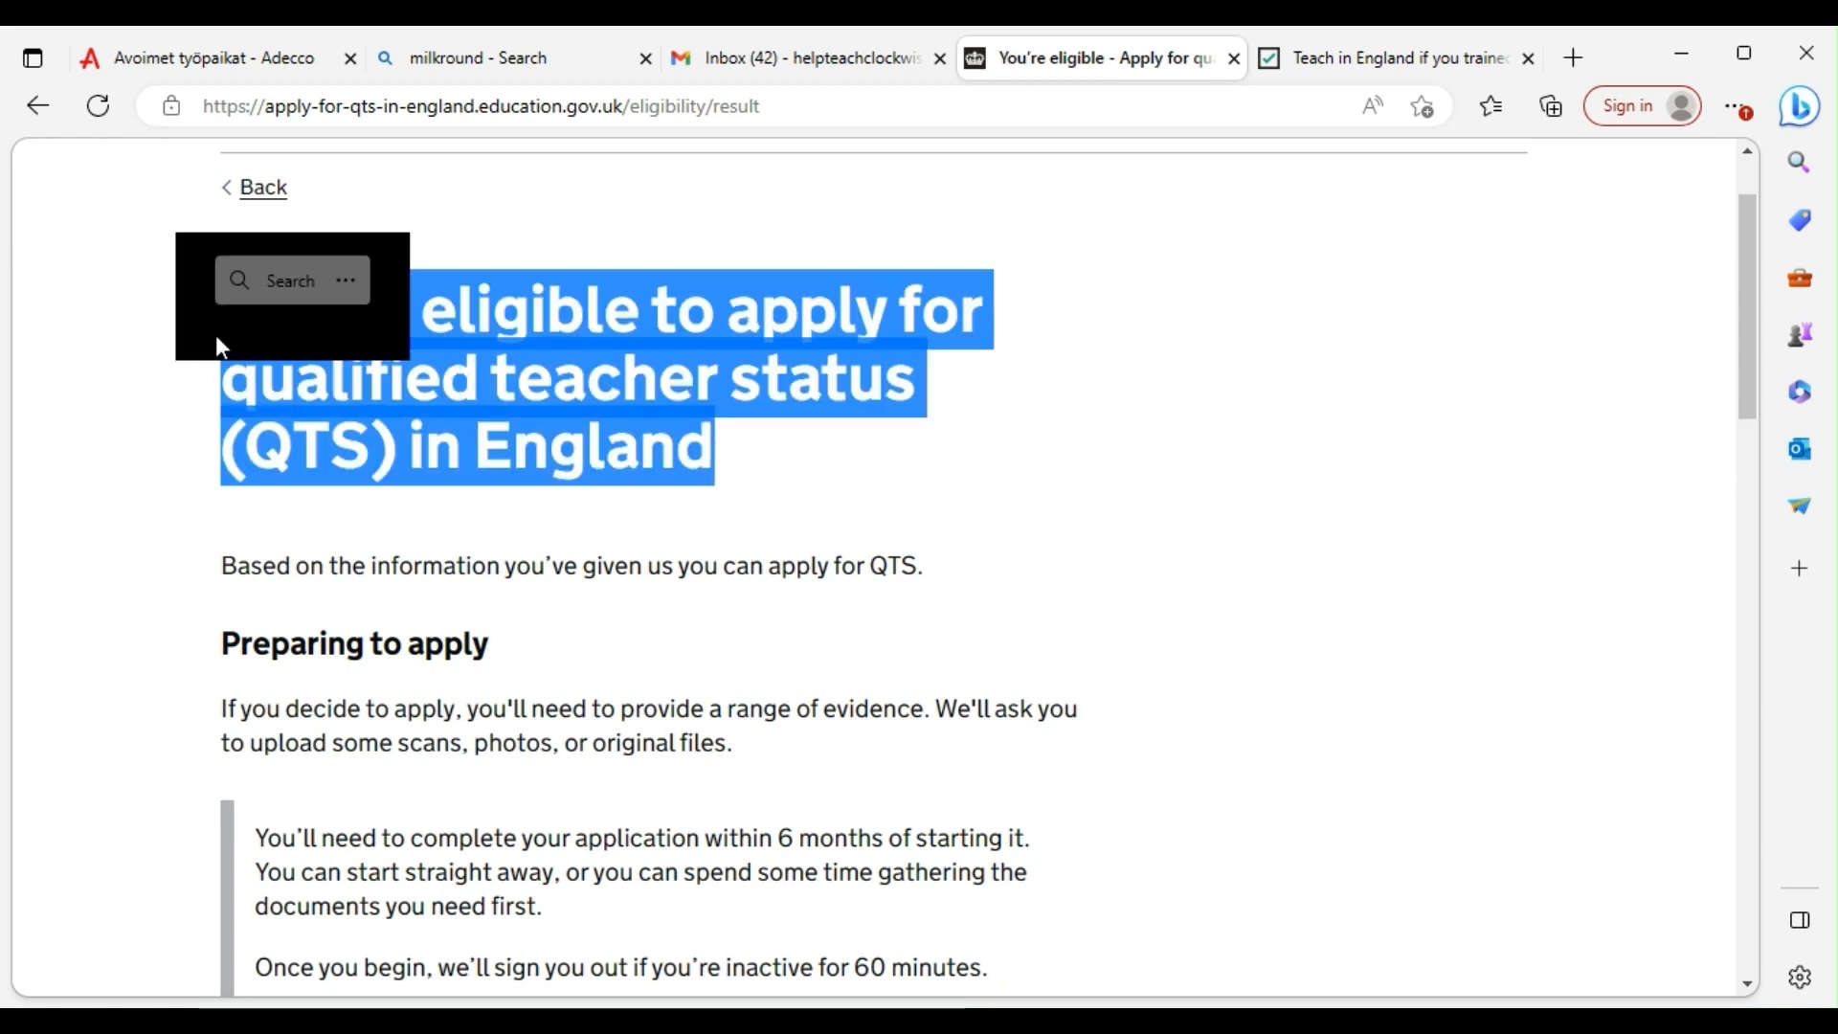
click(1208, 505)
scroll(795, 564, down, 8)
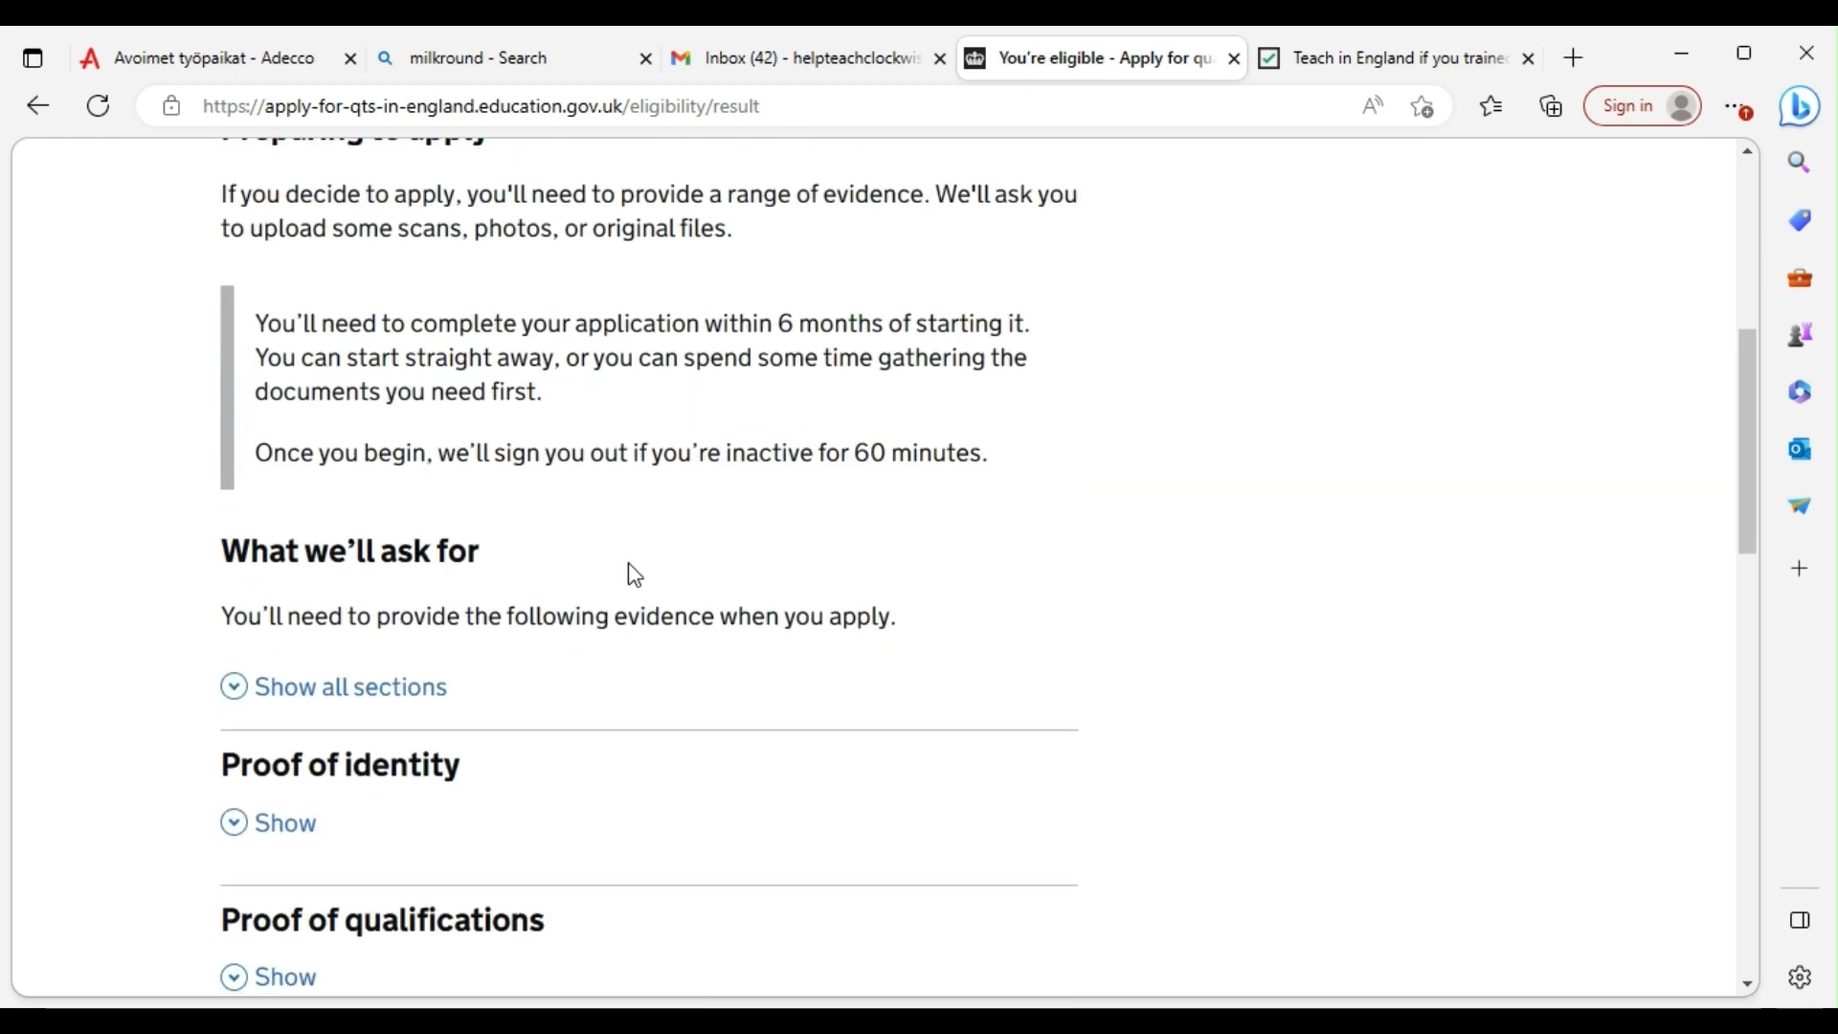
scroll(545, 574, down, 10)
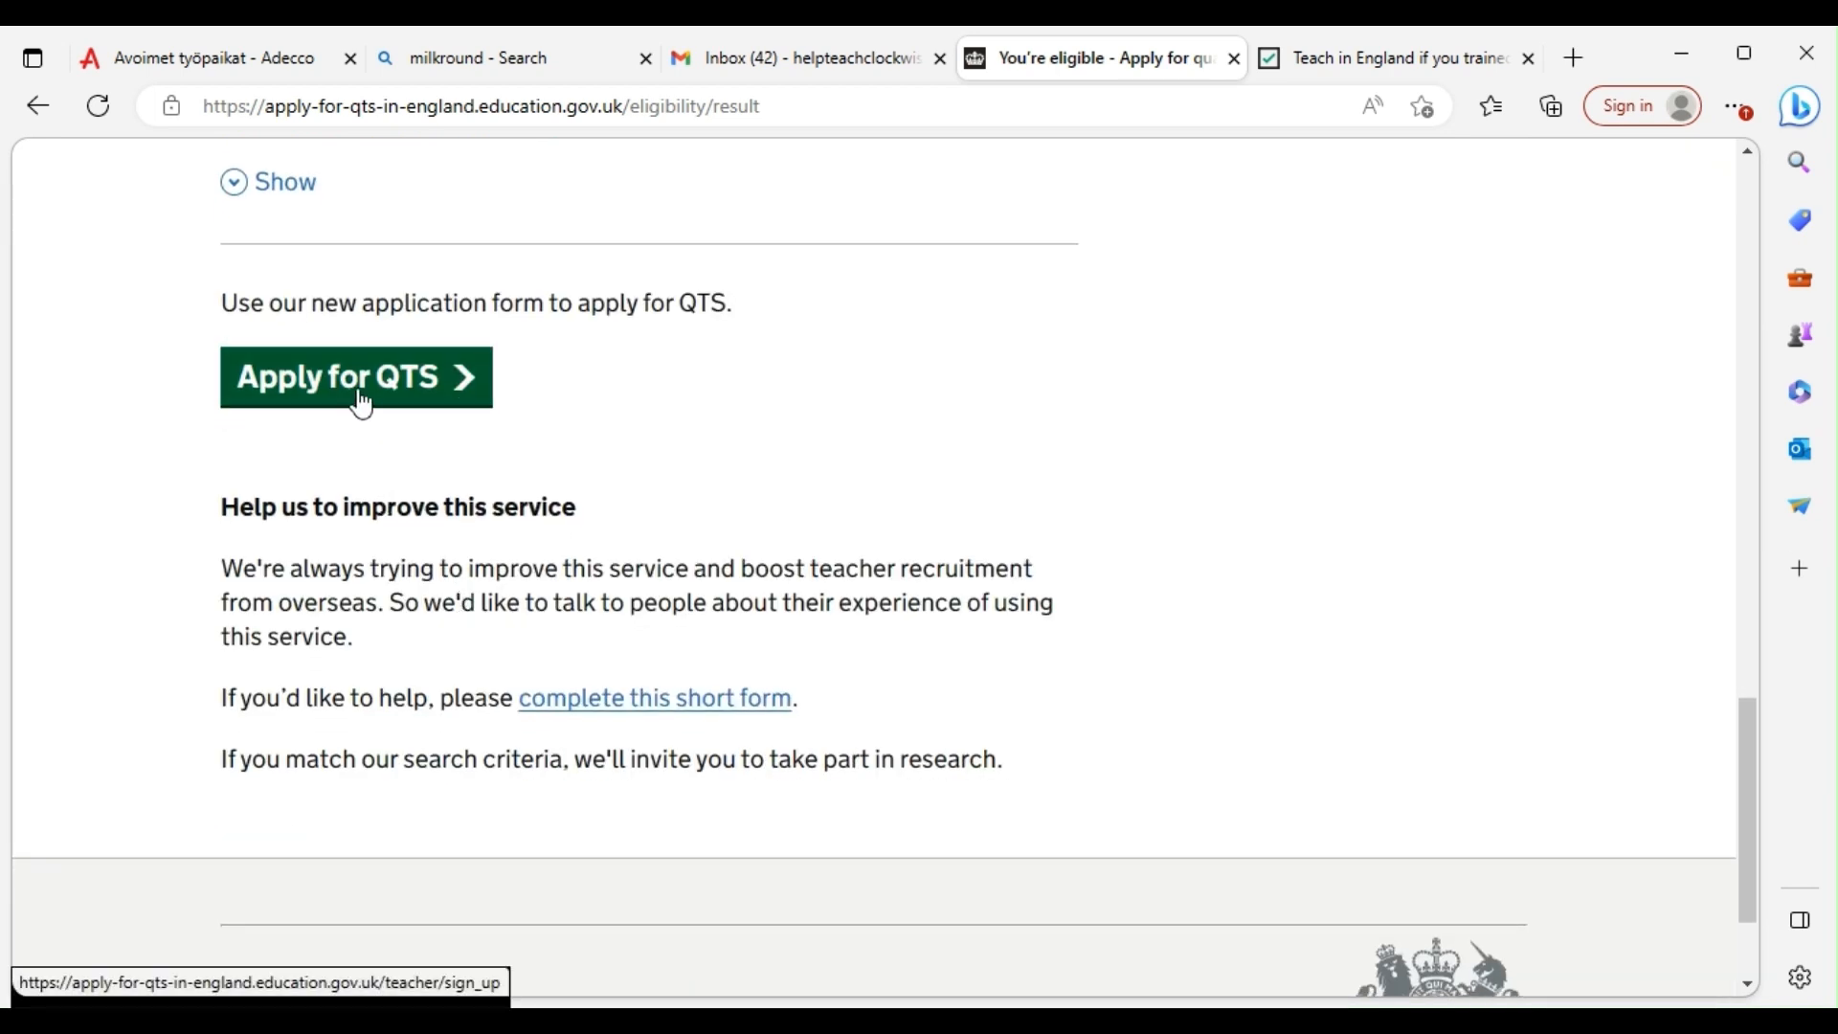
Start the QTS application with the saved email address, request a sign-in link, and go to Gmail
click(363, 404)
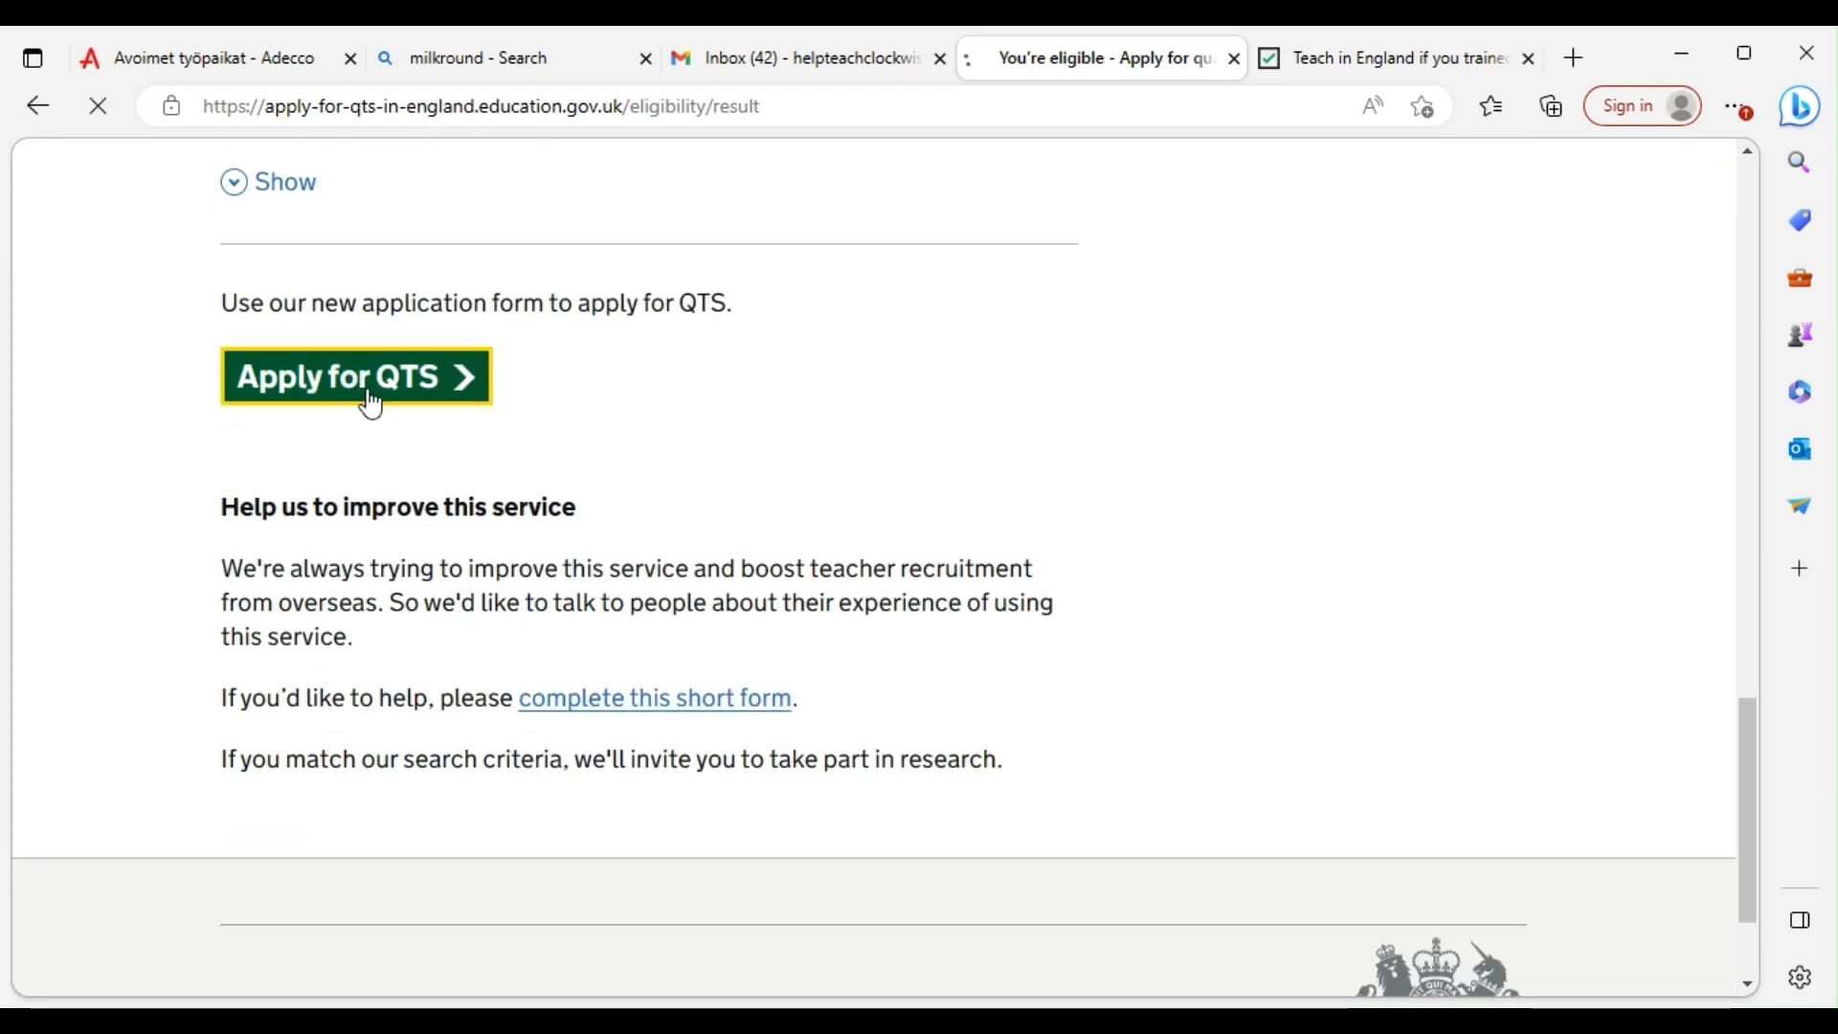
click(331, 740)
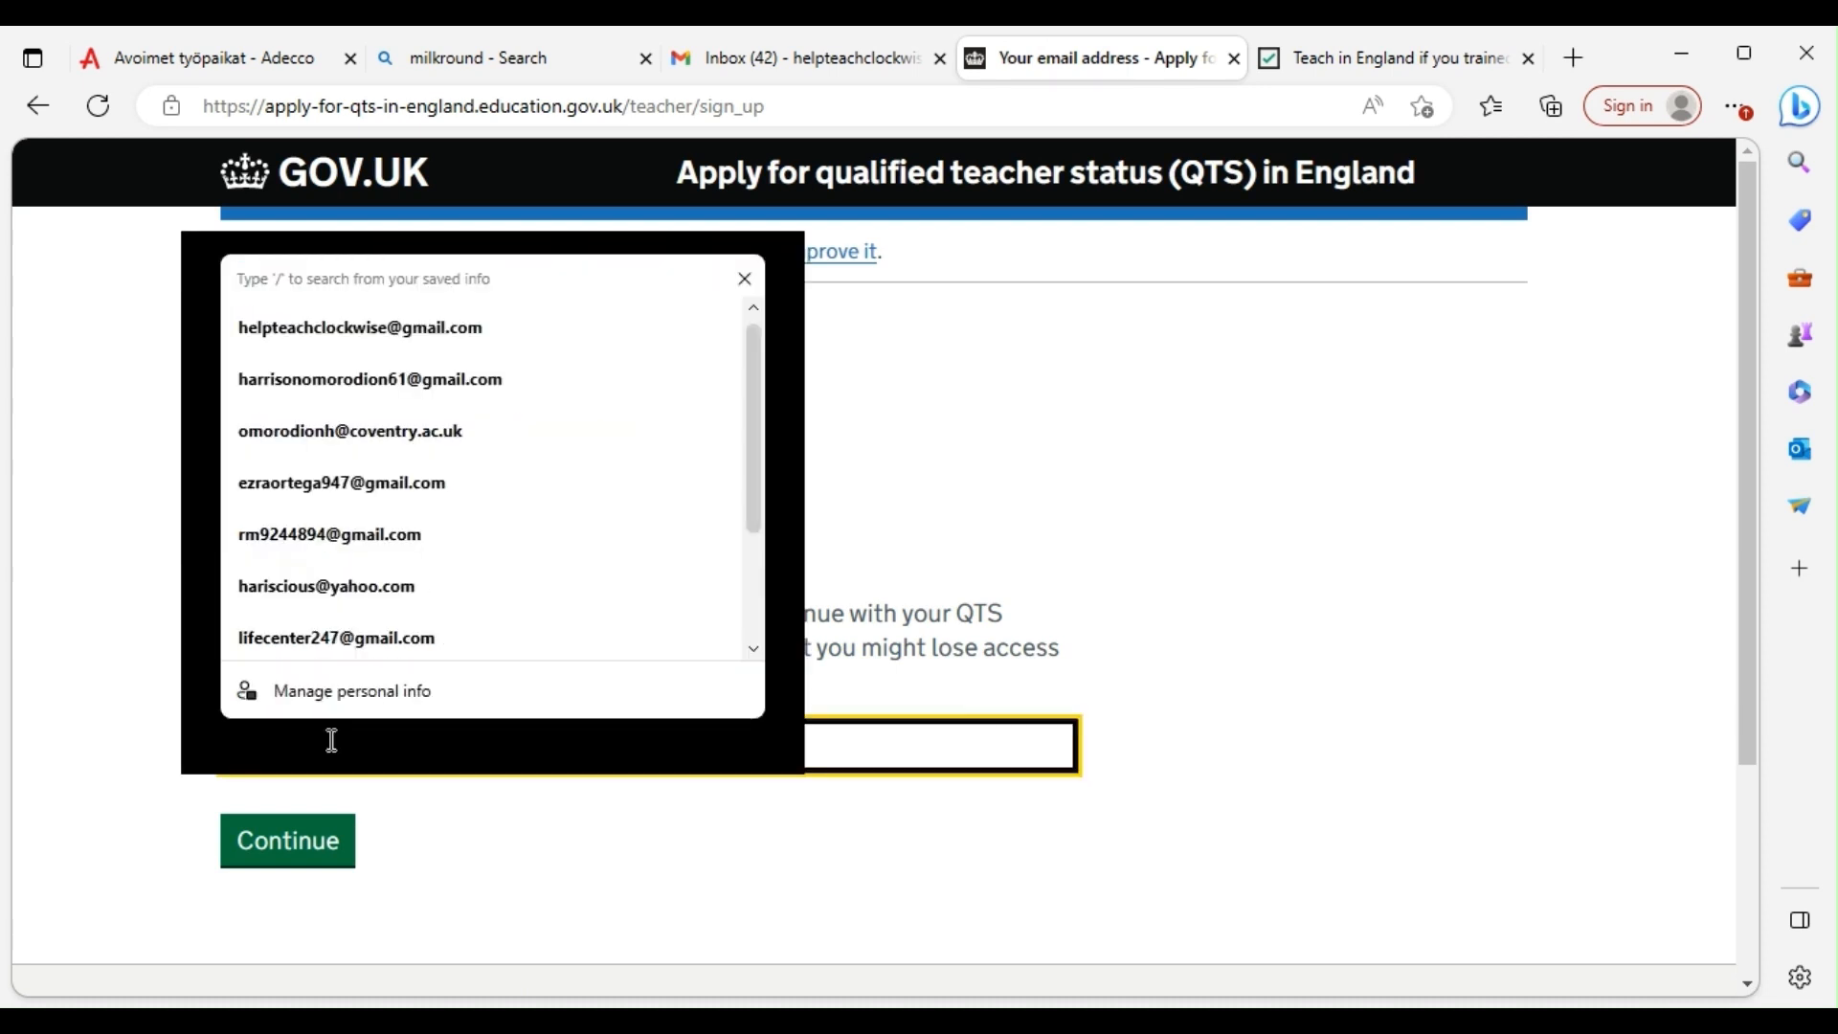
click(335, 349)
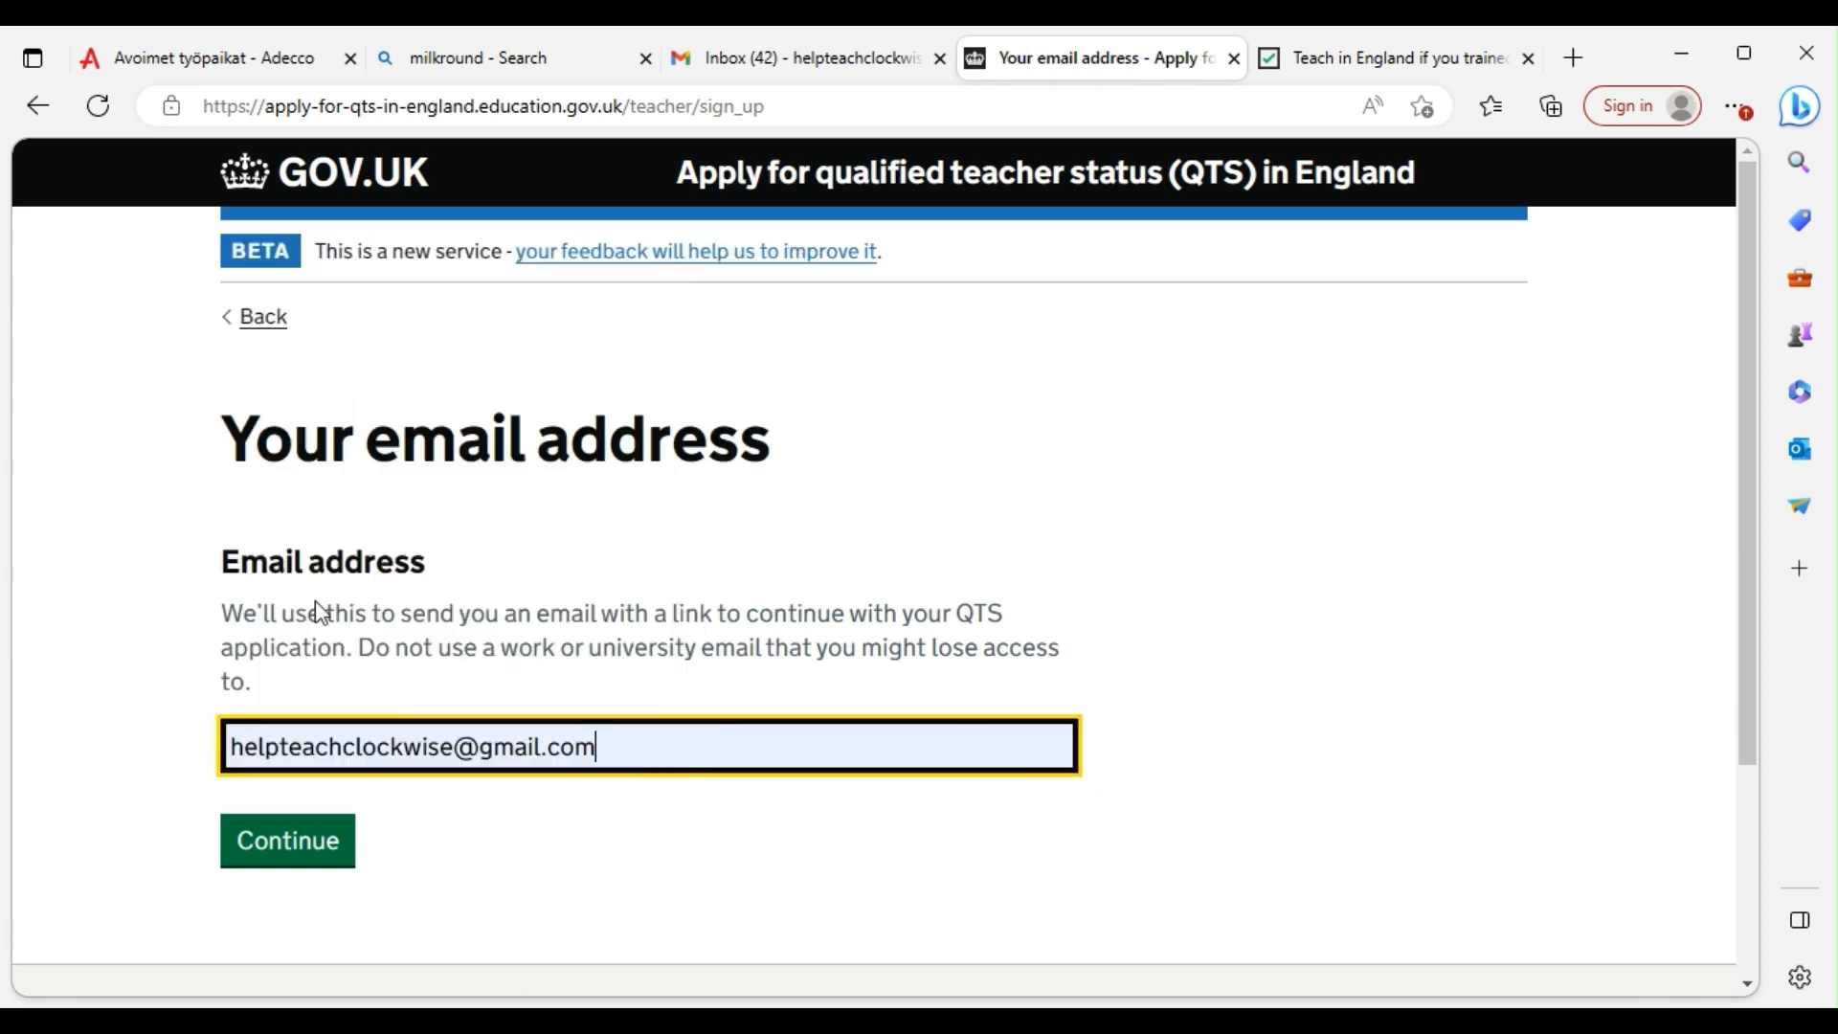
click(306, 846)
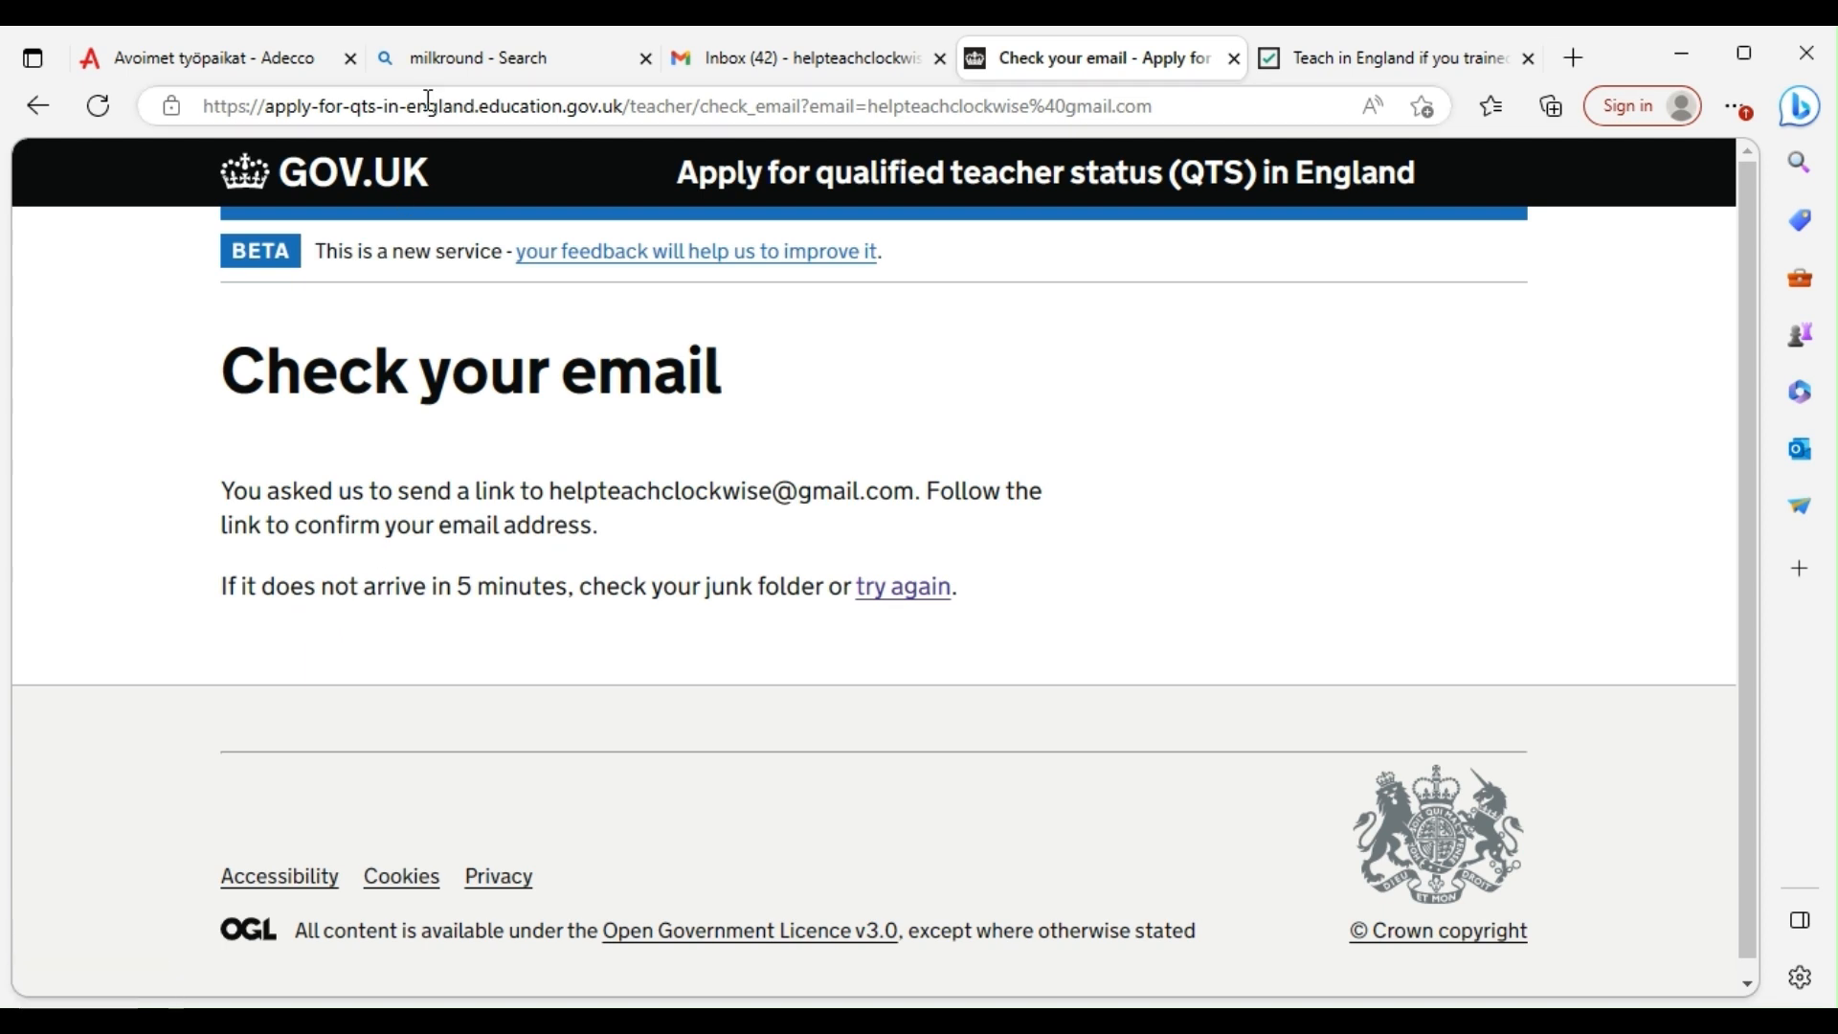
click(791, 56)
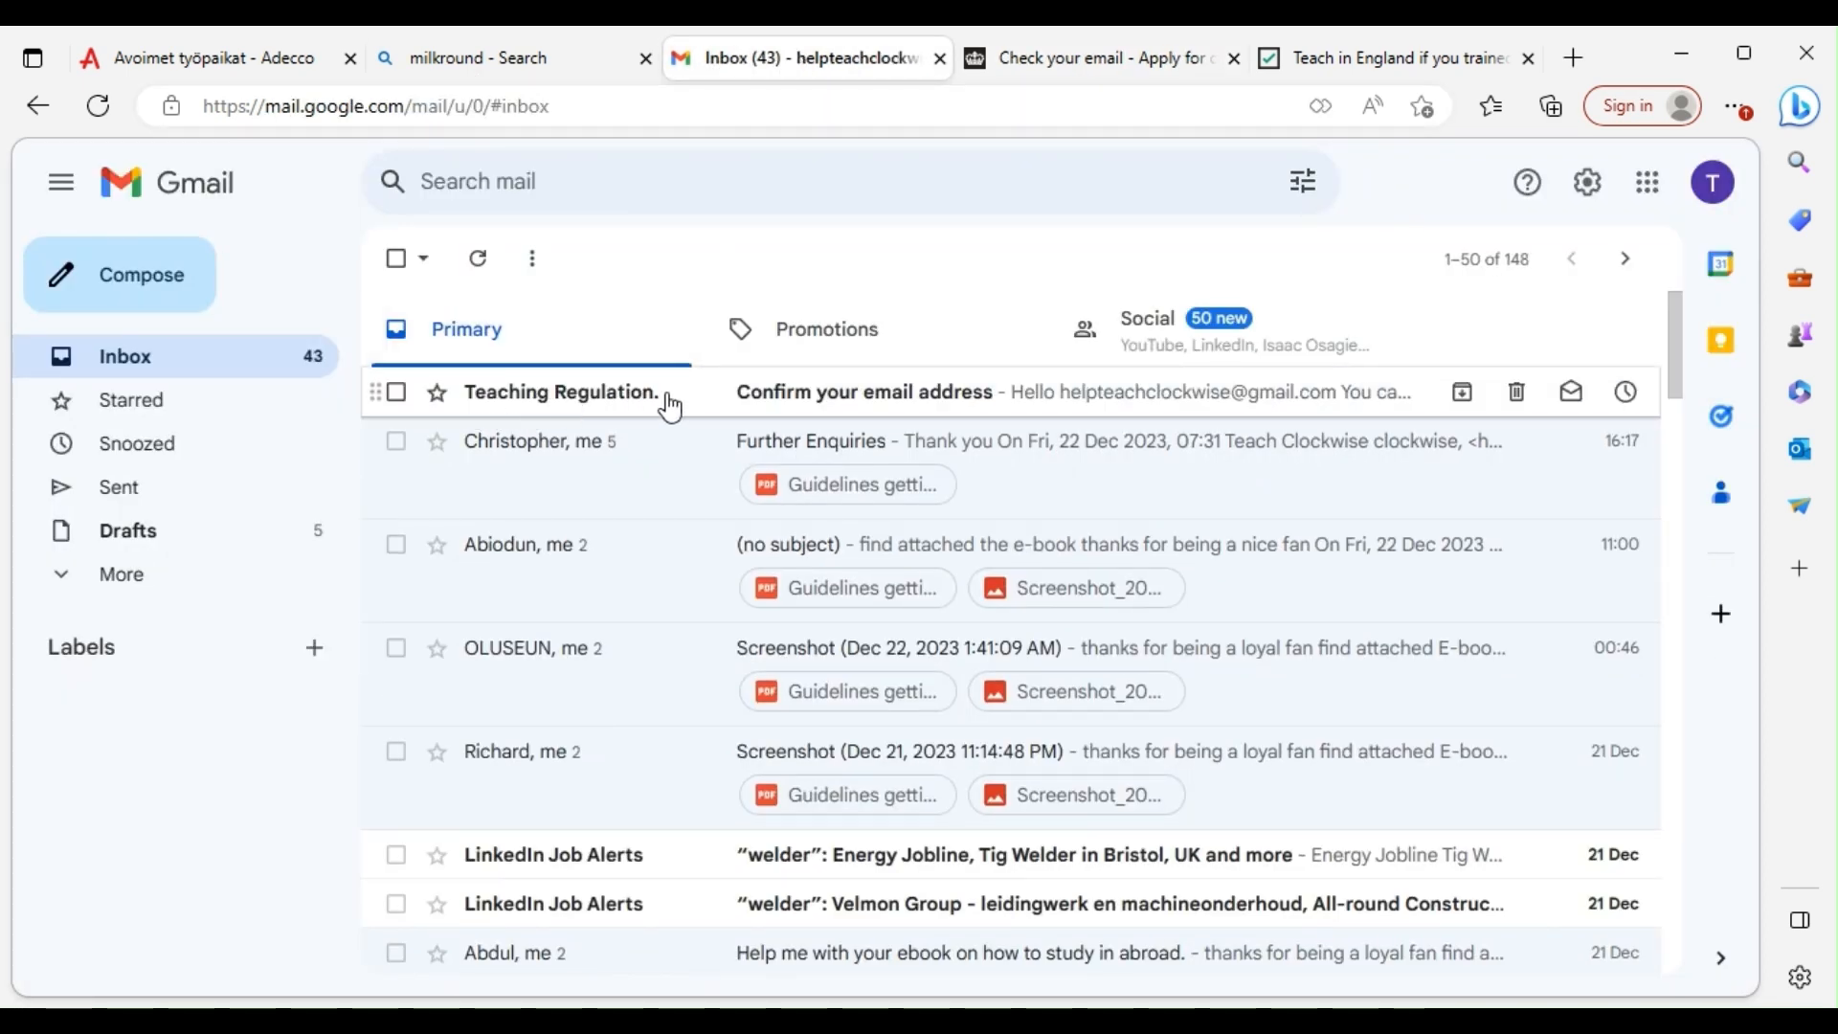
Open the Teaching Regulation Agency 'Confirm your email address' email and follow its sign-in link
click(843, 414)
scroll(867, 599, down, 1)
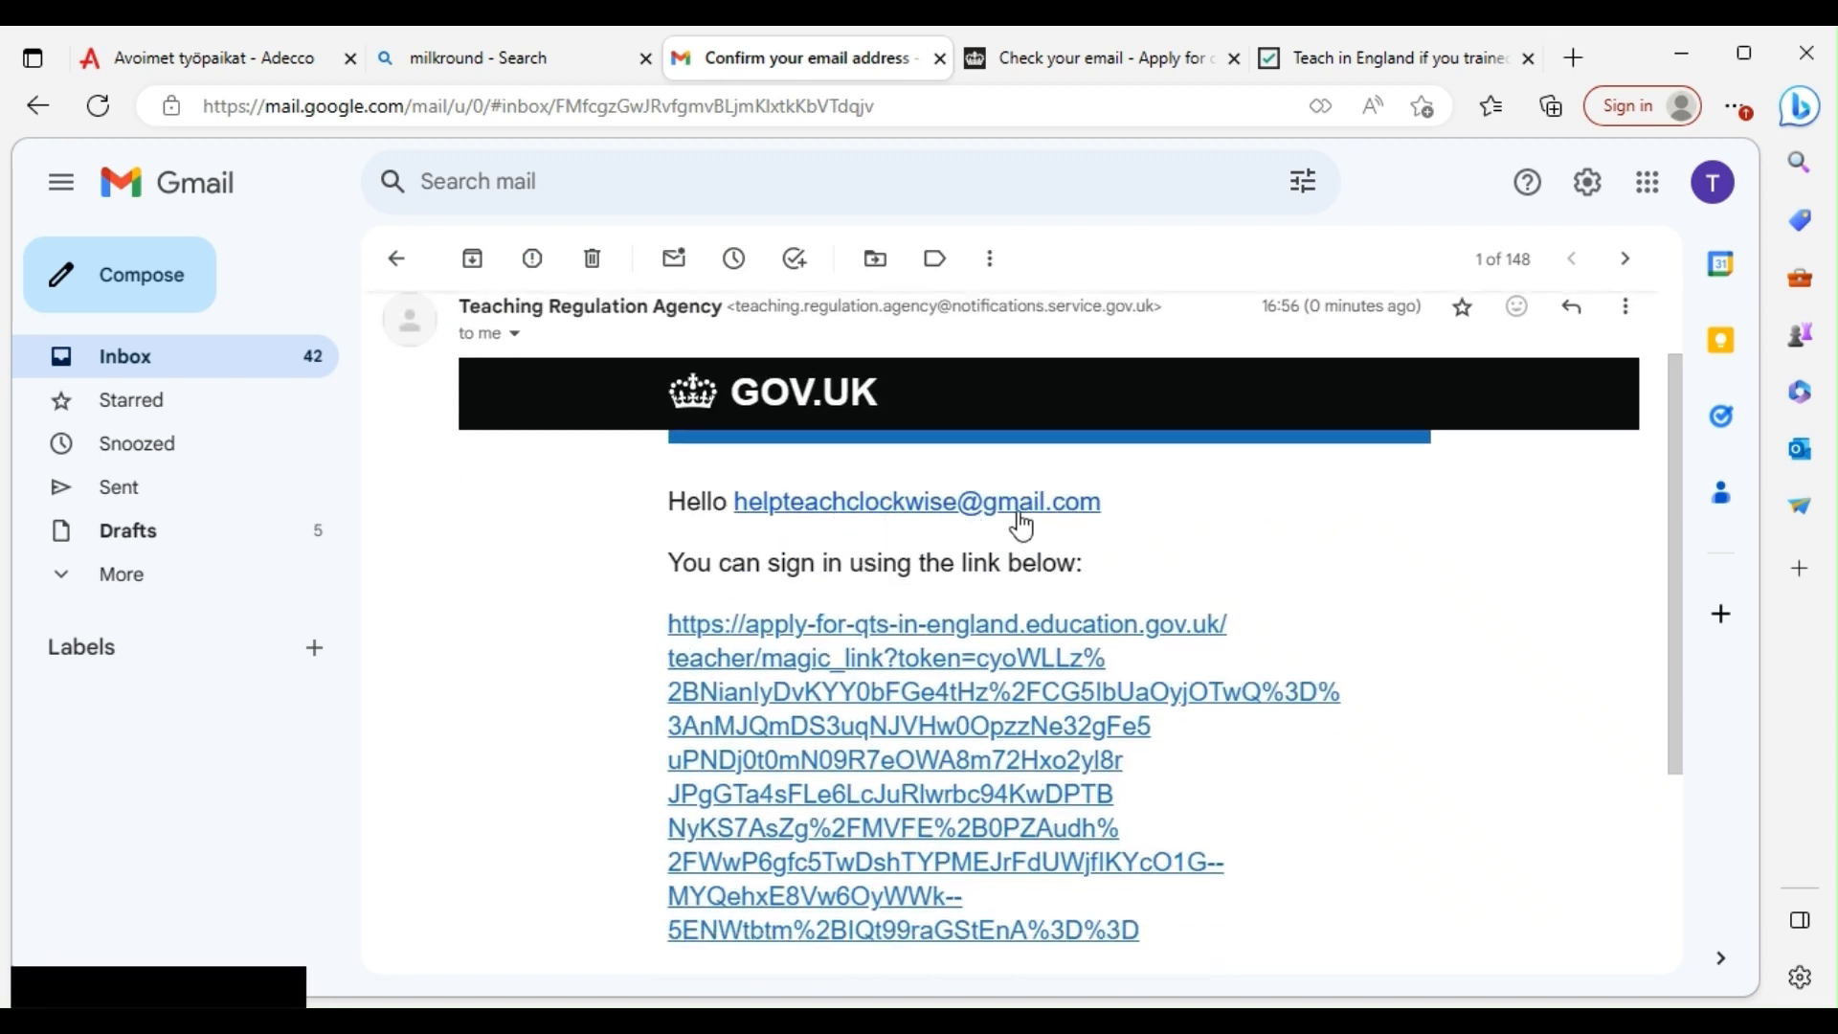
click(878, 727)
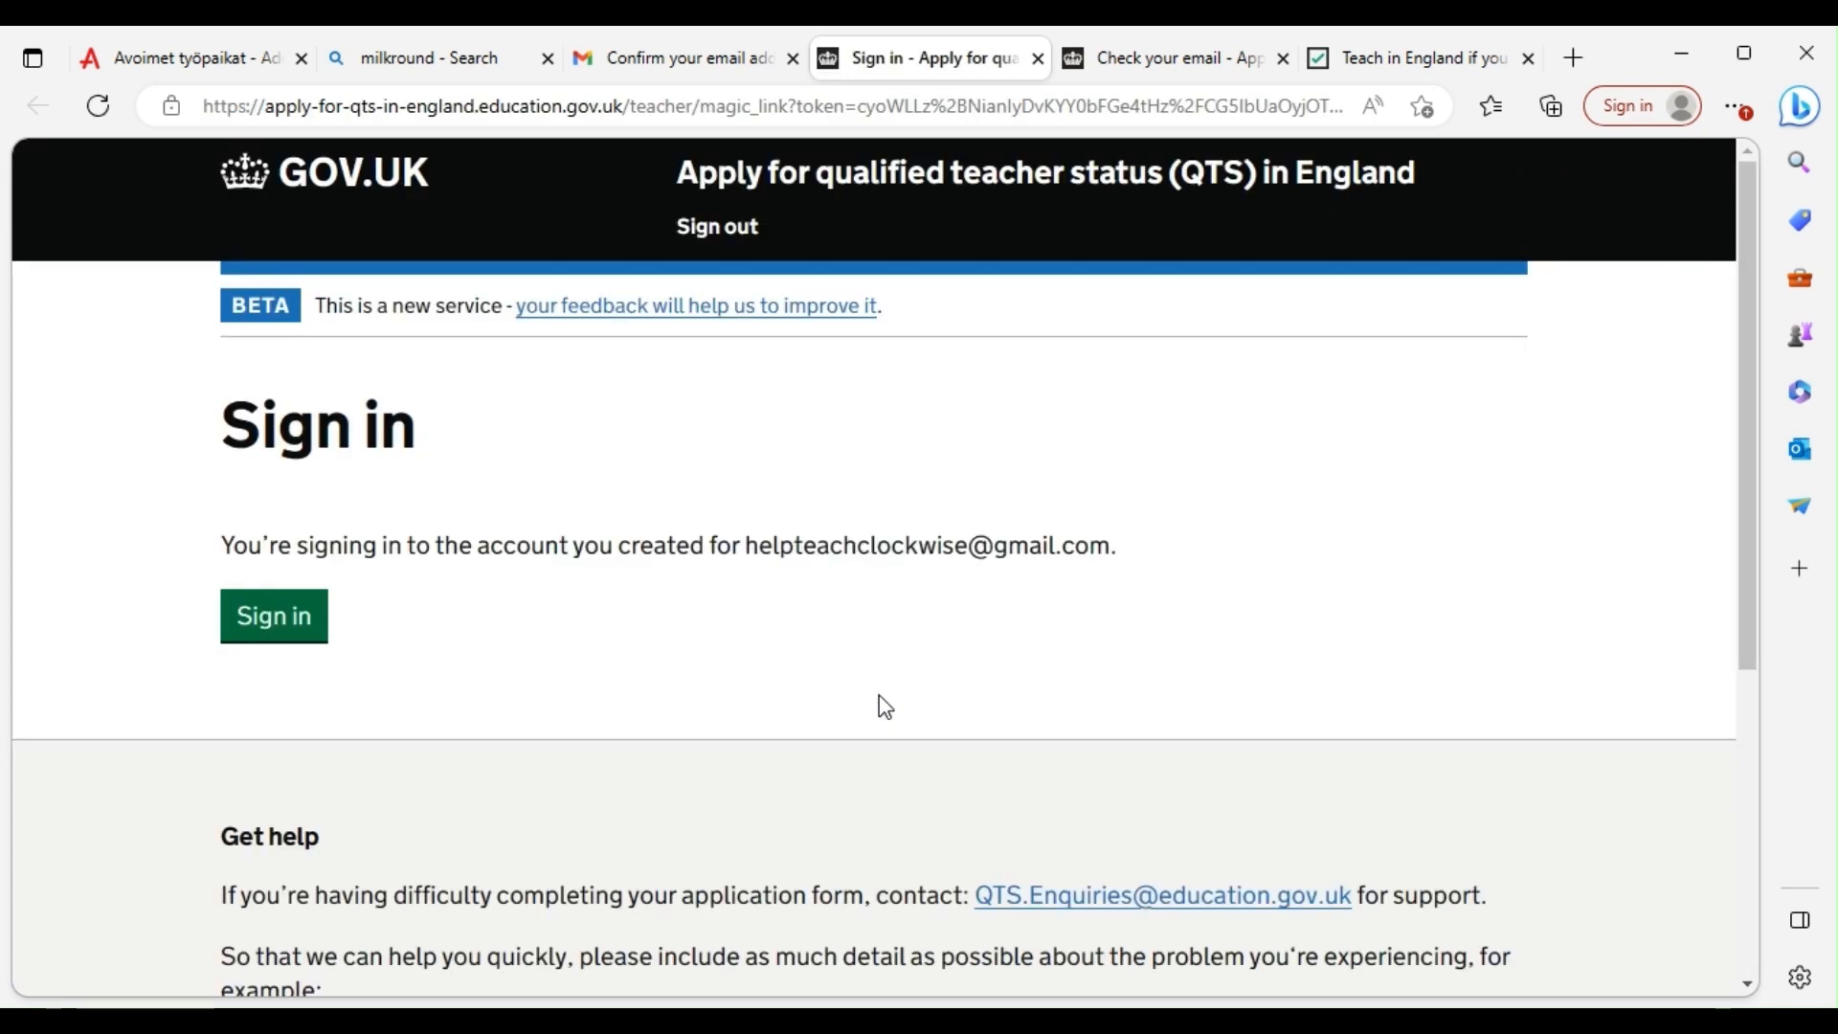
Sign in to the QTS application and open 'Enter your personal information' from the task list
click(273, 618)
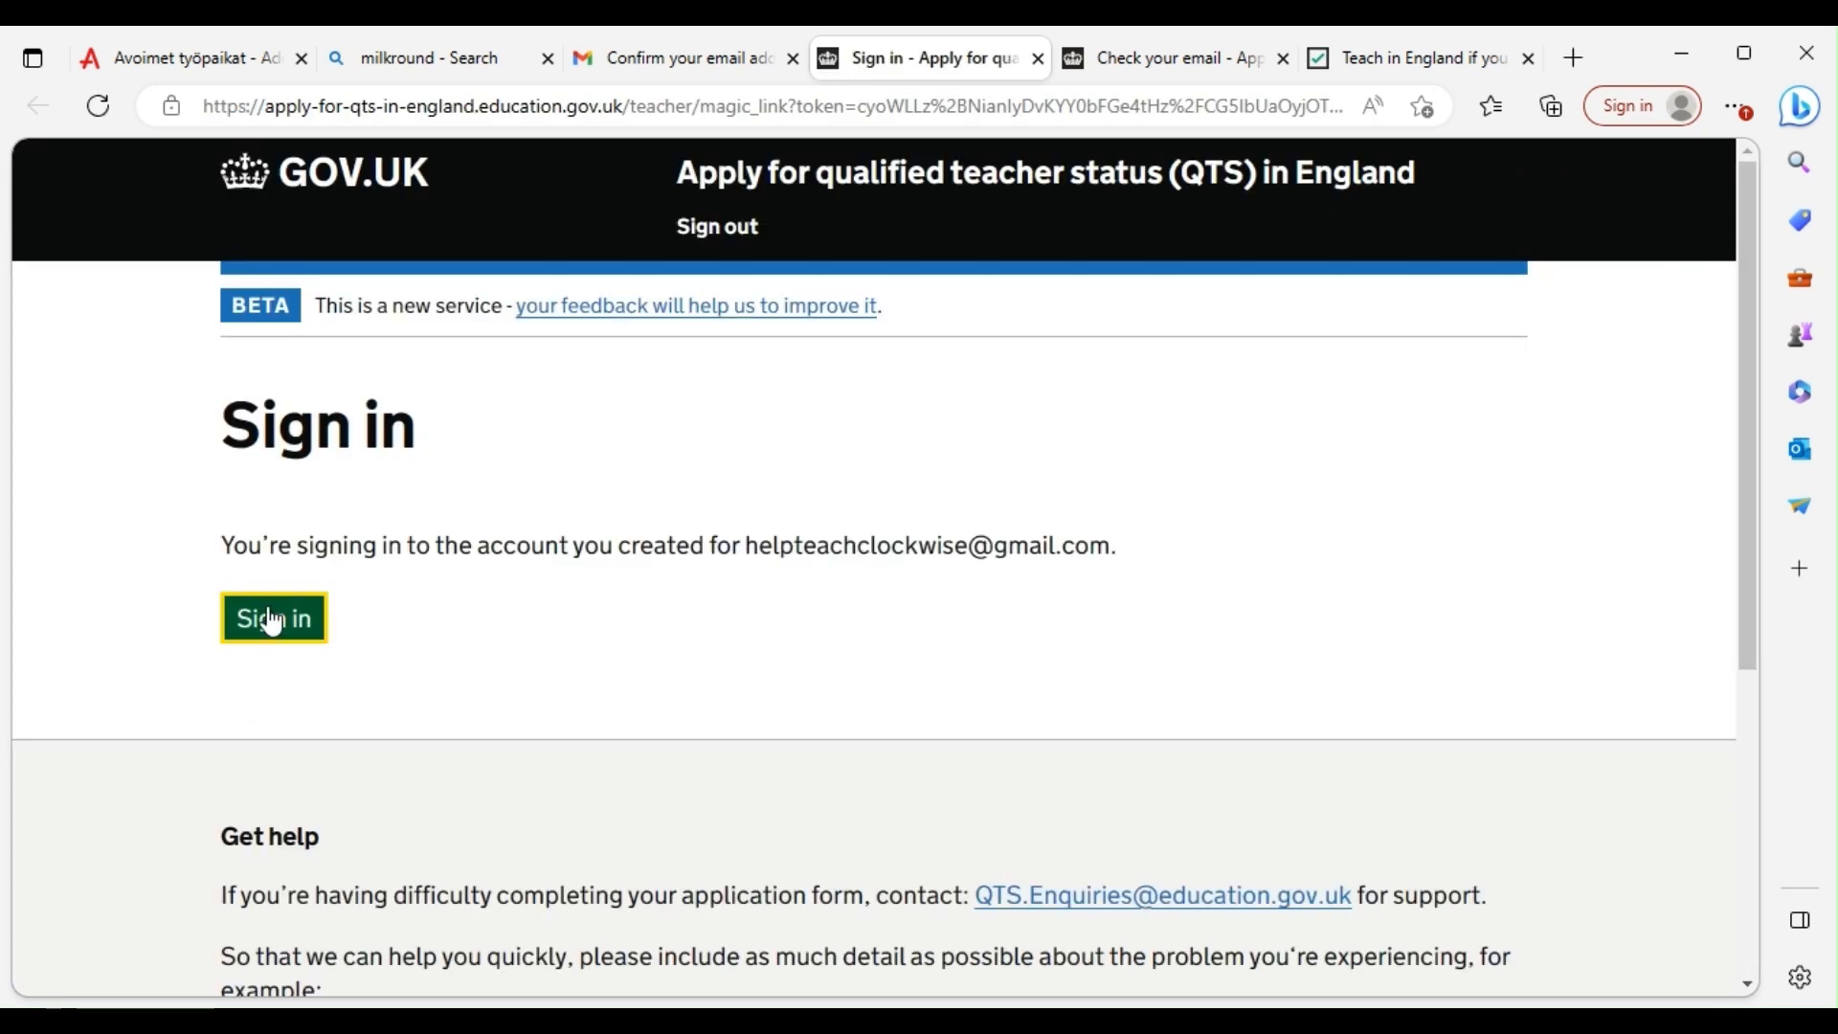
scroll(337, 594, down, 3)
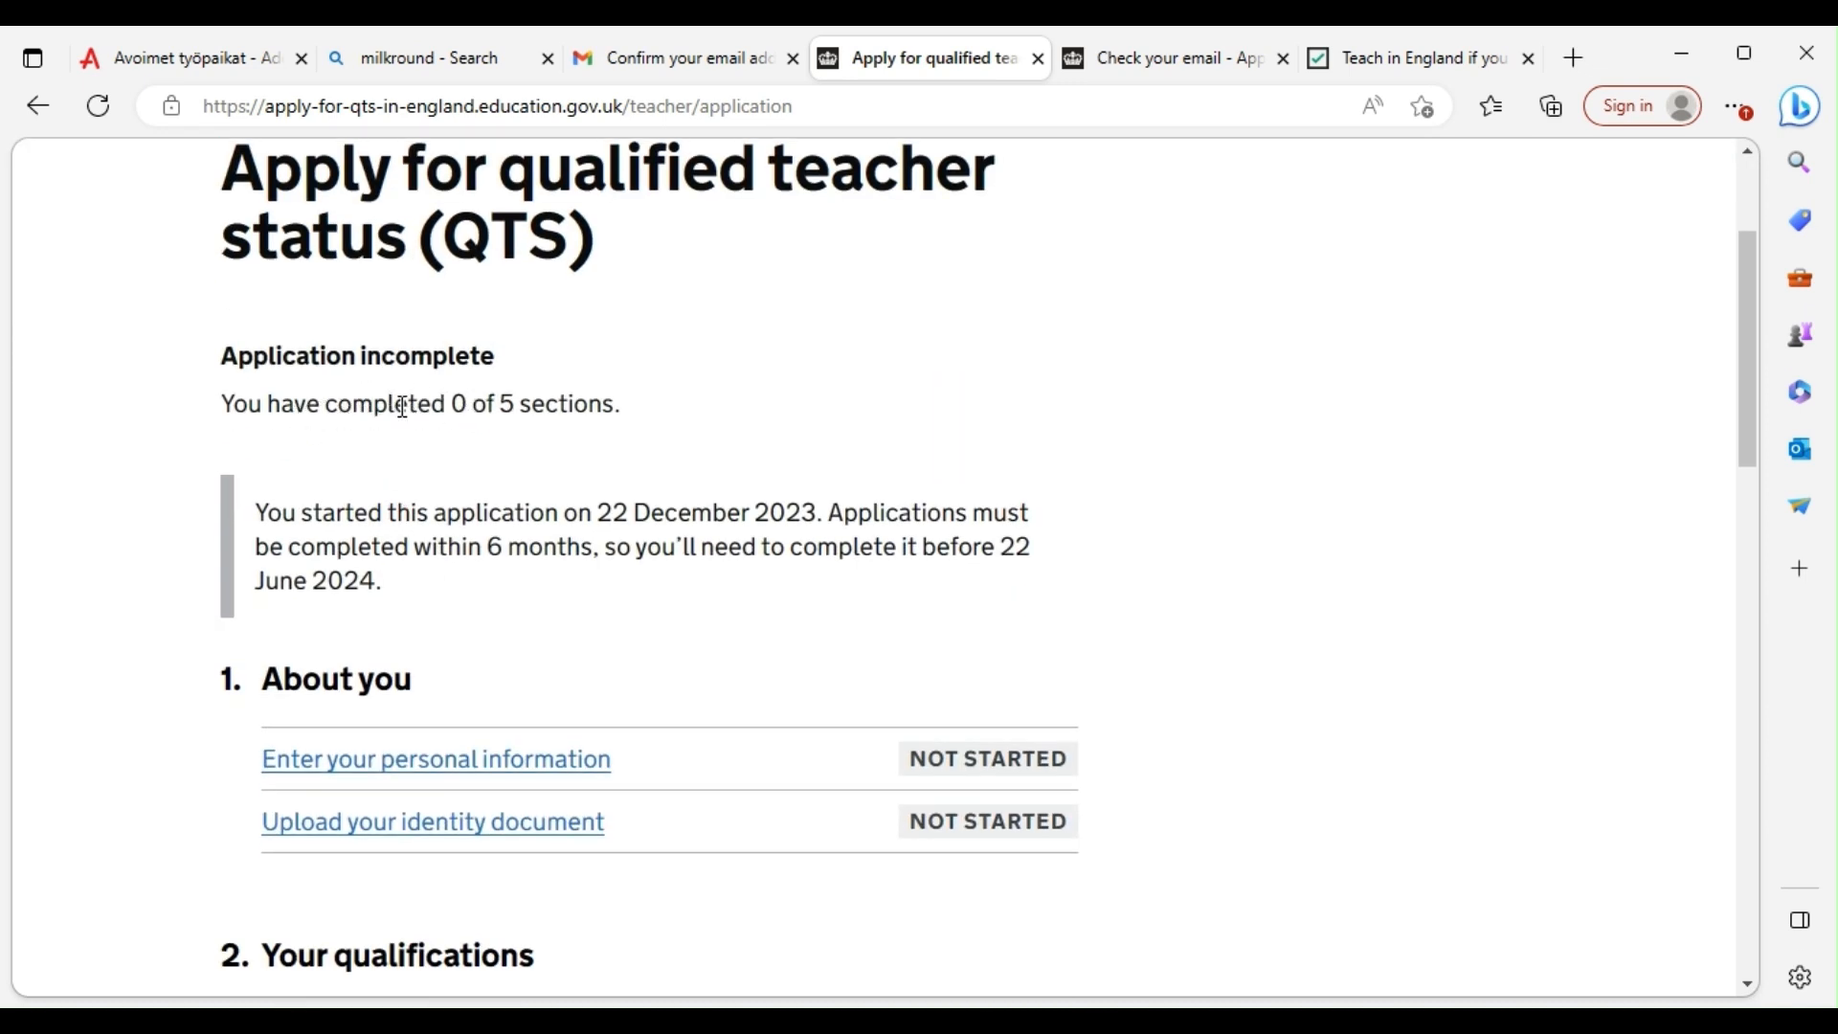
scroll(360, 653, down, 1)
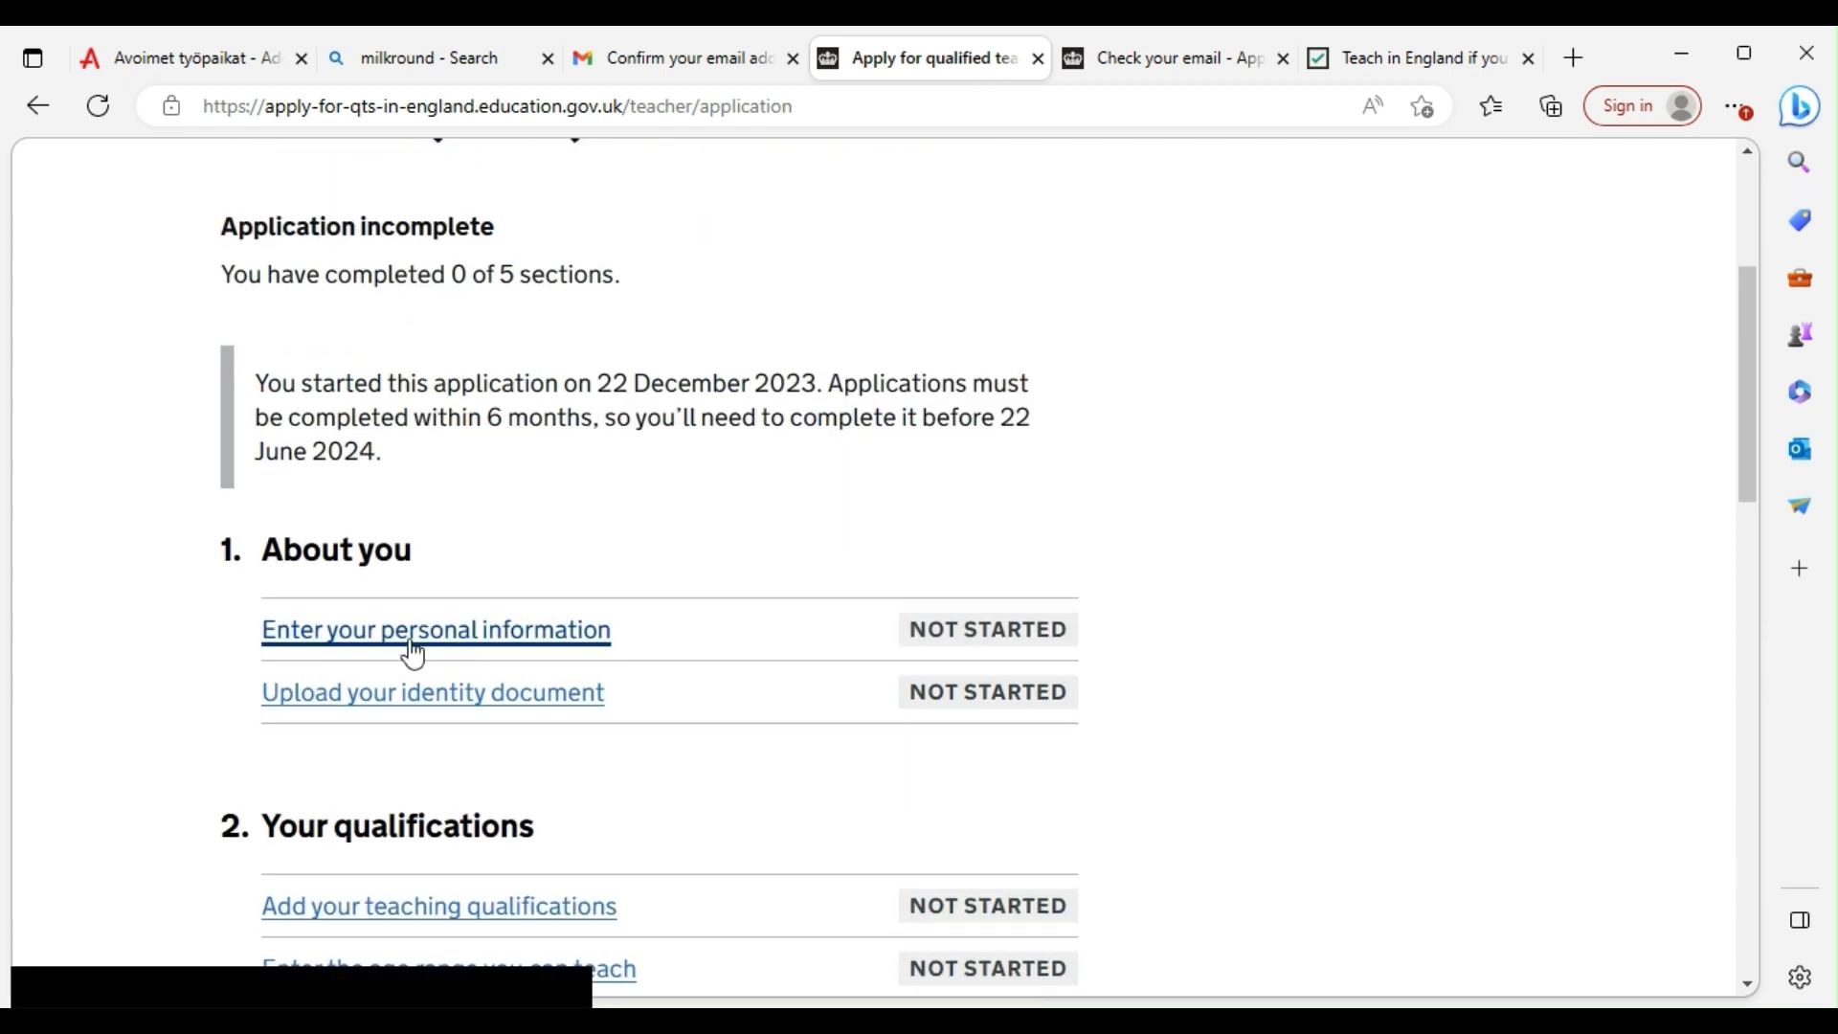
click(402, 632)
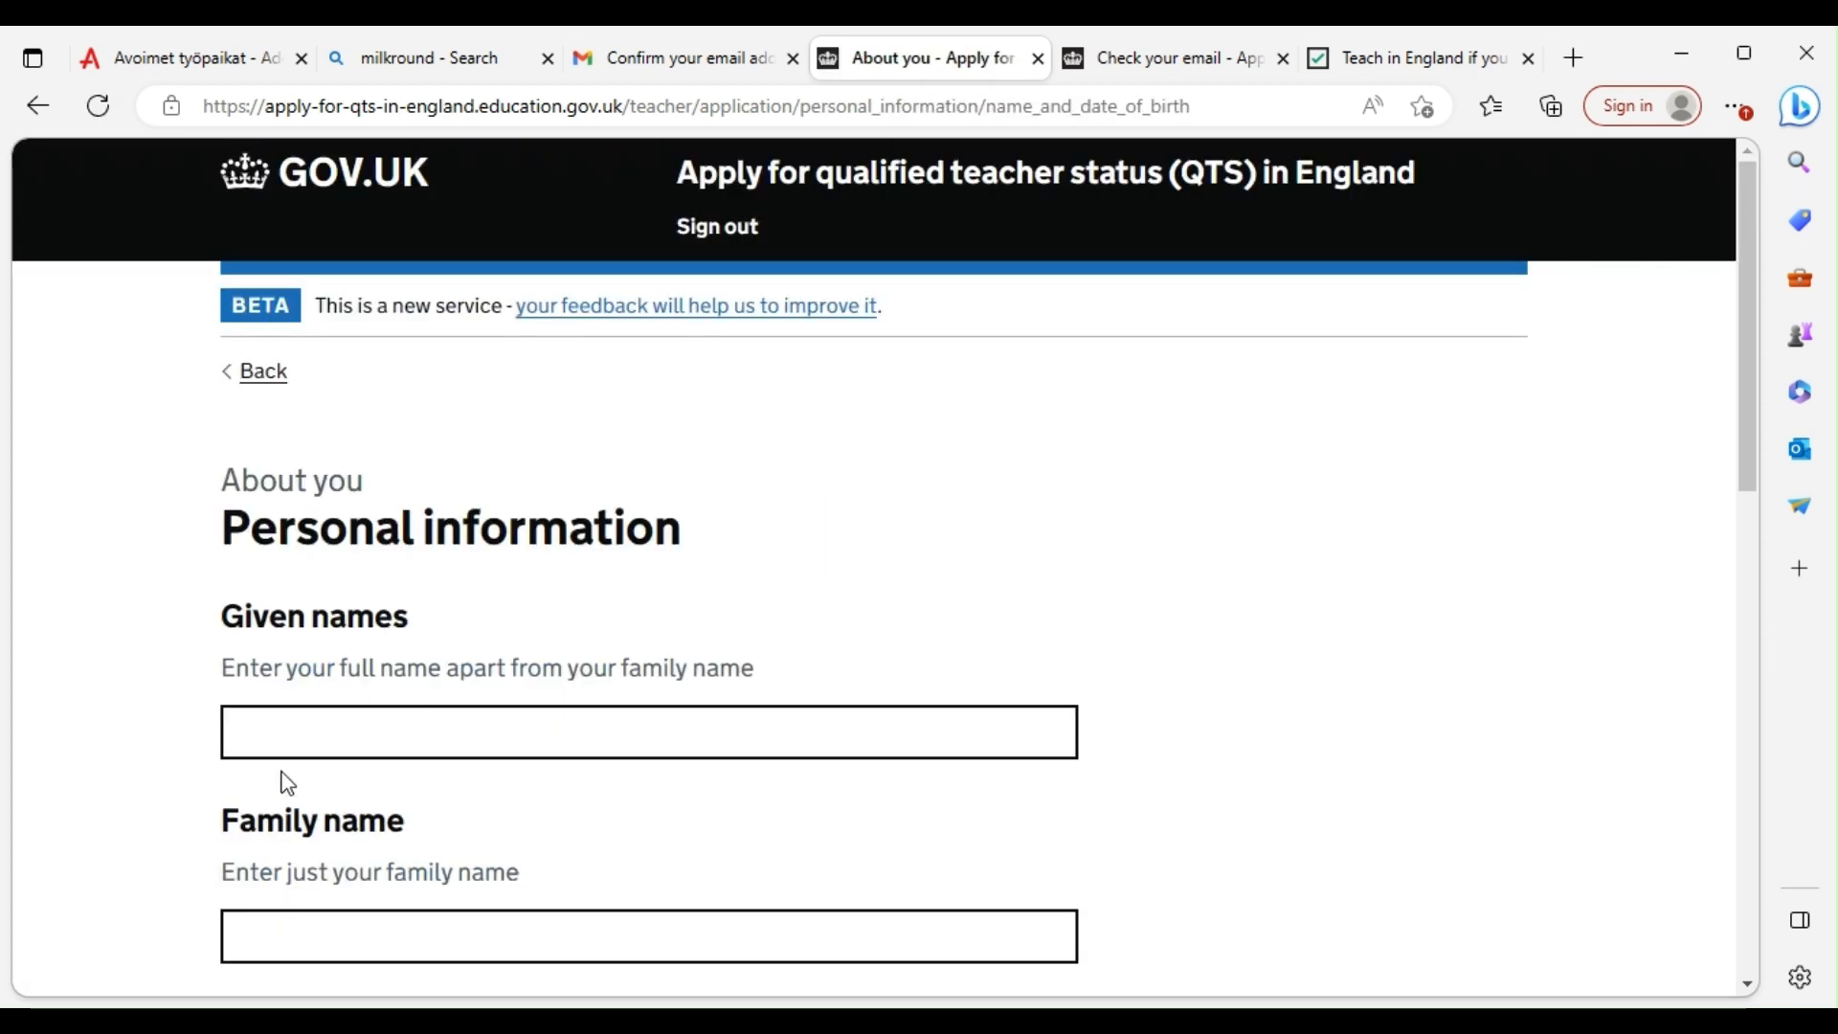
Fill in the applicant's given names and family name, using a saved suggestion for the surname
click(289, 737)
scroll(382, 575, down, 1)
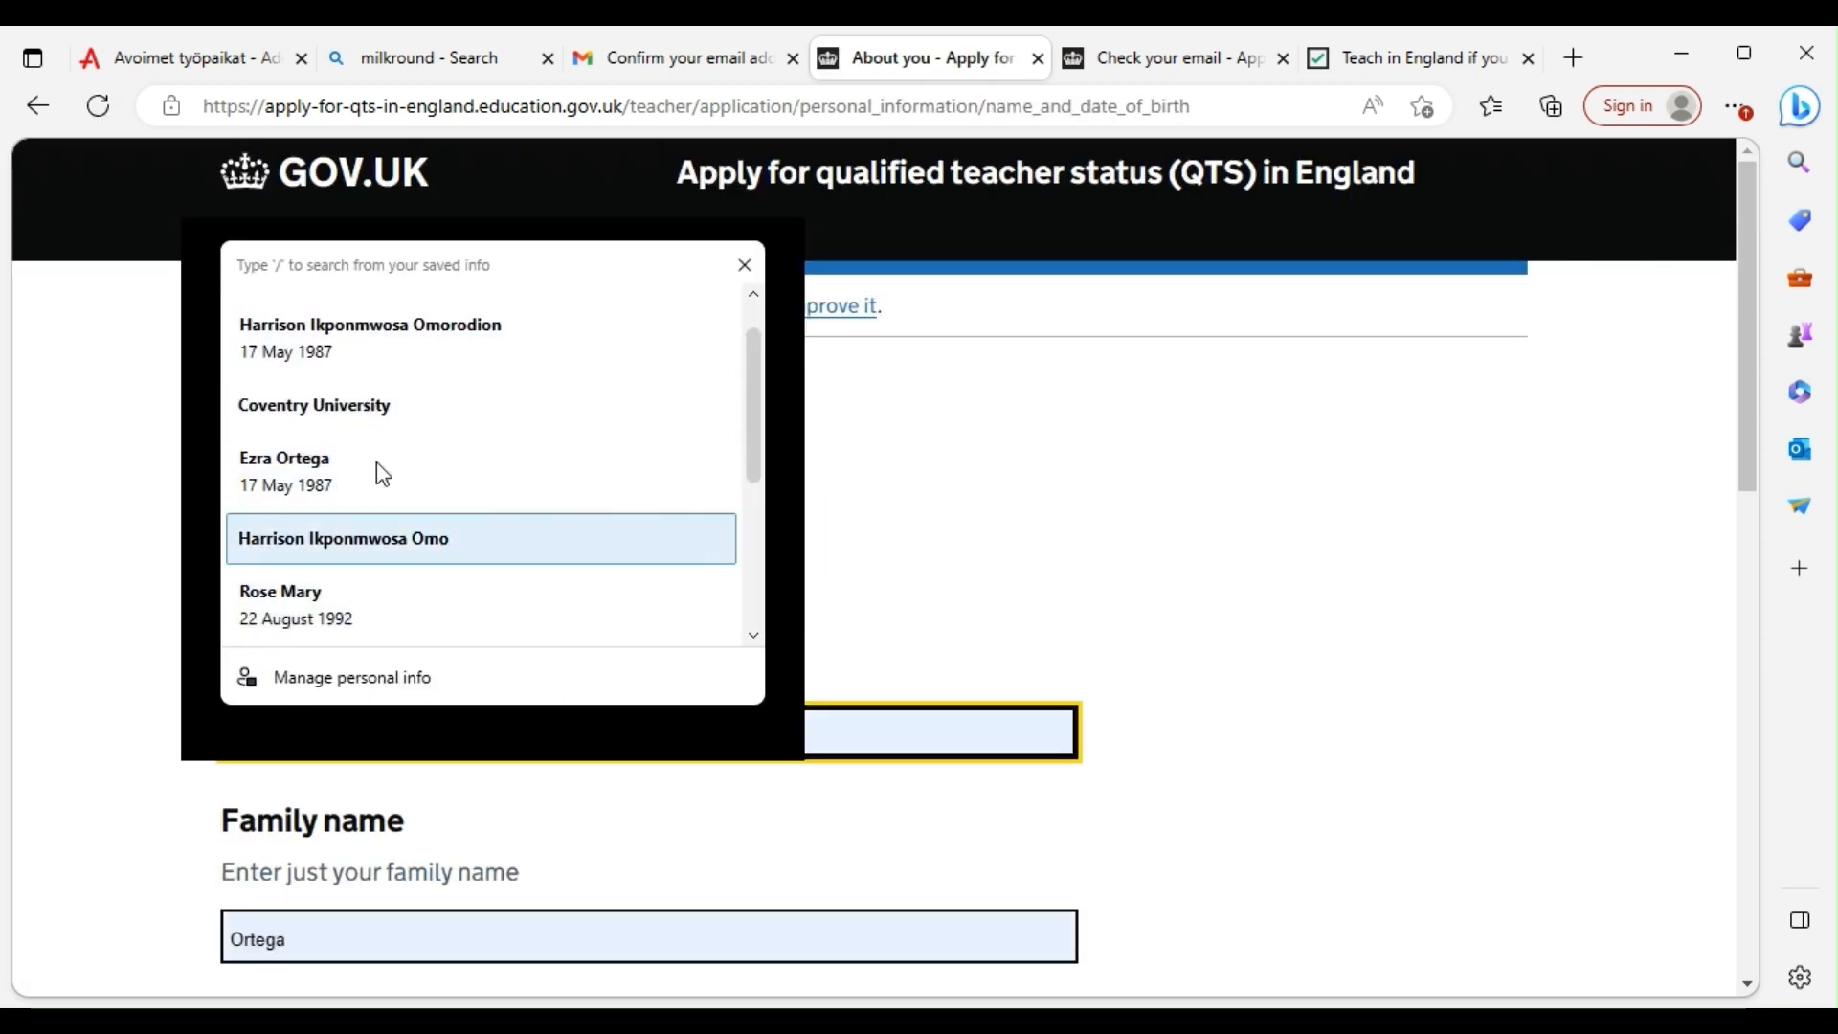
click(312, 740)
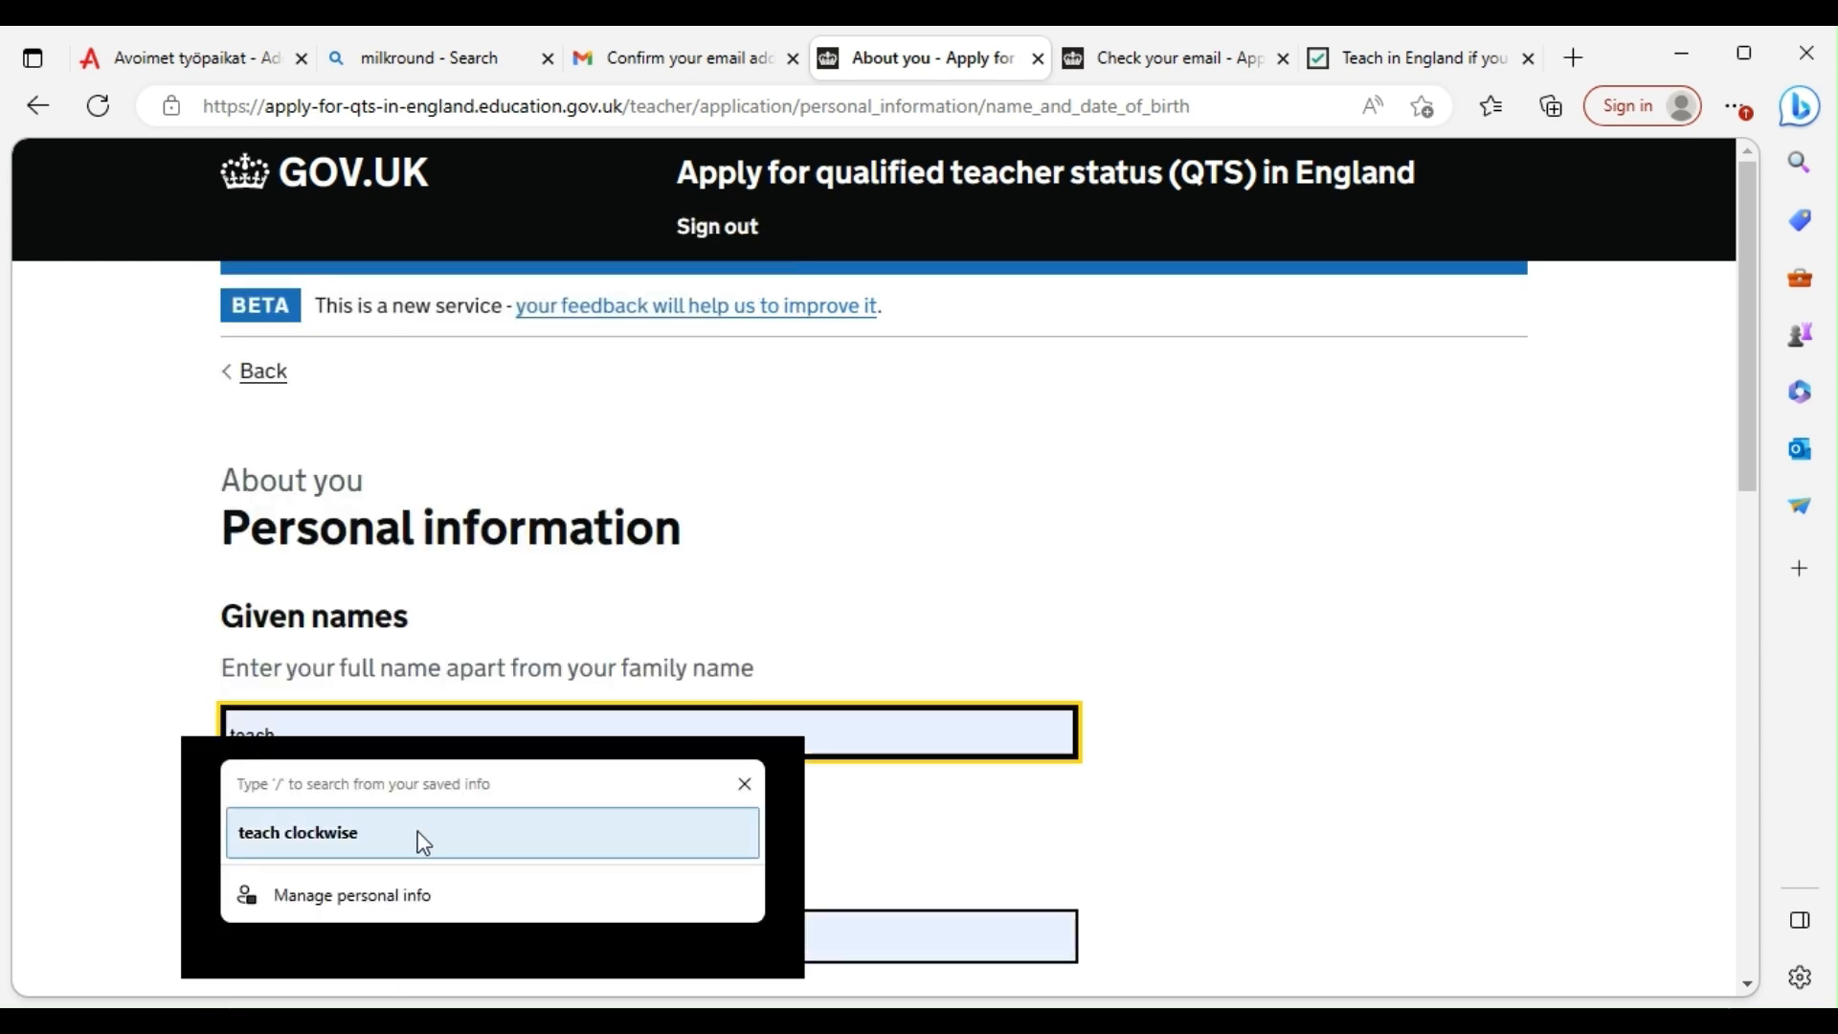
key(Tab)
scroll(525, 829, down, 1)
click(445, 807)
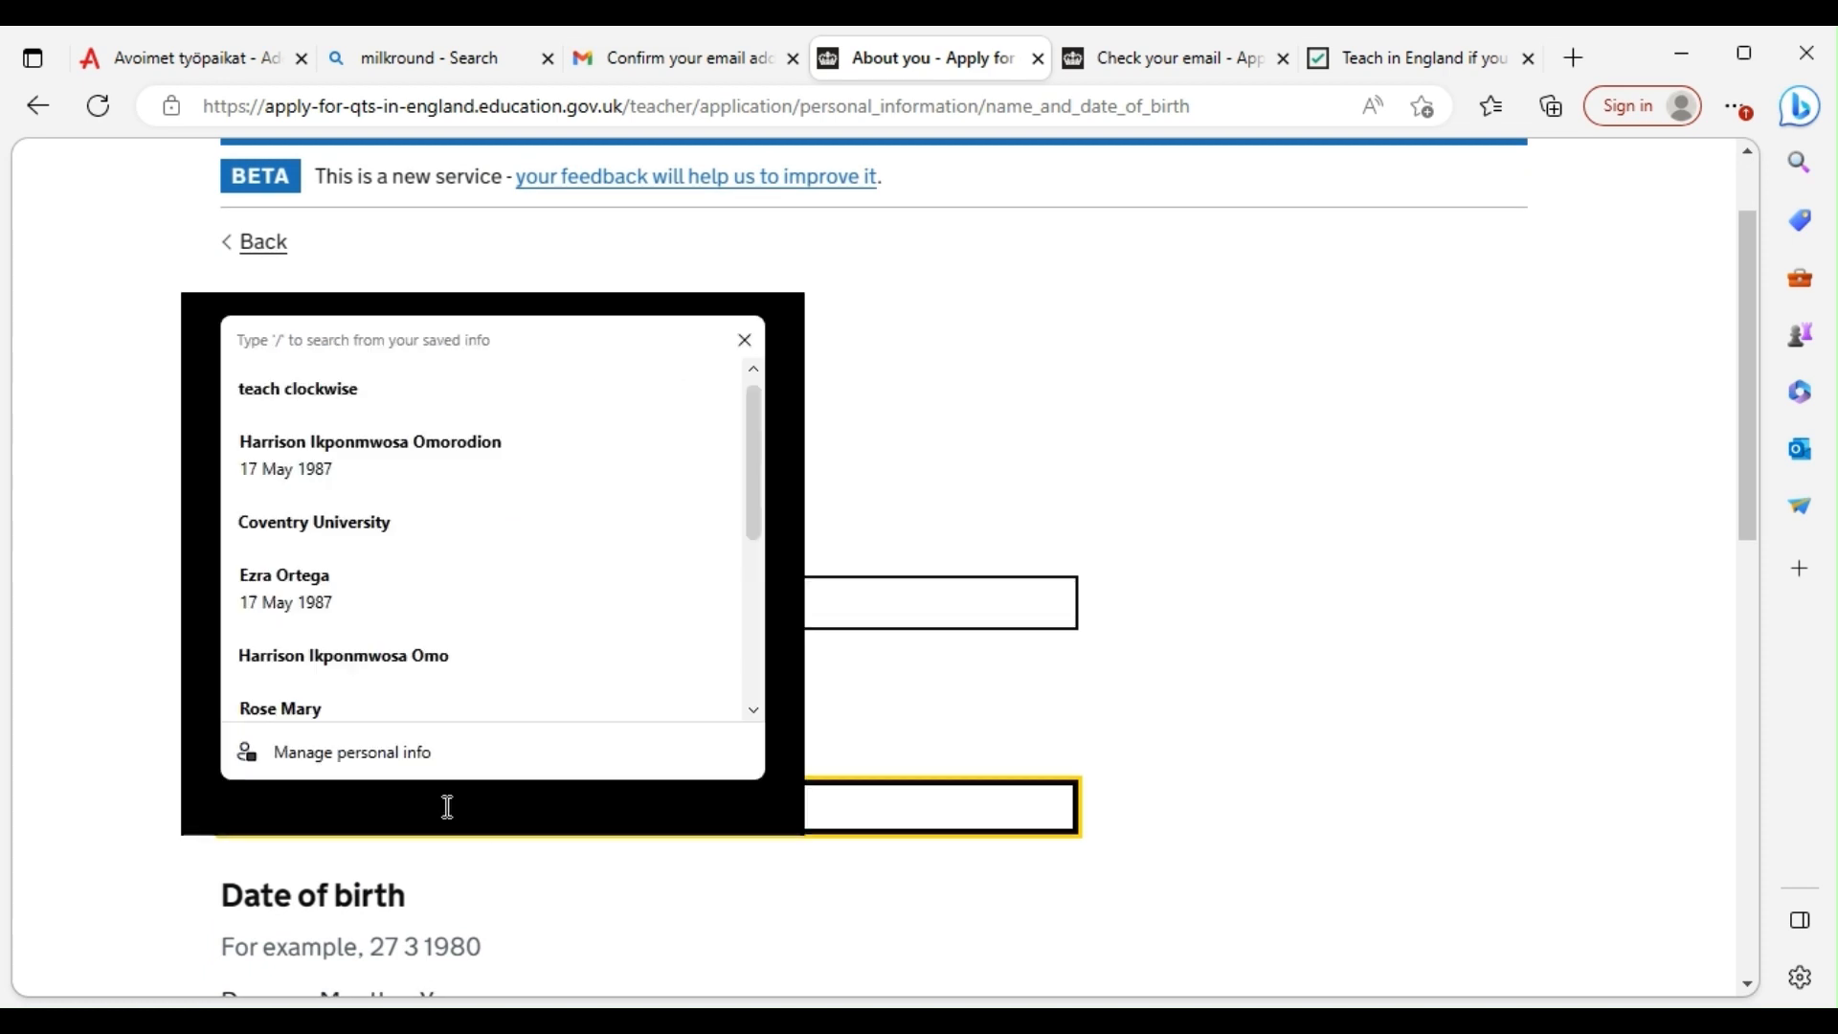
text(clo)
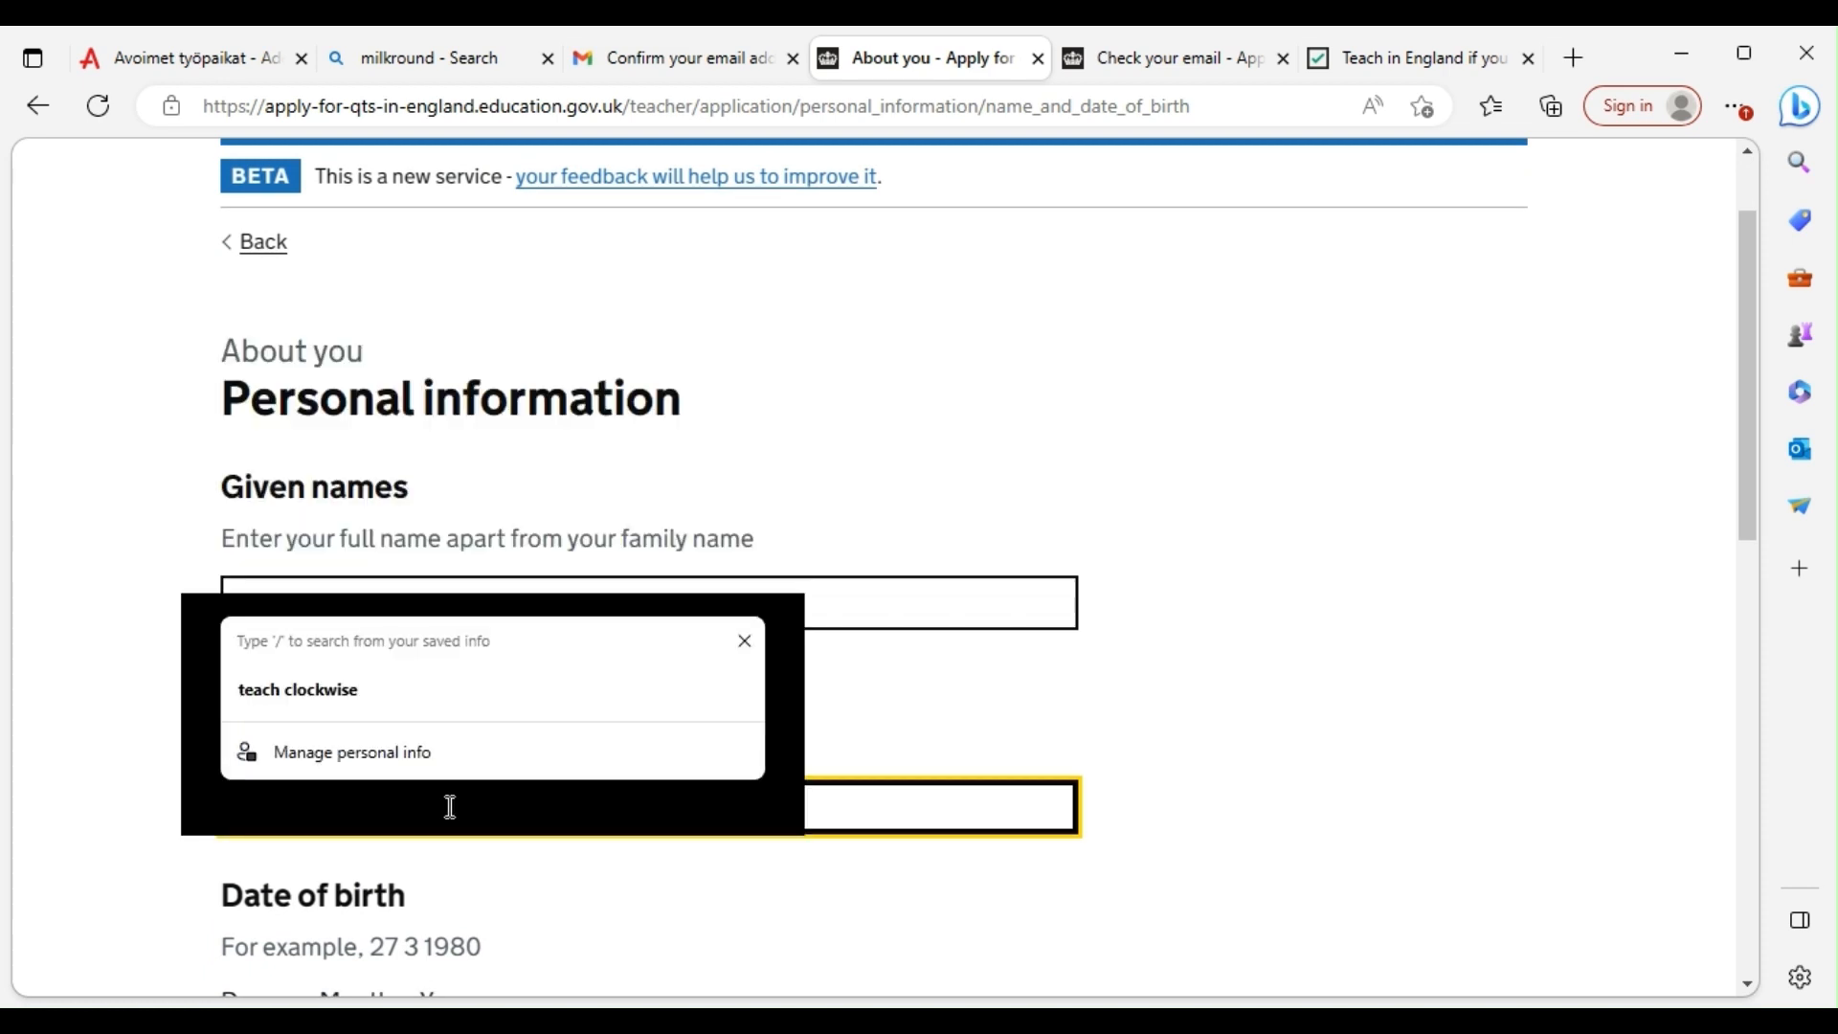
click(577, 881)
scroll(562, 776, down, 3)
click(237, 676)
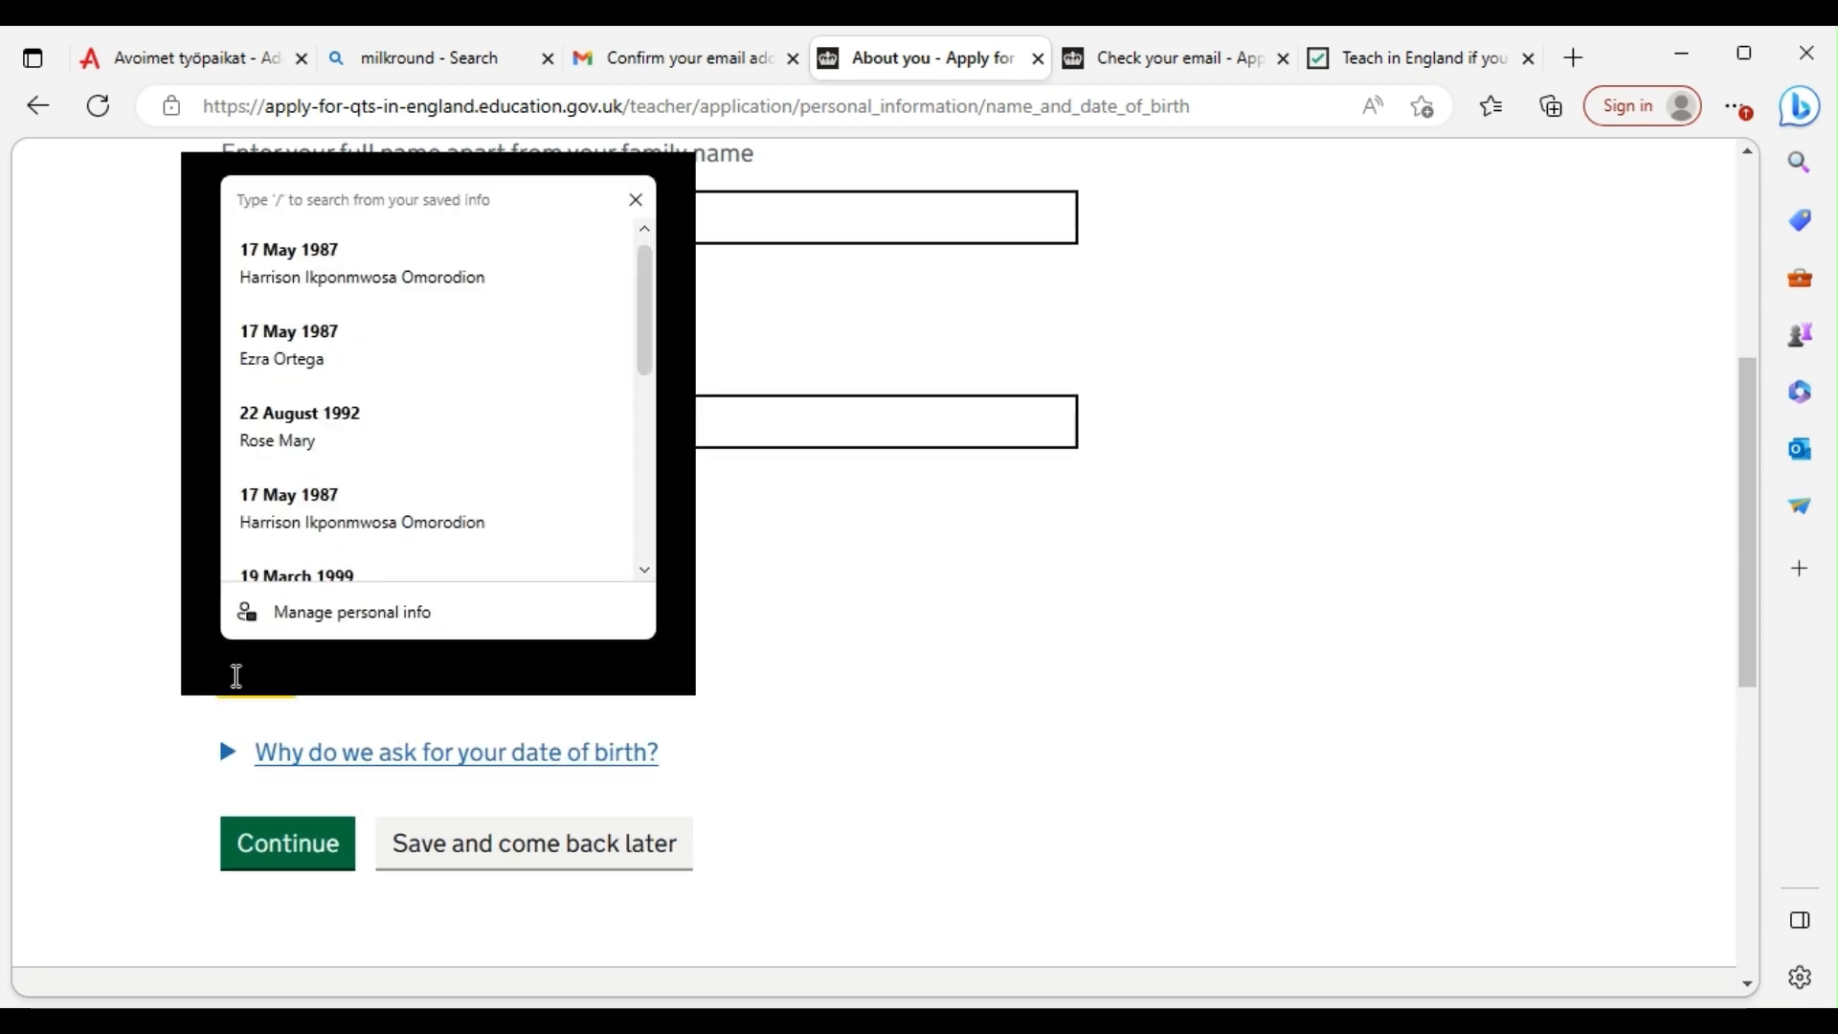
text(18)
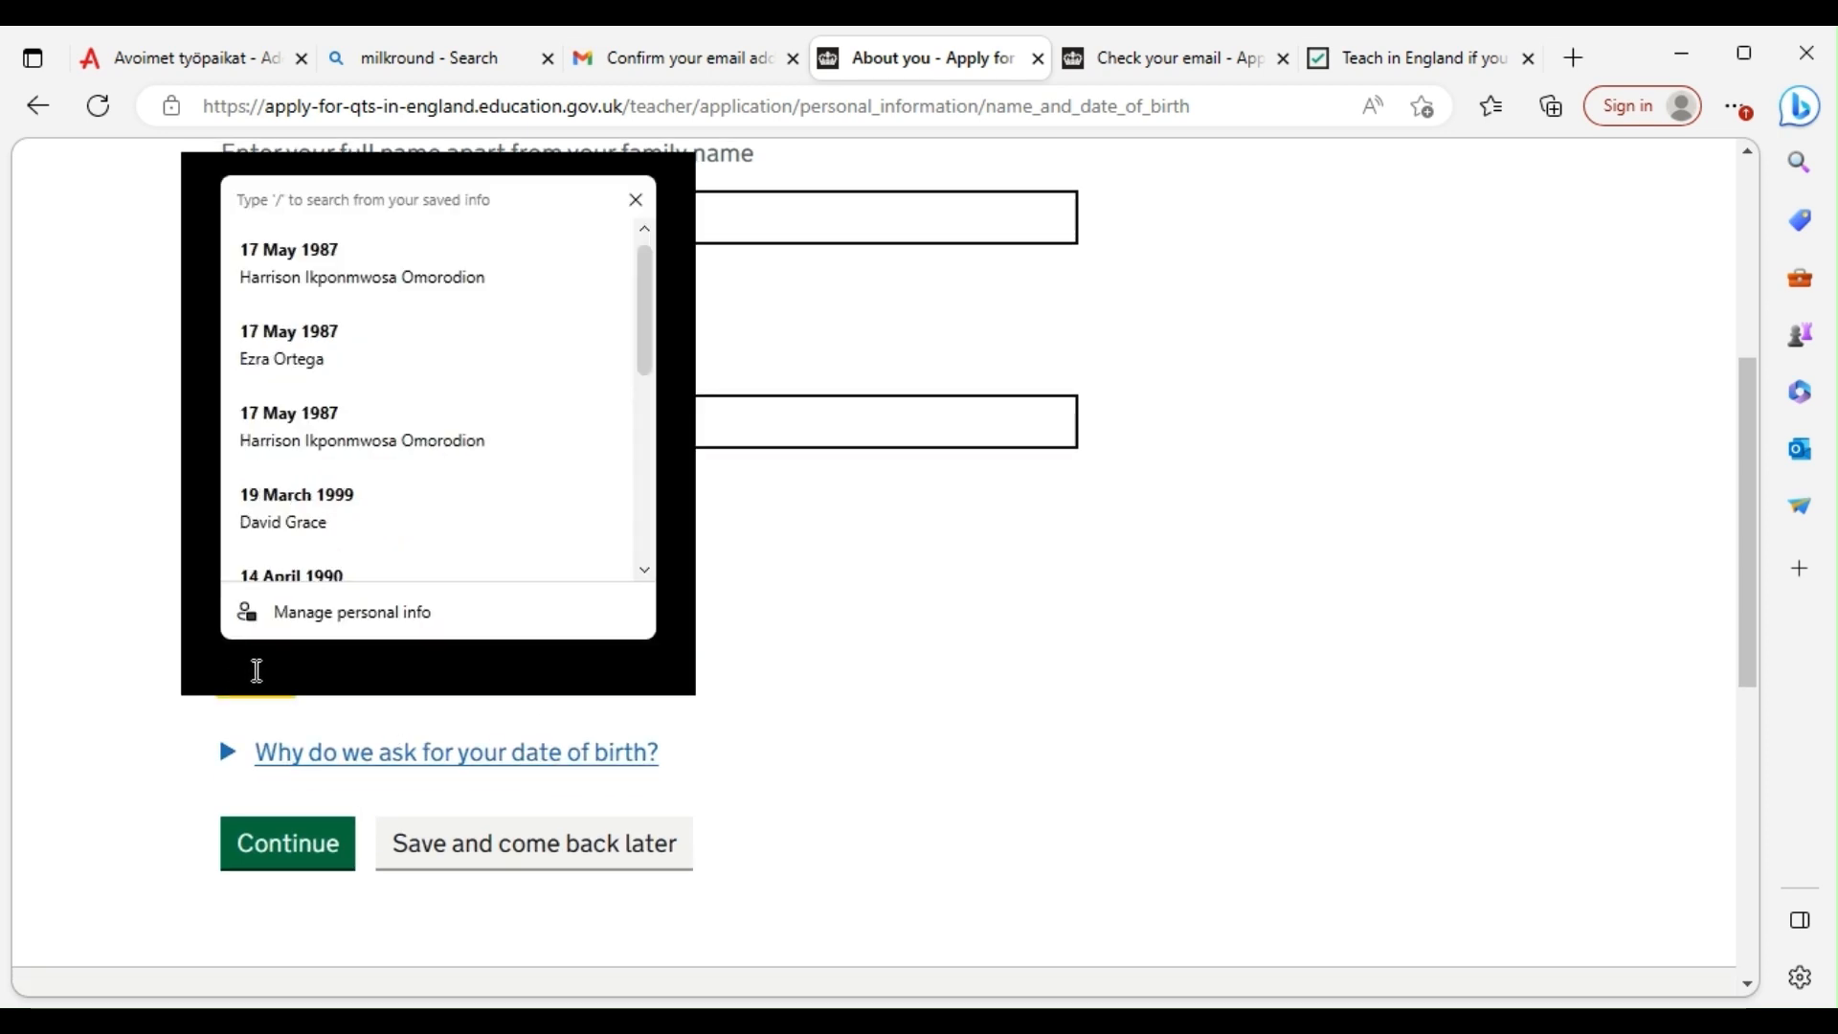
click(348, 668)
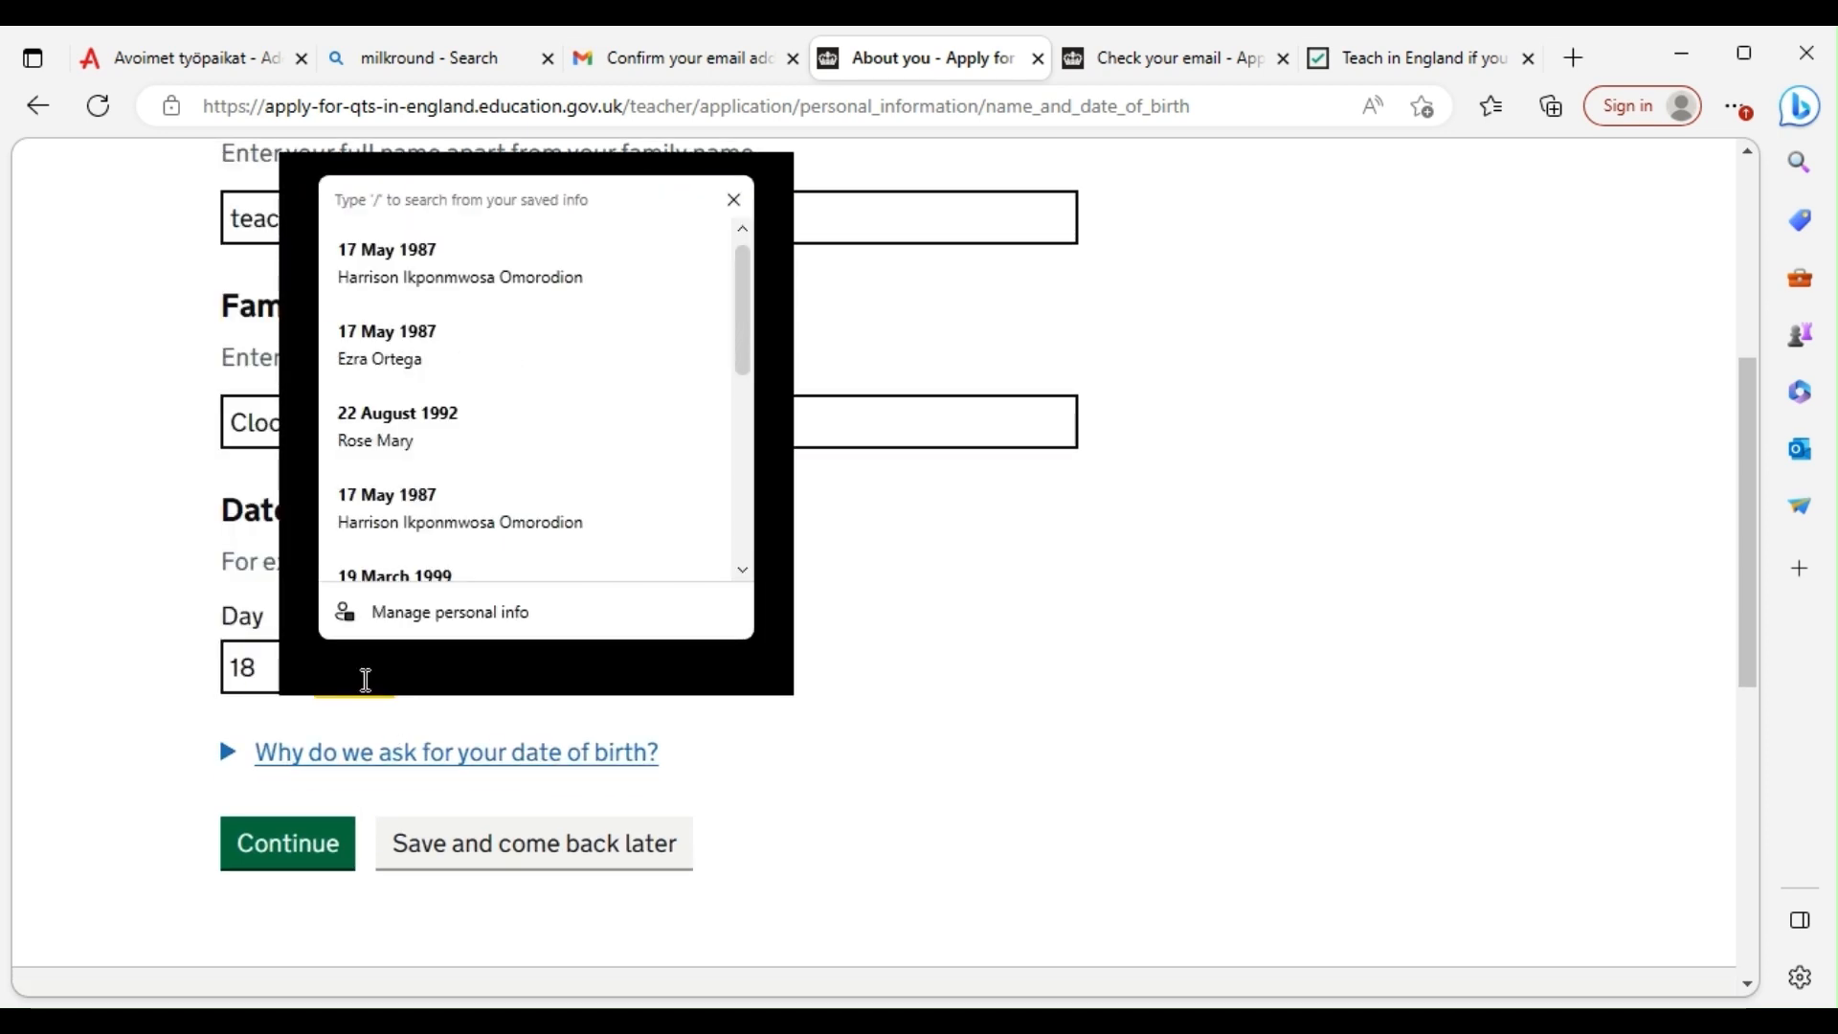
text(09)
click(443, 683)
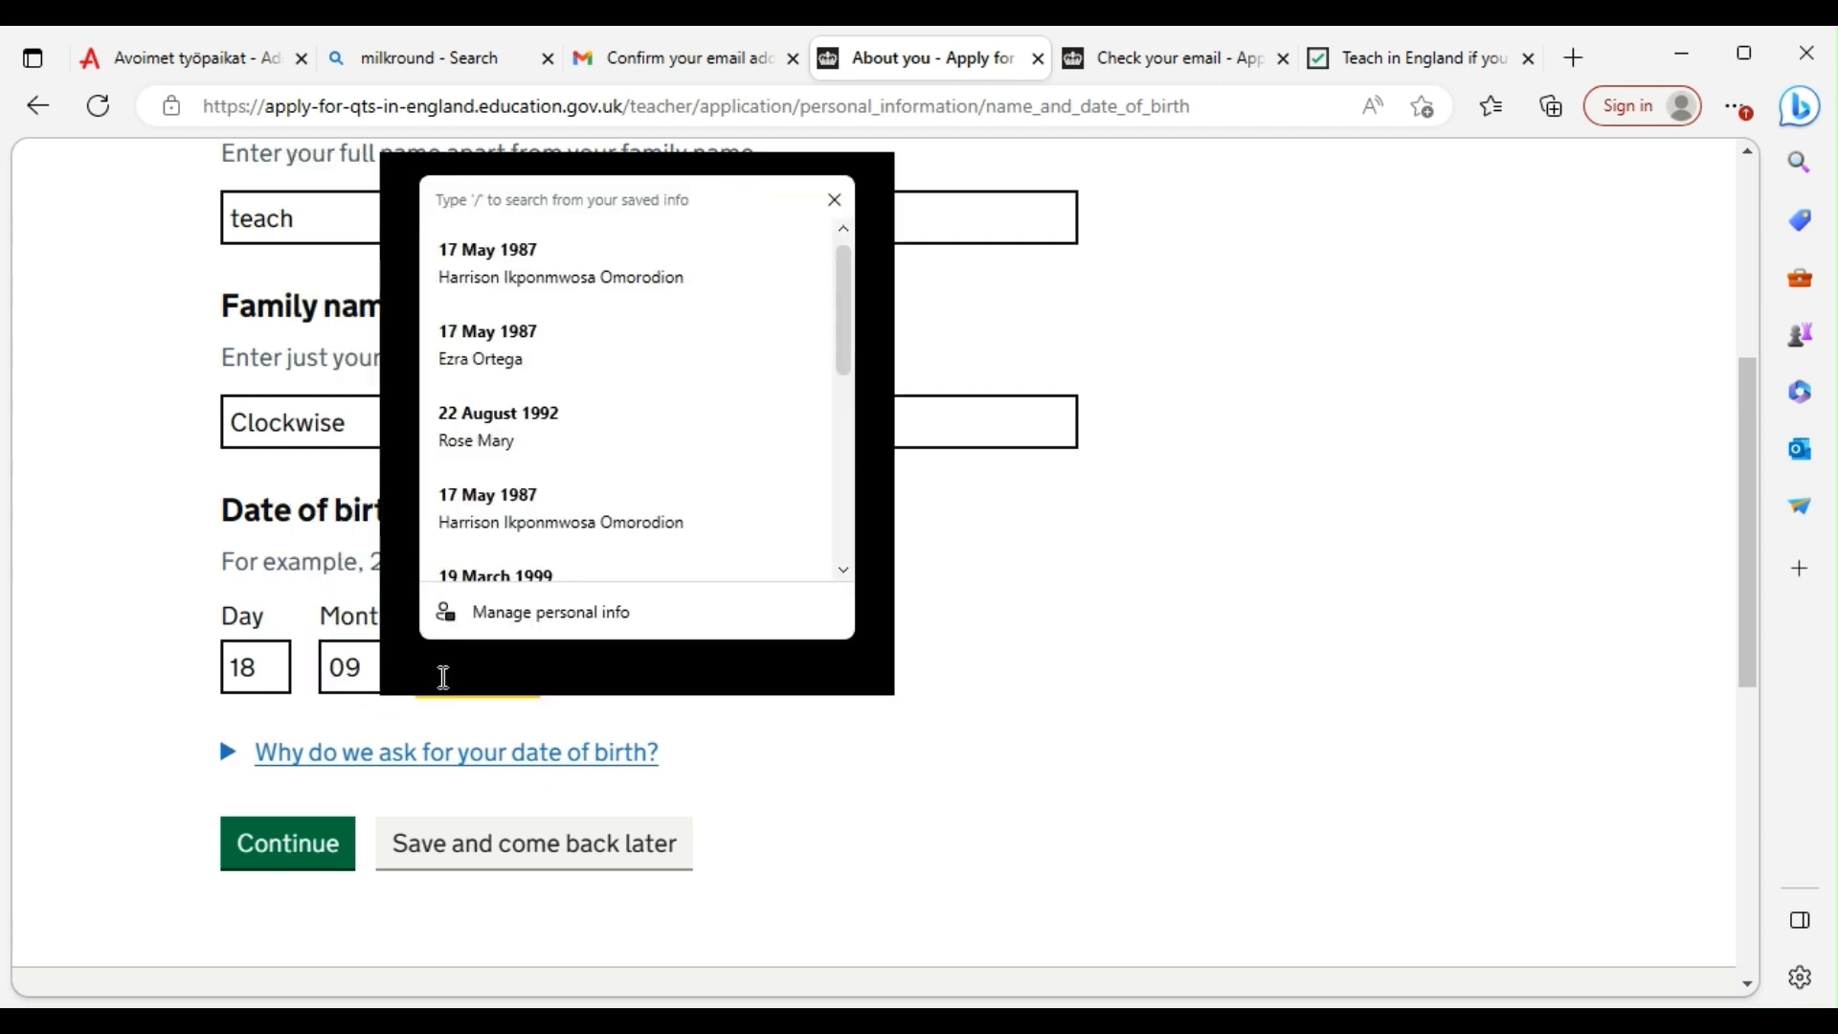
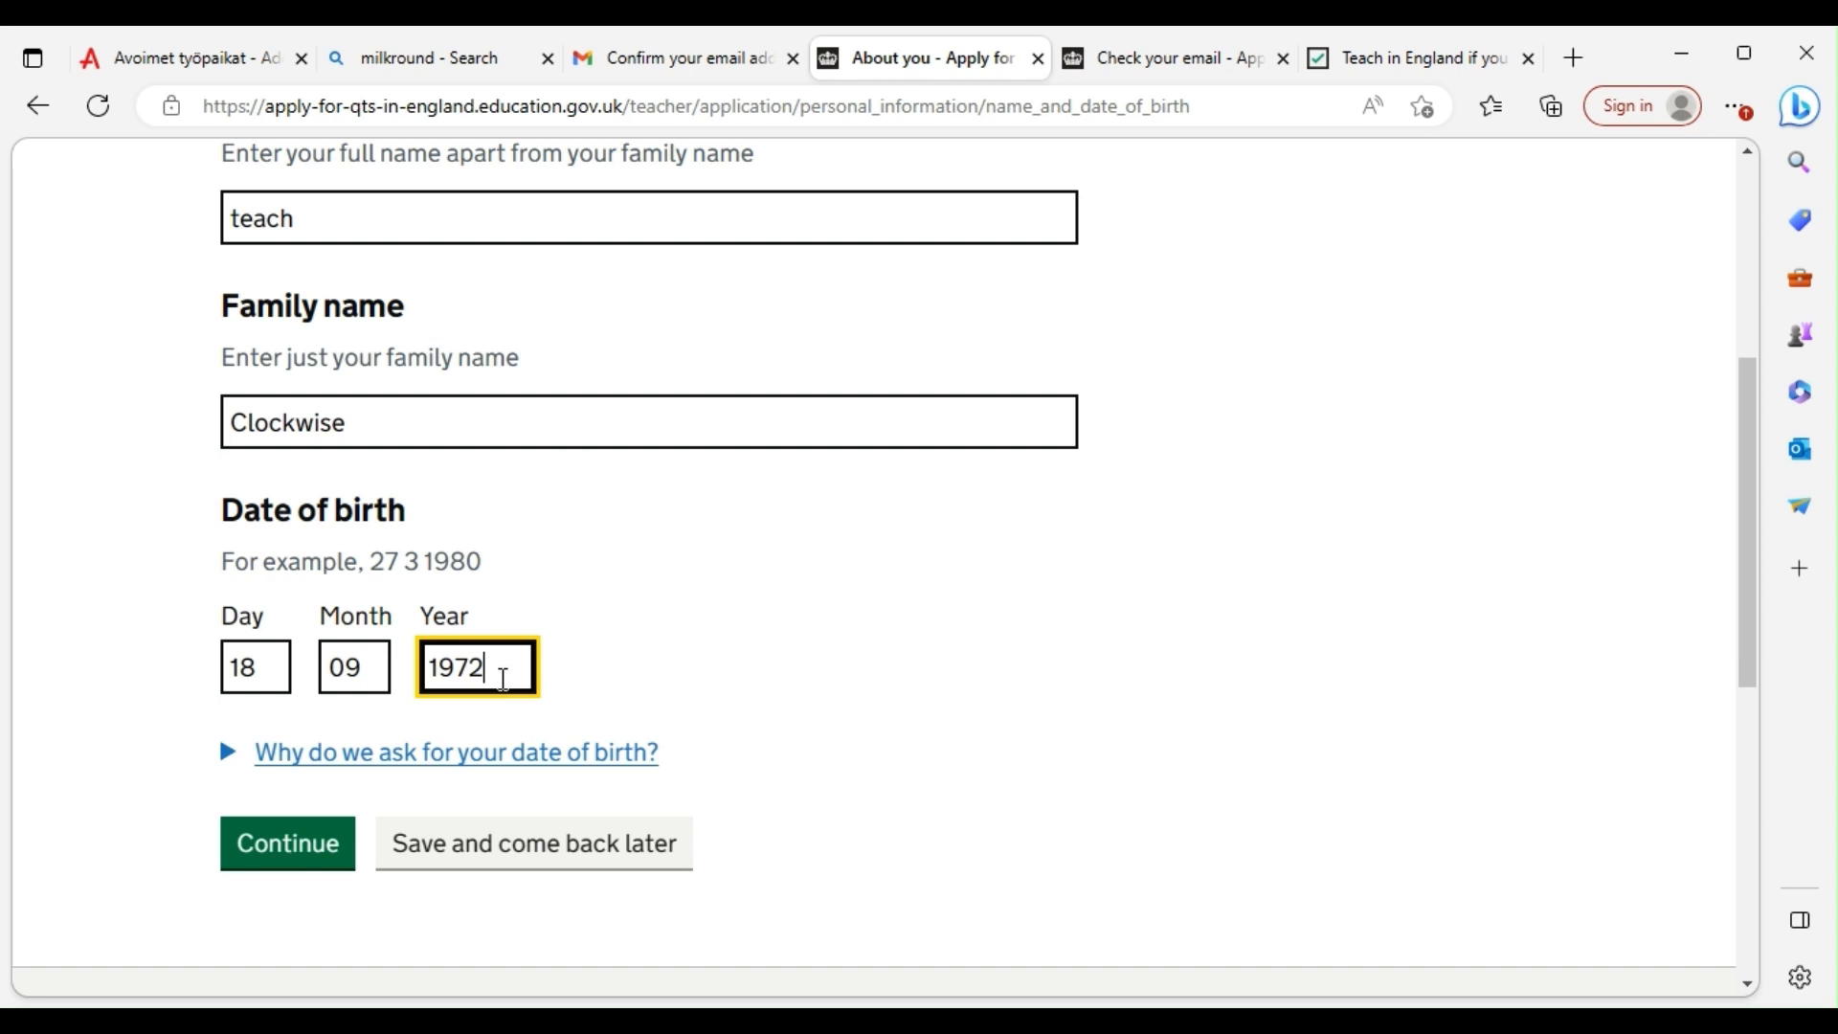
click(503, 679)
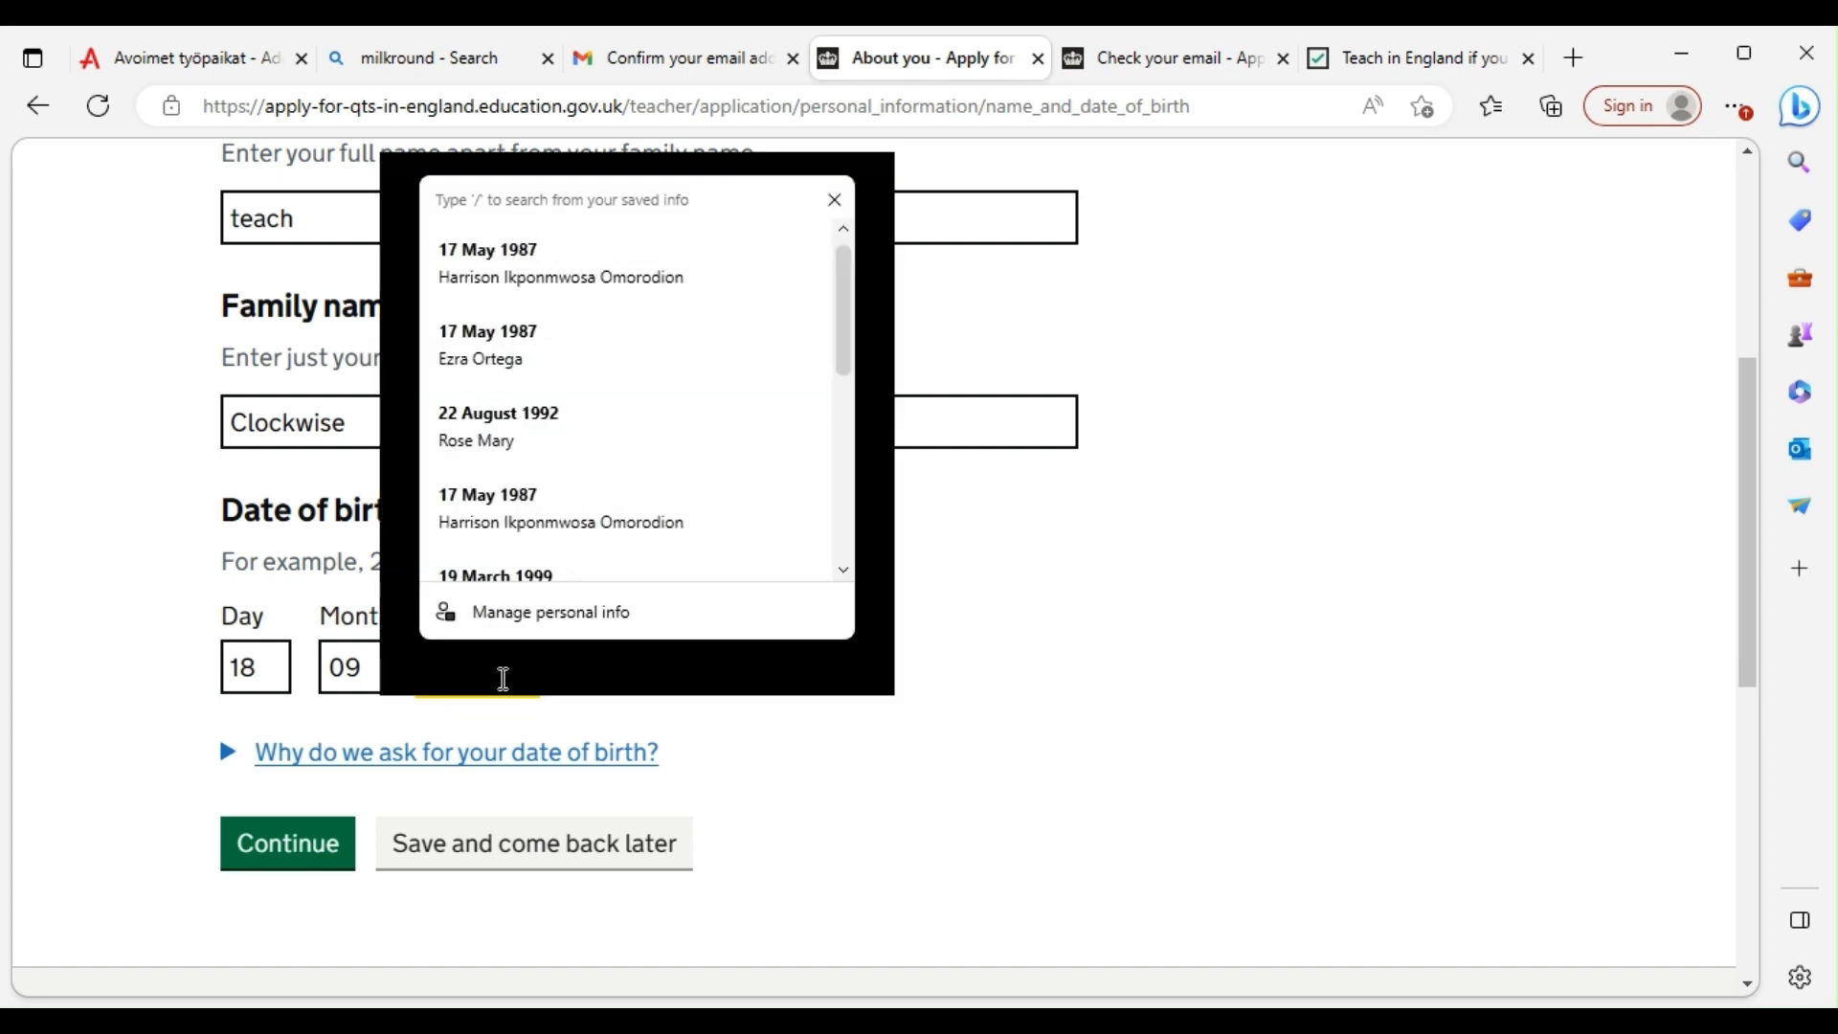
text(0)
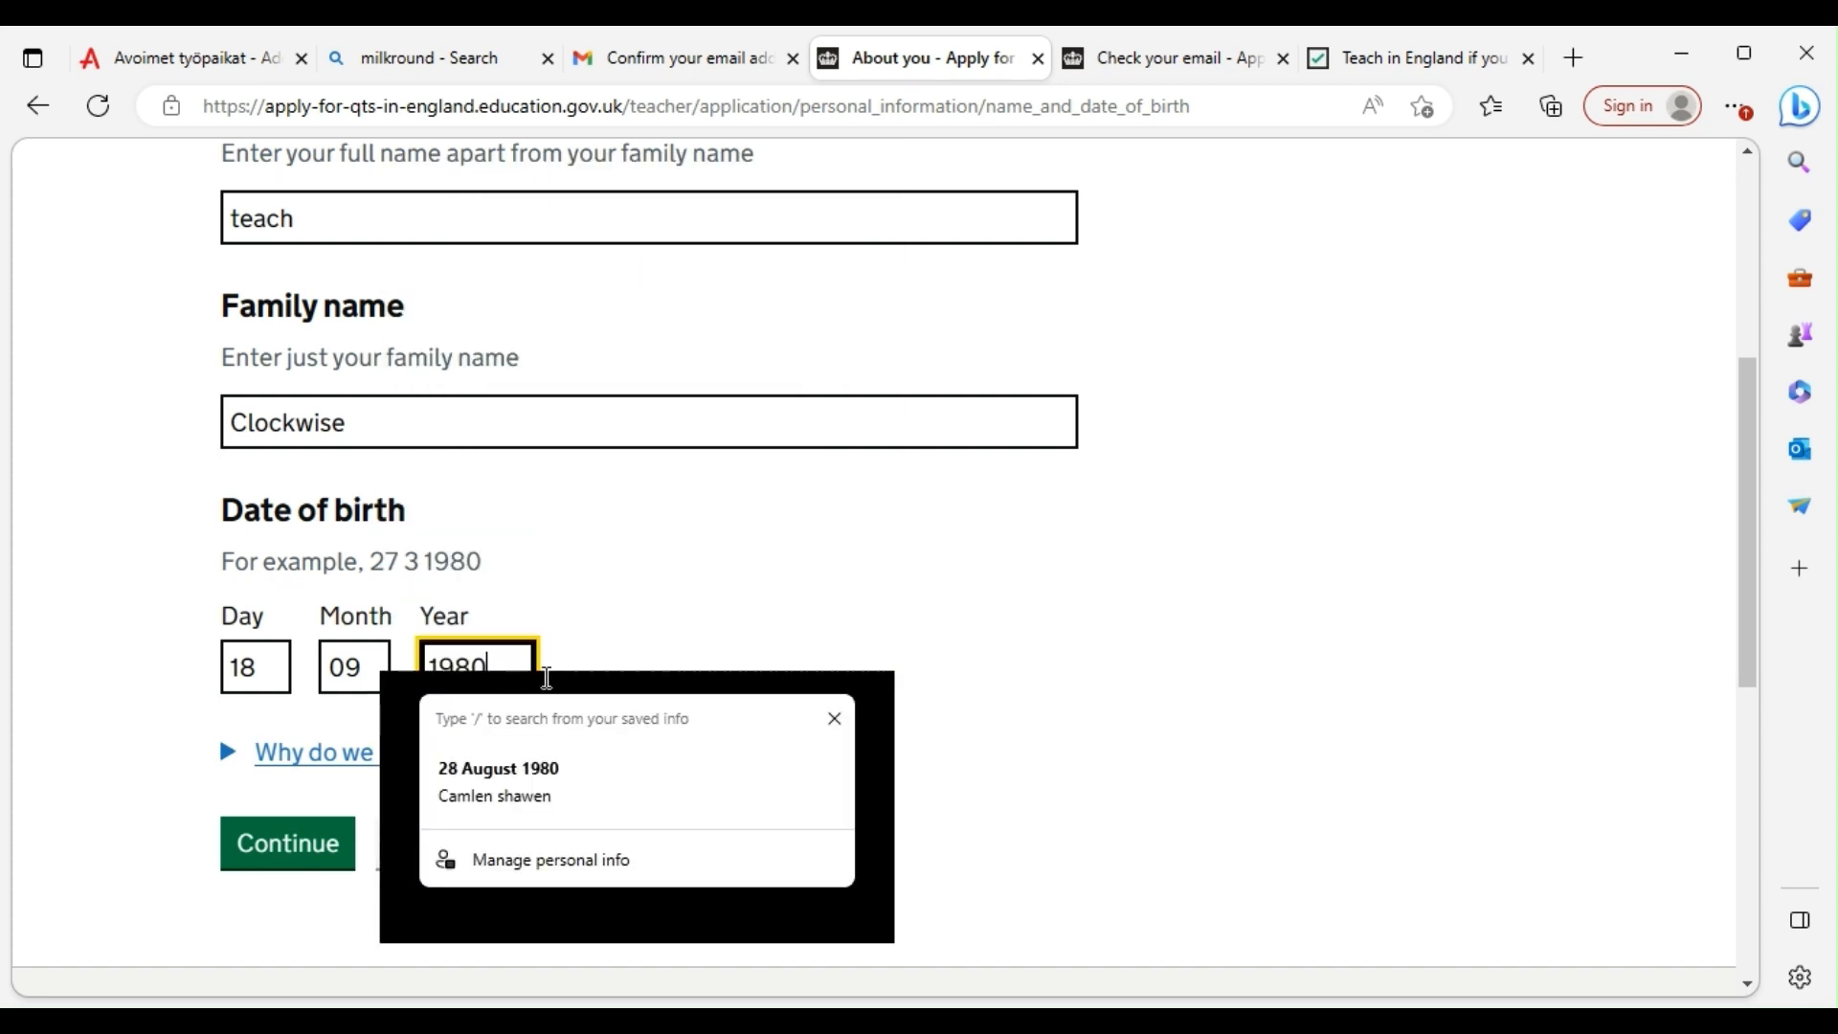
click(821, 663)
scroll(387, 760, down, 1)
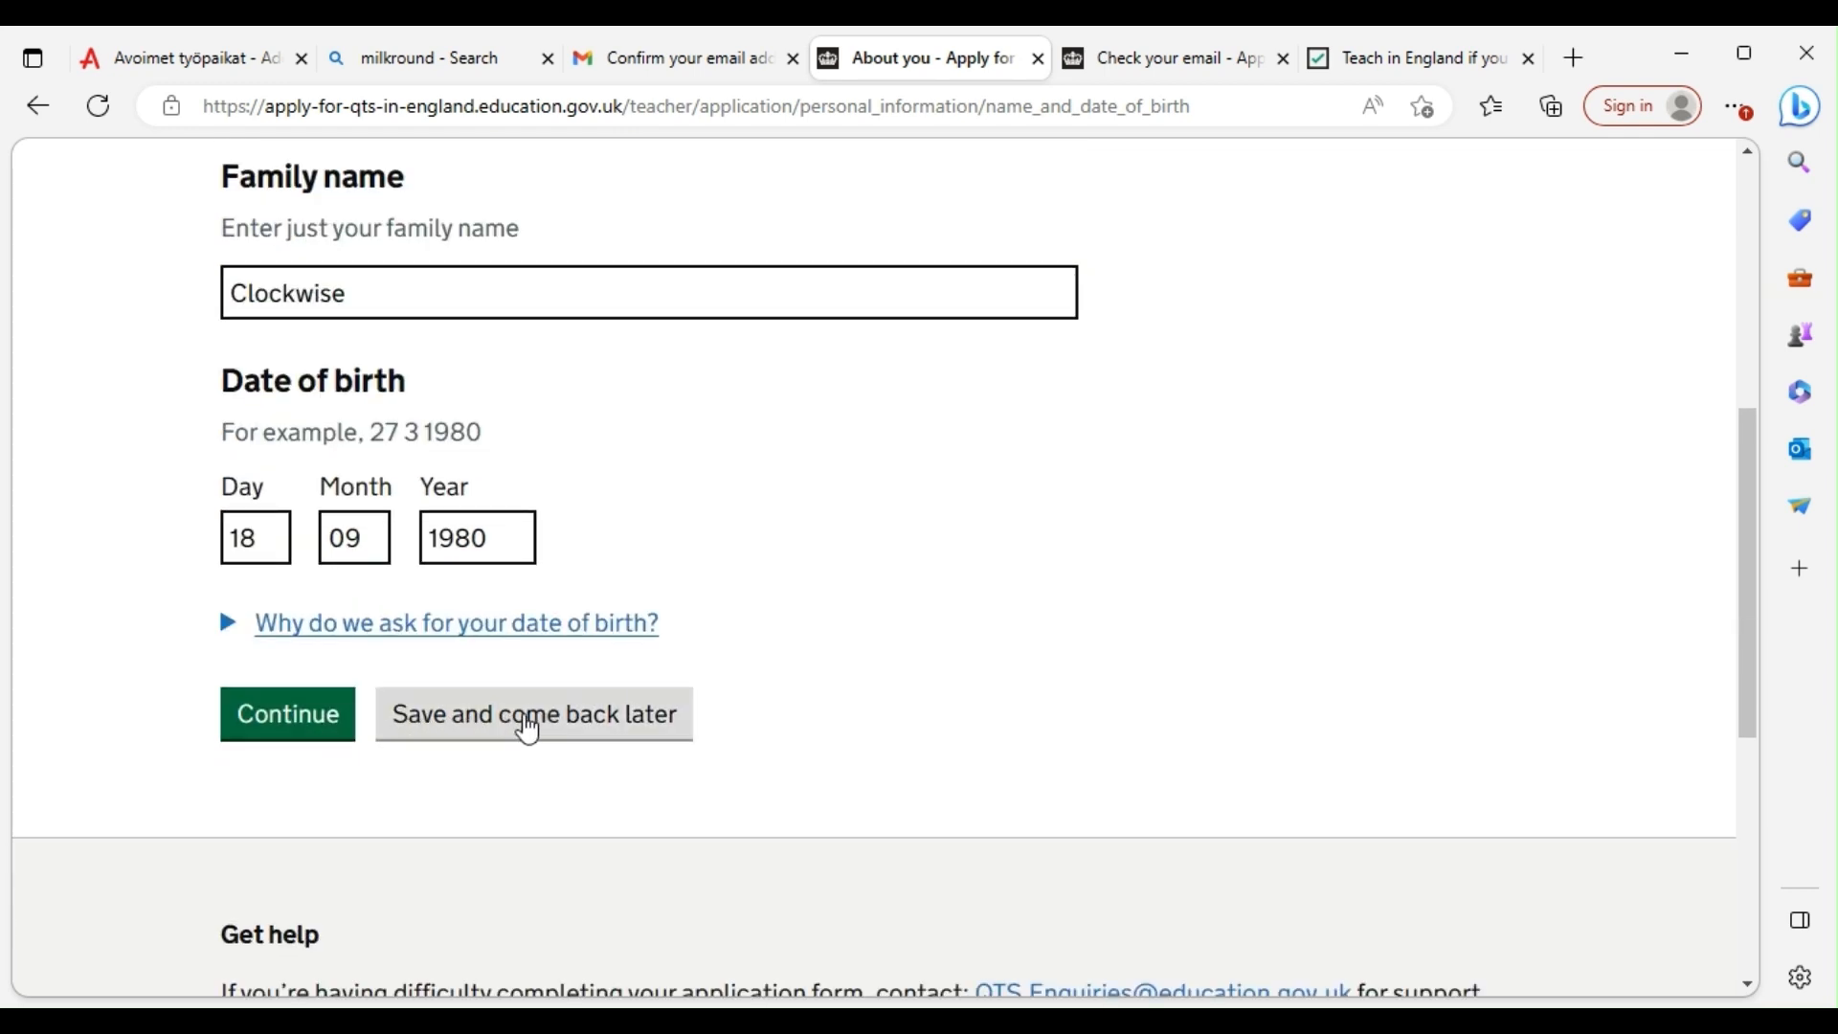
click(313, 735)
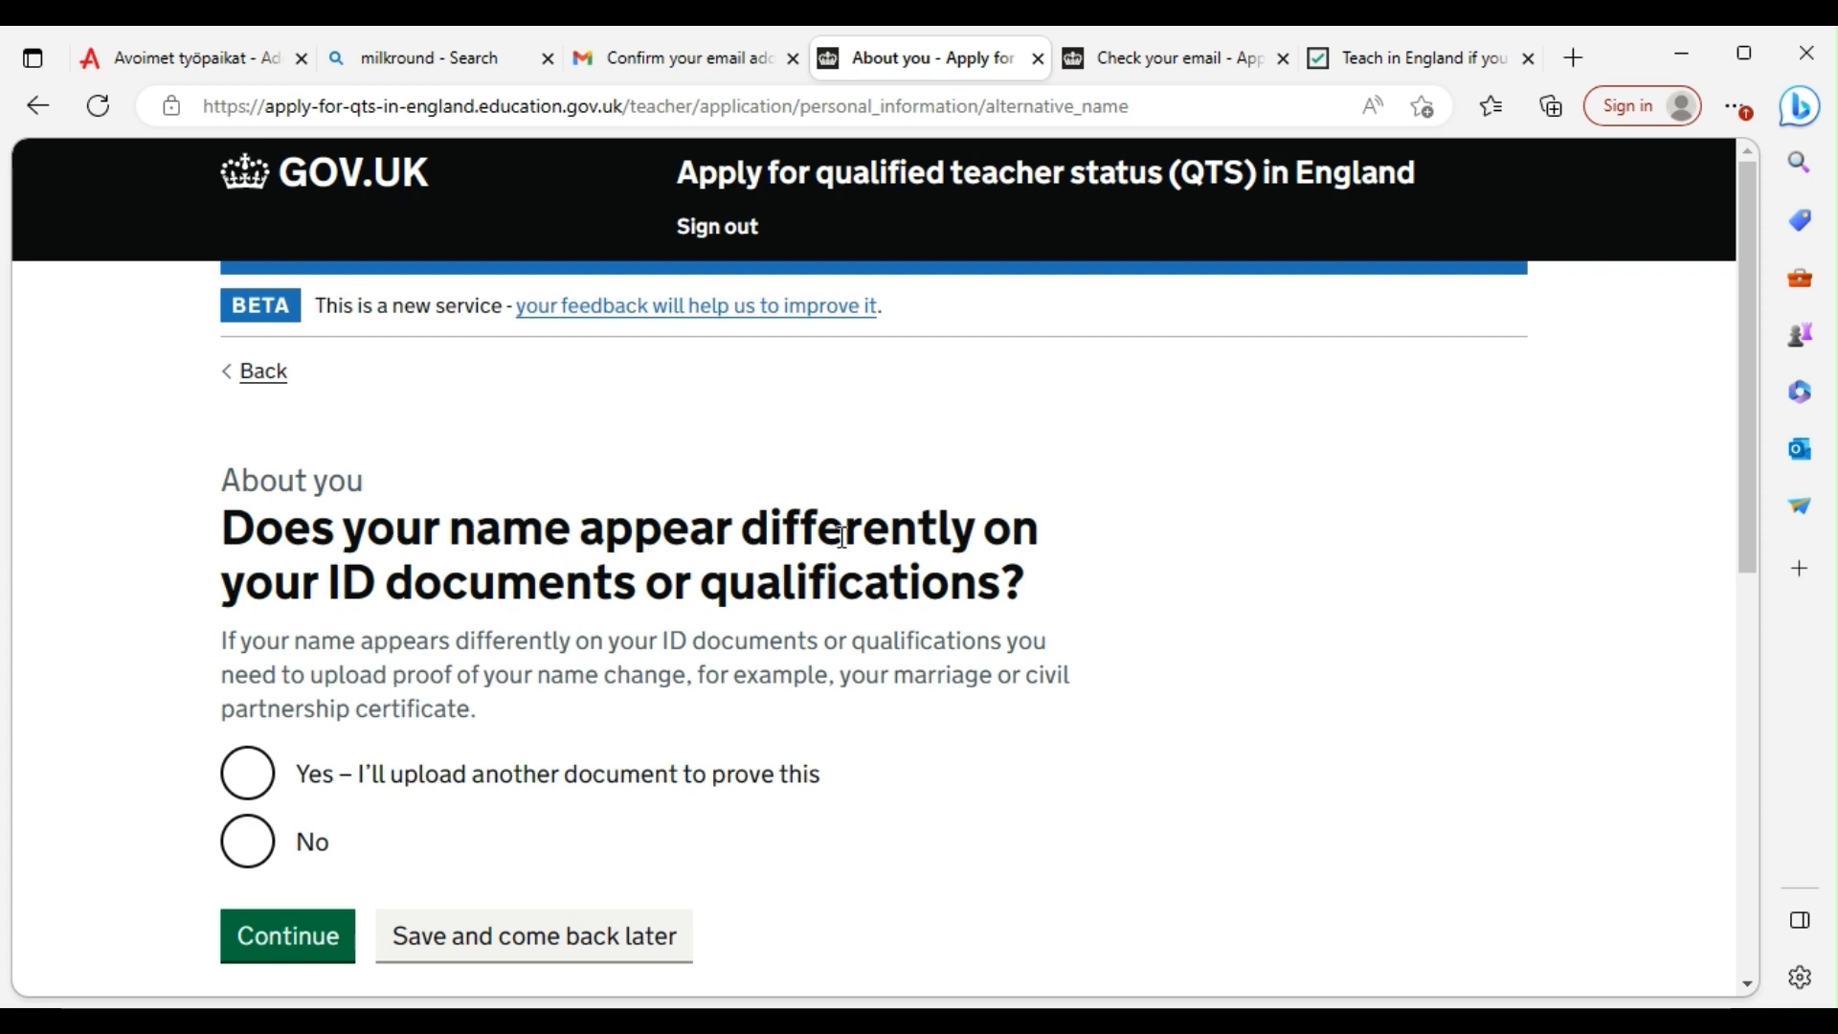
Answer No to the name-difference question, confirm the personal information, and go to identity document upload
scroll(753, 542, down, 2)
click(246, 712)
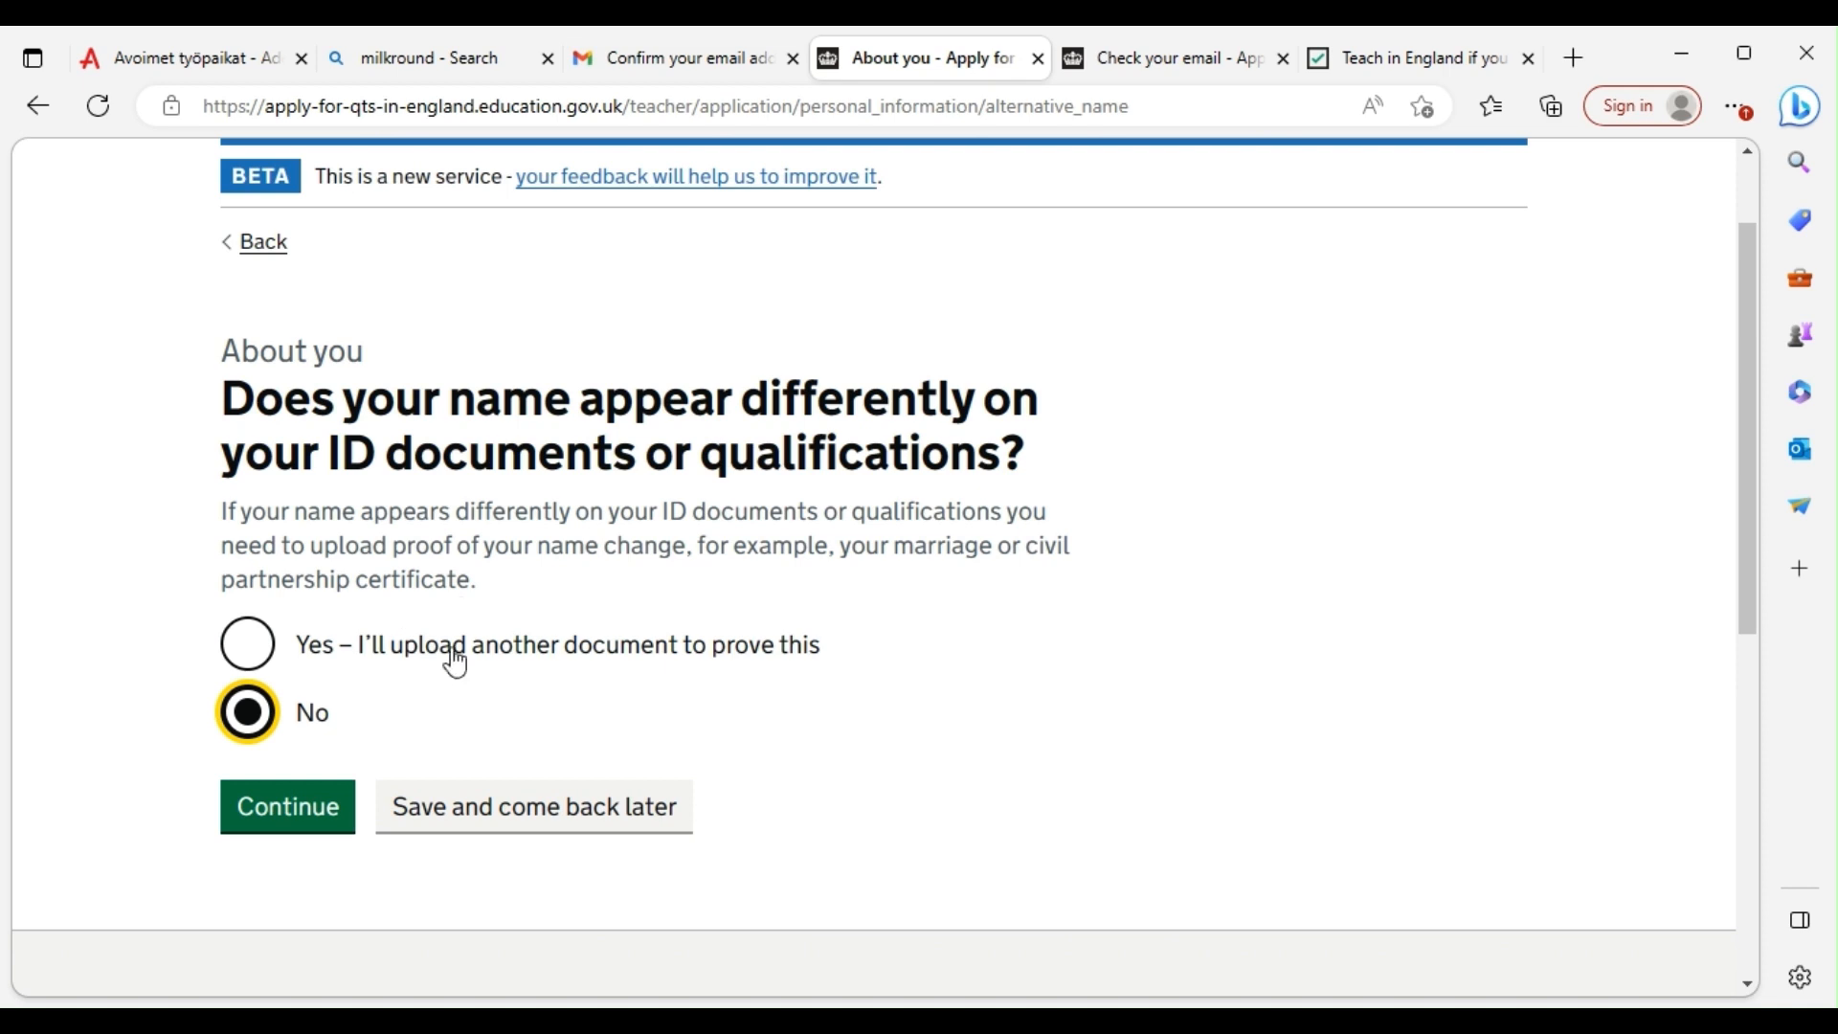
click(295, 822)
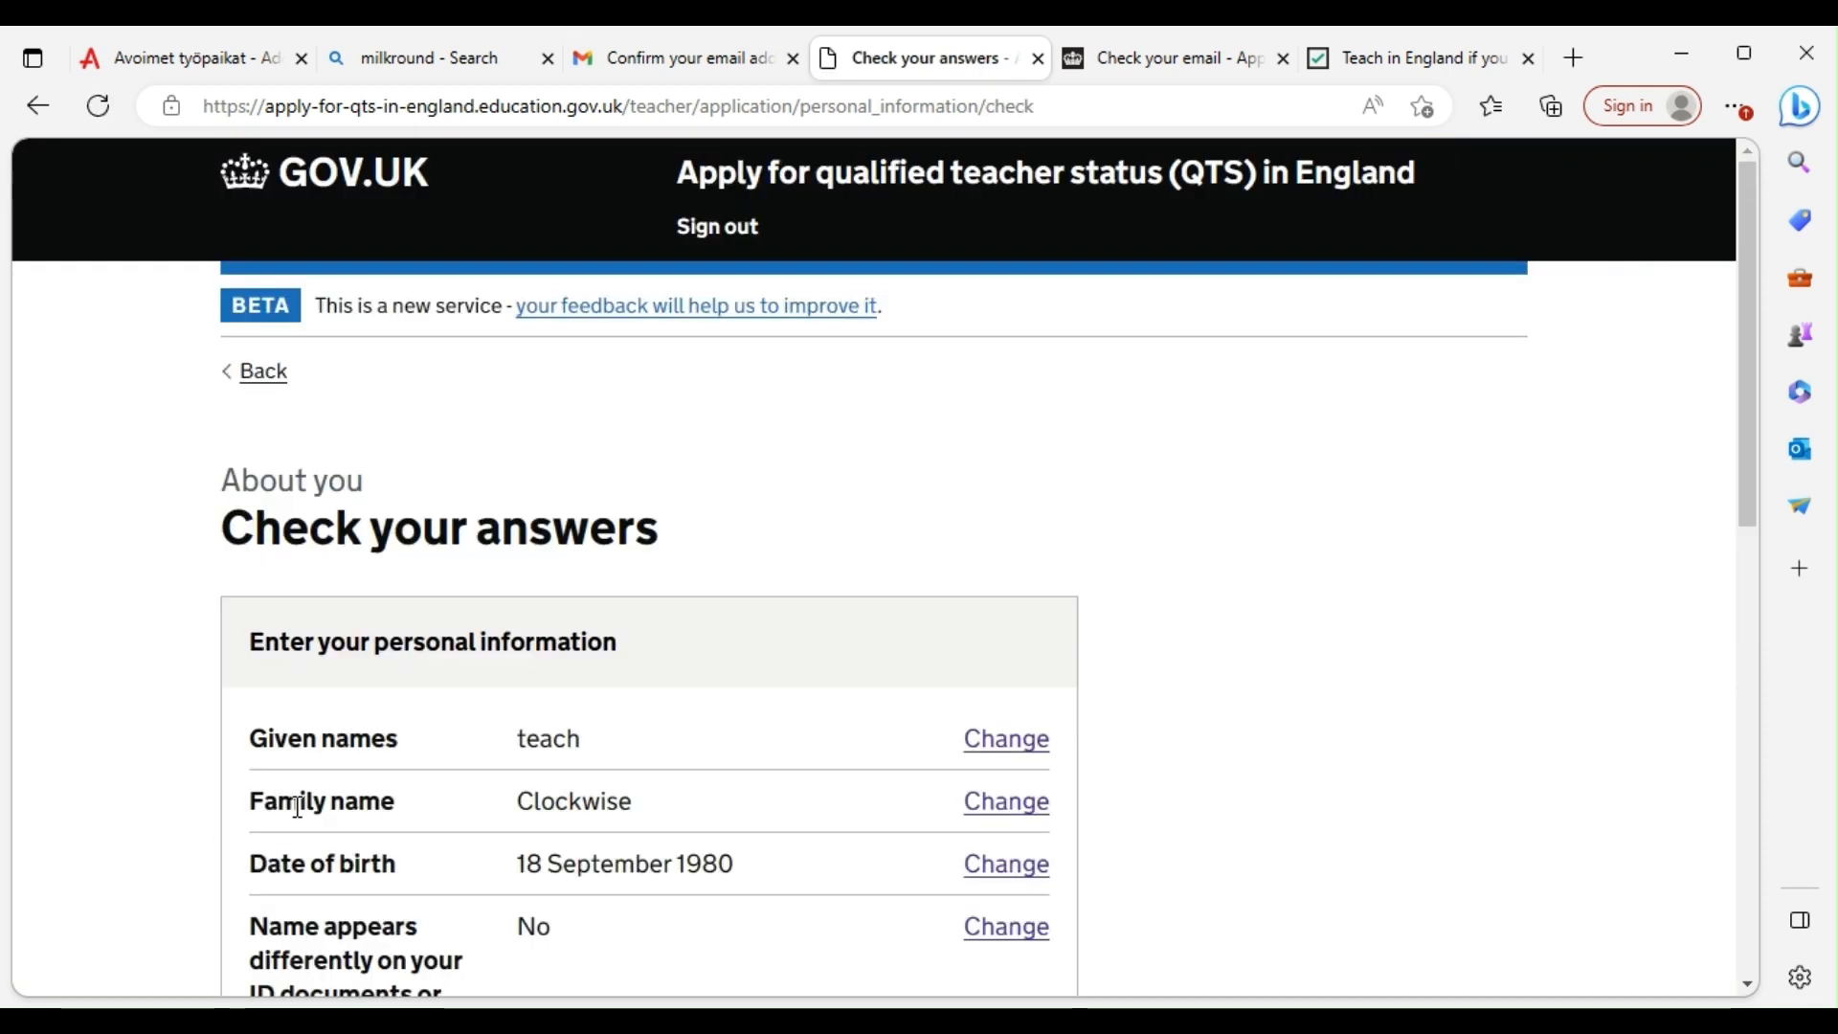
scroll(508, 705, down, 4)
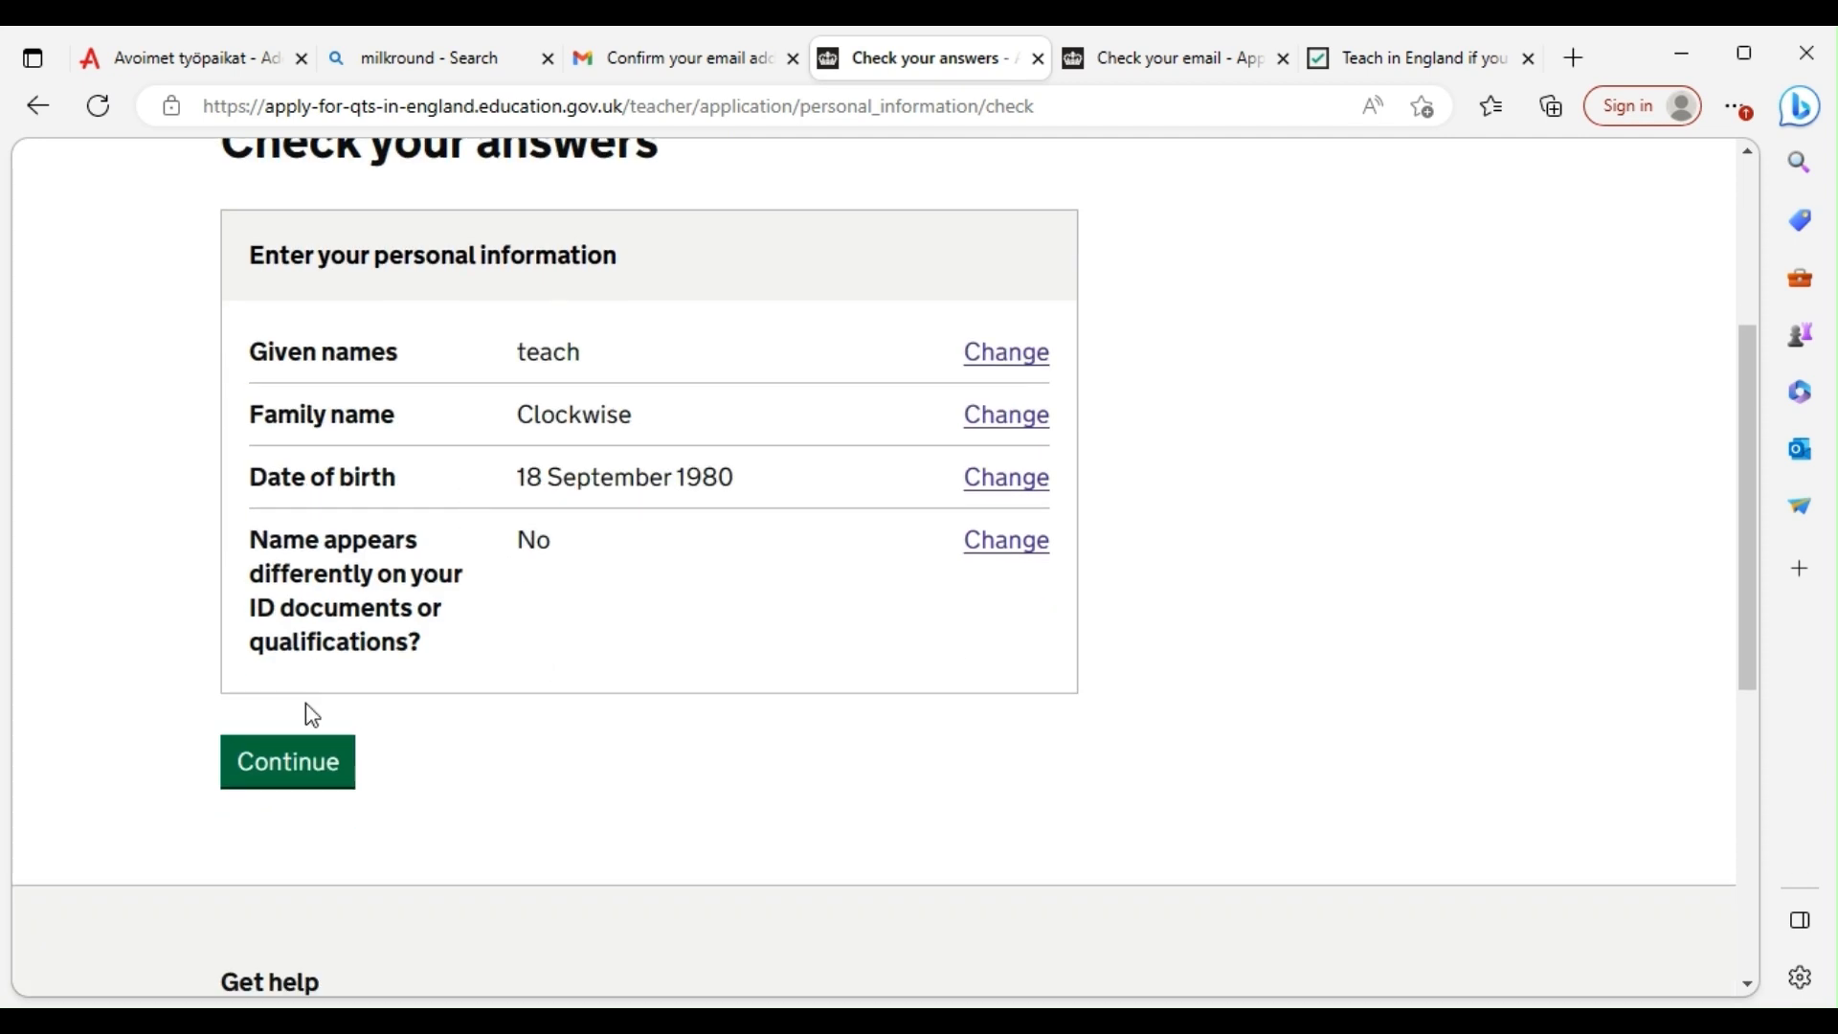
click(280, 775)
scroll(587, 451, down, 4)
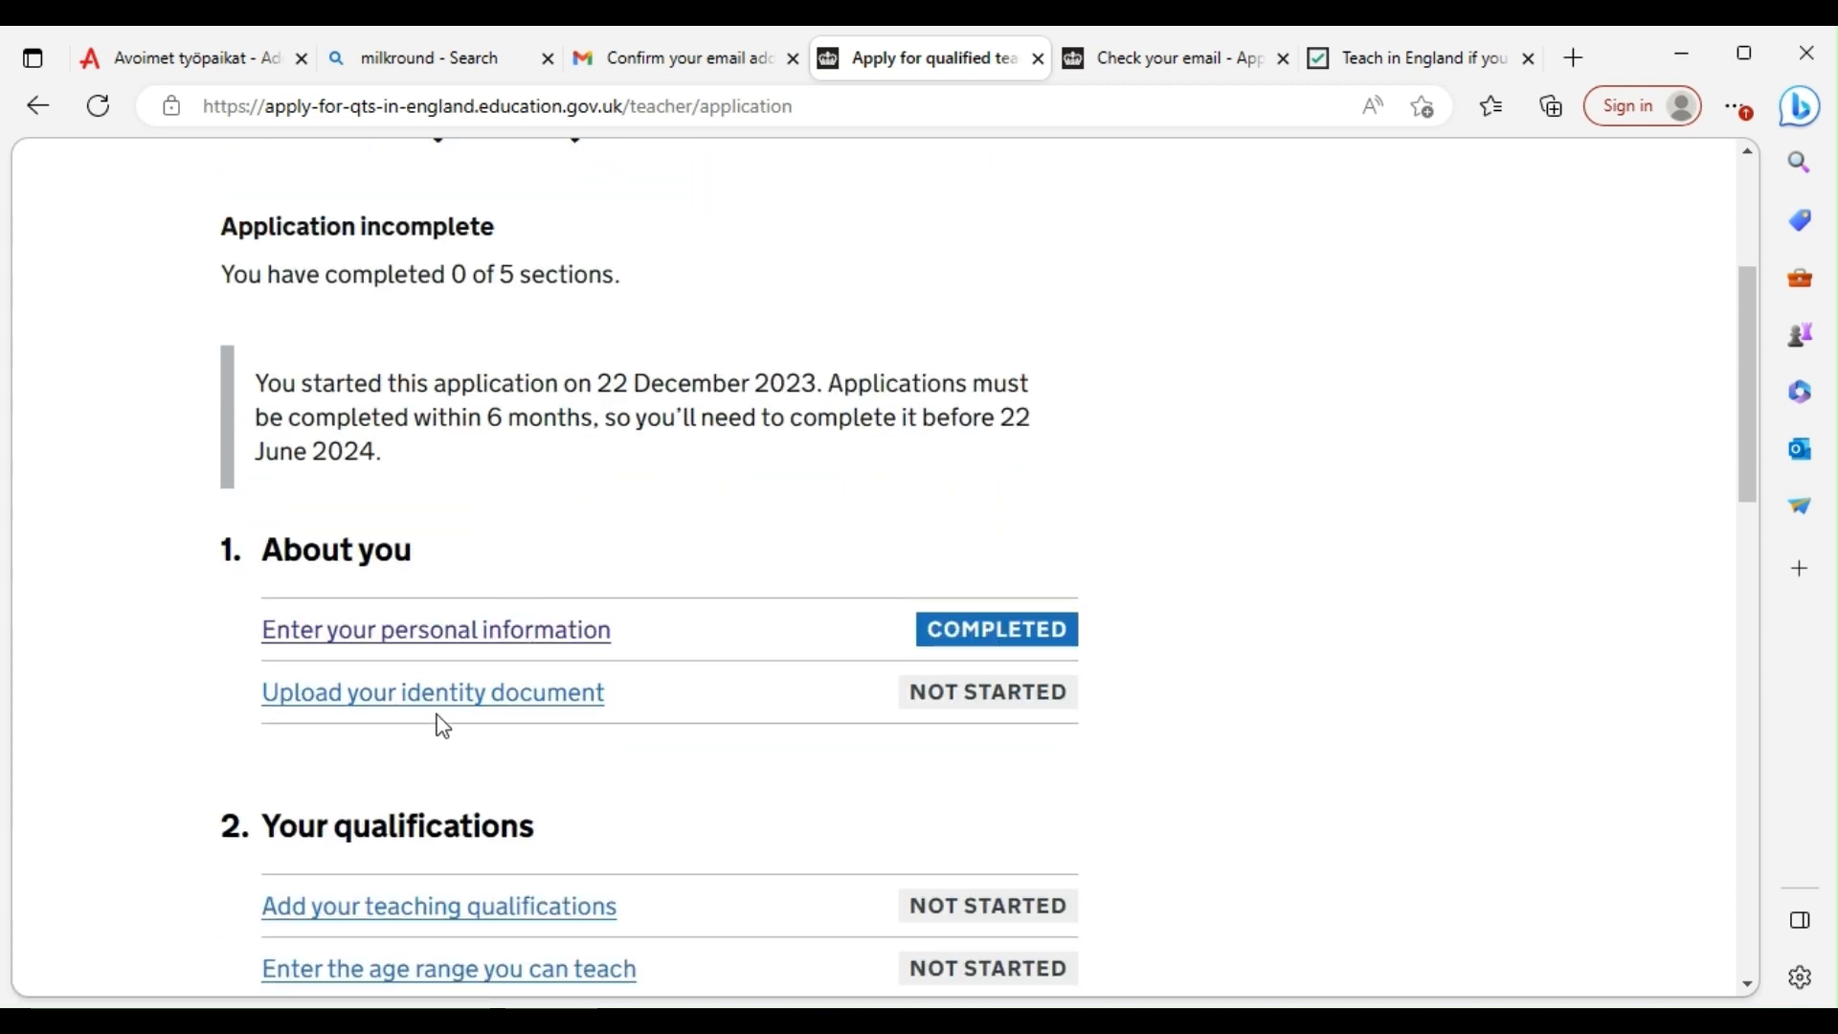
click(427, 706)
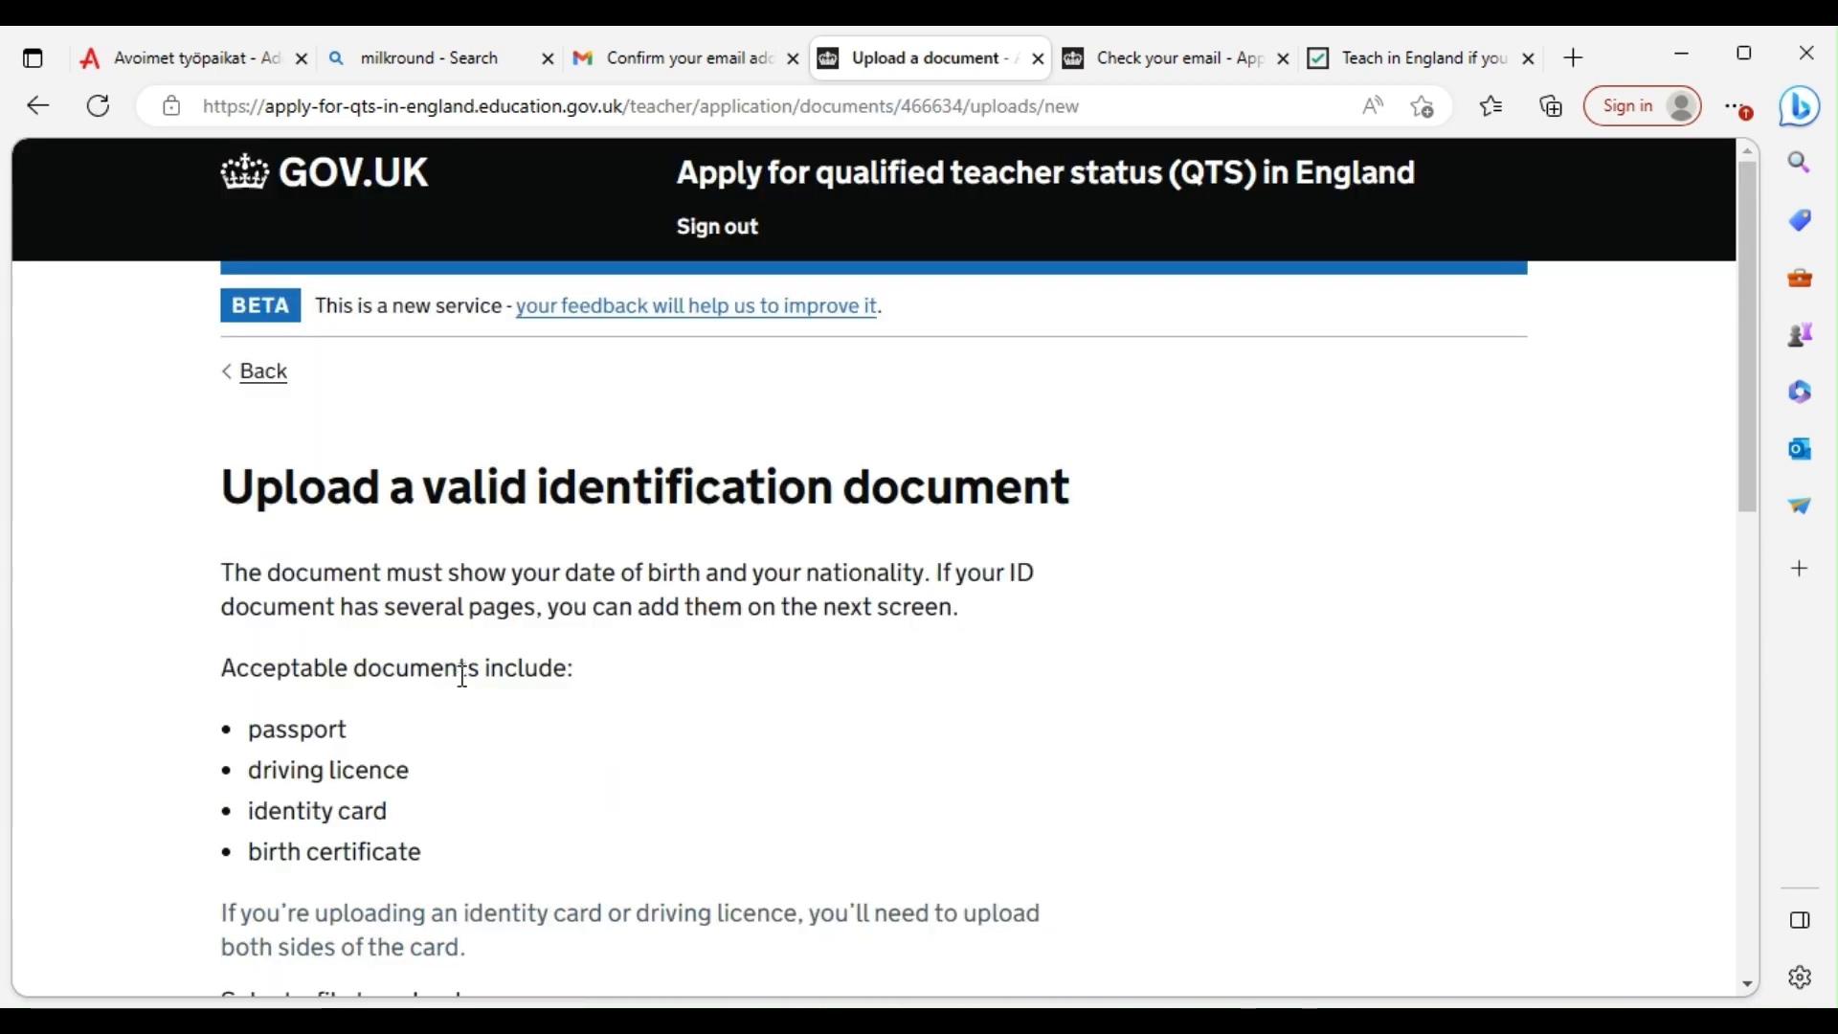
Upload Summary_Statement.pdf as the identity document and continue
scroll(462, 675, down, 3)
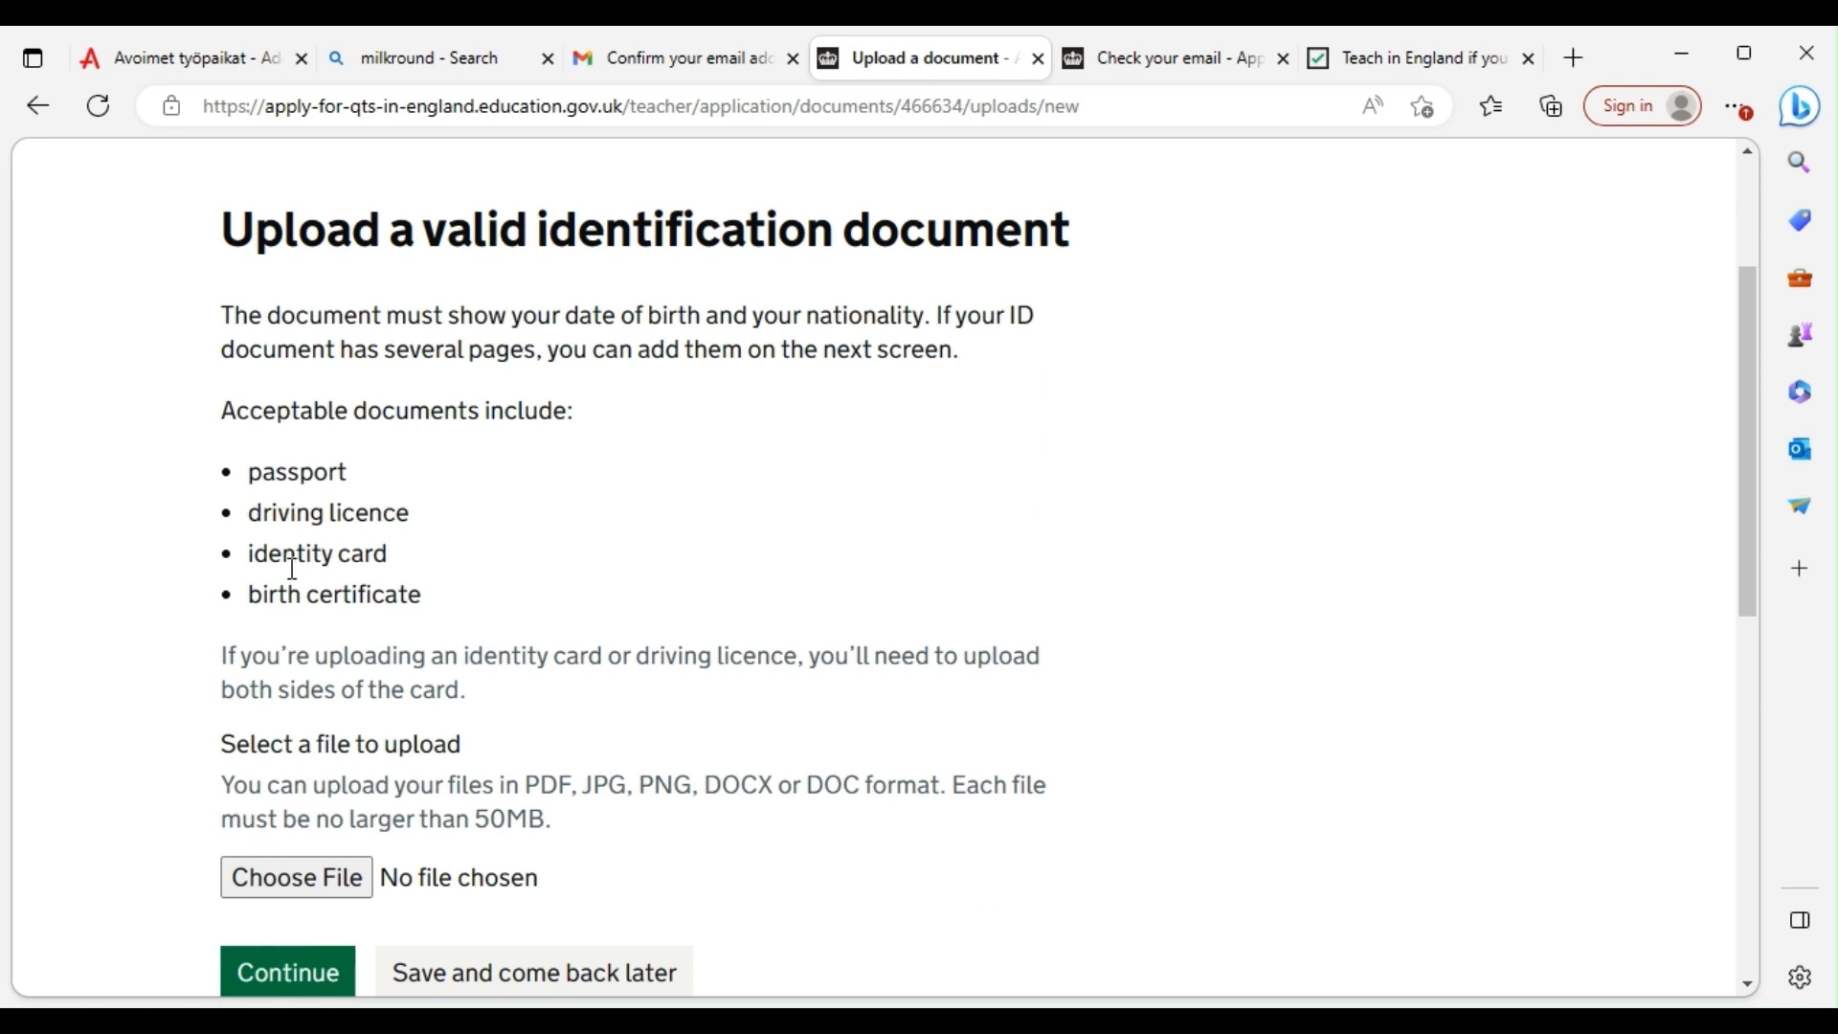
scroll(413, 755, down, 3)
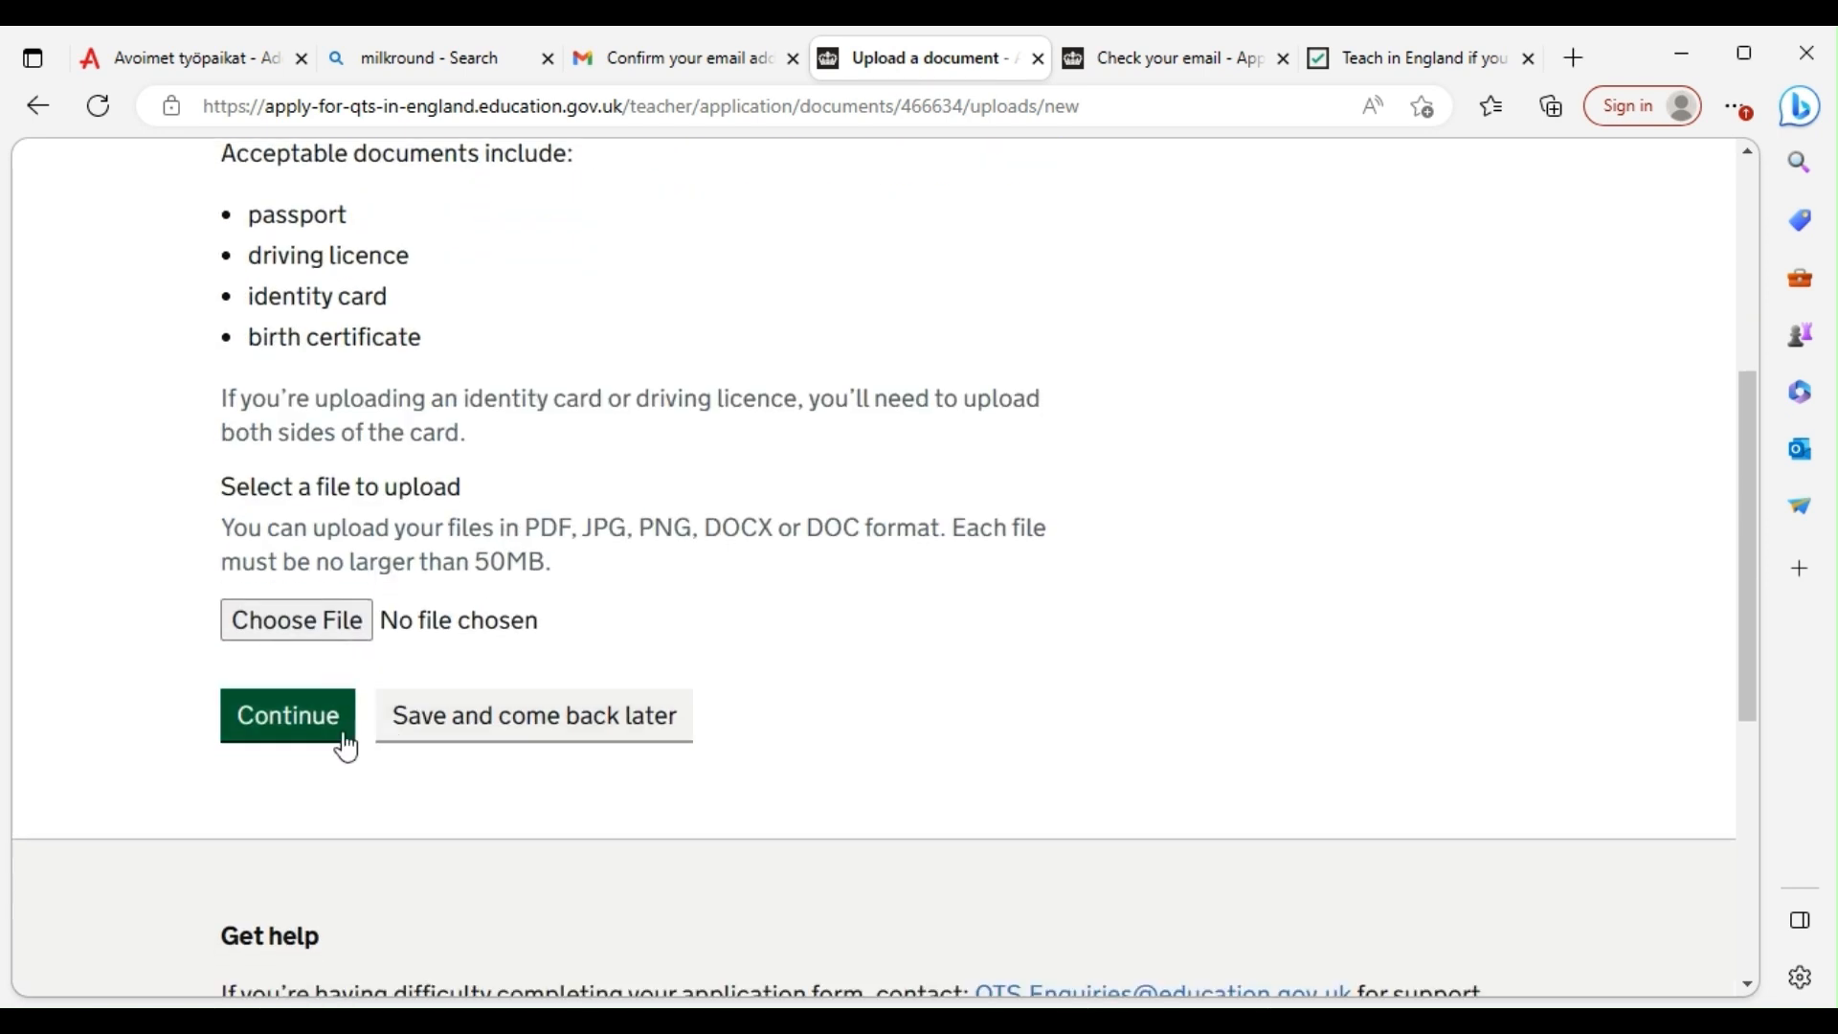
click(345, 620)
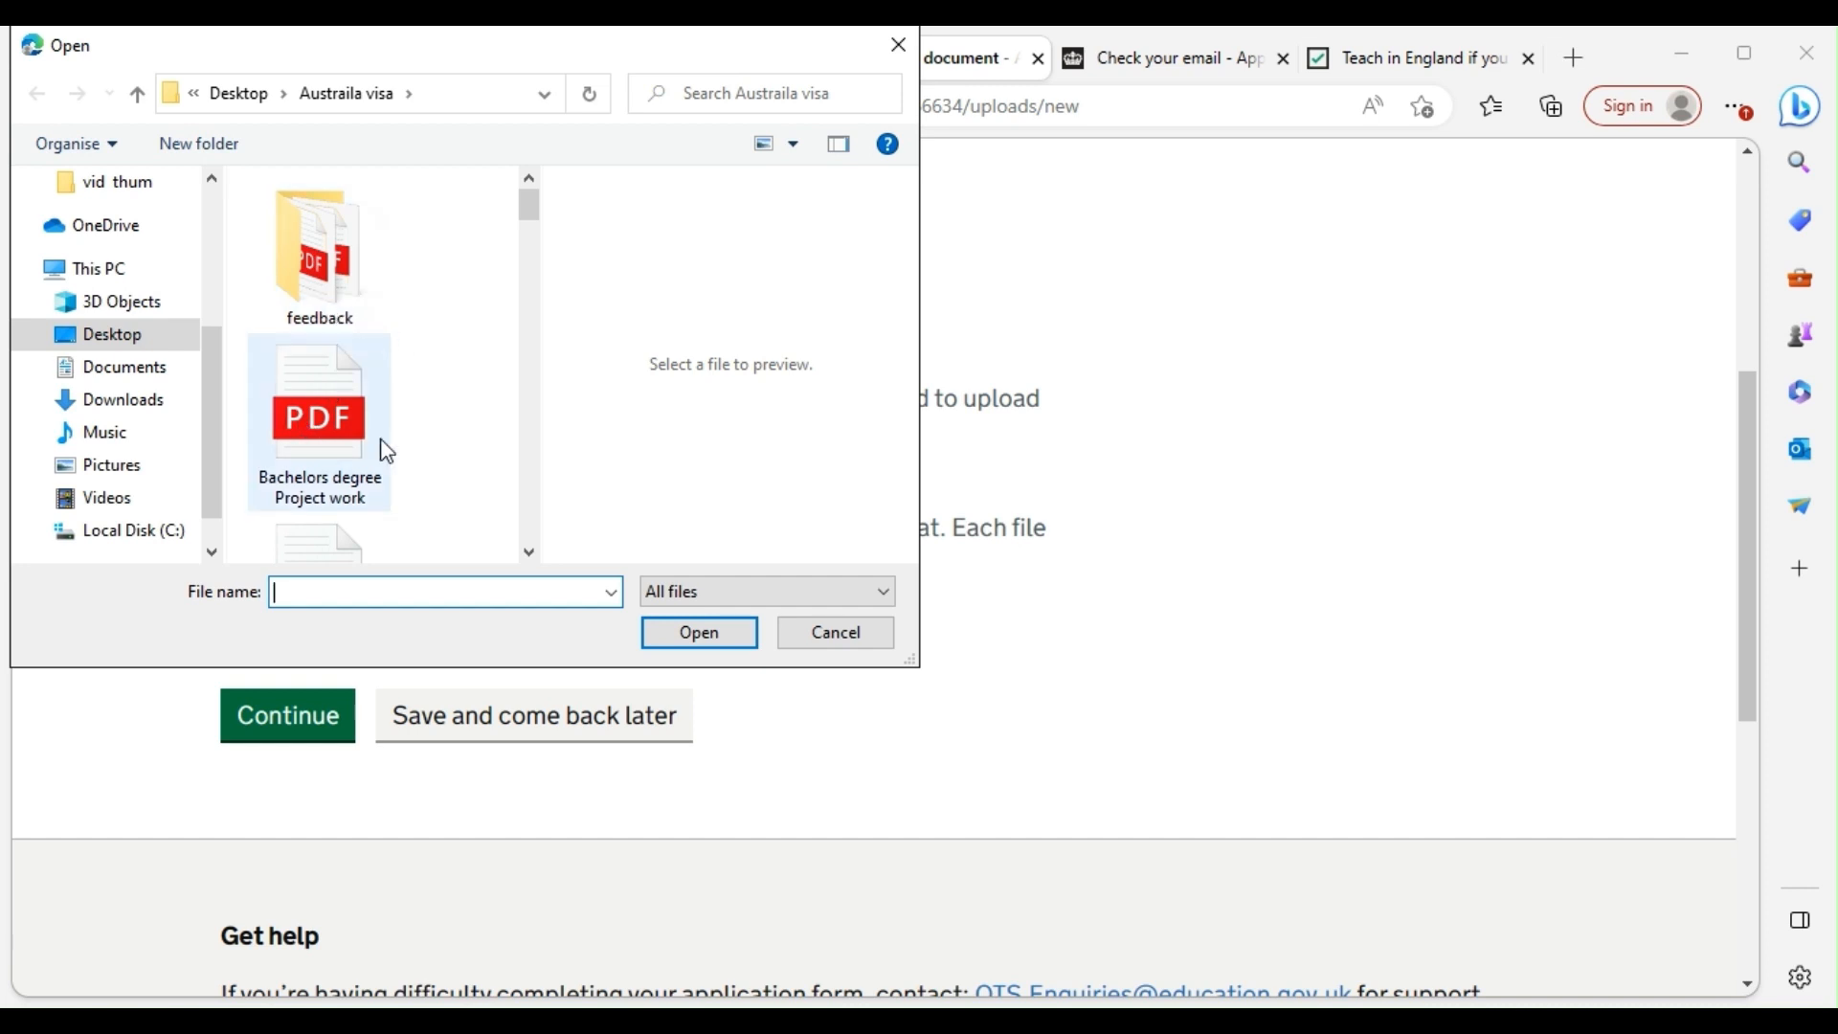
scroll(316, 441, down, 5)
scroll(335, 469, down, 5)
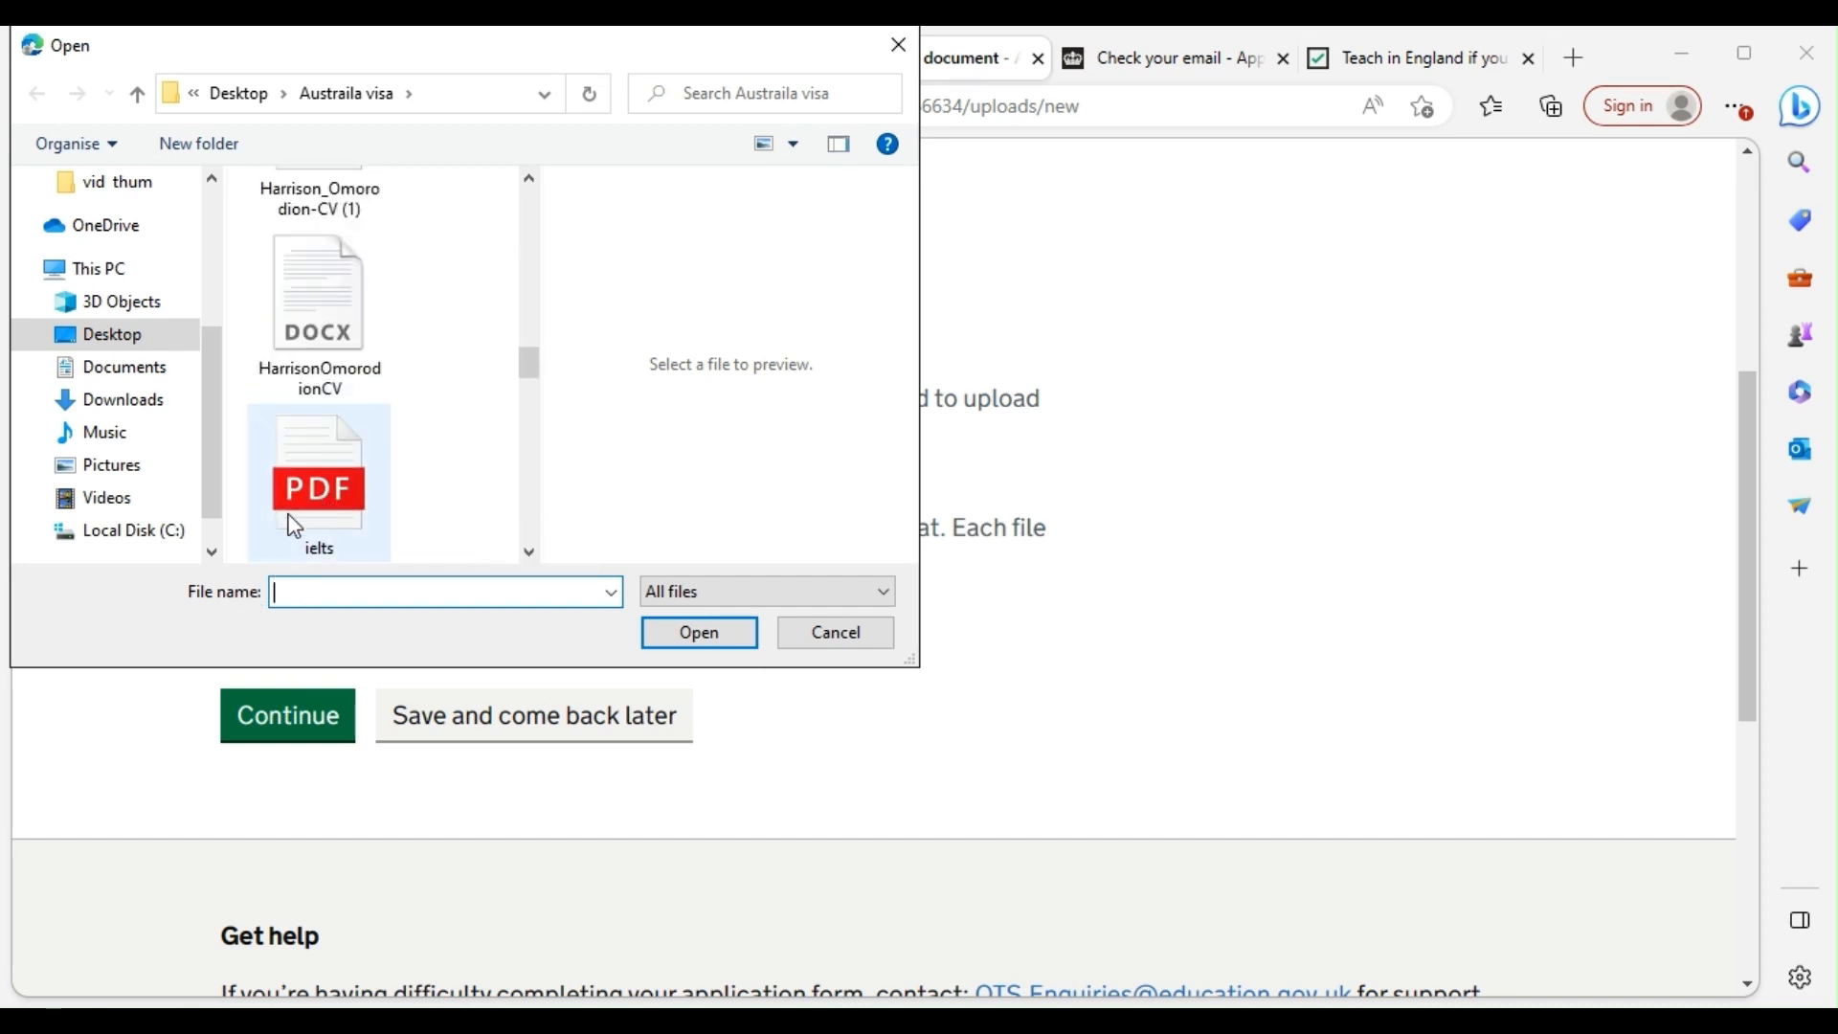
scroll(331, 512, down, 6)
scroll(331, 502, down, 5)
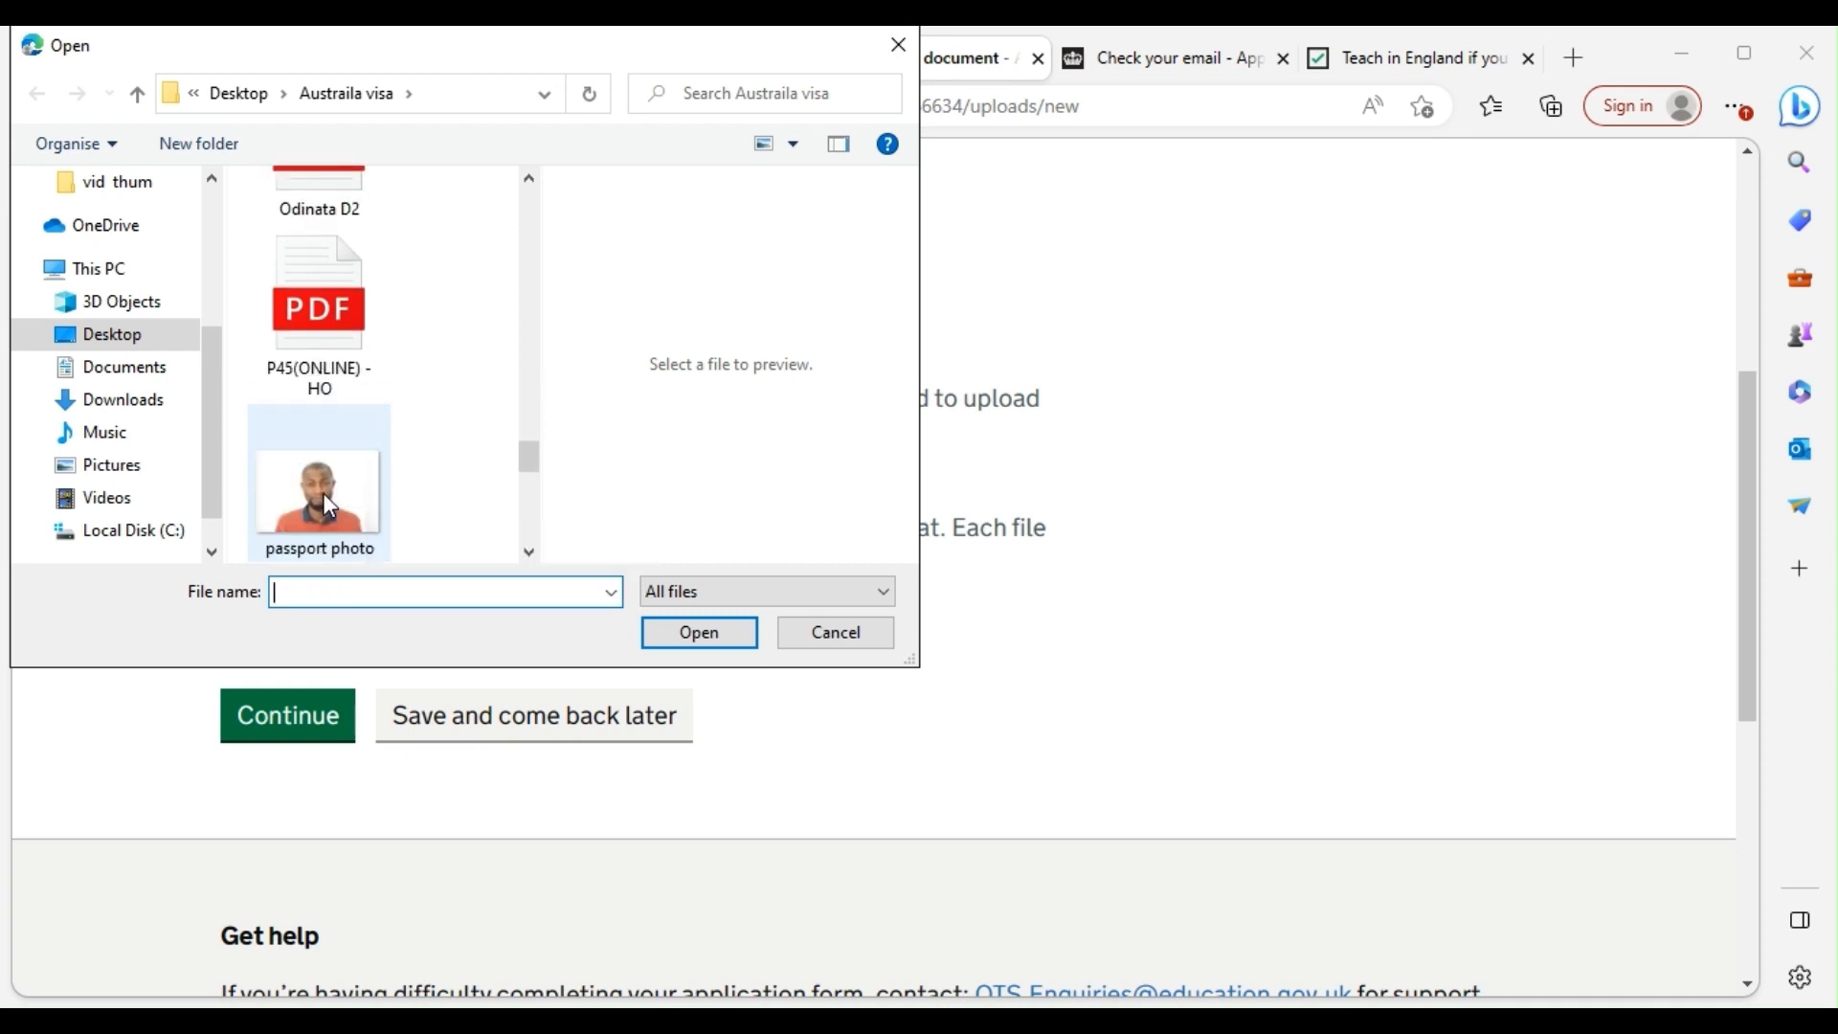
scroll(323, 494, down, 1)
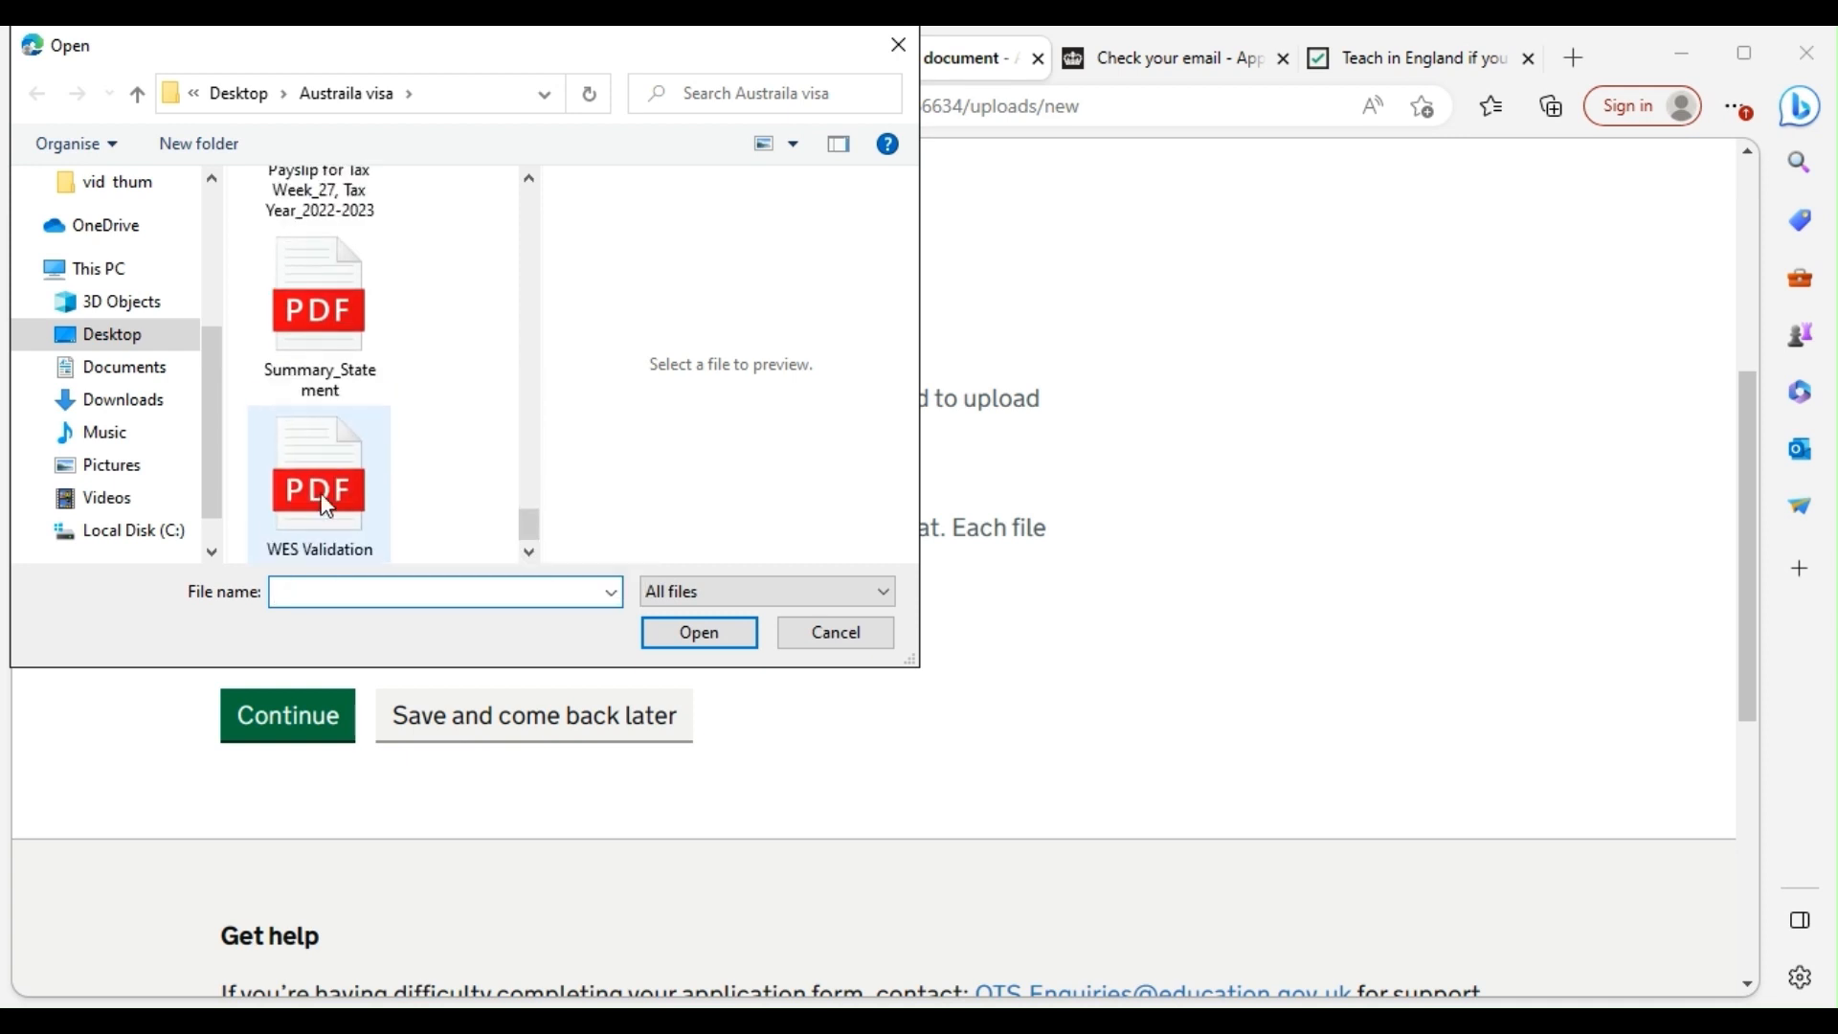
double_click(328, 402)
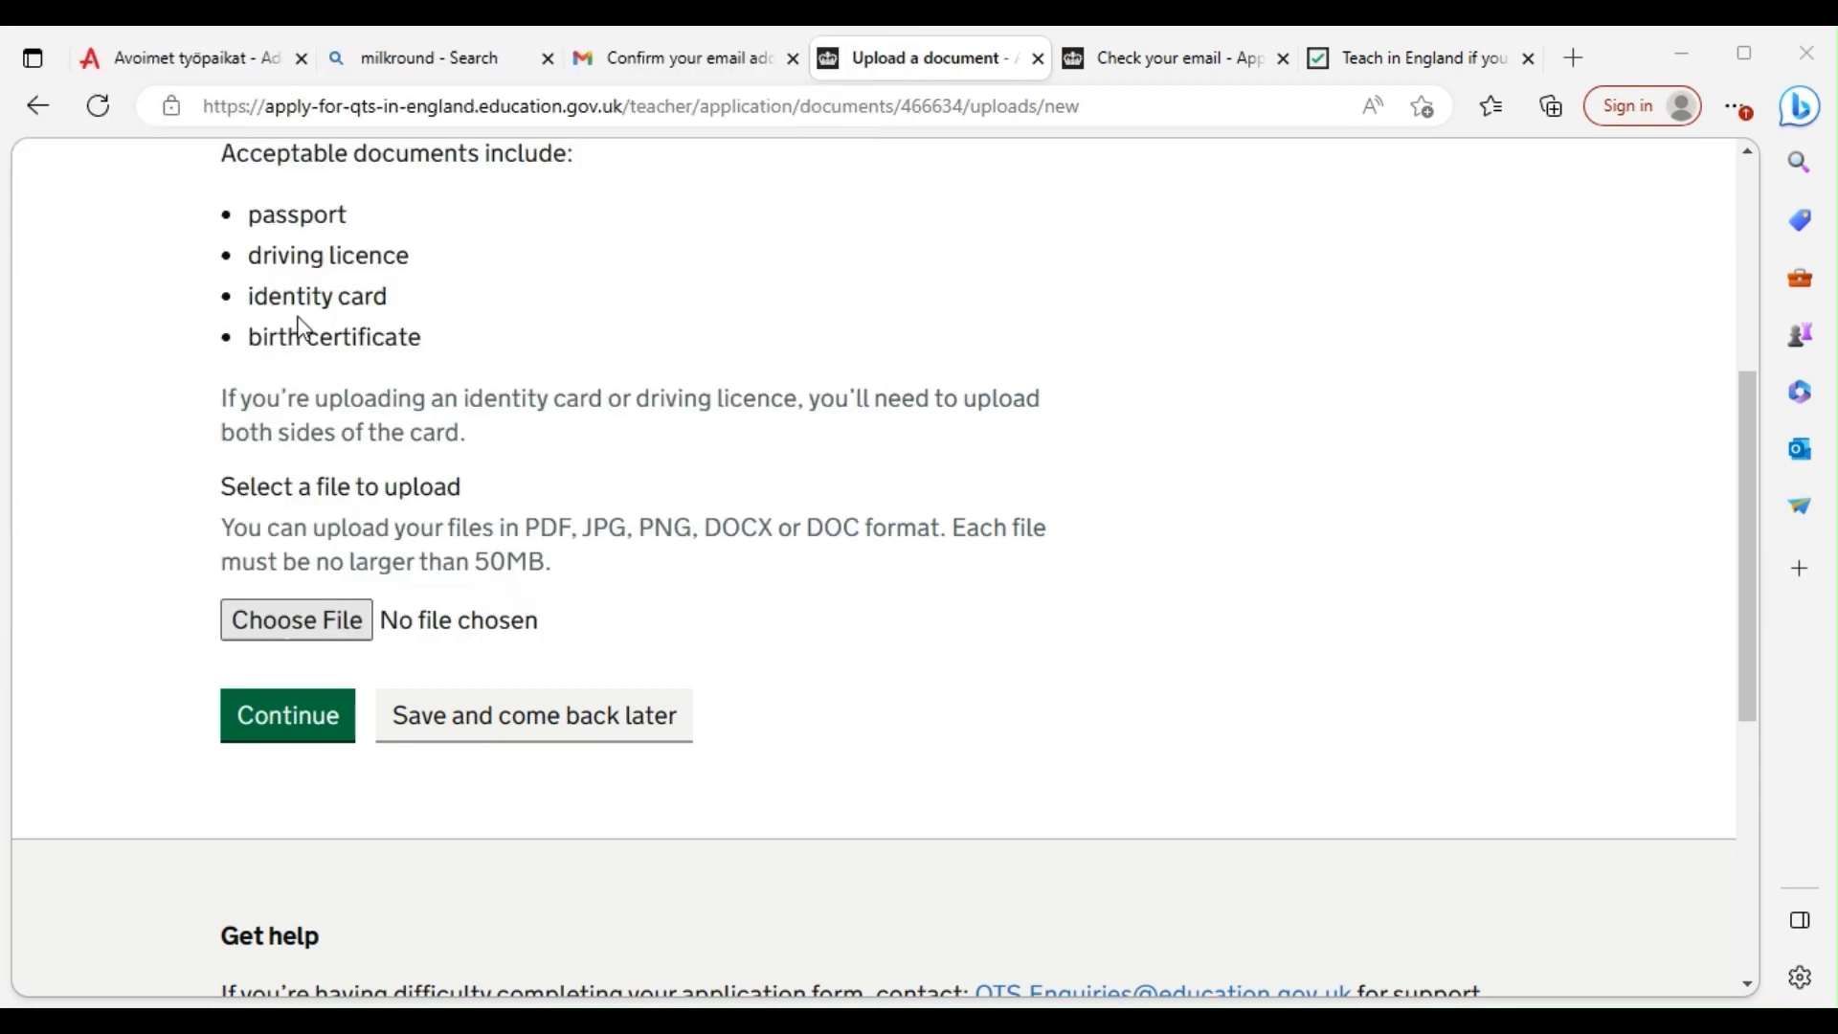
click(288, 715)
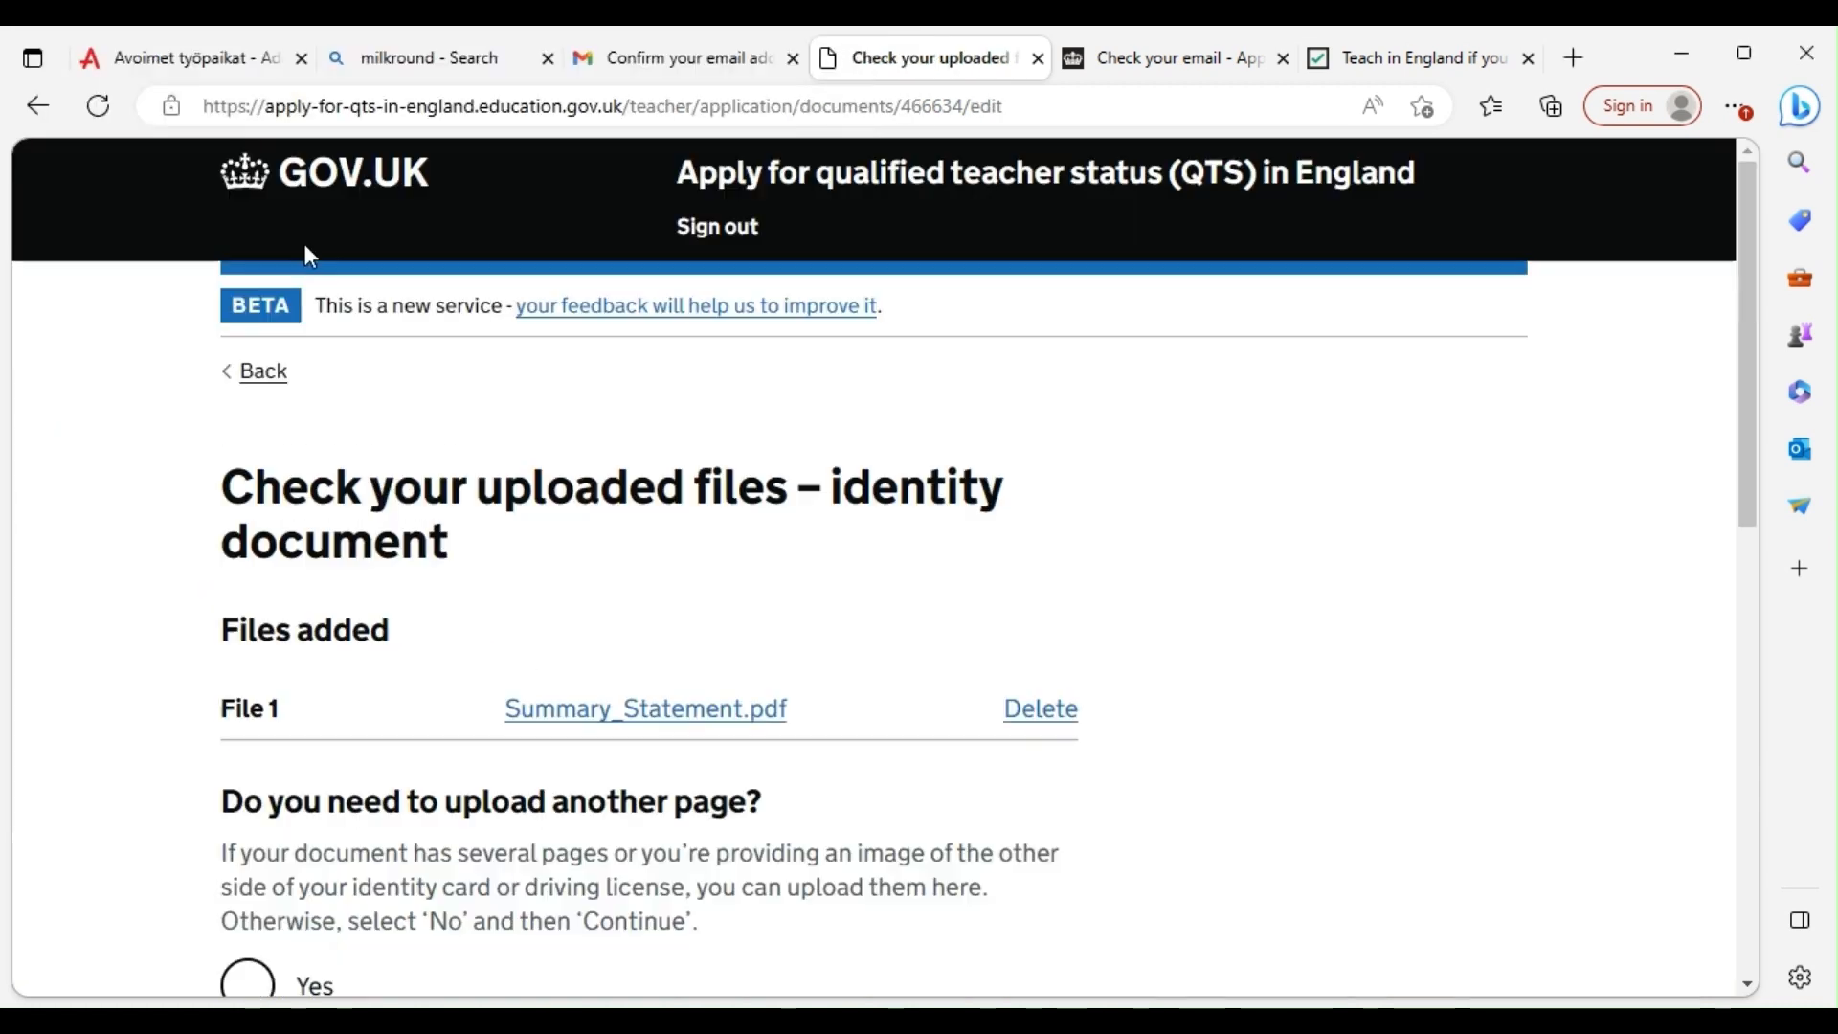
Answer No to uploading another page, then go to the teaching qualifications task
scroll(585, 689, down, 3)
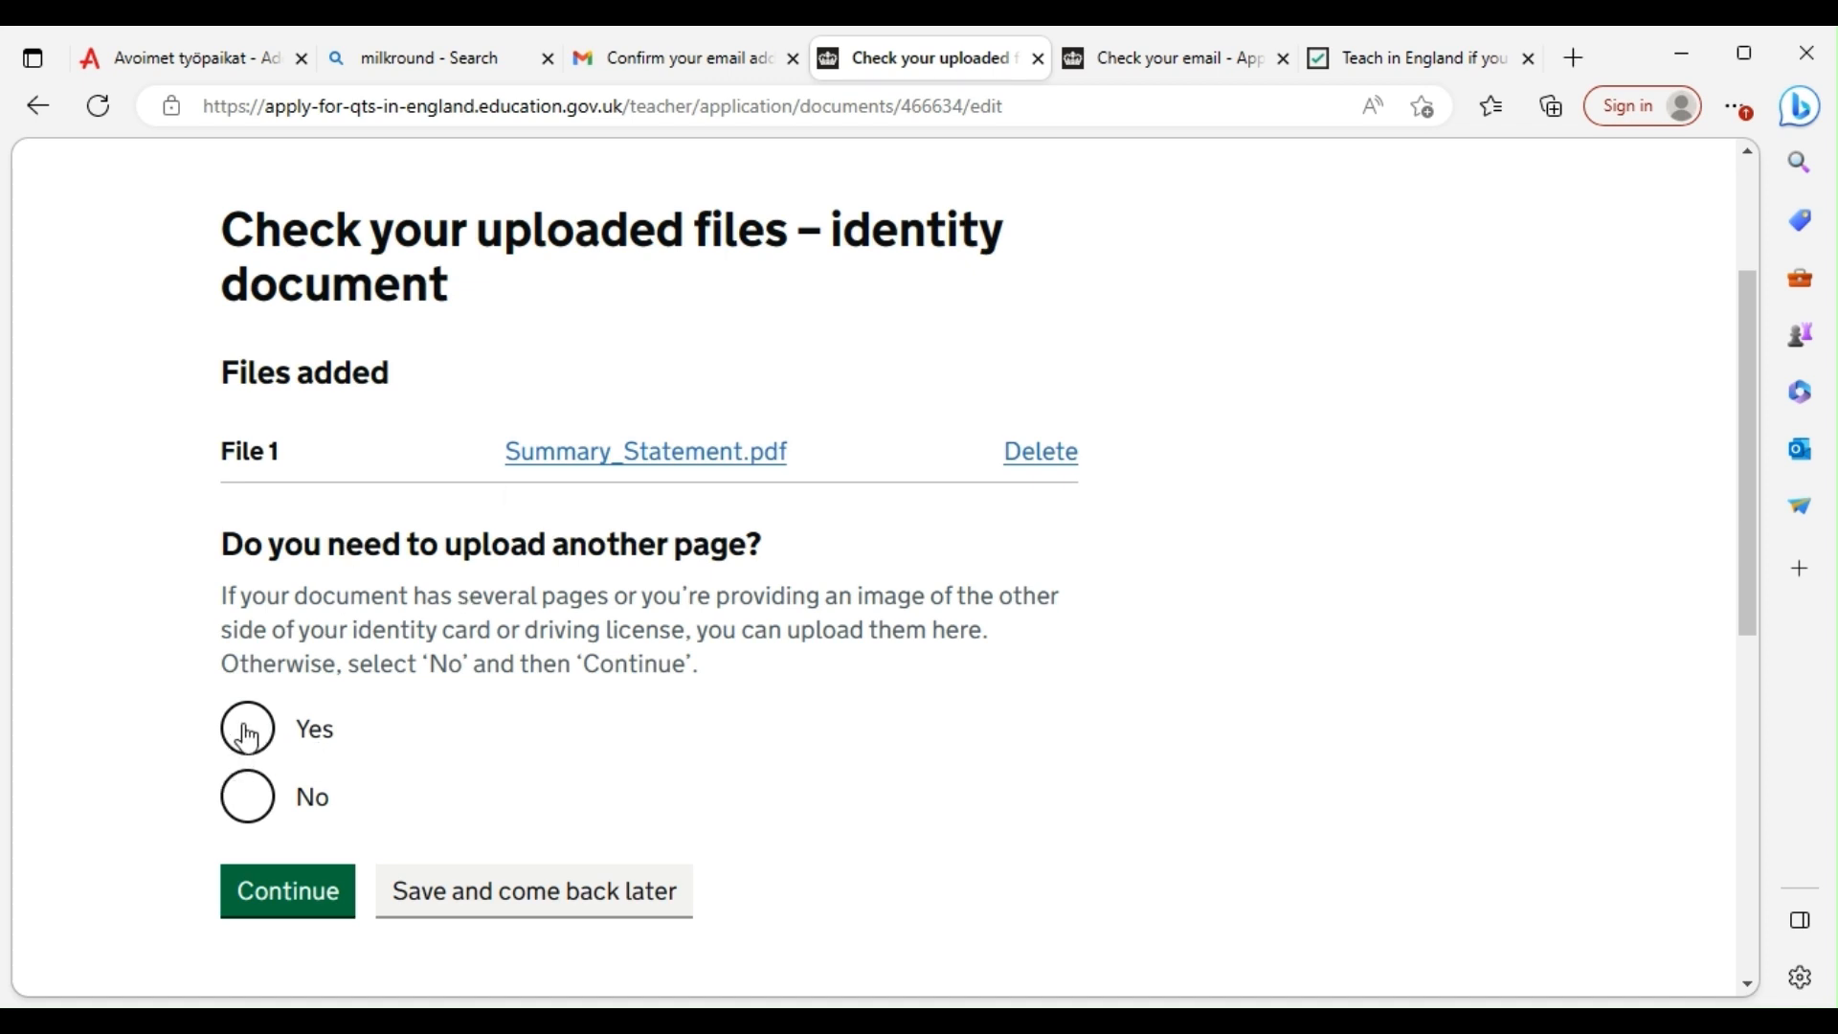
click(245, 793)
click(292, 889)
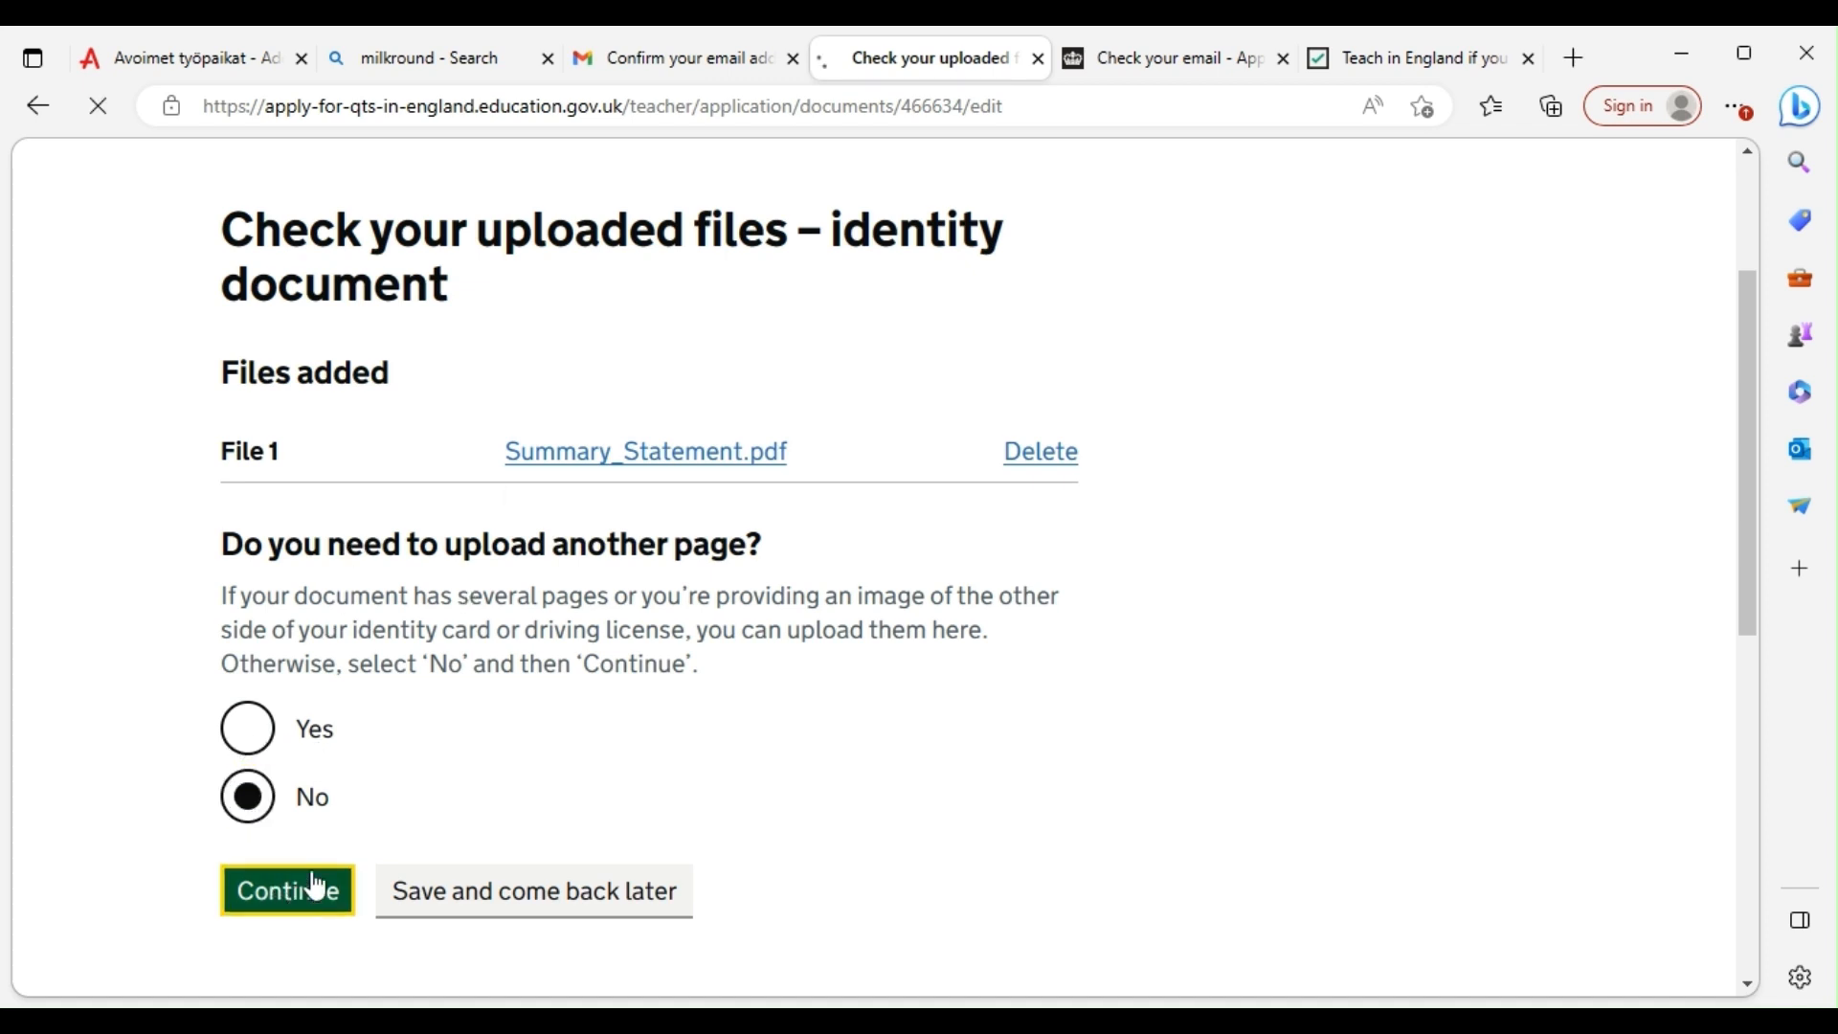
scroll(612, 435, down, 5)
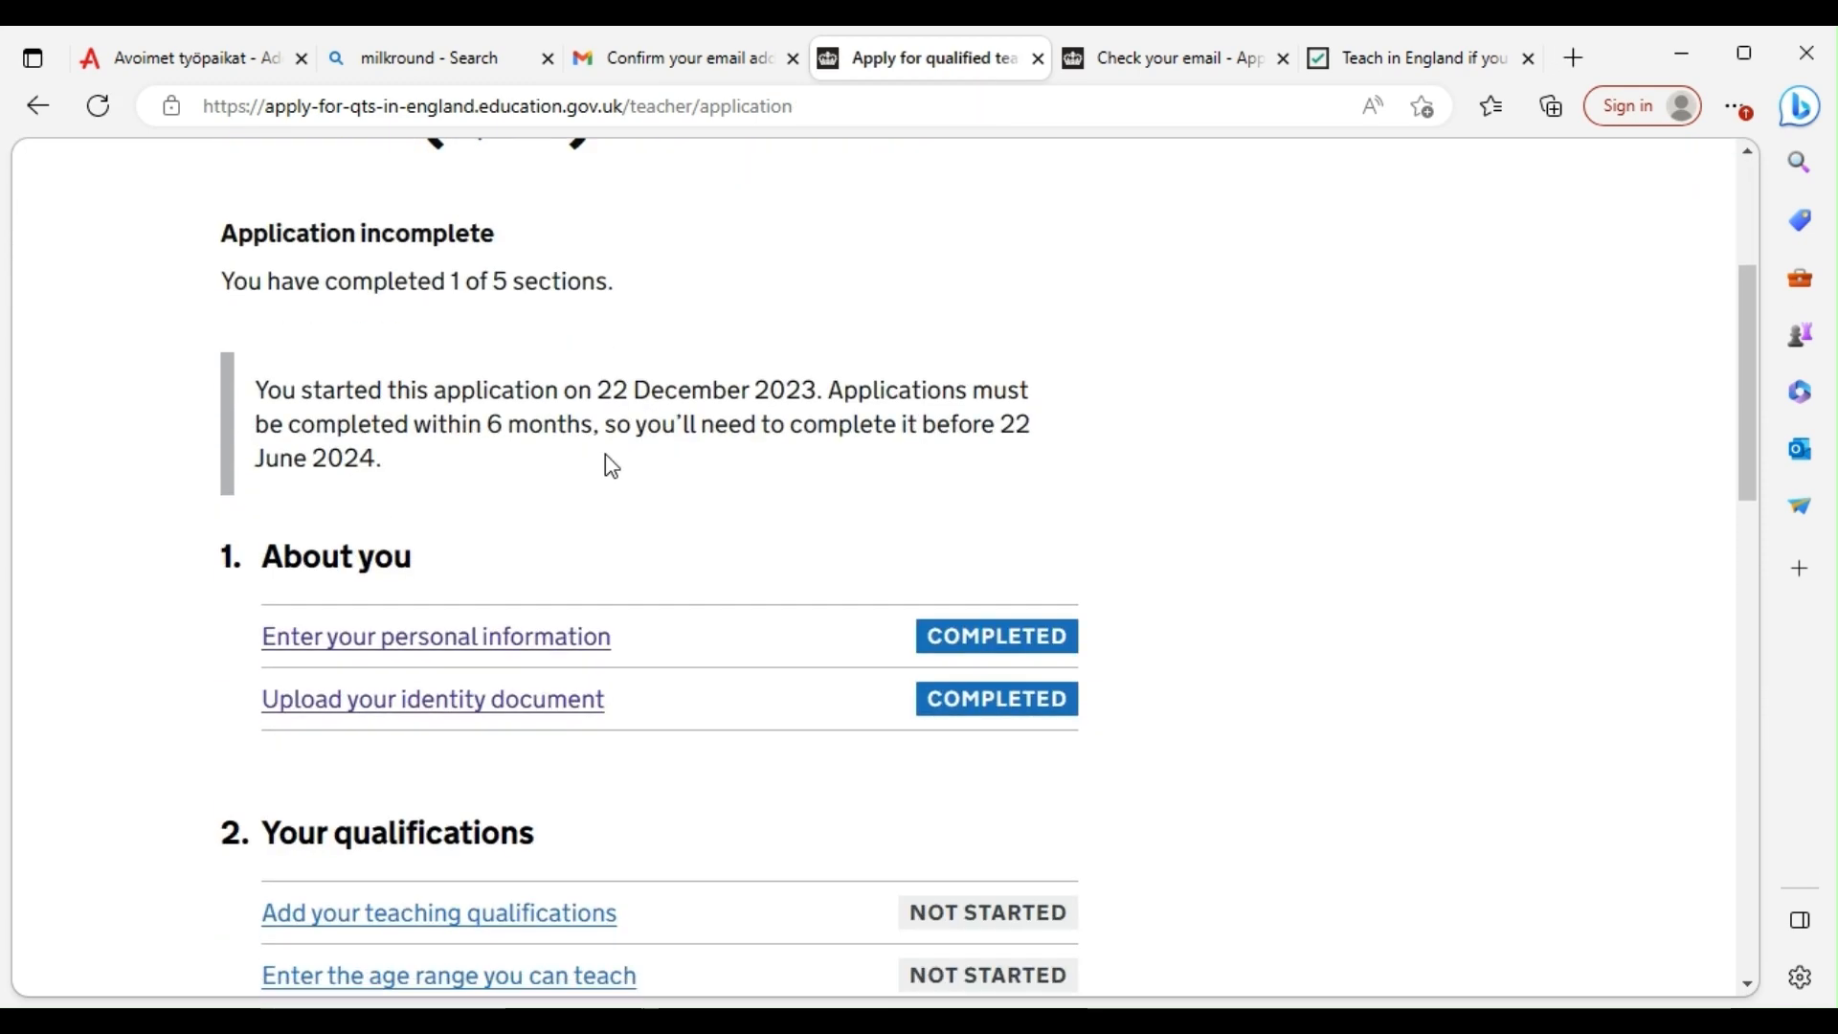
scroll(623, 693, down, 3)
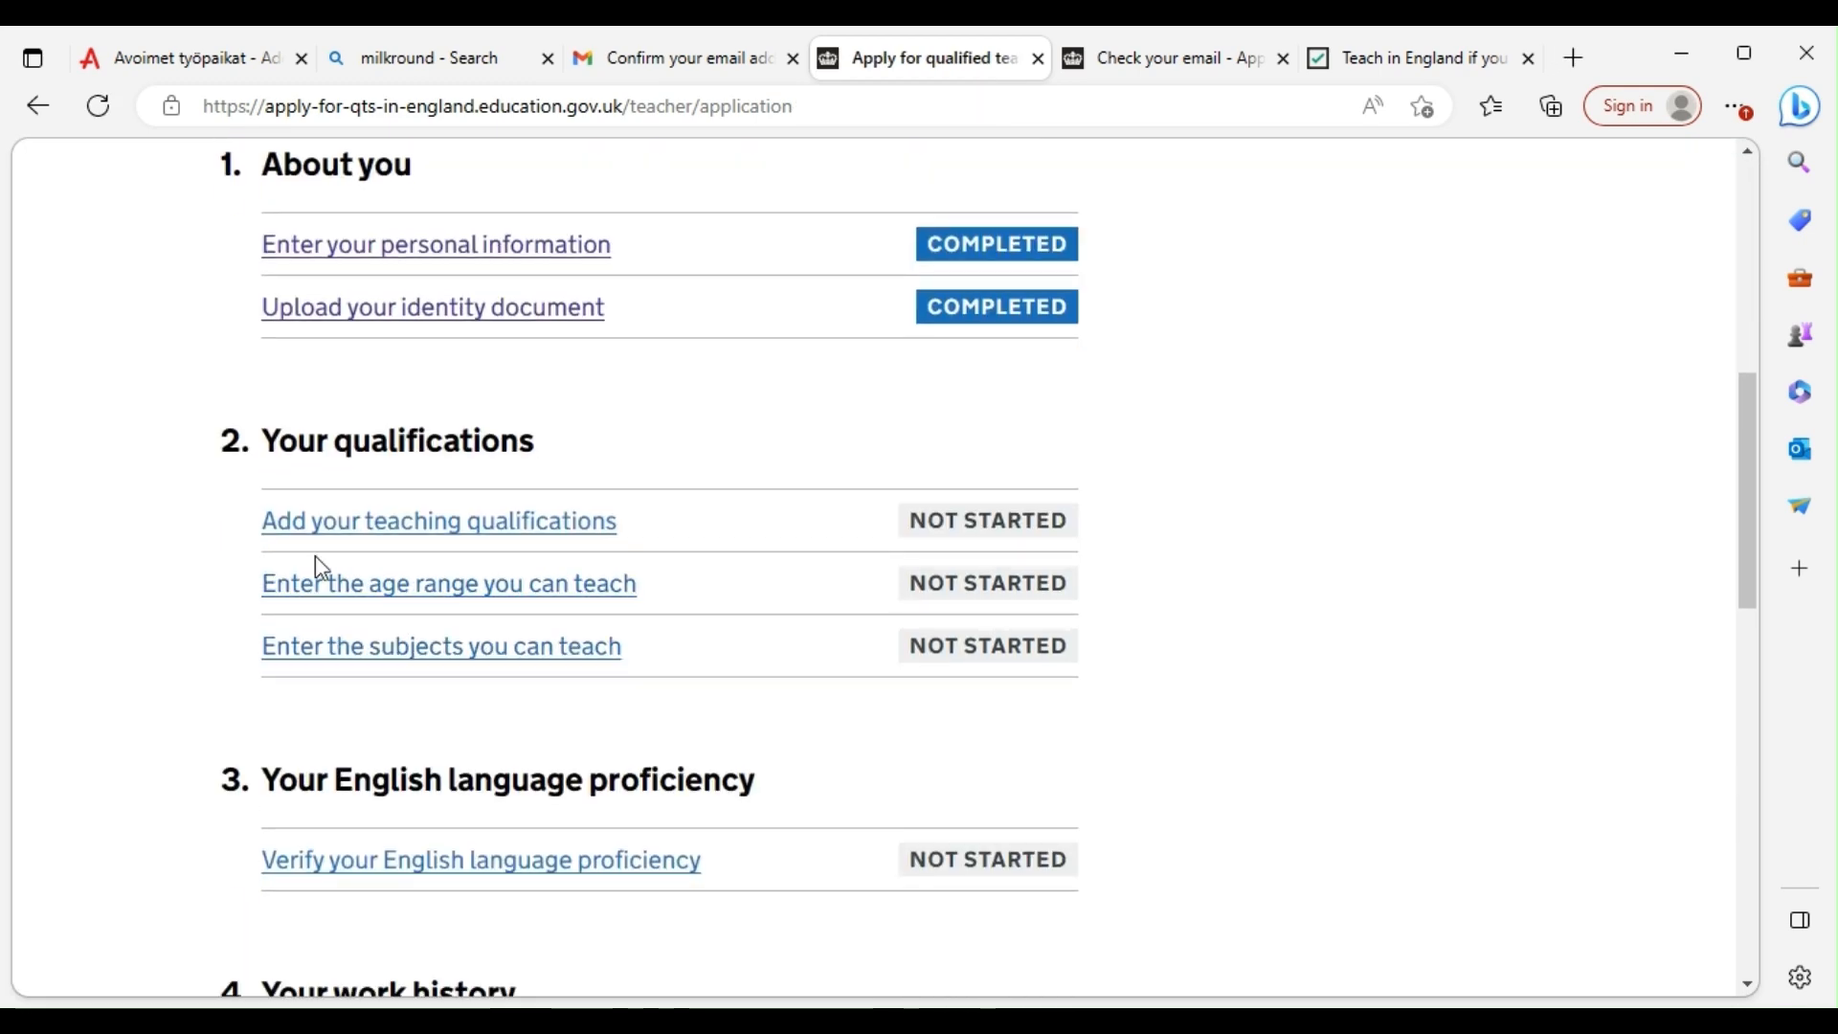
click(393, 541)
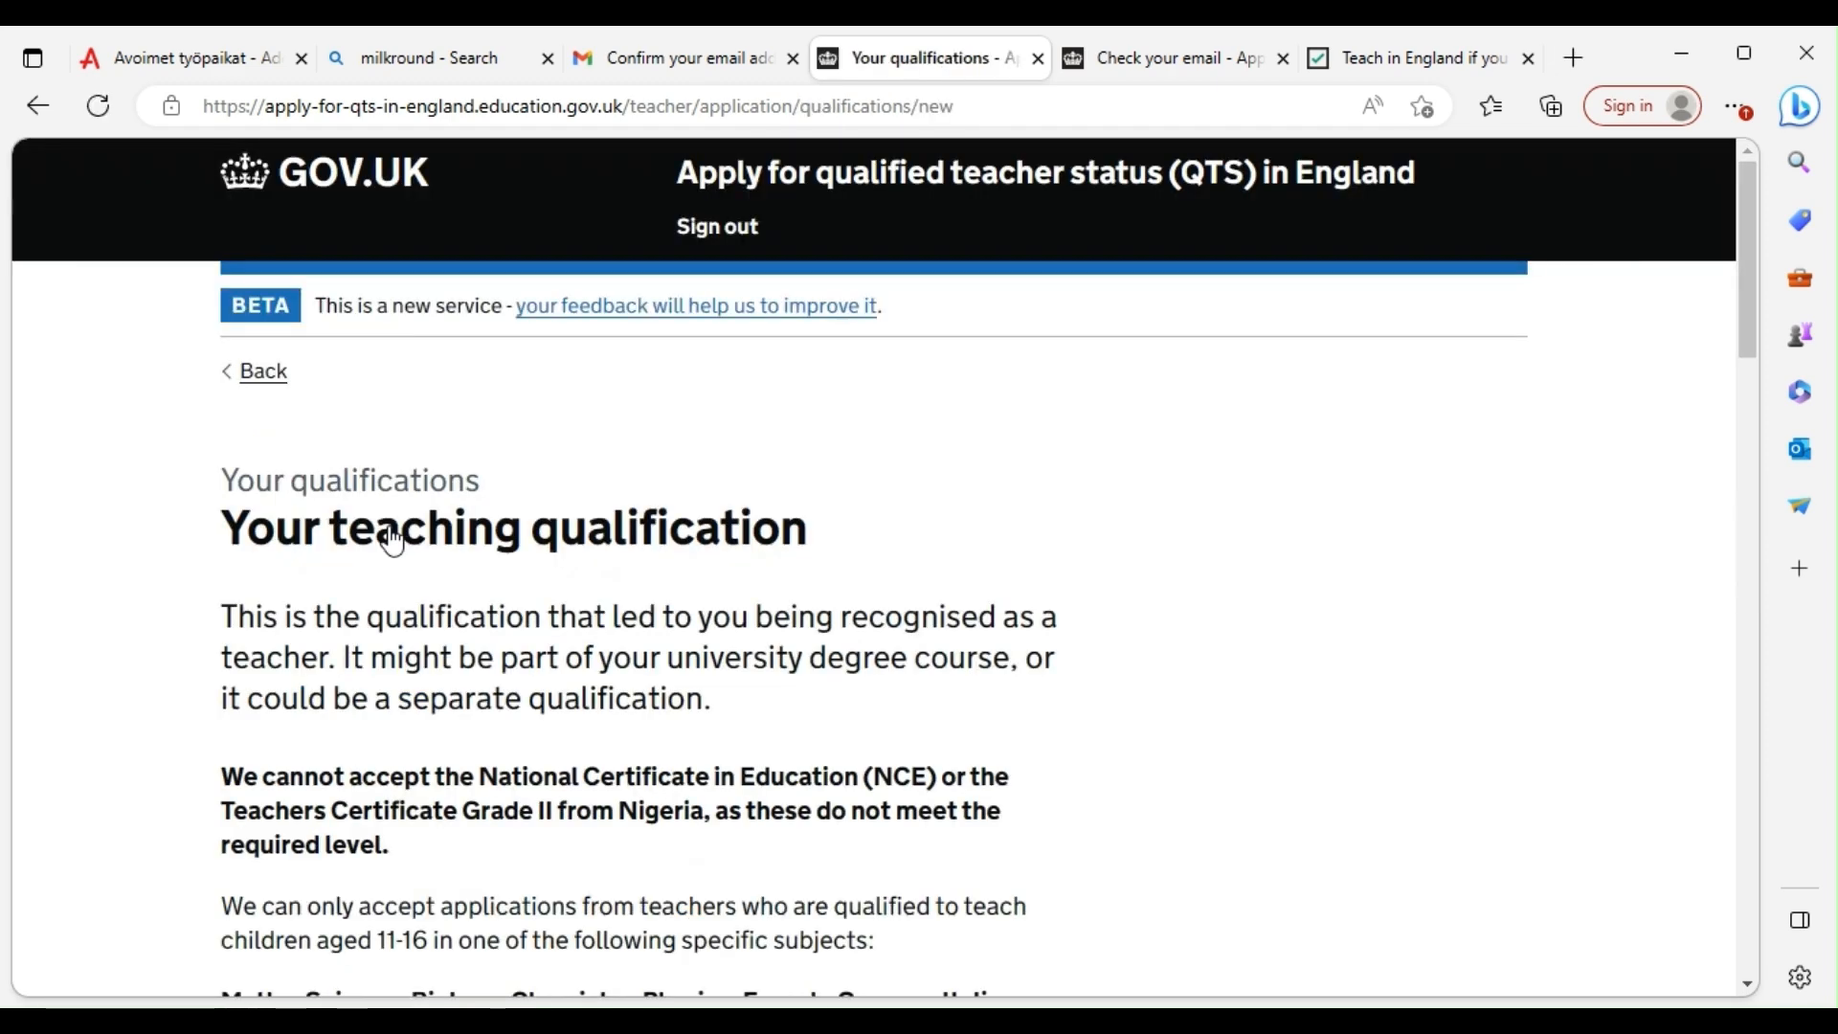
Read the guidance, highlighting the National Certificate in Education mention and the accepted subjects list
scroll(460, 548, down, 1)
scroll(498, 553, down, 6)
scroll(376, 538, up, 4)
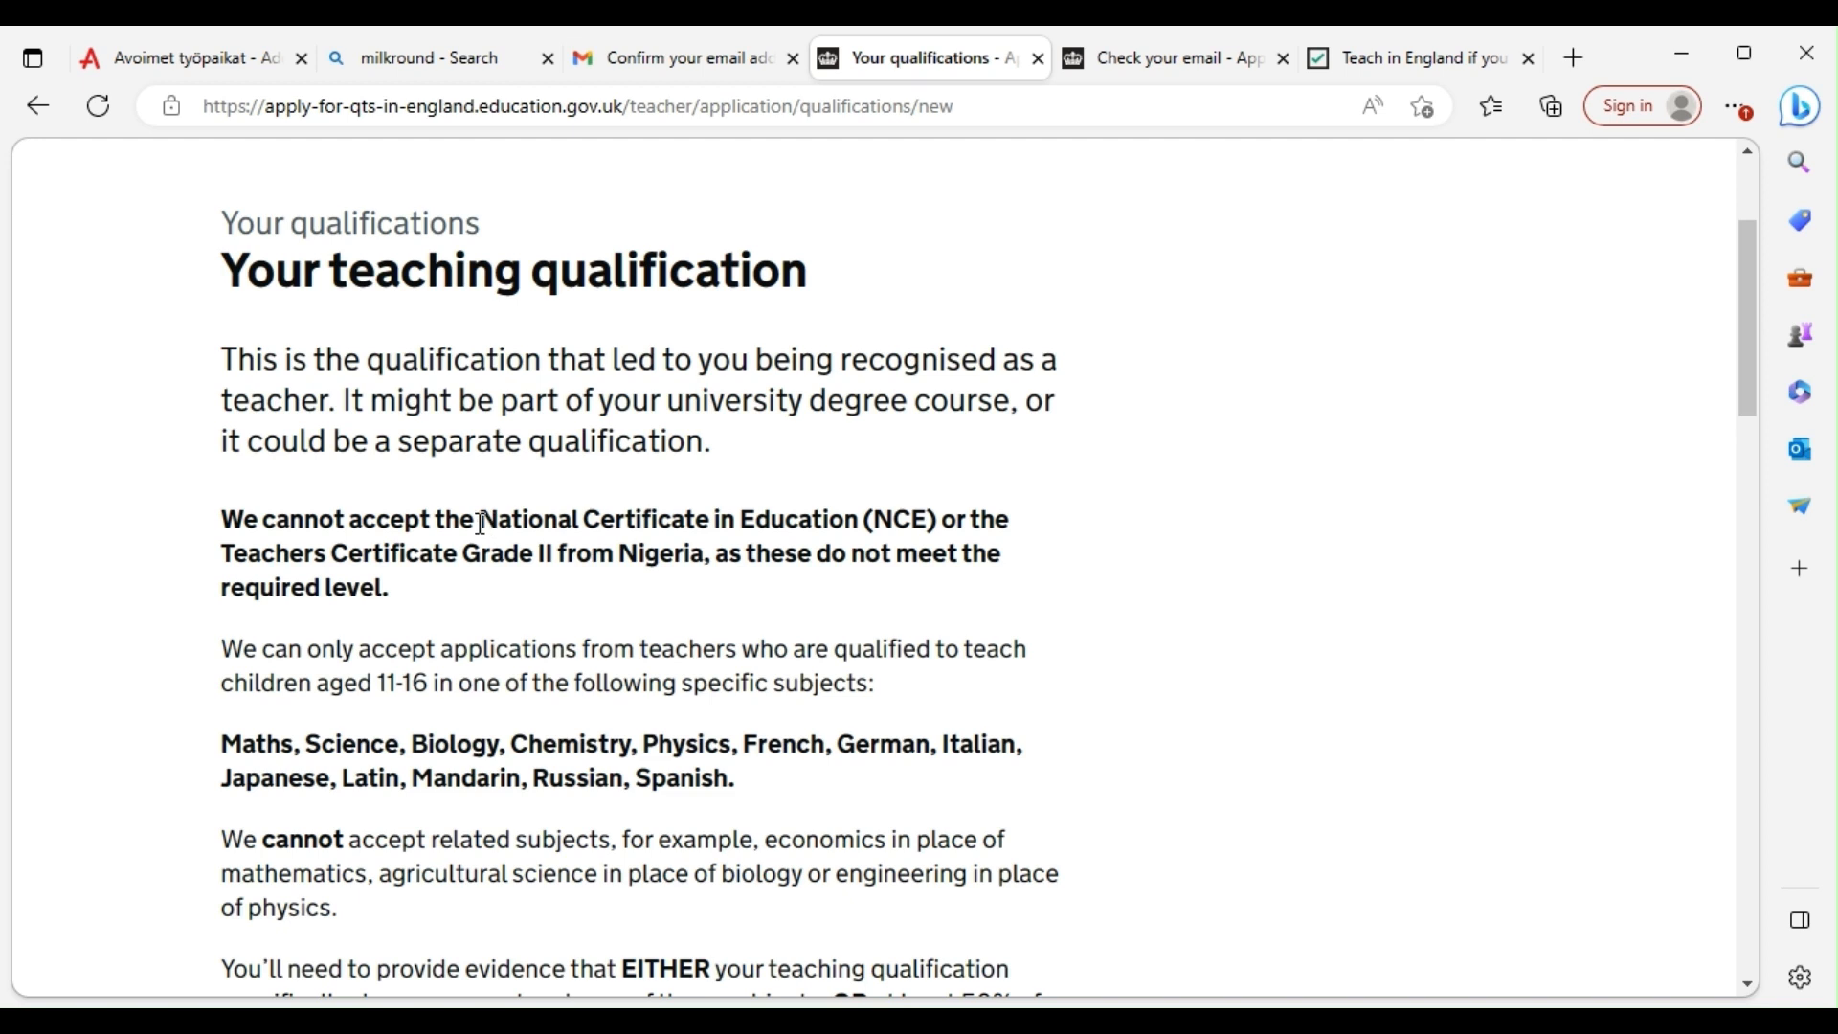
drag(478, 520, 940, 517)
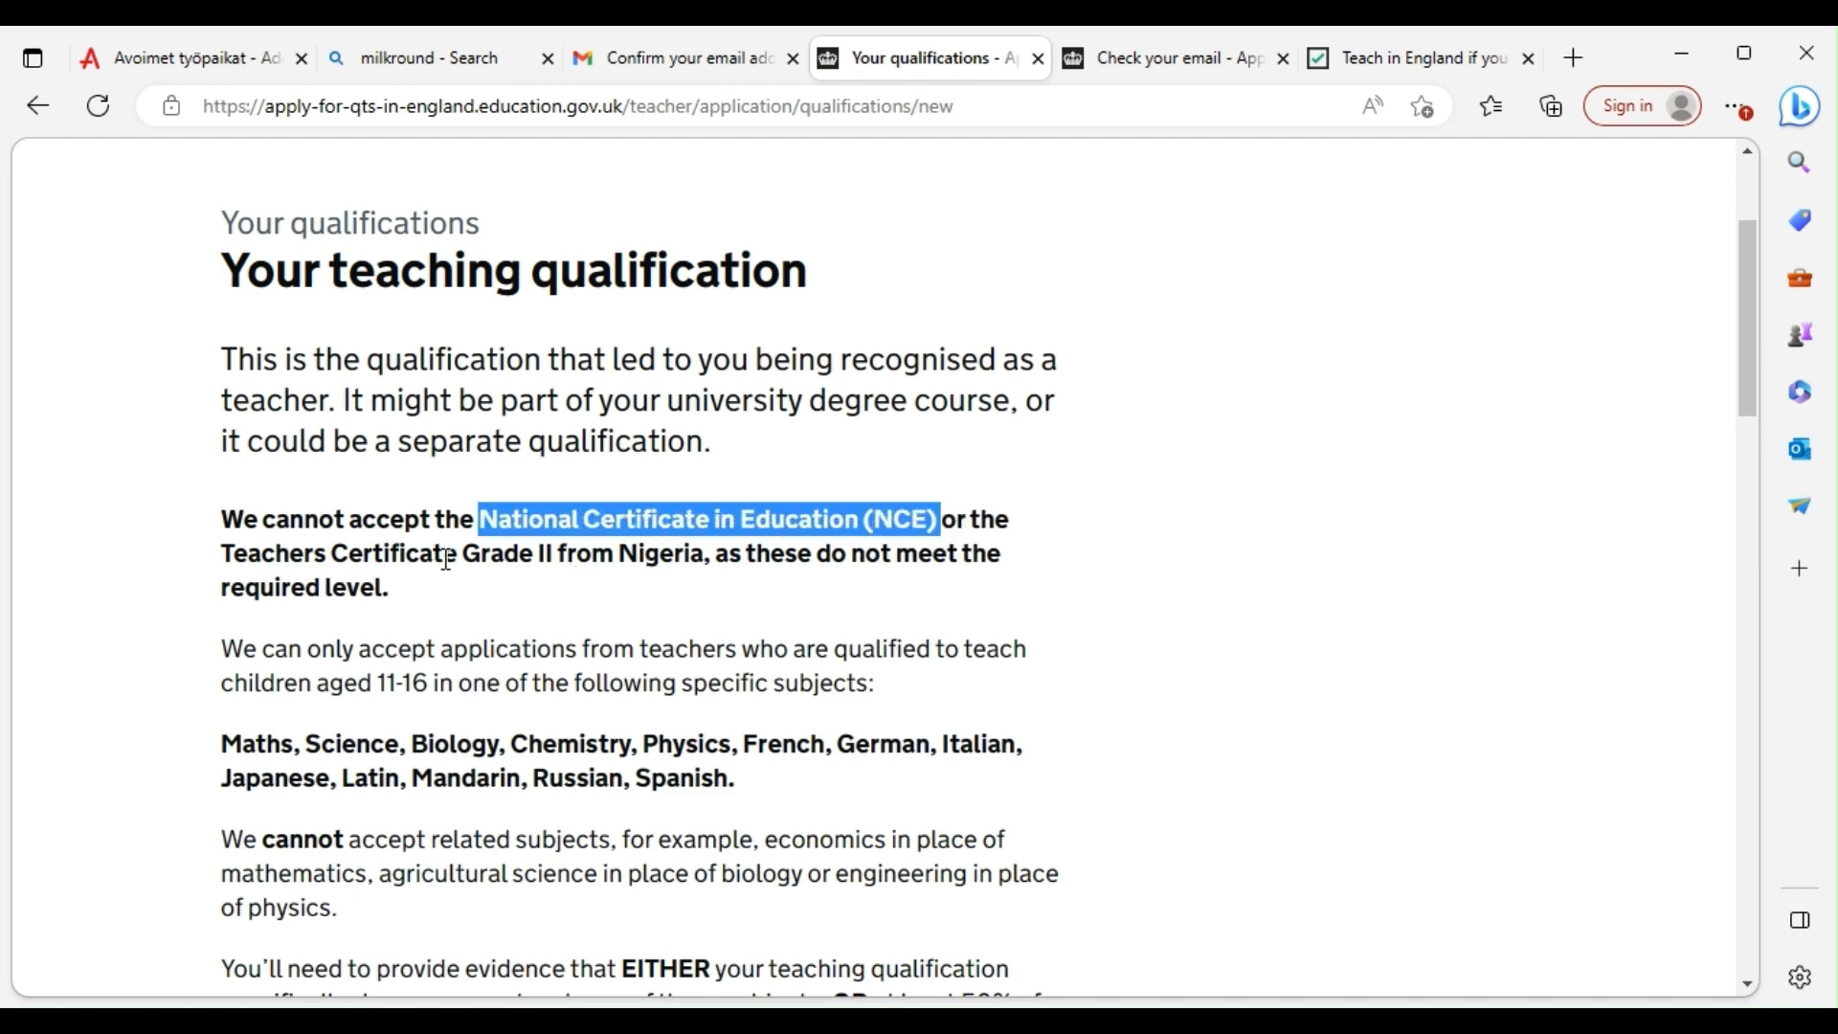
click(471, 588)
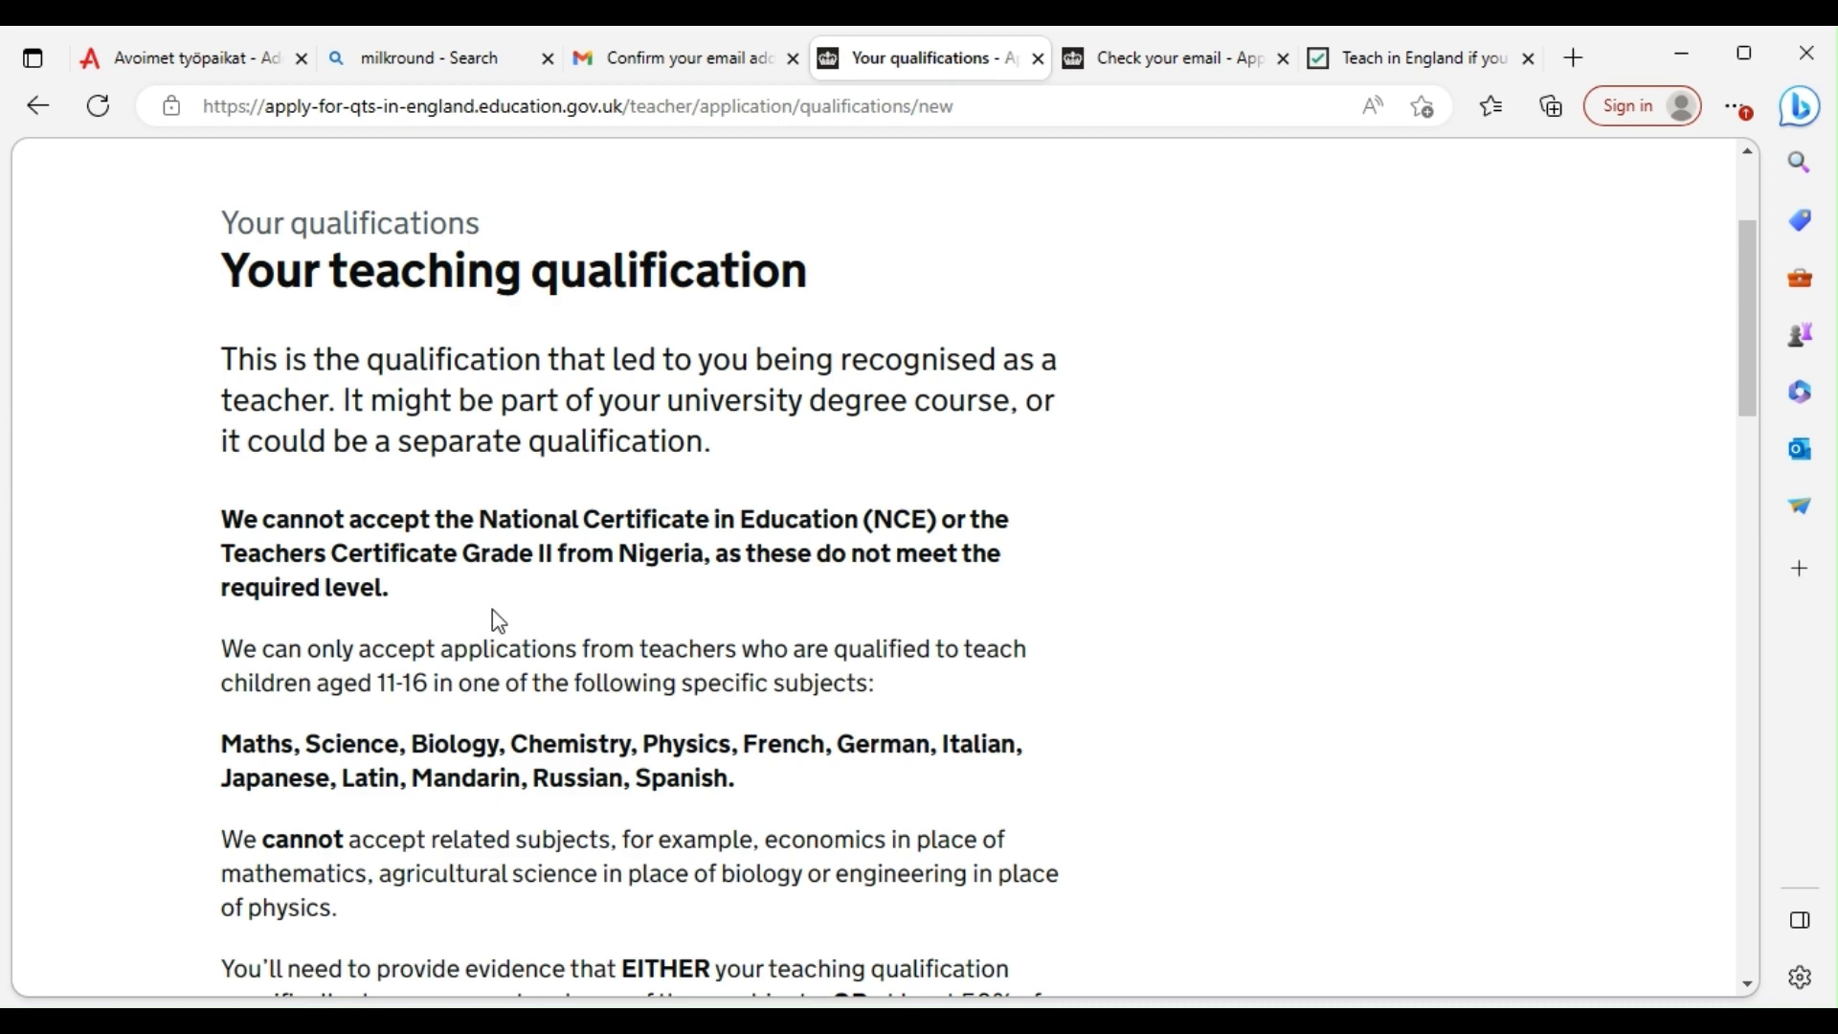
scroll(499, 621, down, 3)
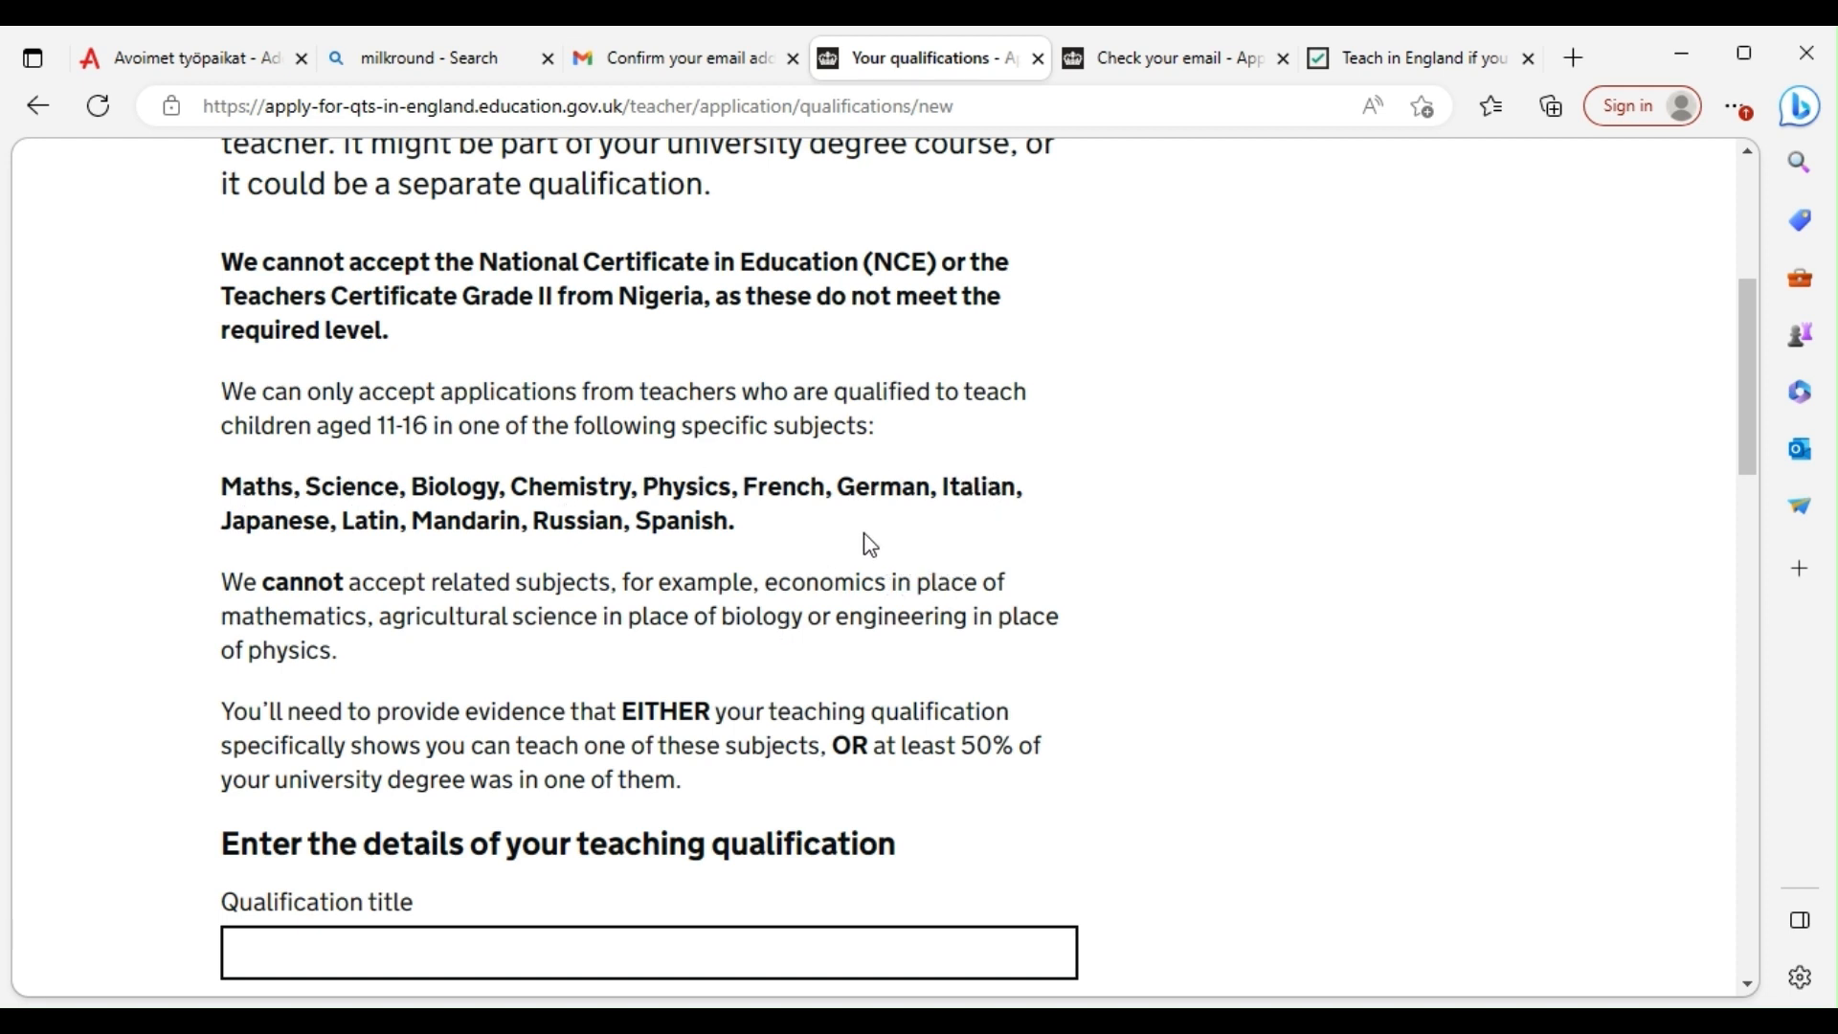
drag(870, 543, 197, 499)
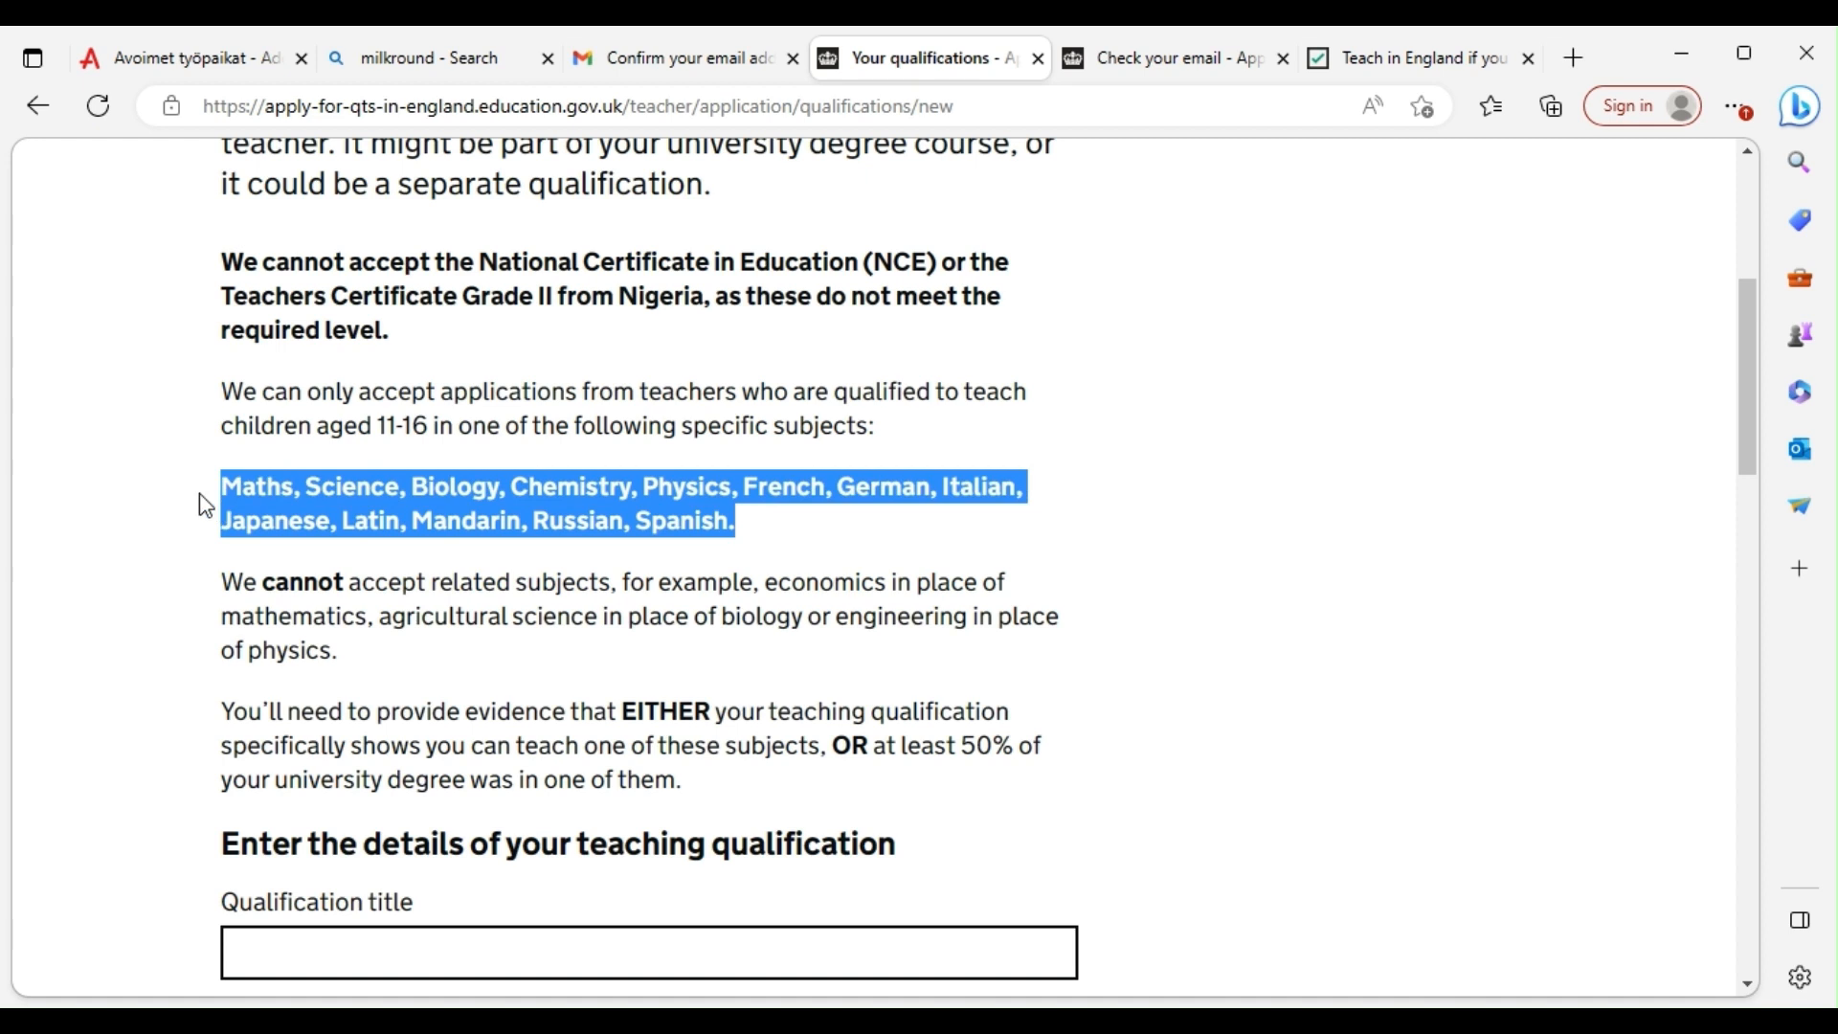
click(1365, 479)
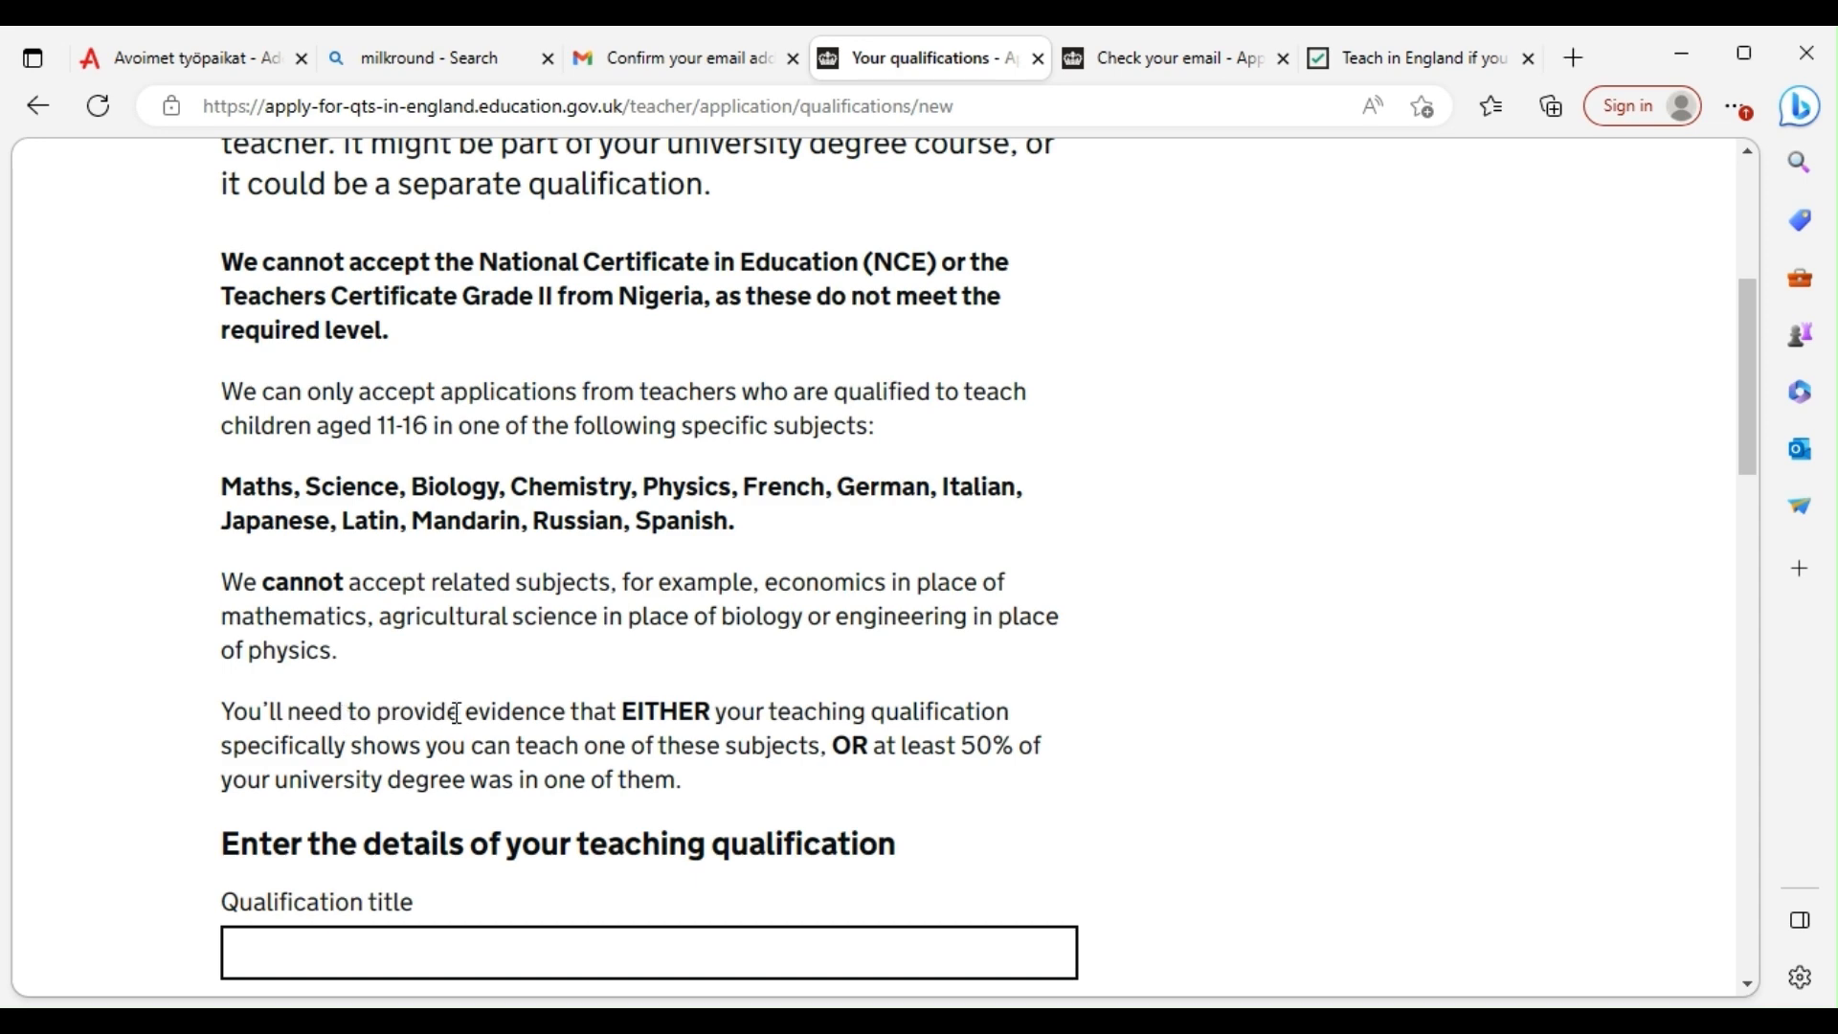
scroll(707, 717, down, 1)
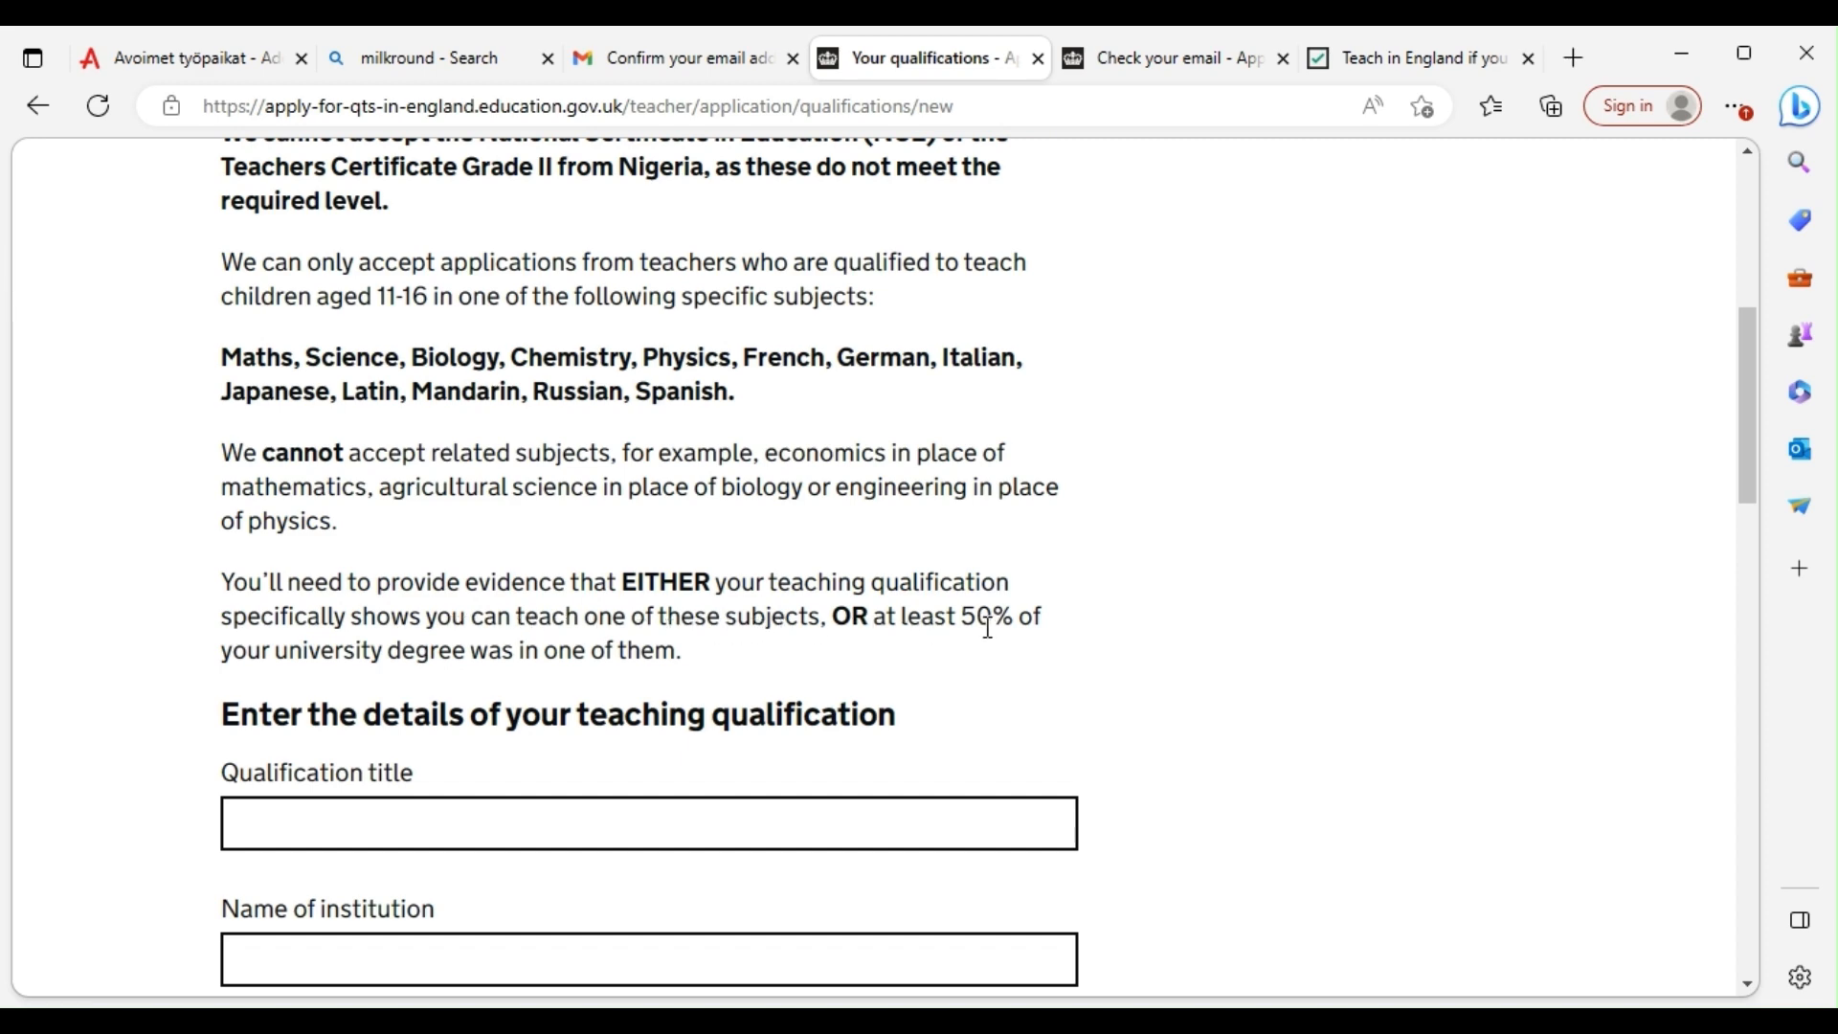
scroll(443, 705, down, 1)
click(337, 689)
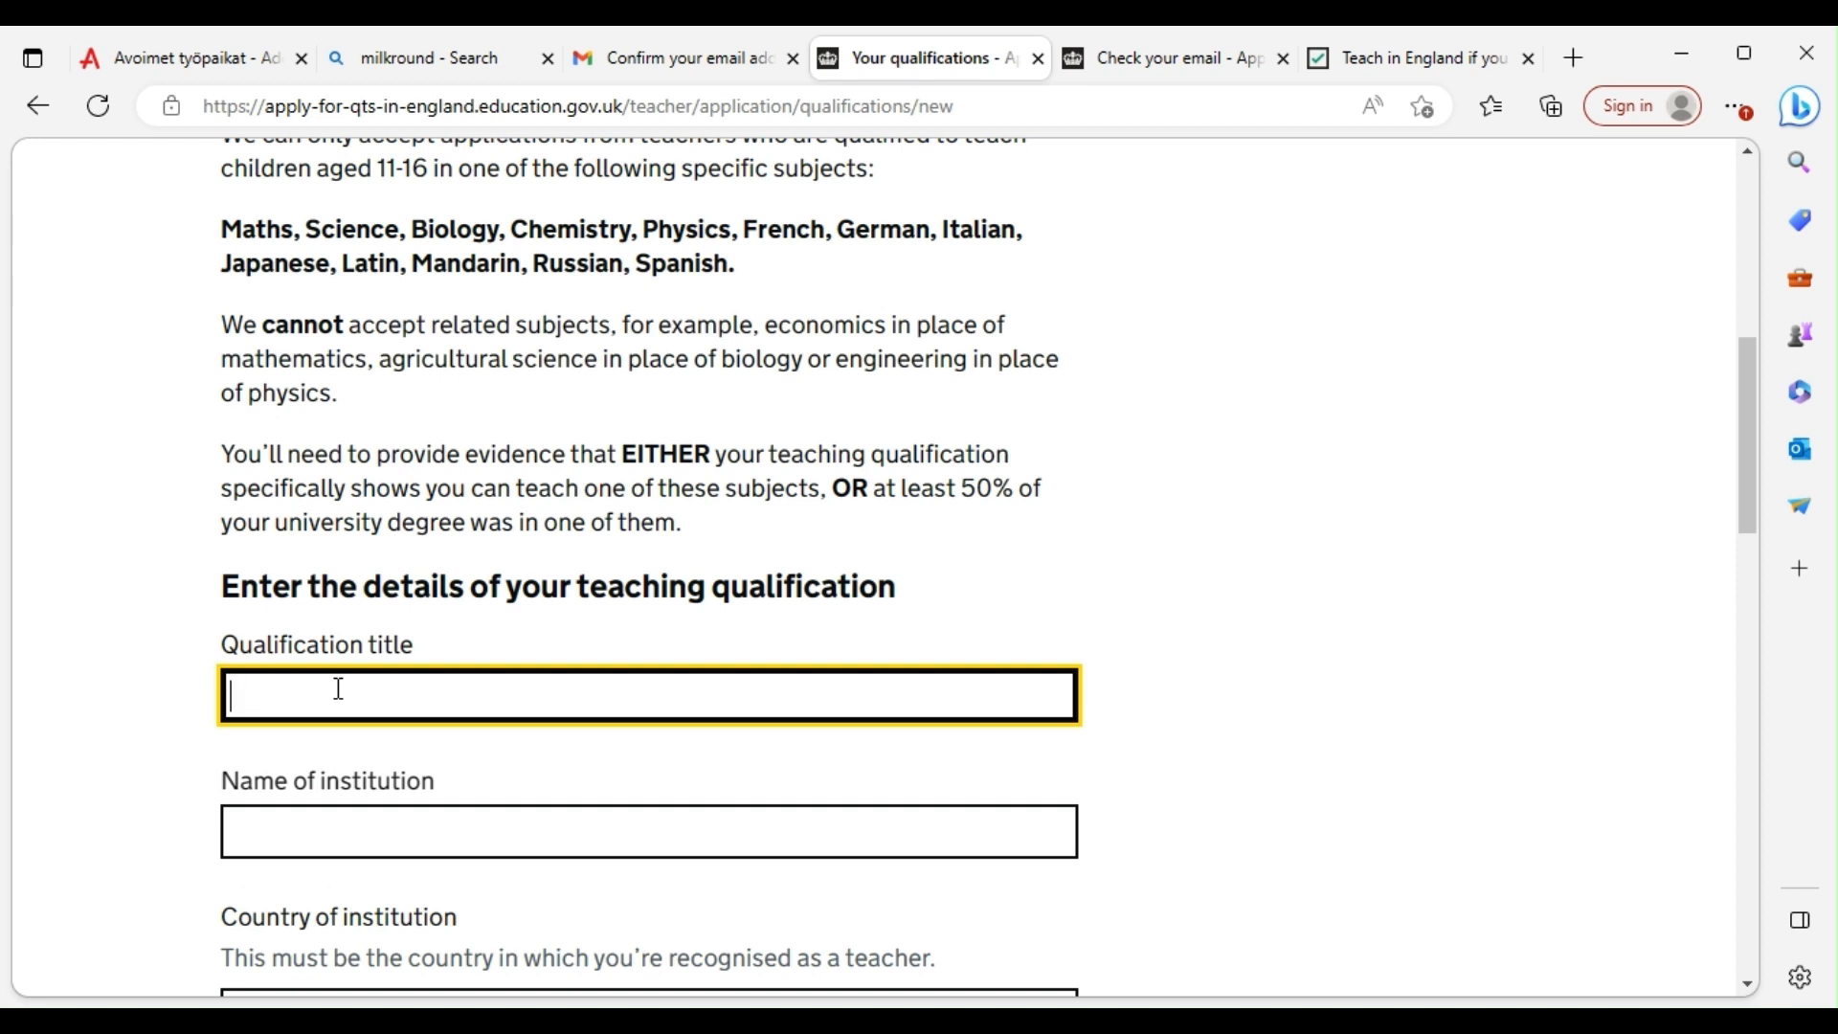
Enter qualification title 'Bachelor Degree in Education' and institution name University of benin
text(E)
key(BackSpace)
text(Bachelor Degree i )
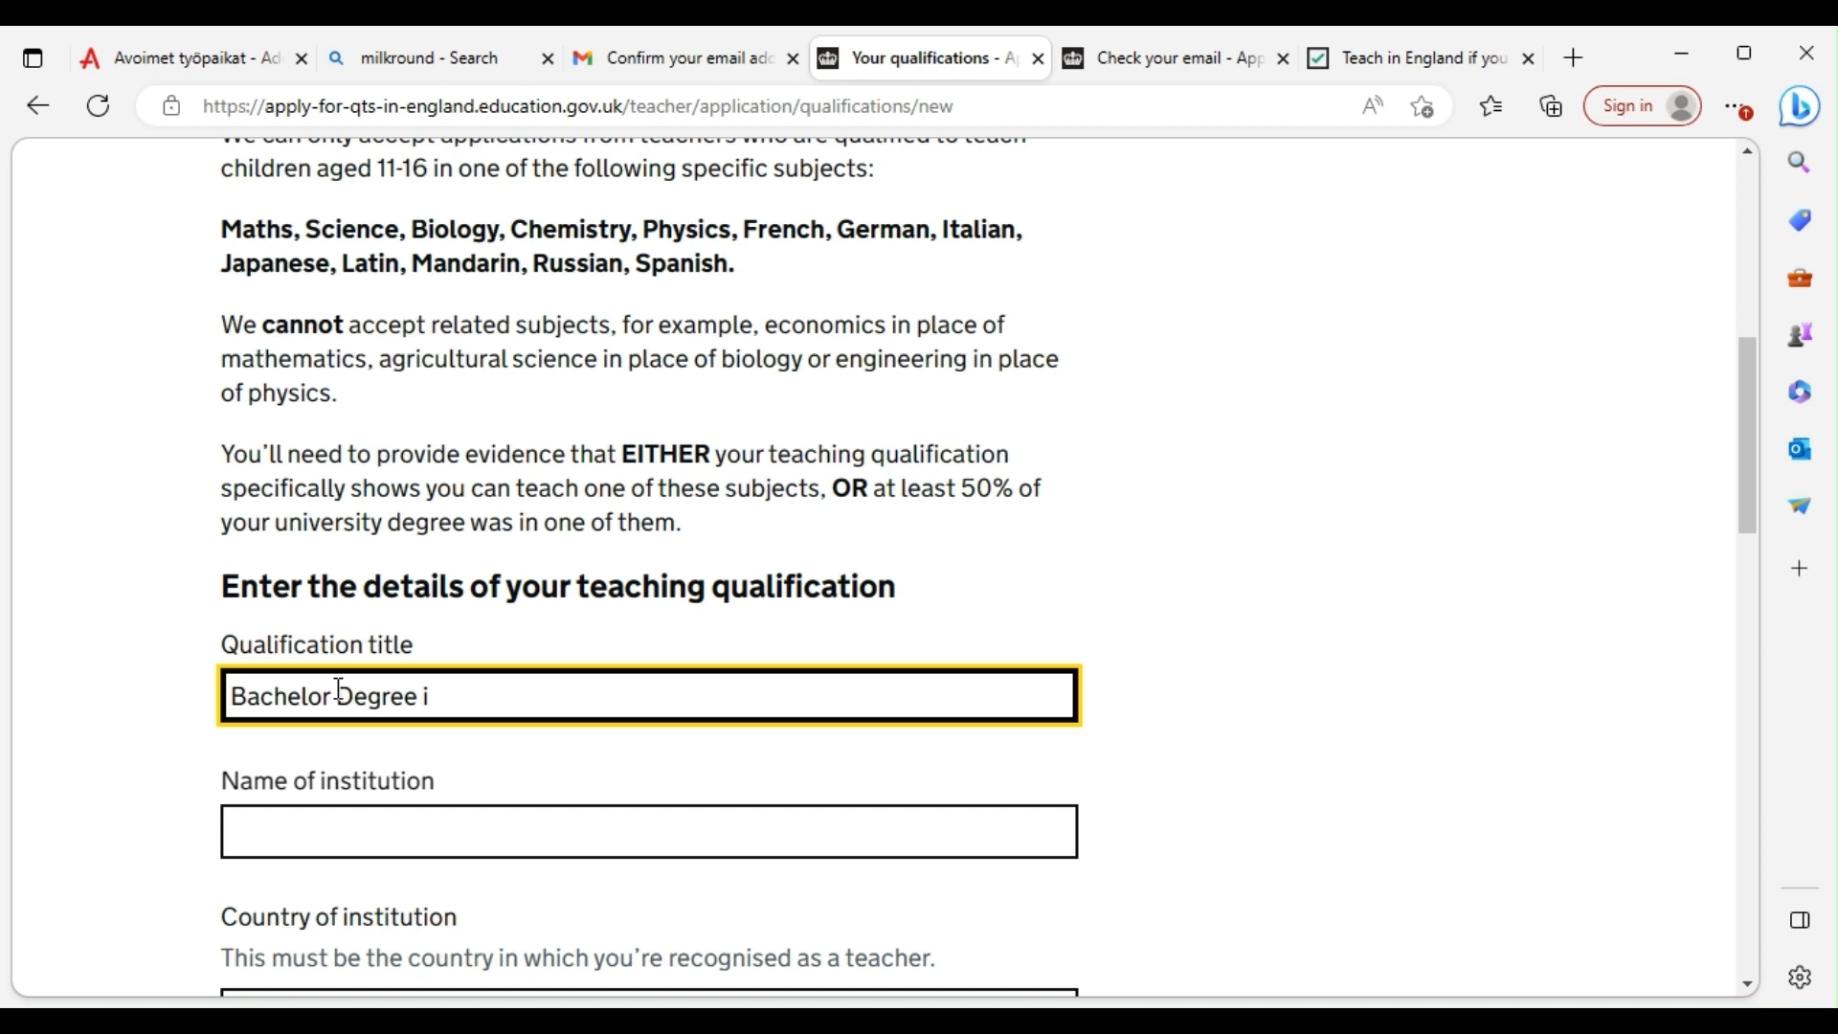
text(n Education)
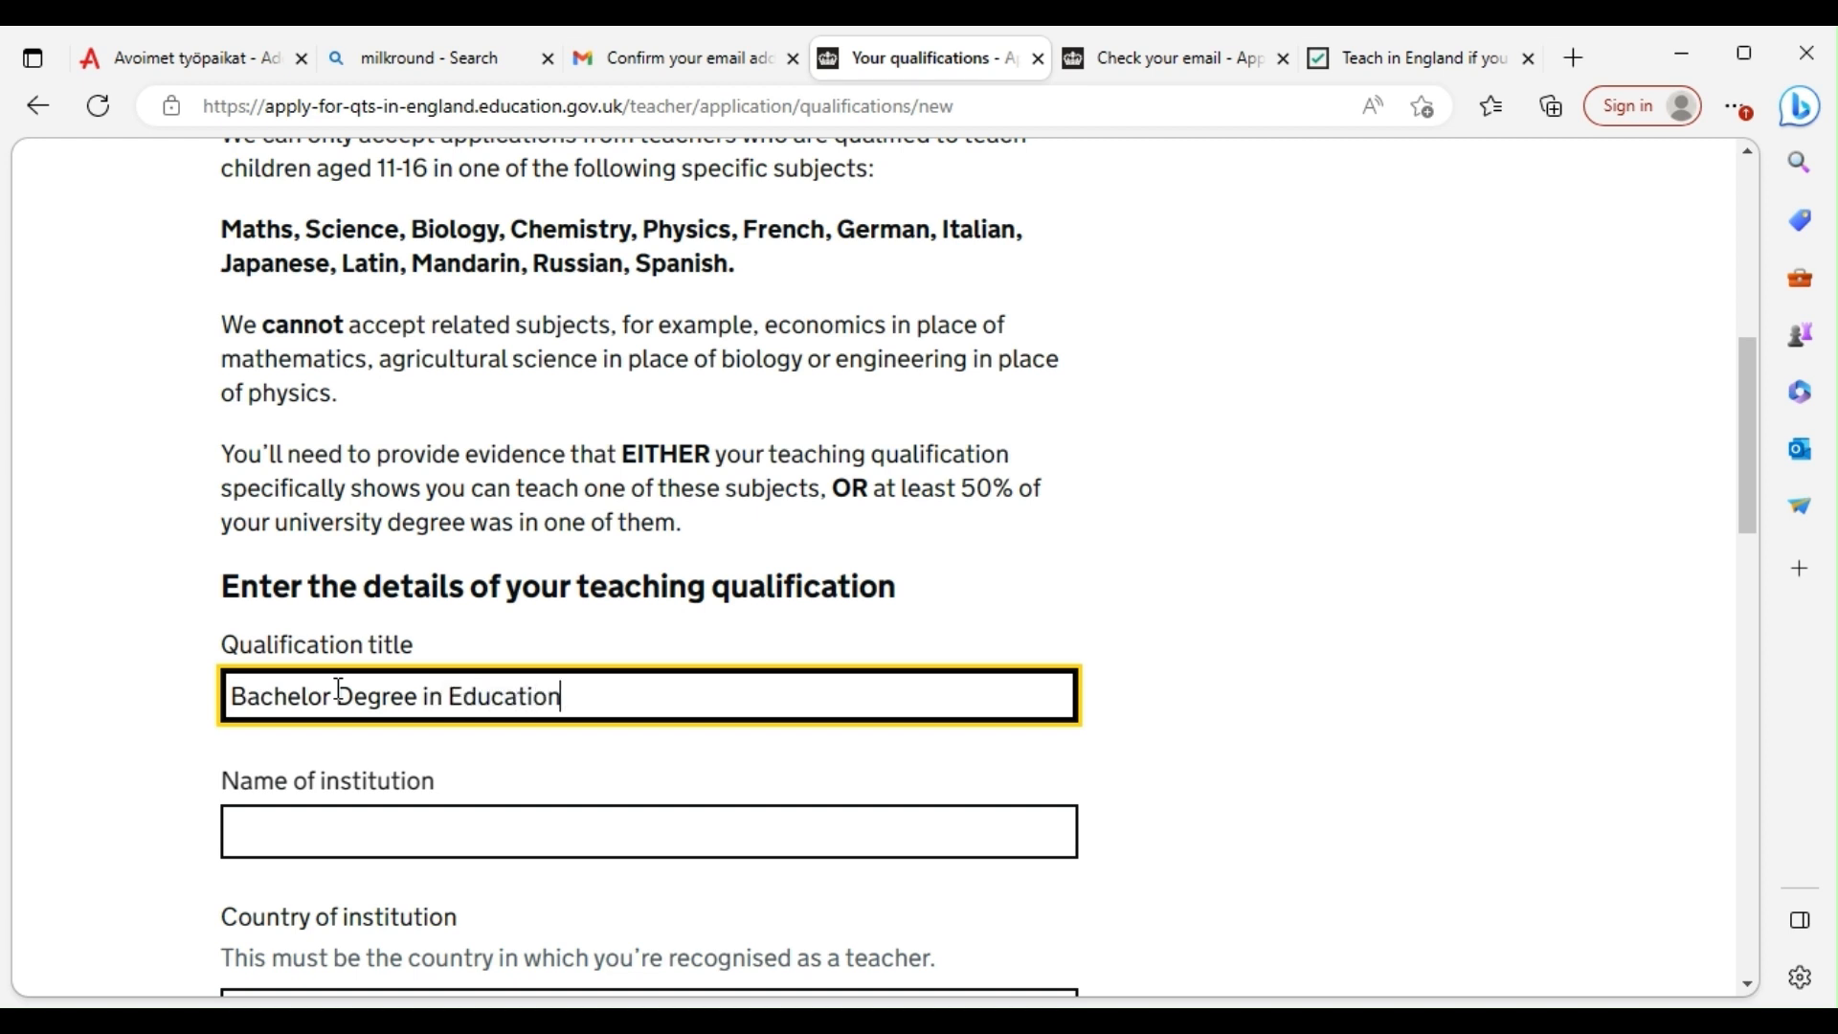
click(347, 829)
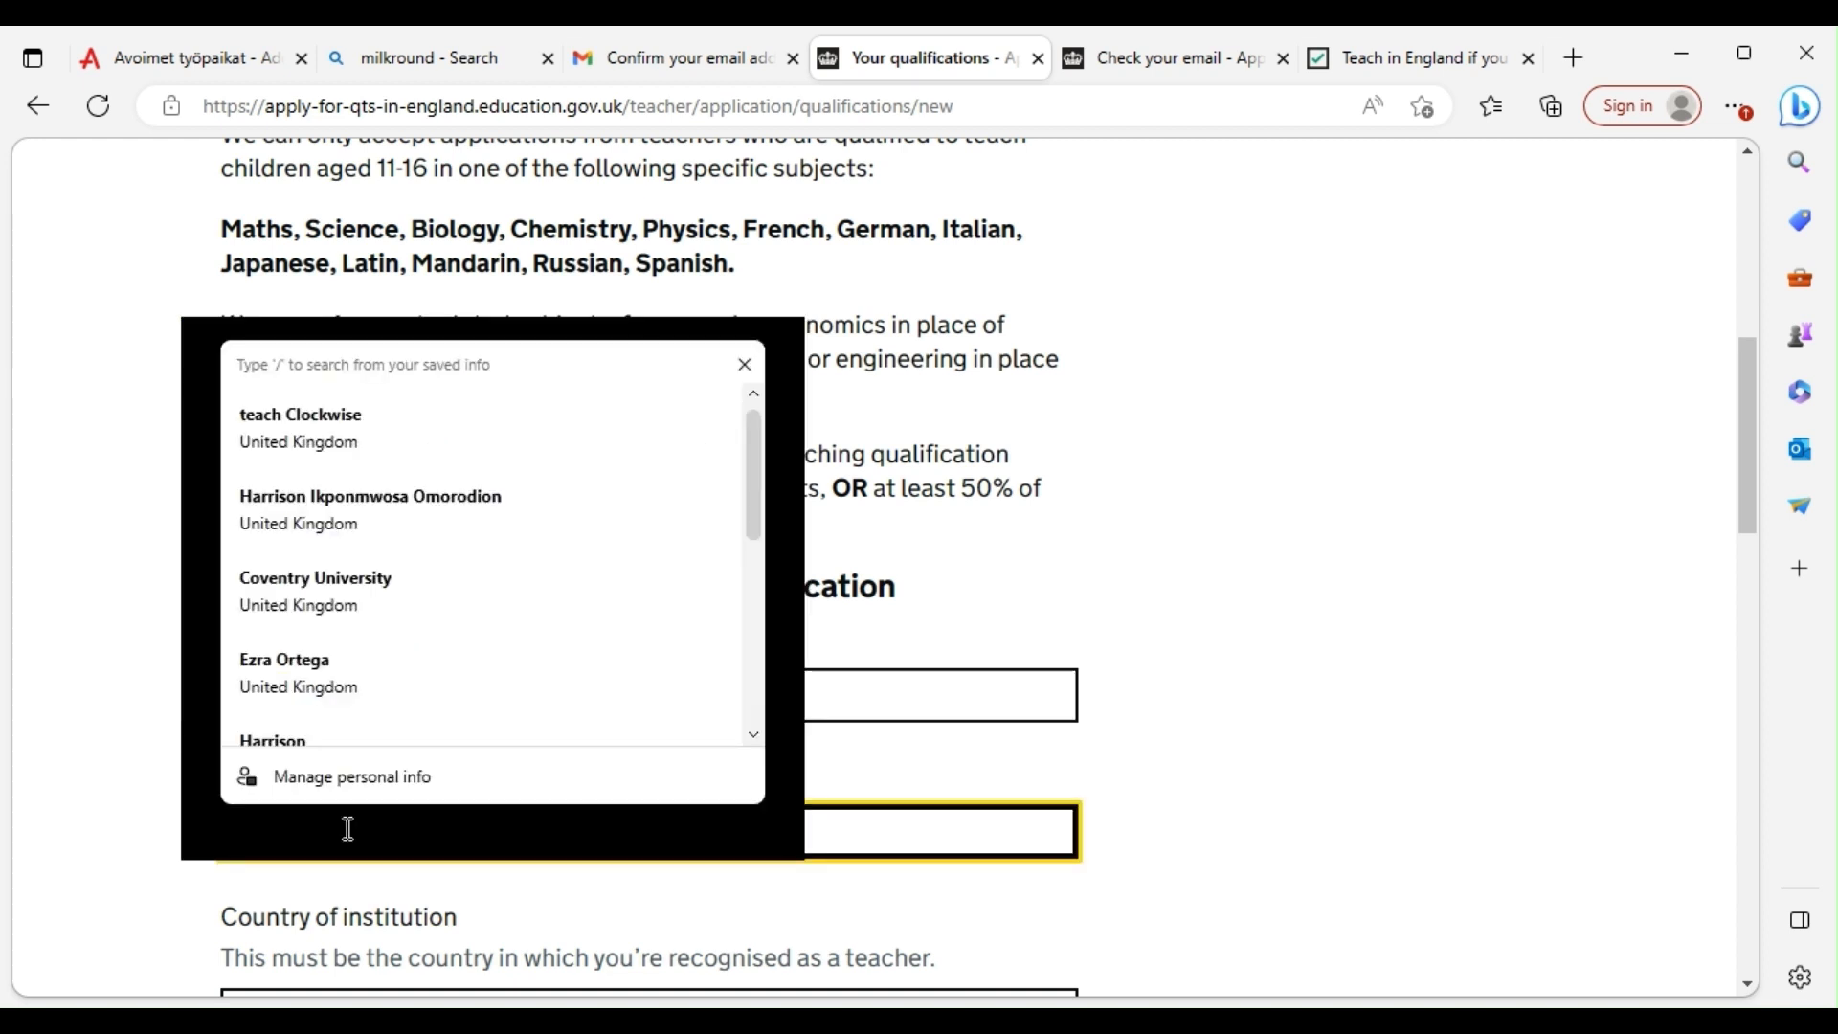
text(U)
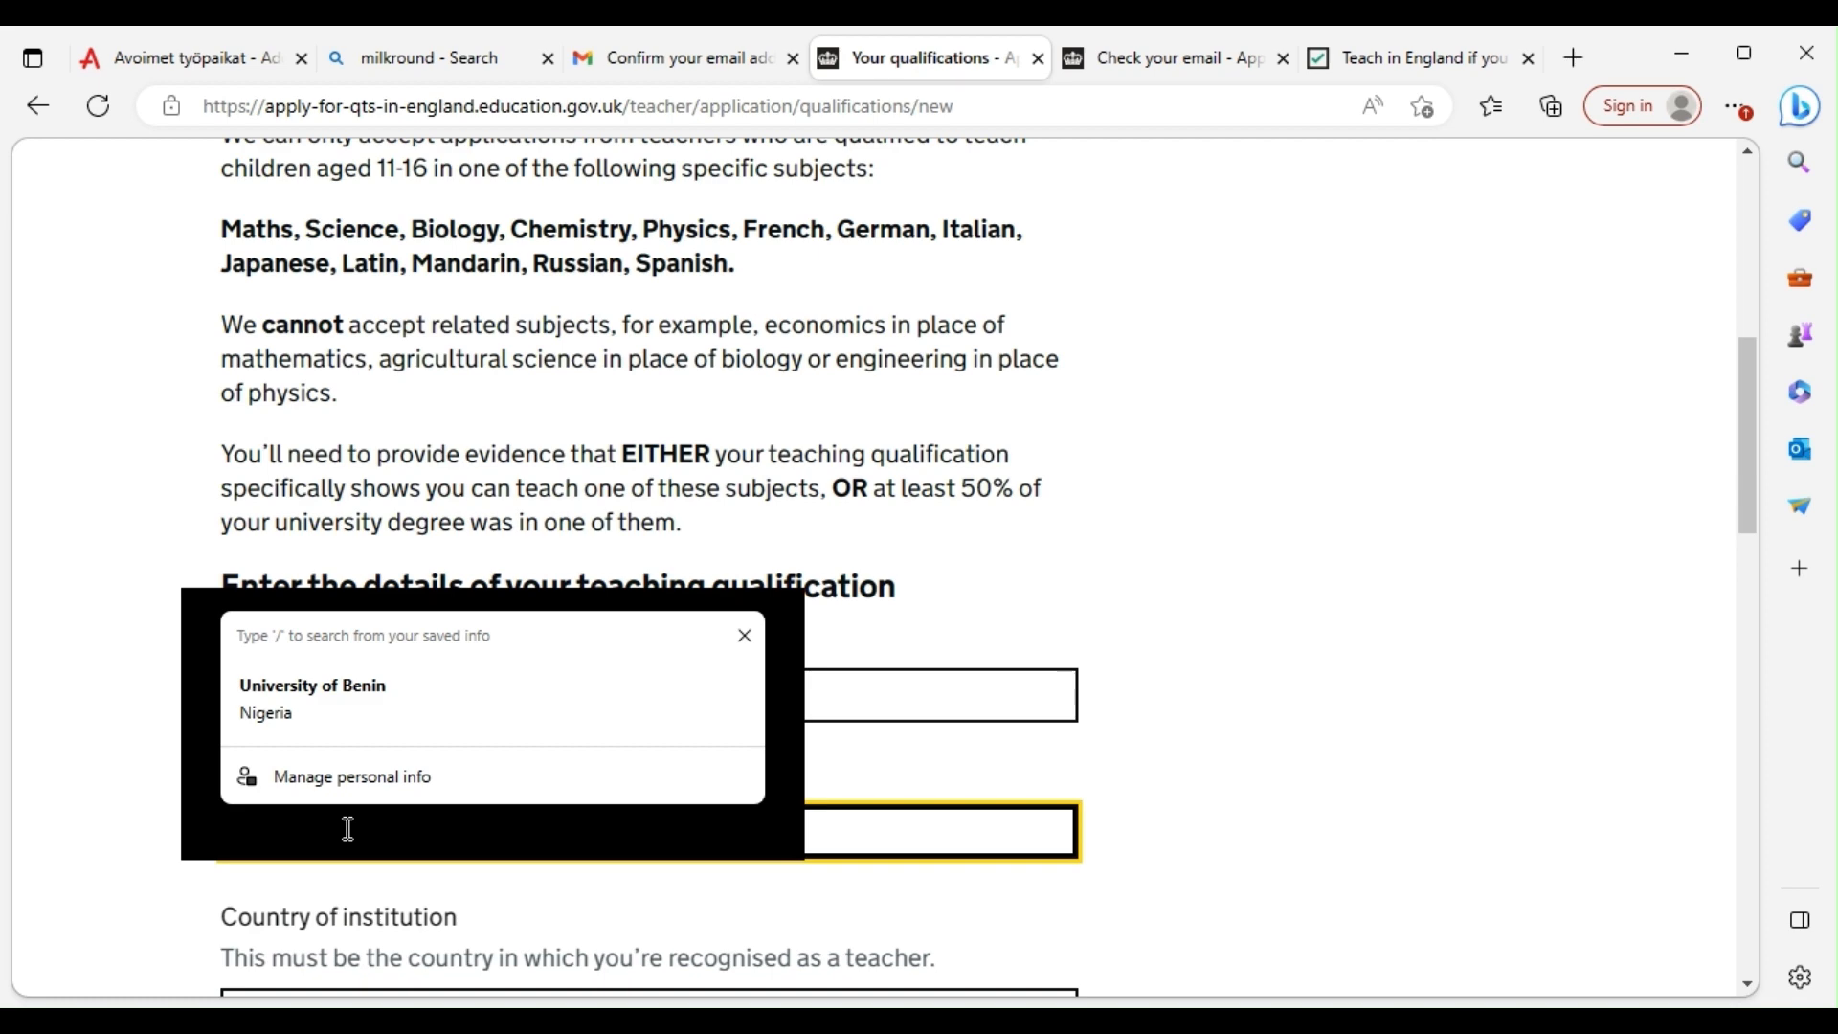
click(1424, 795)
Choose Nigeria as the institution country and expand the note about university degrees
scroll(488, 779, down, 4)
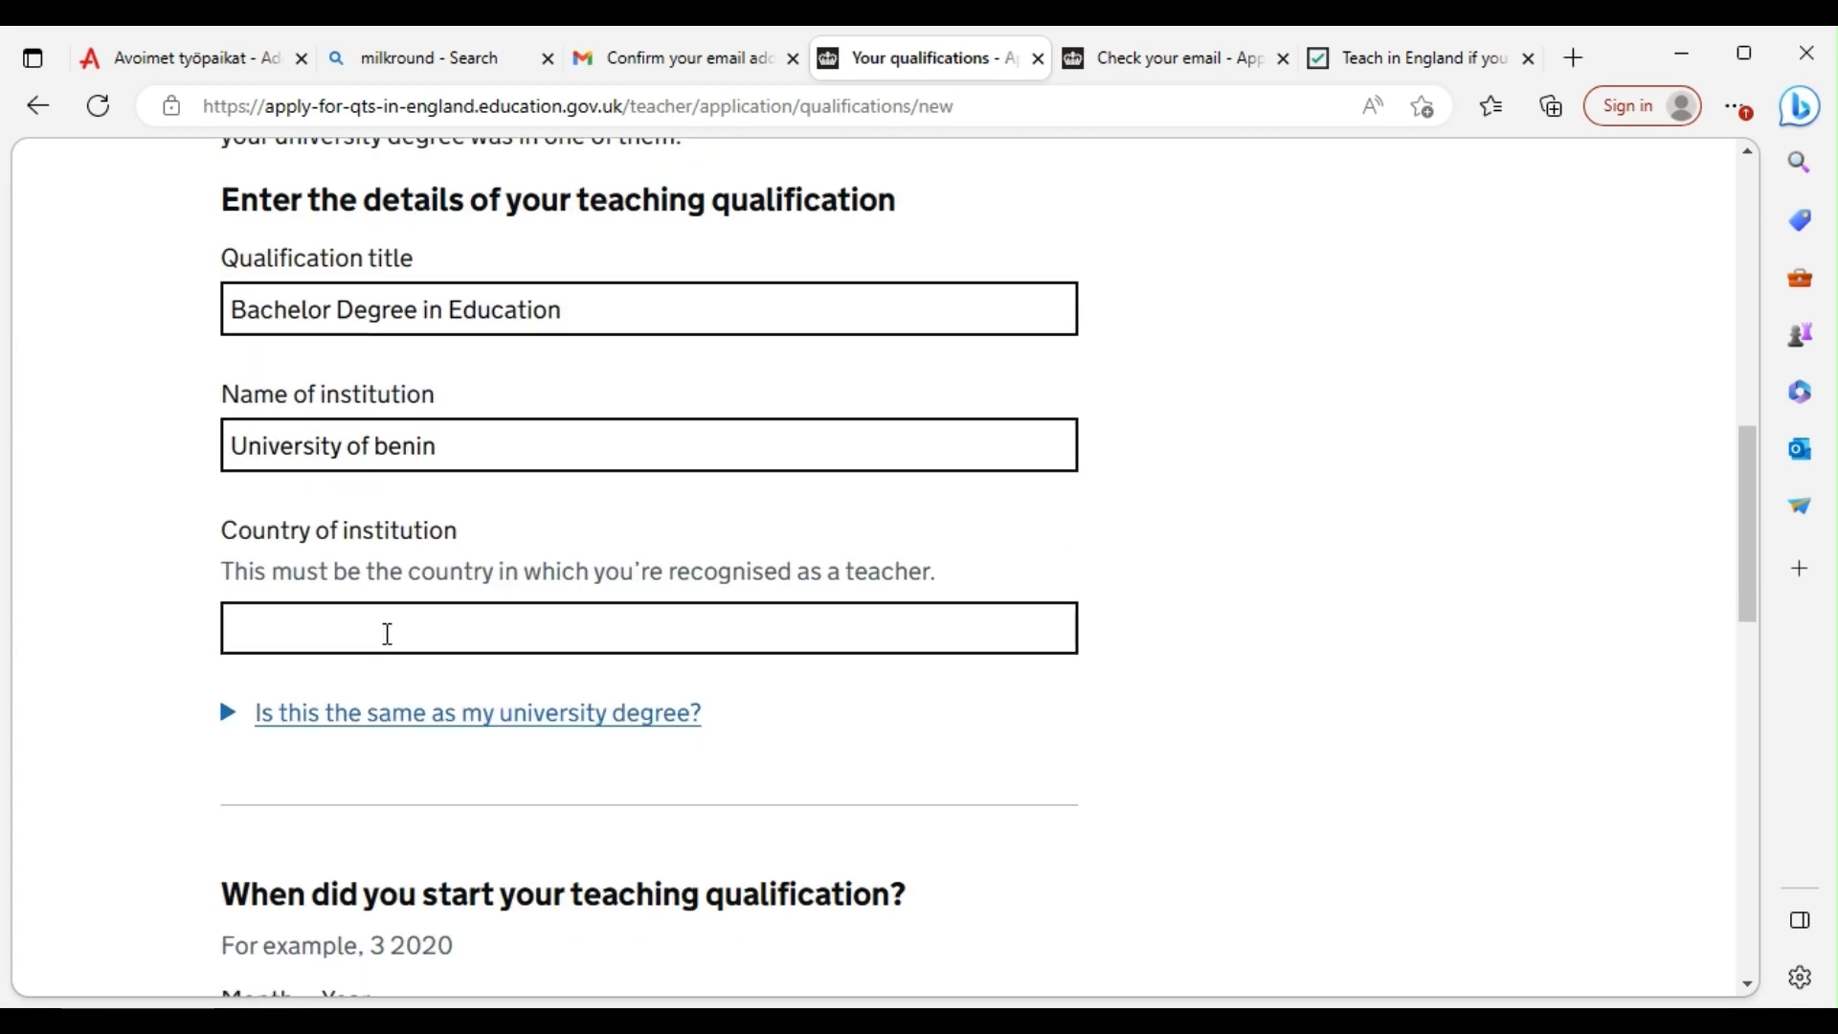
click(394, 633)
text(Ni)
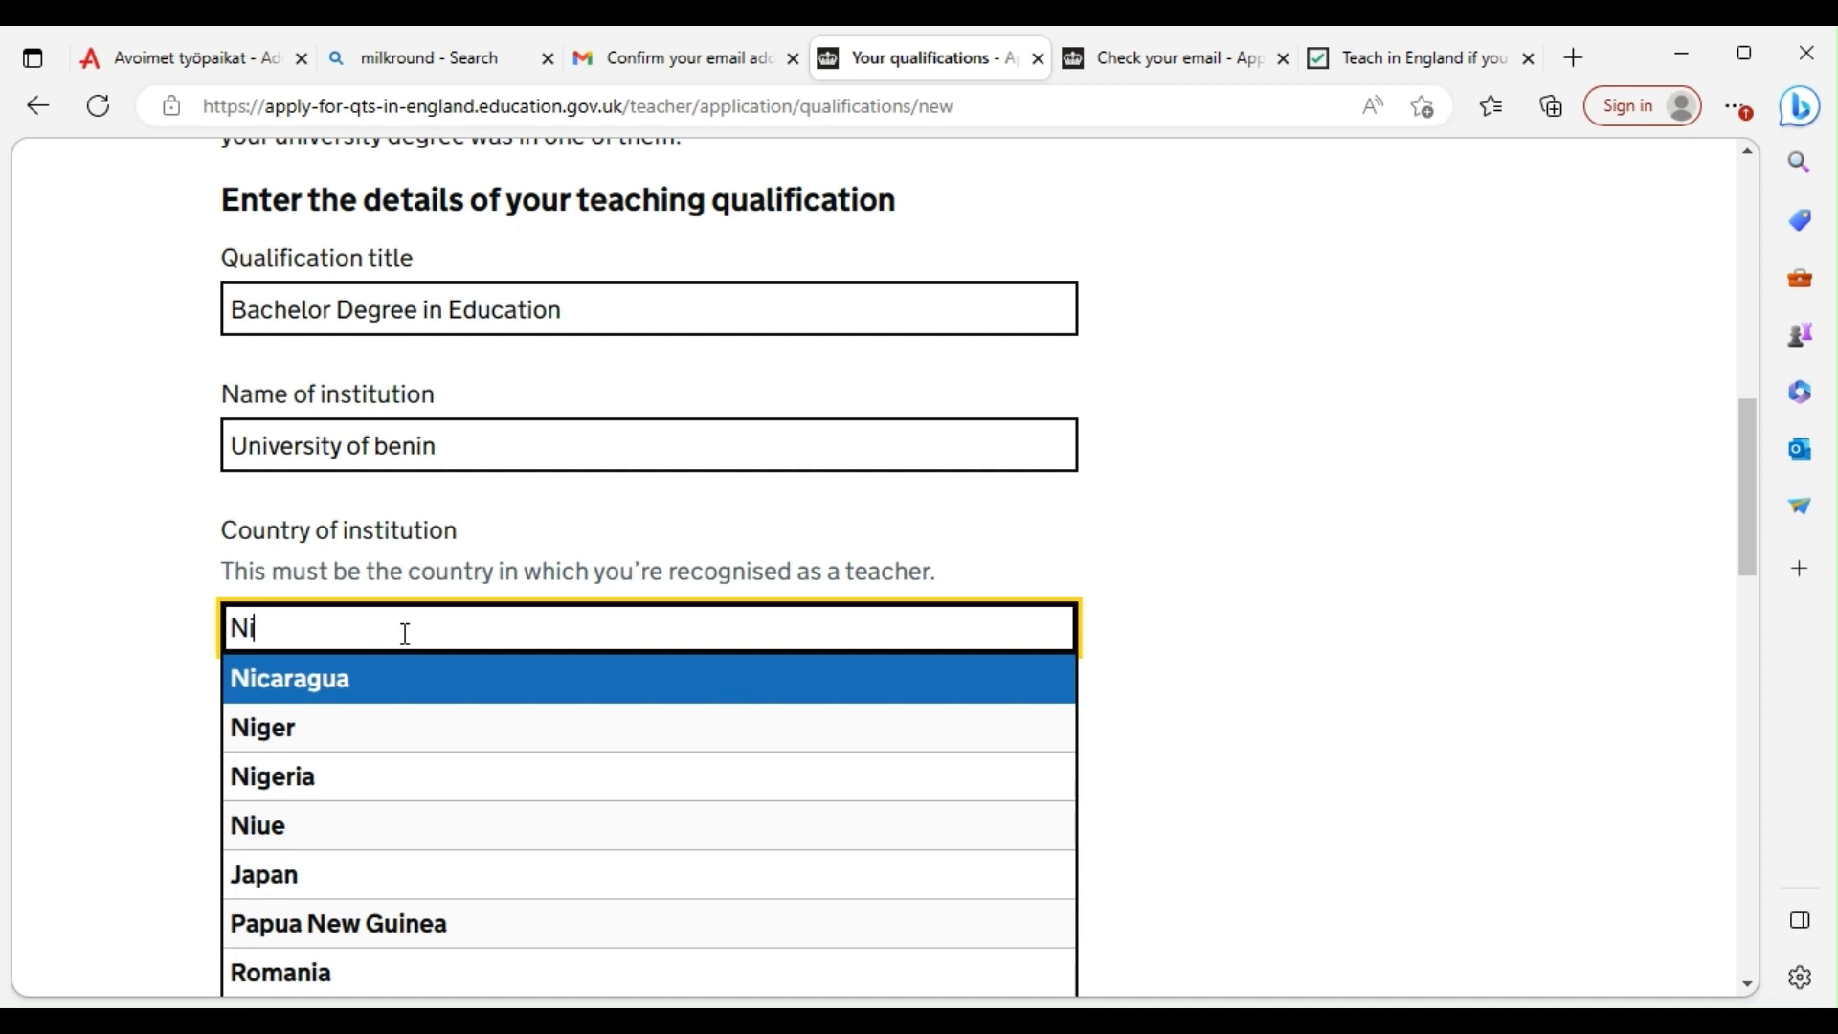
click(306, 778)
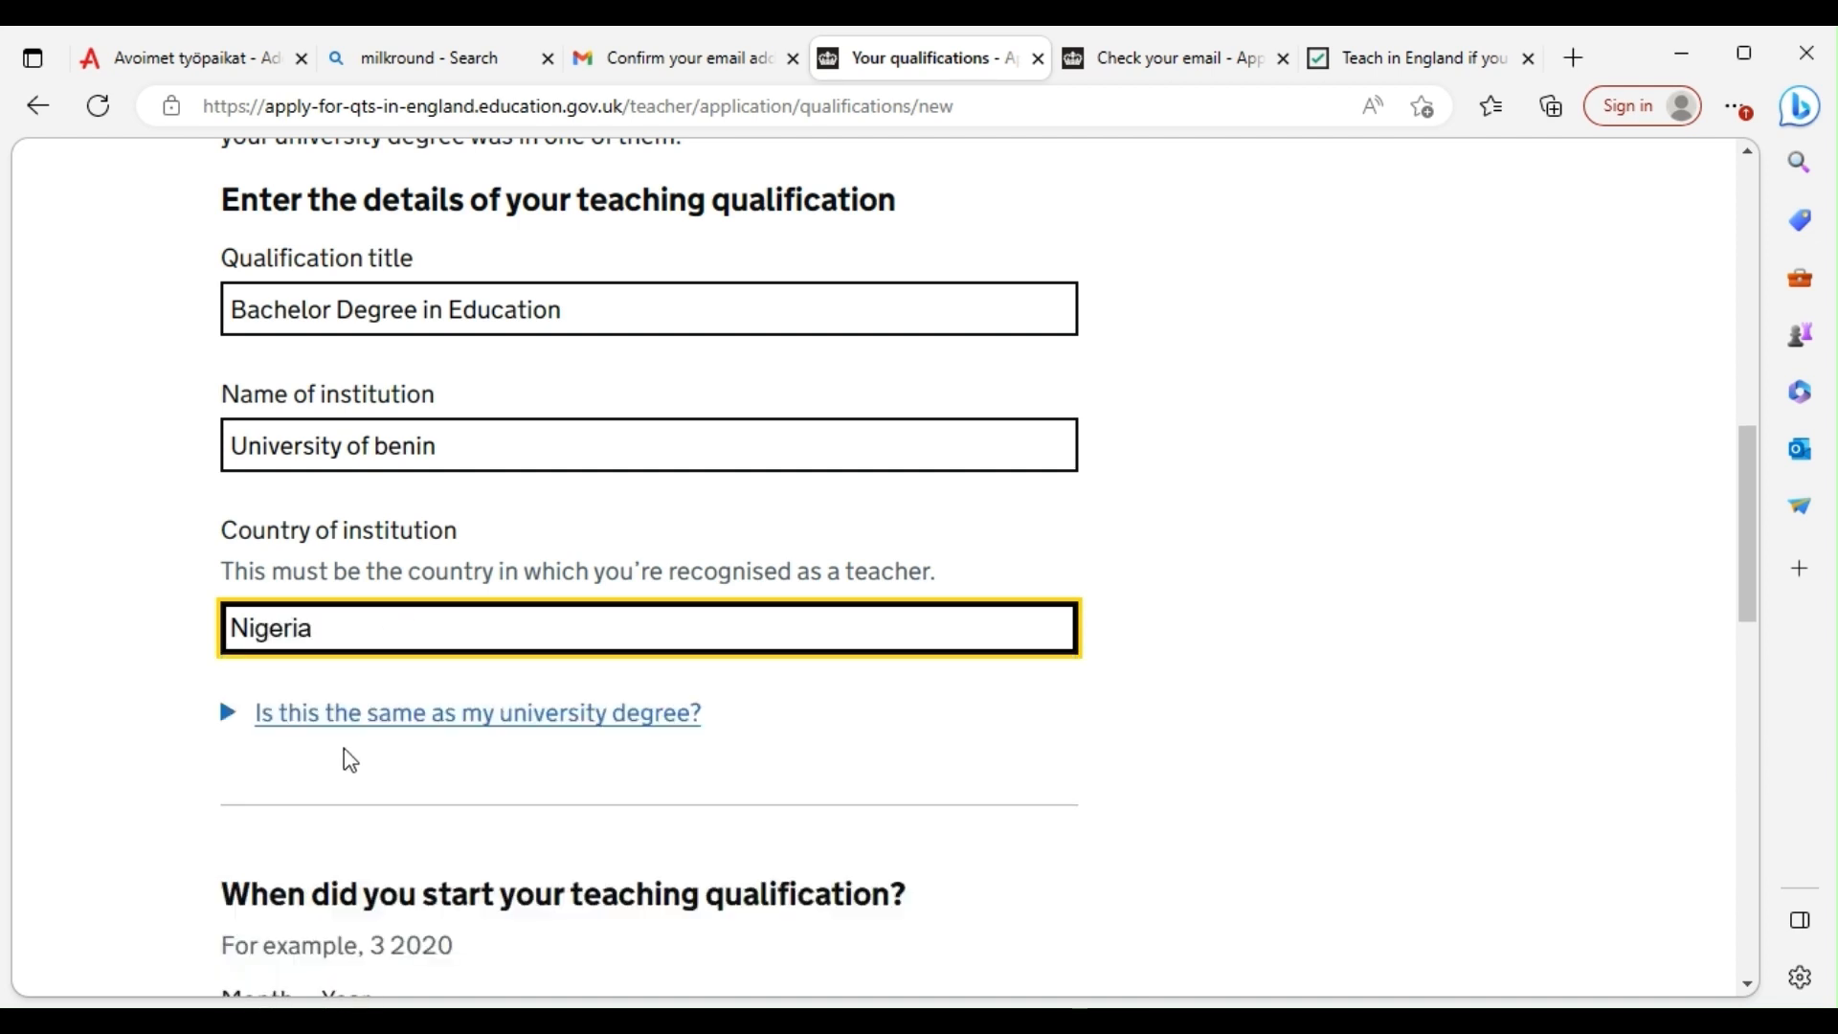
scroll(431, 737, down, 1)
scroll(512, 718, down, 1)
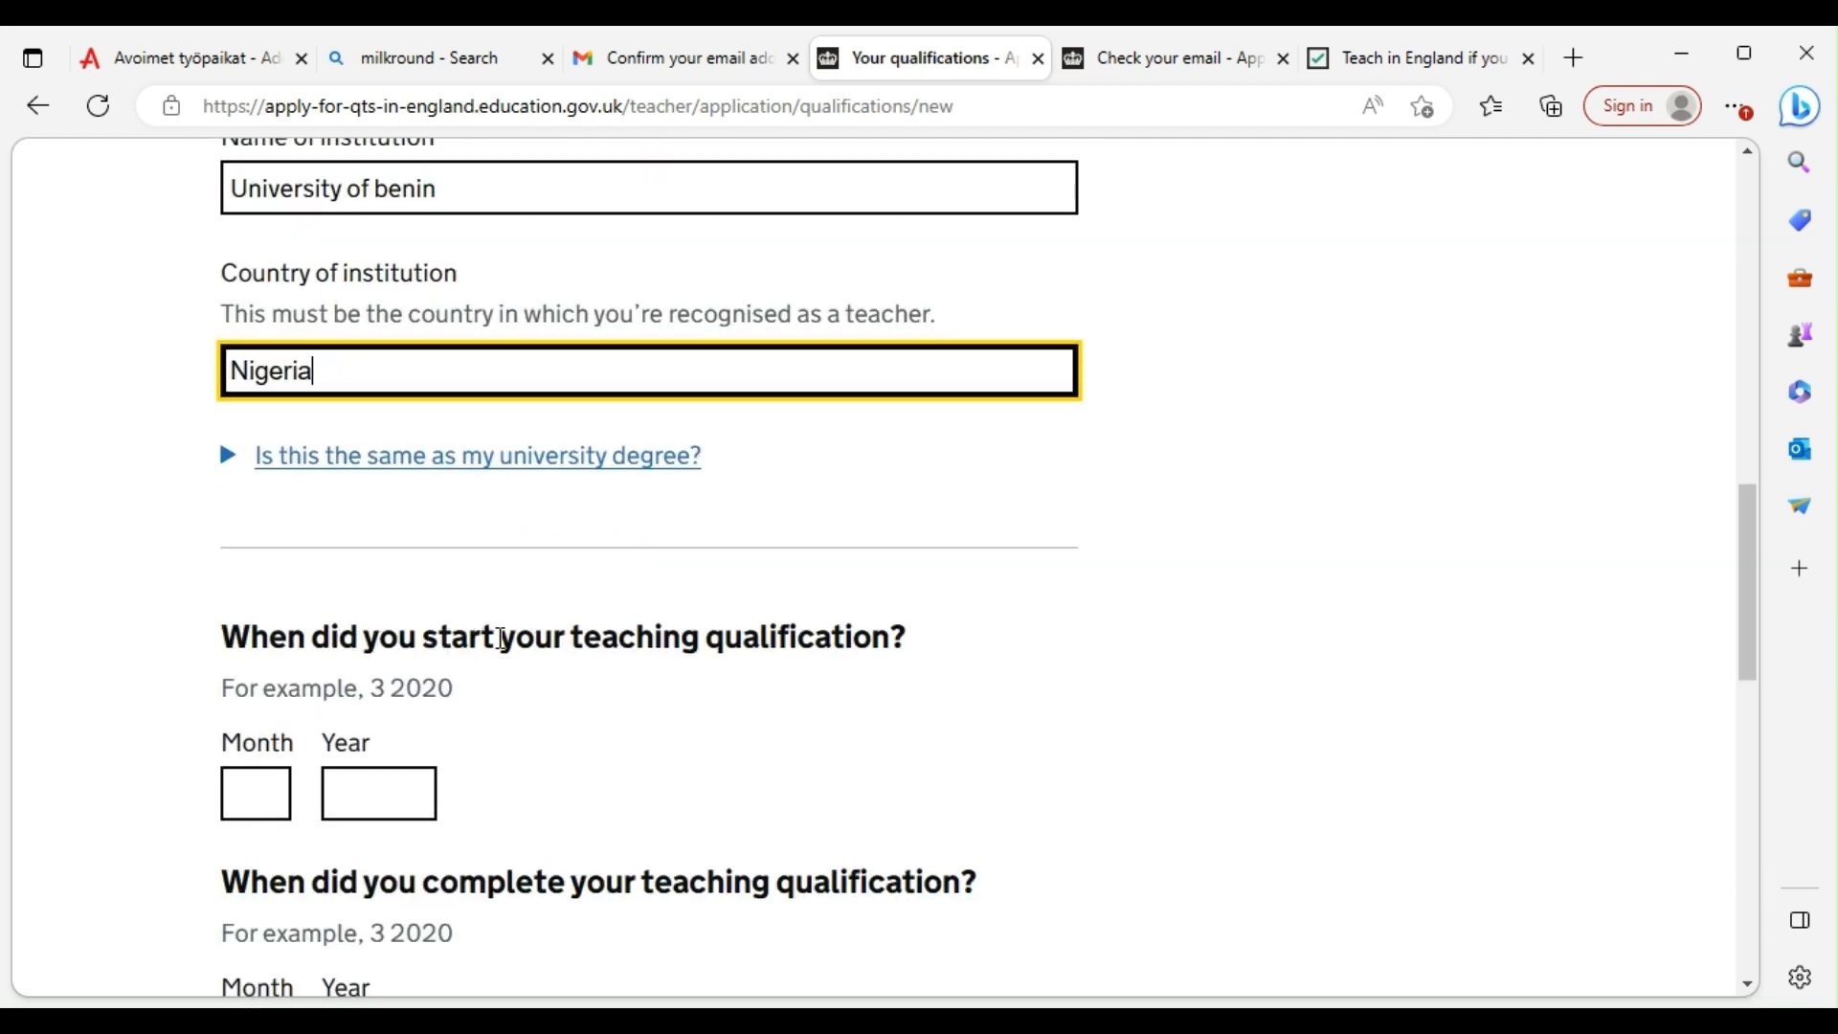
click(258, 802)
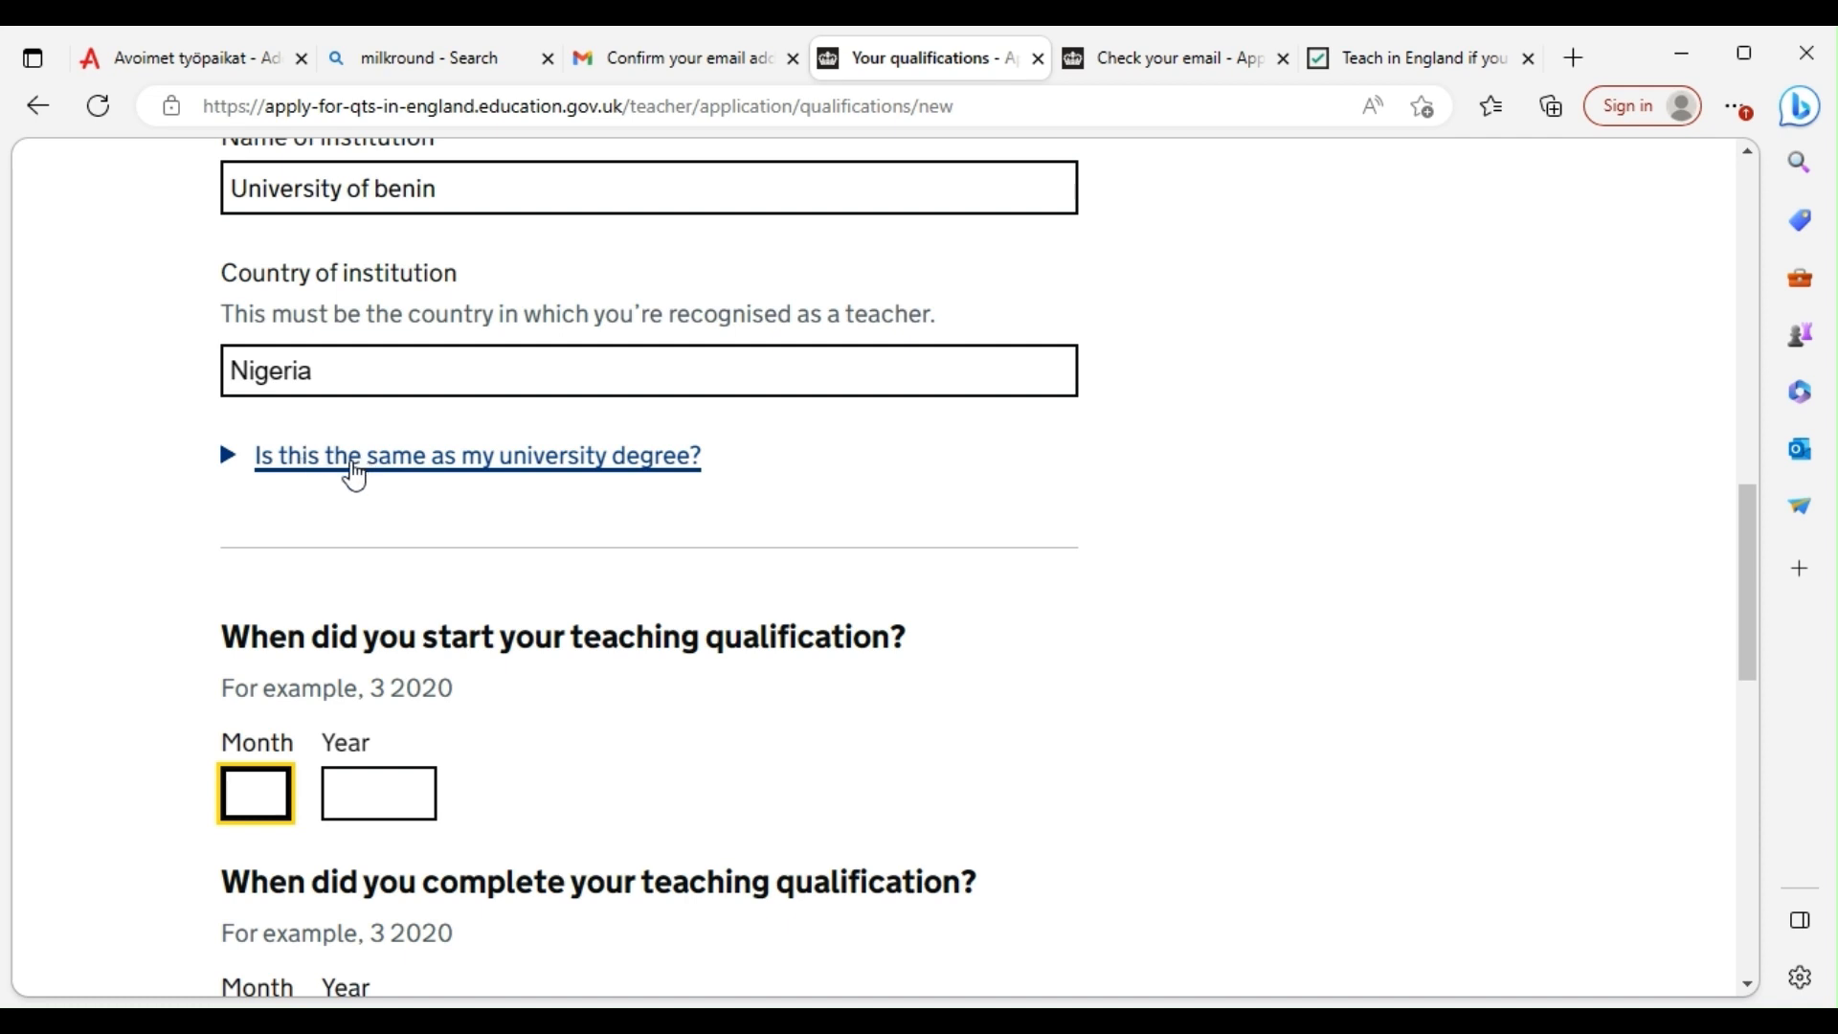
click(318, 469)
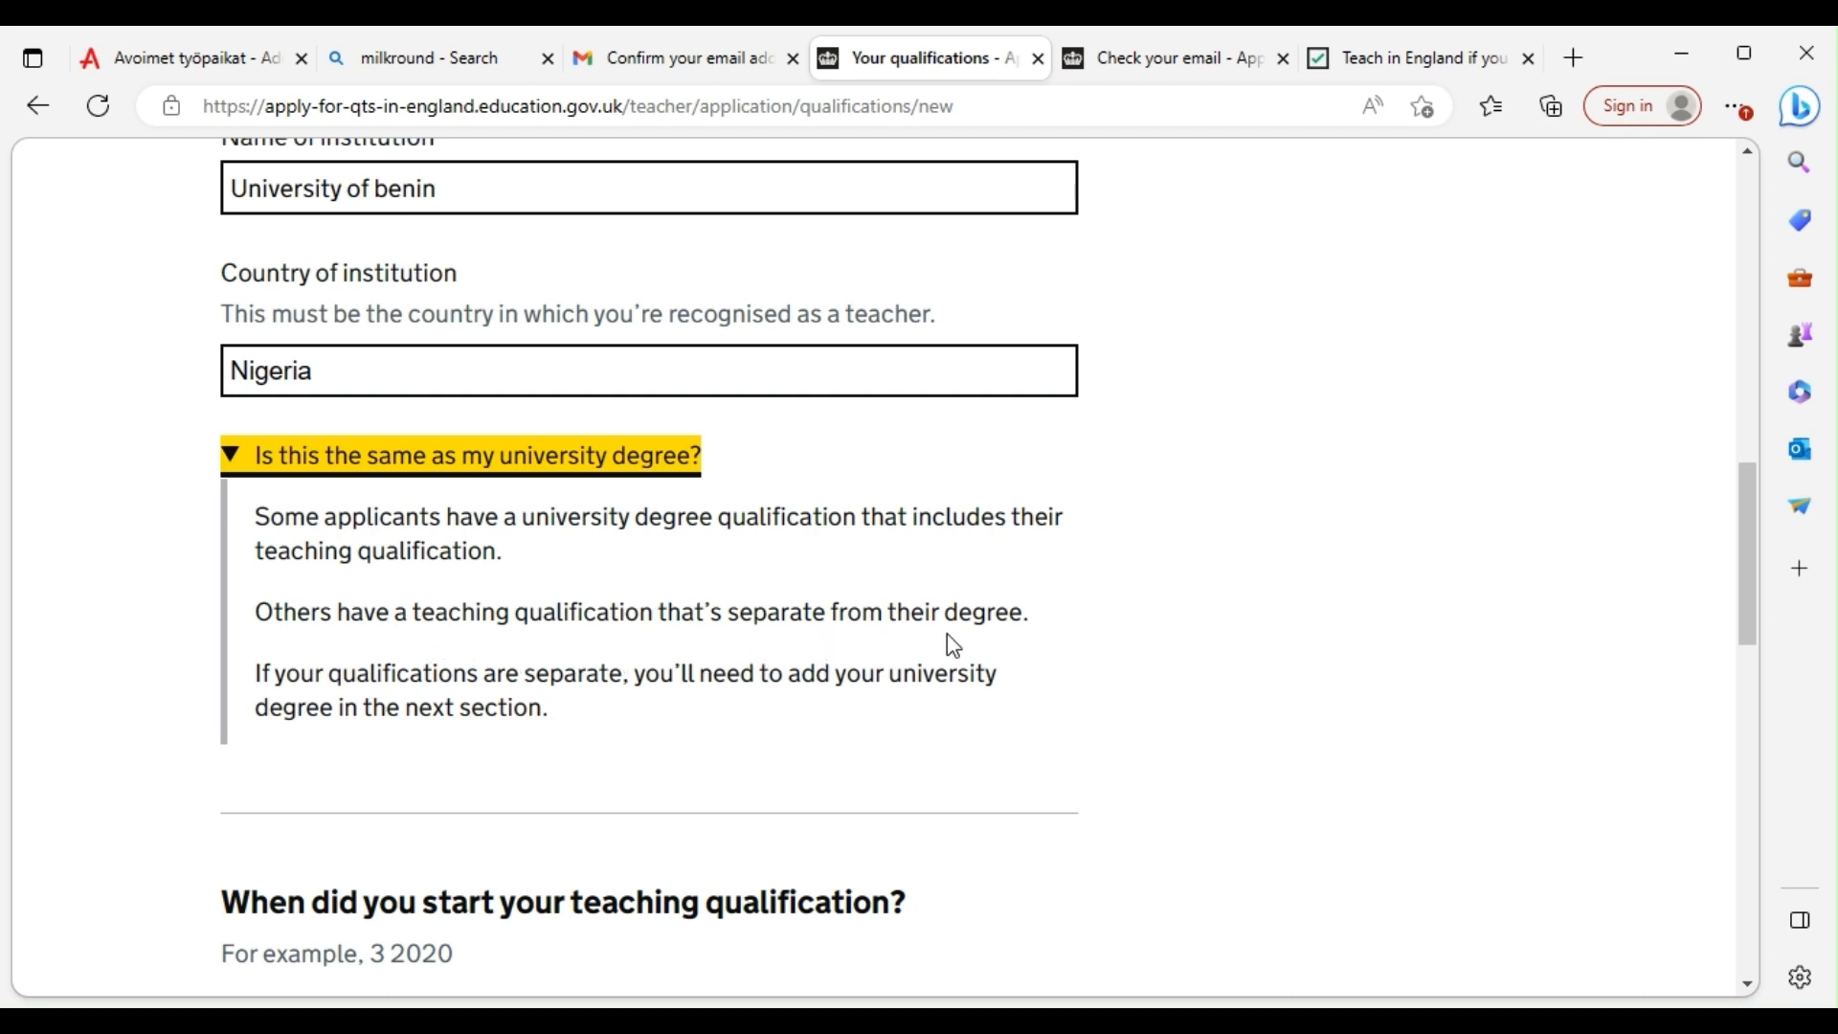
scroll(502, 685, down, 4)
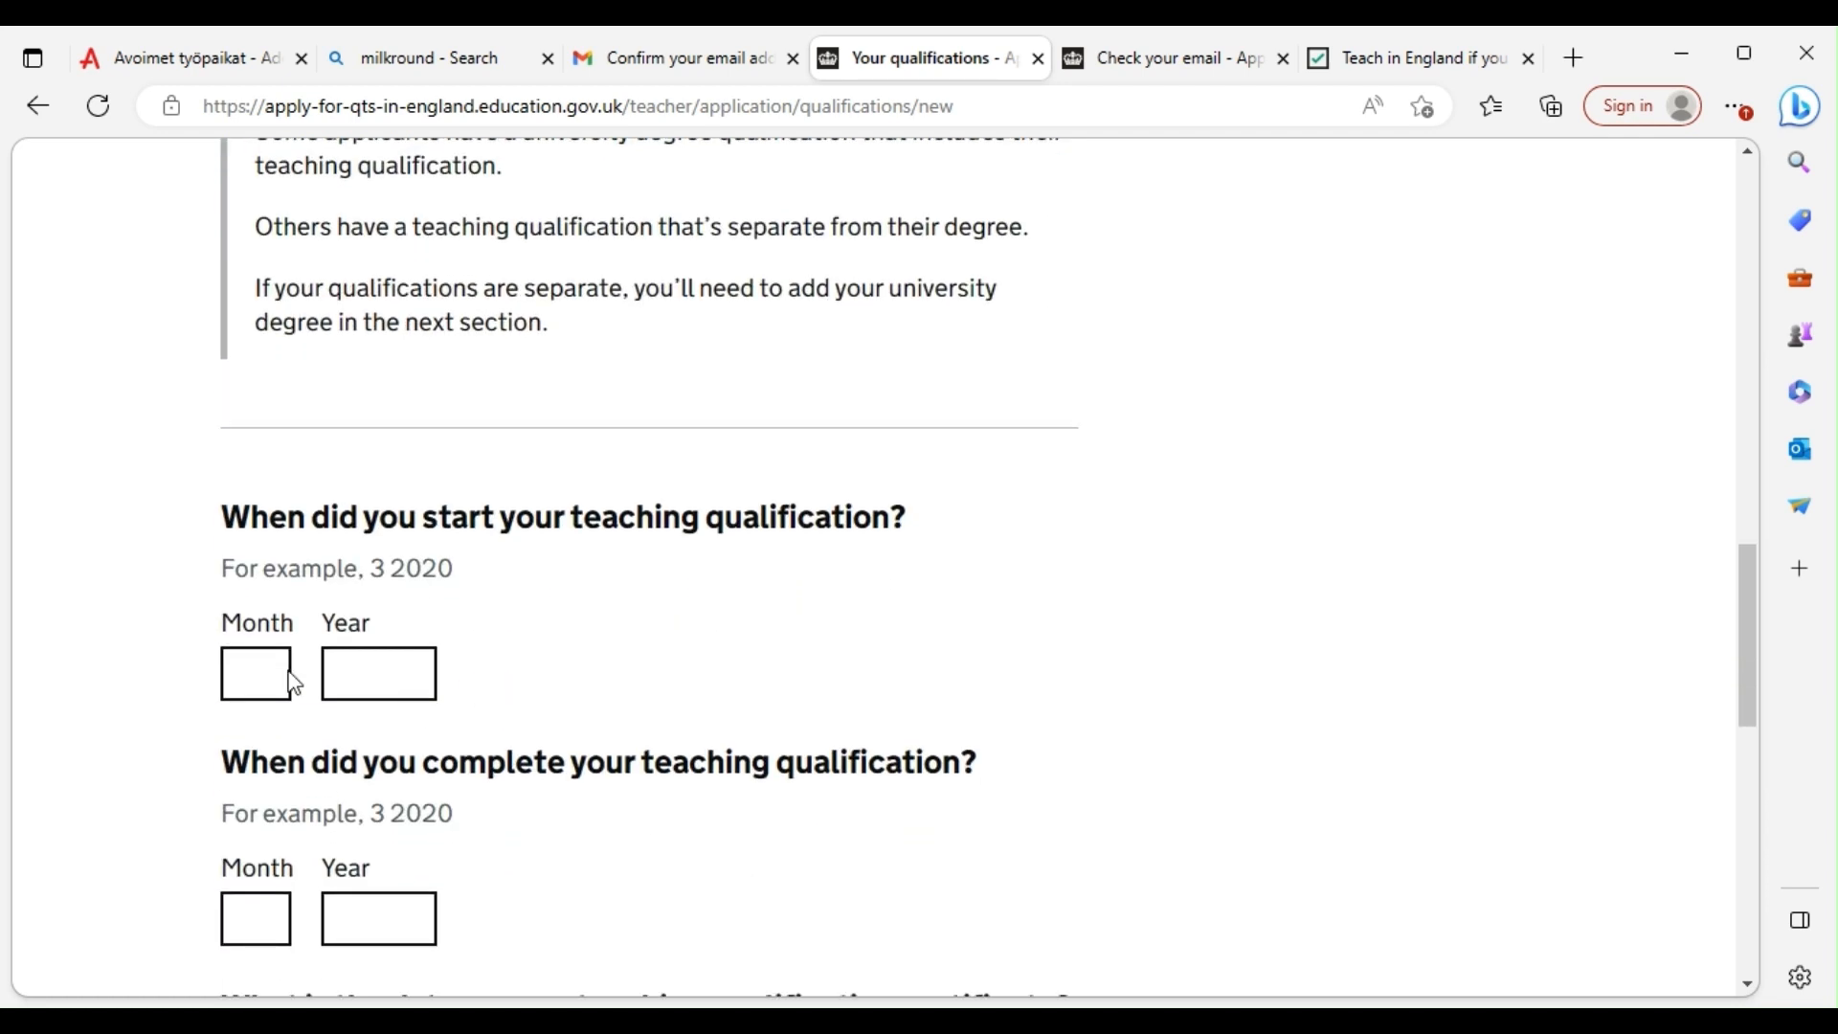
Enter start date 05 2008, correcting the mistyped year 2018
click(243, 672)
text(0)
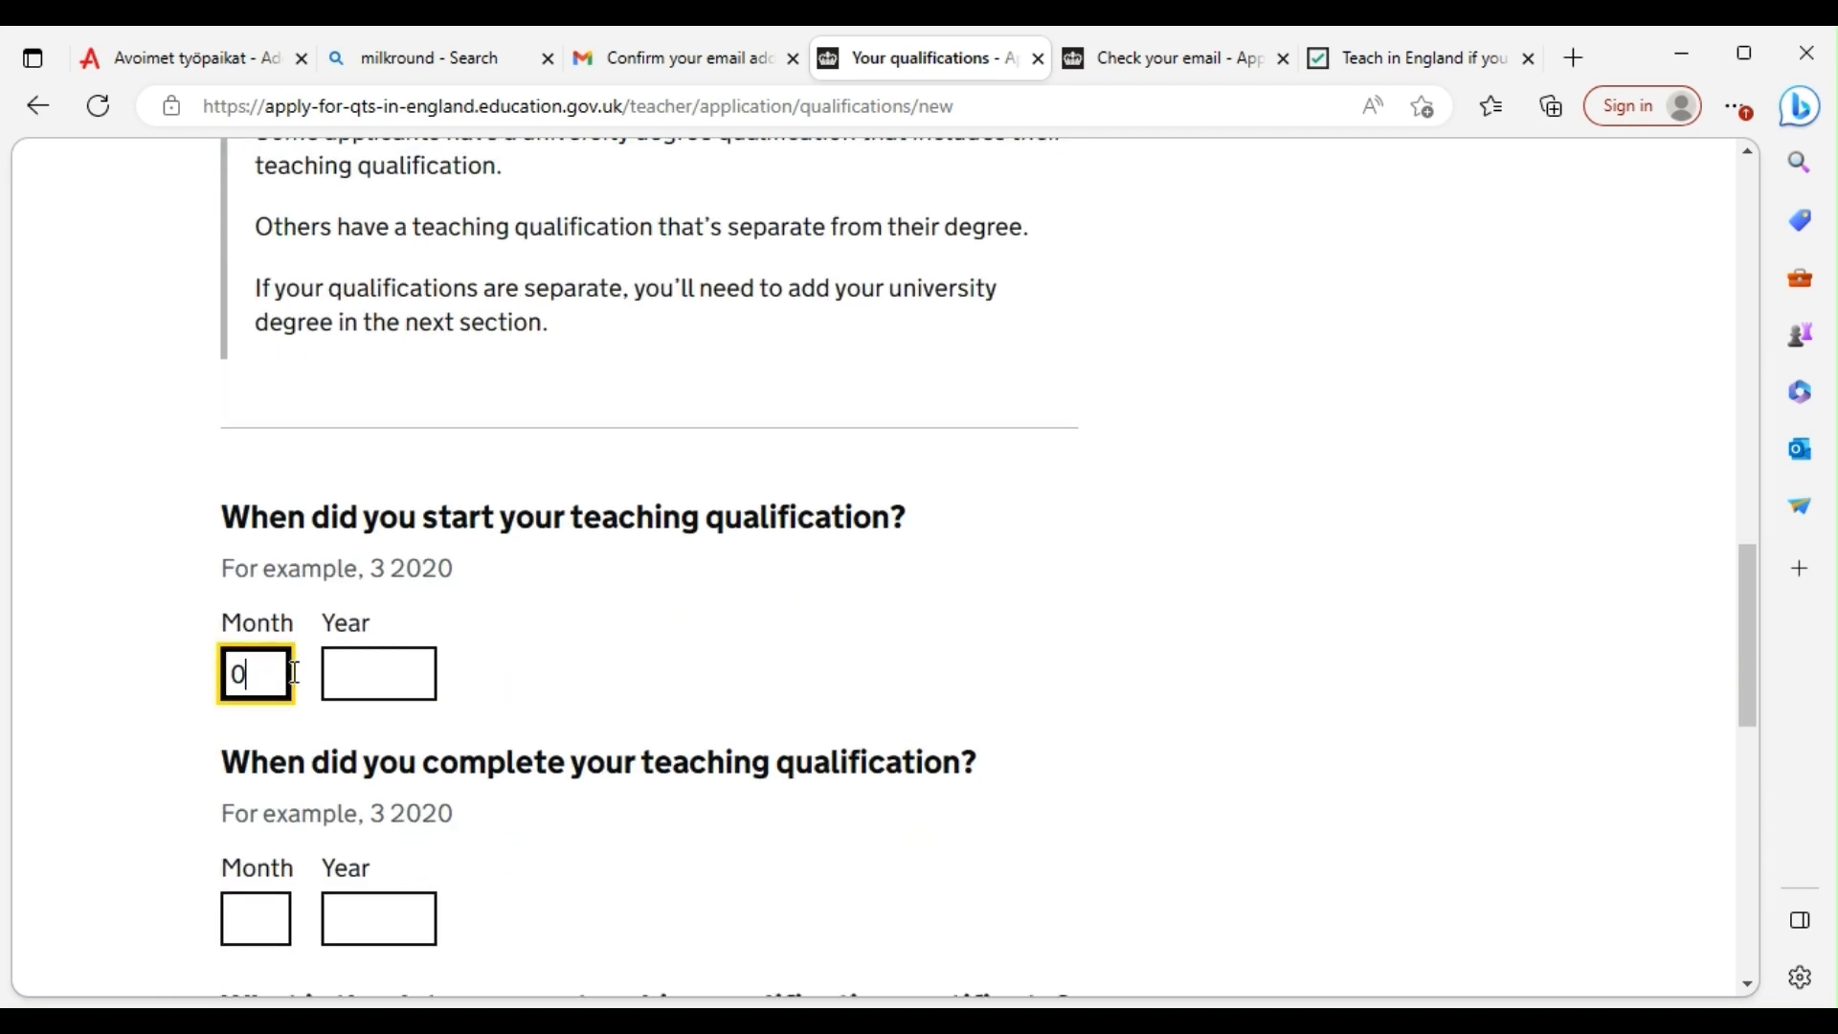
text(5)
click(408, 675)
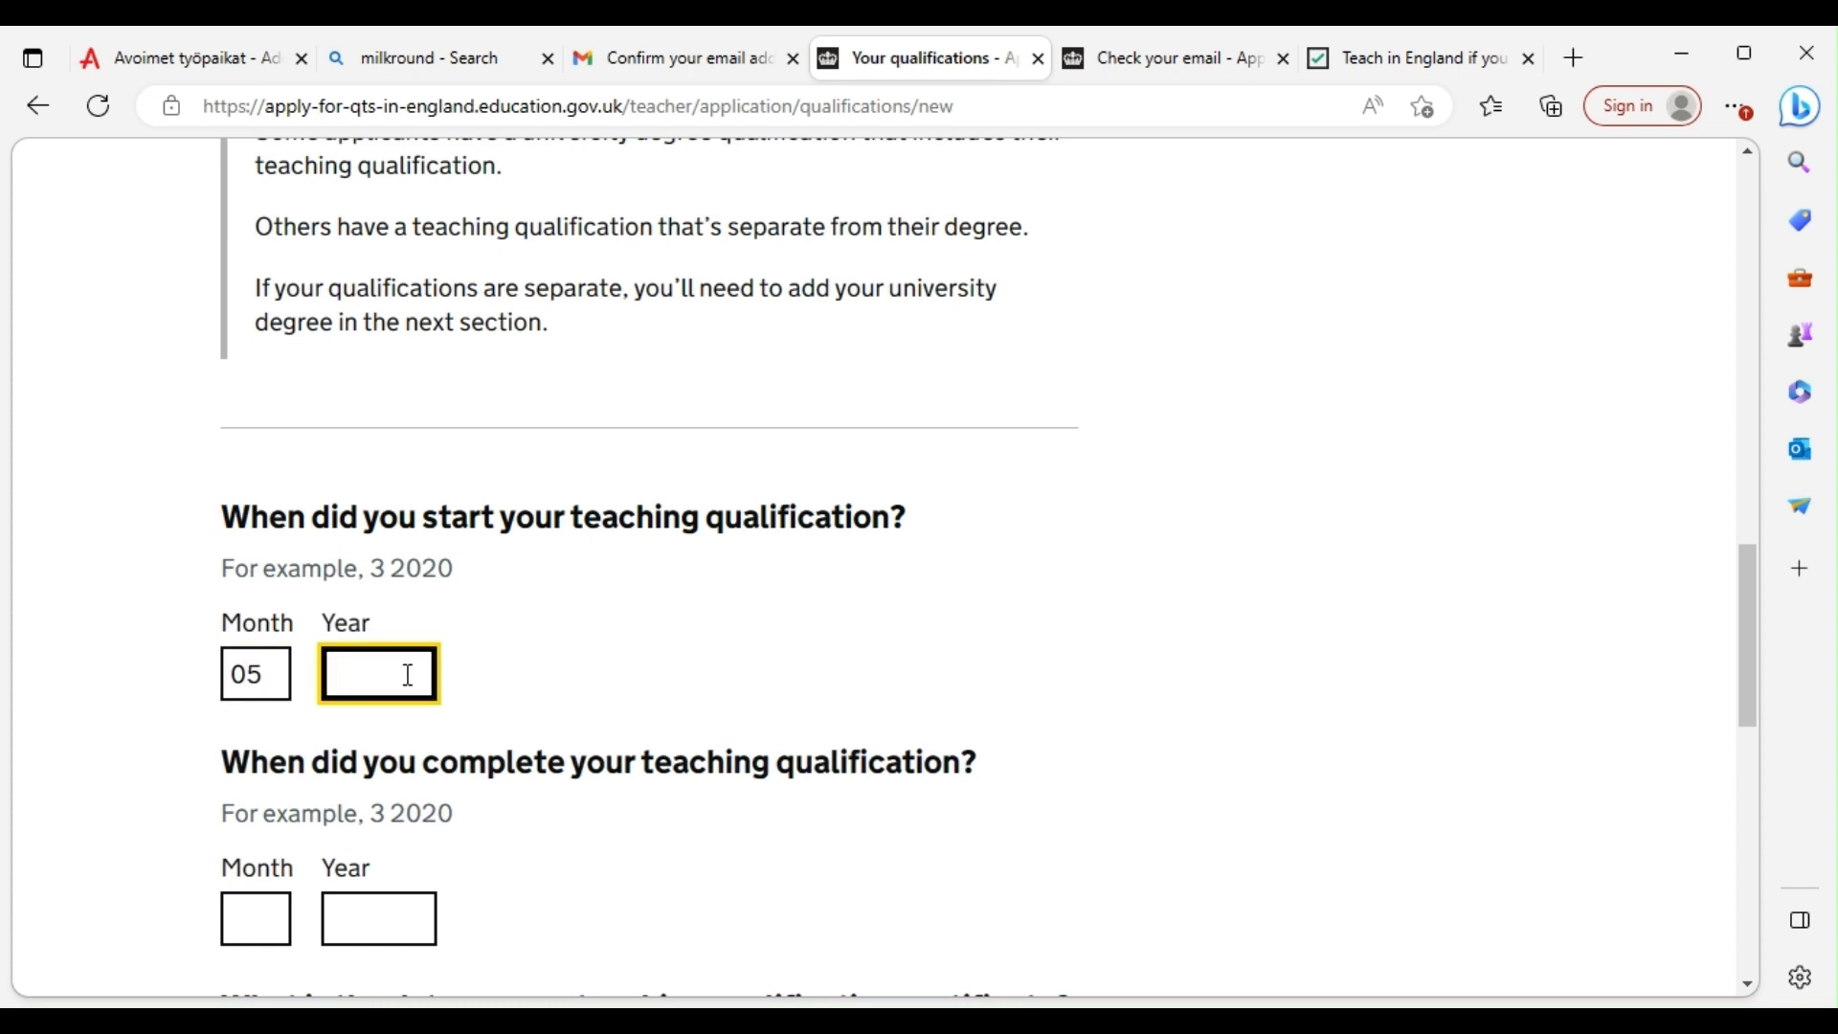
text(2018)
scroll(417, 677, down, 3)
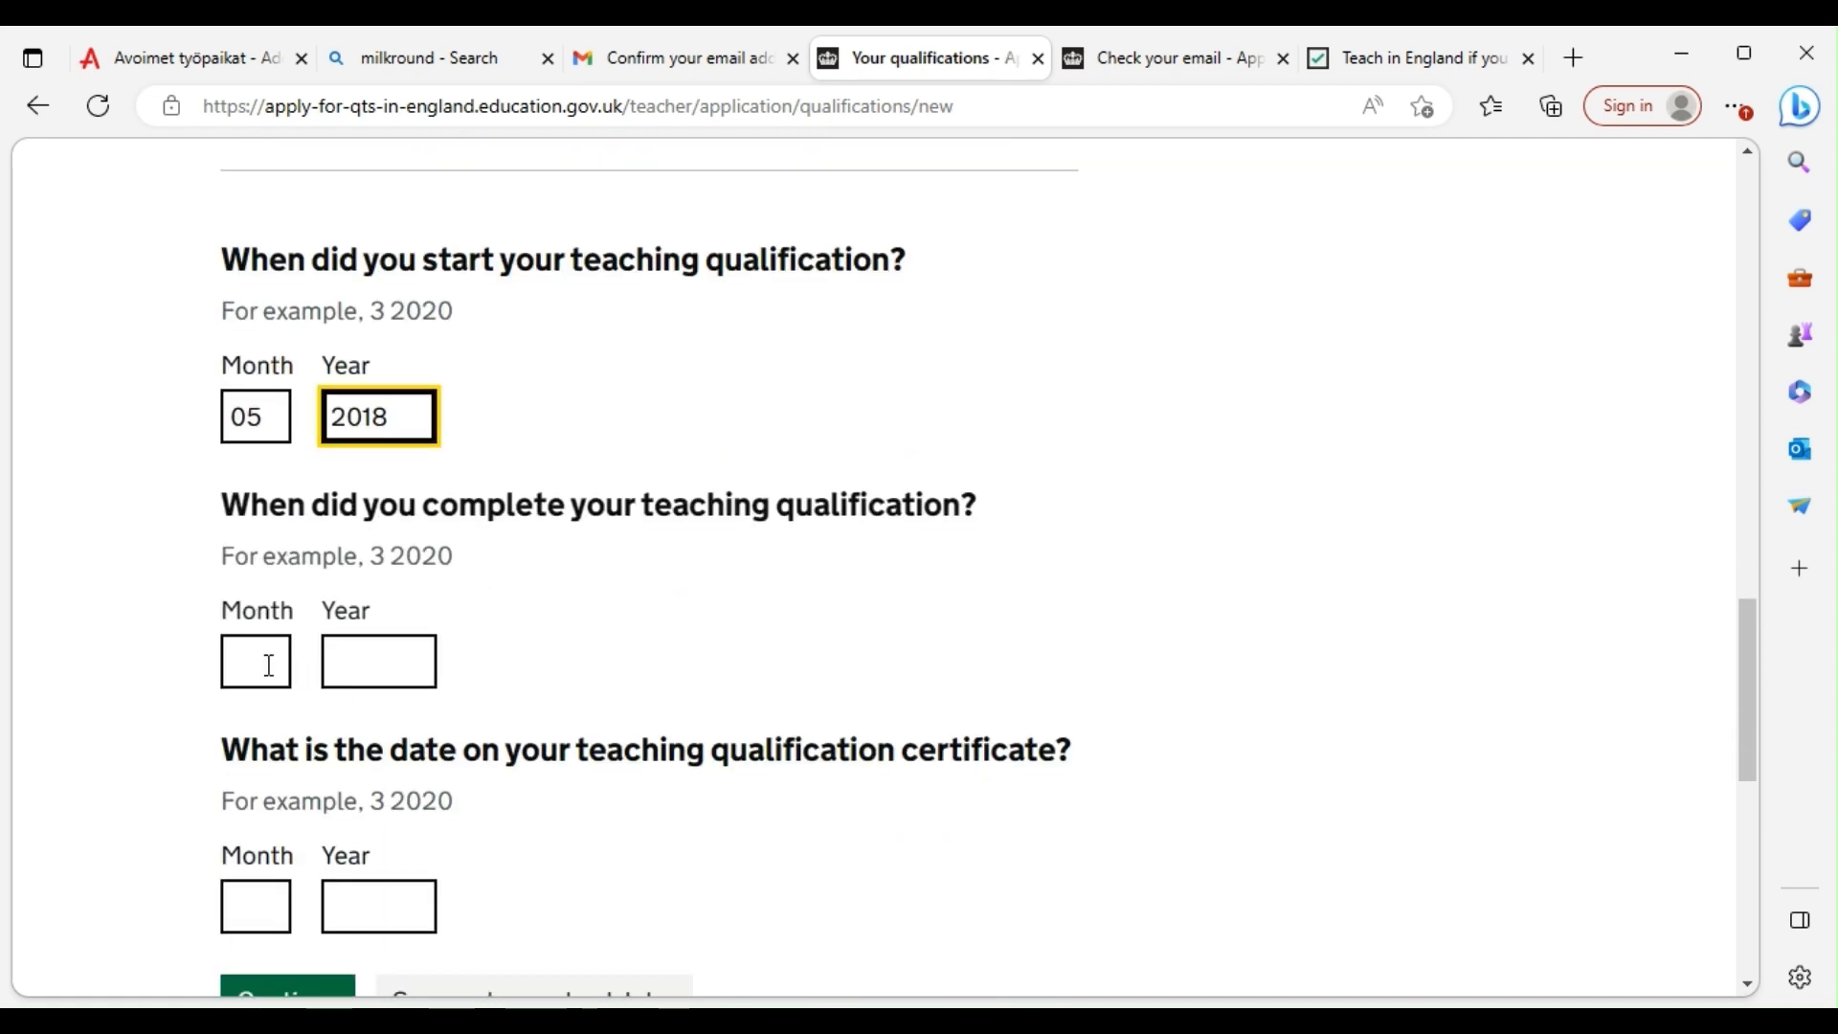
click(268, 664)
click(388, 421)
key(BackSpace)
key(BackSpace)
text(08)
Enter completion date 04 2012 and certificate date 12 2013, then submit the qualification
click(256, 670)
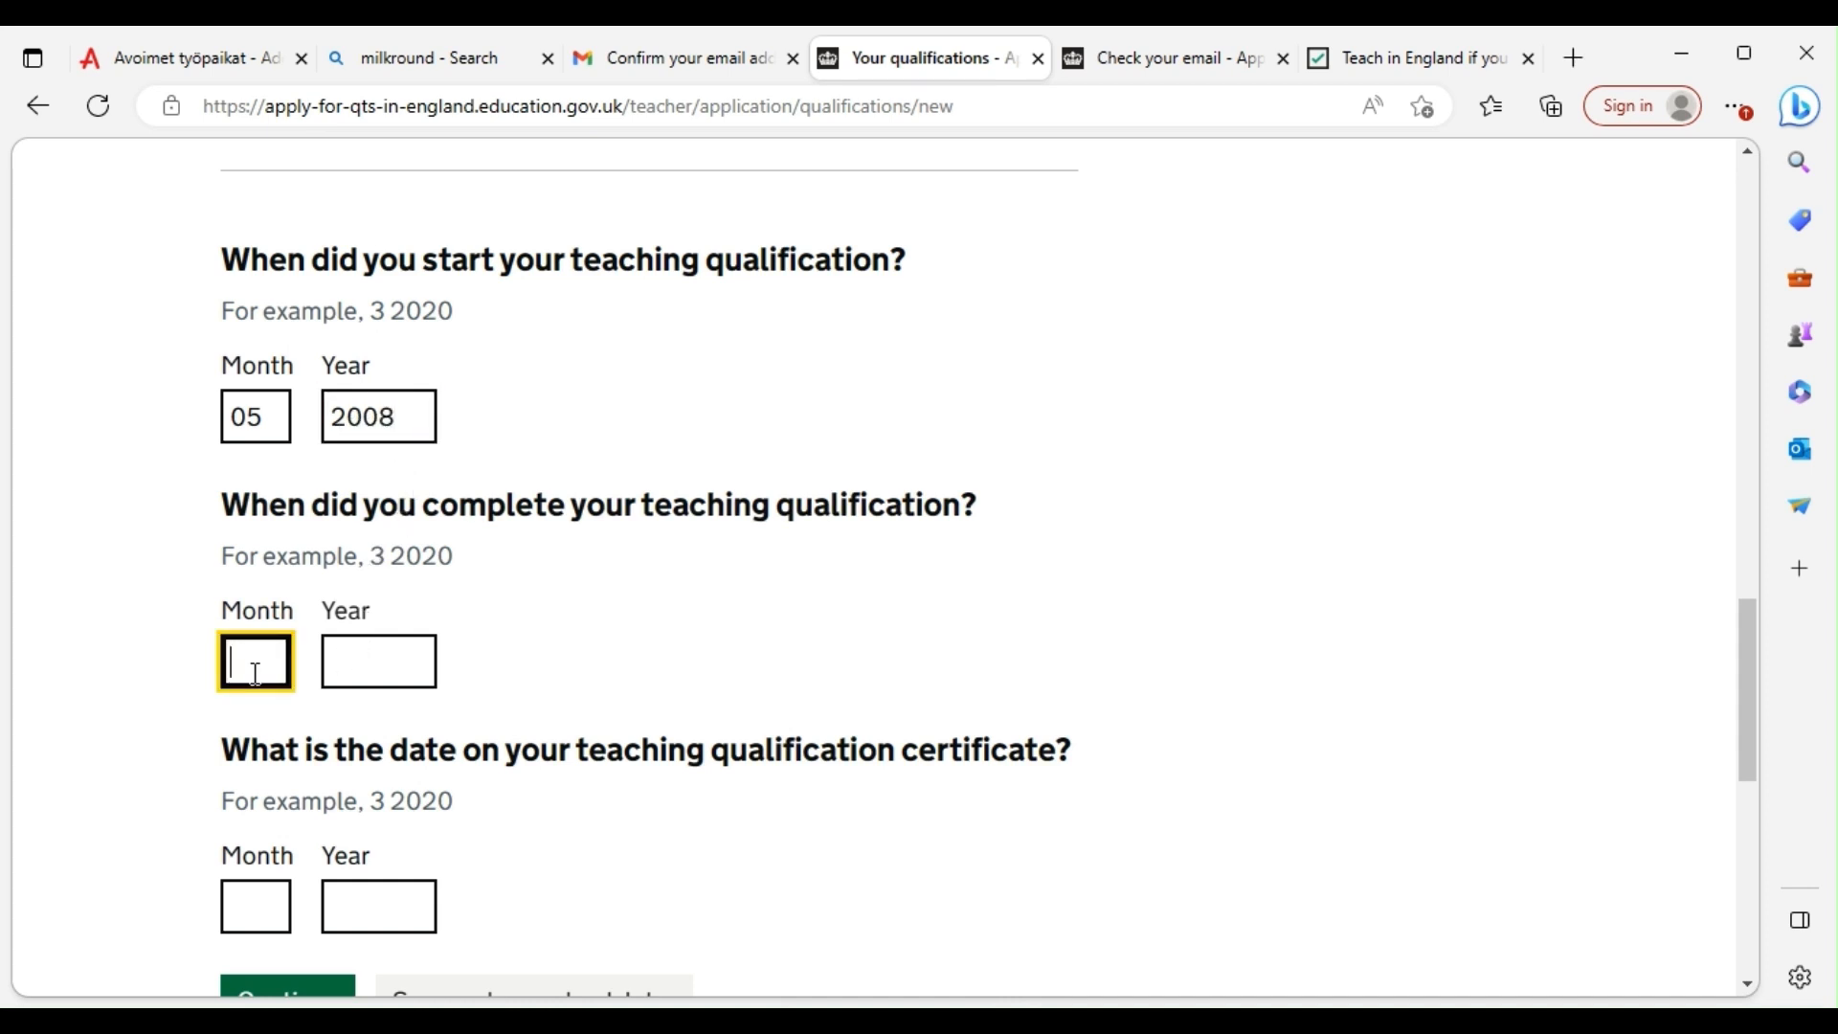
text(04)
click(365, 651)
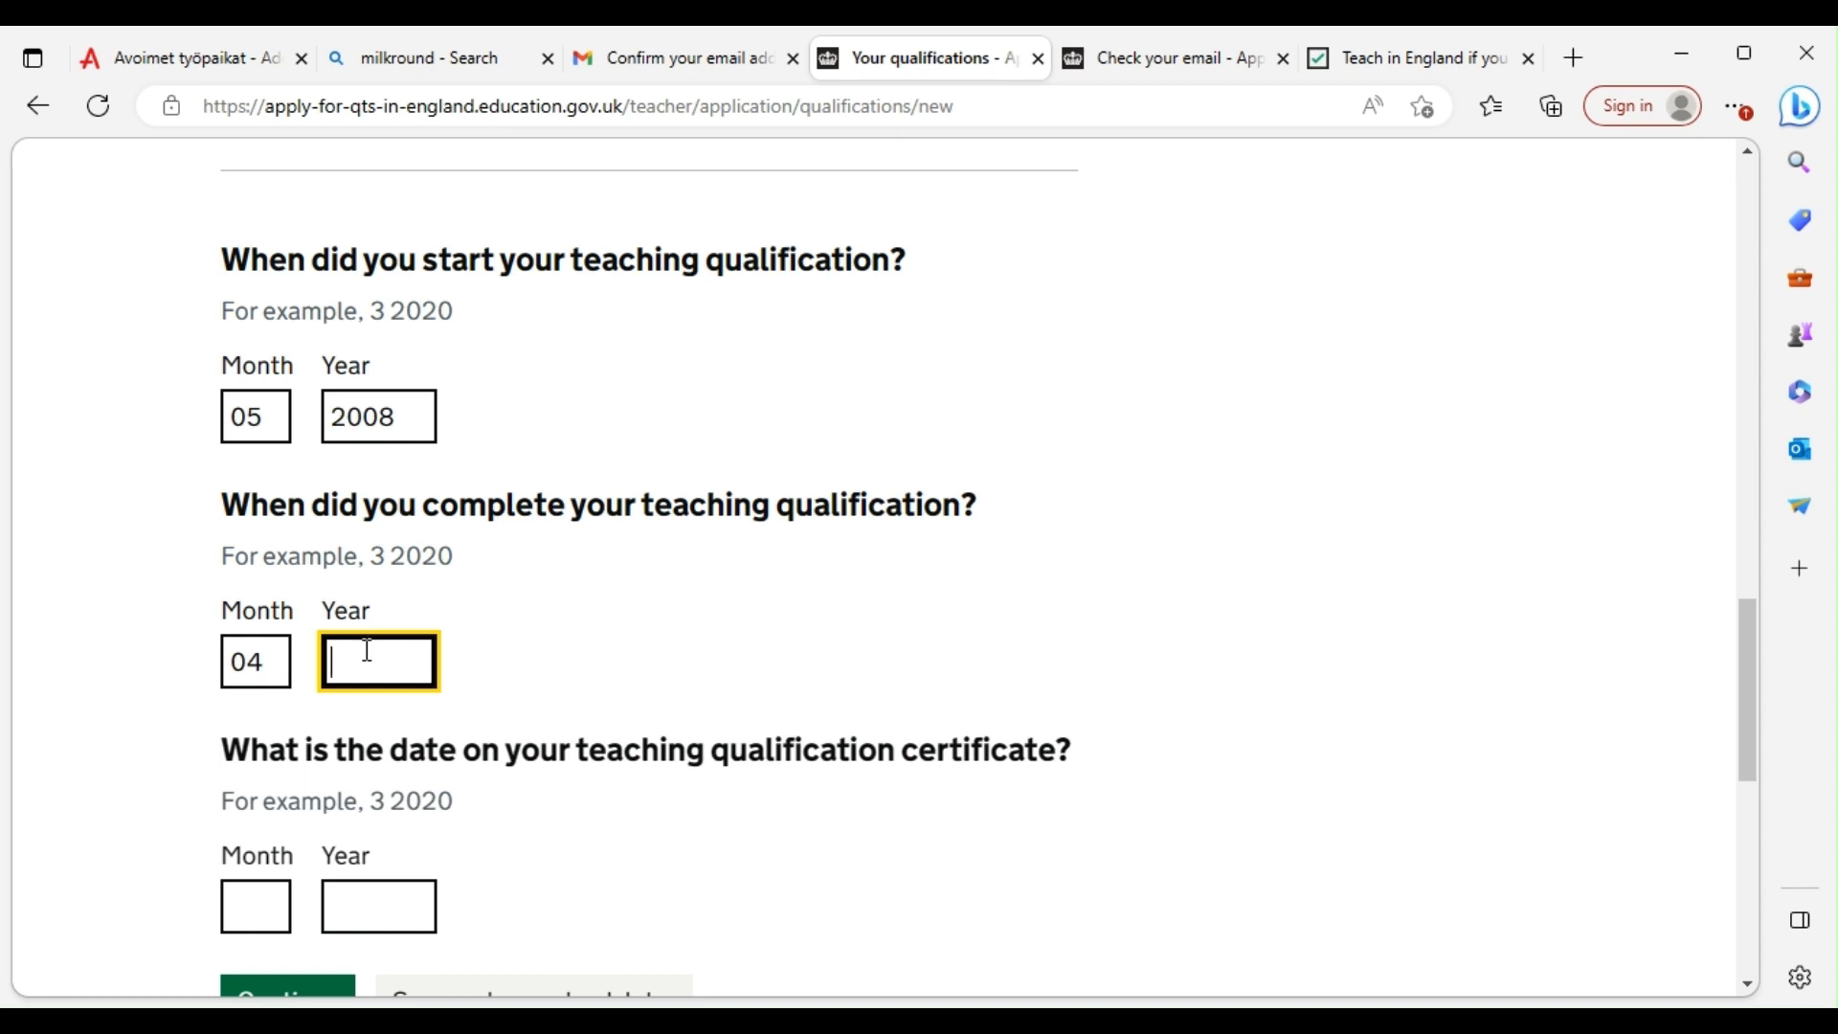
text(2012)
scroll(402, 660, down, 1)
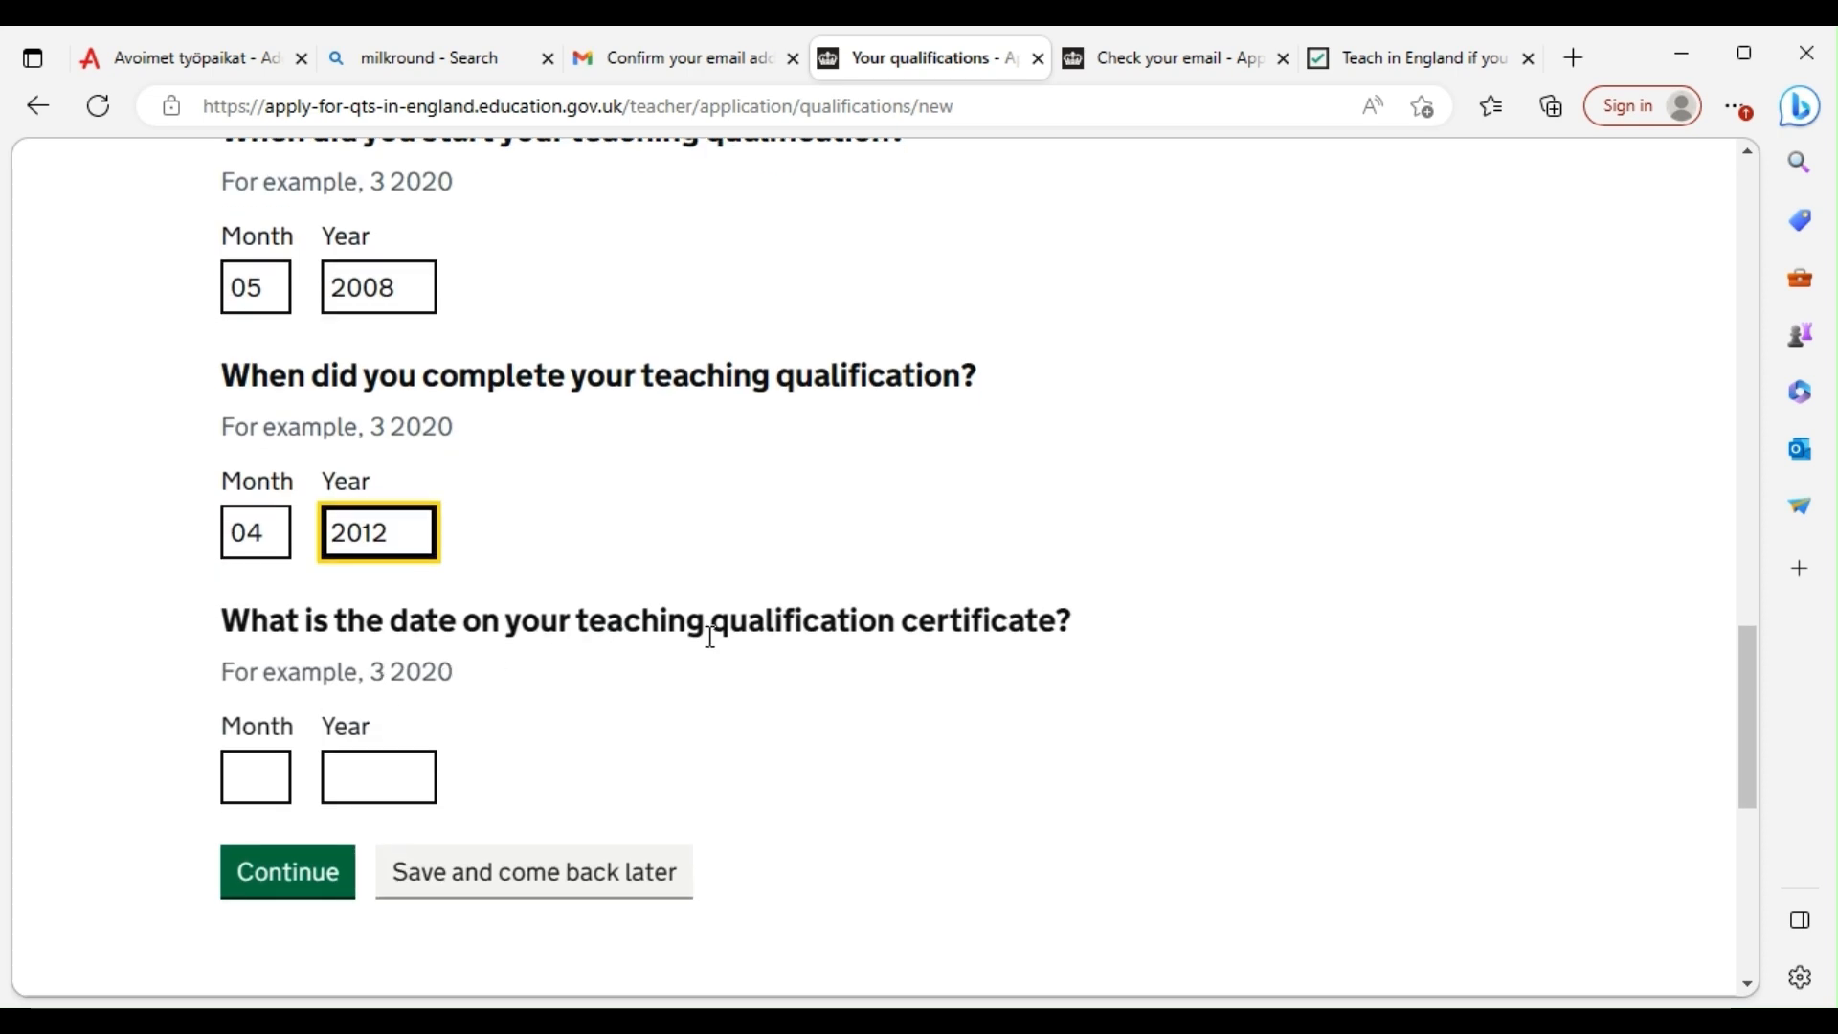
click(254, 793)
text(12)
click(404, 764)
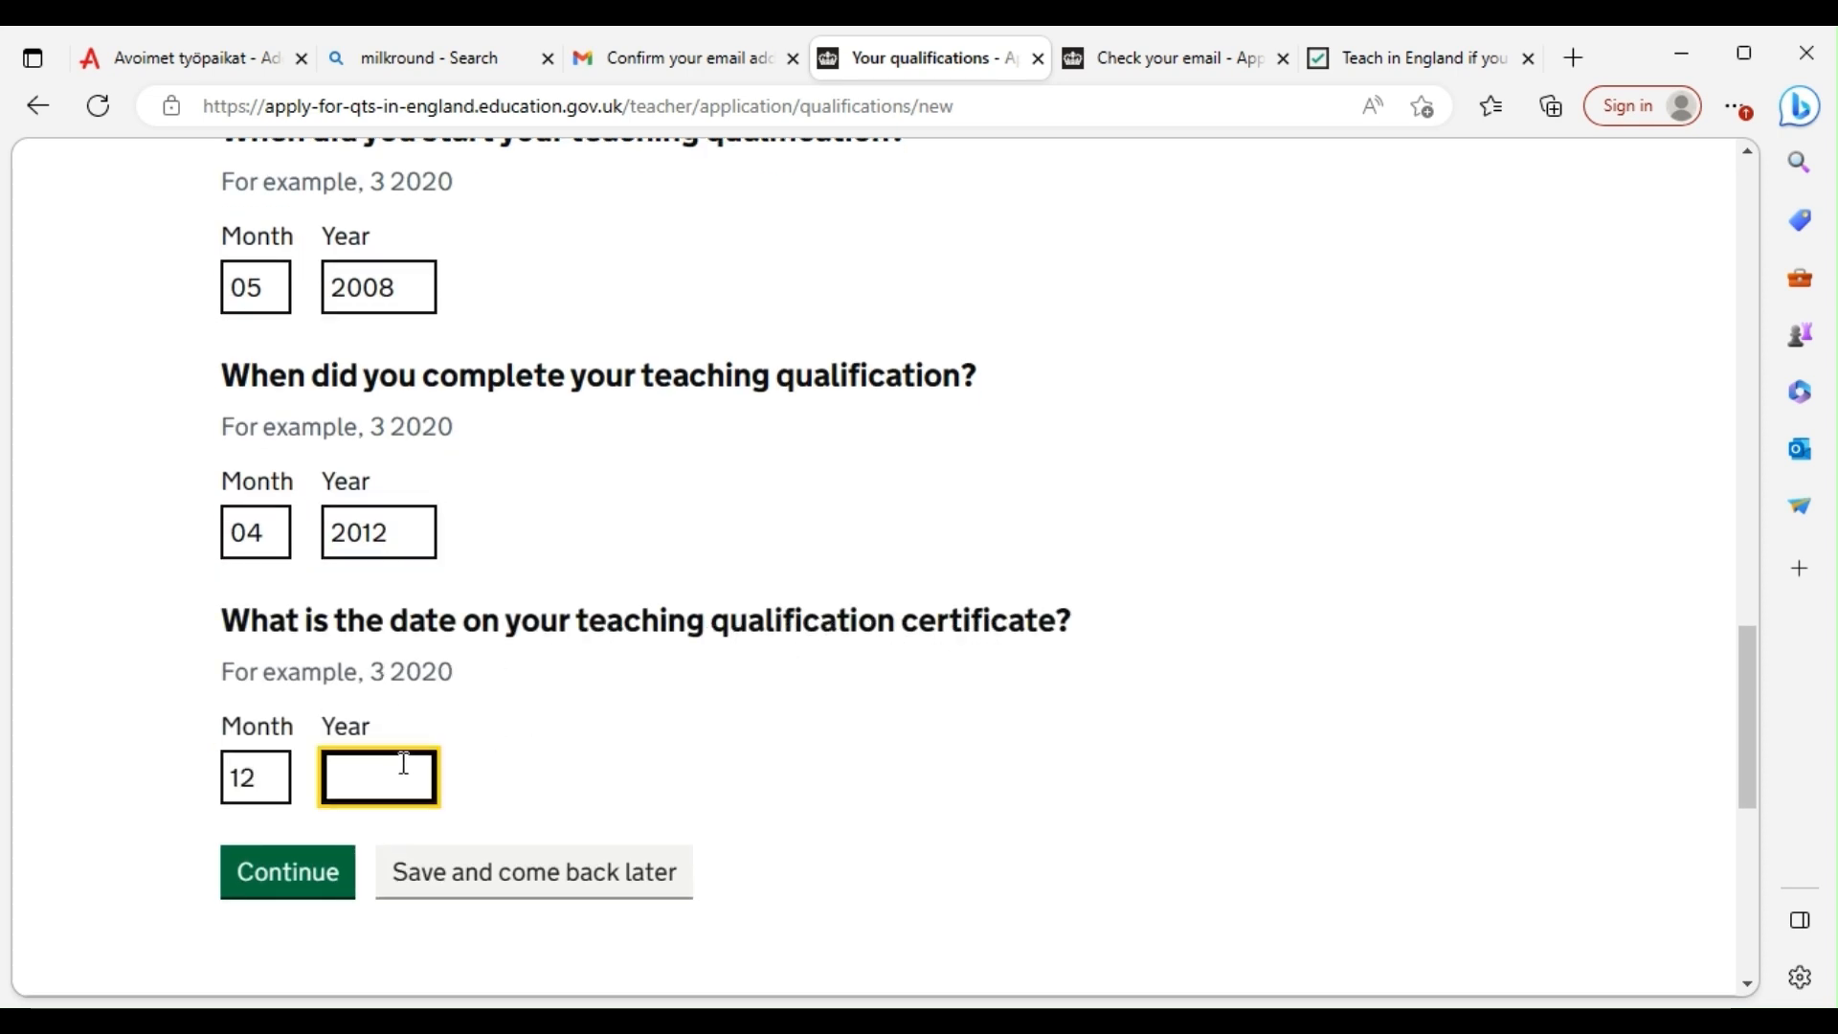
text(20)
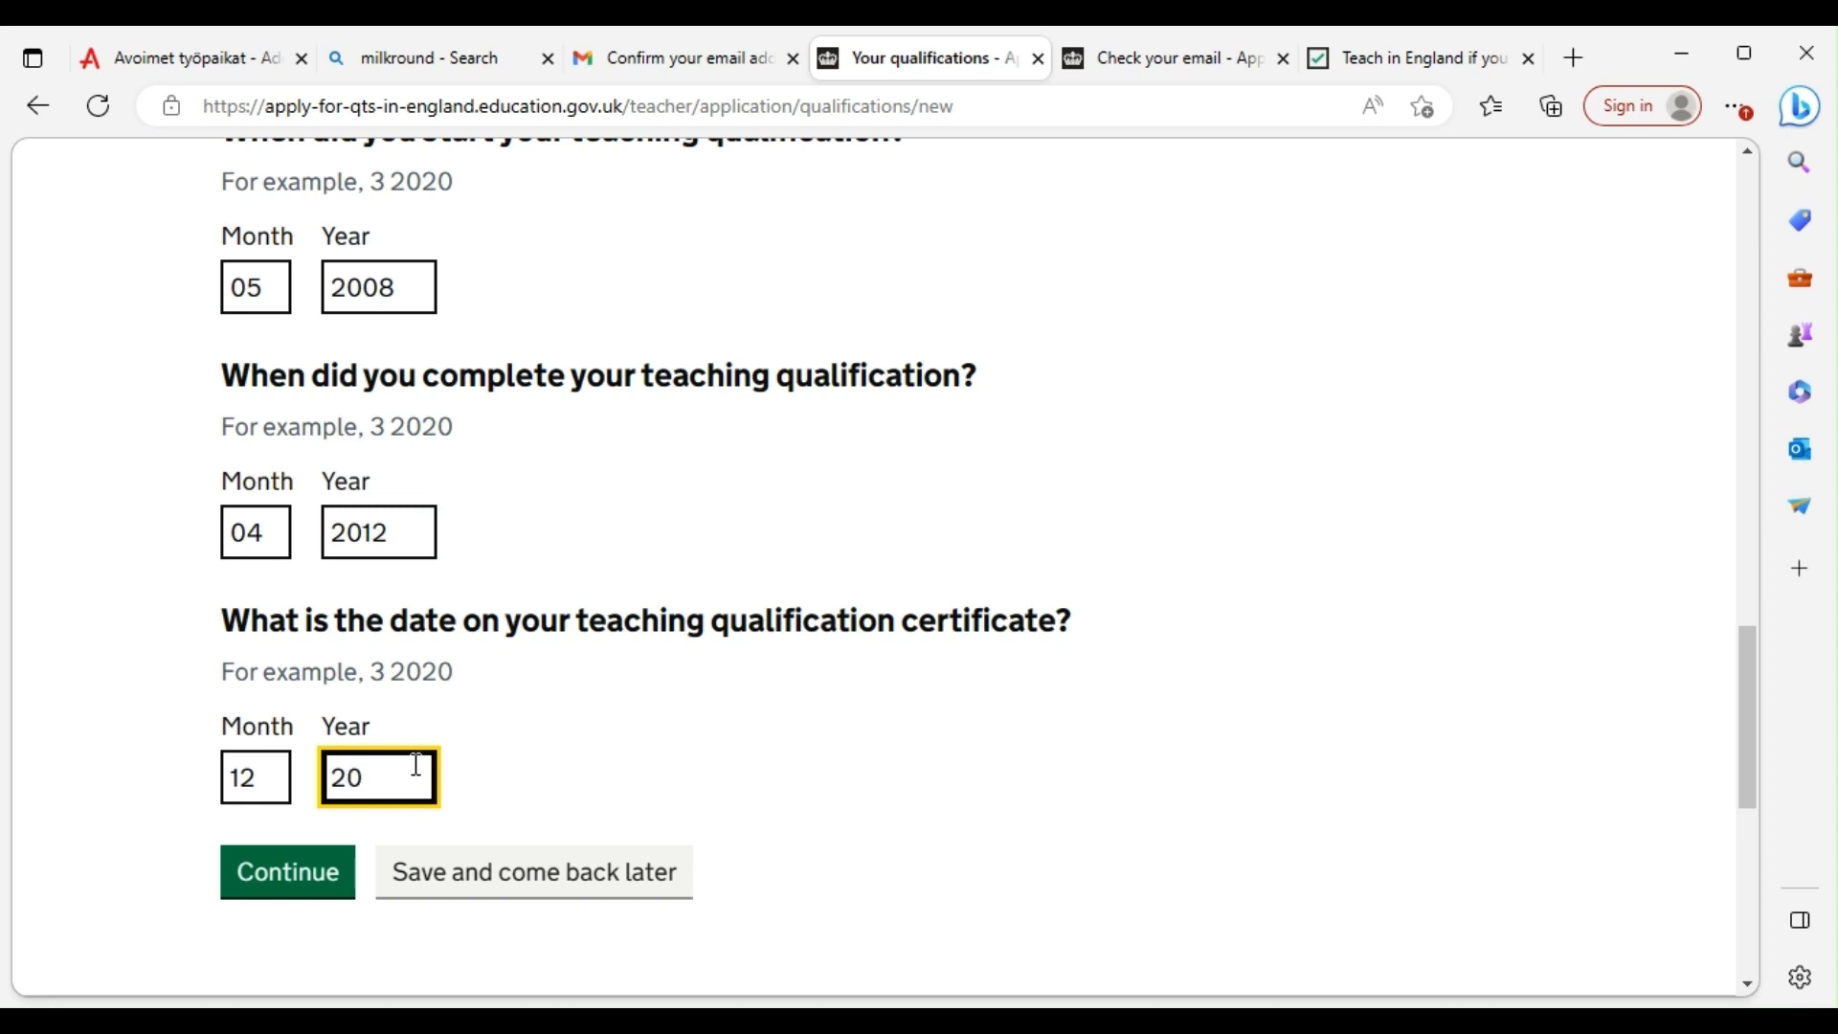
text(13)
scroll(415, 768, down, 1)
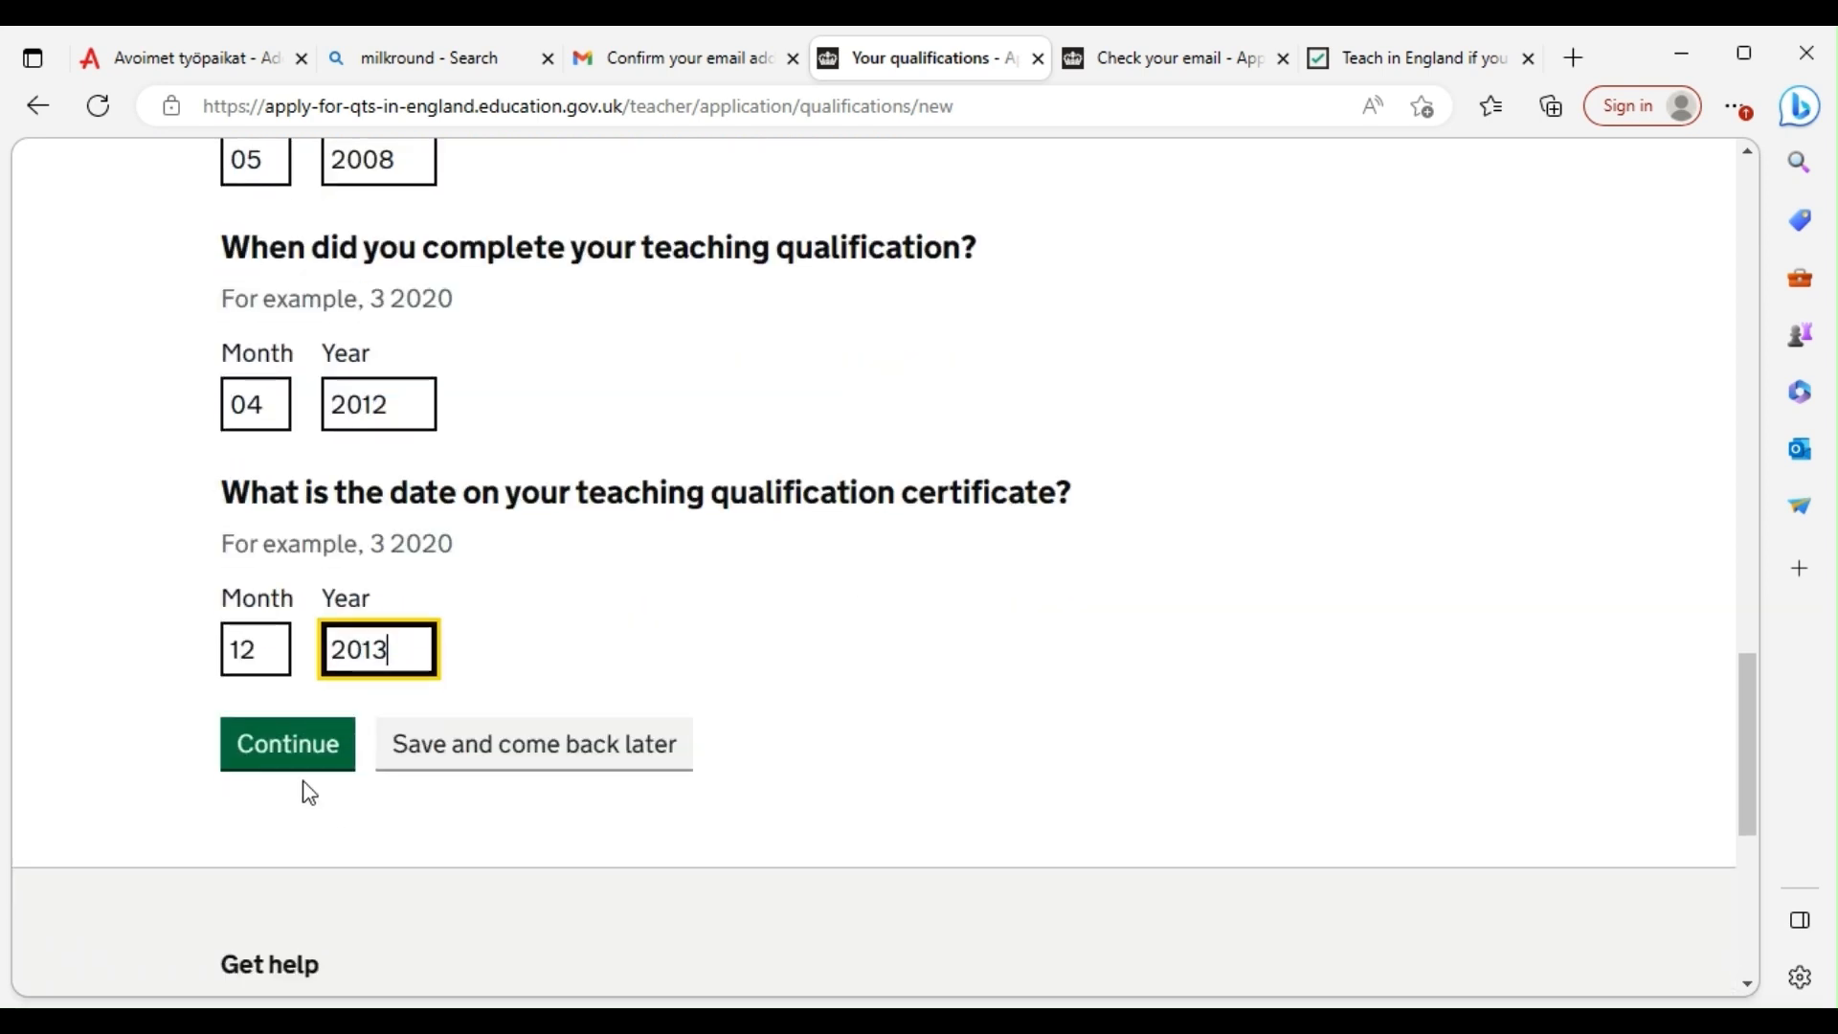
click(308, 771)
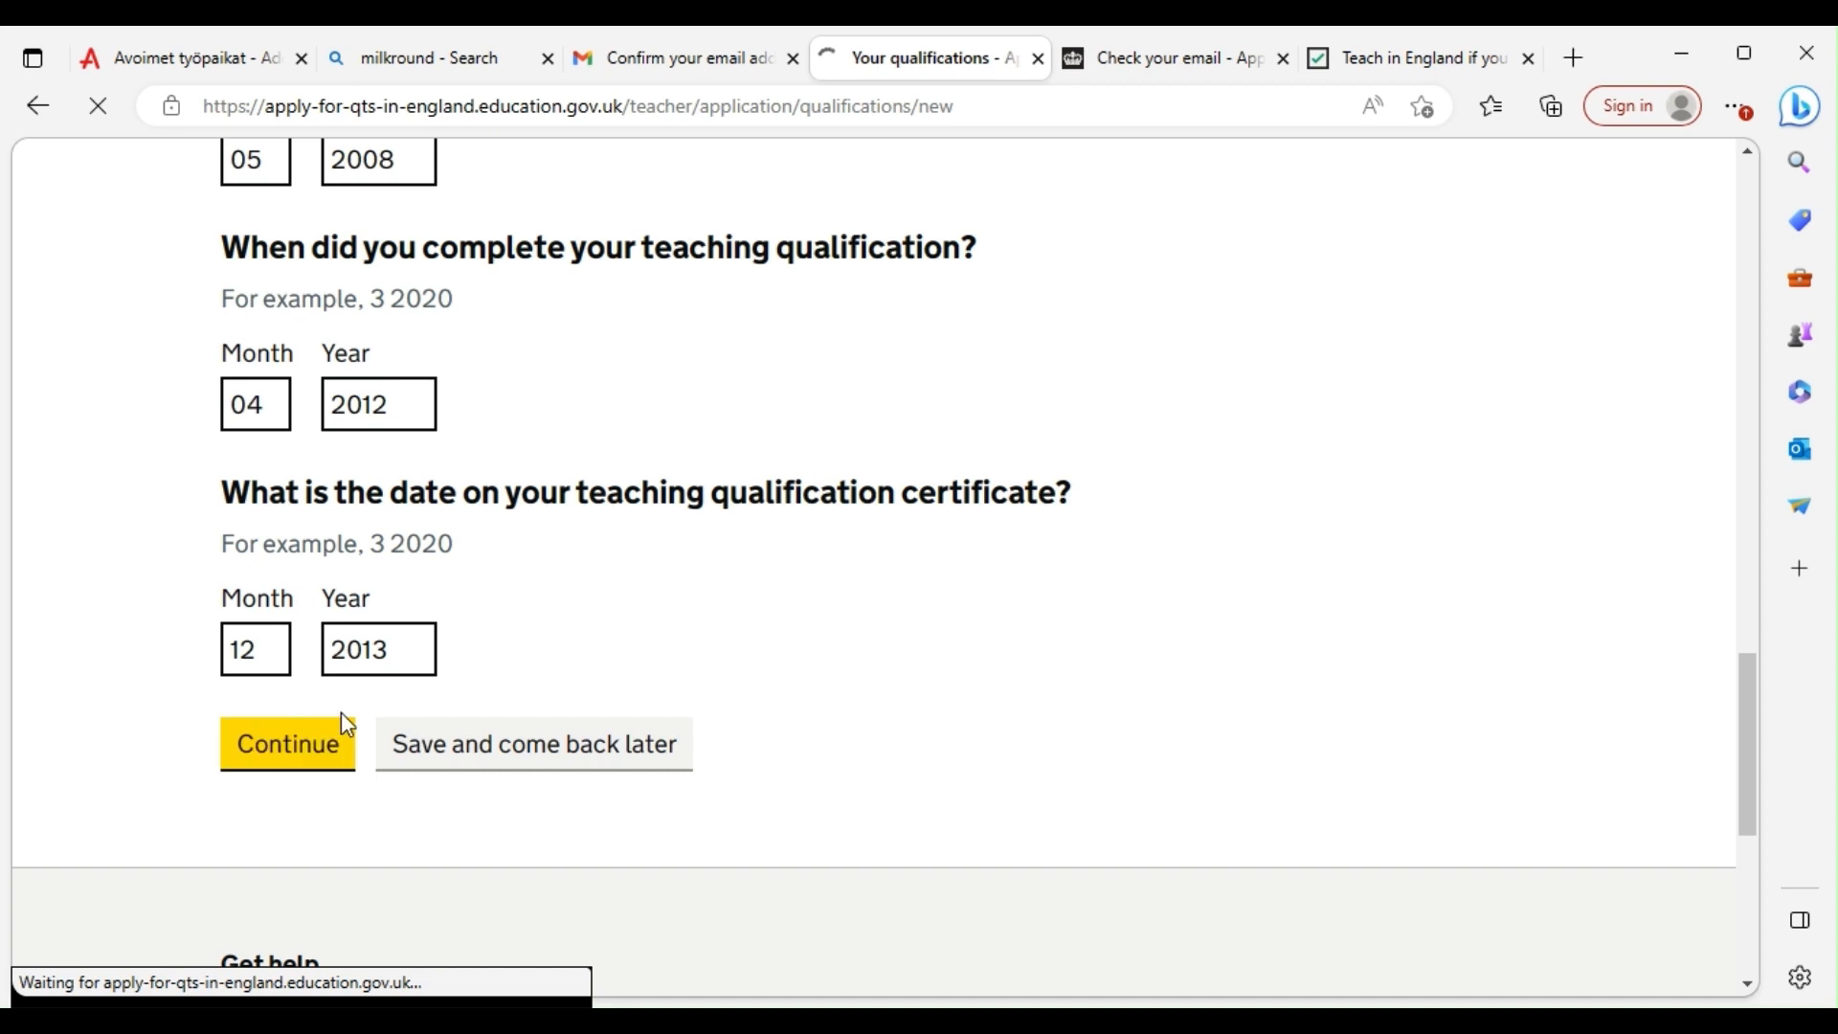
Upload Bachelors degree Project work.pdf as the certificate, marked as written in English
scroll(651, 622, down, 1)
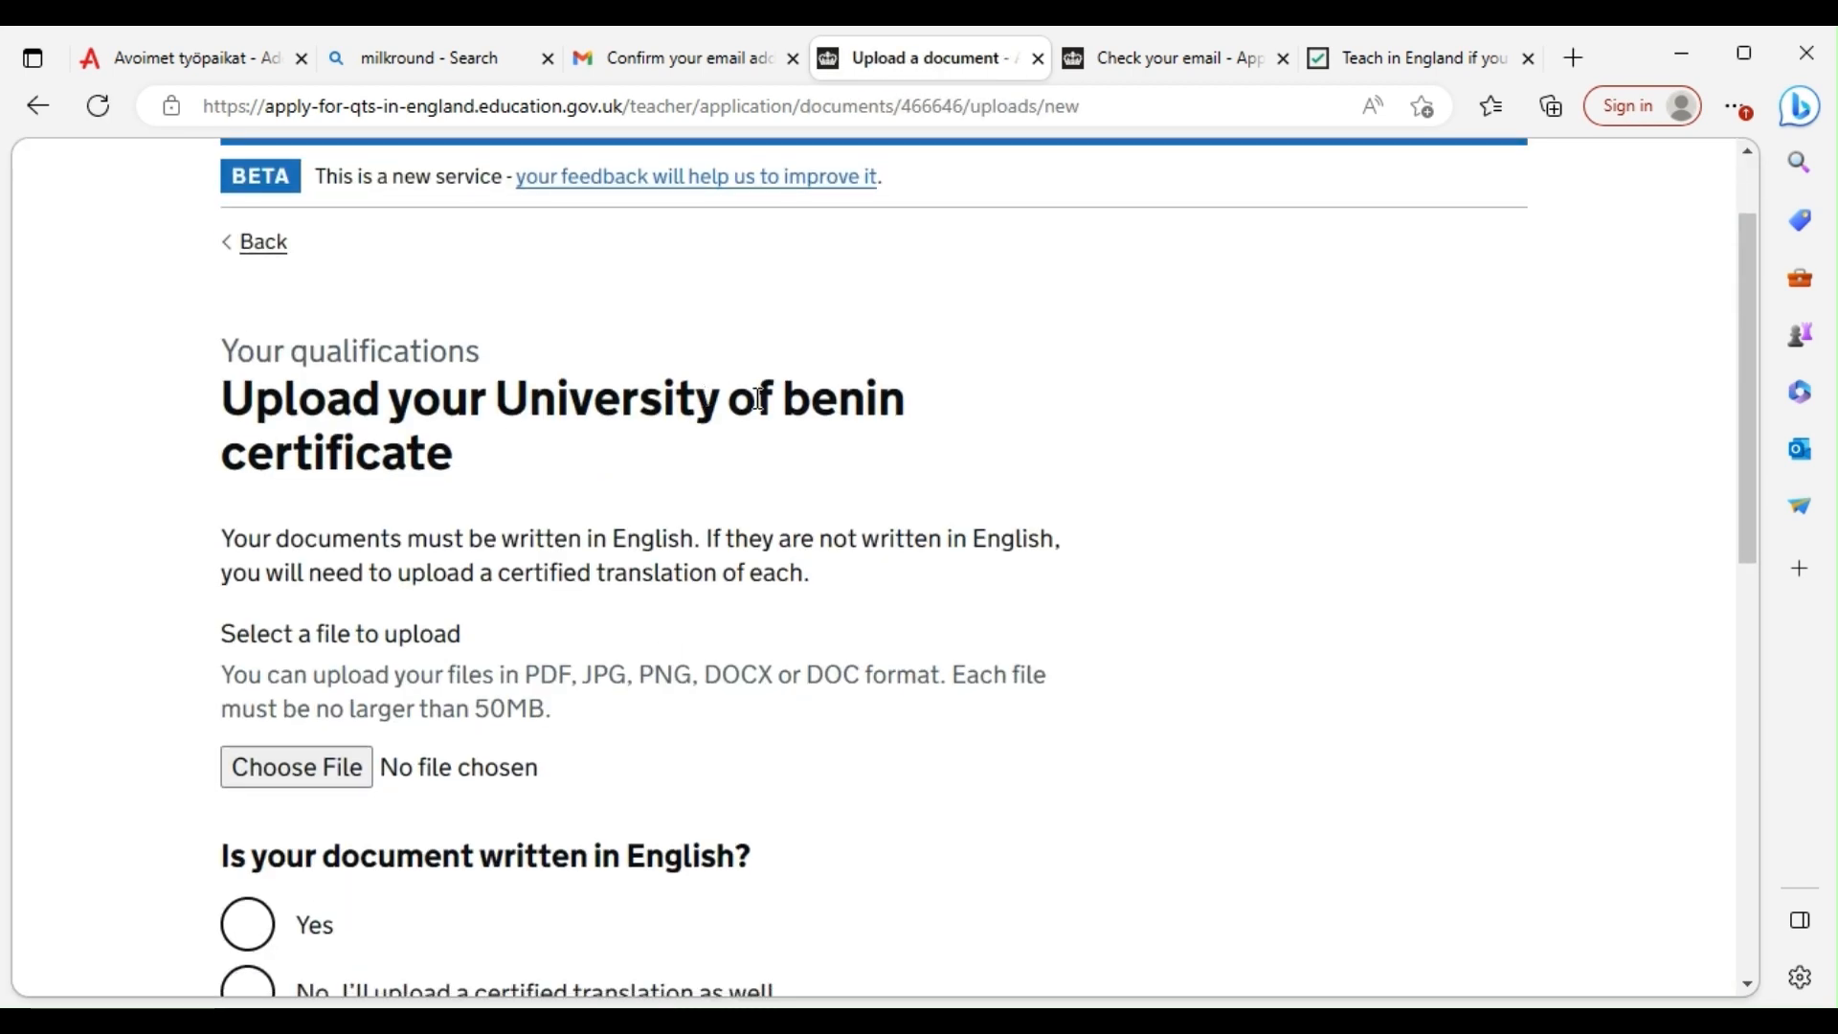
click(307, 770)
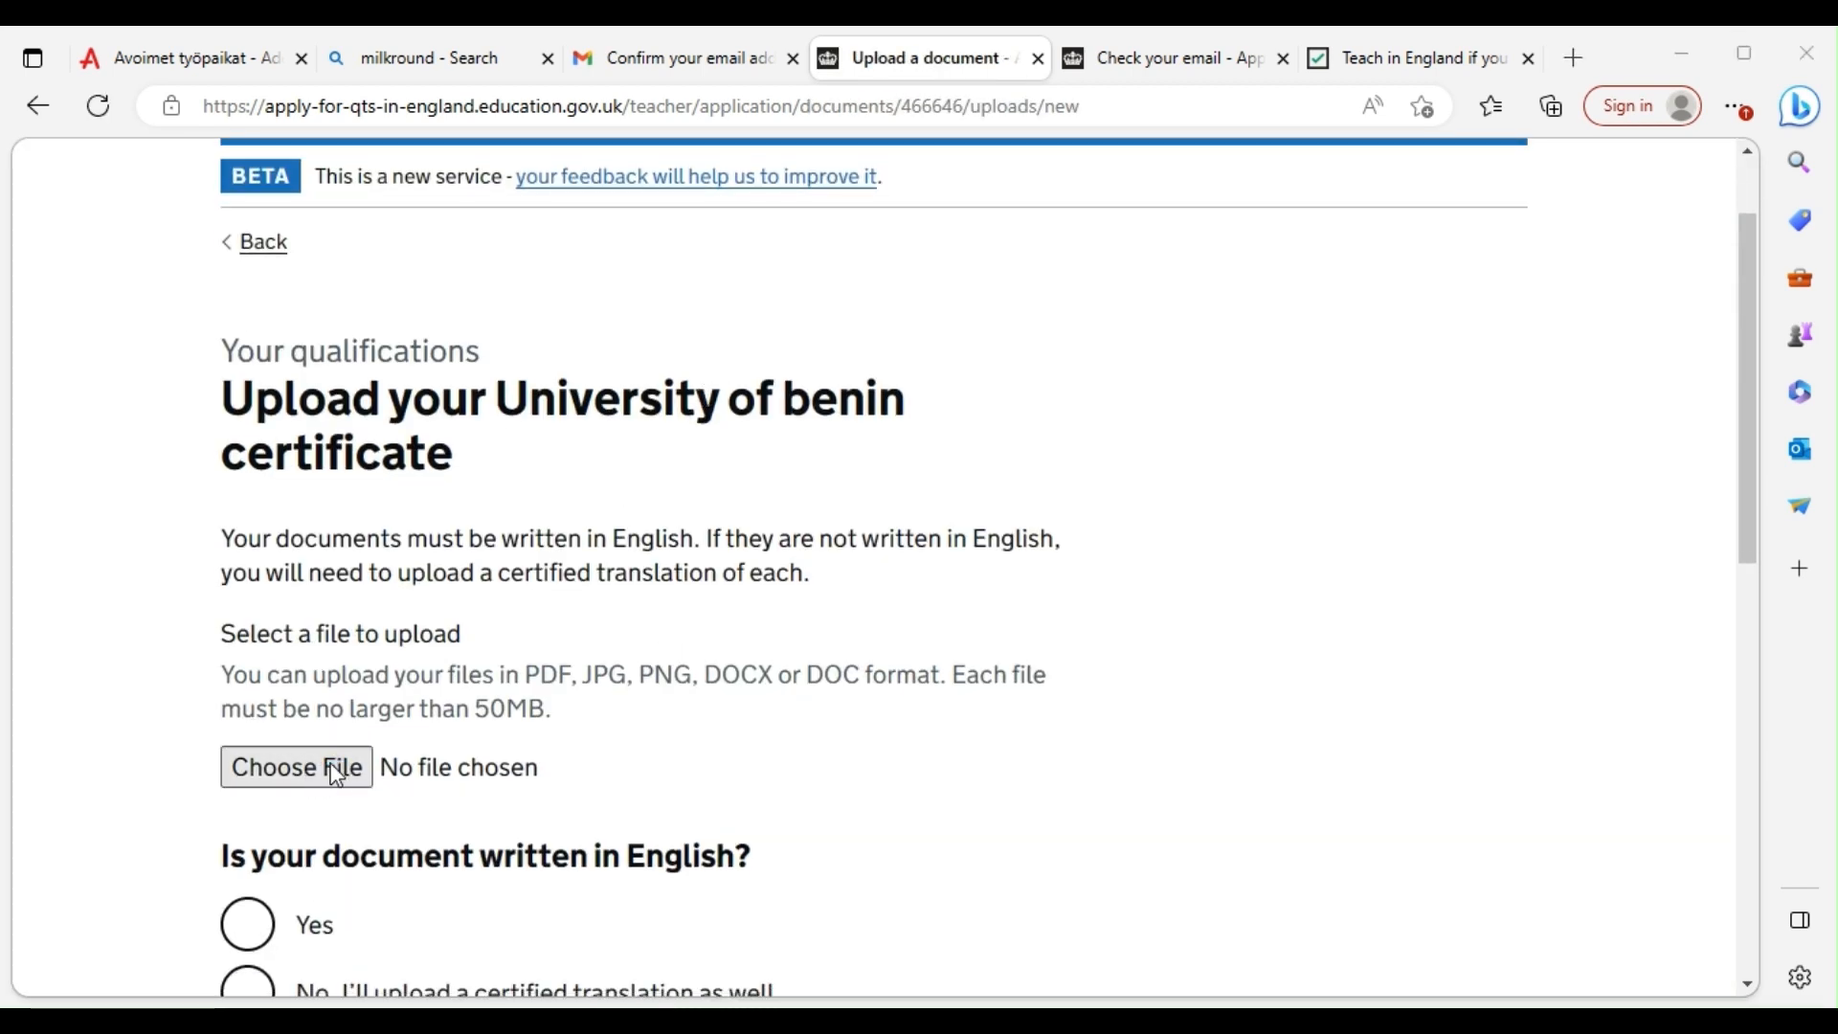
click(308, 434)
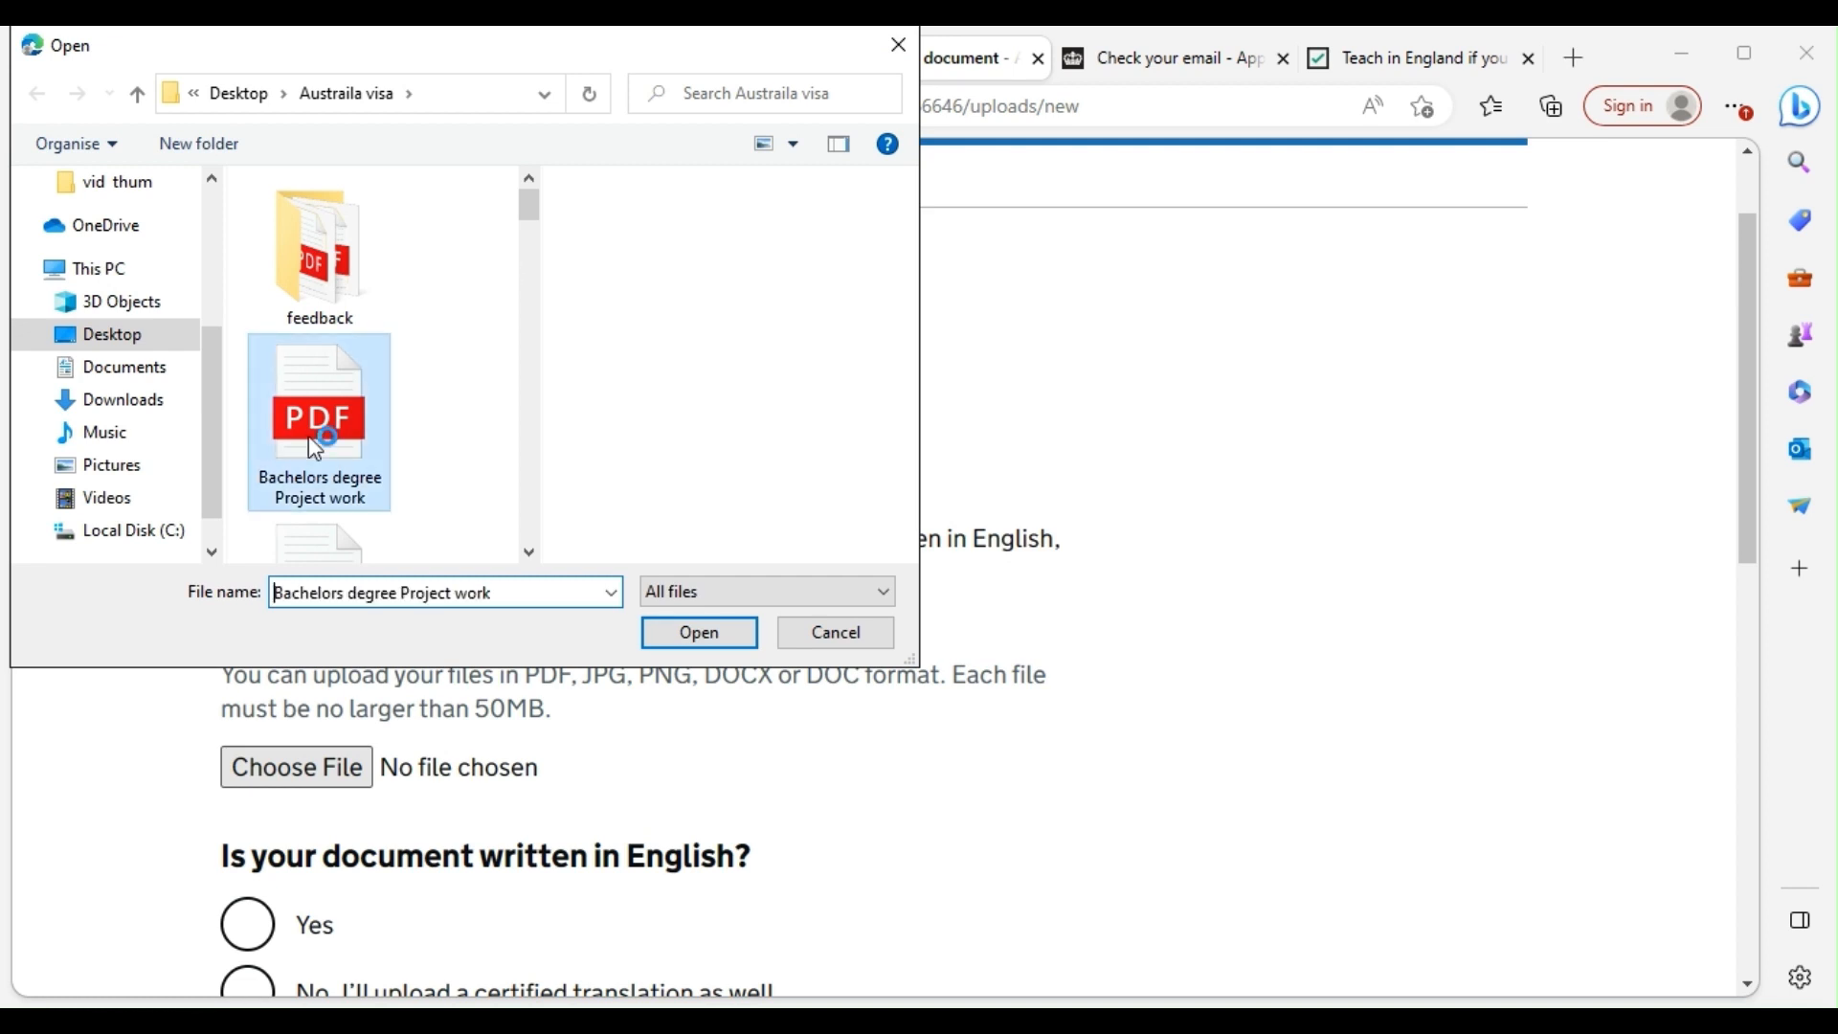
click(661, 644)
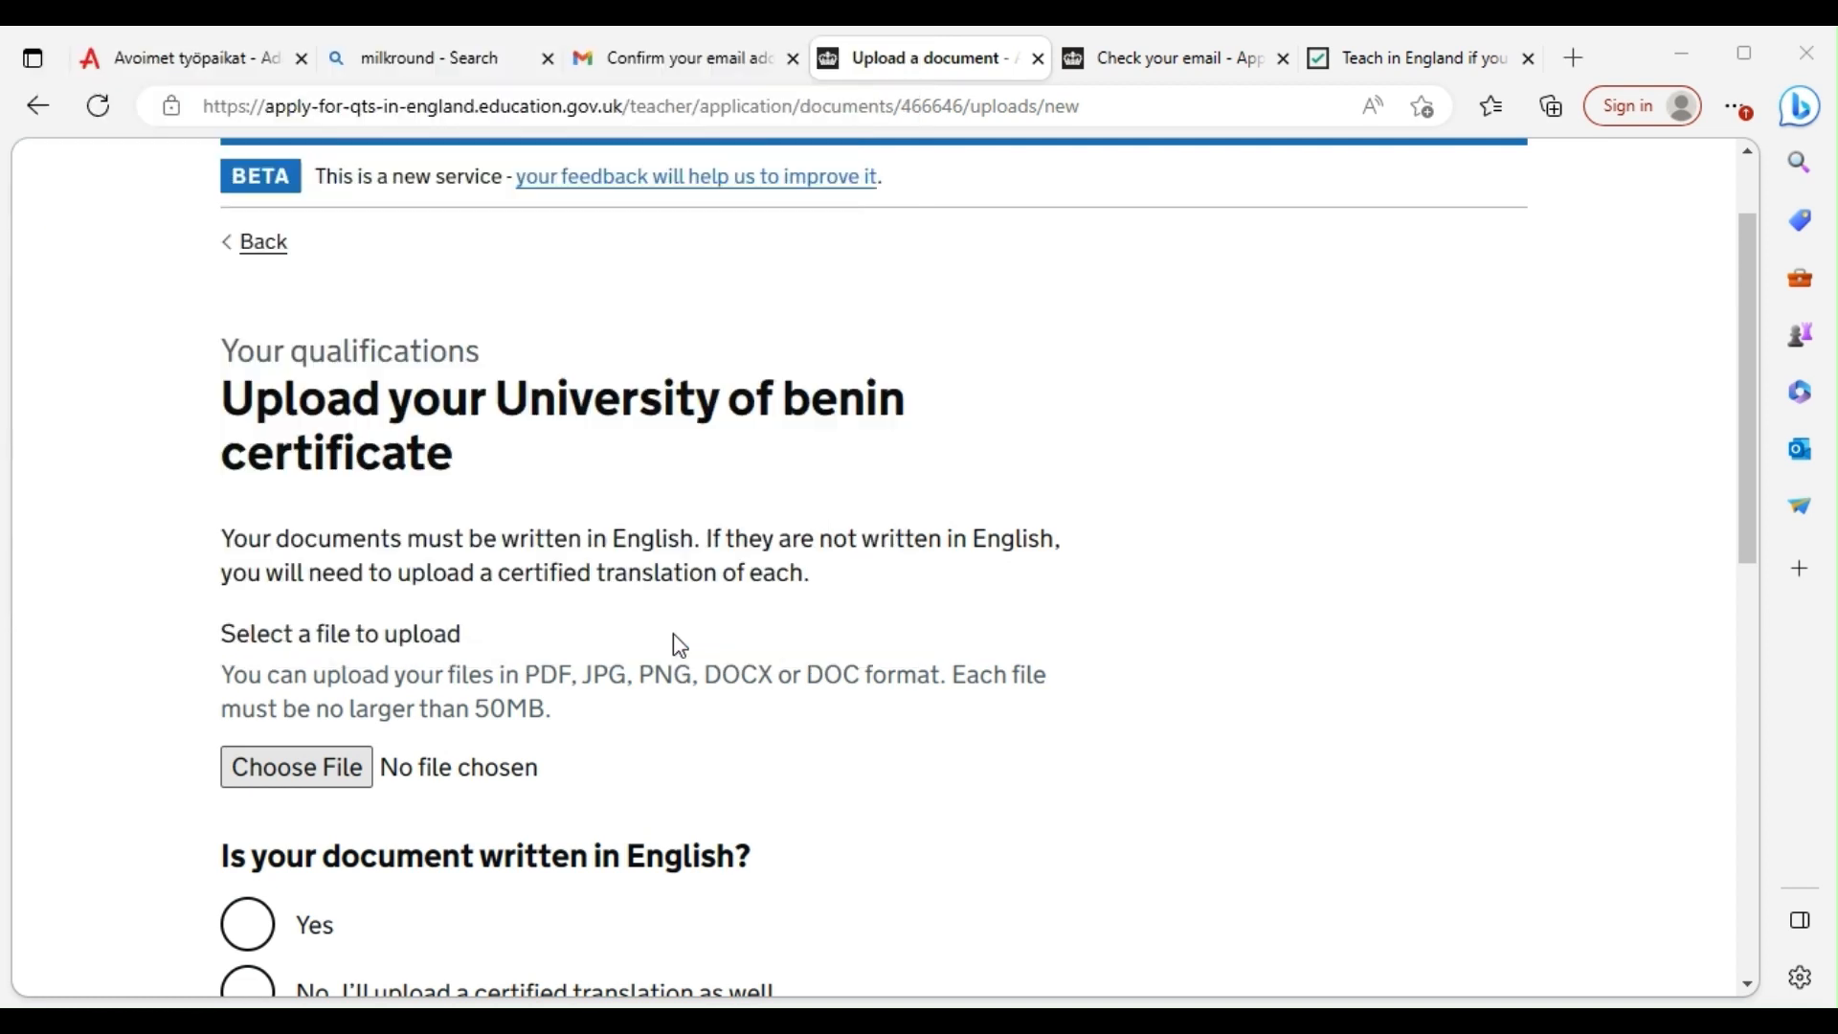
scroll(469, 643, down, 3)
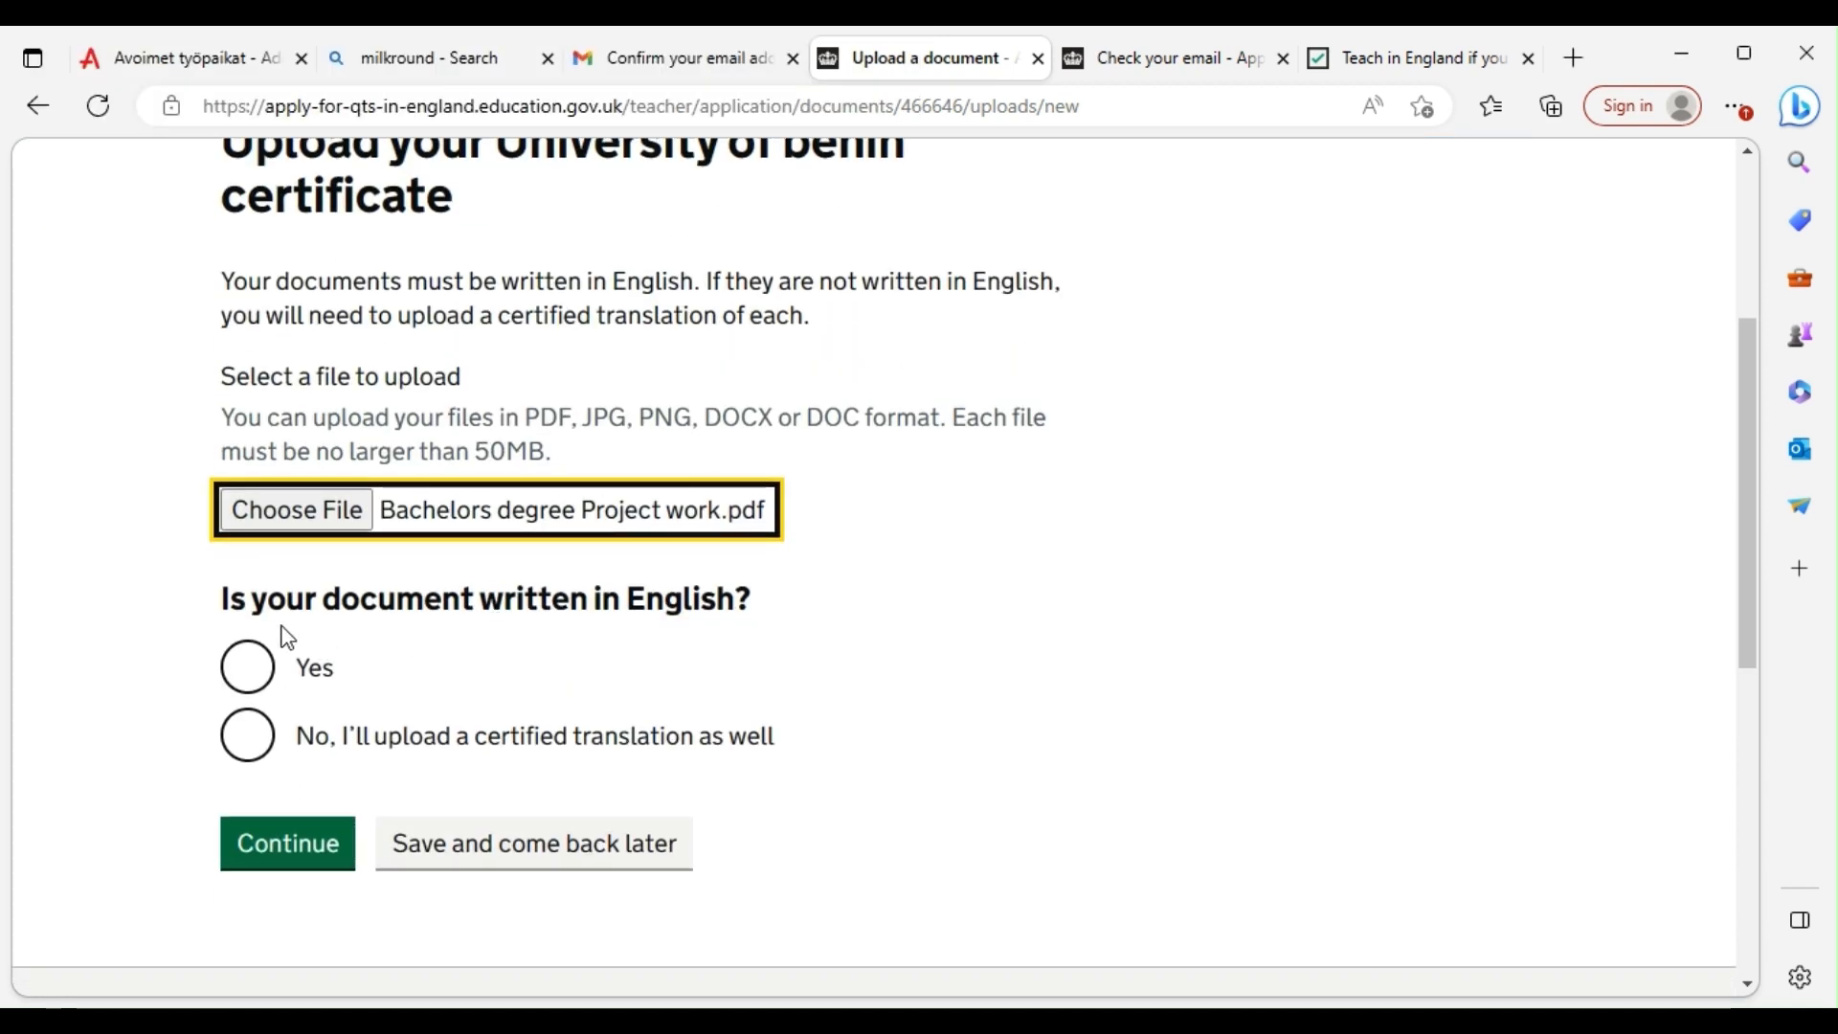
click(249, 670)
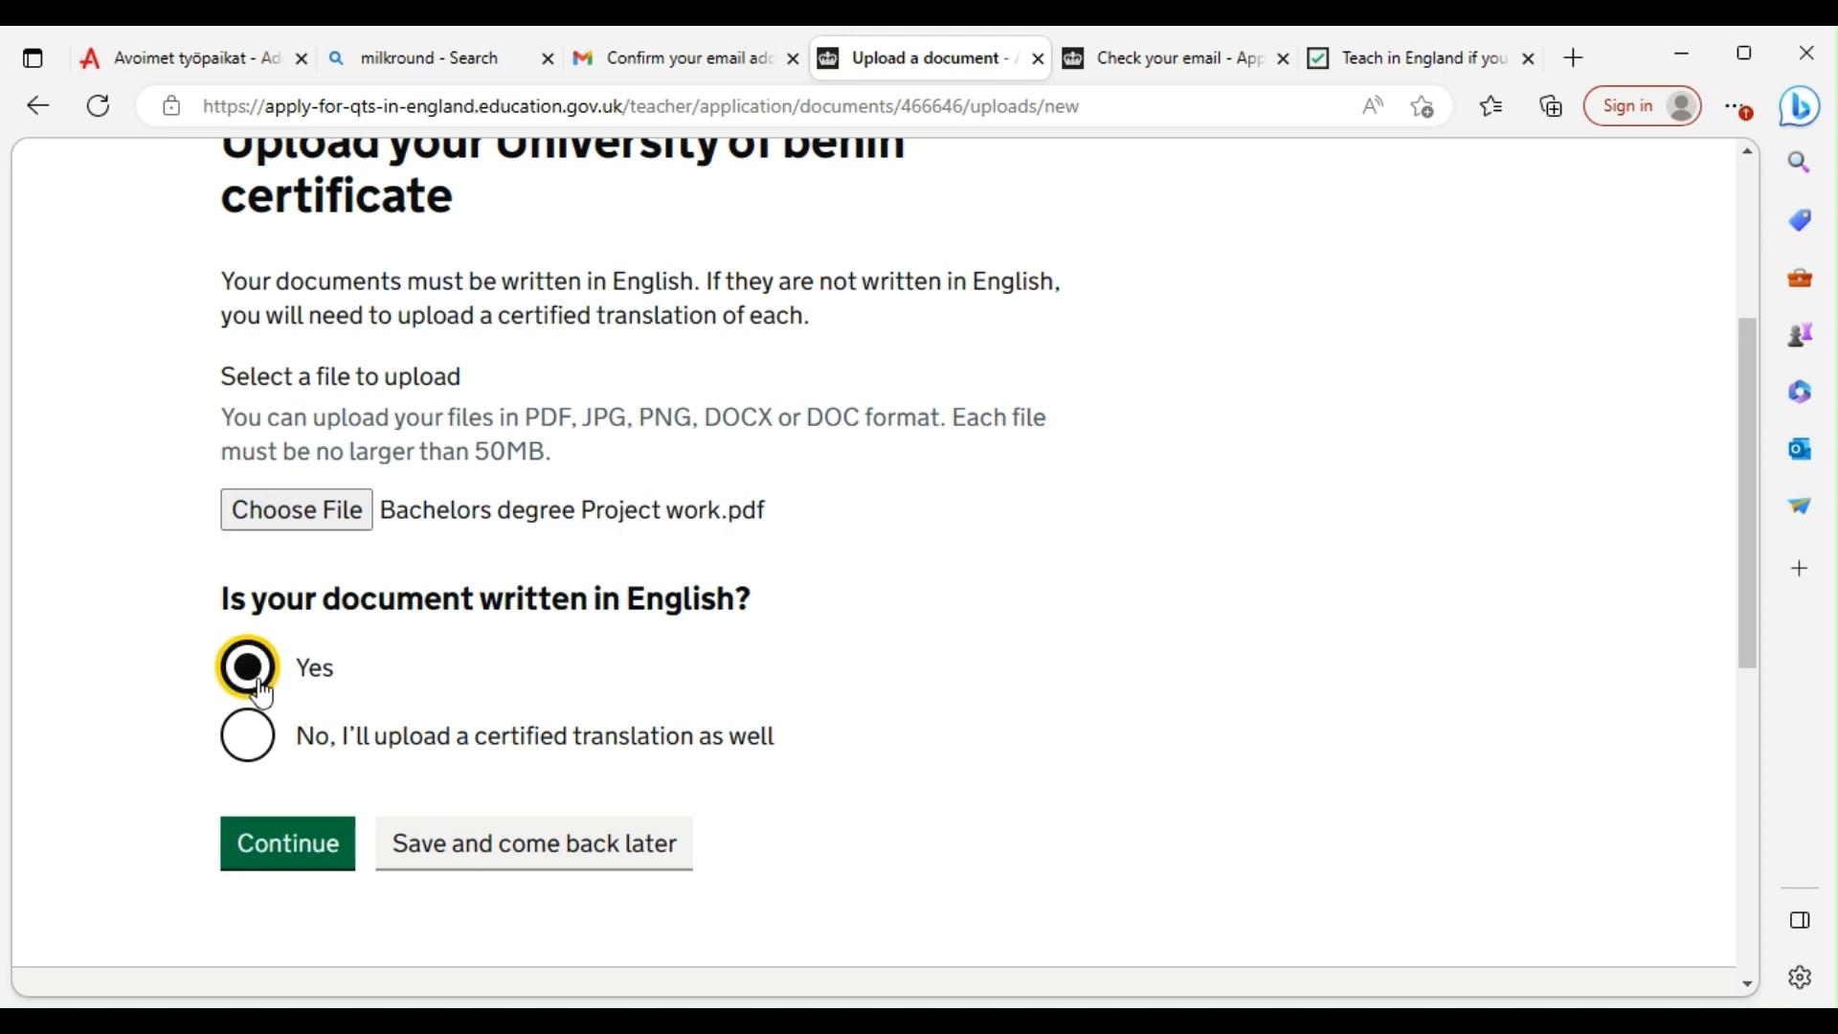
click(285, 845)
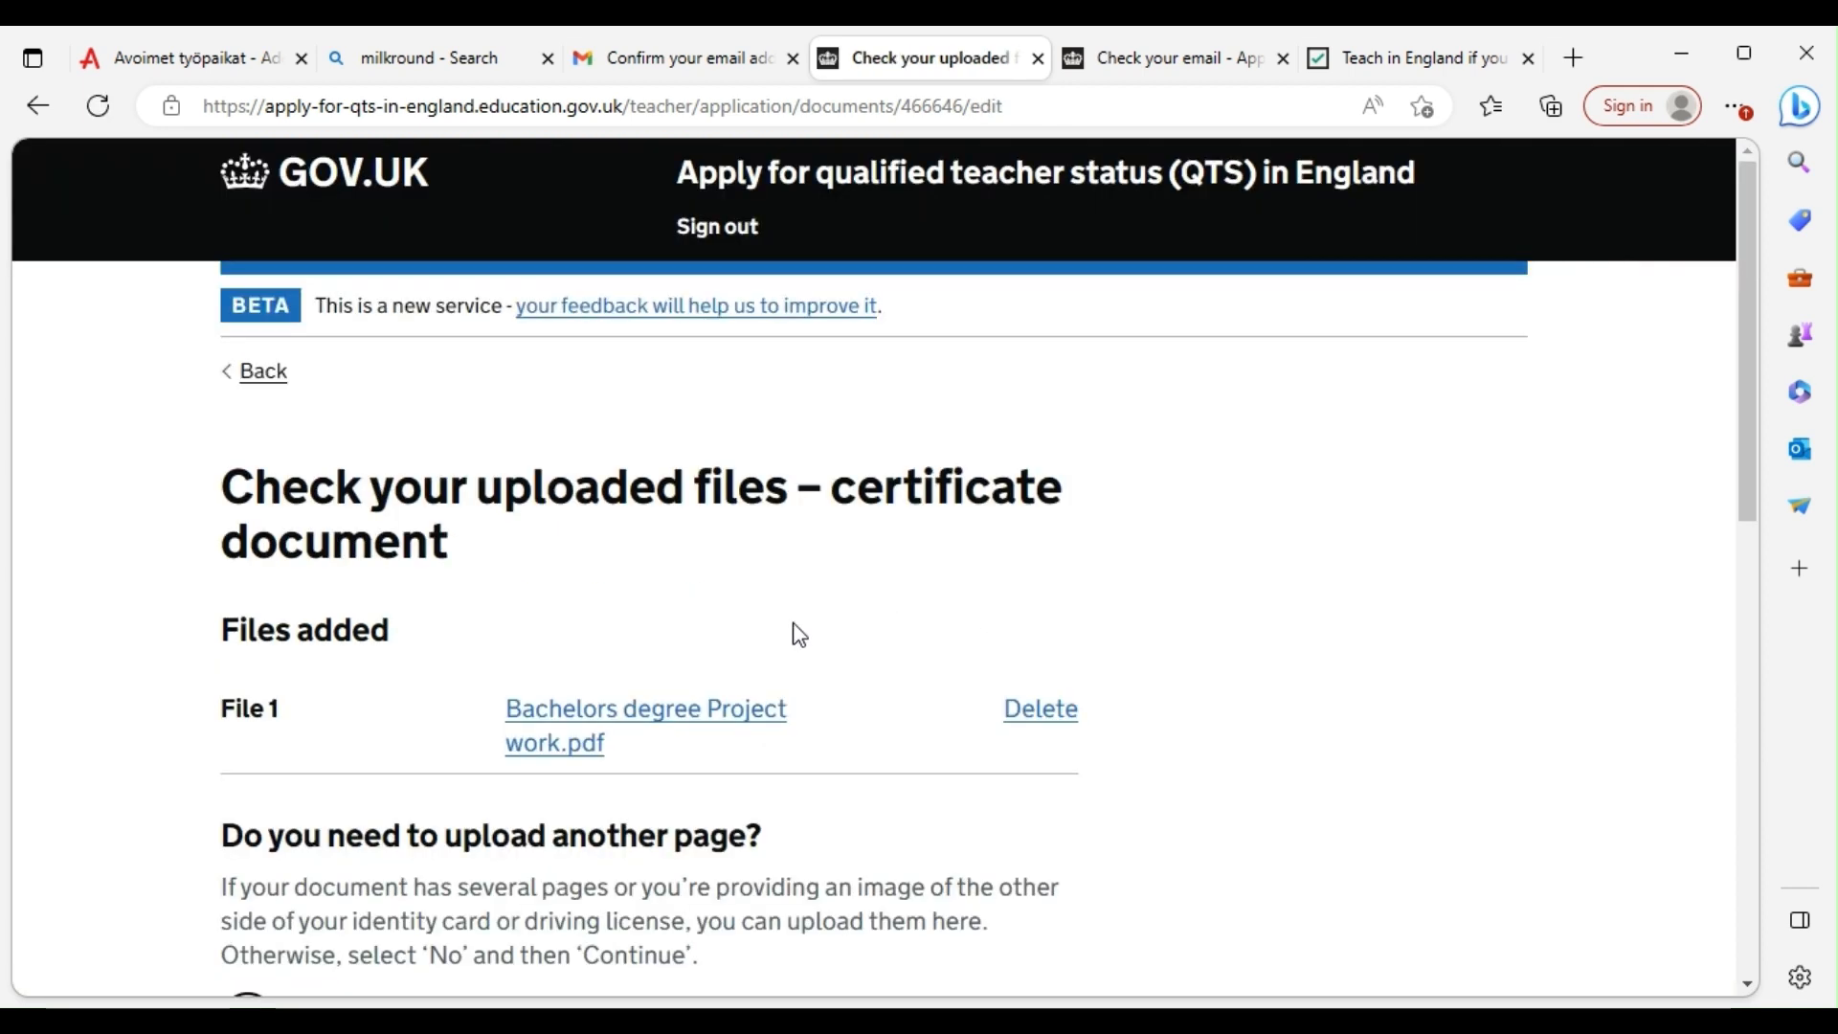
Confirm no further certificate pages are needed and continue
scroll(575, 521, down, 2)
scroll(574, 536, down, 2)
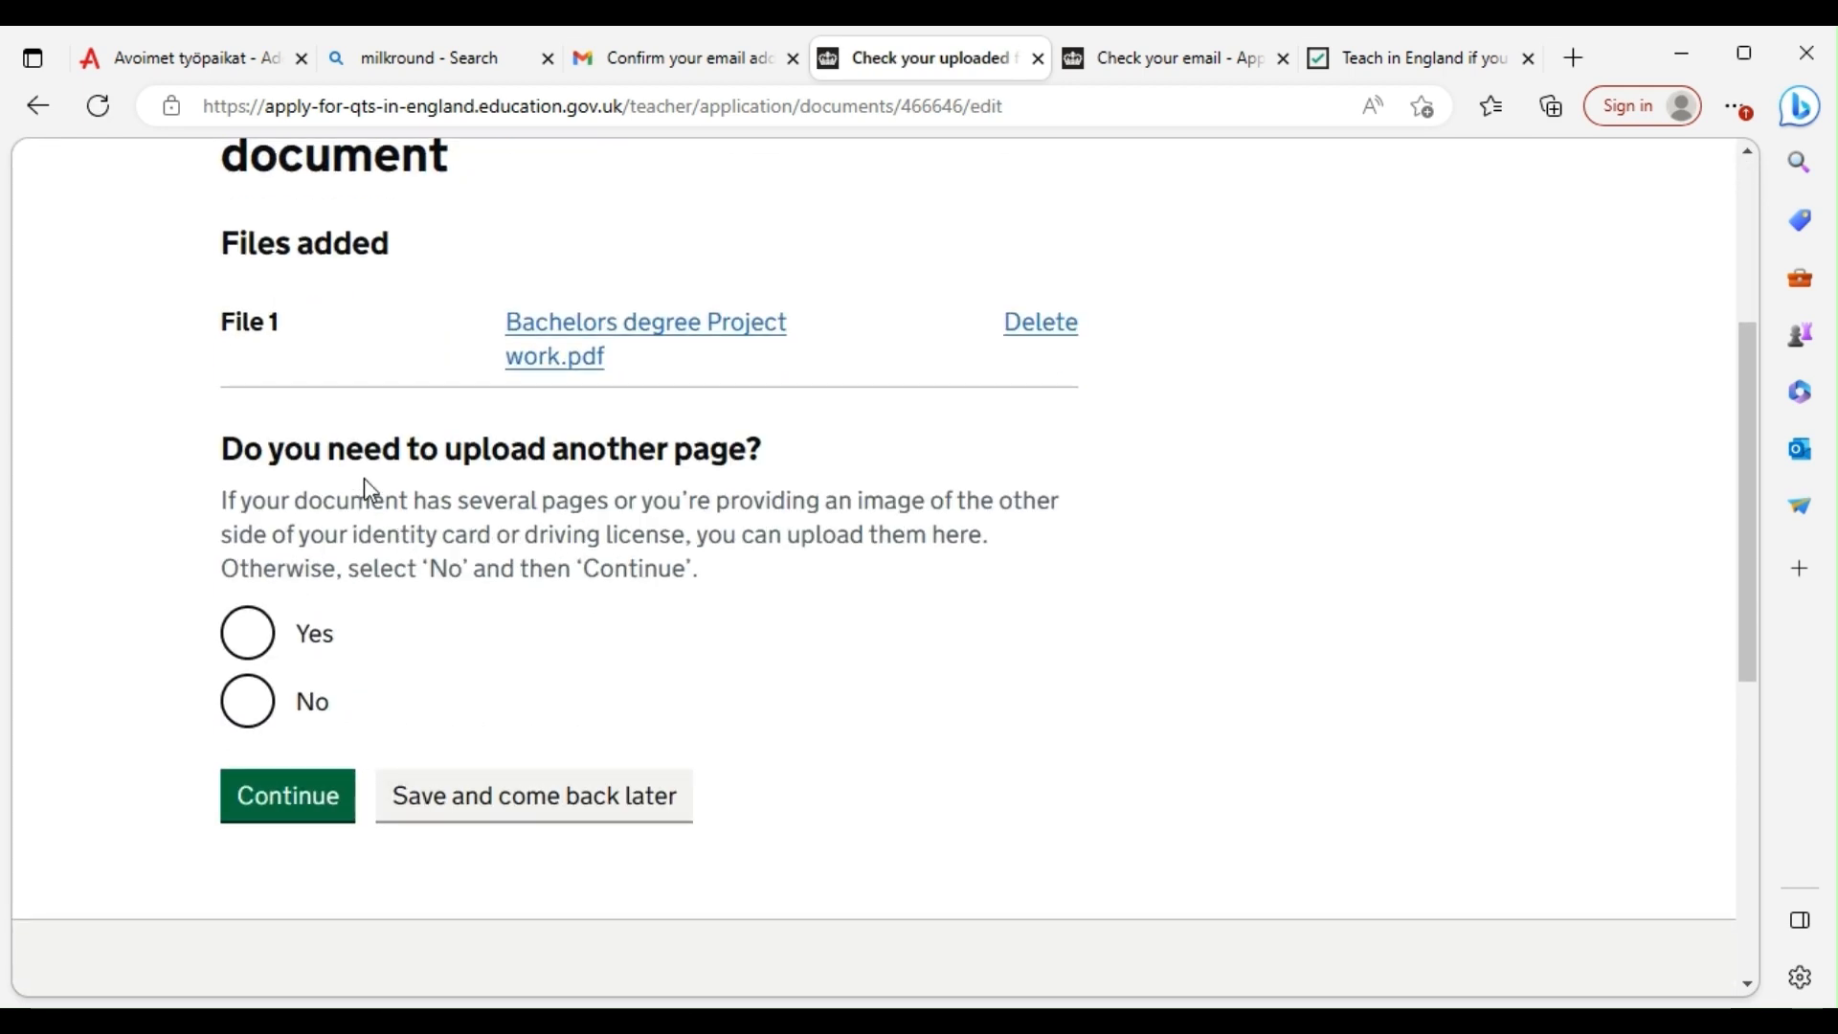
click(248, 699)
click(290, 806)
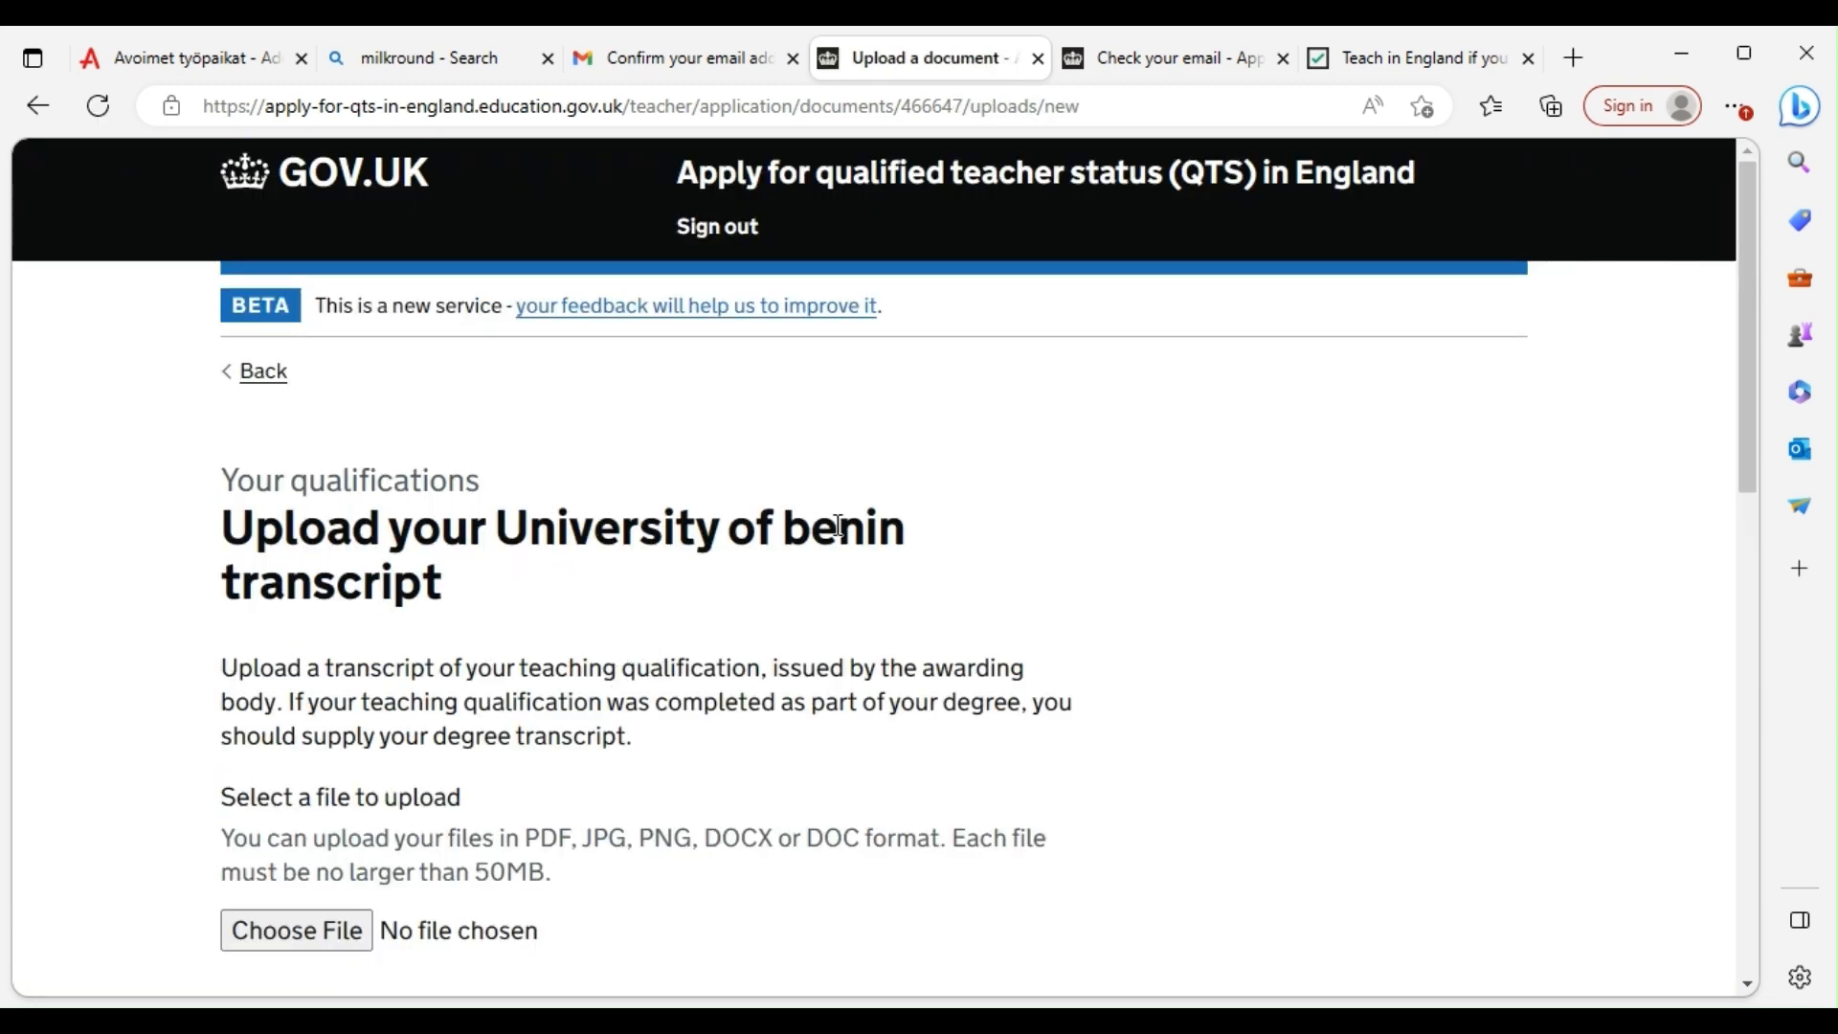
Choose uniben_Transcript.pdf from the feedback folder as the transcript file
click(316, 930)
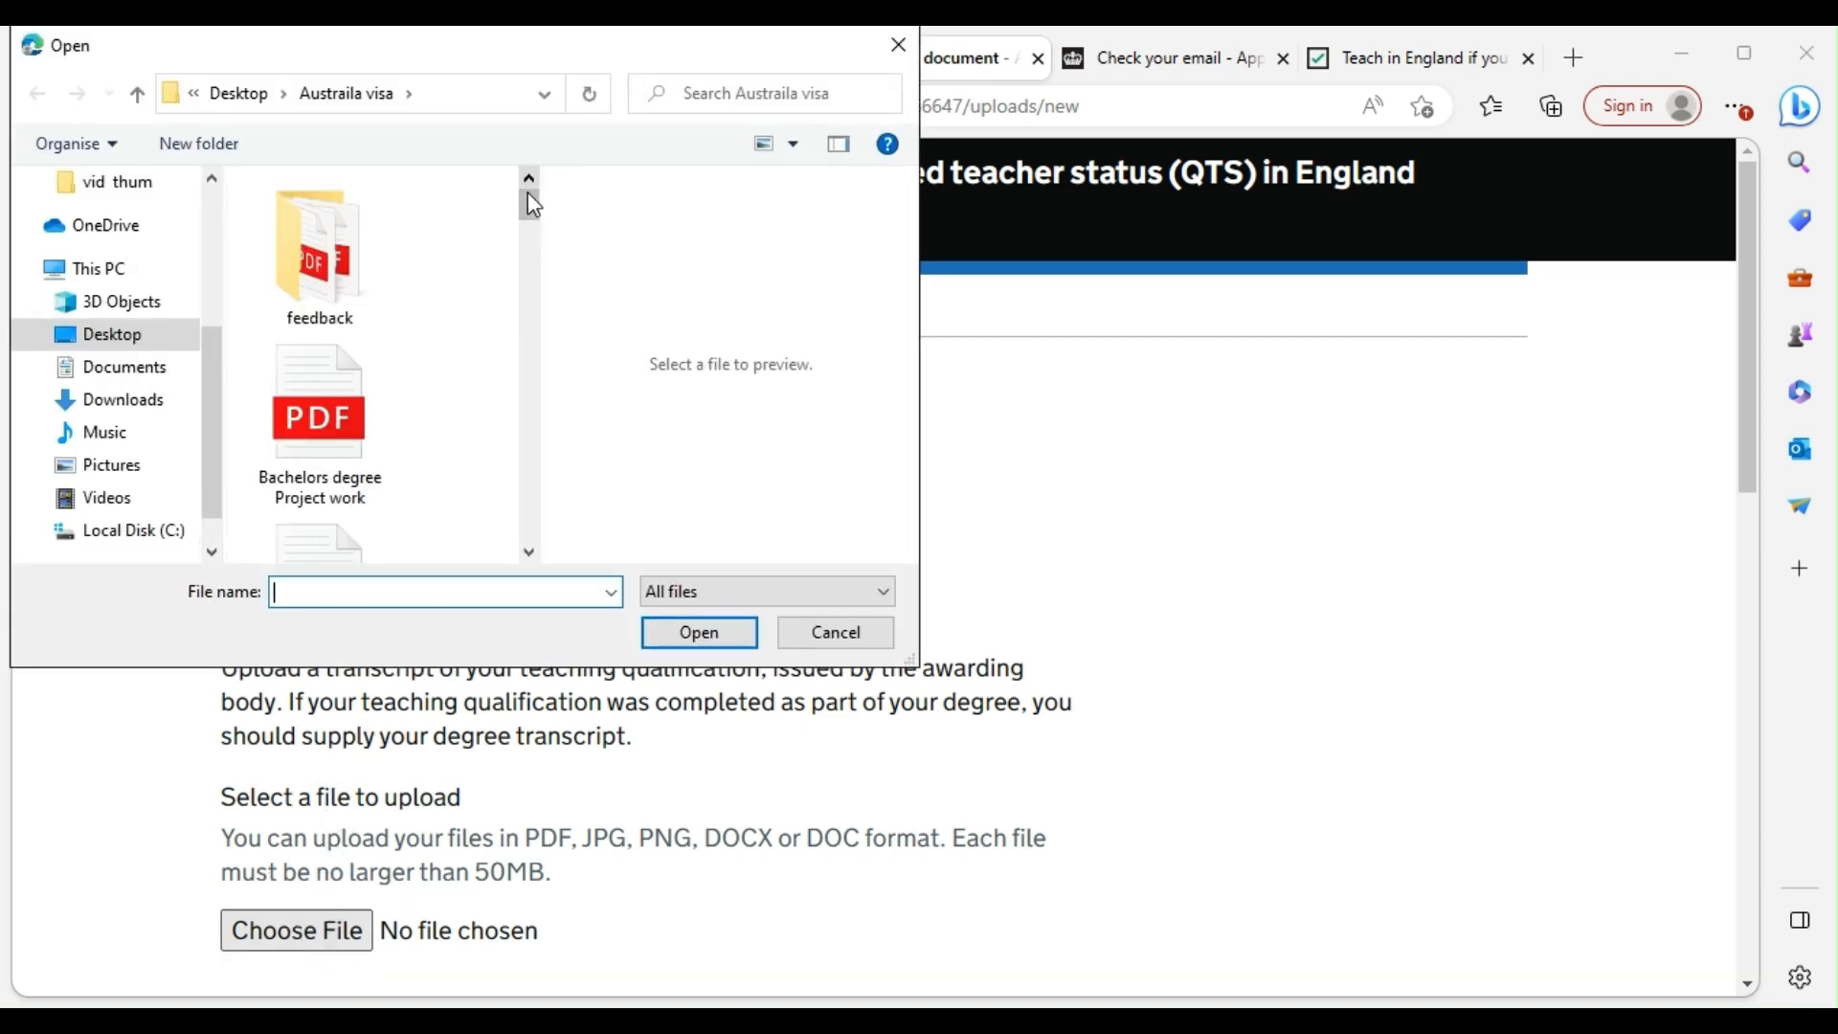
drag(532, 204, 461, 195)
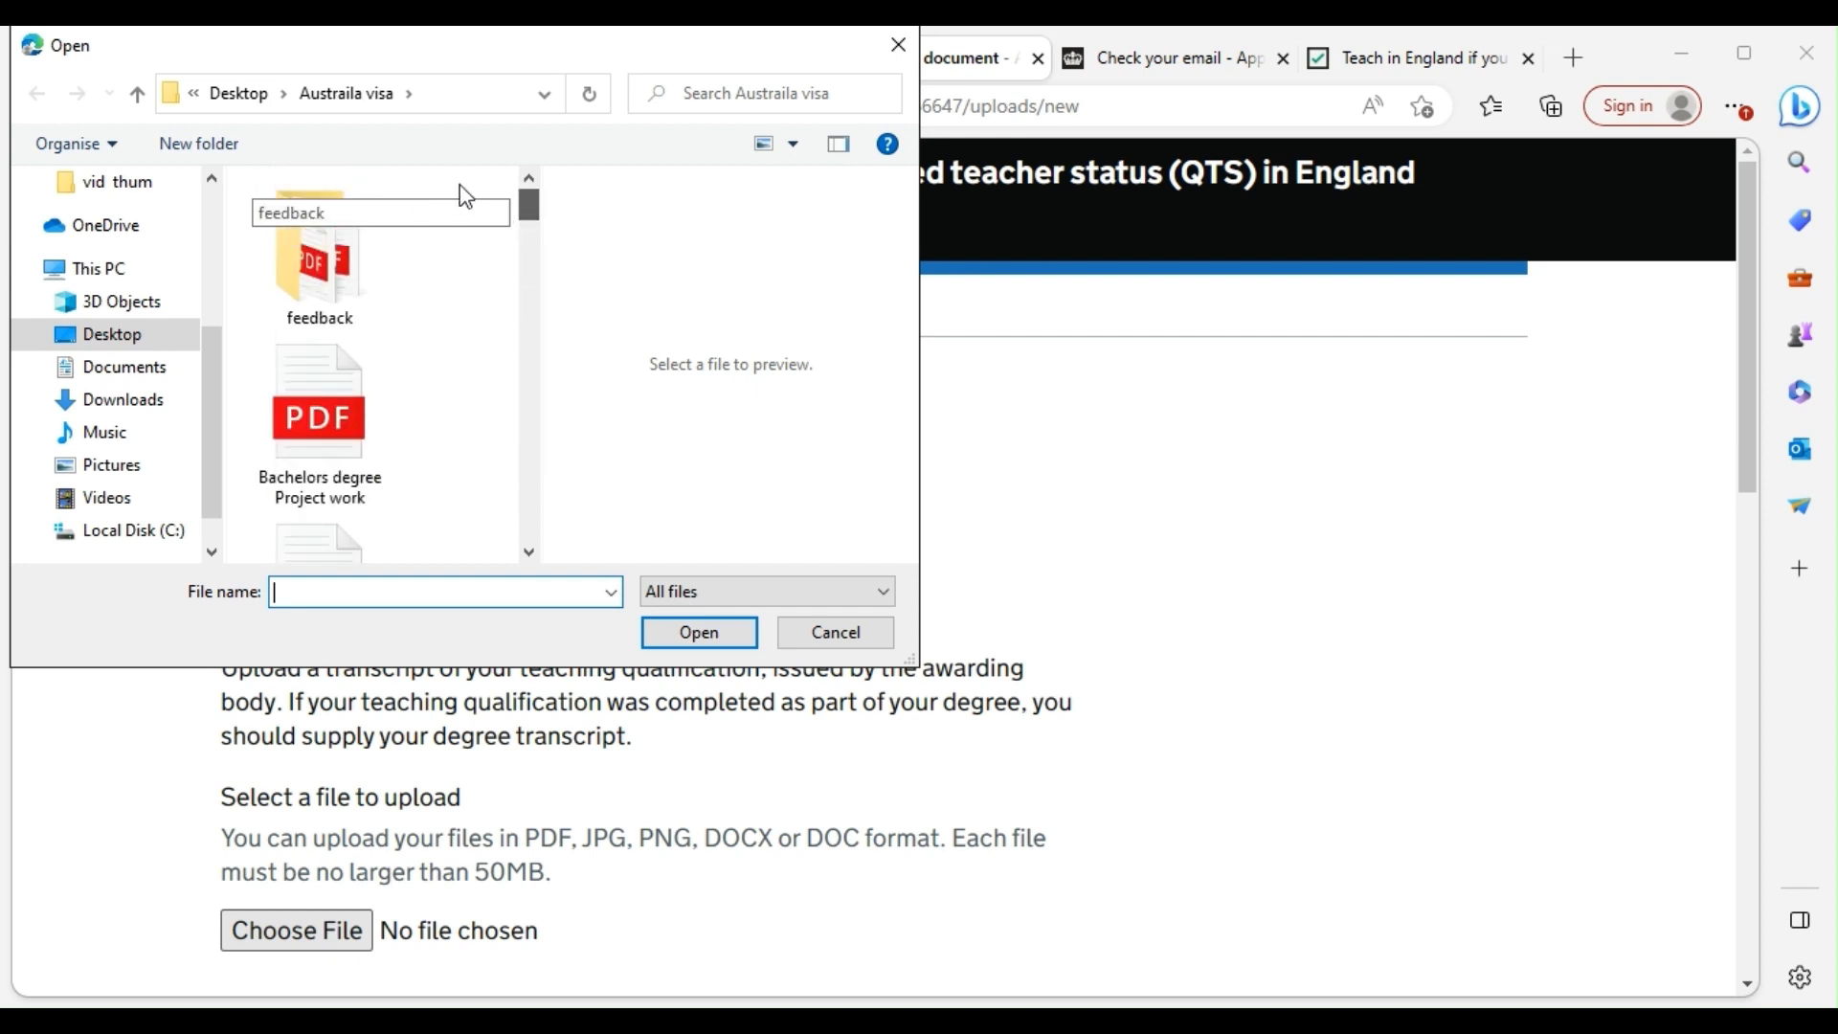
double_click(352, 287)
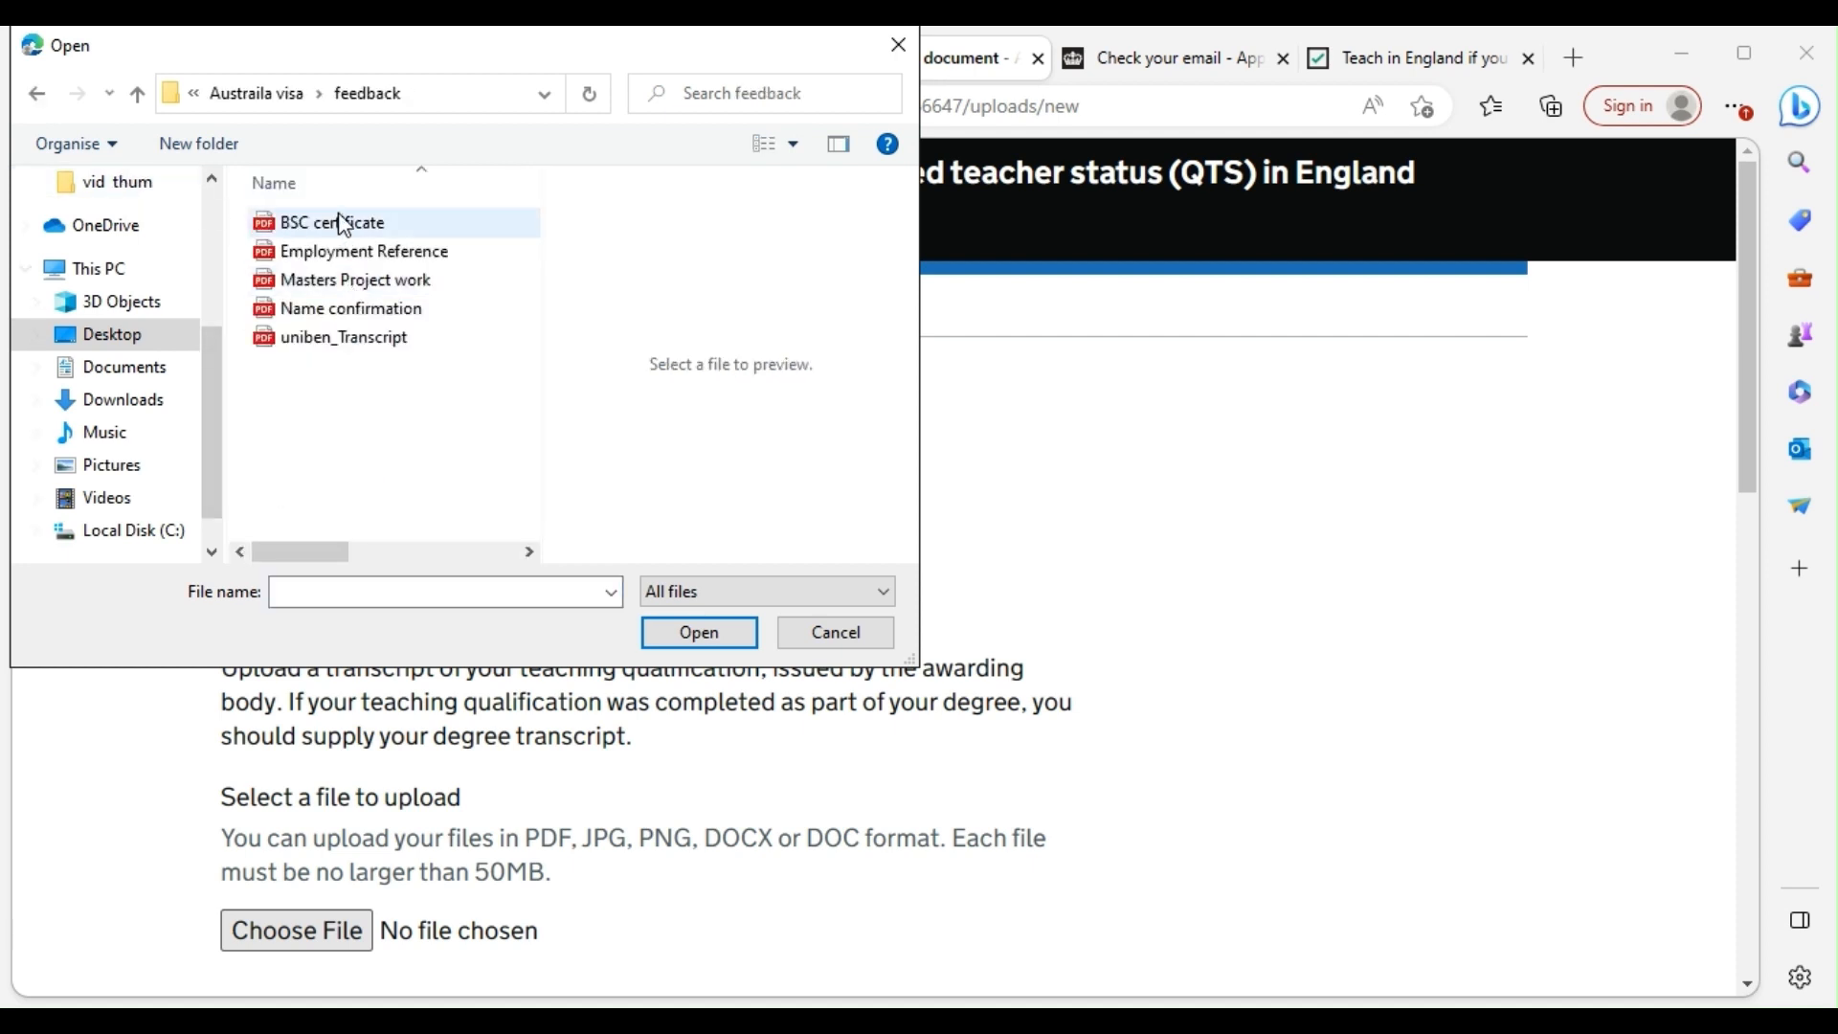
click(335, 339)
click(335, 339)
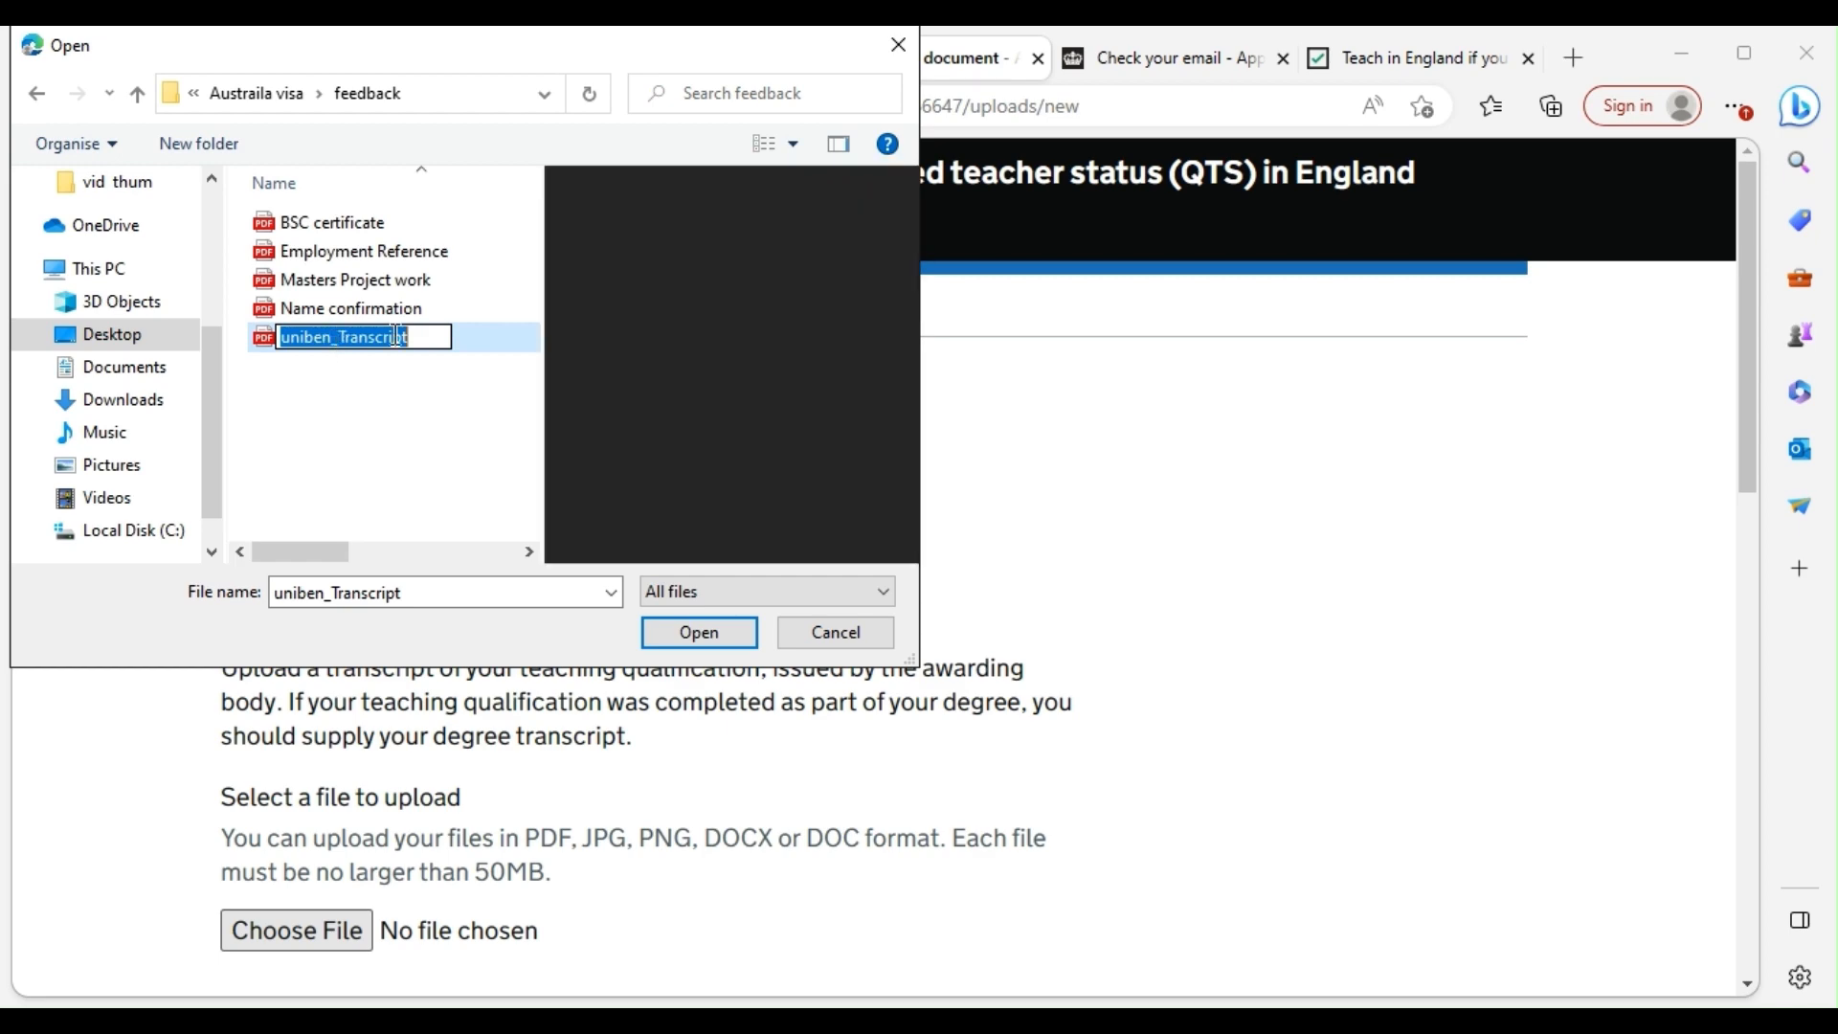
double_click(485, 333)
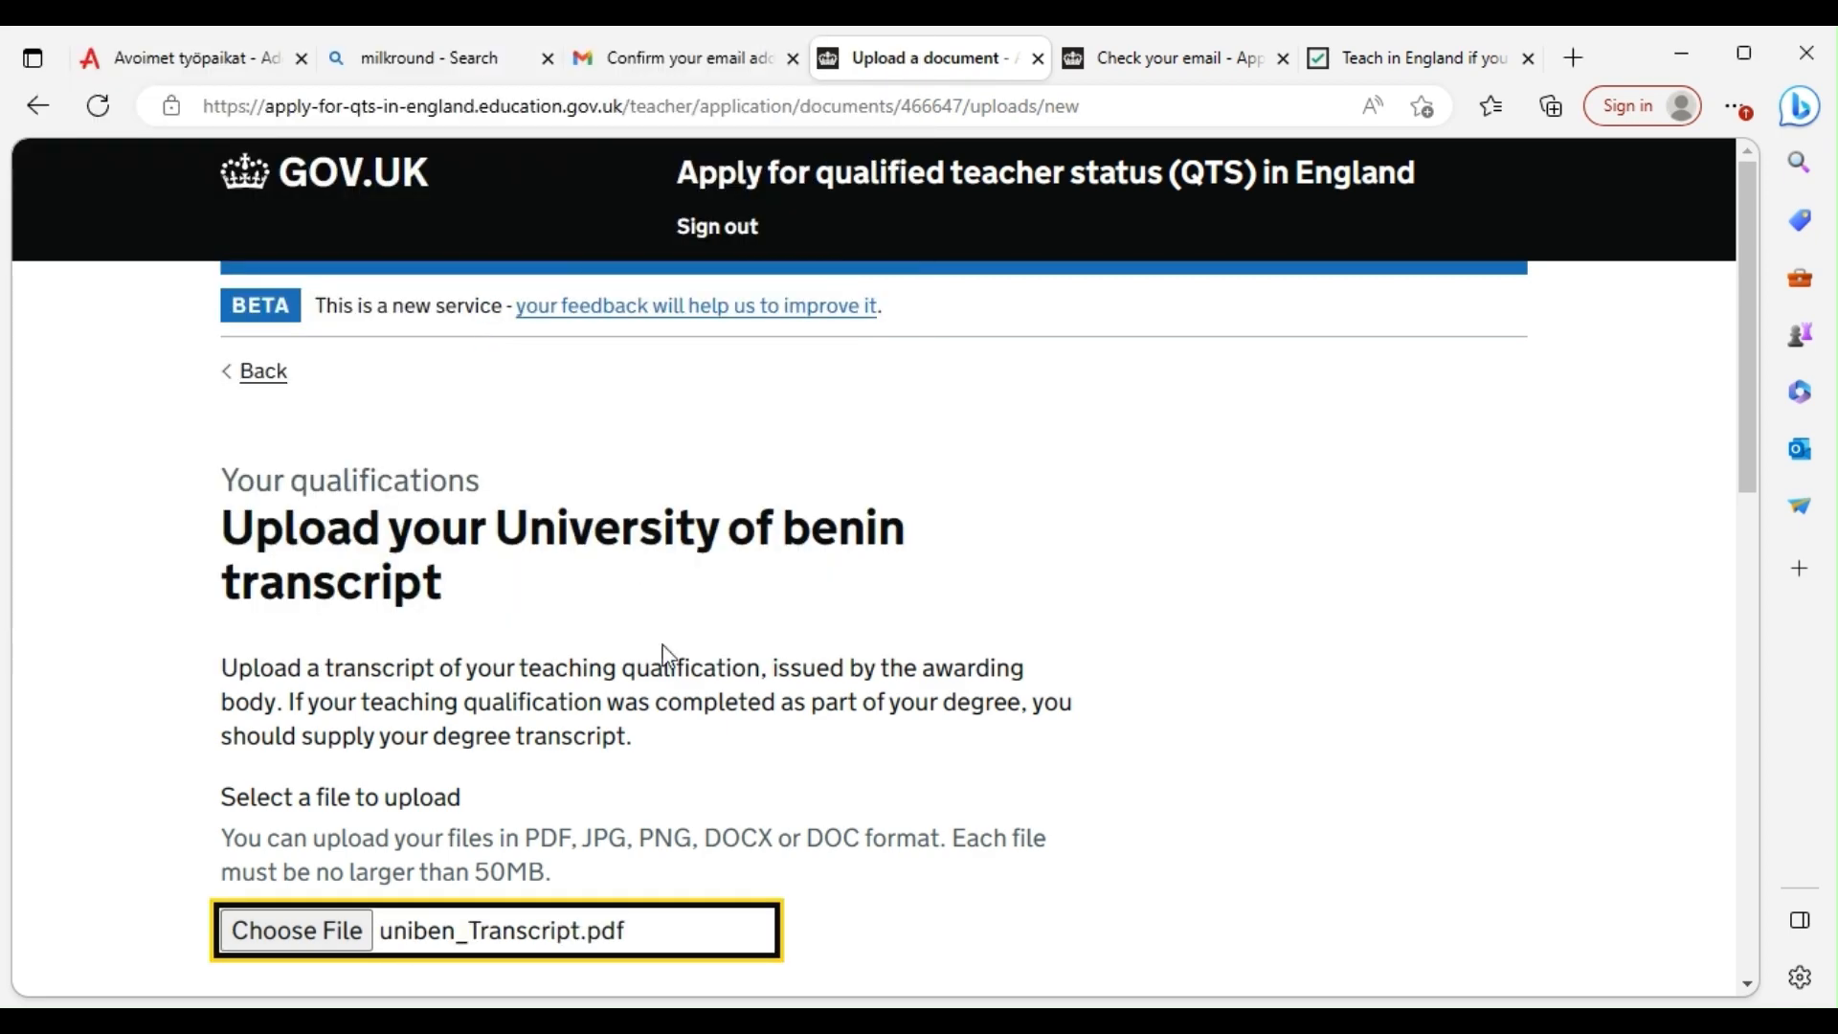
Mark the transcript as written in English and submit the upload
scroll(667, 657, down, 5)
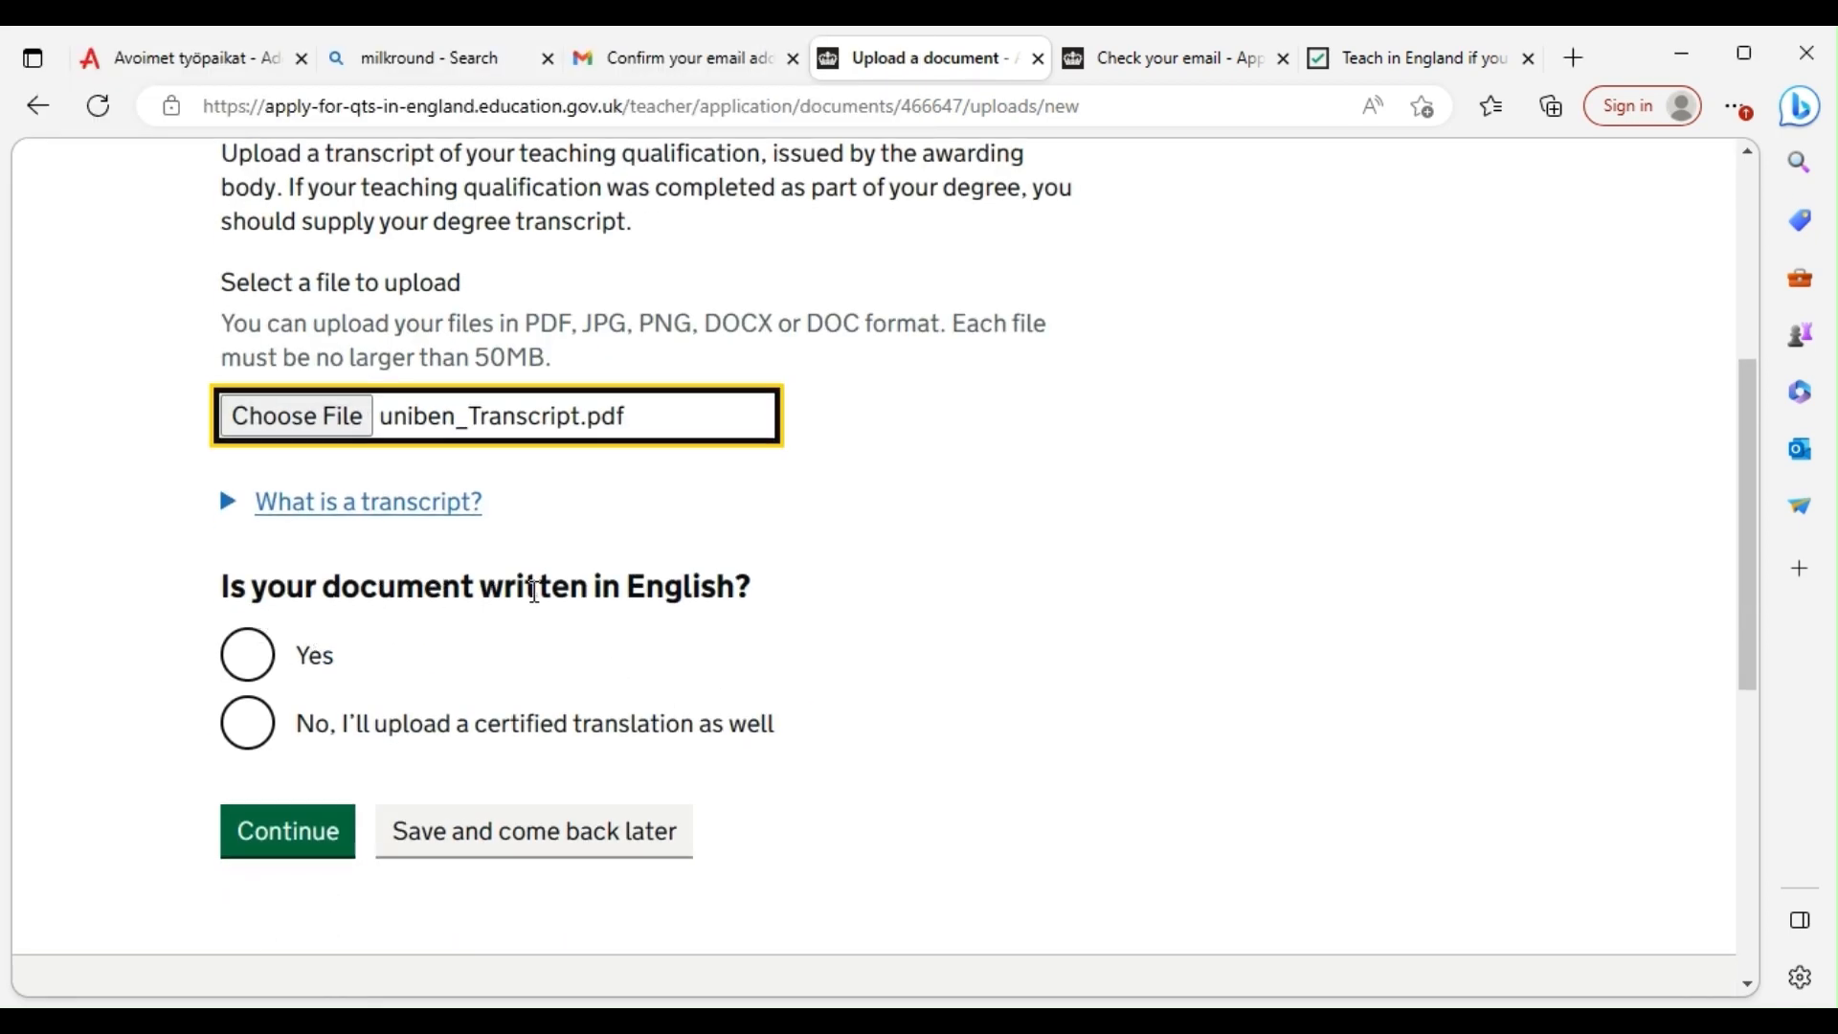
click(247, 657)
click(297, 842)
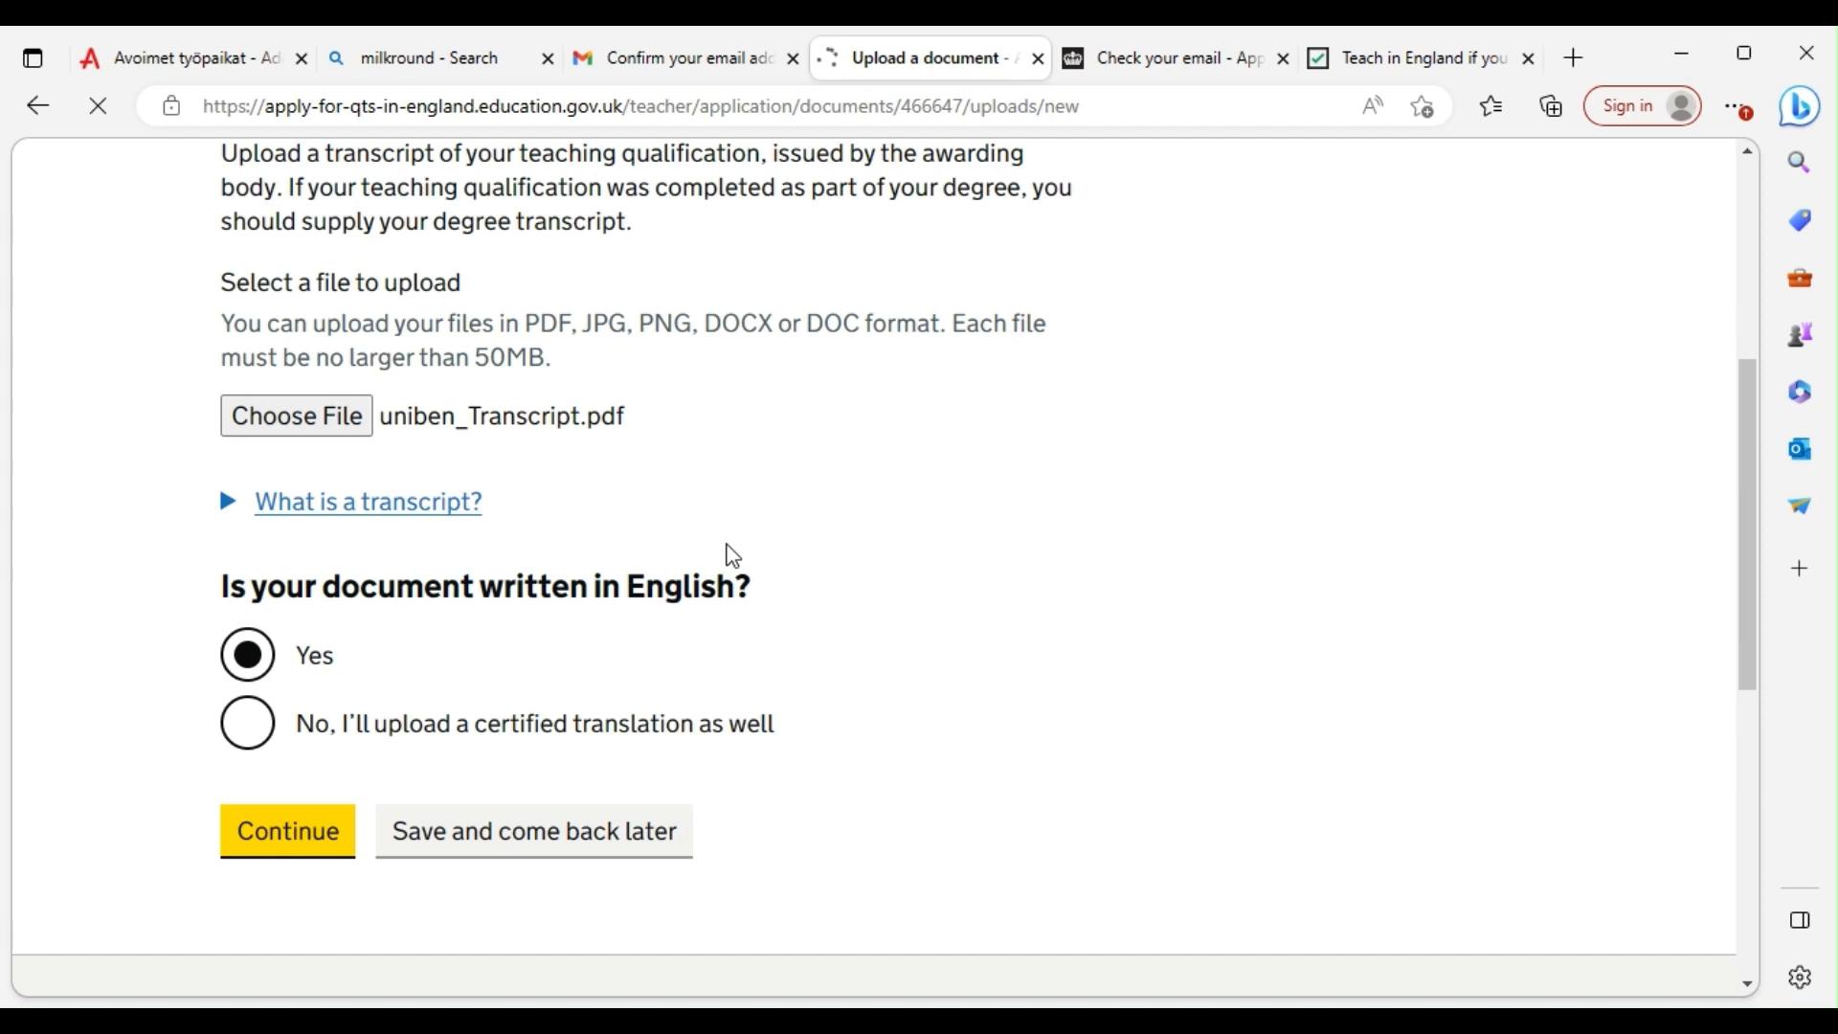
scroll(735, 558, down, 3)
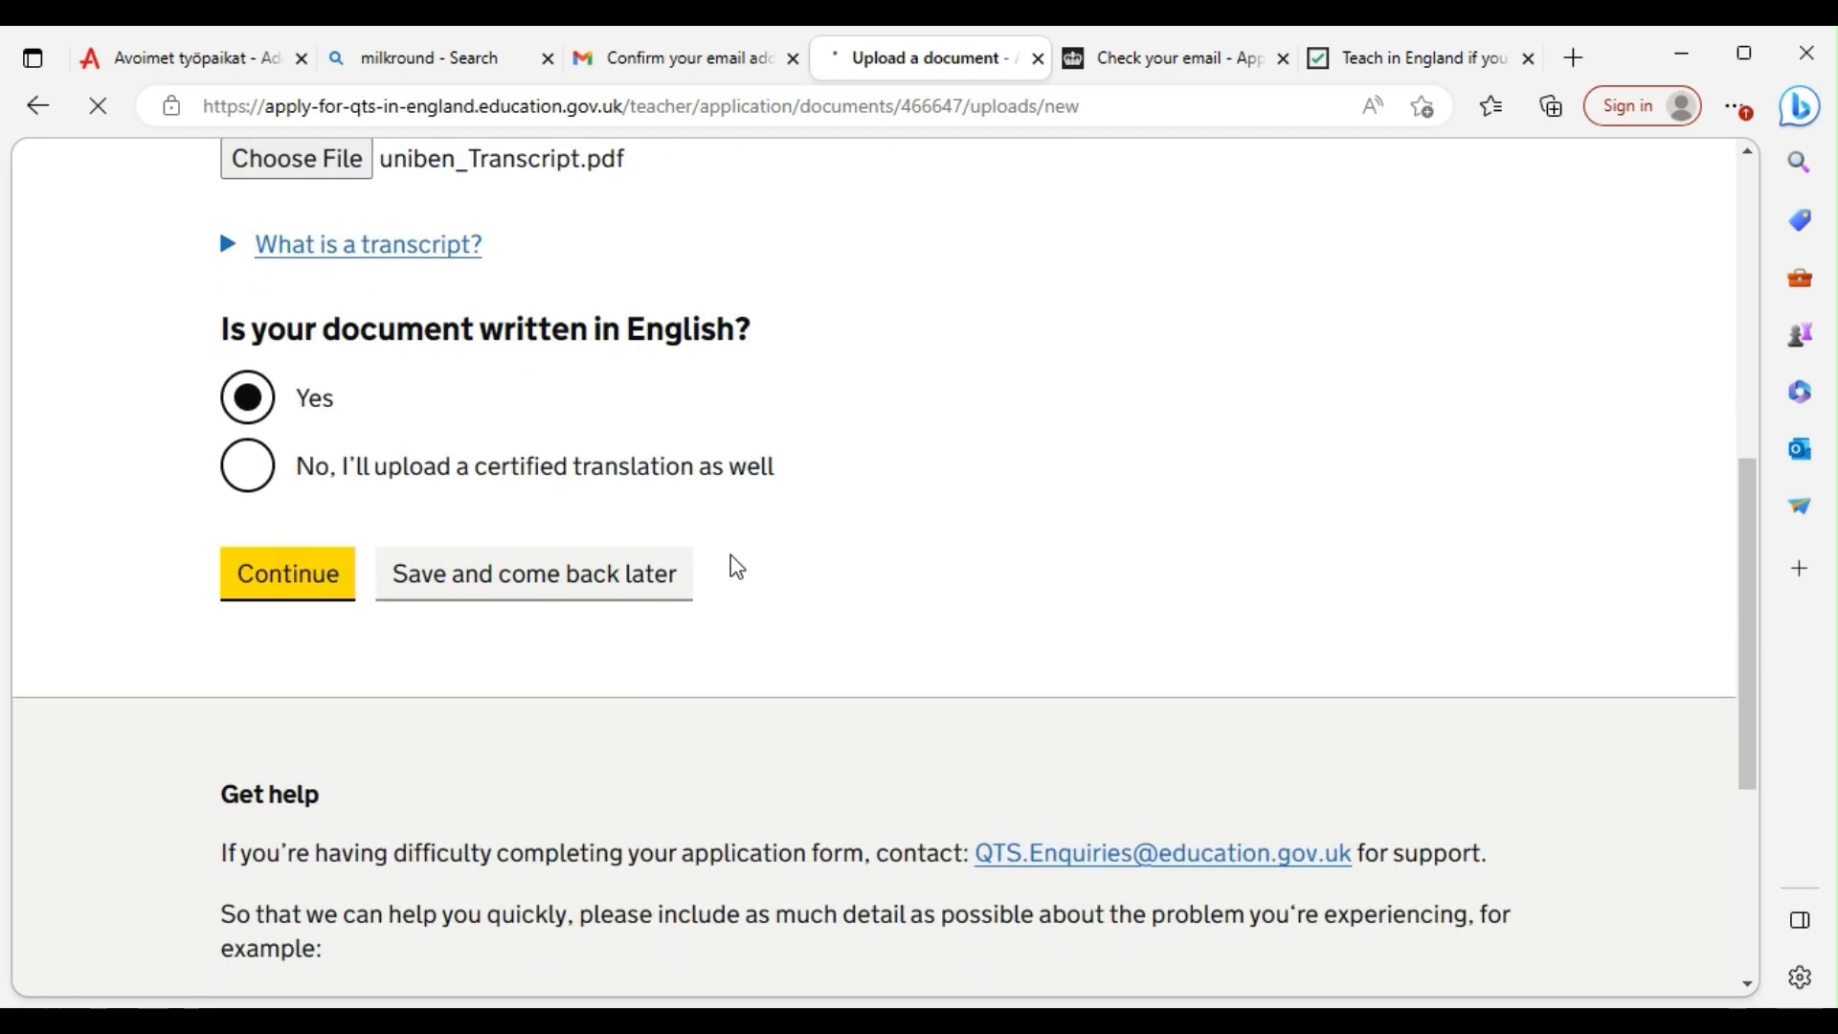
scroll(733, 560, up, 8)
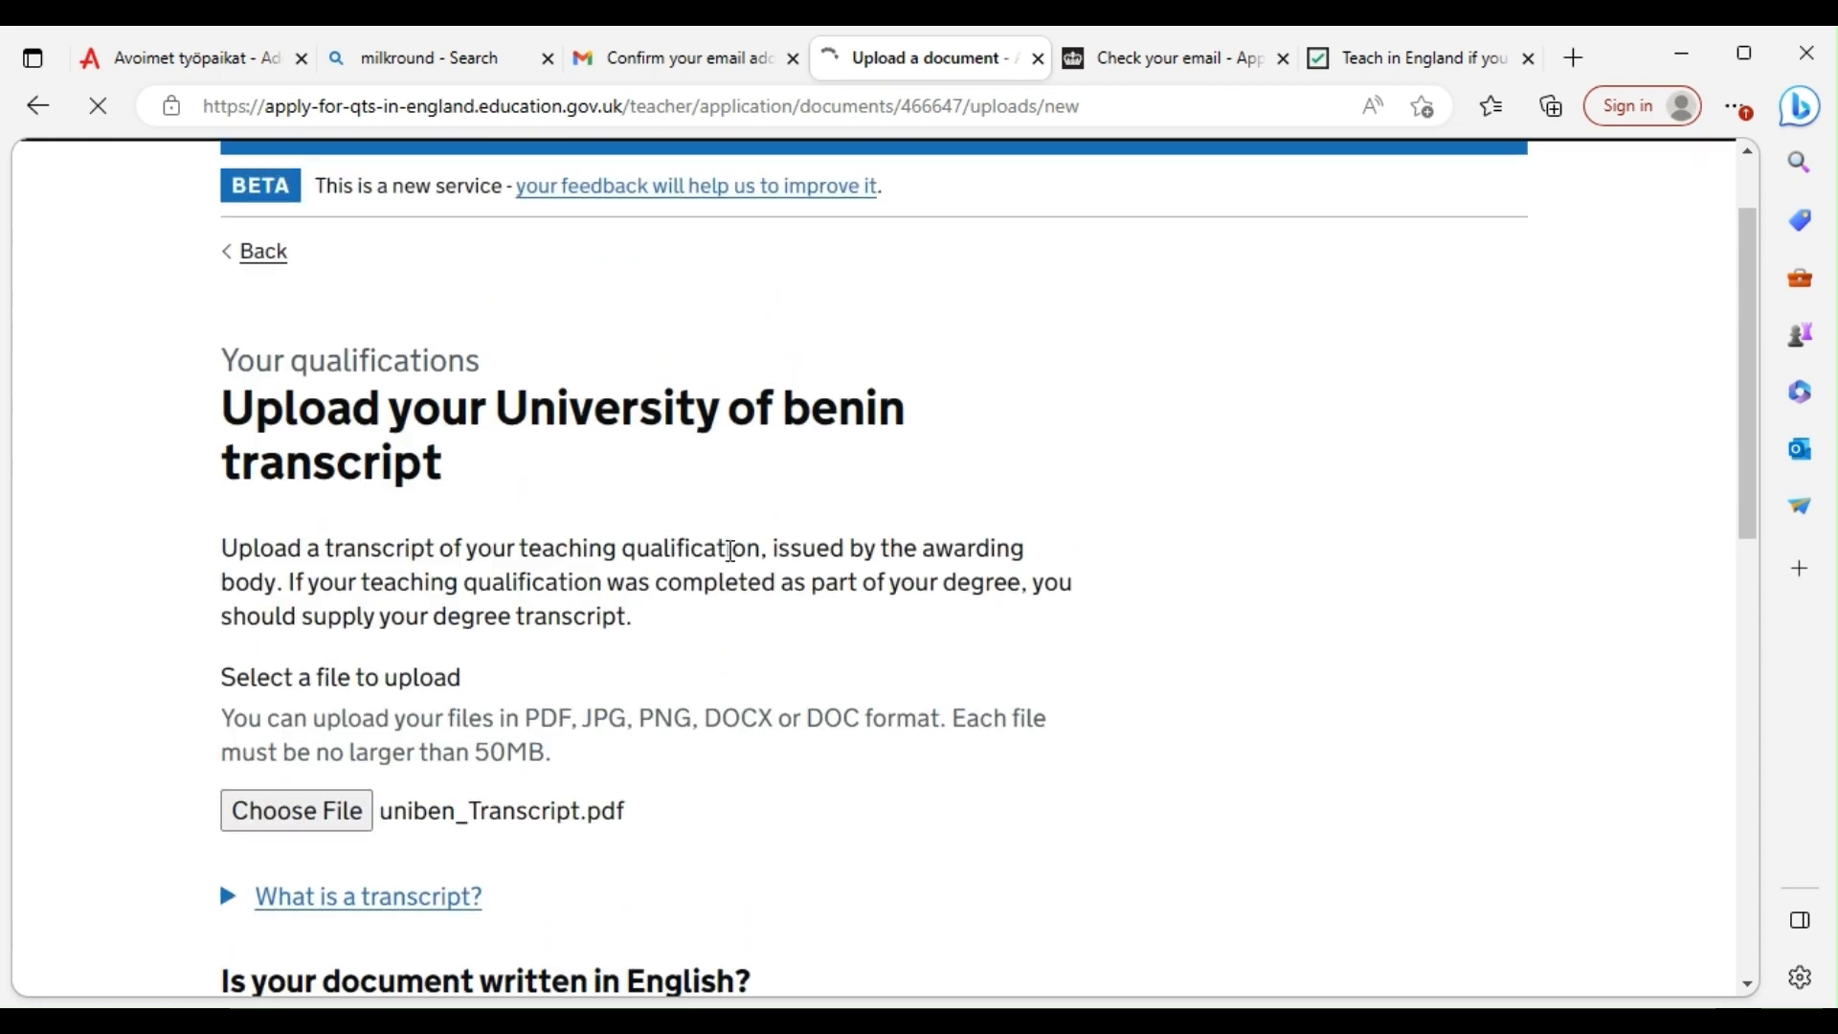
scroll(732, 551, down, 8)
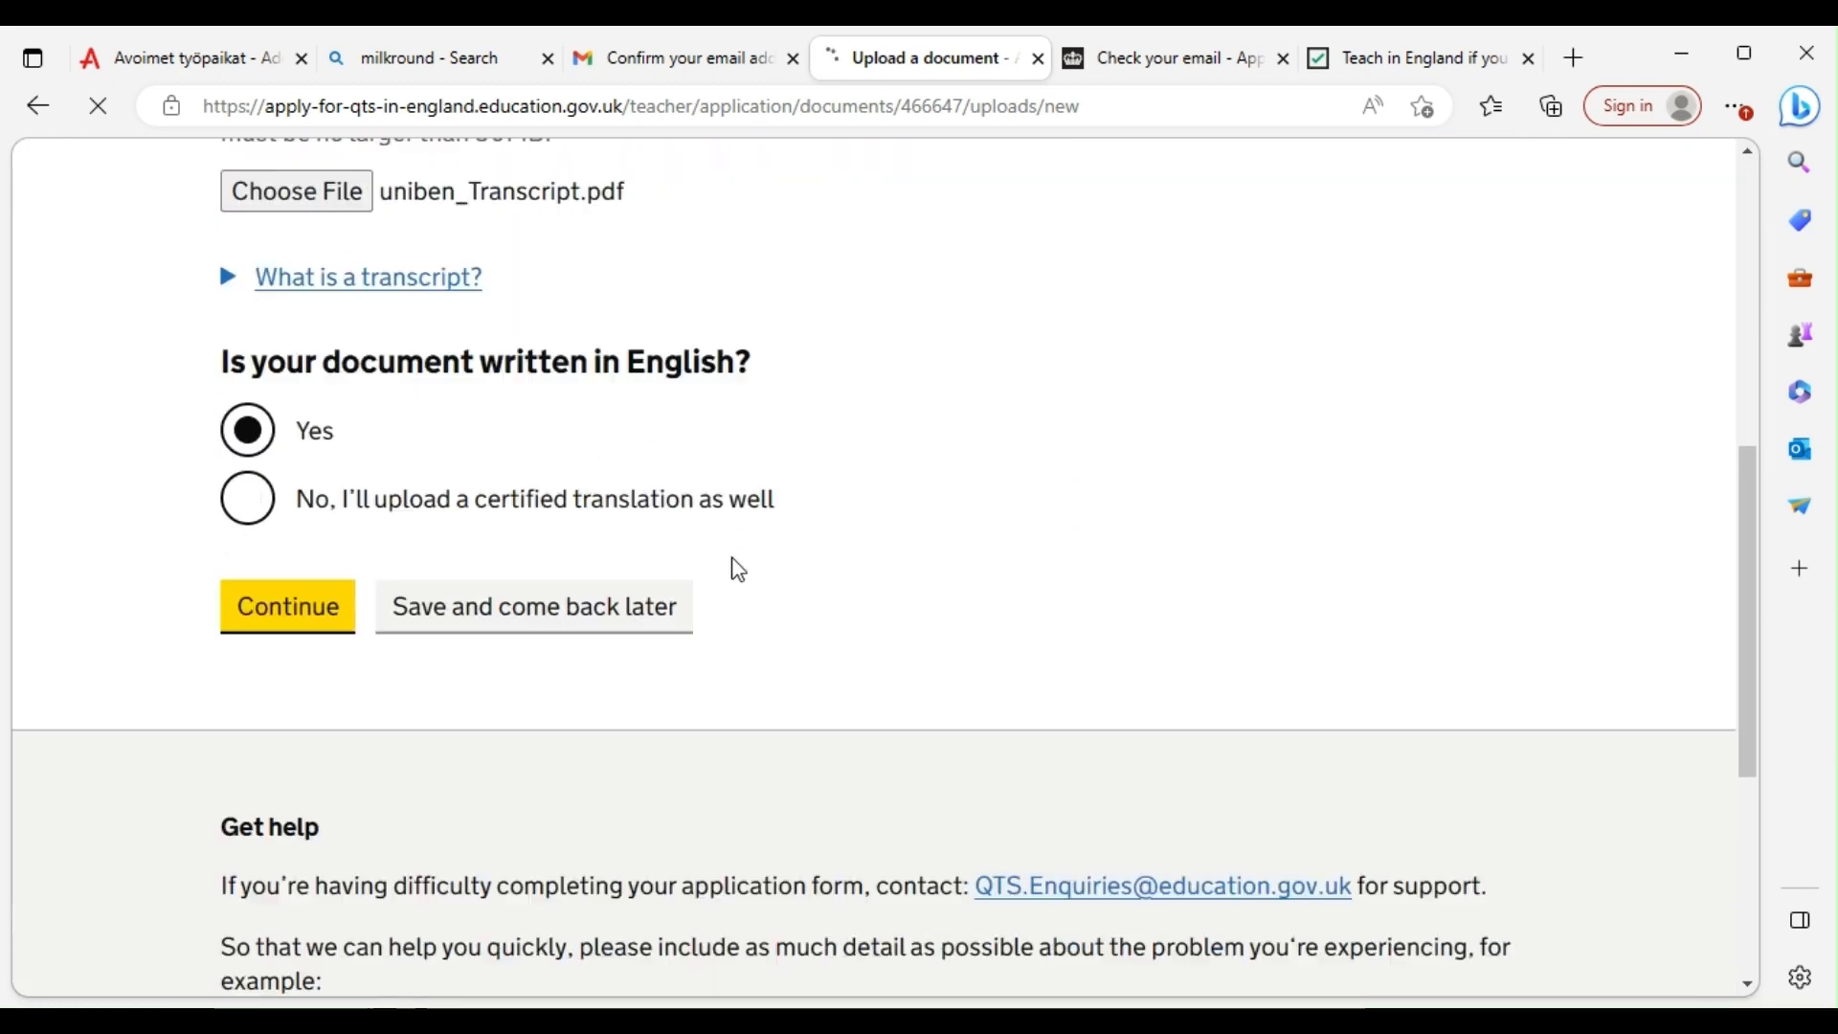
scroll(734, 556, up, 8)
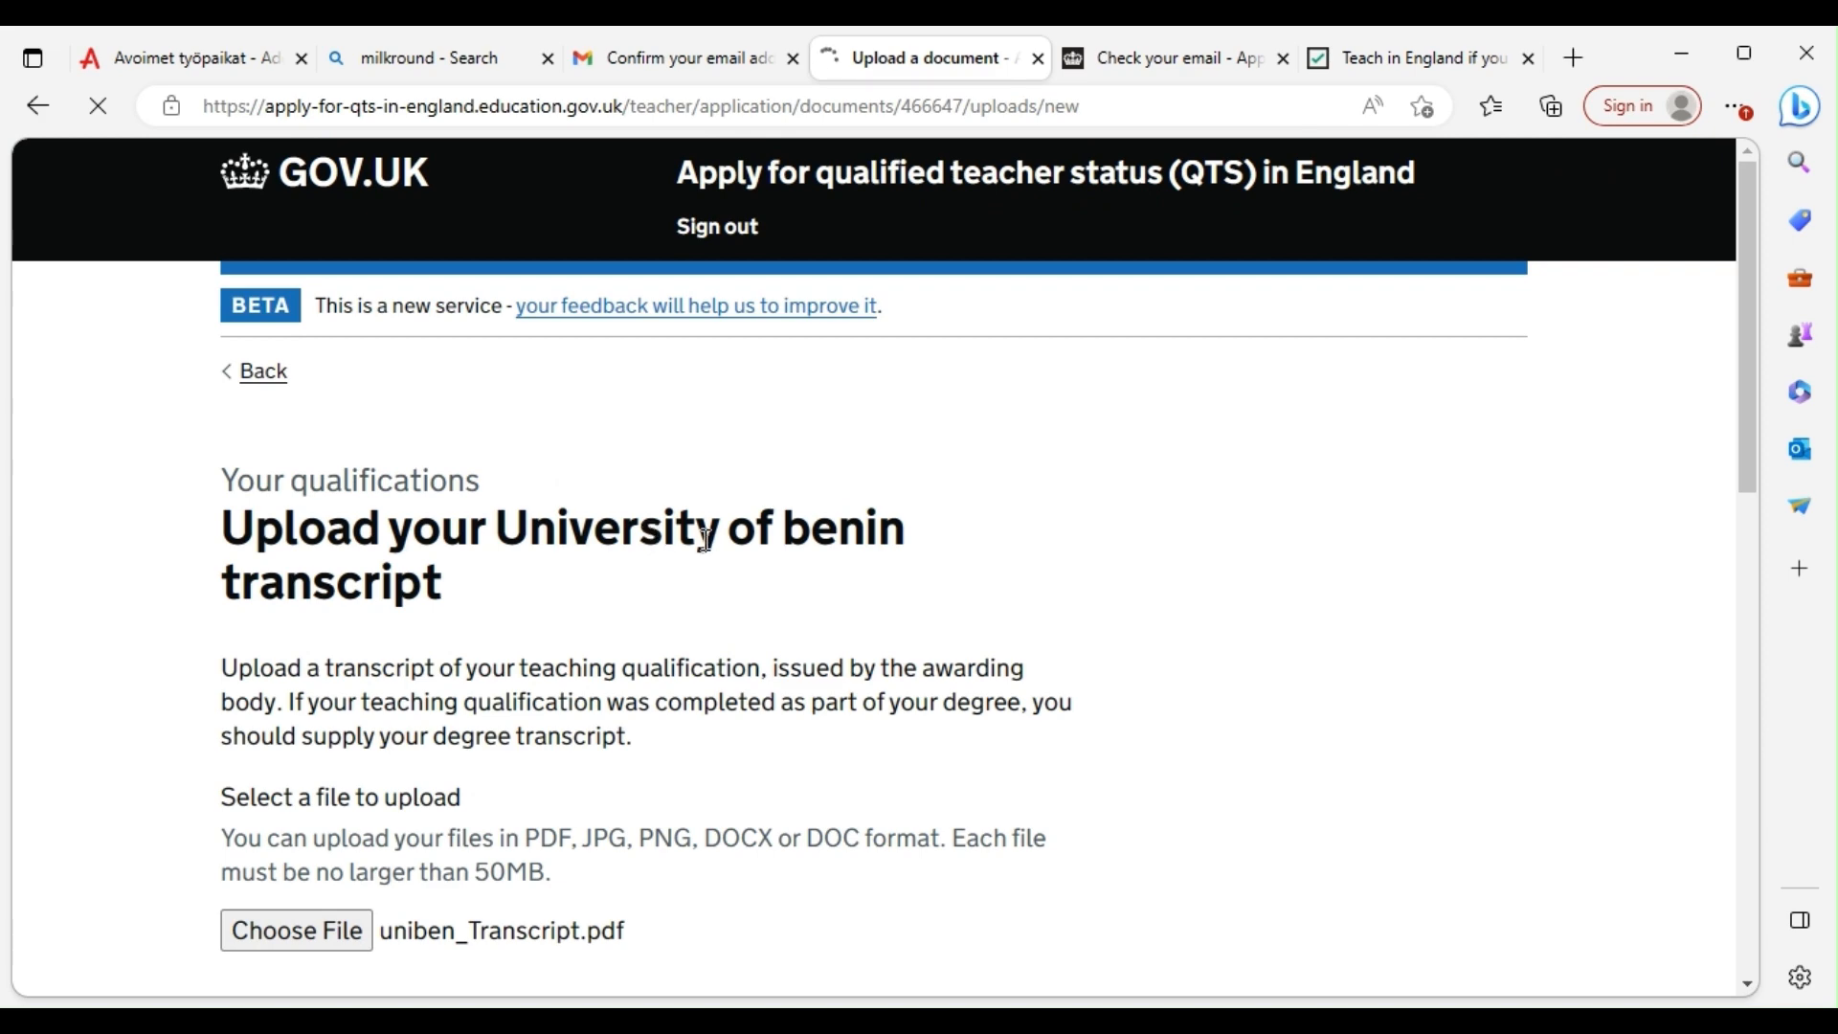
scroll(706, 539, down, 7)
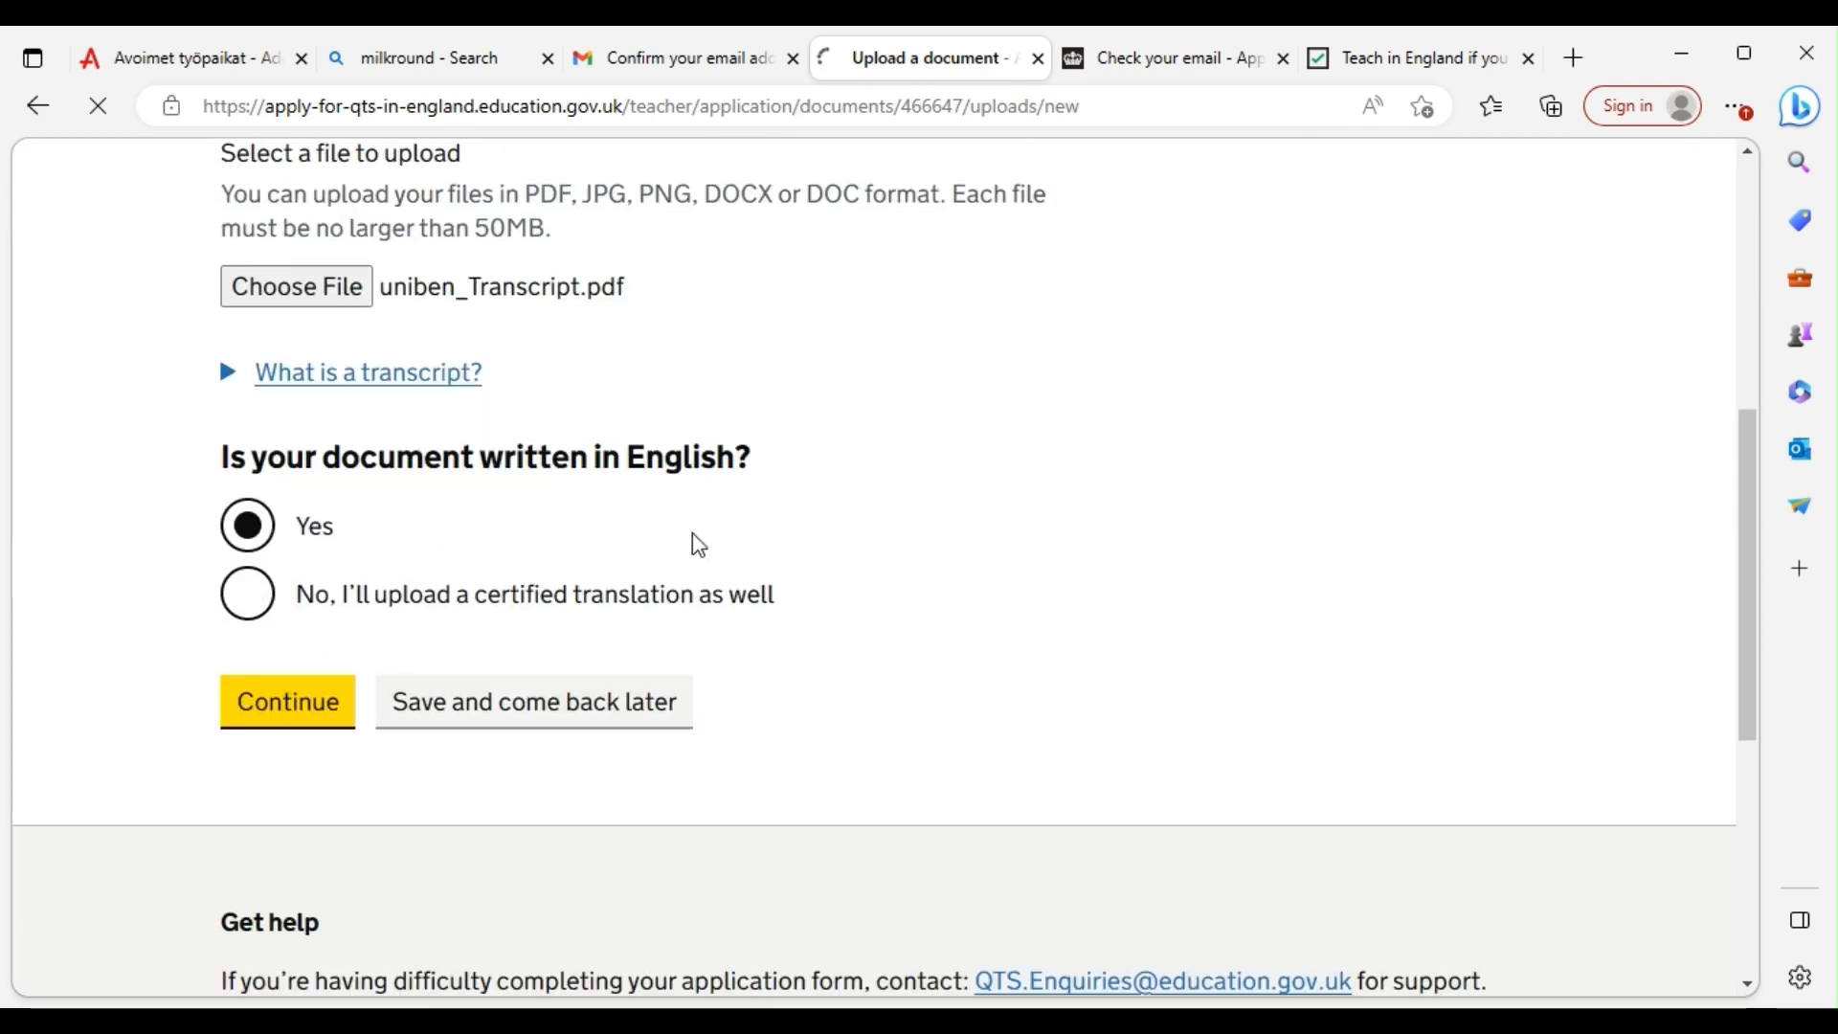
scroll(706, 518, up, 4)
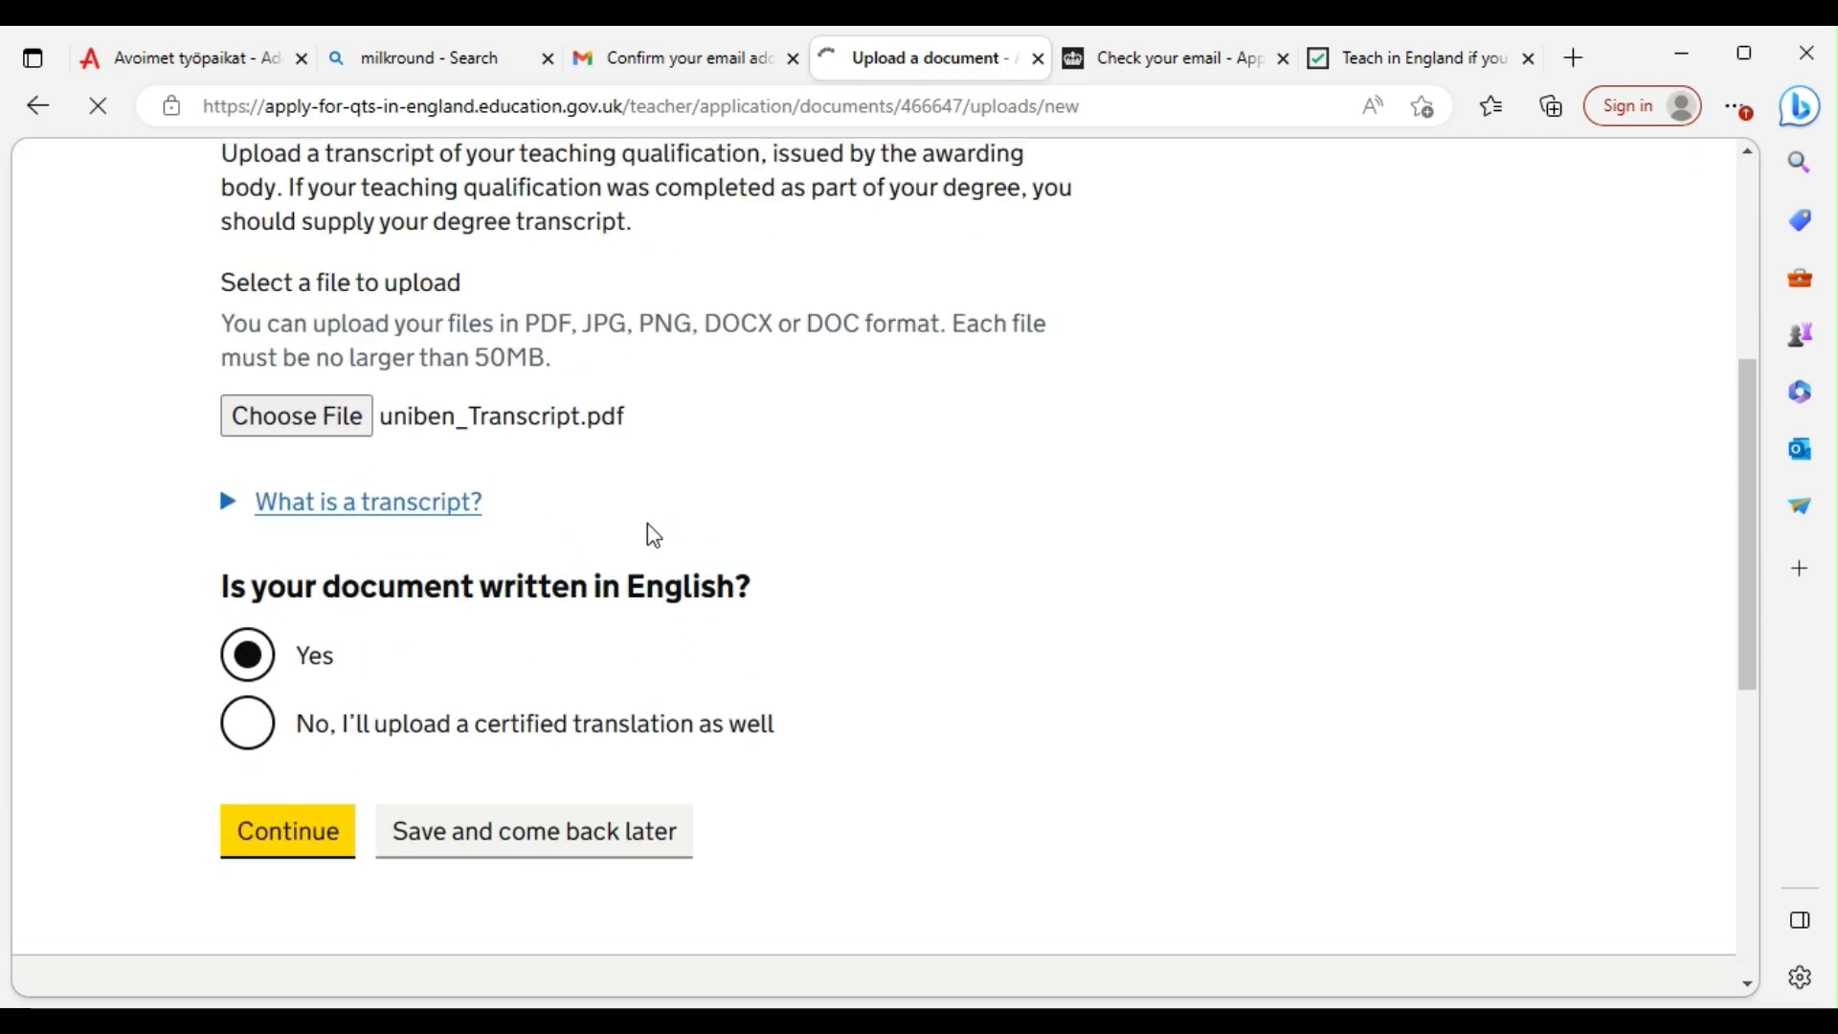
scroll(694, 491, up, 3)
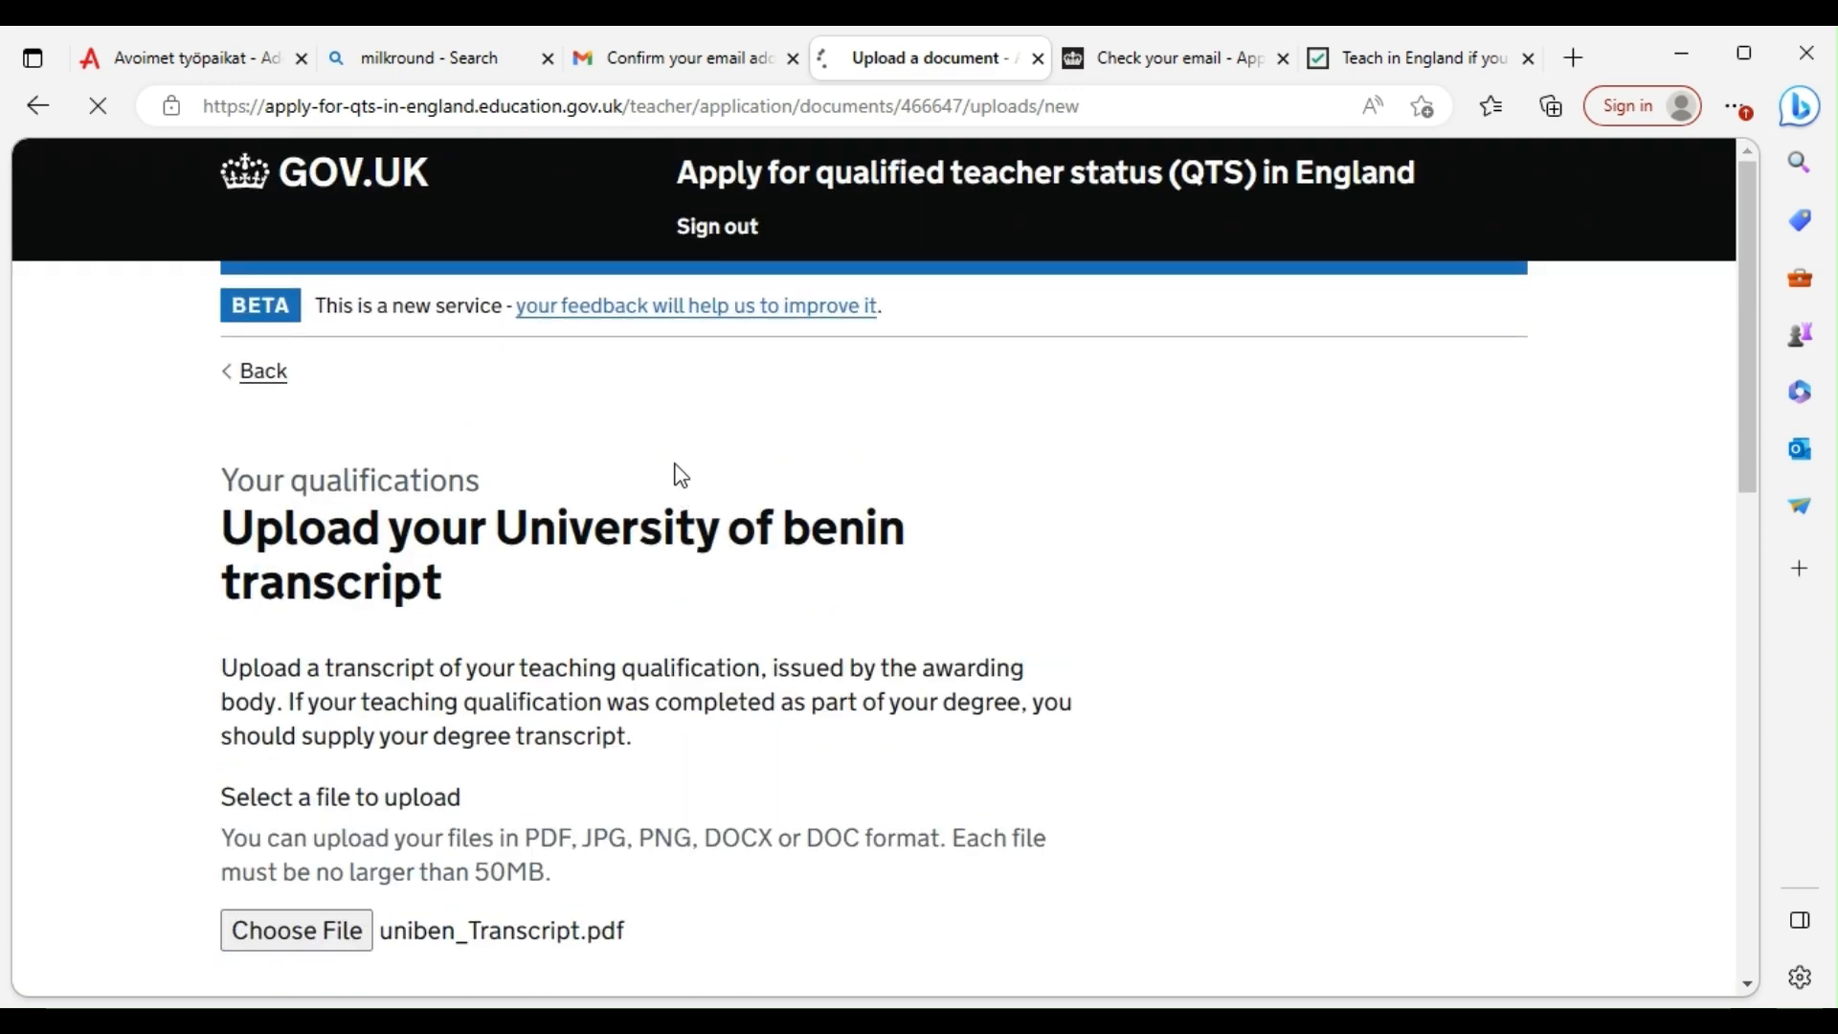
scroll(681, 476, down, 12)
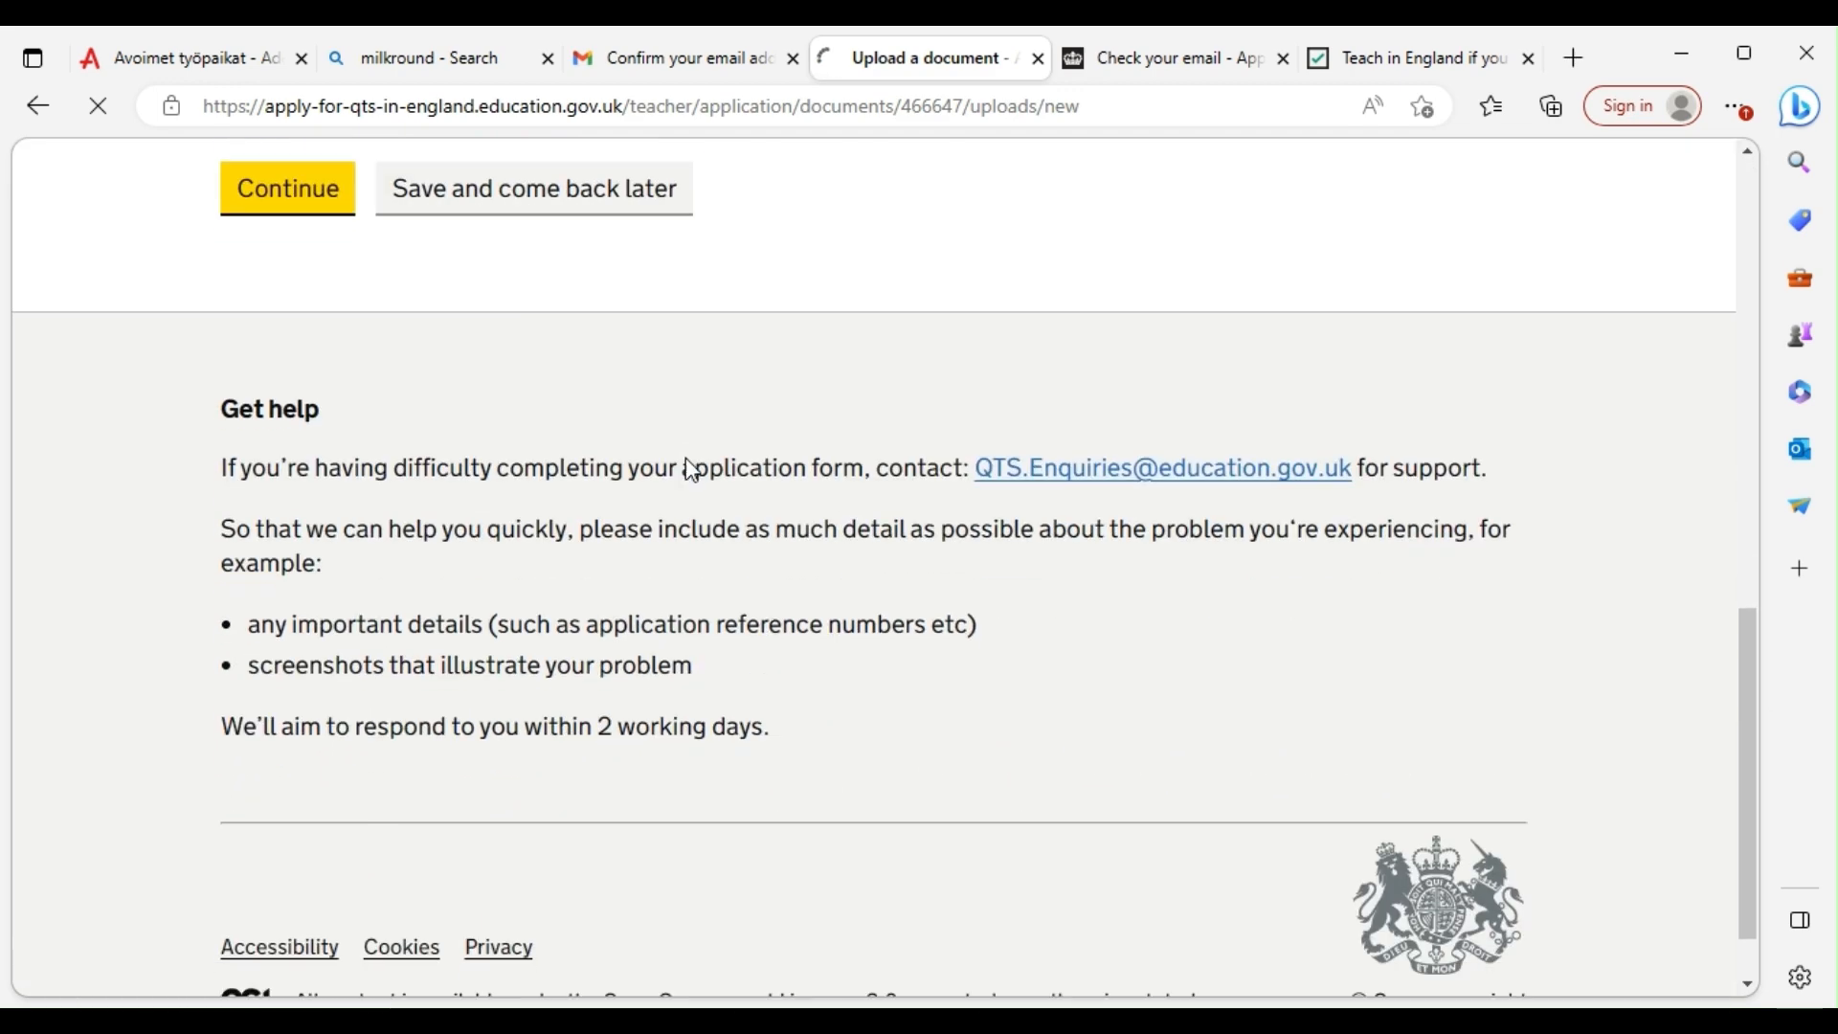
click(288, 211)
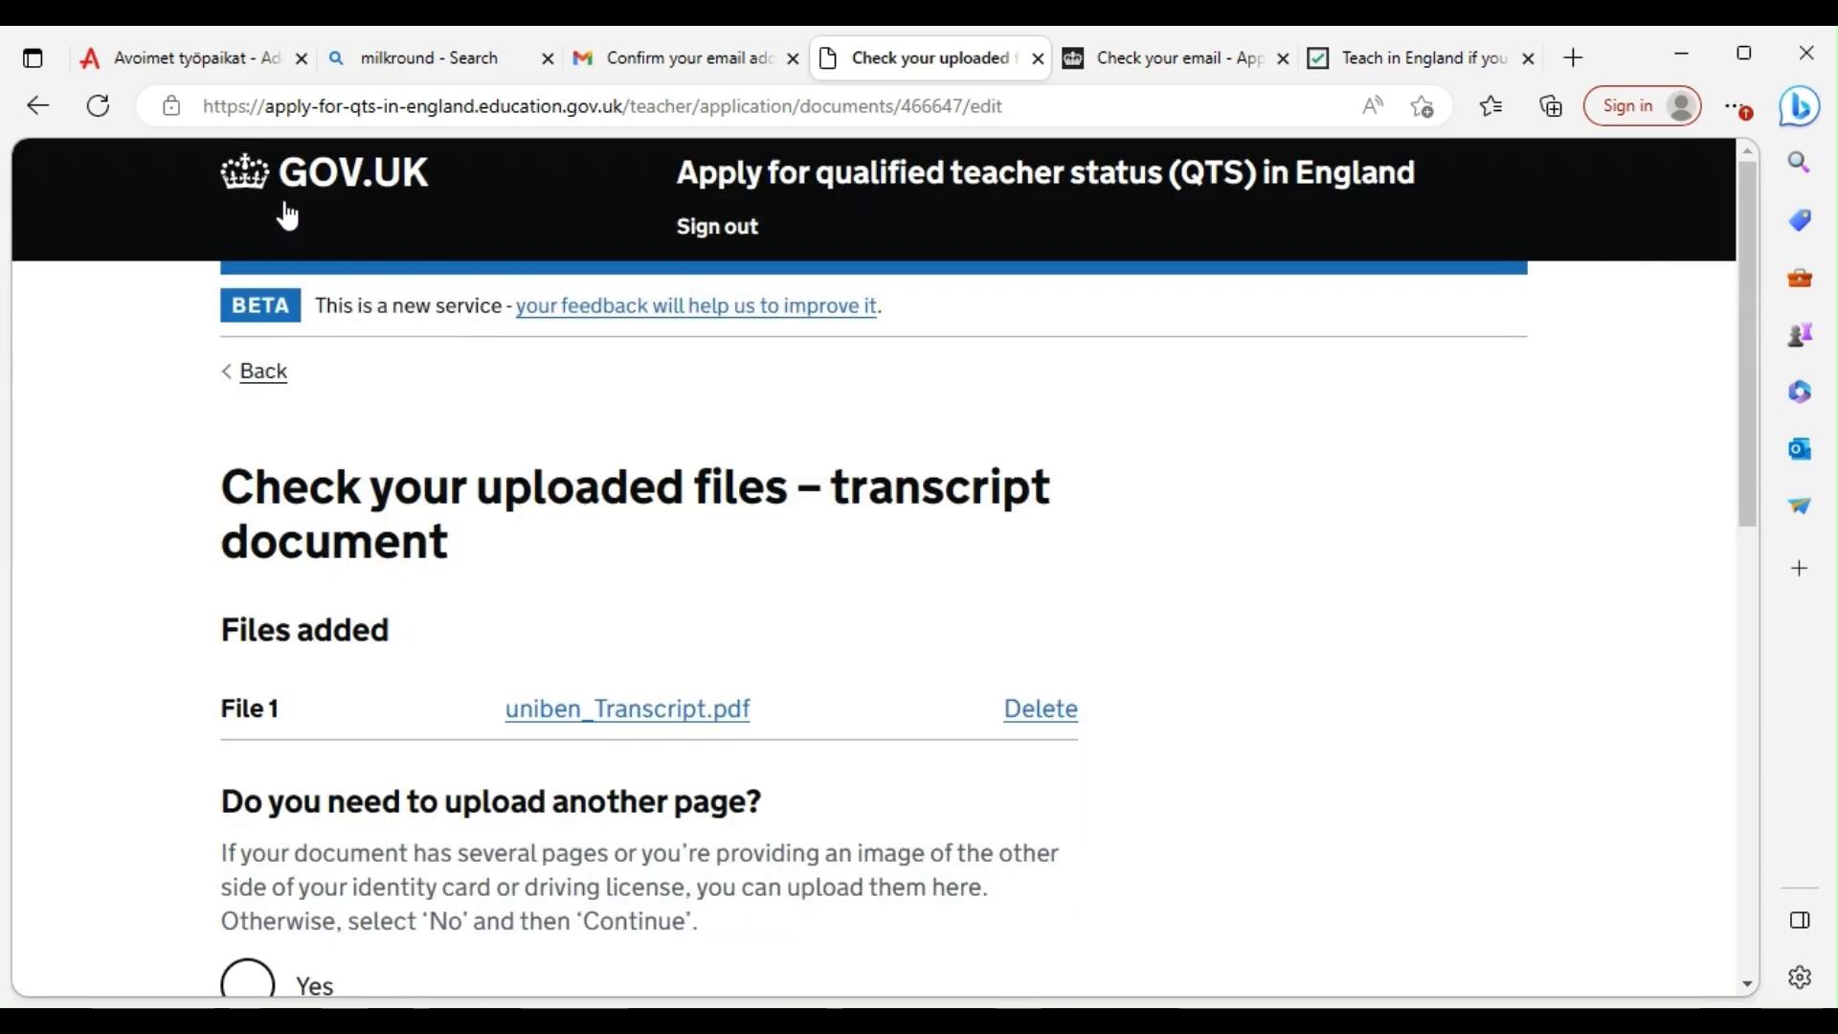
Answer No to uploading another transcript page and continue
scroll(542, 462, down, 1)
scroll(542, 462, down, 4)
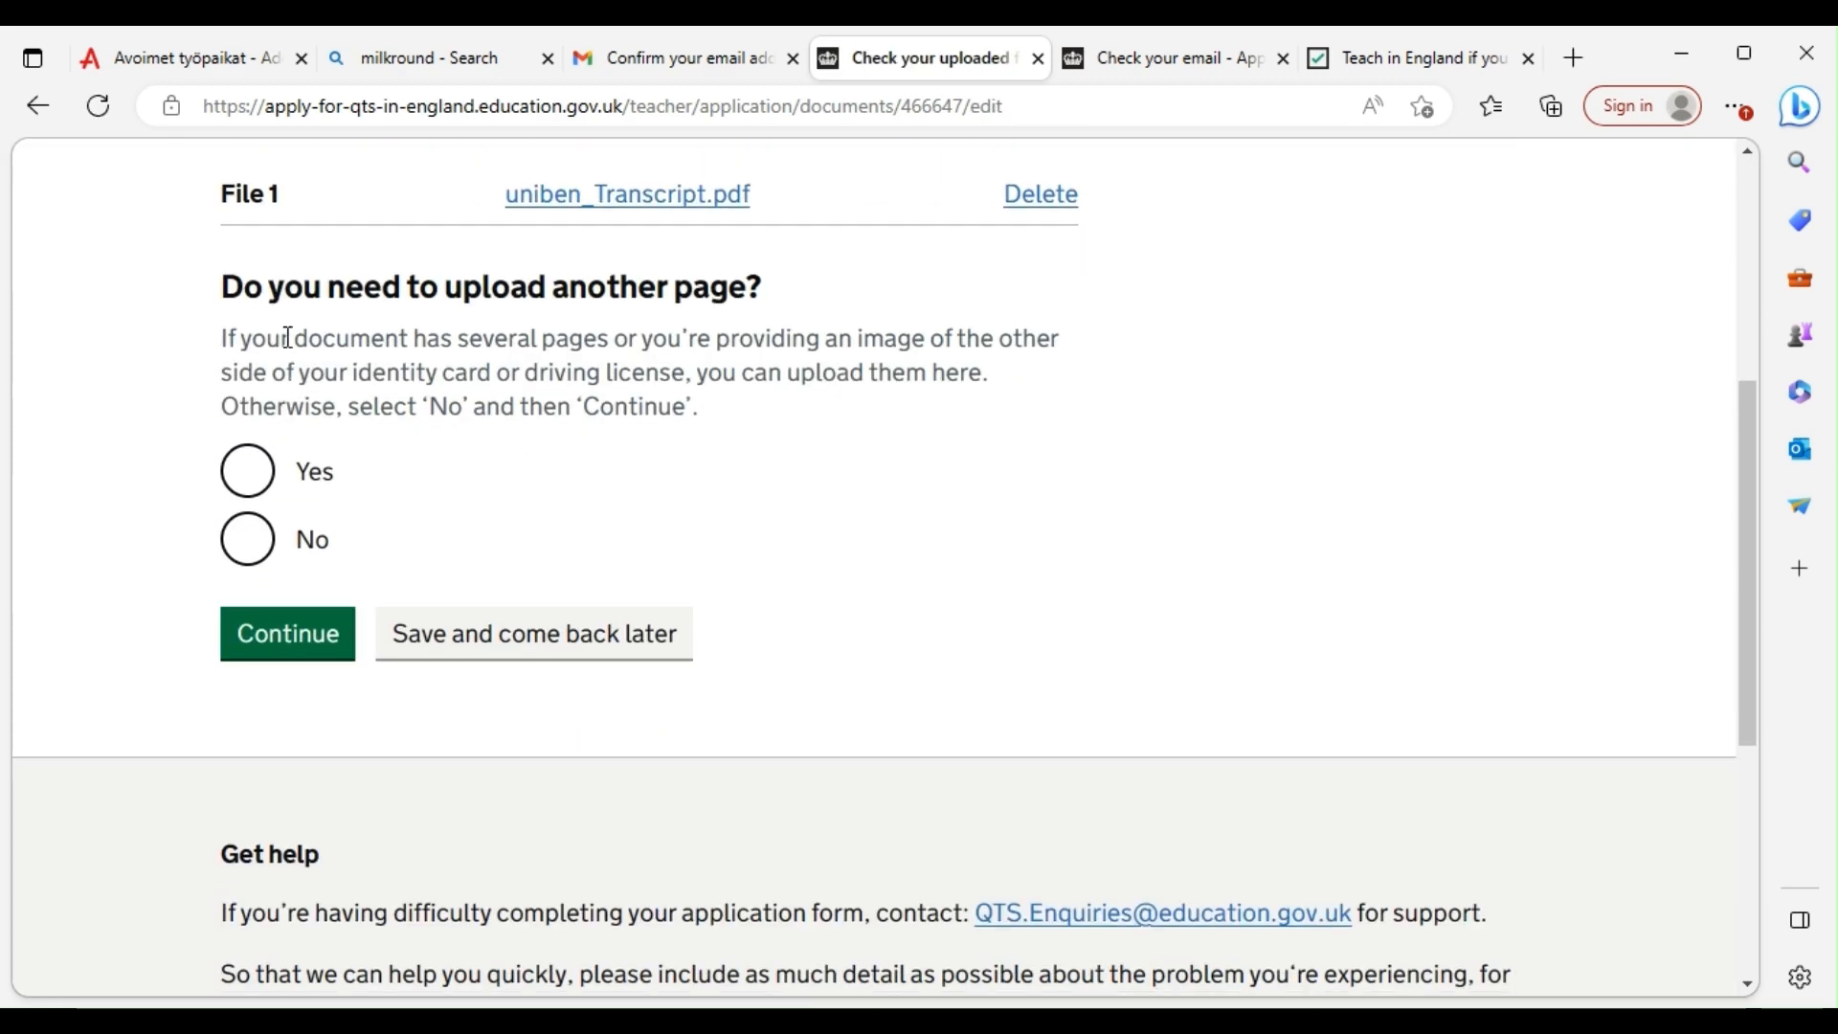
click(251, 542)
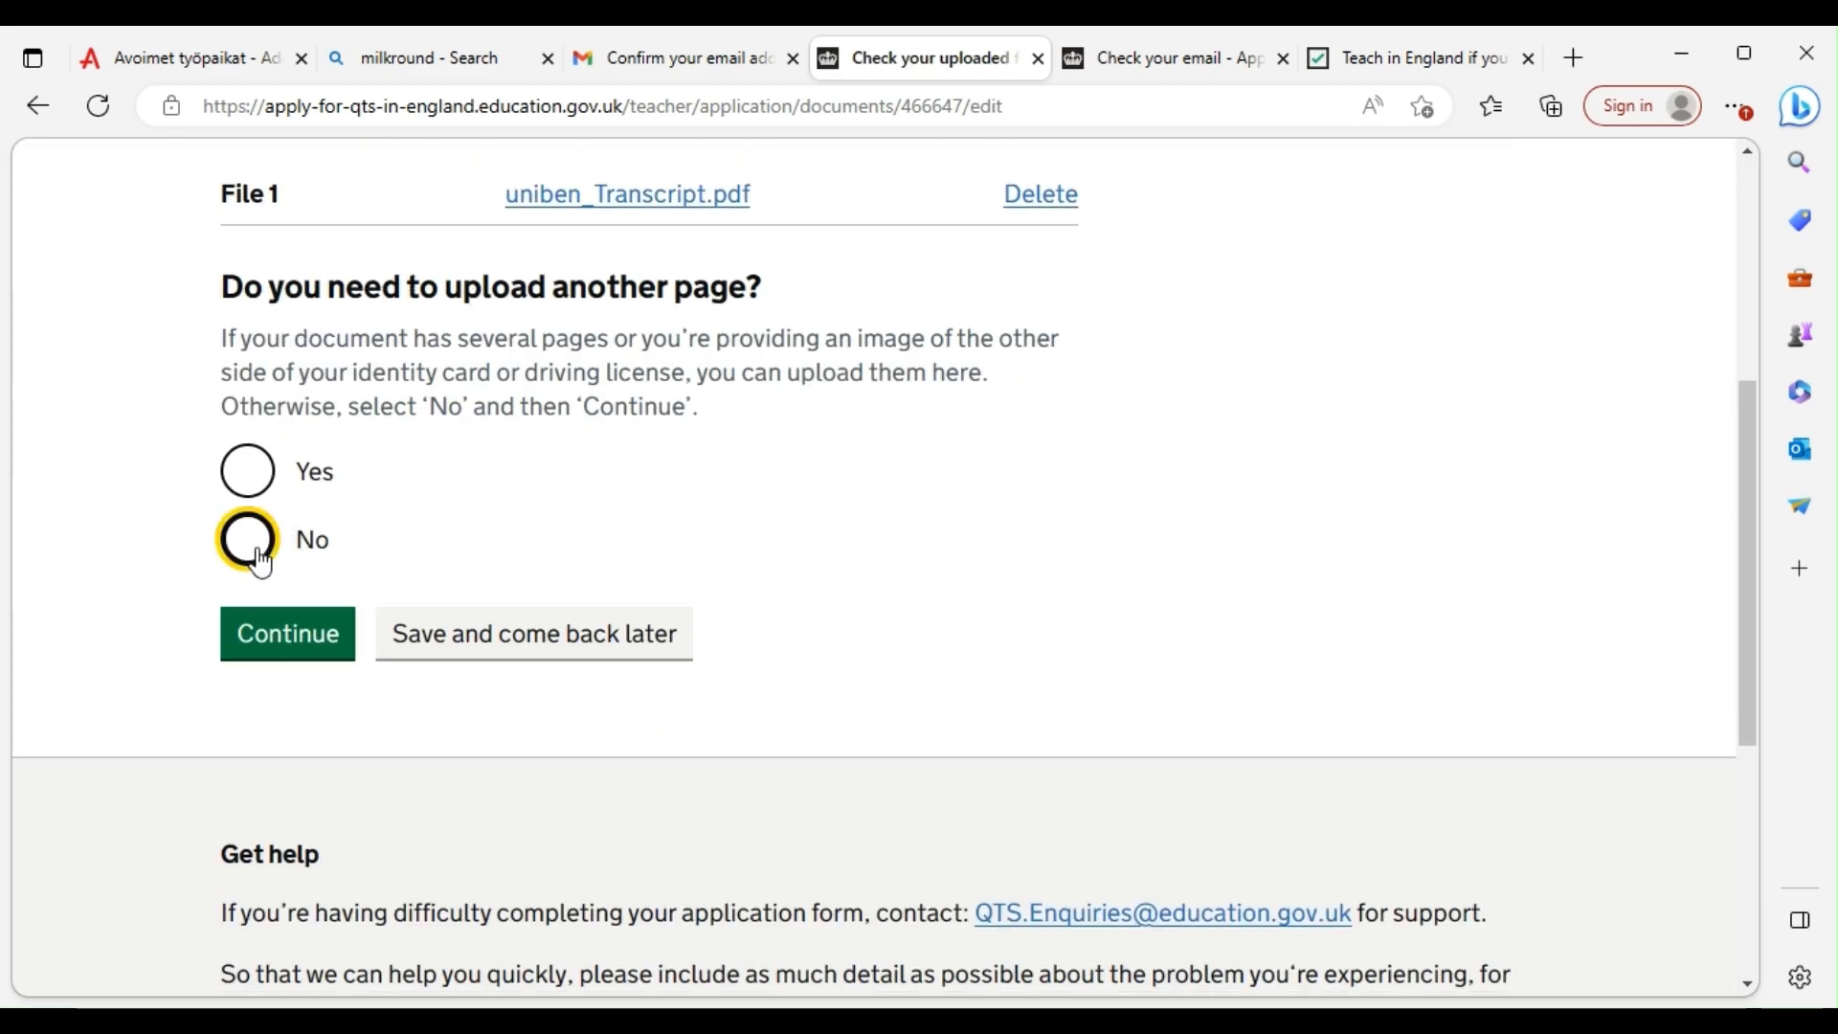
click(296, 636)
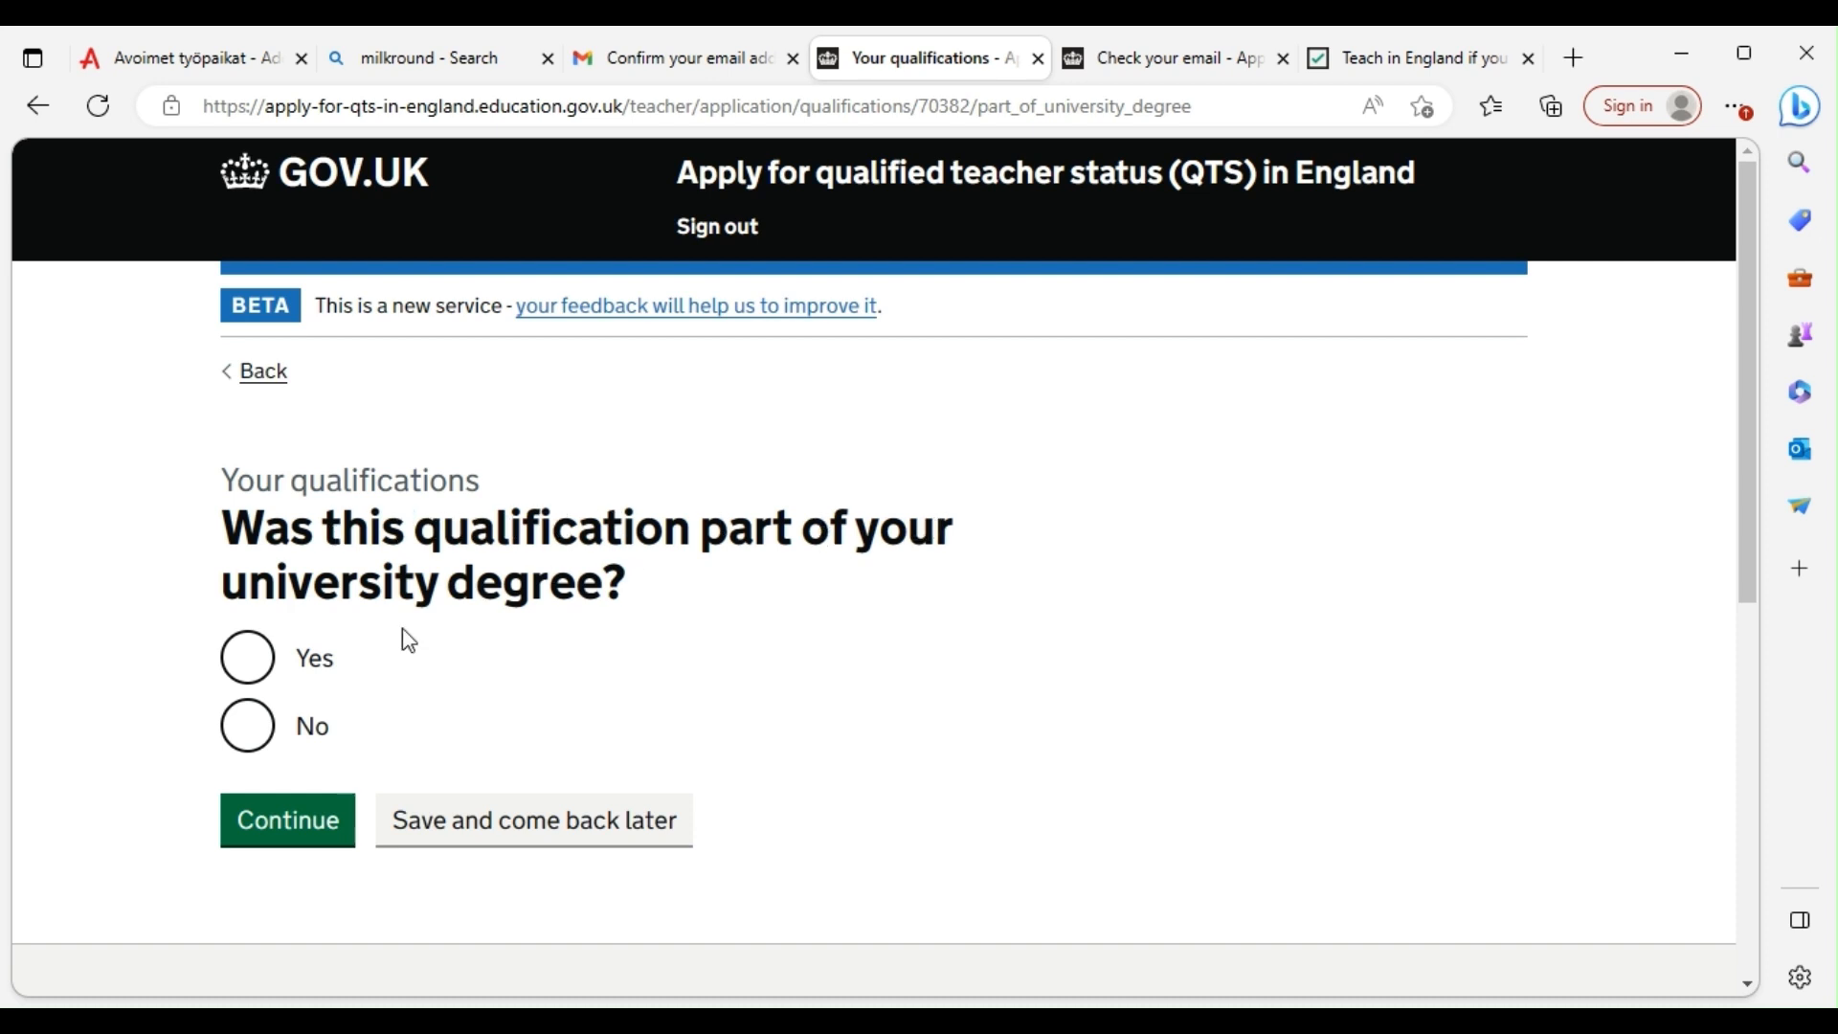
Answer Yes that the qualification was part of a university degree, then confirm the qualification answers
click(247, 657)
click(287, 821)
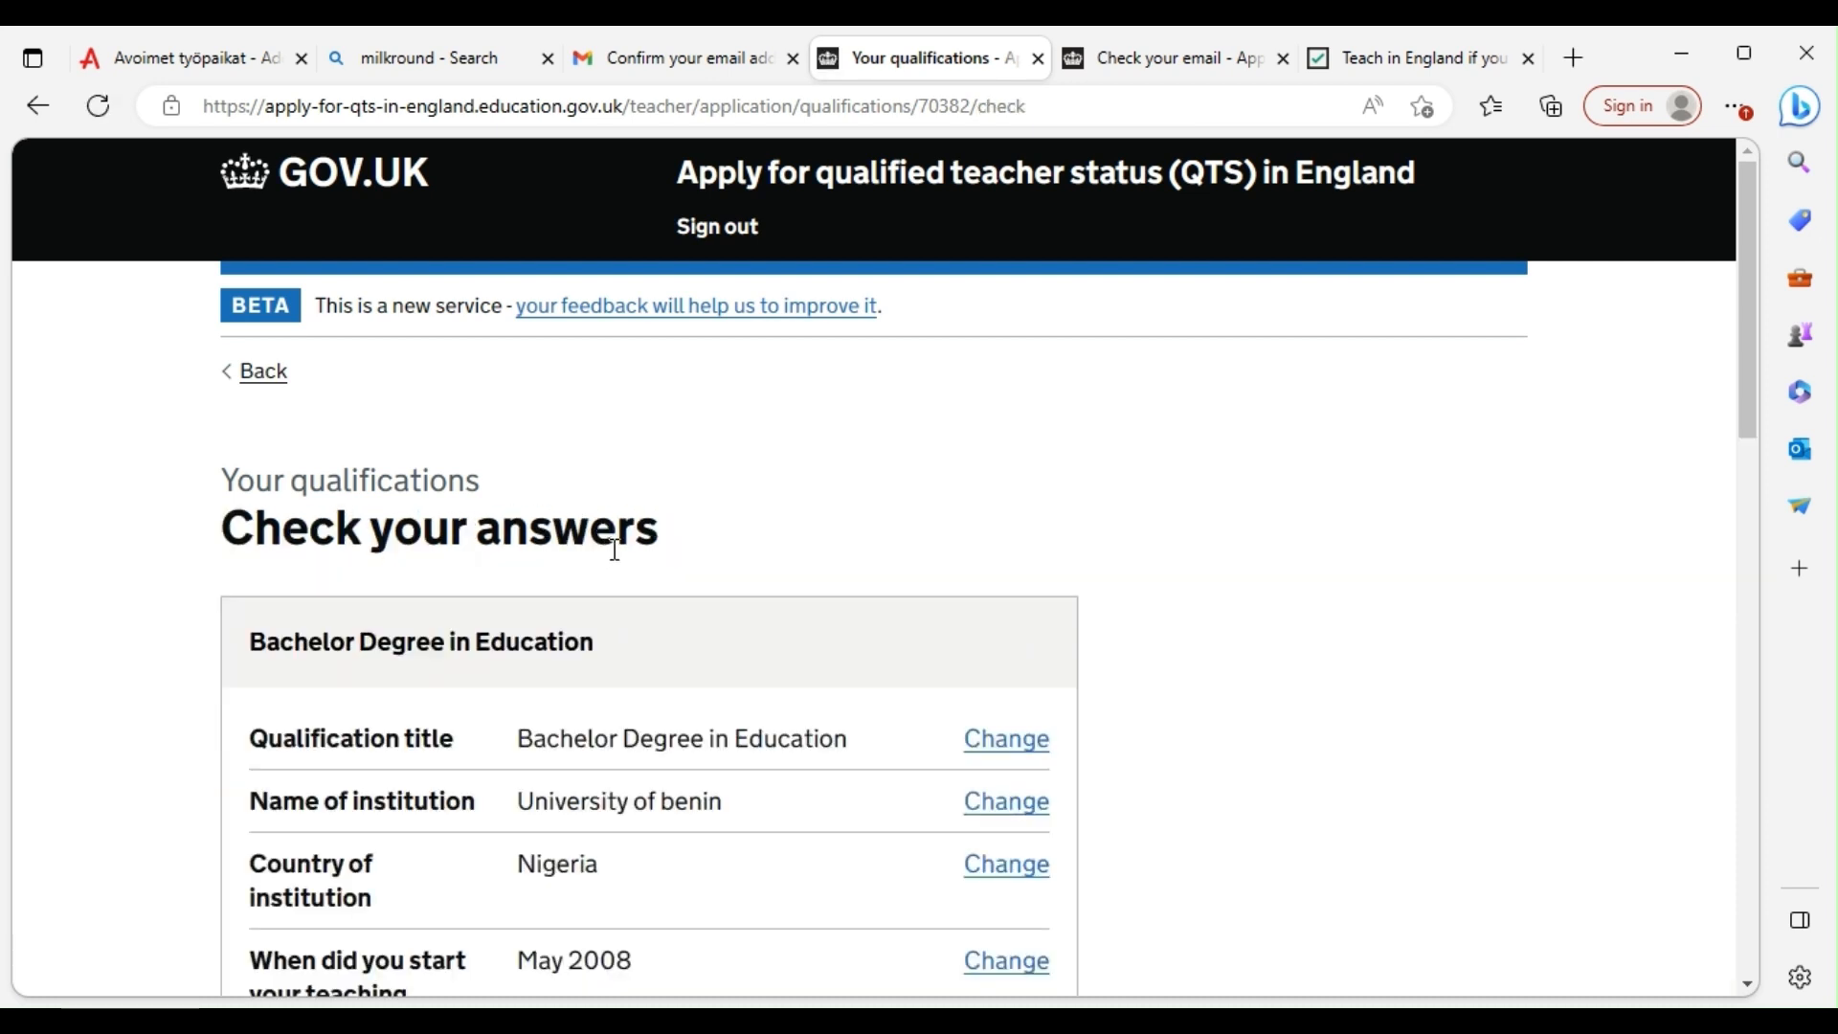
scroll(610, 586, down, 10)
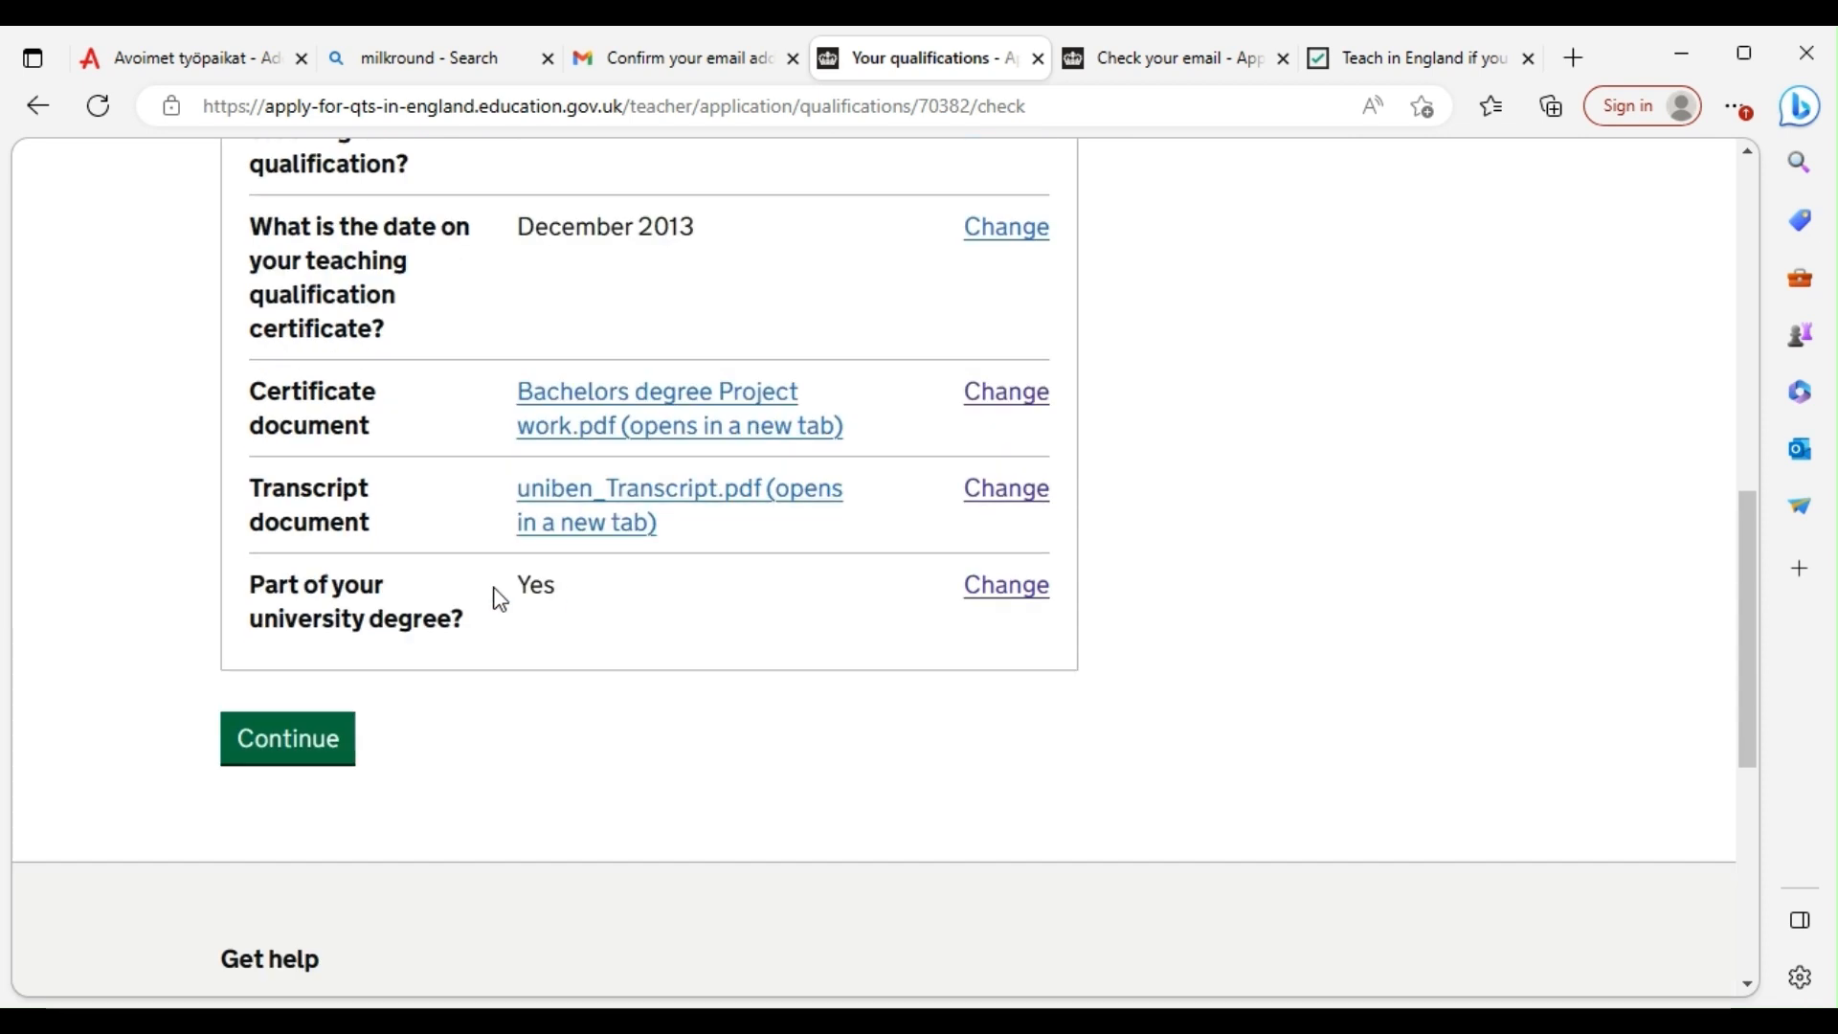
click(331, 720)
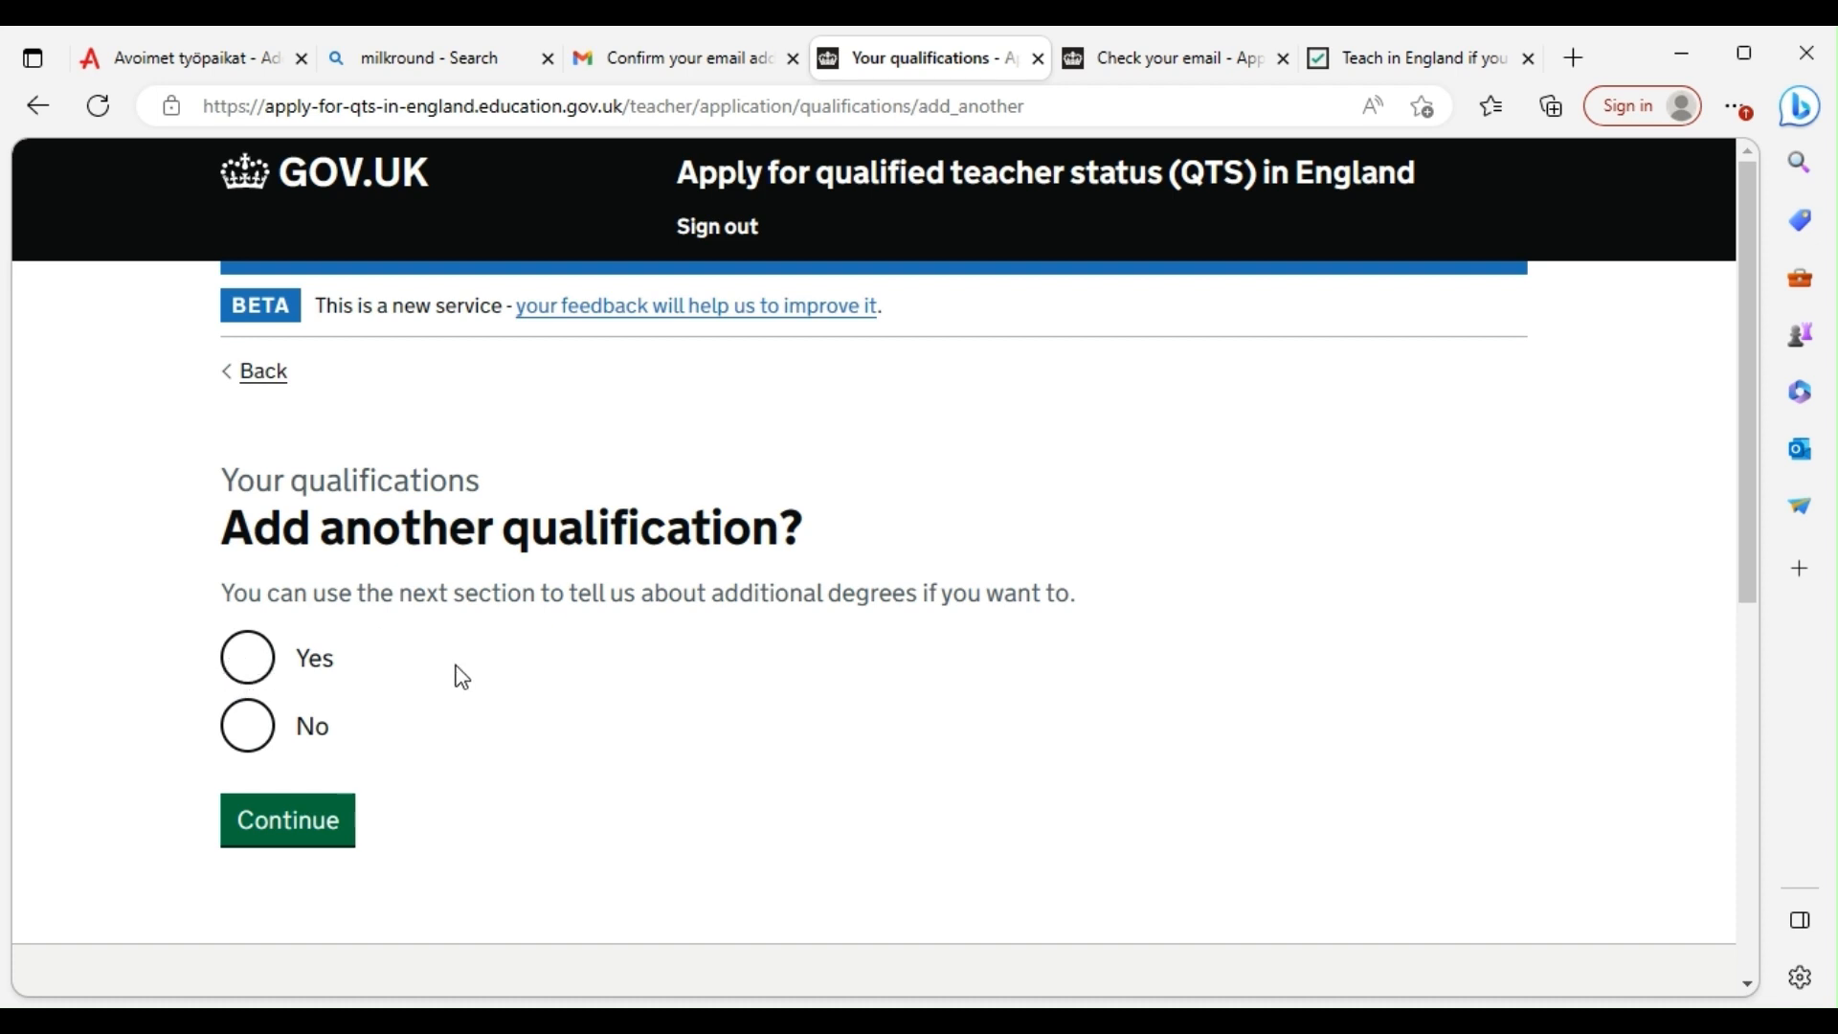
Finish qualifications and review the task list, where teaching qualifications now shows Completed
click(287, 821)
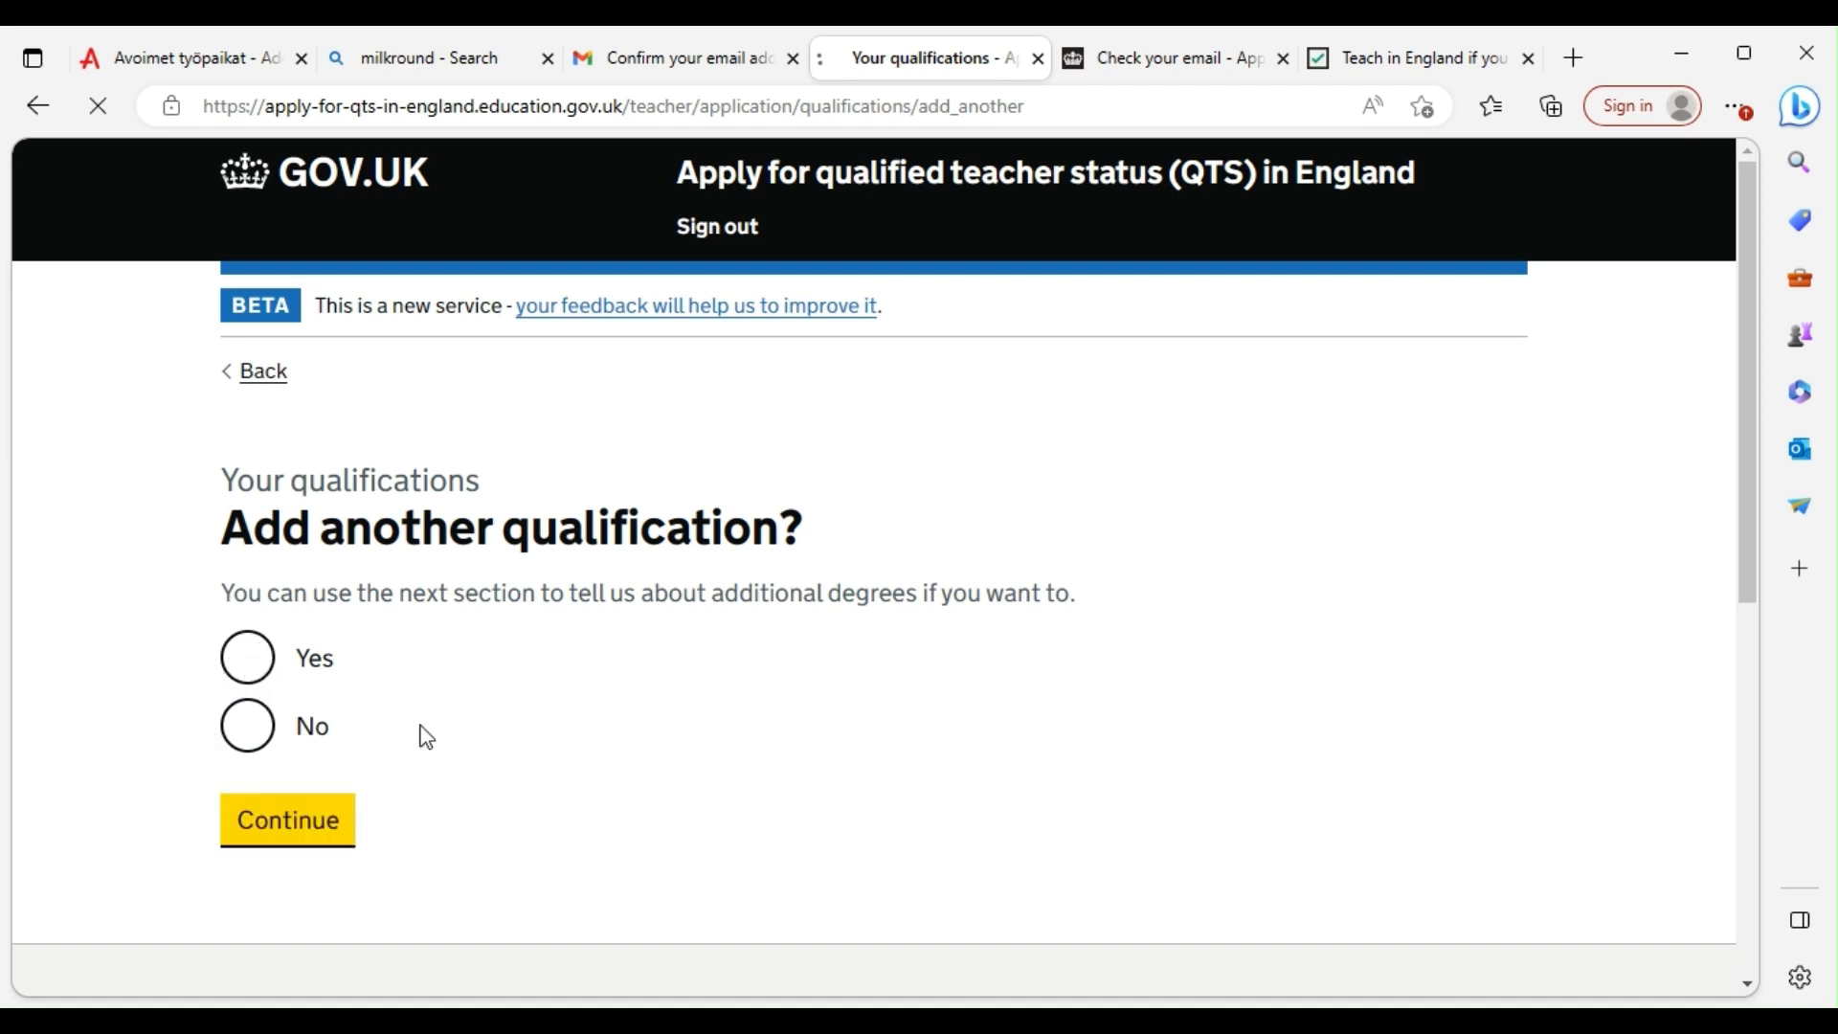
scroll(412, 697, down, 4)
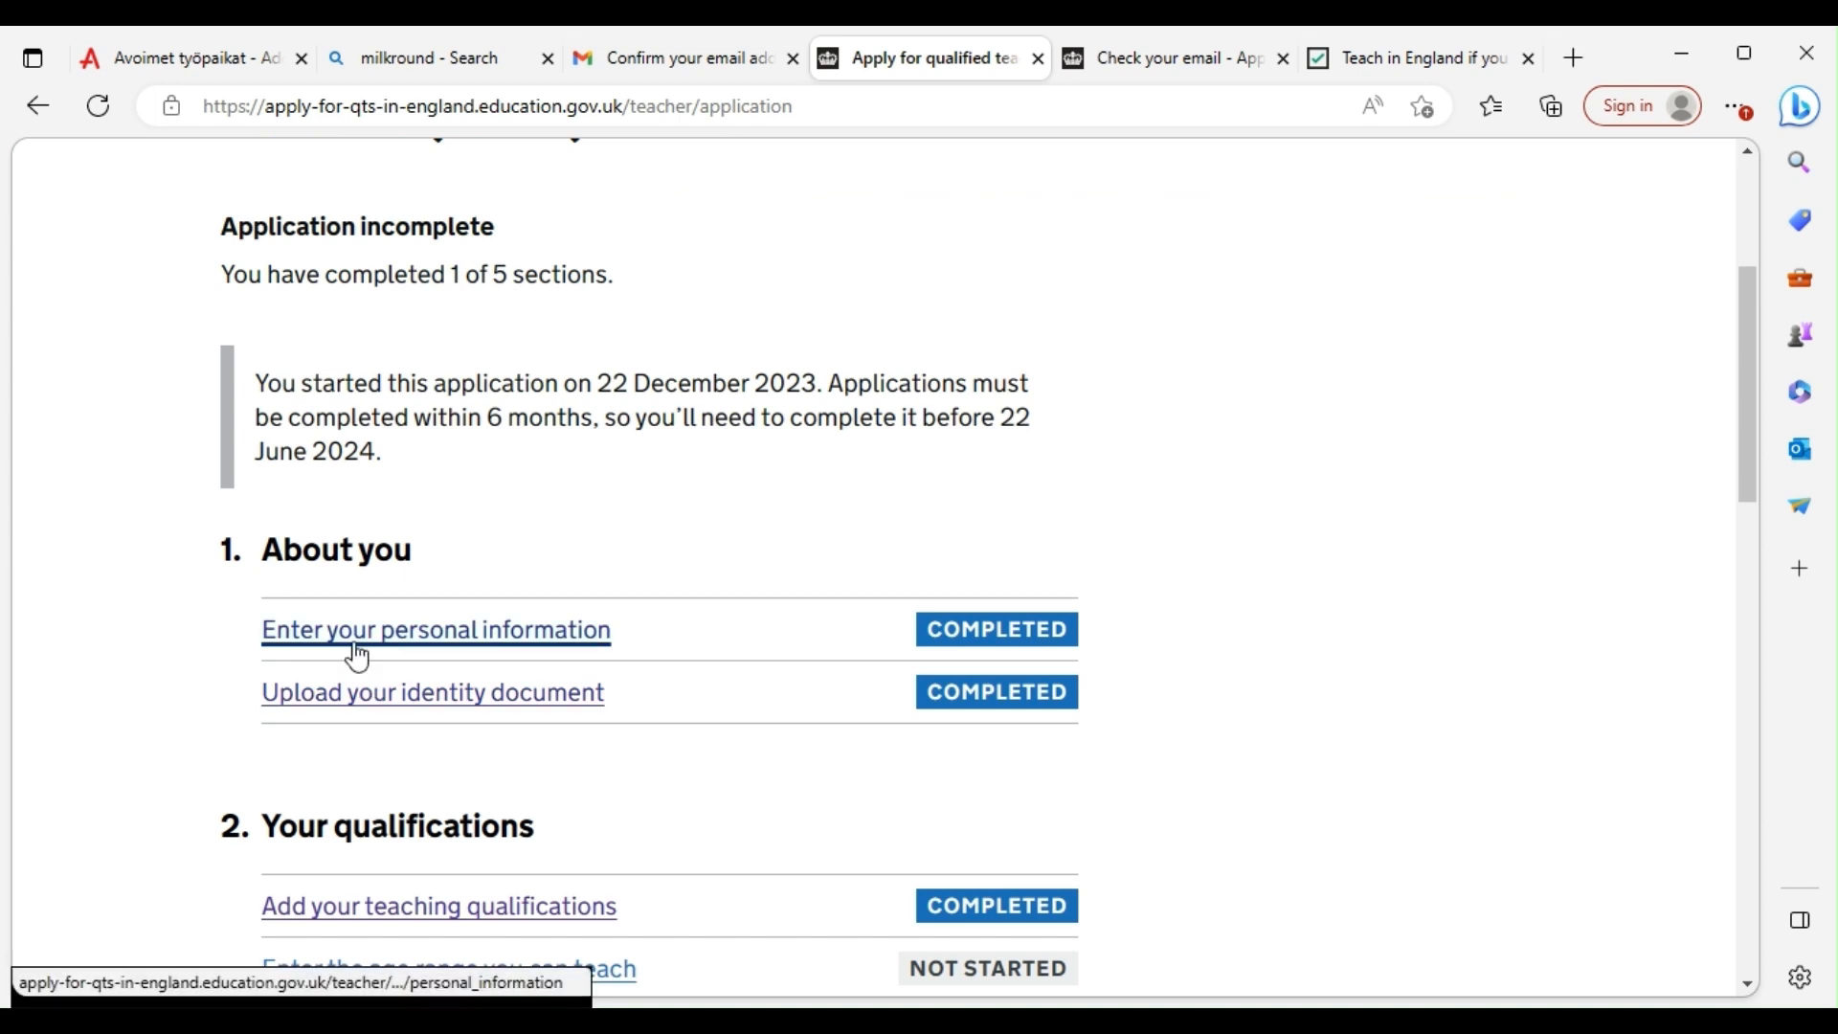
scroll(595, 649, down, 9)
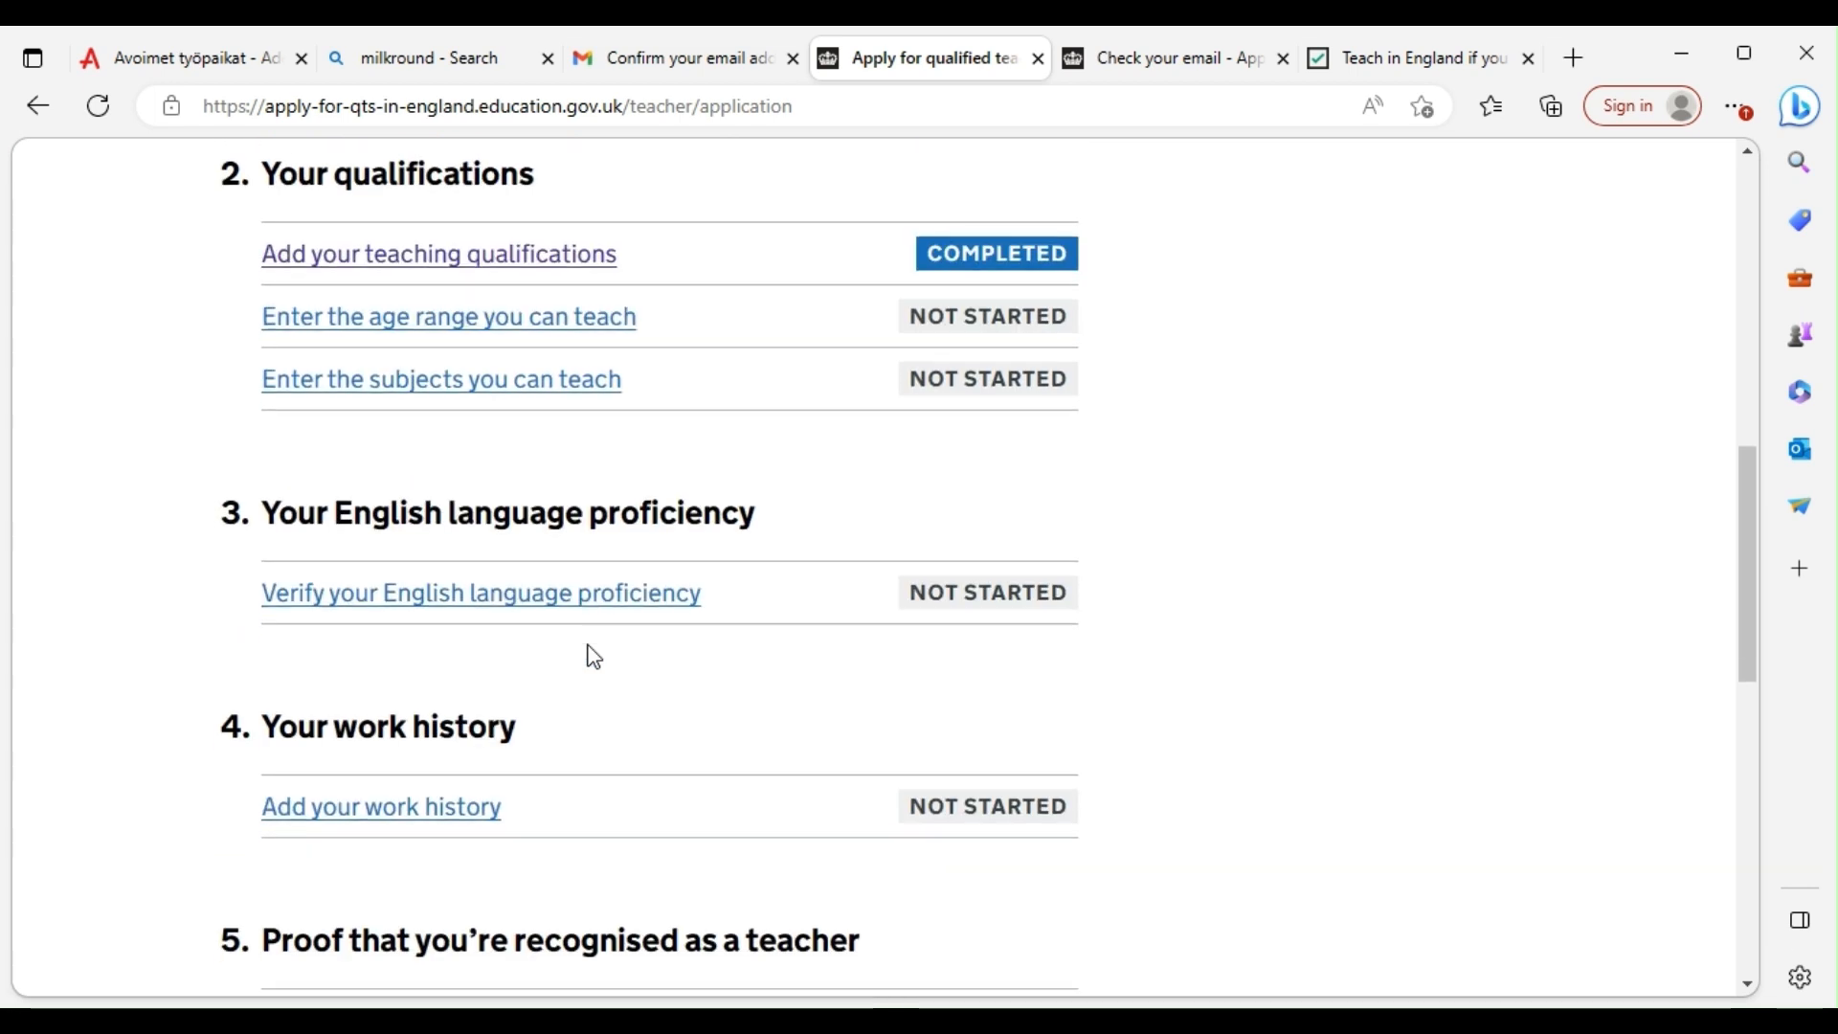
scroll(400, 507, up, 1)
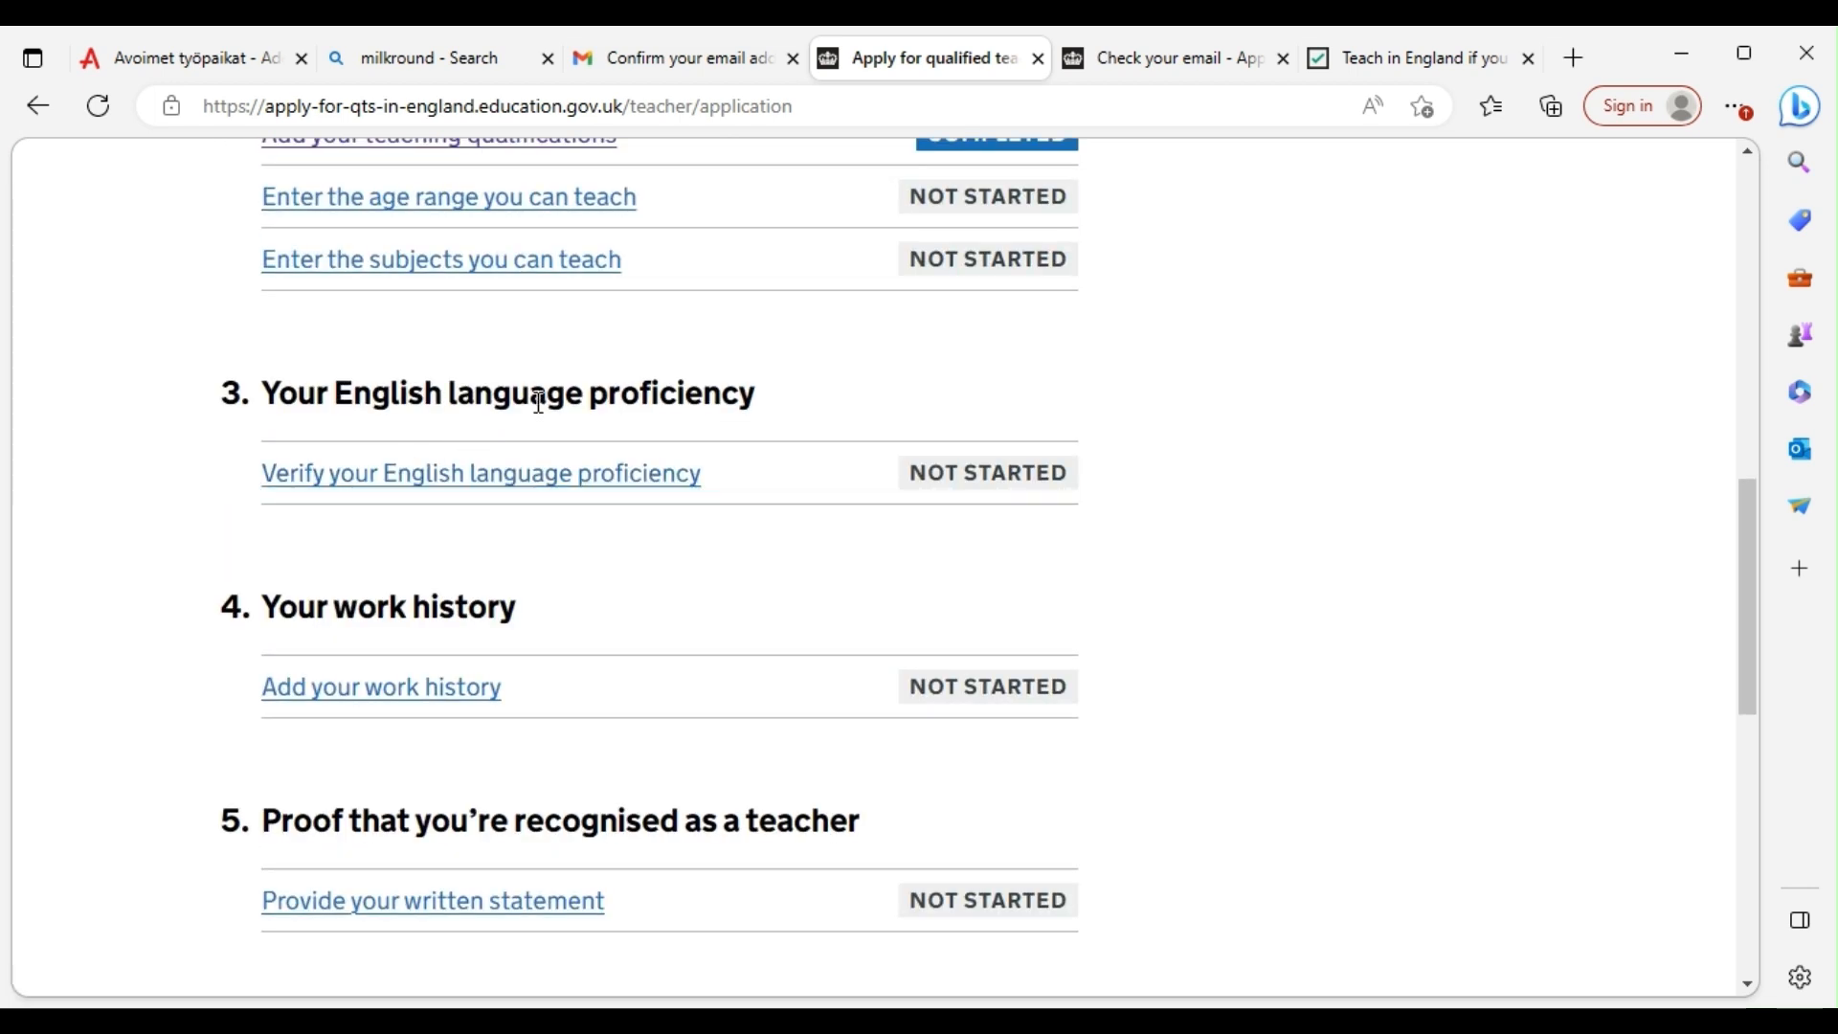
scroll(575, 354, up, 2)
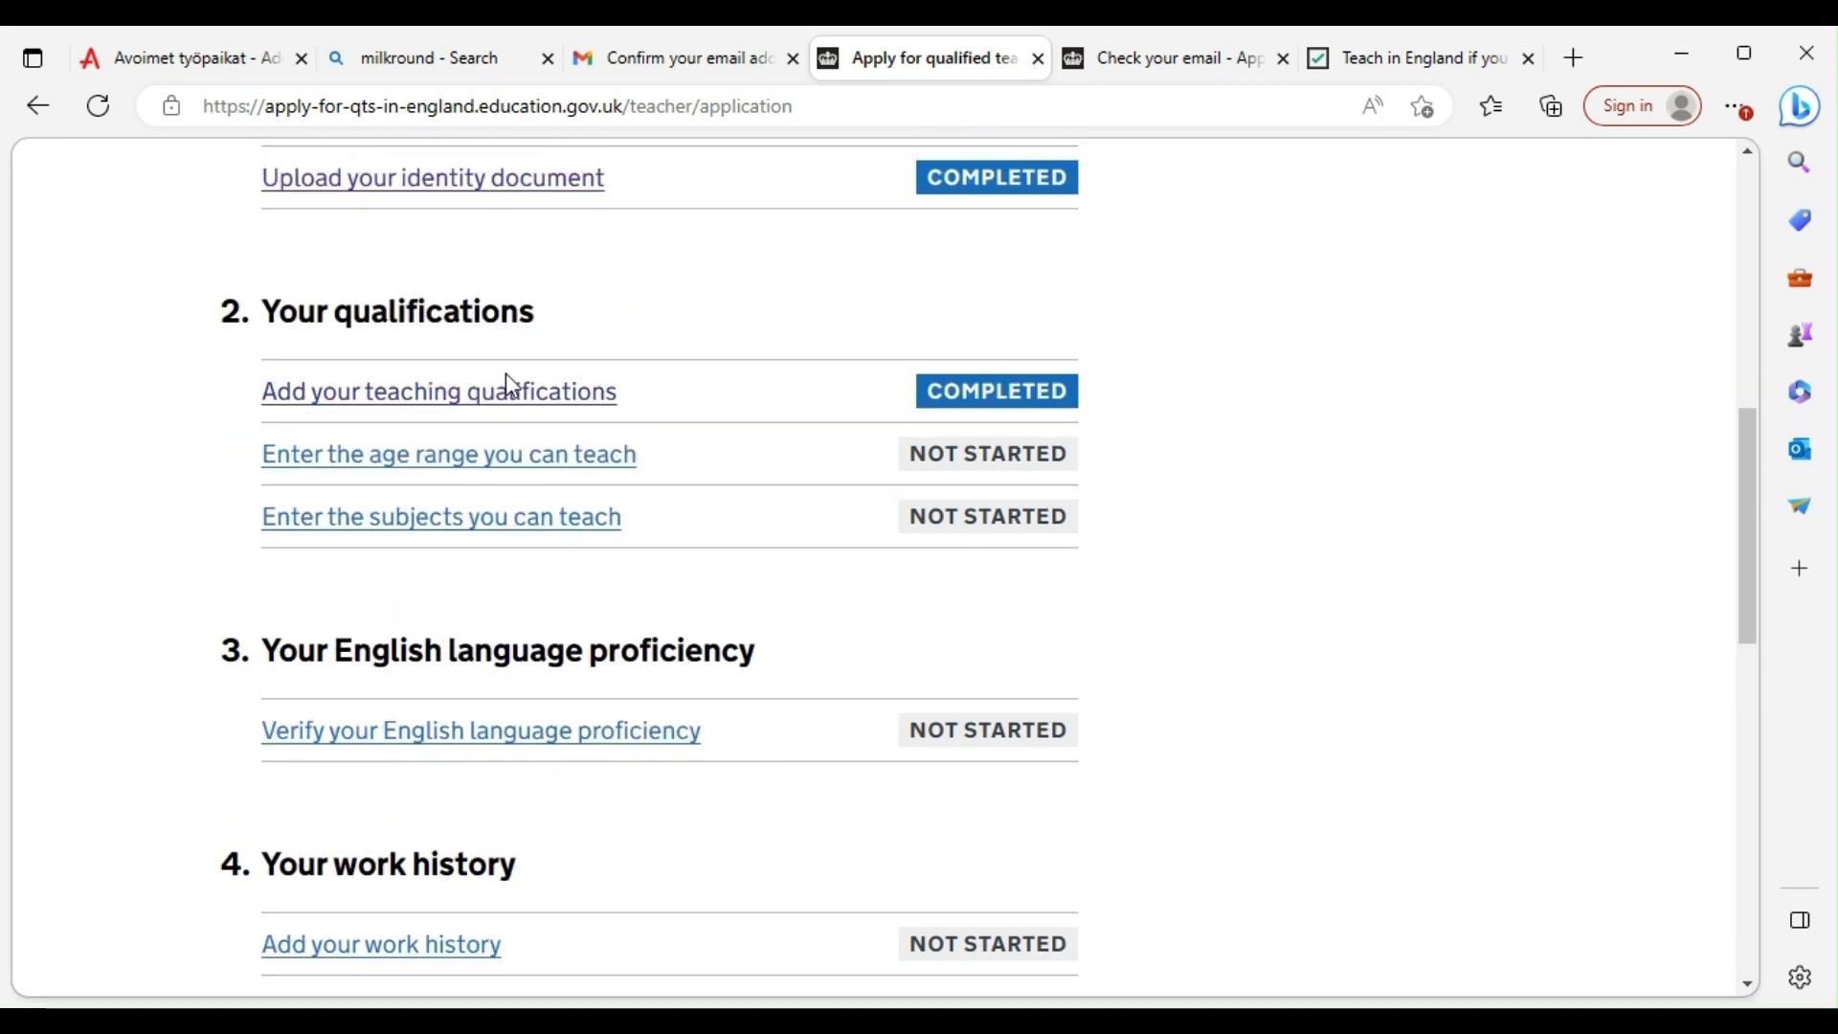
Enter a teachable age range from 9 to 11 and save it
click(484, 469)
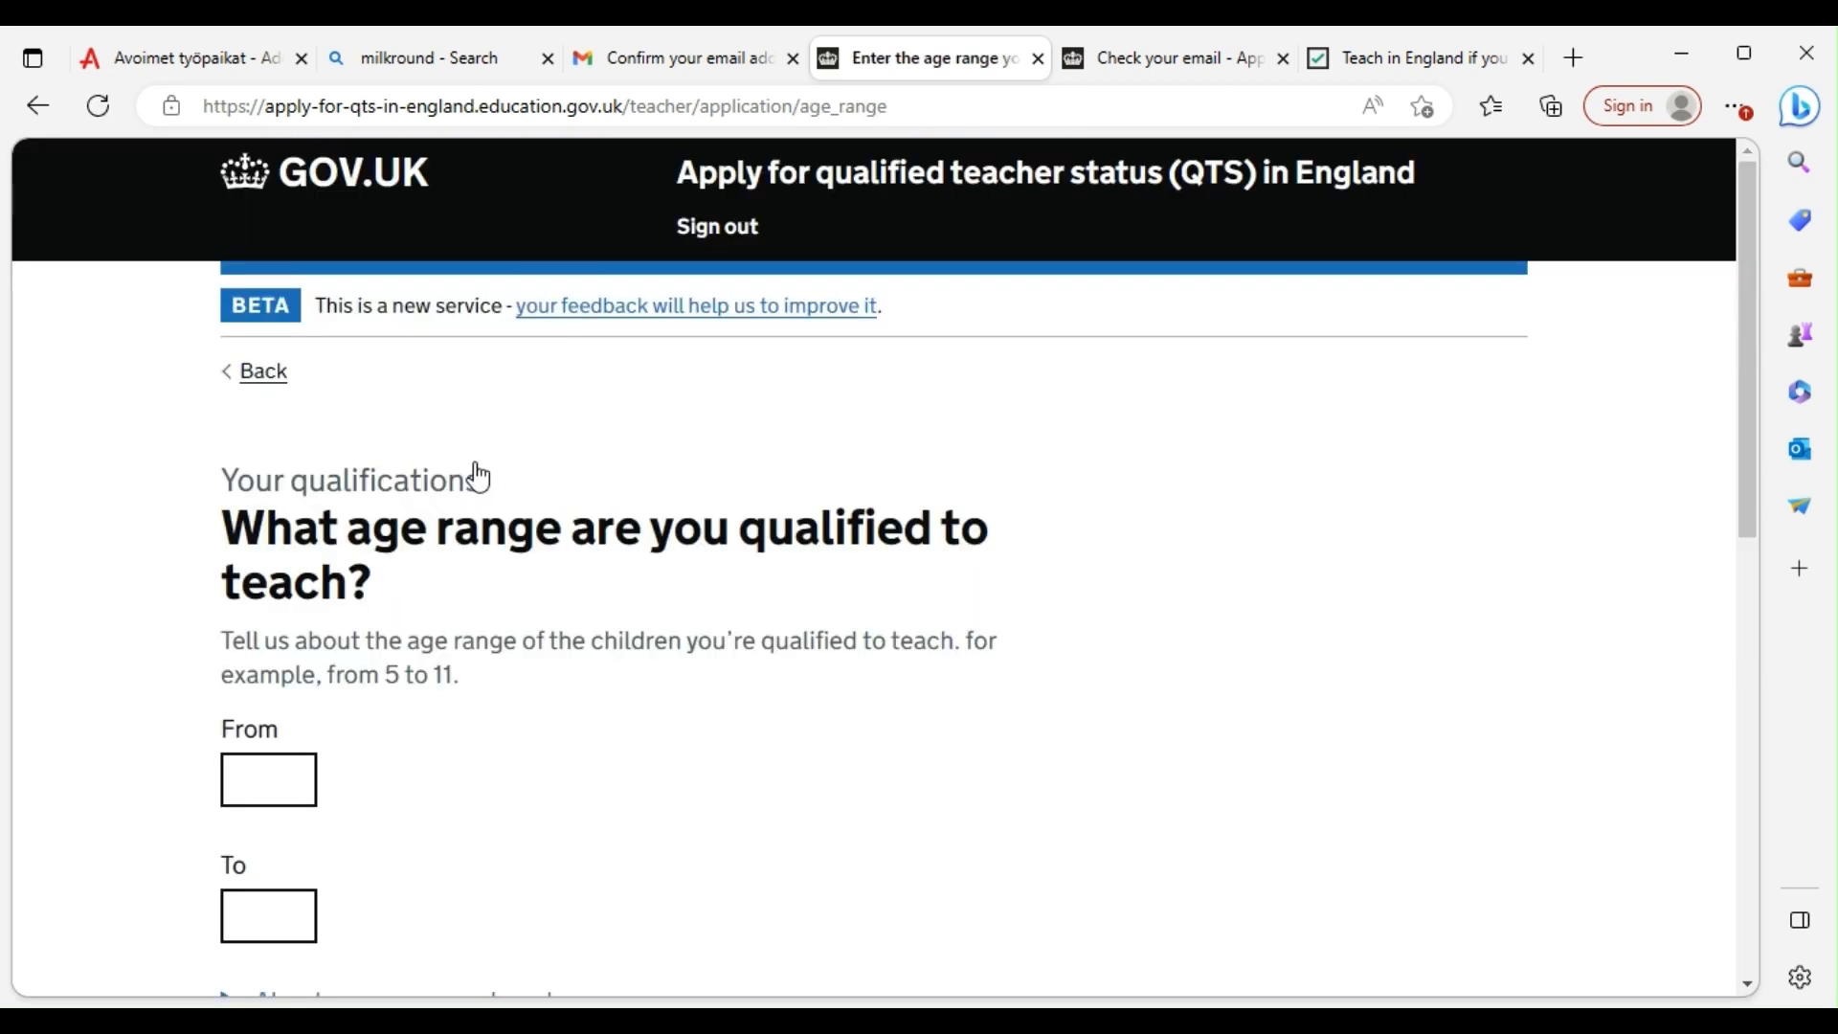
scroll(332, 704, down, 1)
click(269, 532)
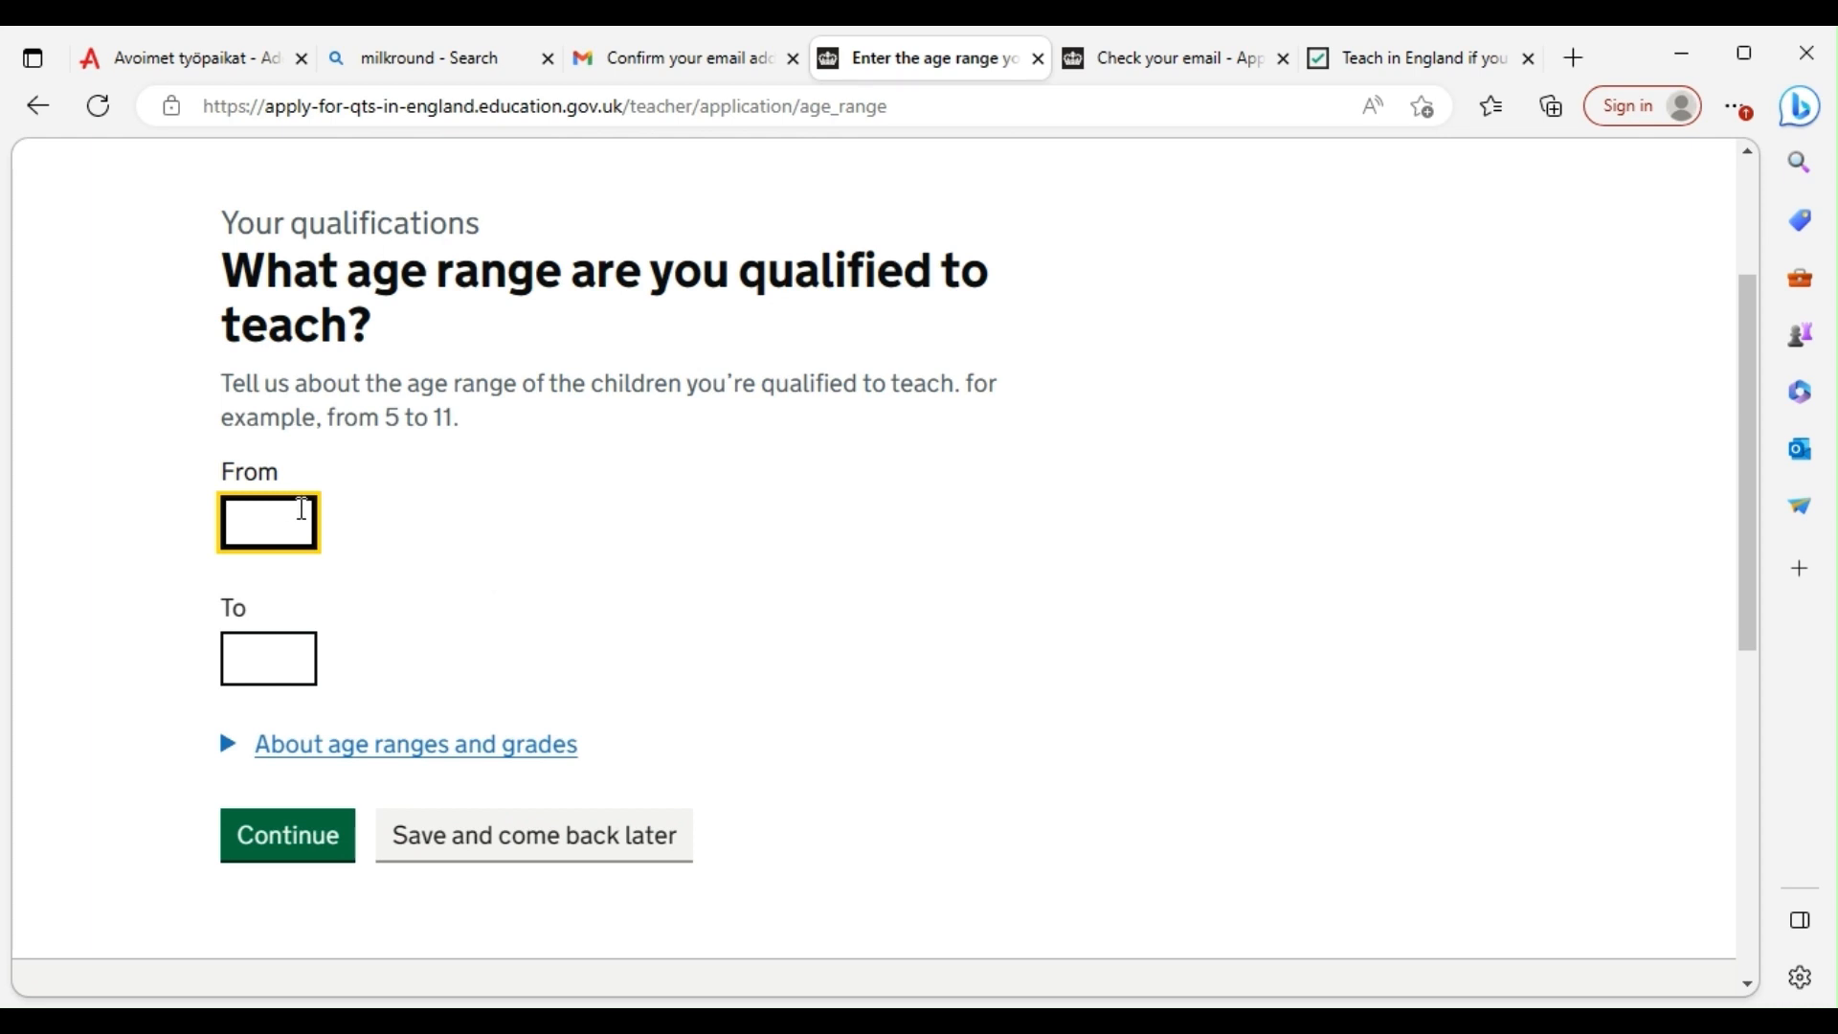
click(295, 660)
text(11)
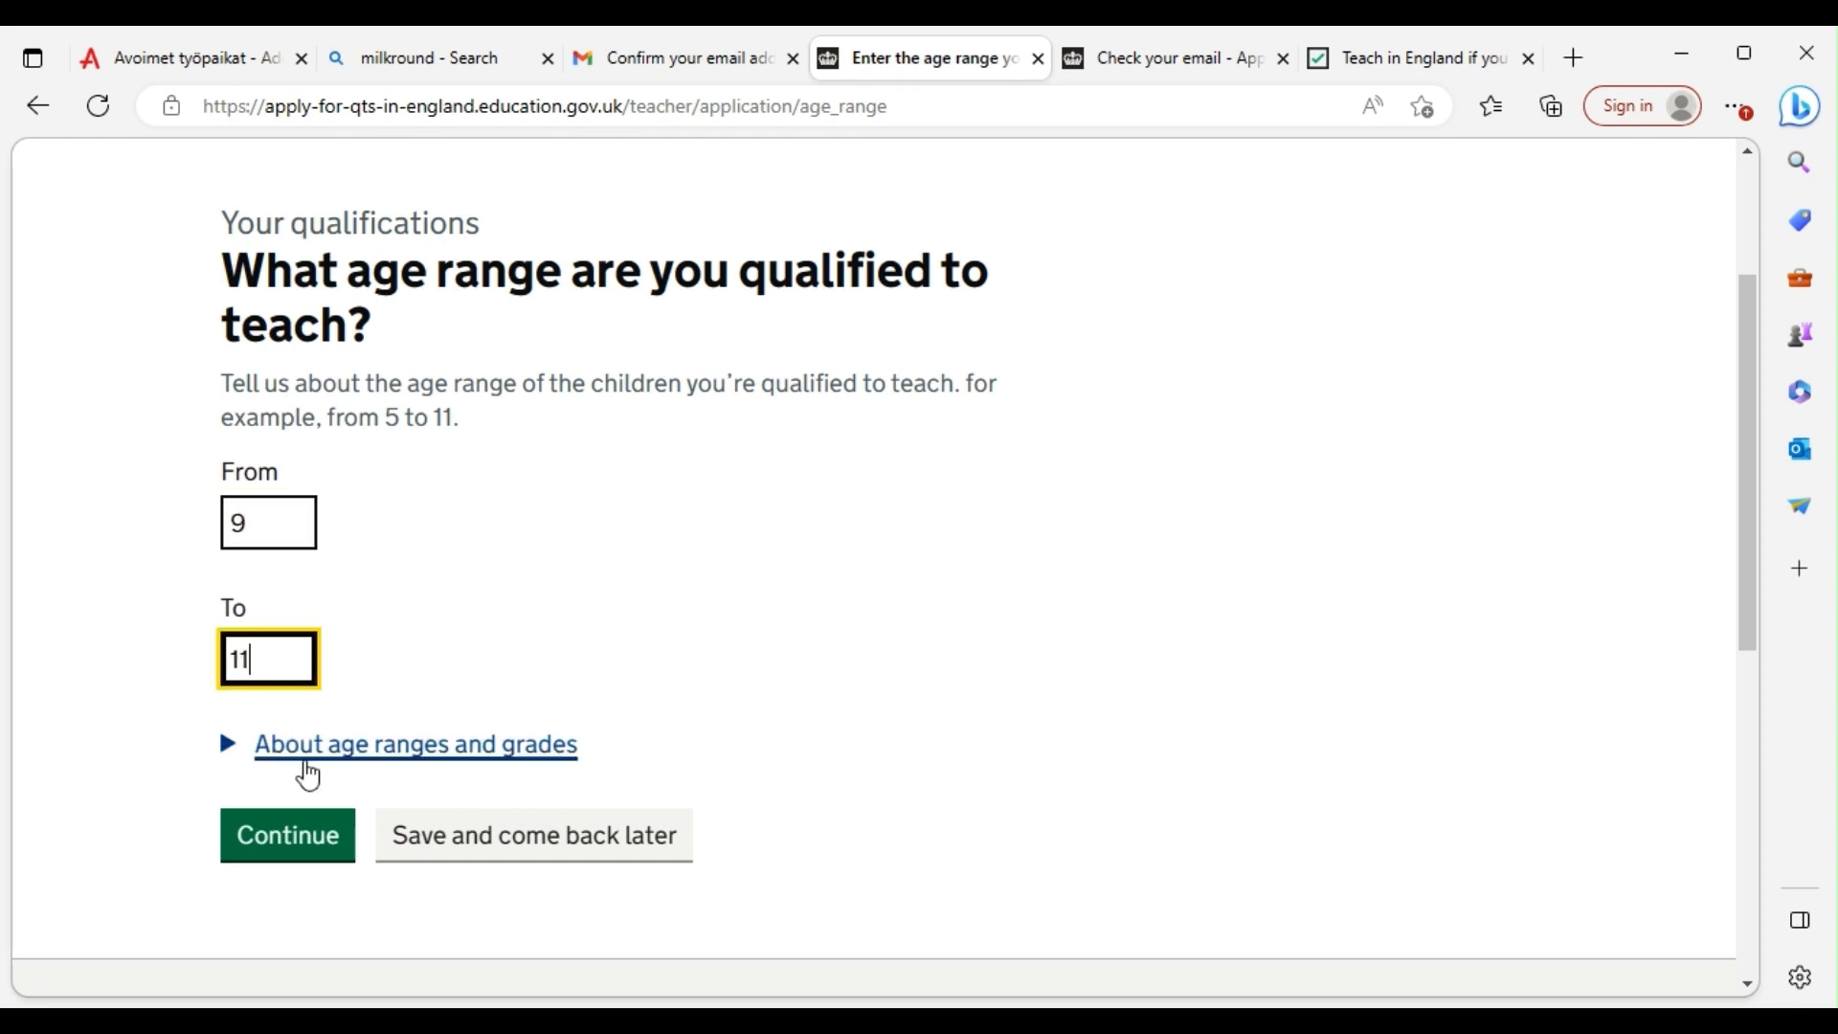
click(287, 840)
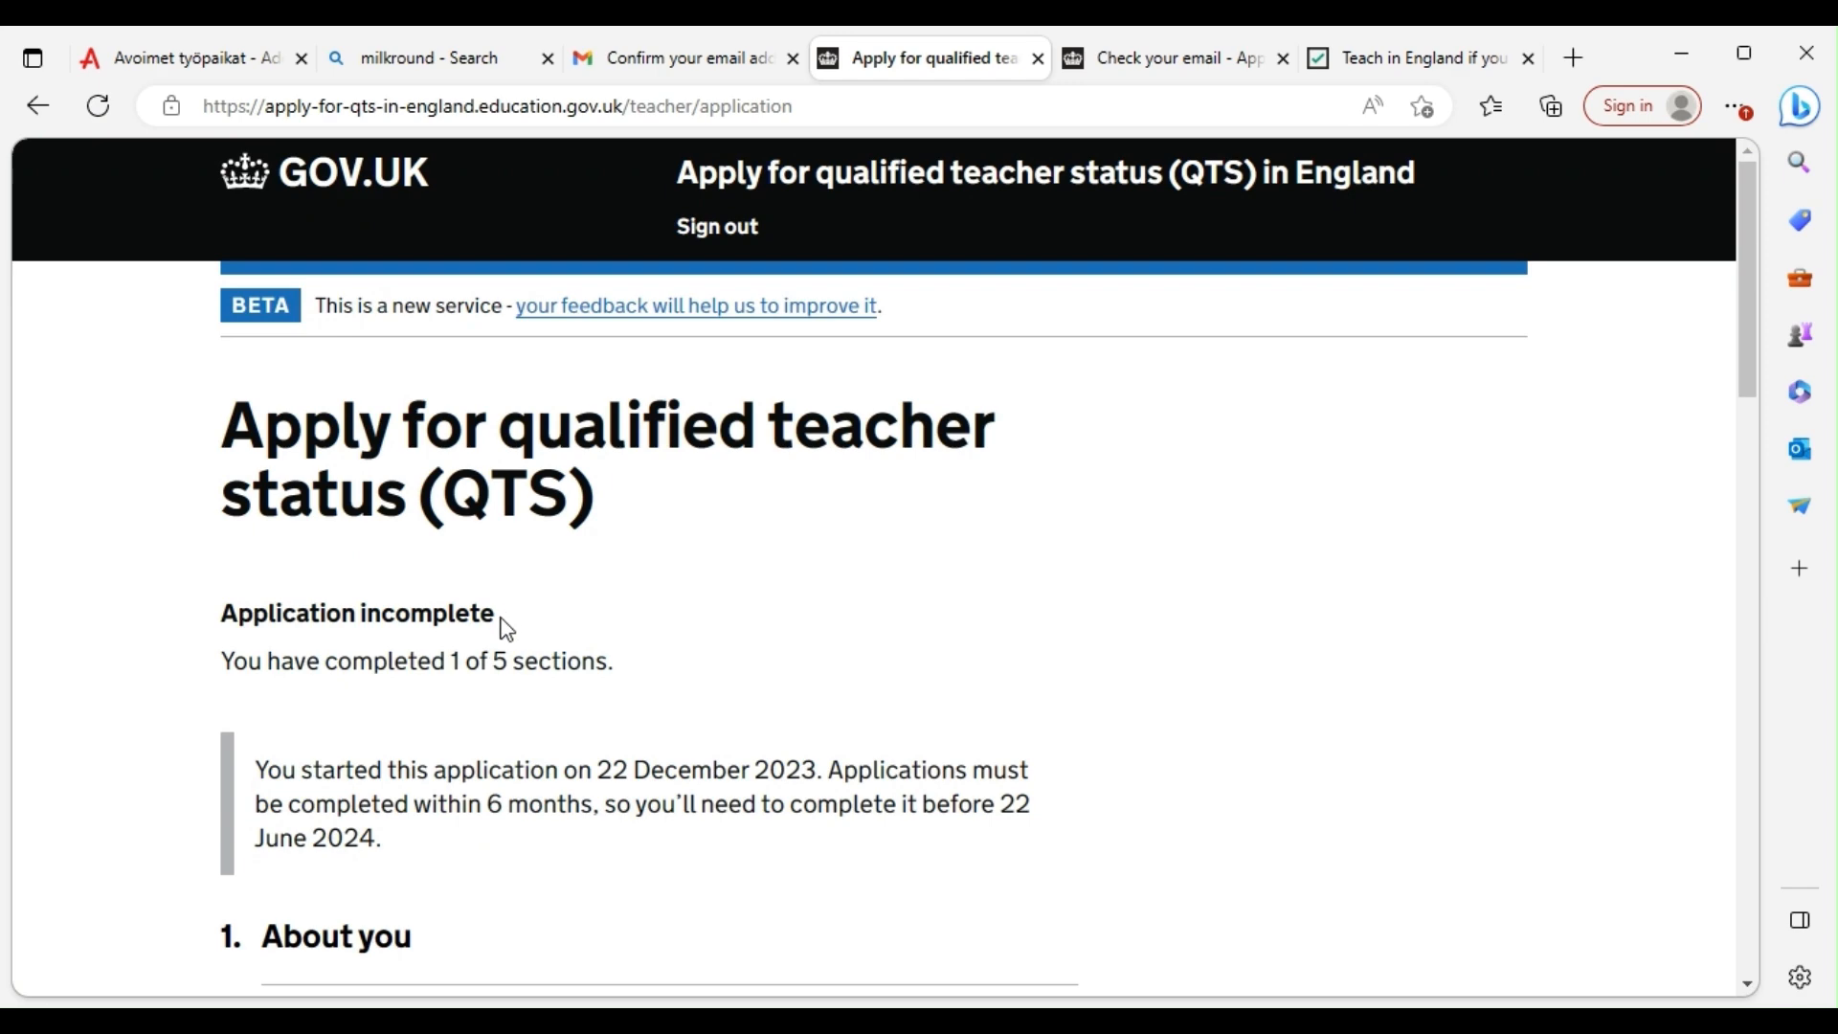
Enter physics and mathematics as the subjects you can teach and save them
scroll(508, 629, down, 5)
scroll(614, 654, down, 4)
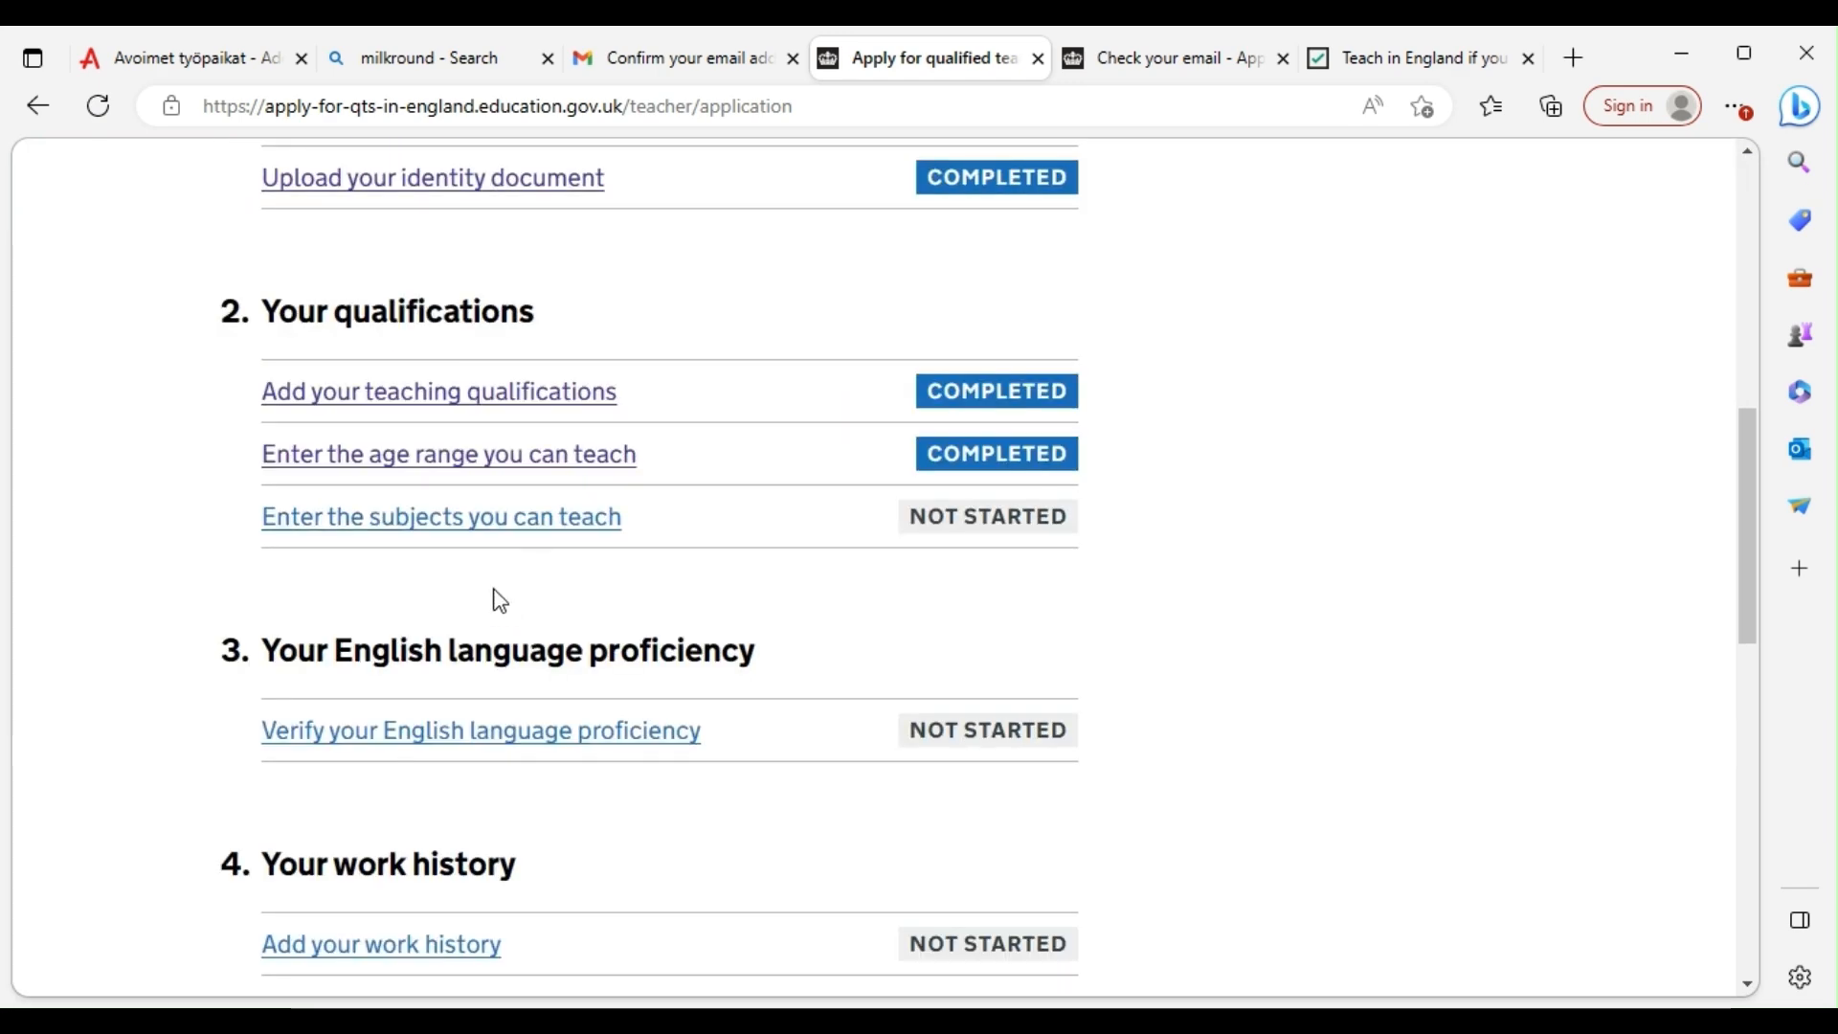
click(460, 522)
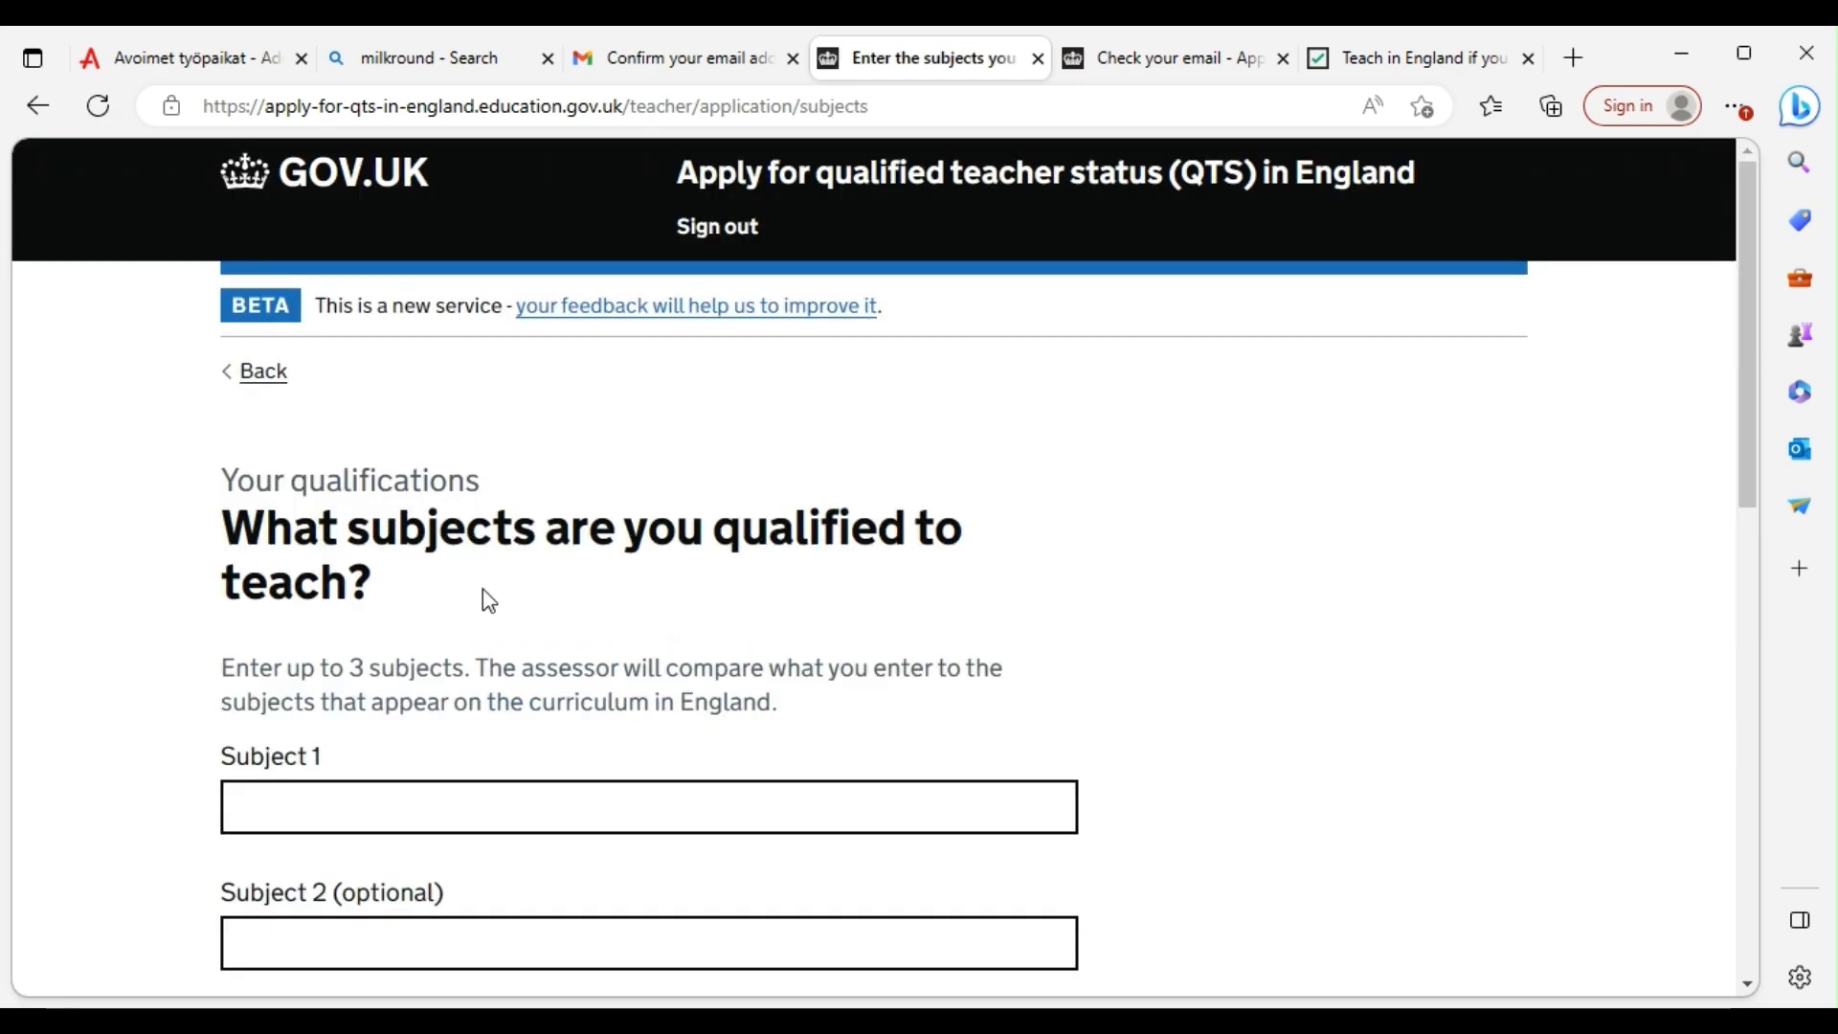
click(410, 786)
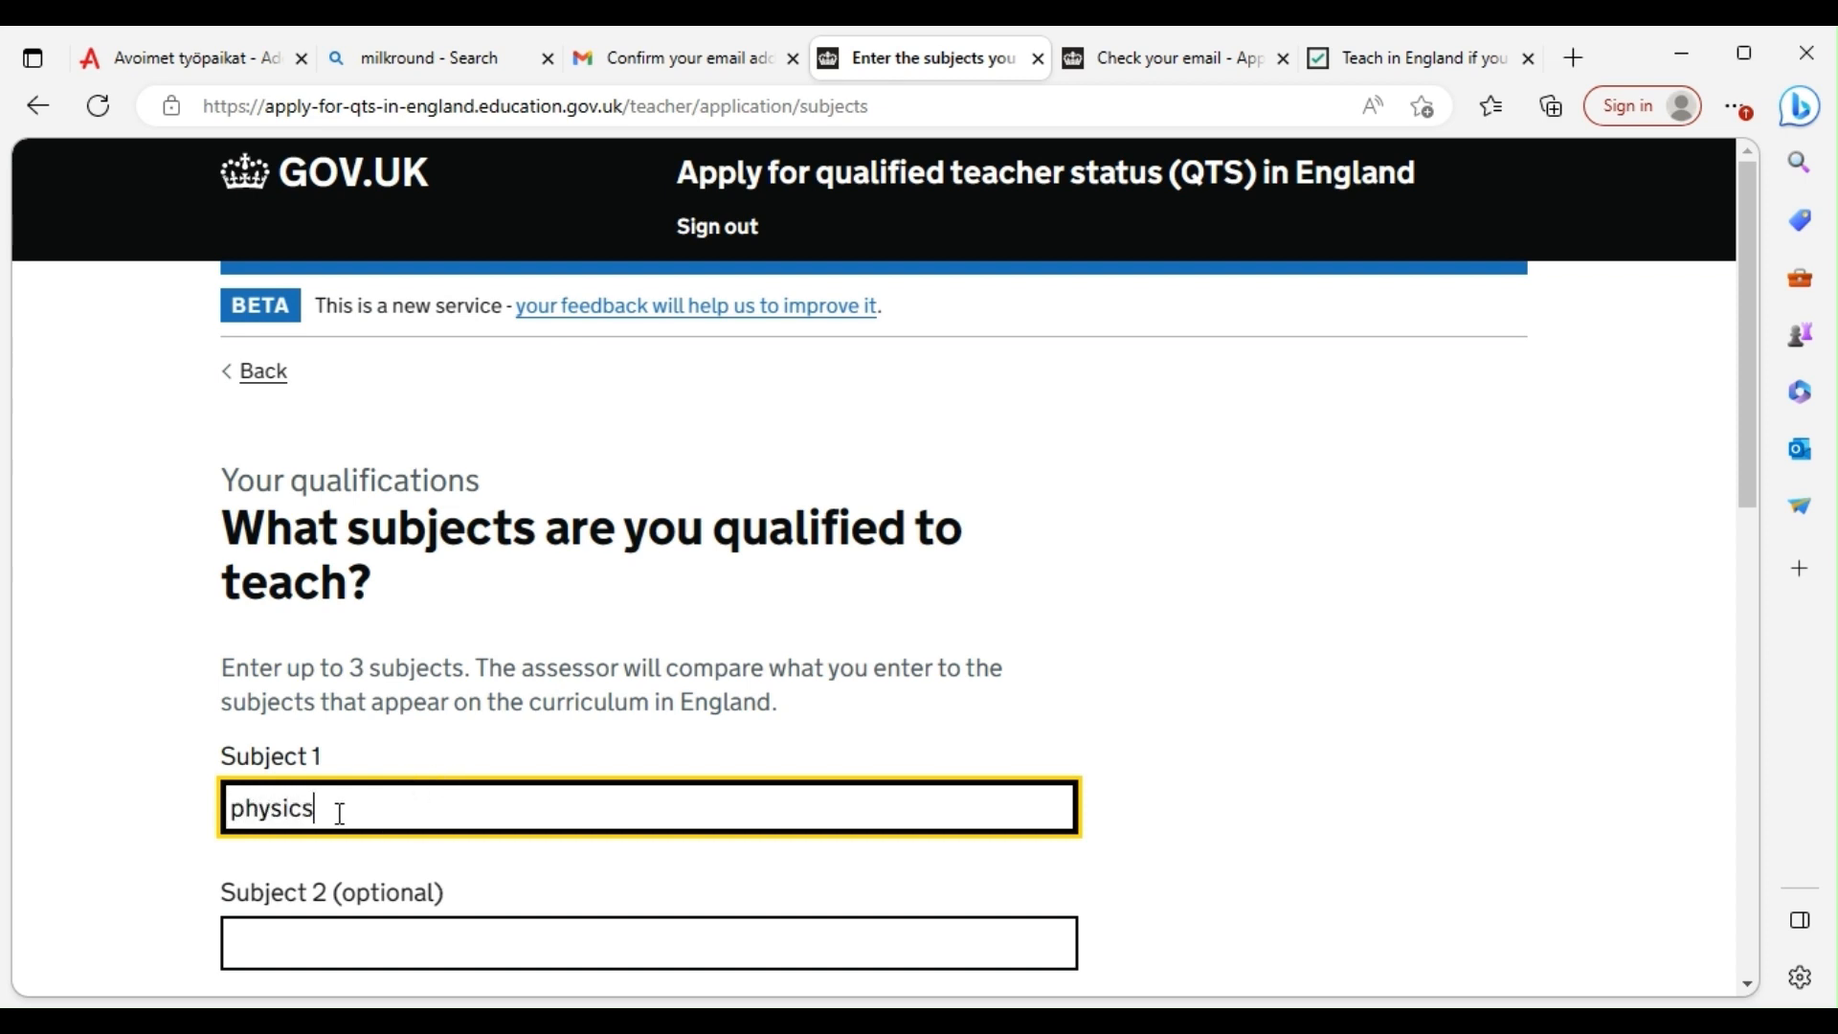
click(373, 933)
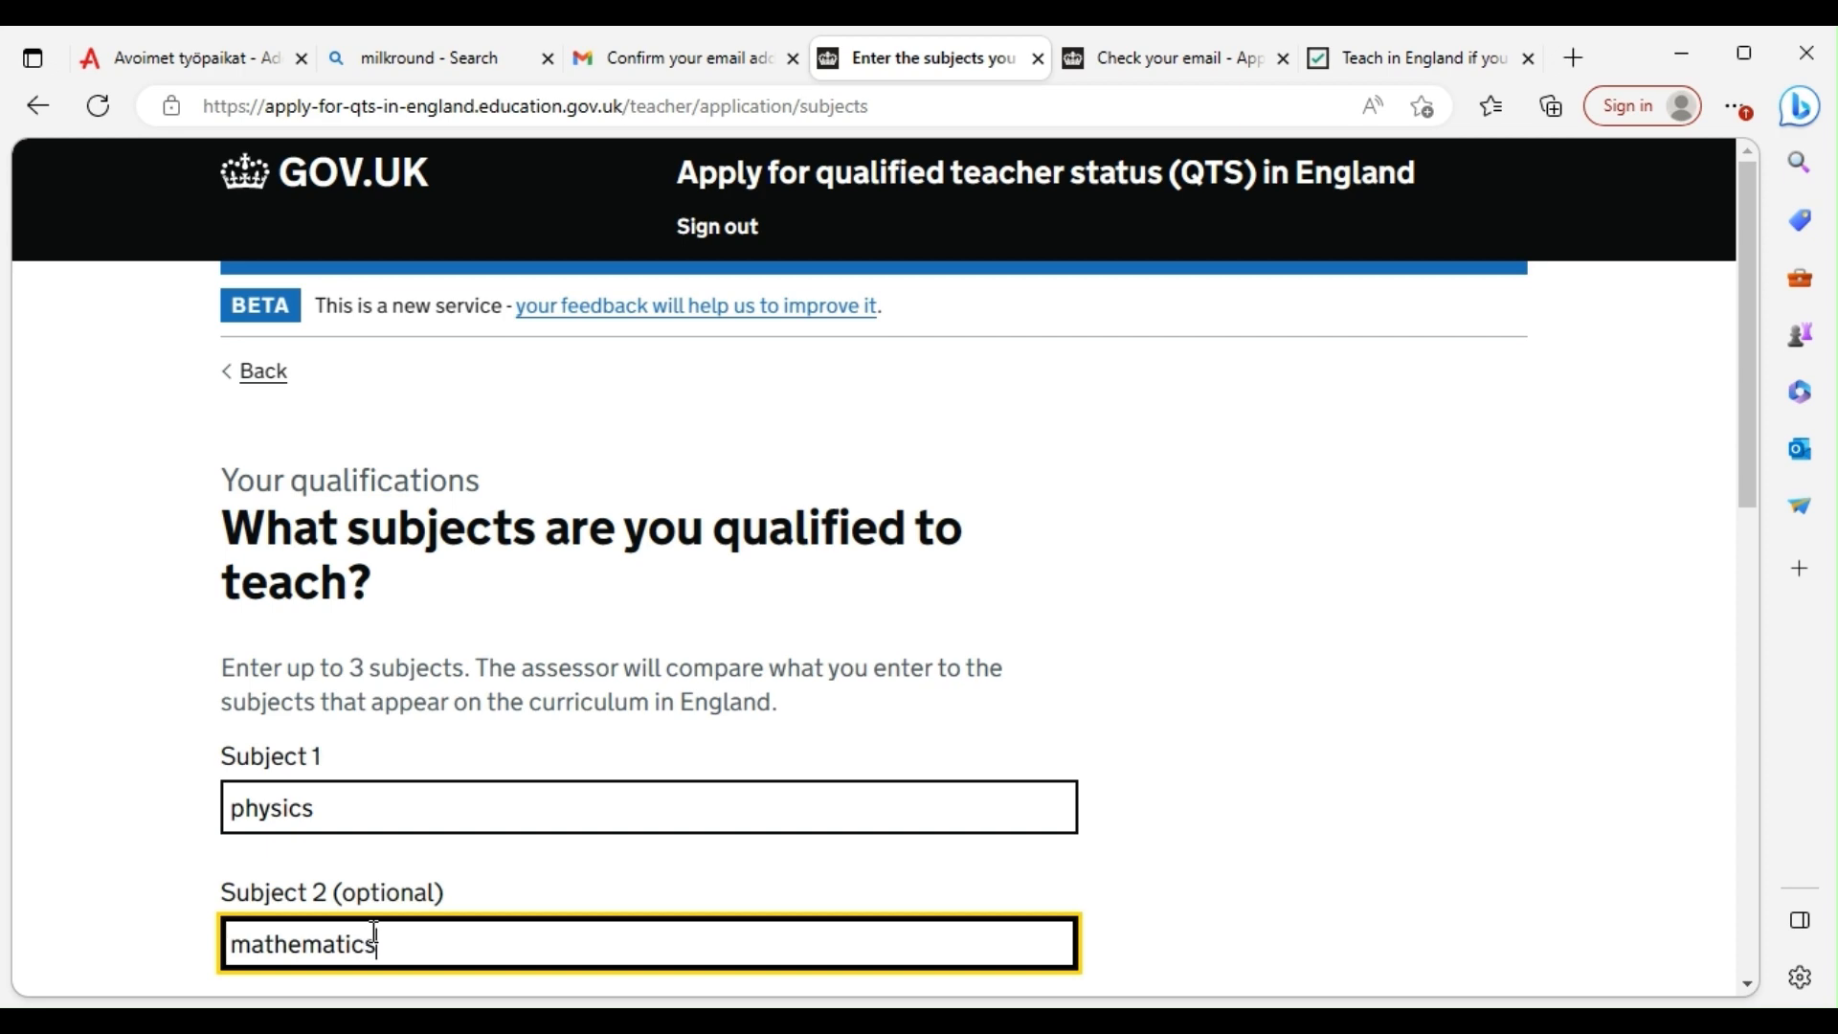
scroll(374, 934, down, 5)
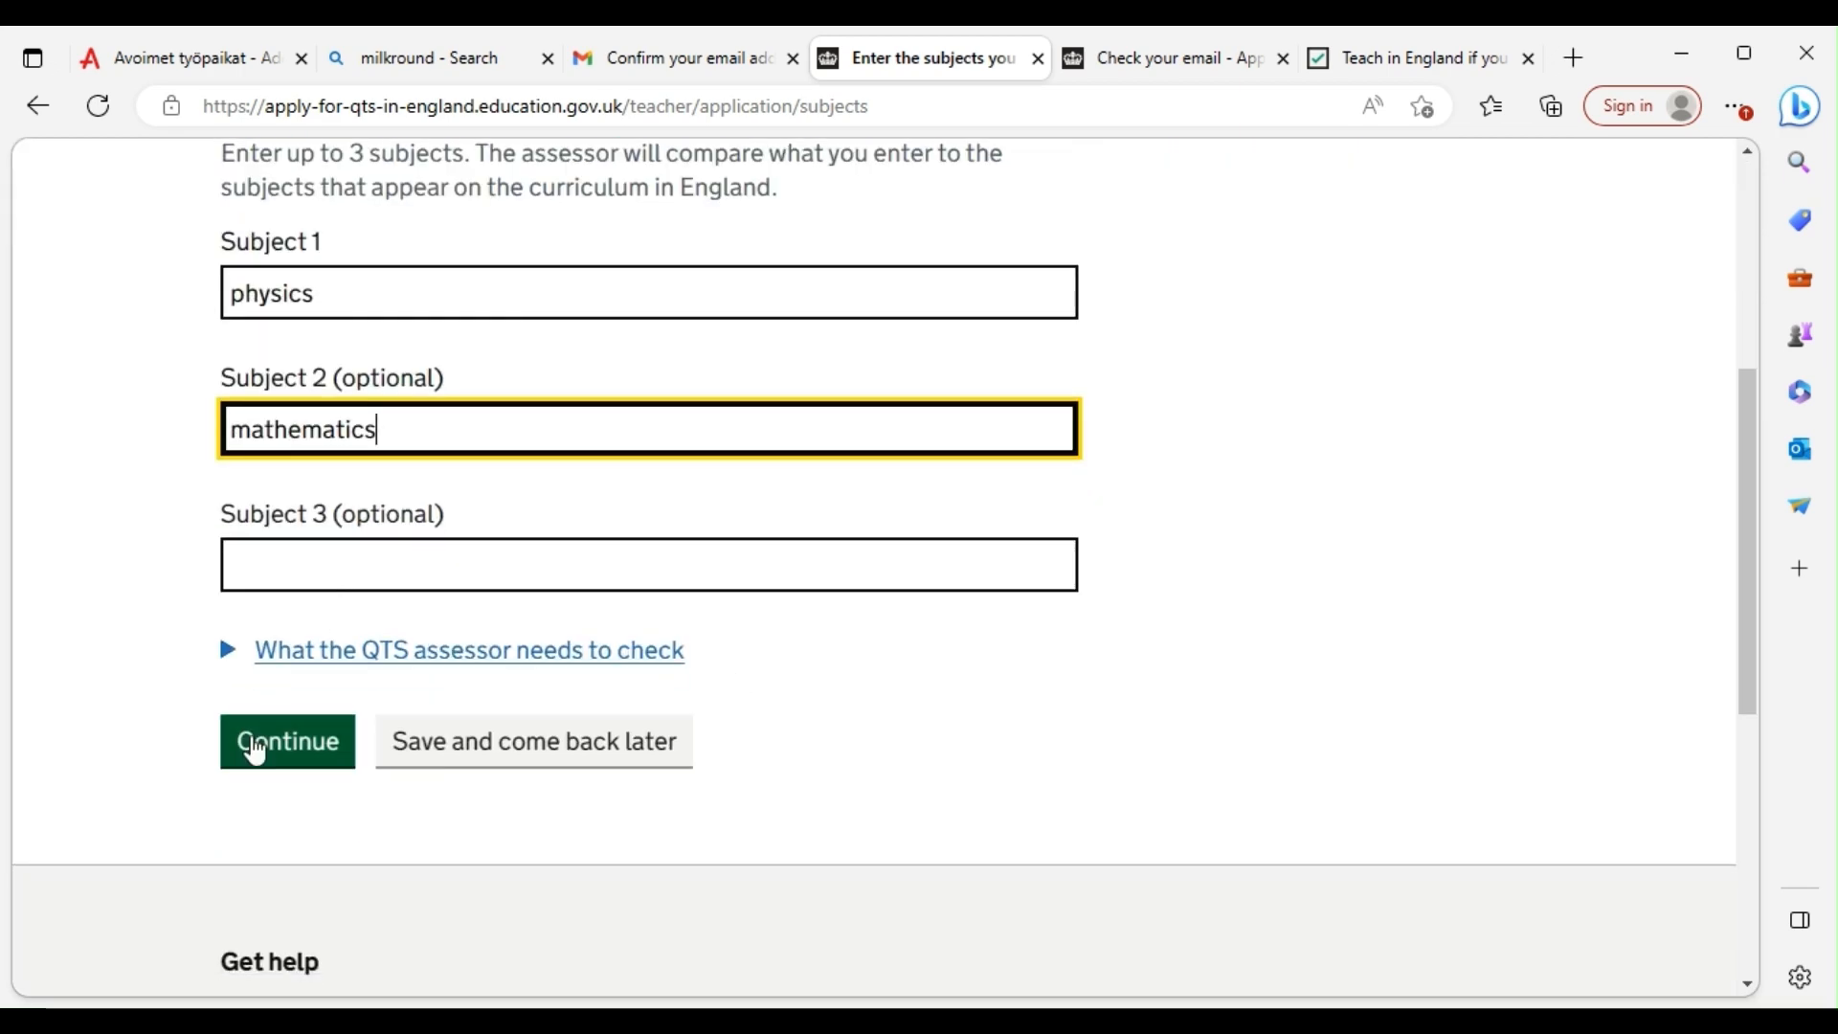
click(256, 754)
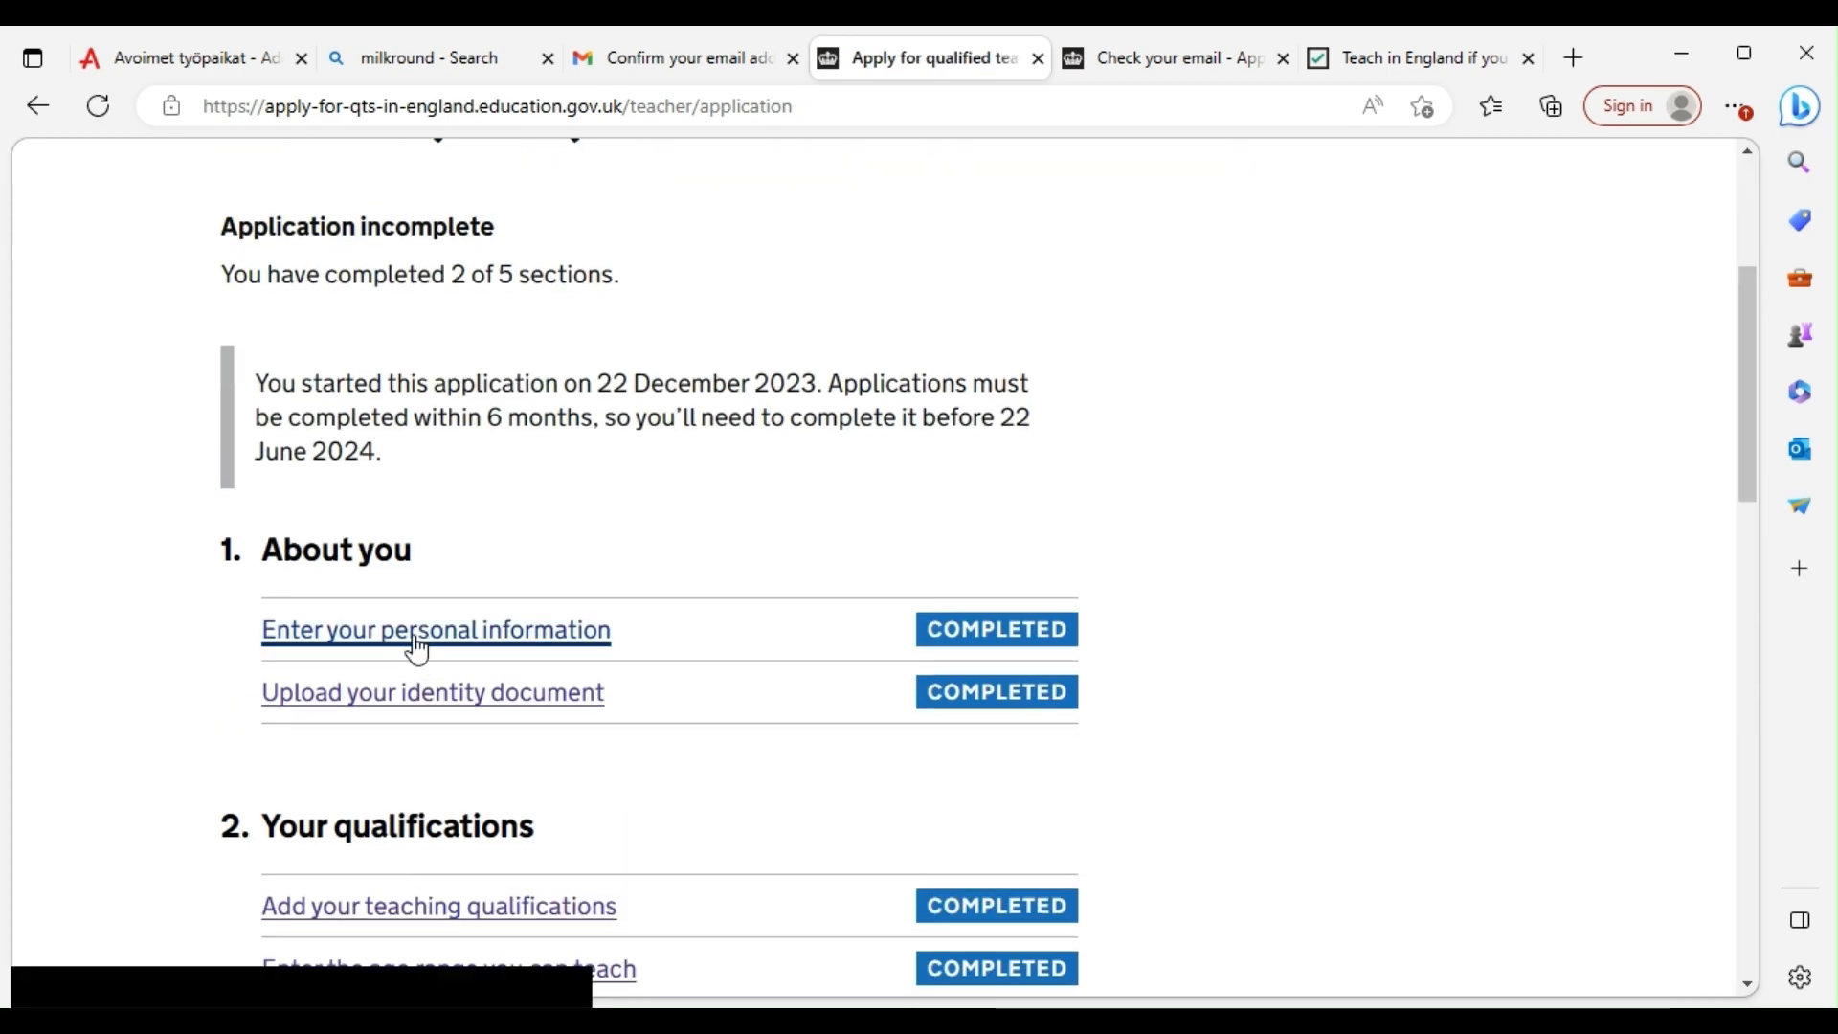
scroll(418, 651, down, 6)
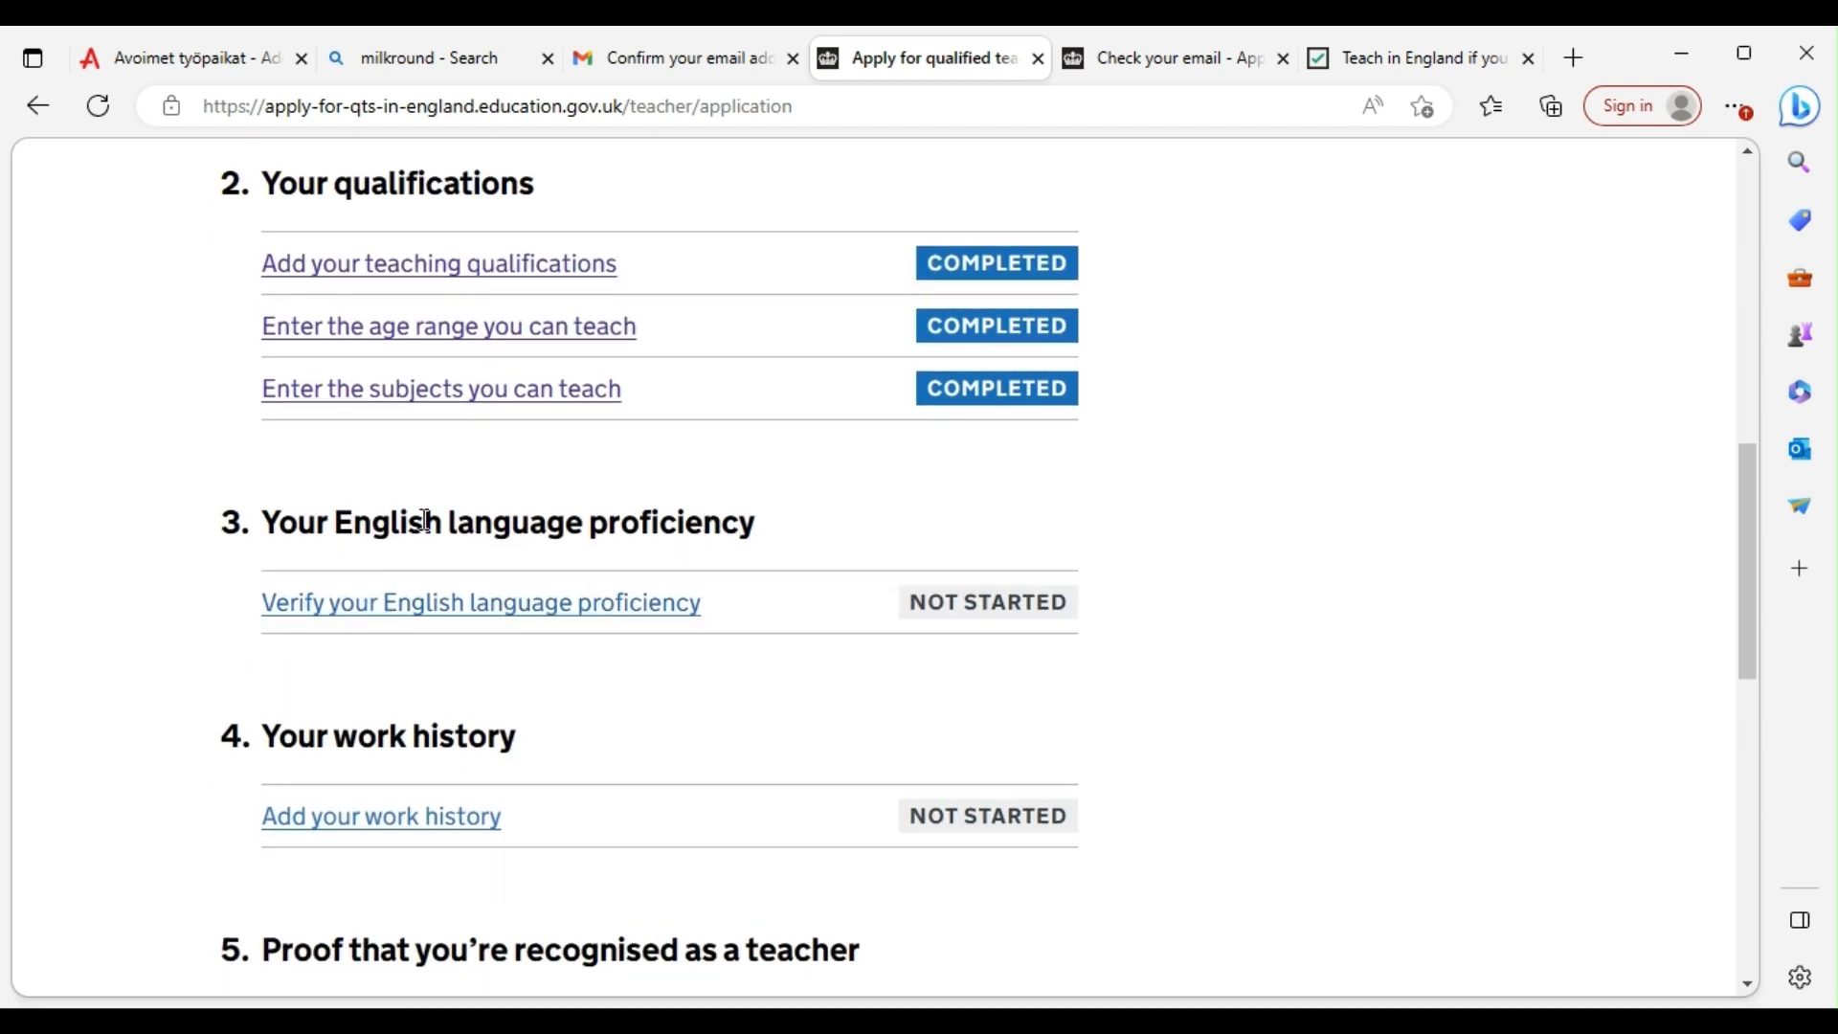
click(521, 607)
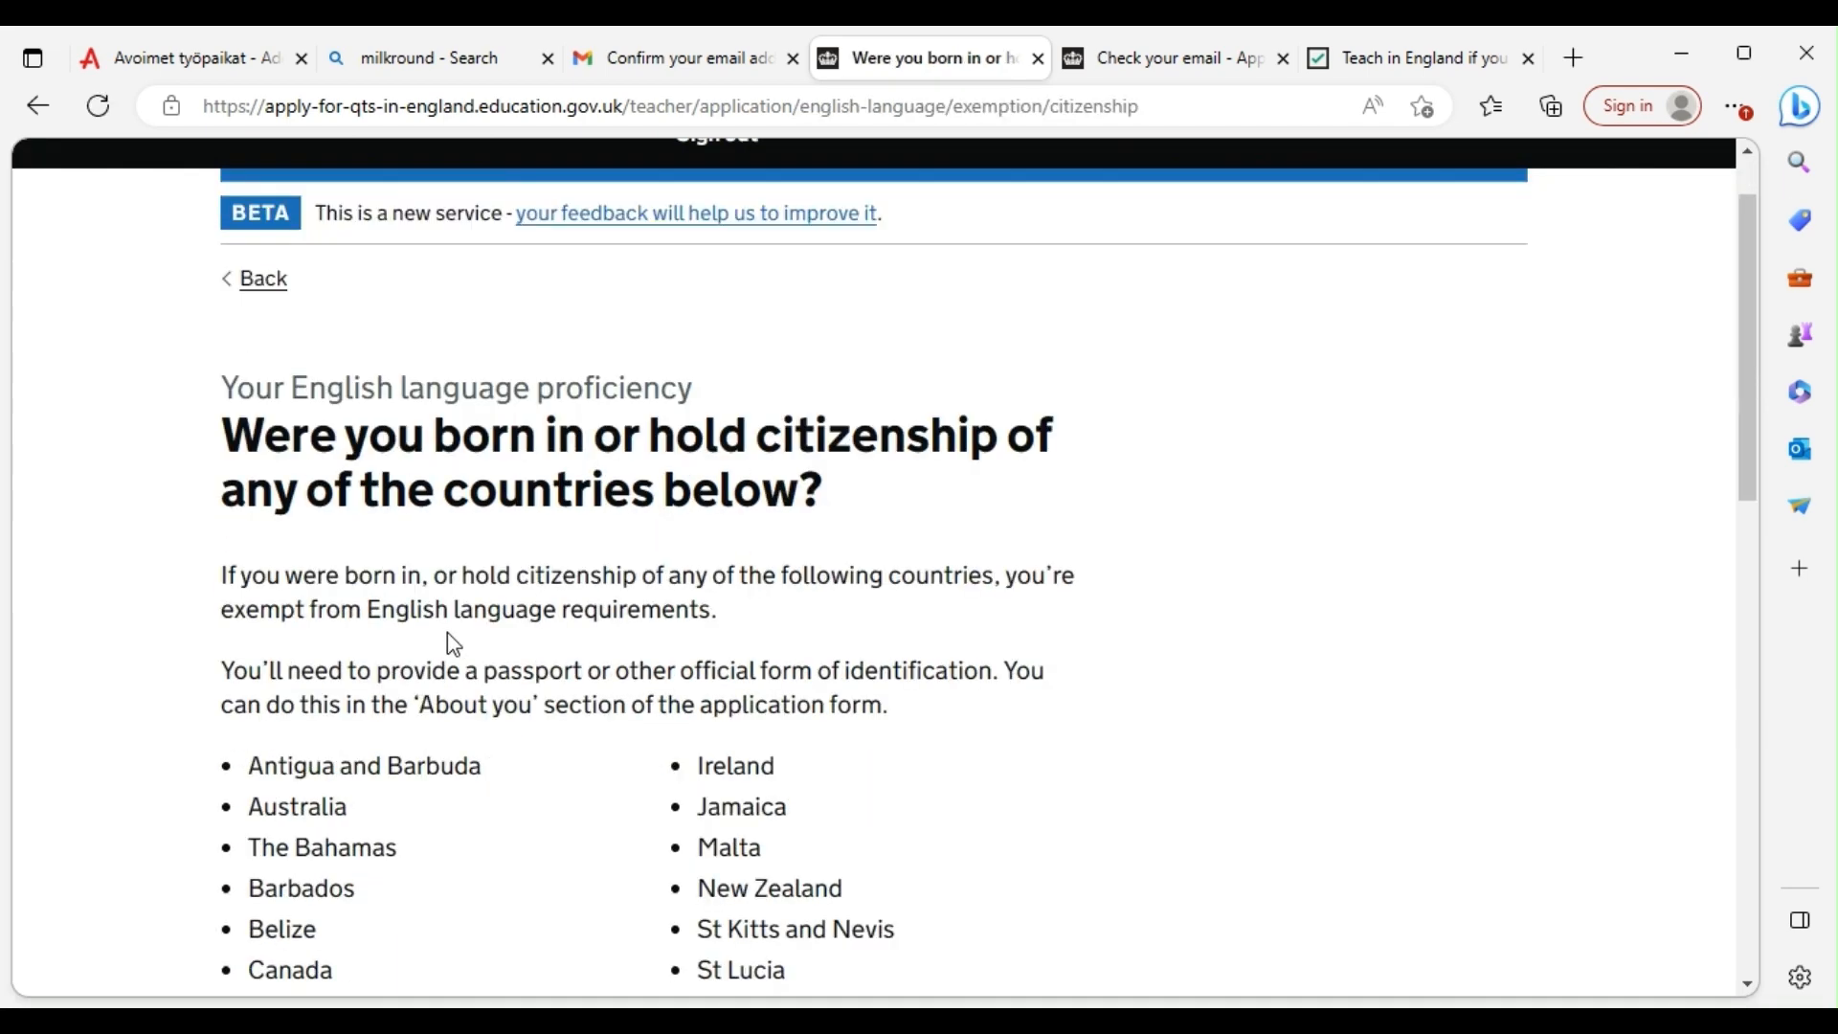
Answer No to the first English-exemption question about the listed countries
scroll(453, 643, down, 6)
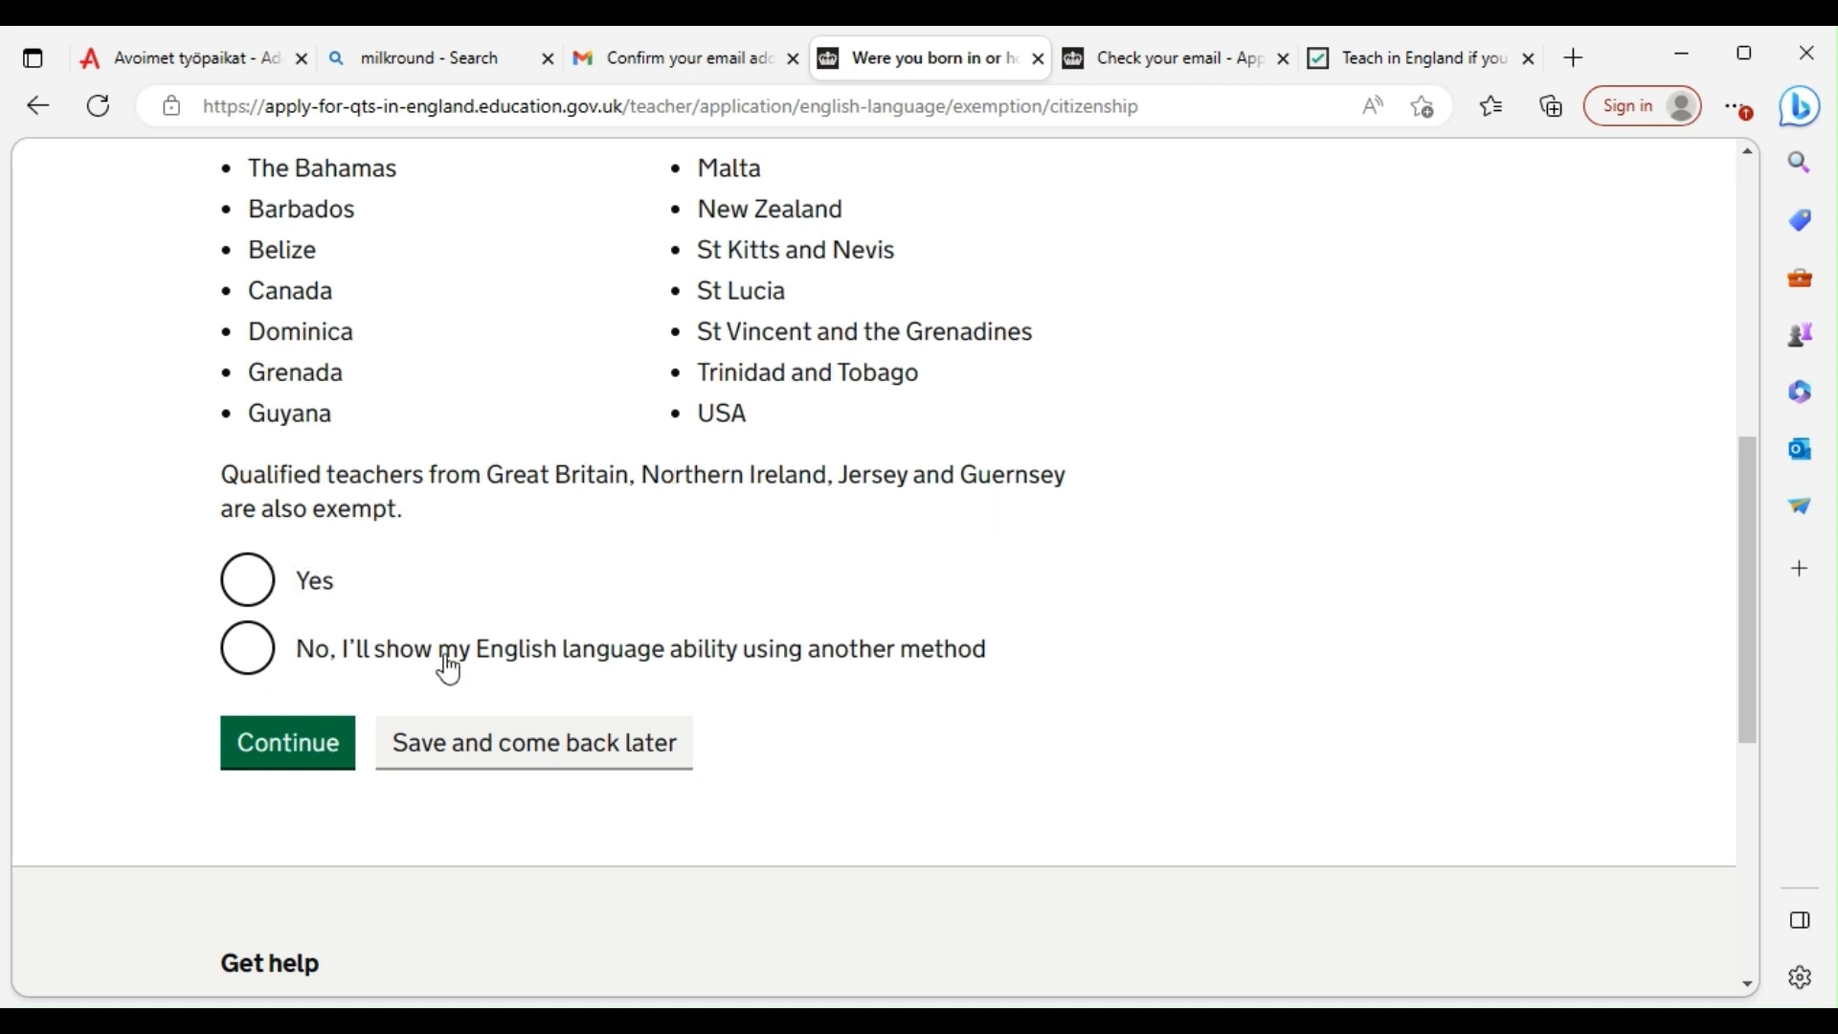
click(247, 655)
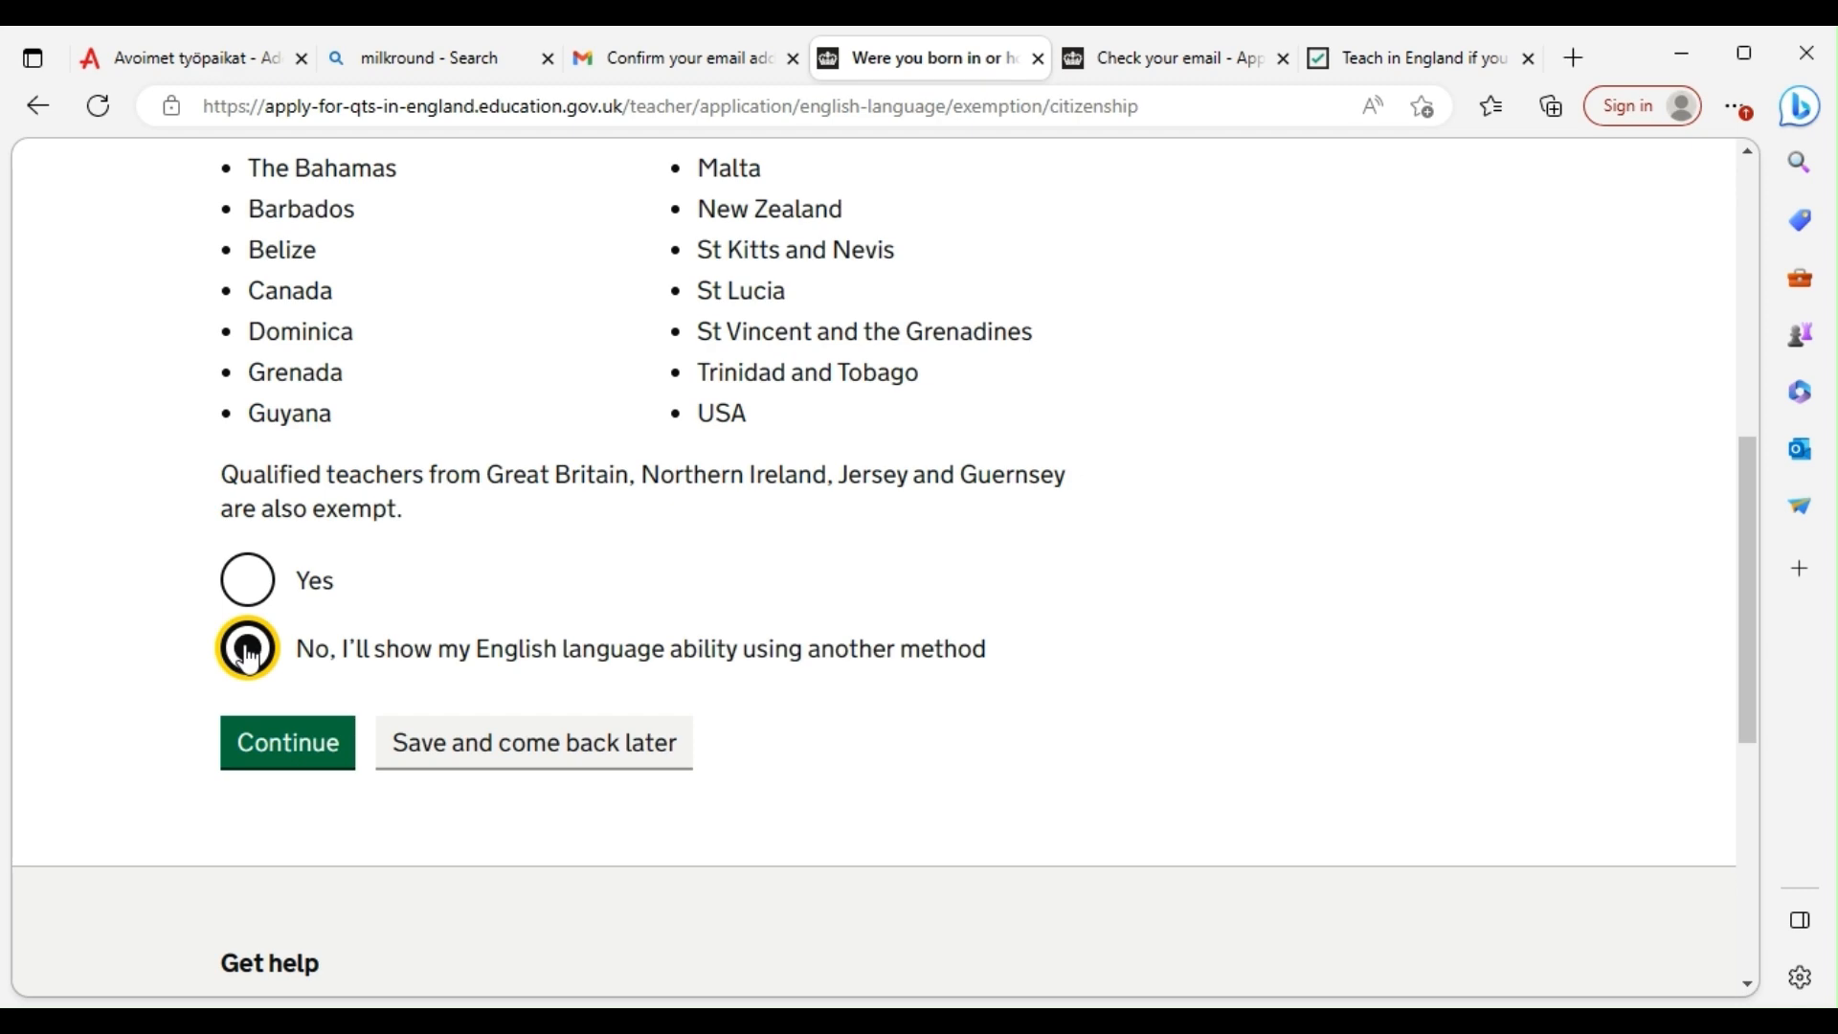
scroll(429, 572, up, 3)
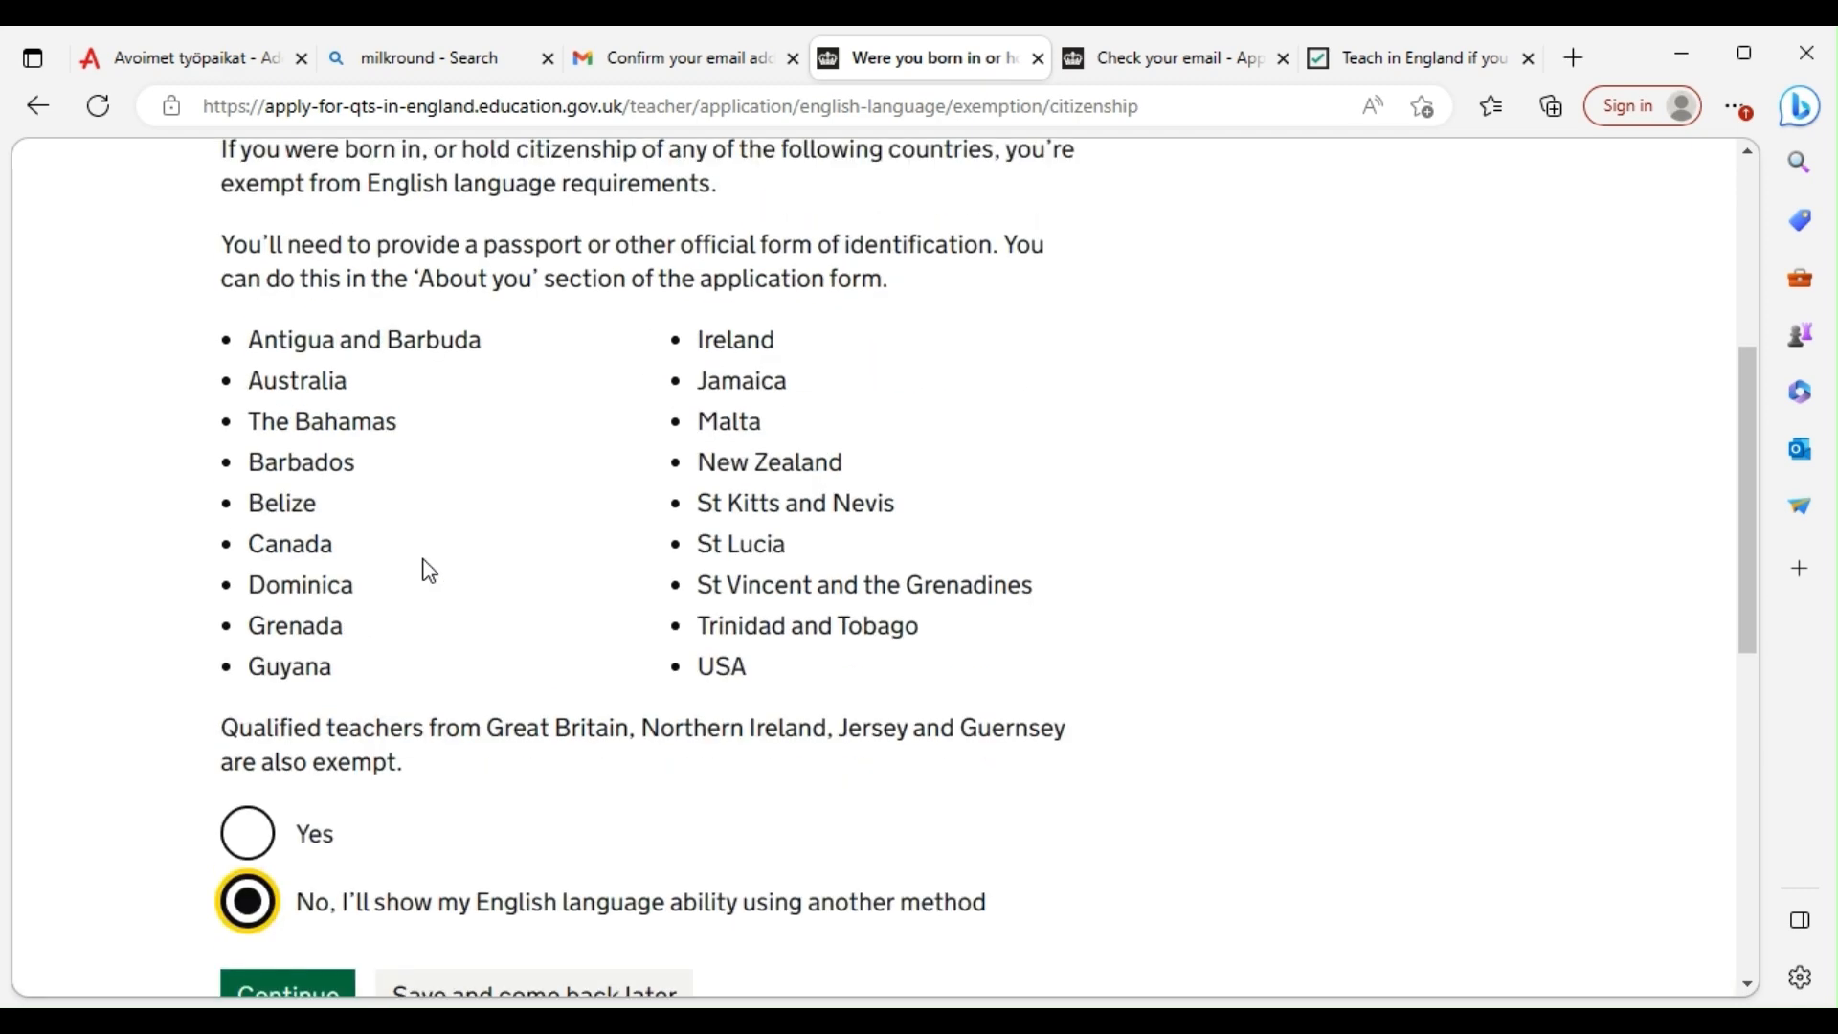
scroll(421, 564, up, 3)
scroll(412, 579, down, 8)
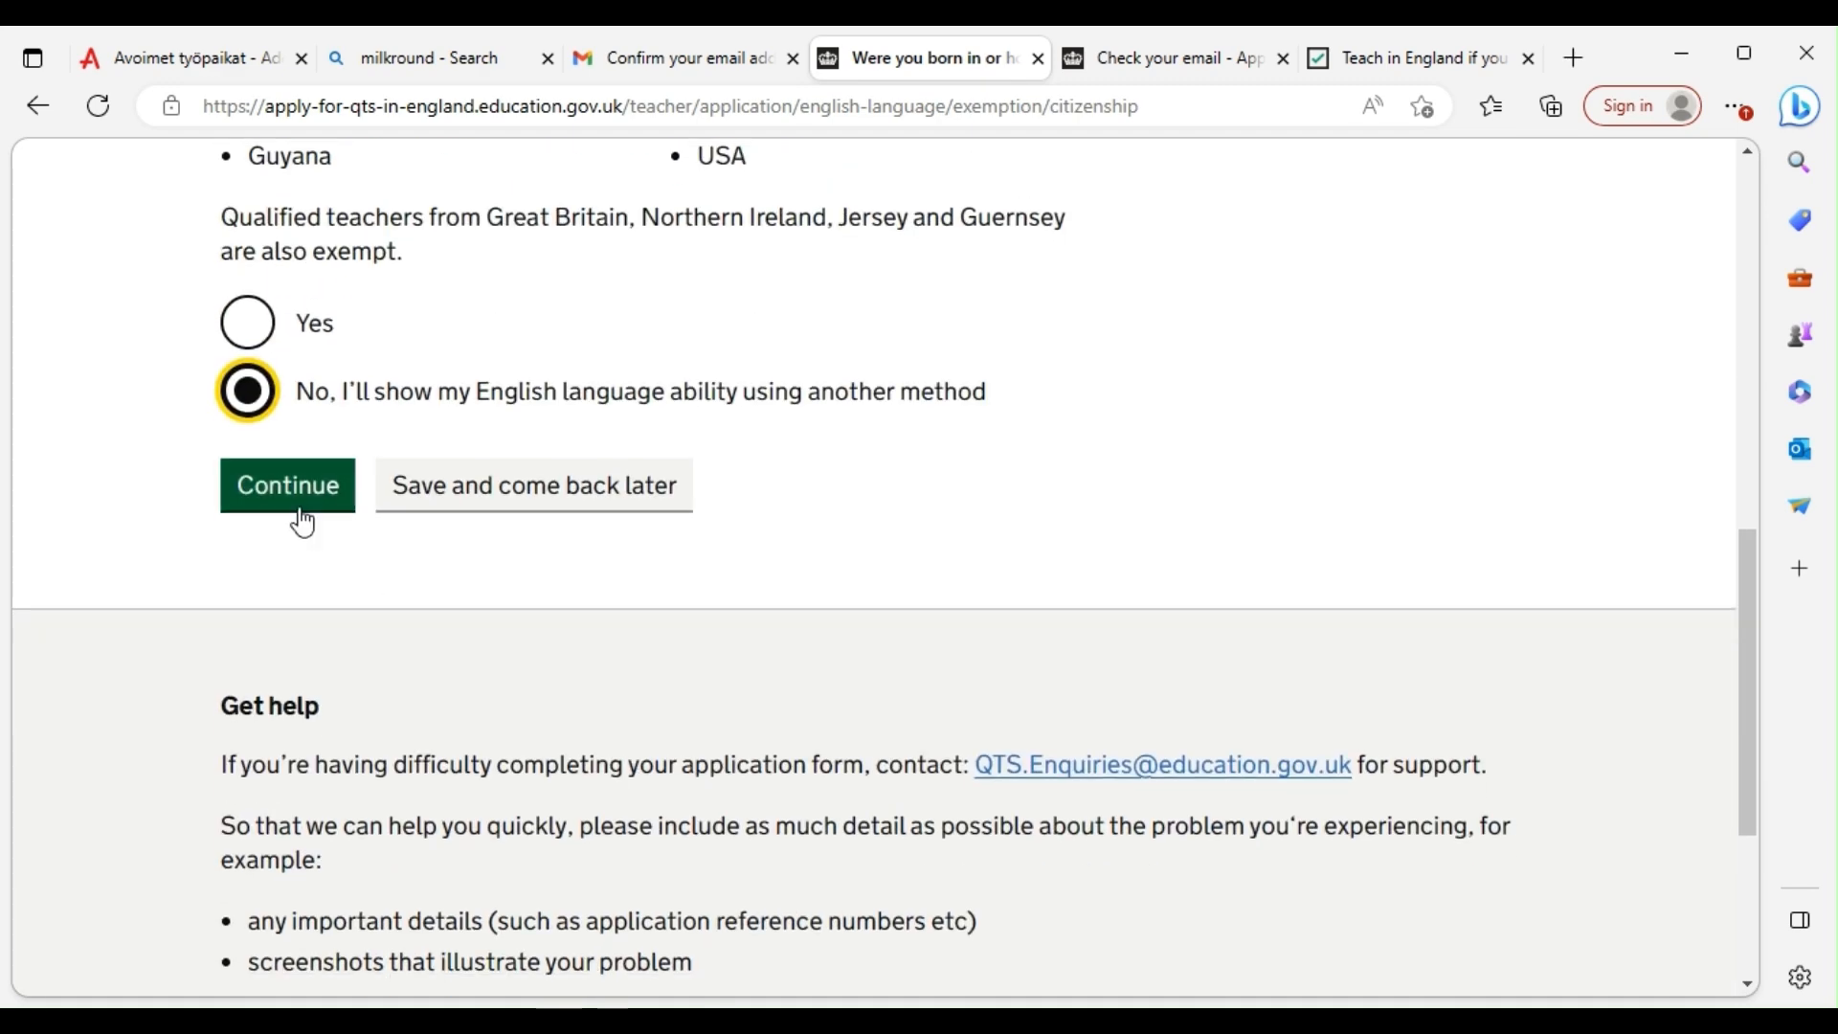
click(300, 508)
Answer No to the degree being taught in a listed country
scroll(316, 536, down, 7)
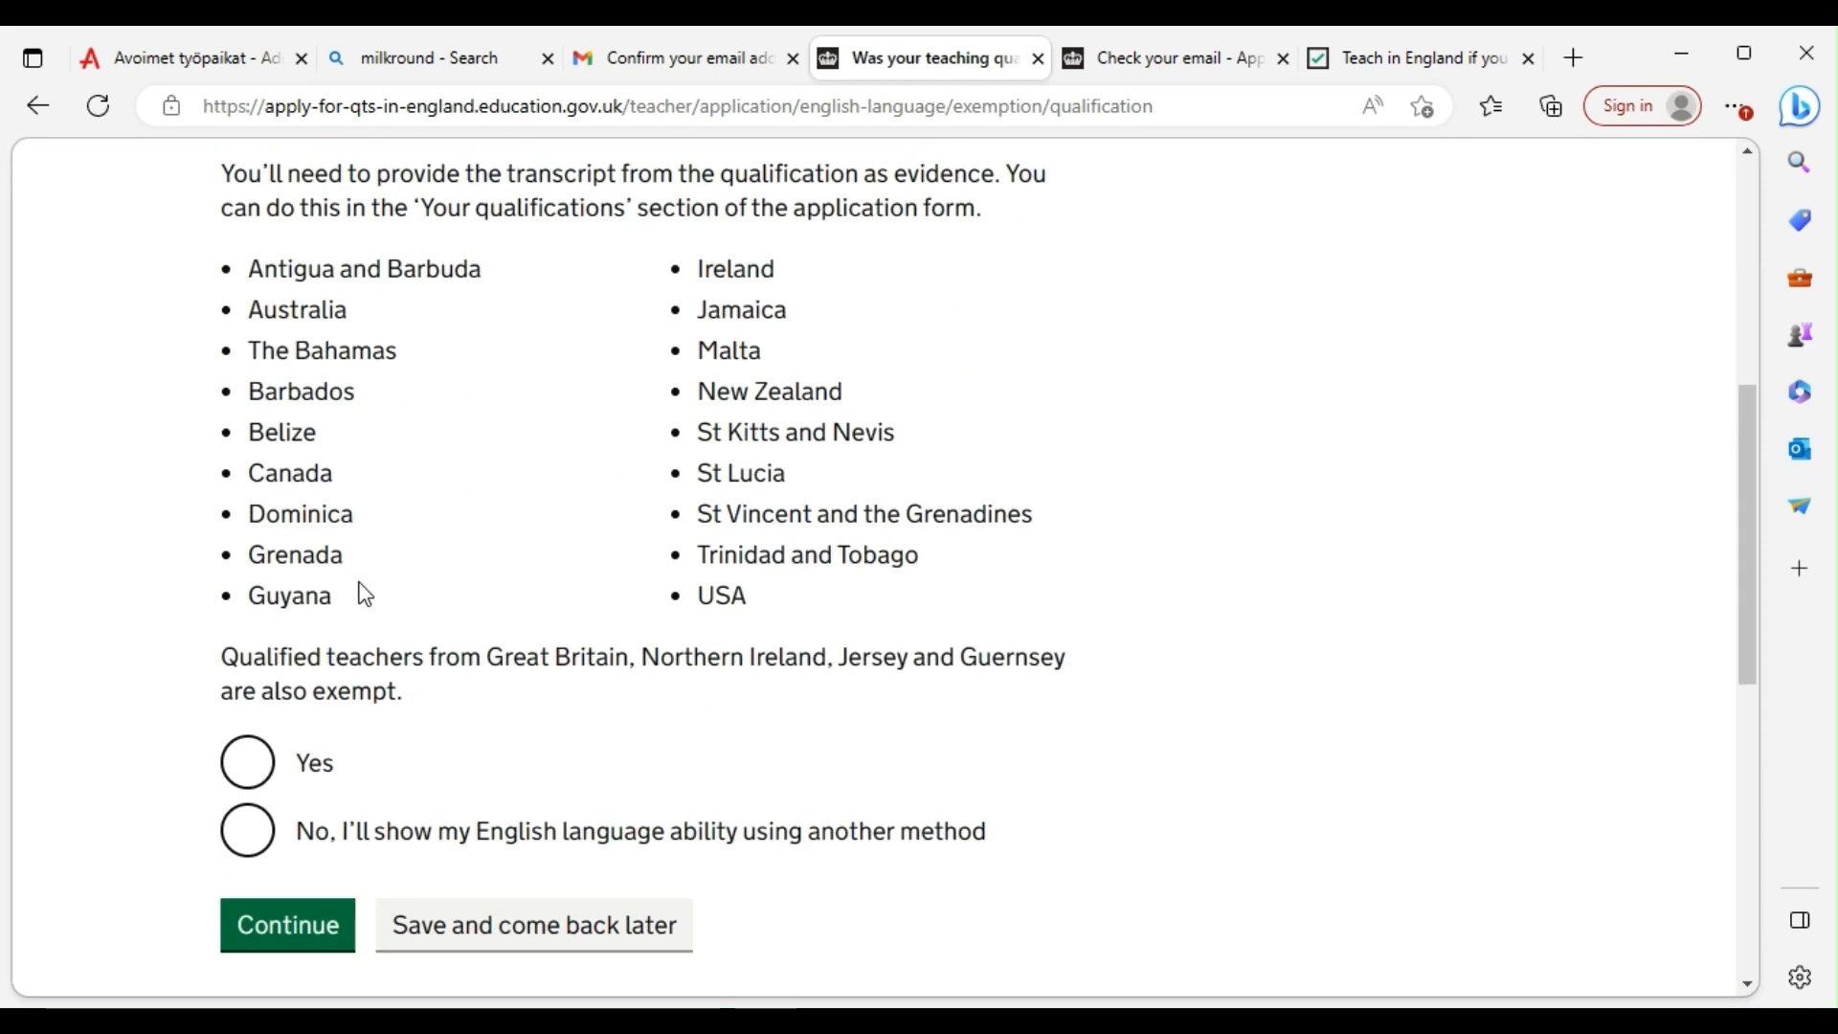
scroll(365, 595, down, 3)
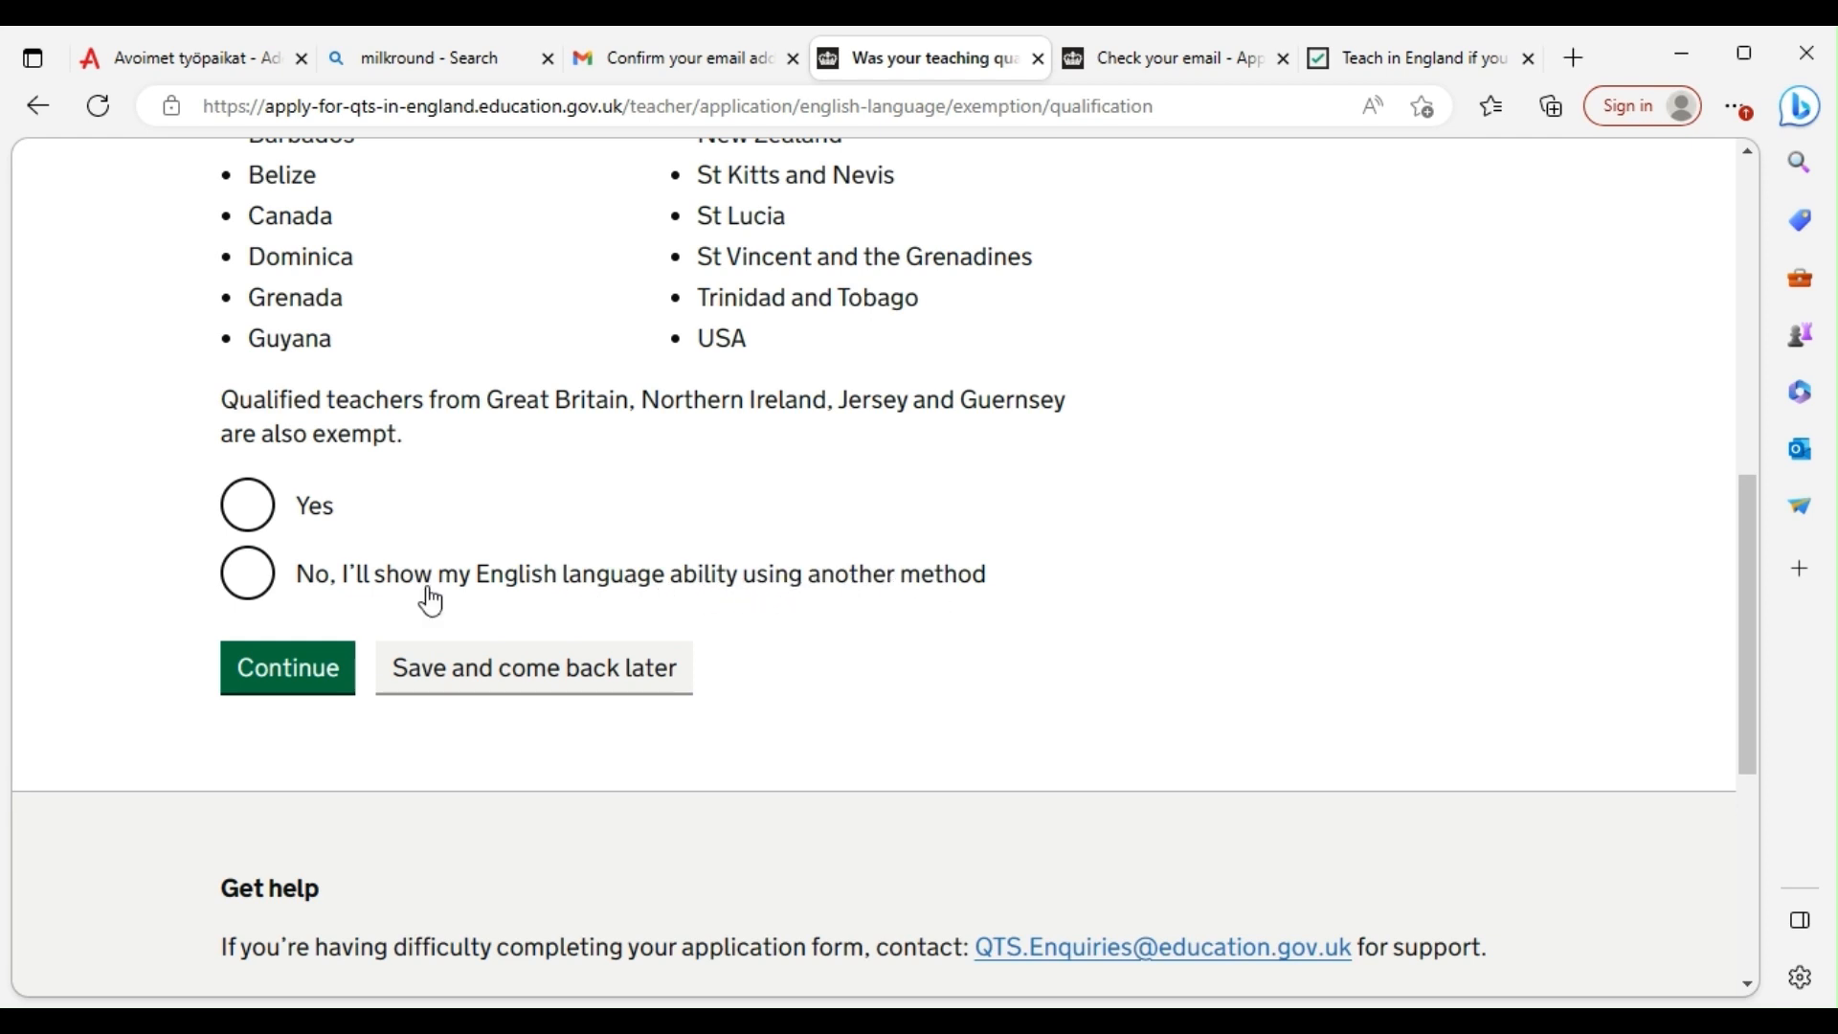
scroll(418, 412, up, 6)
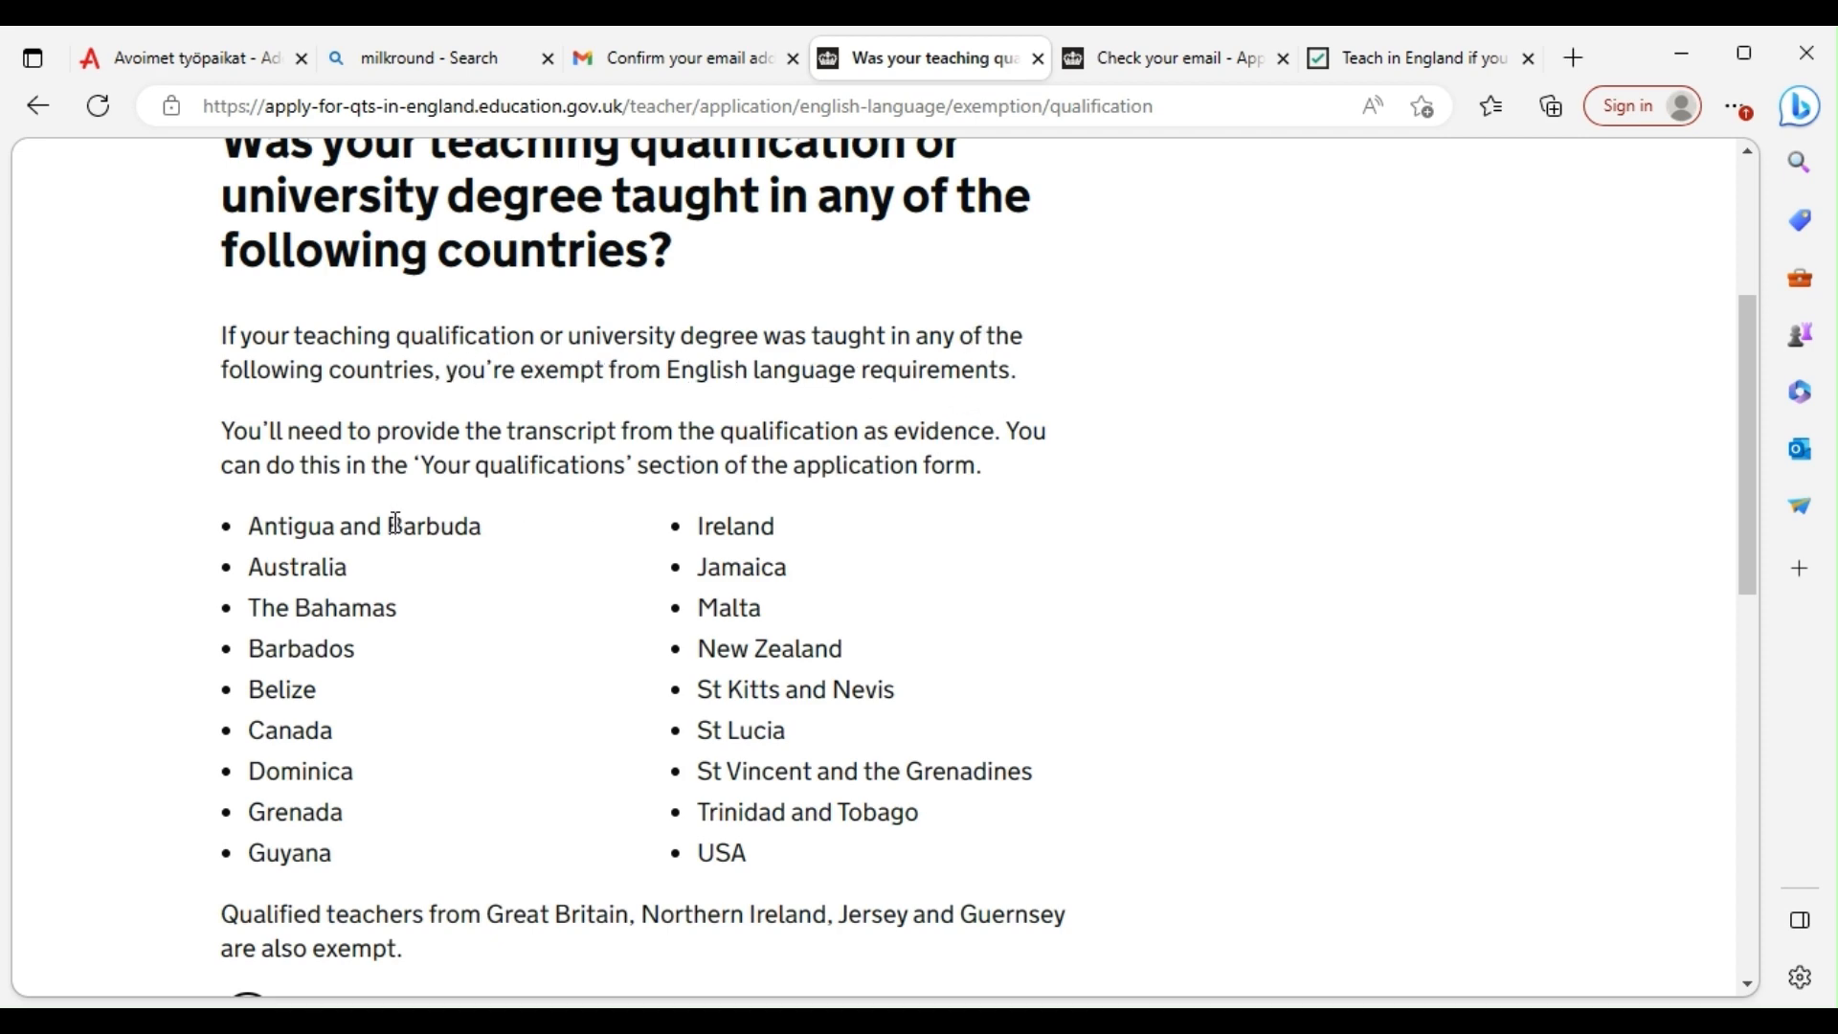
scroll(794, 574, down, 5)
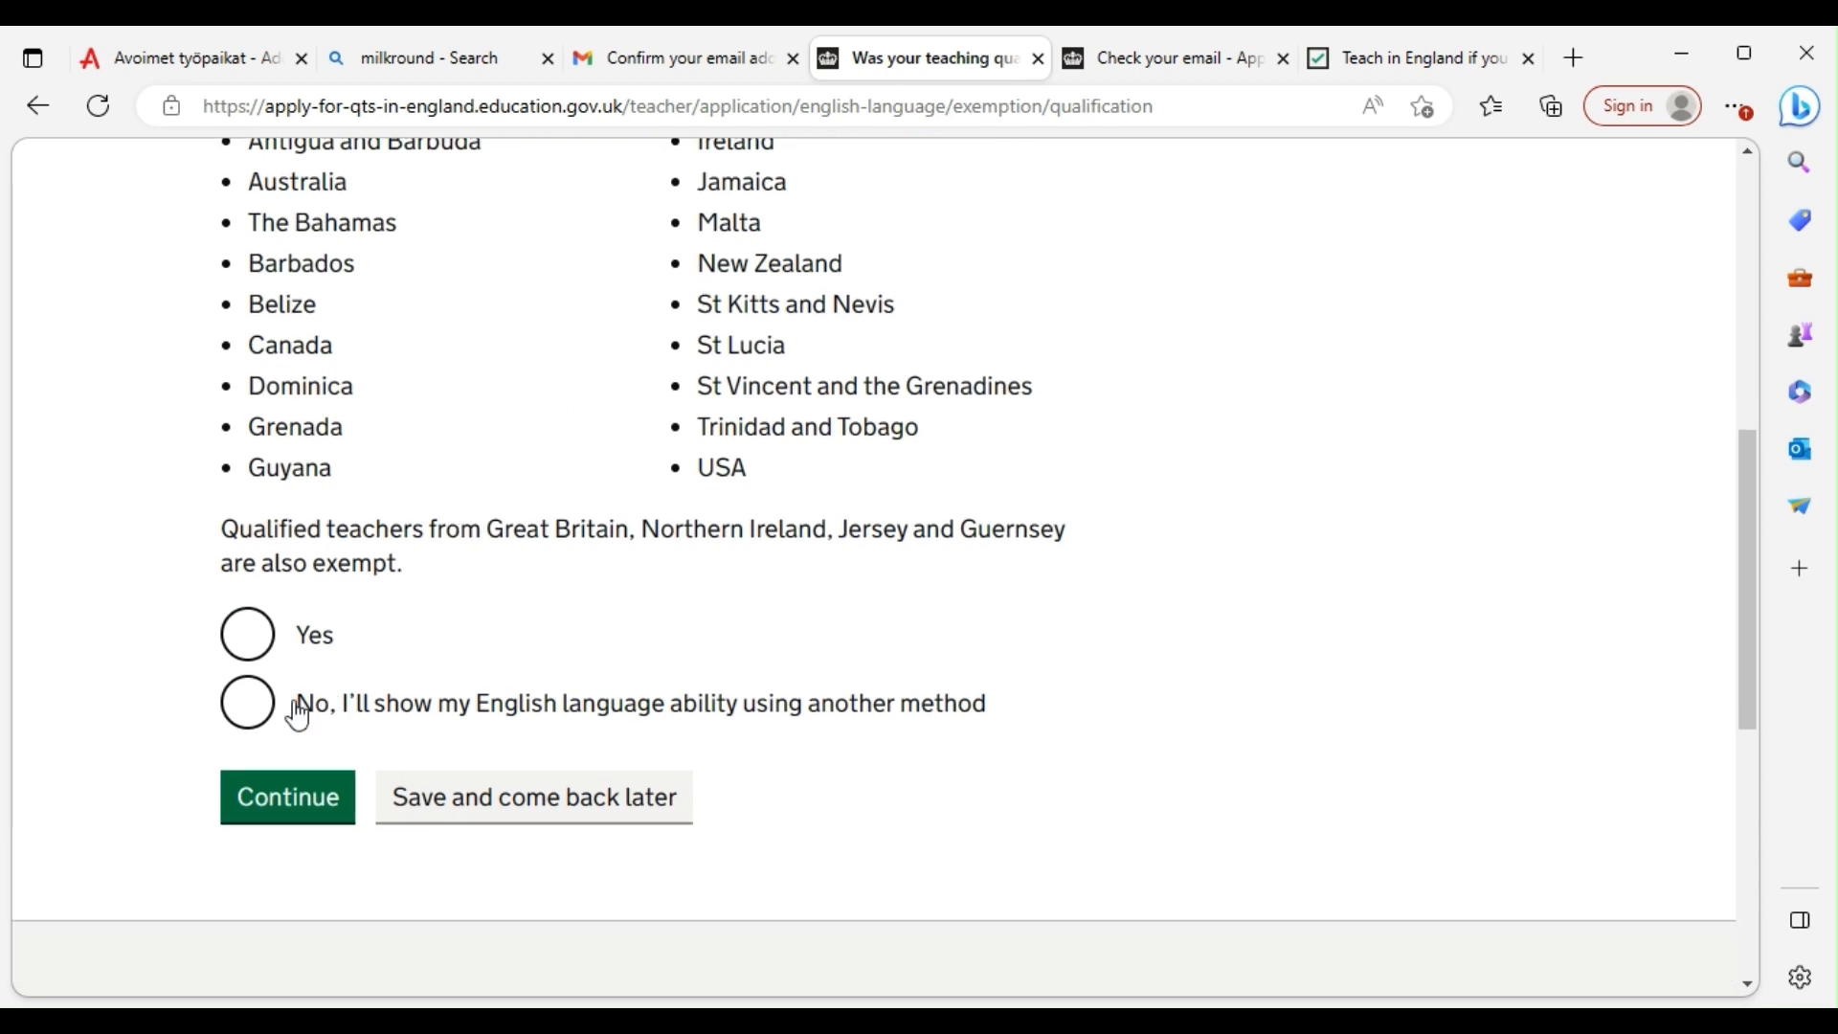
click(247, 705)
click(276, 804)
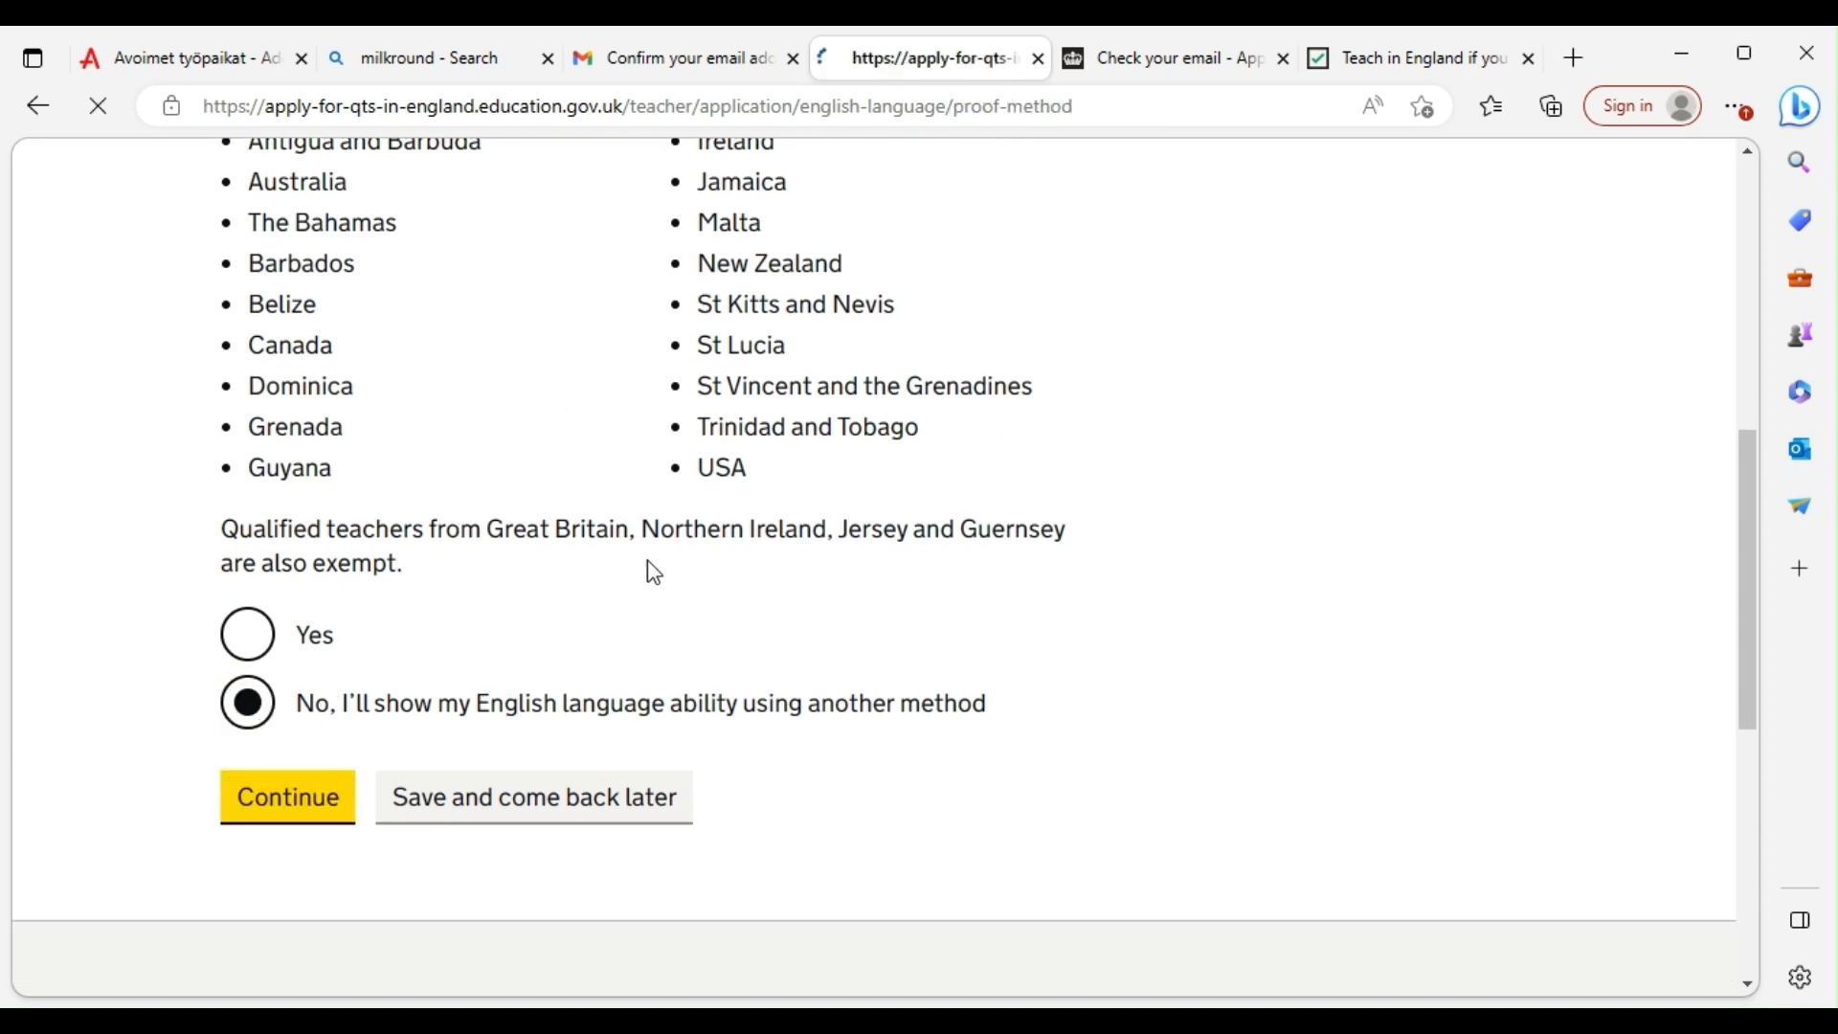
Choose a Medium of Instruction document as proof of English proficiency
scroll(305, 290, down, 3)
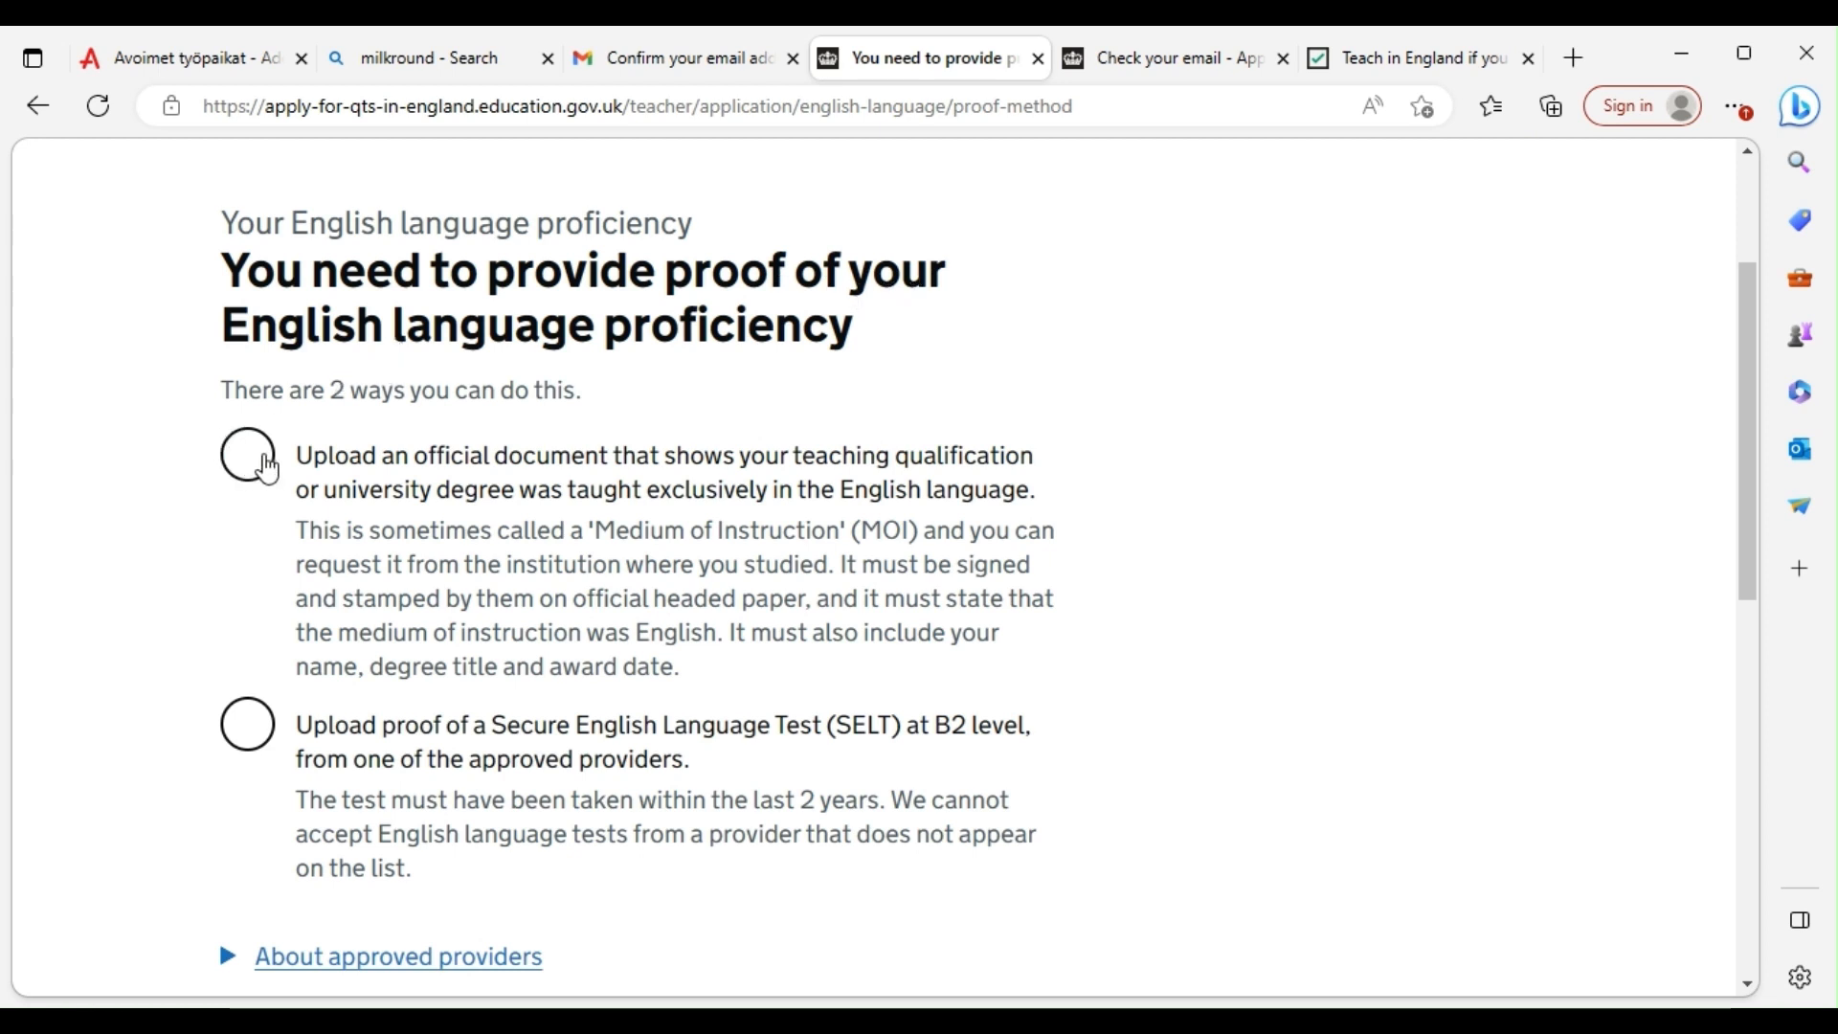
click(259, 467)
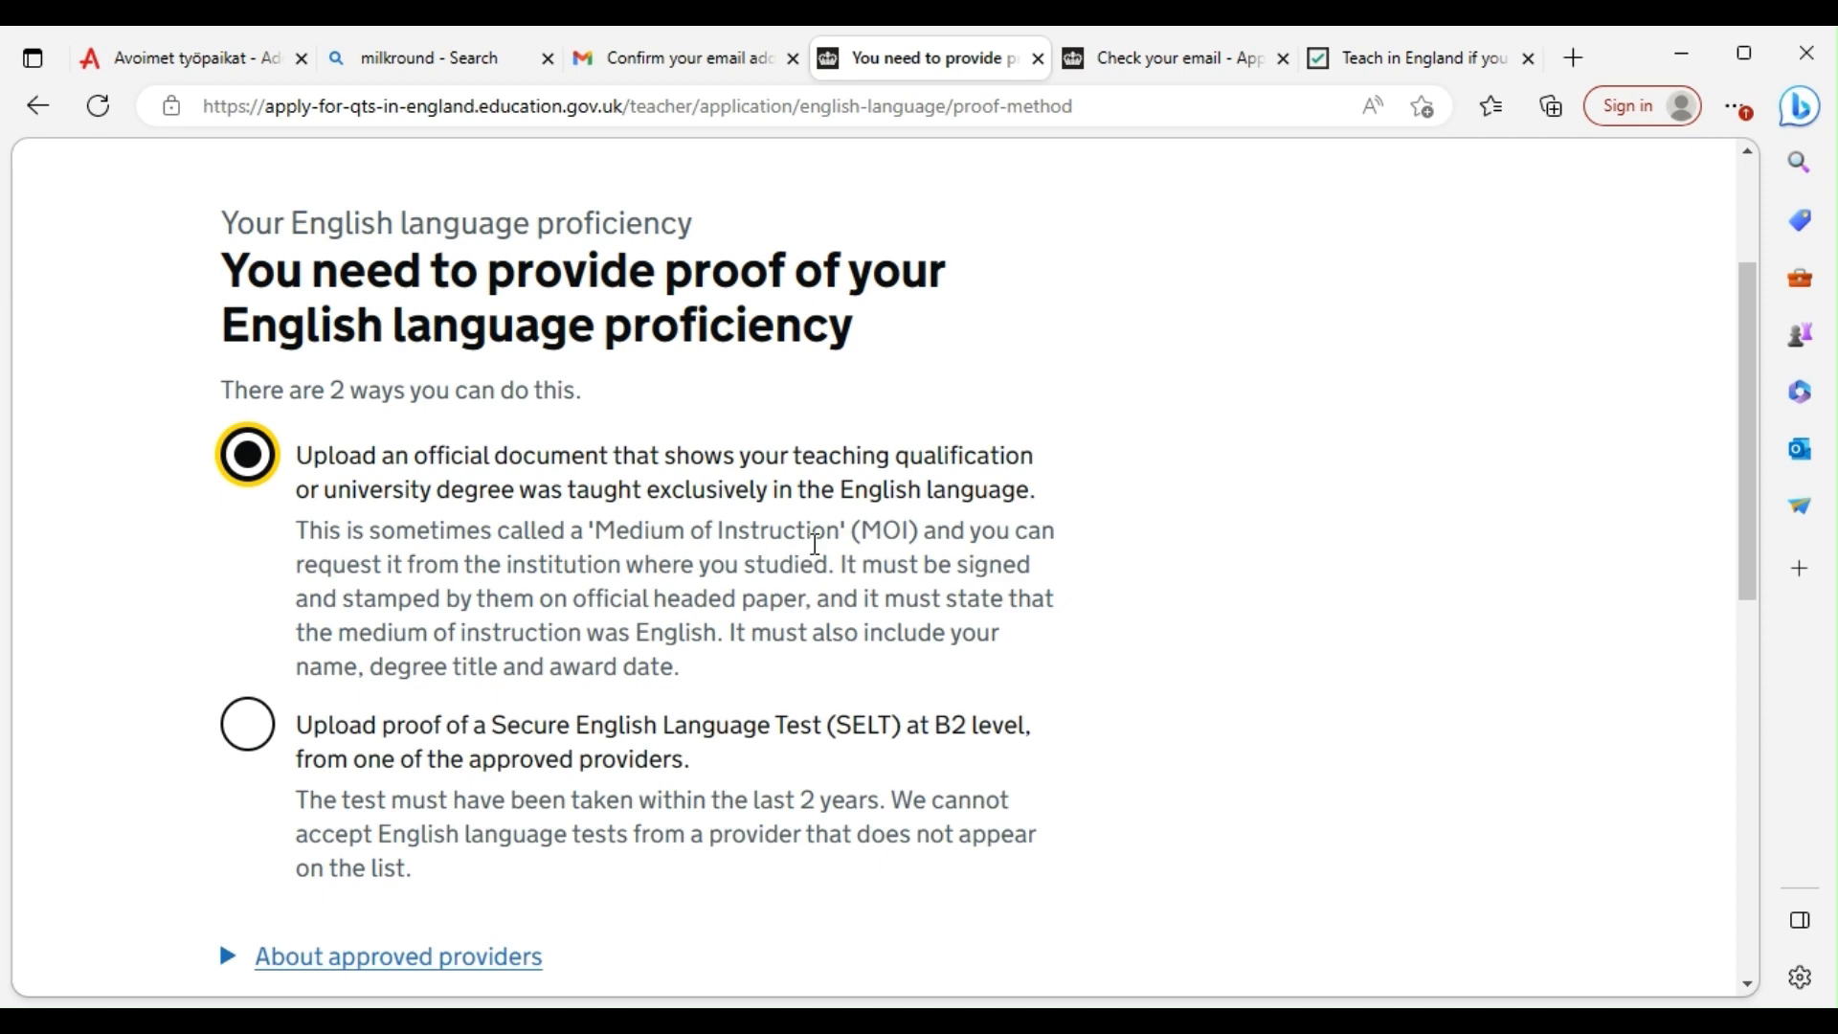
scroll(875, 538, down, 3)
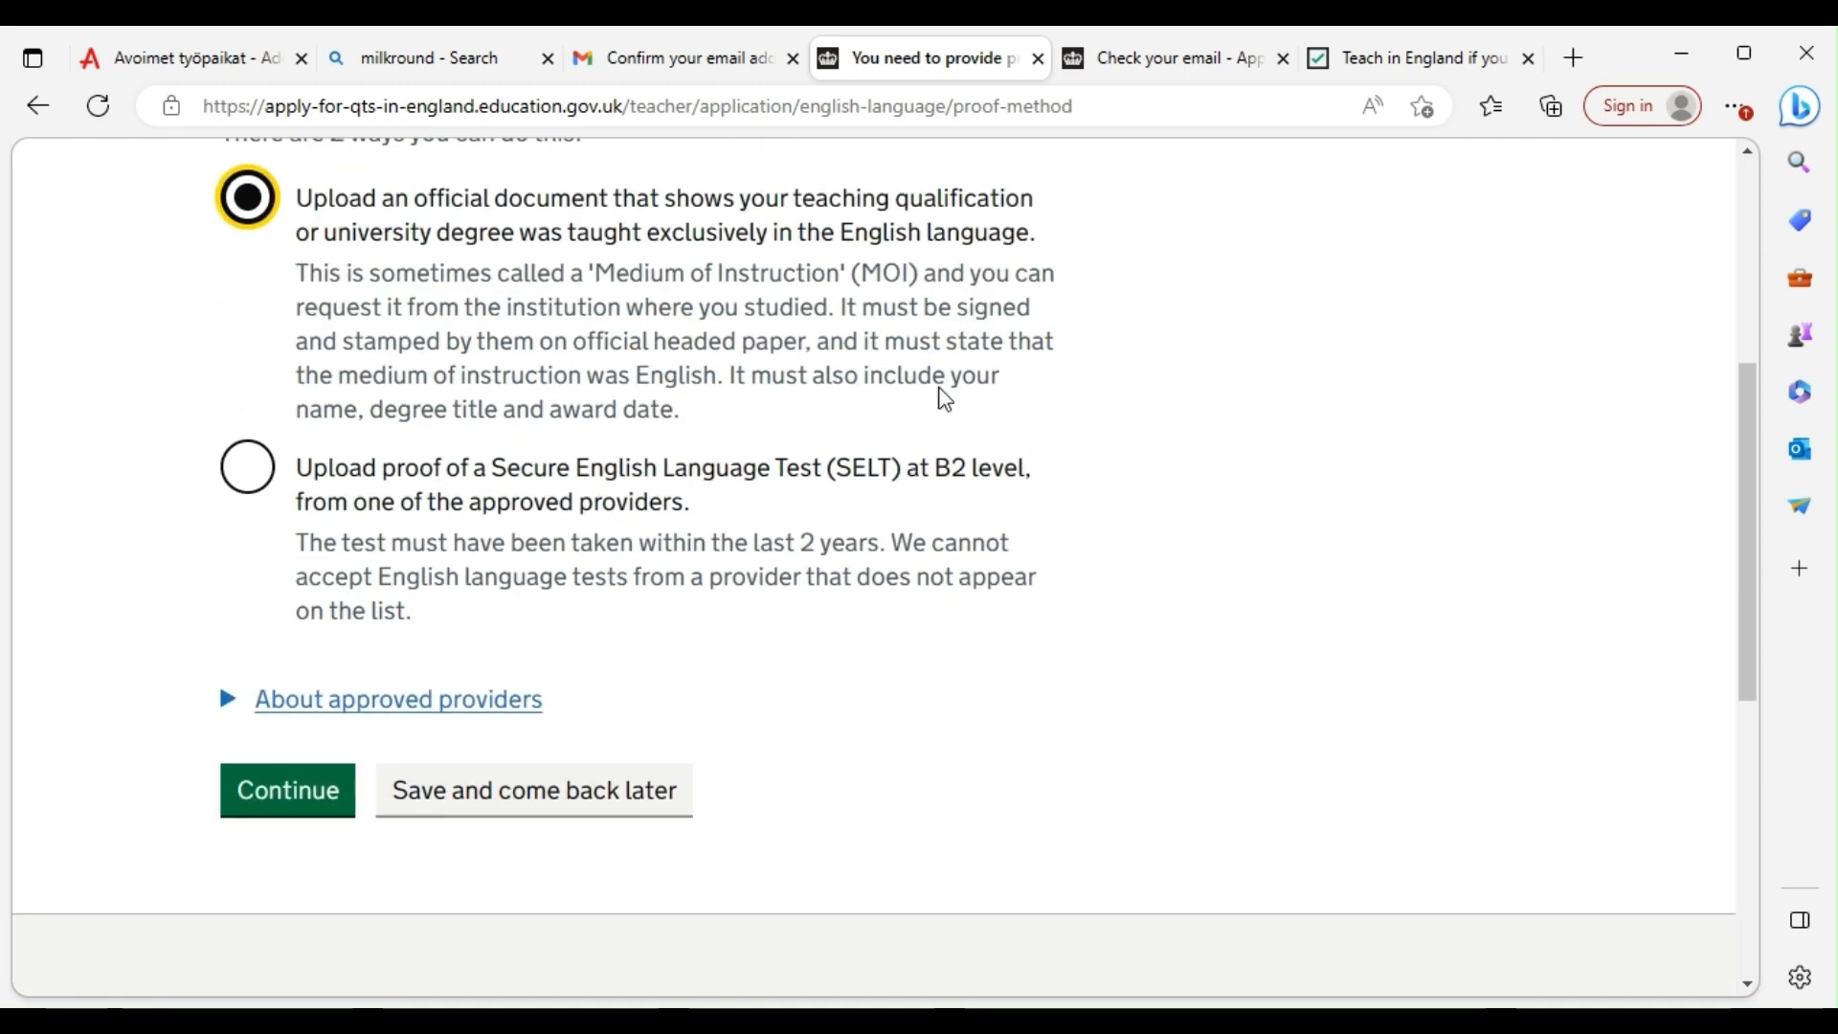
click(283, 801)
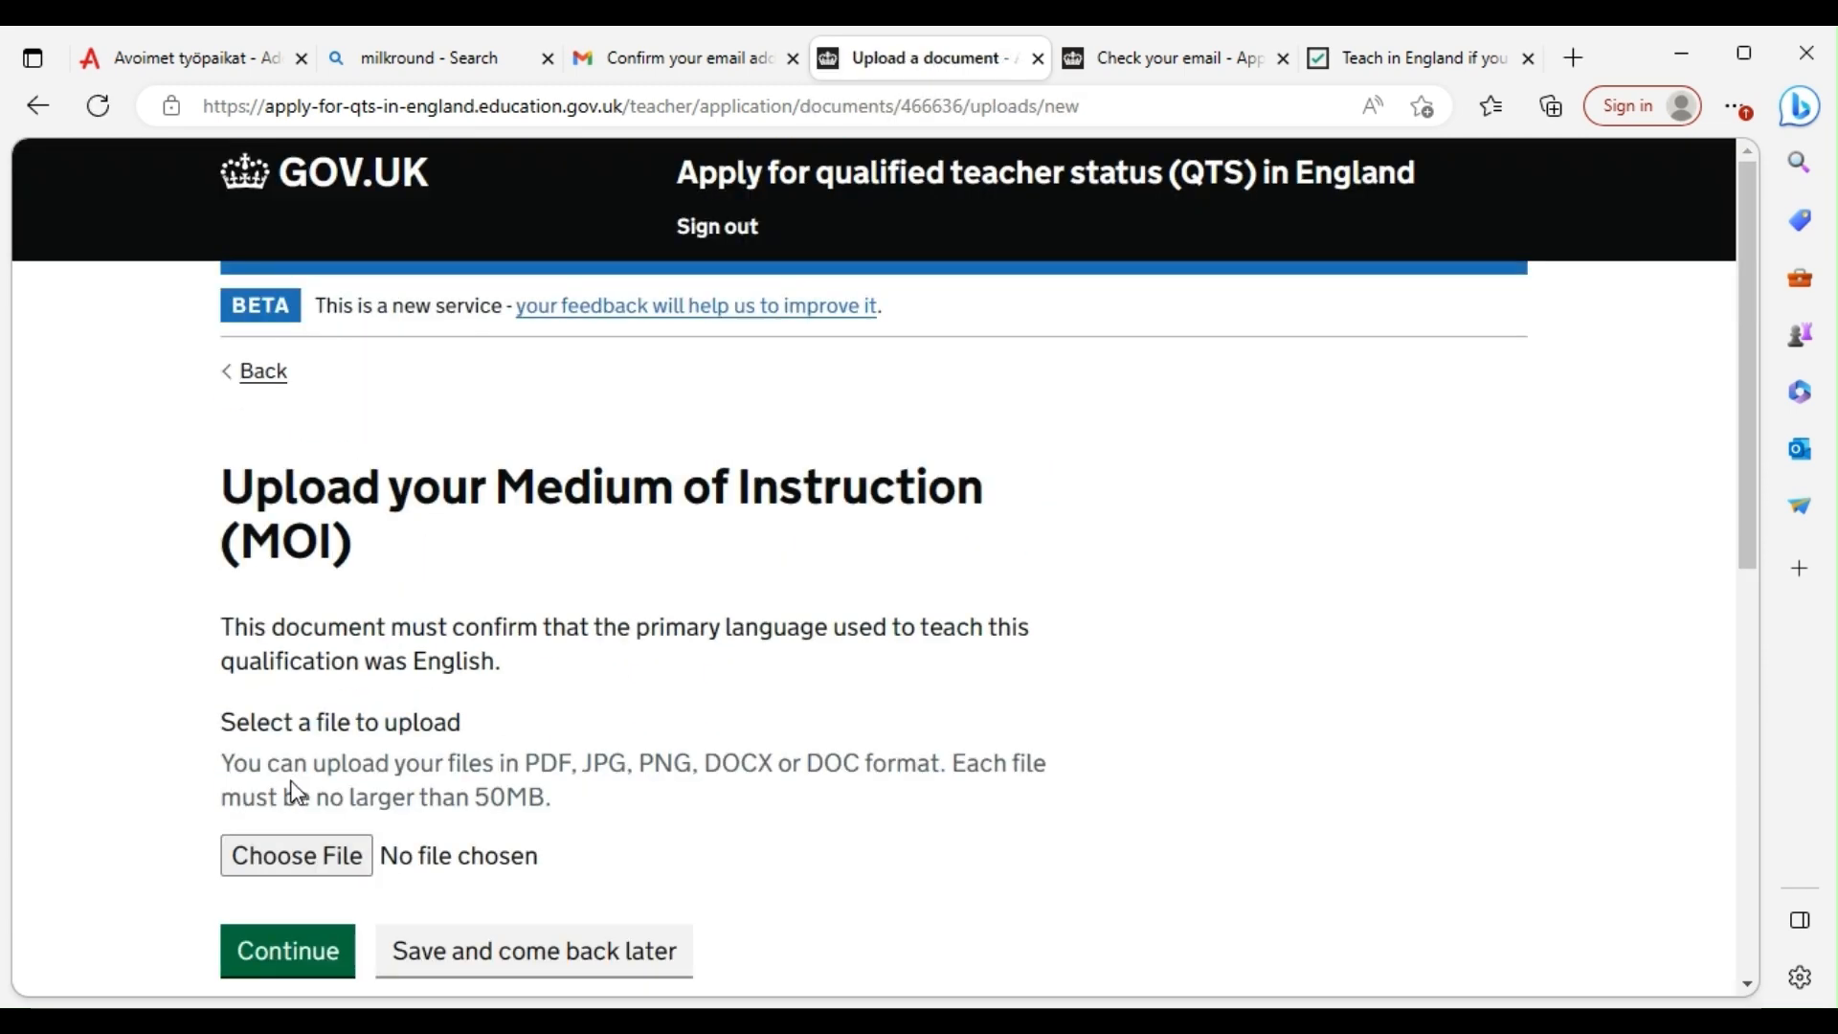
Upload Name confirmation.pdf as the Medium of Instruction document
click(307, 857)
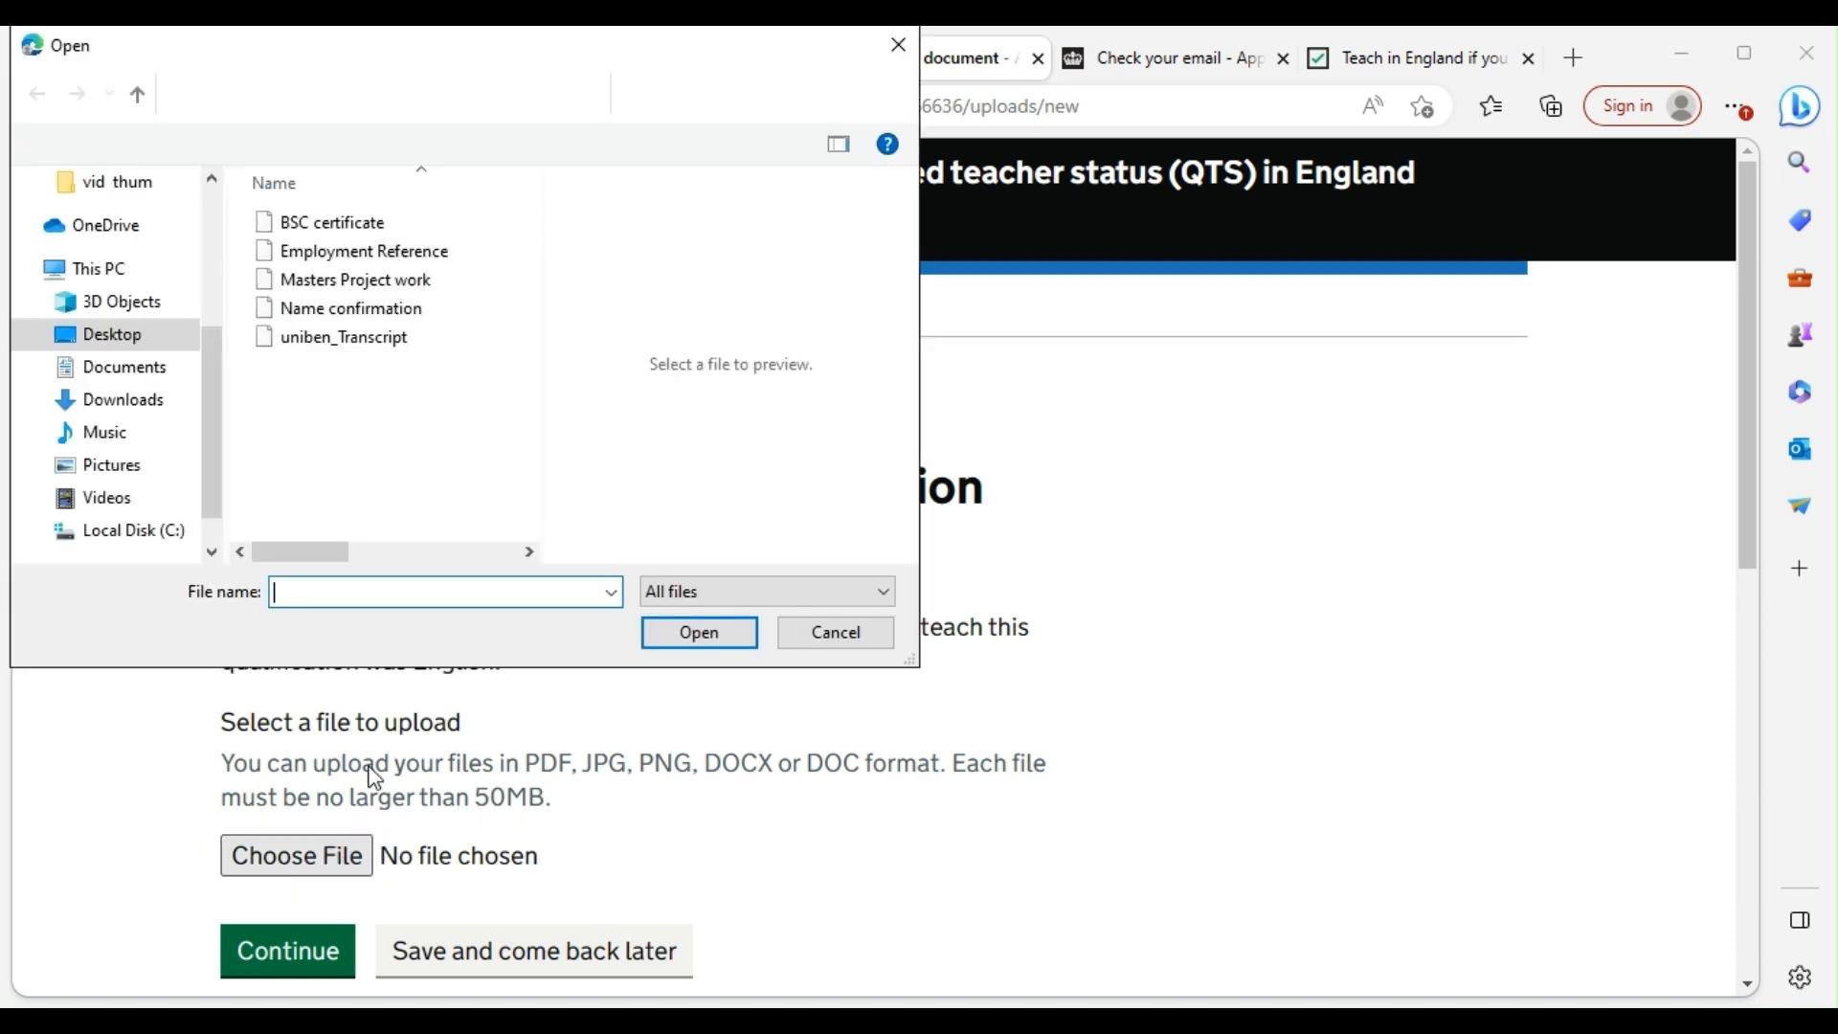
click(345, 307)
double_click(343, 307)
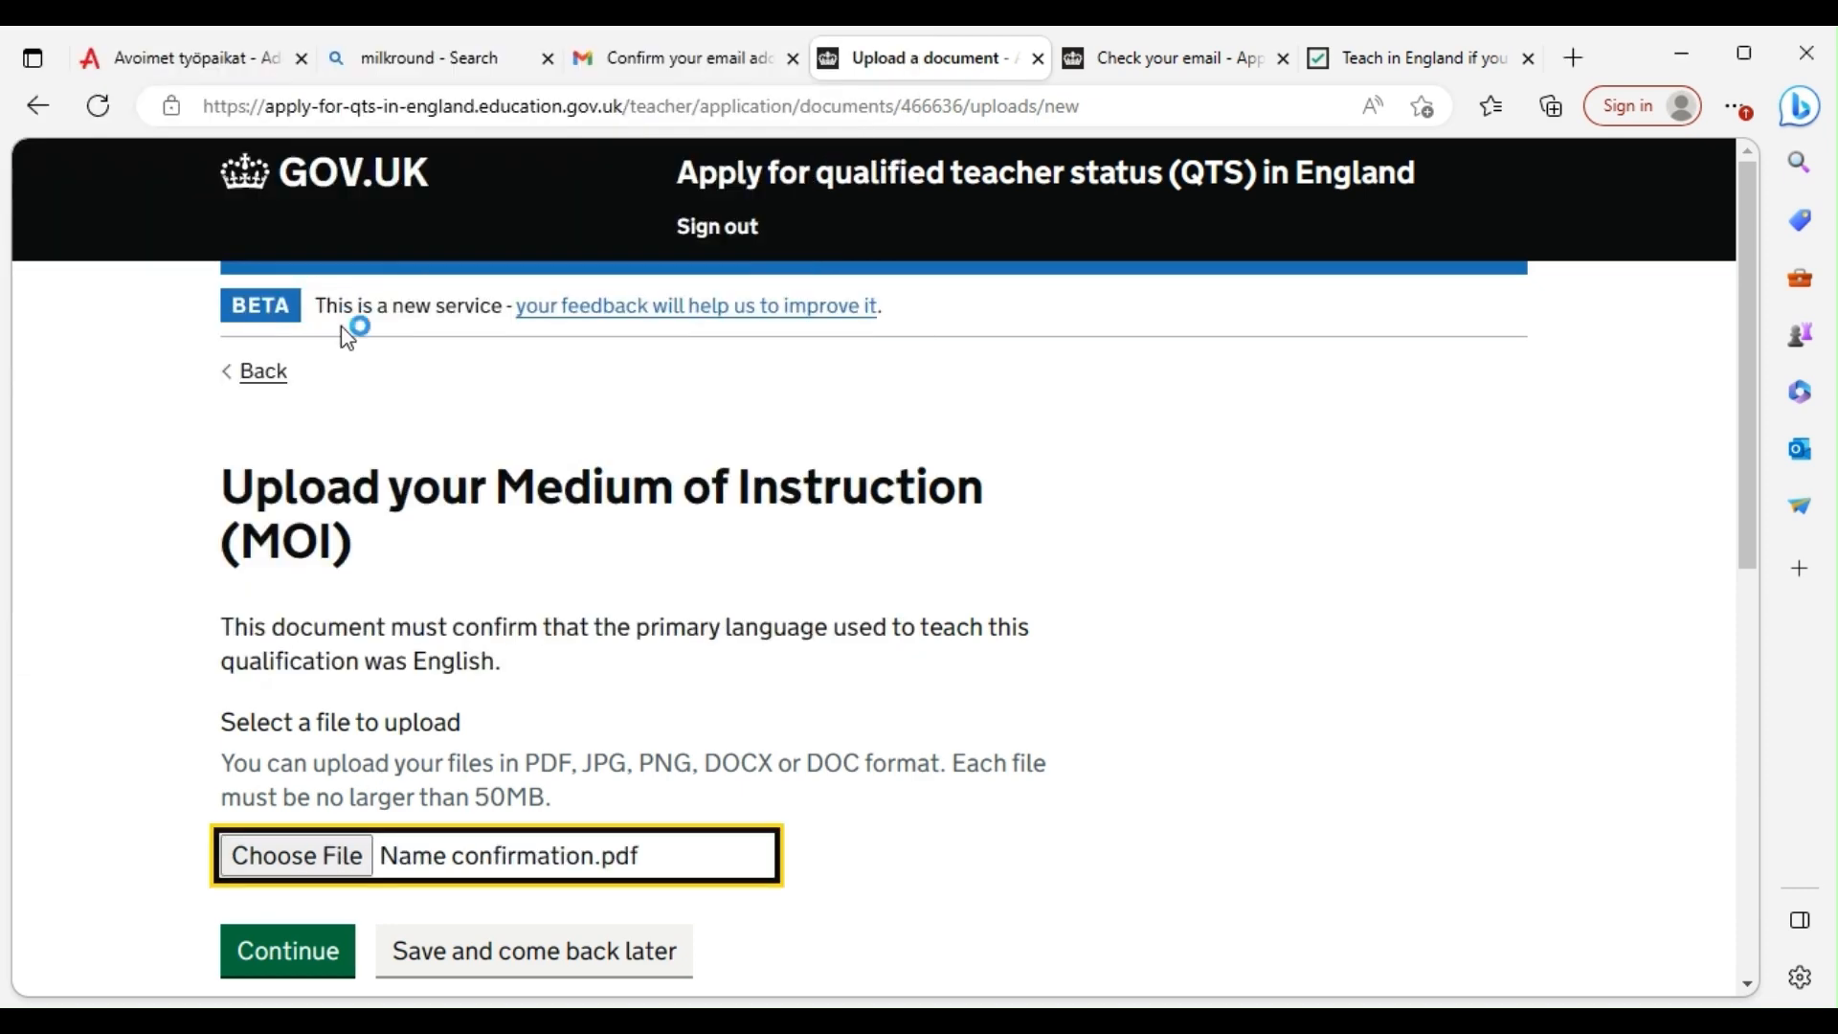
scroll(677, 669, down, 4)
click(315, 572)
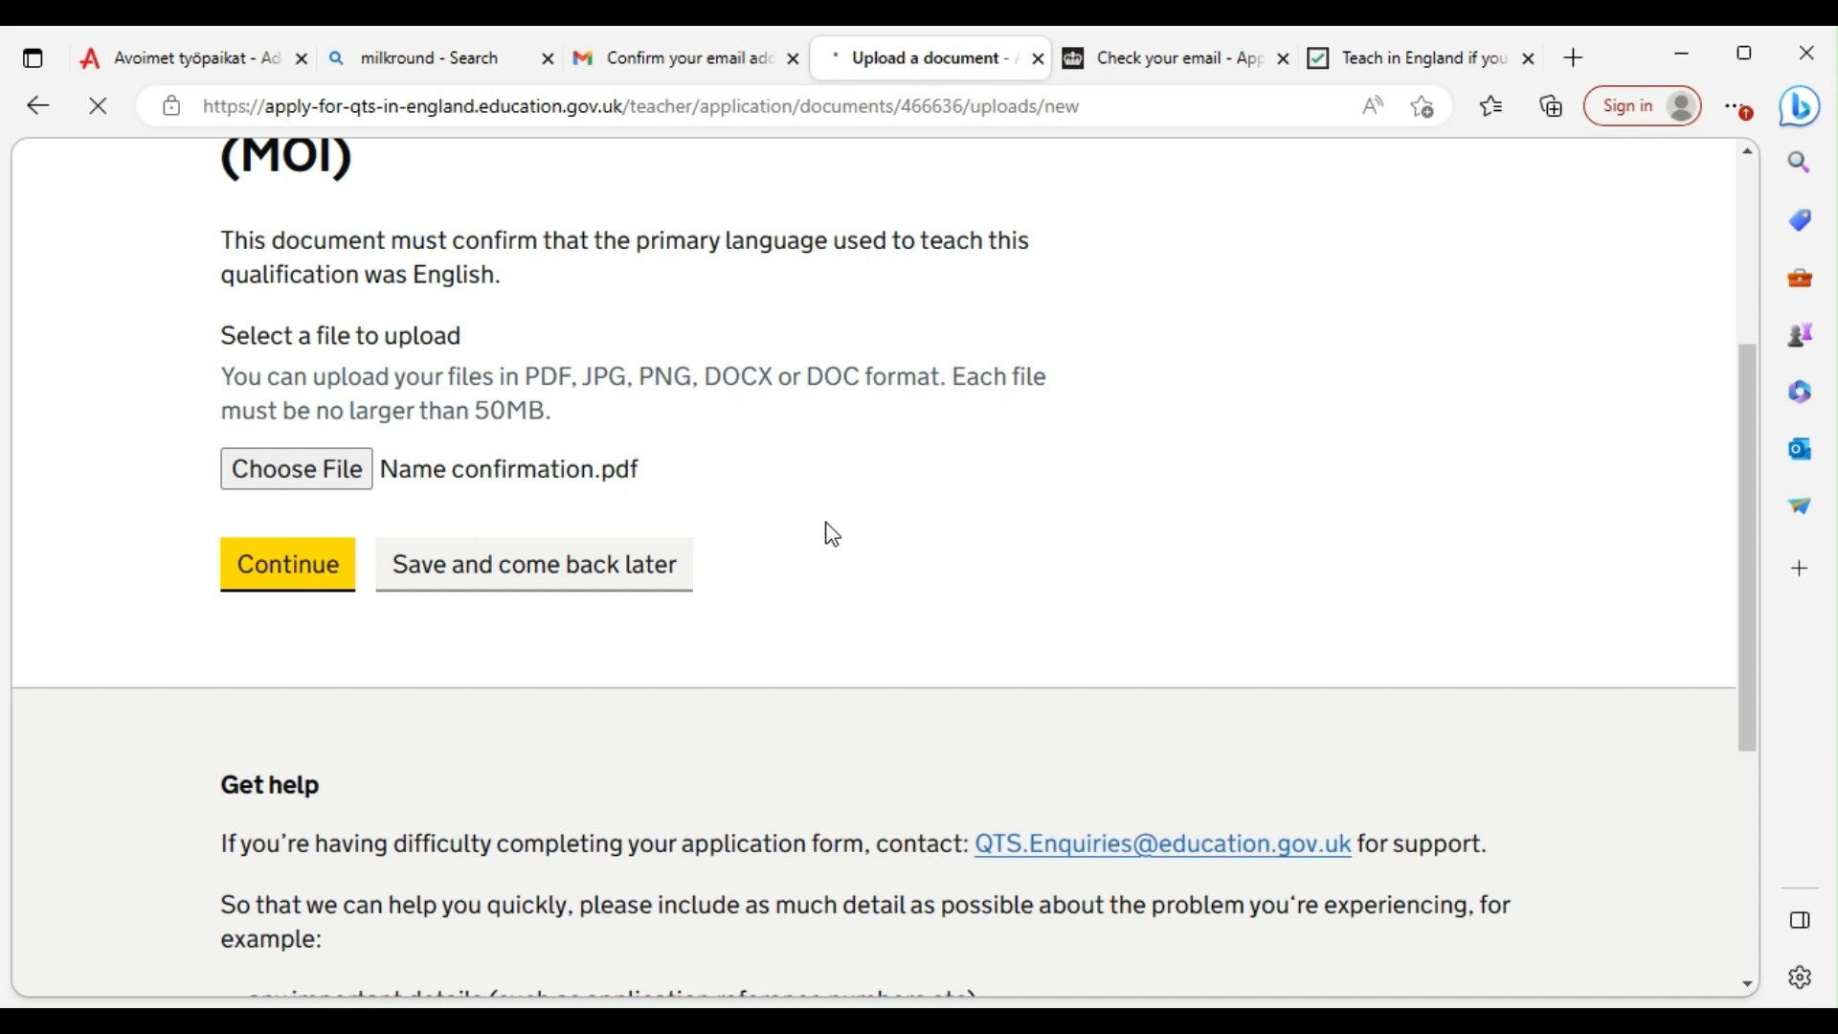
Answer No to uploading another page and confirm the English proficiency answers
scroll(824, 515, down, 4)
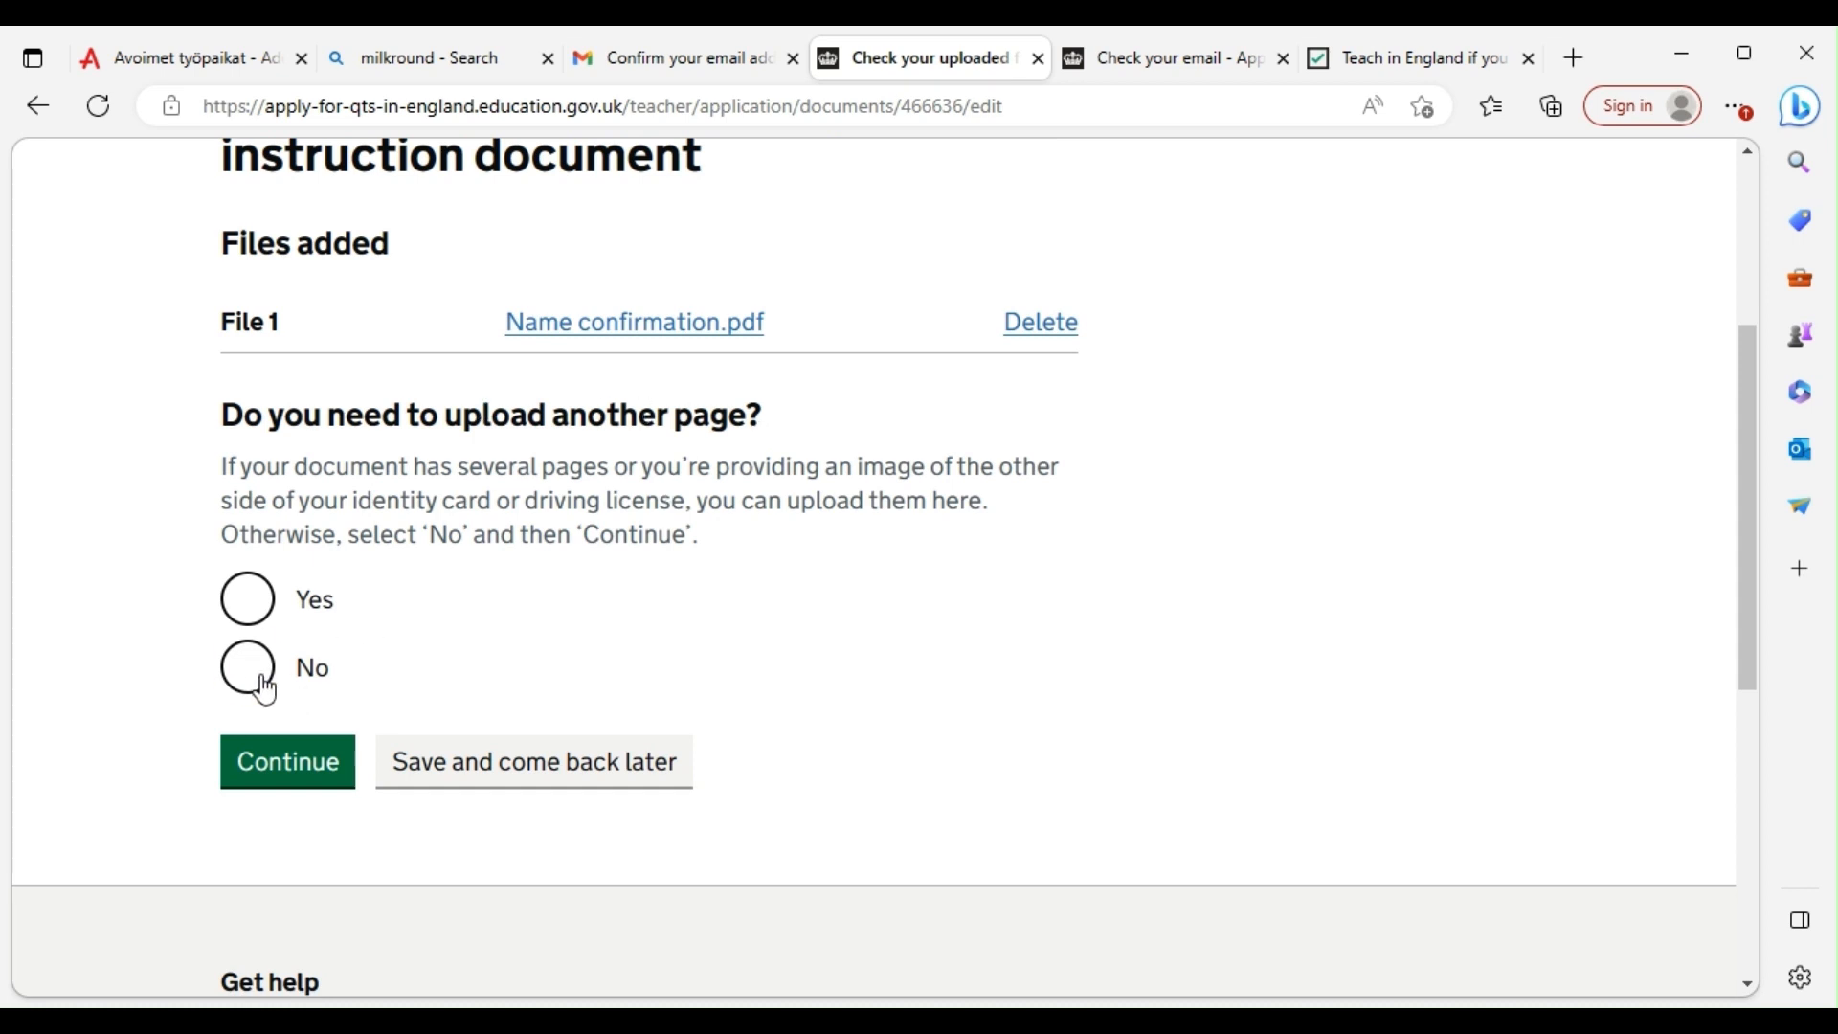
click(255, 675)
click(306, 761)
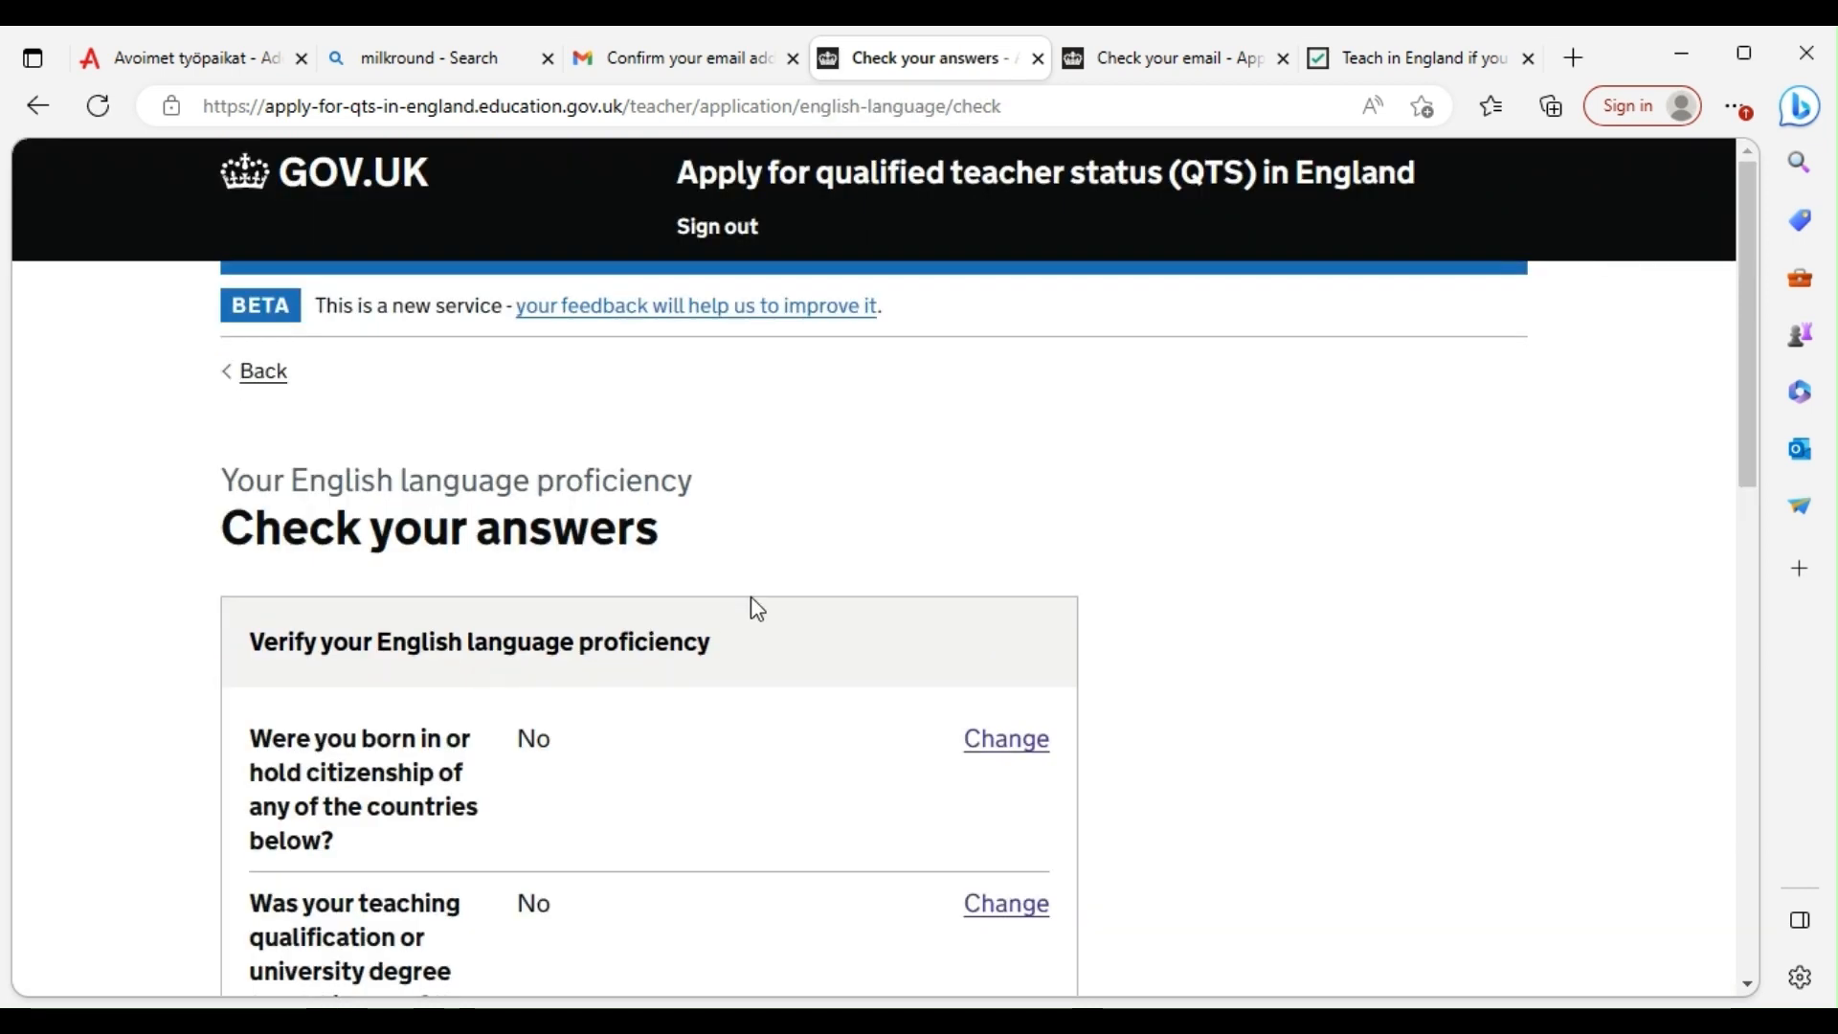
scroll(635, 657, down, 7)
click(287, 635)
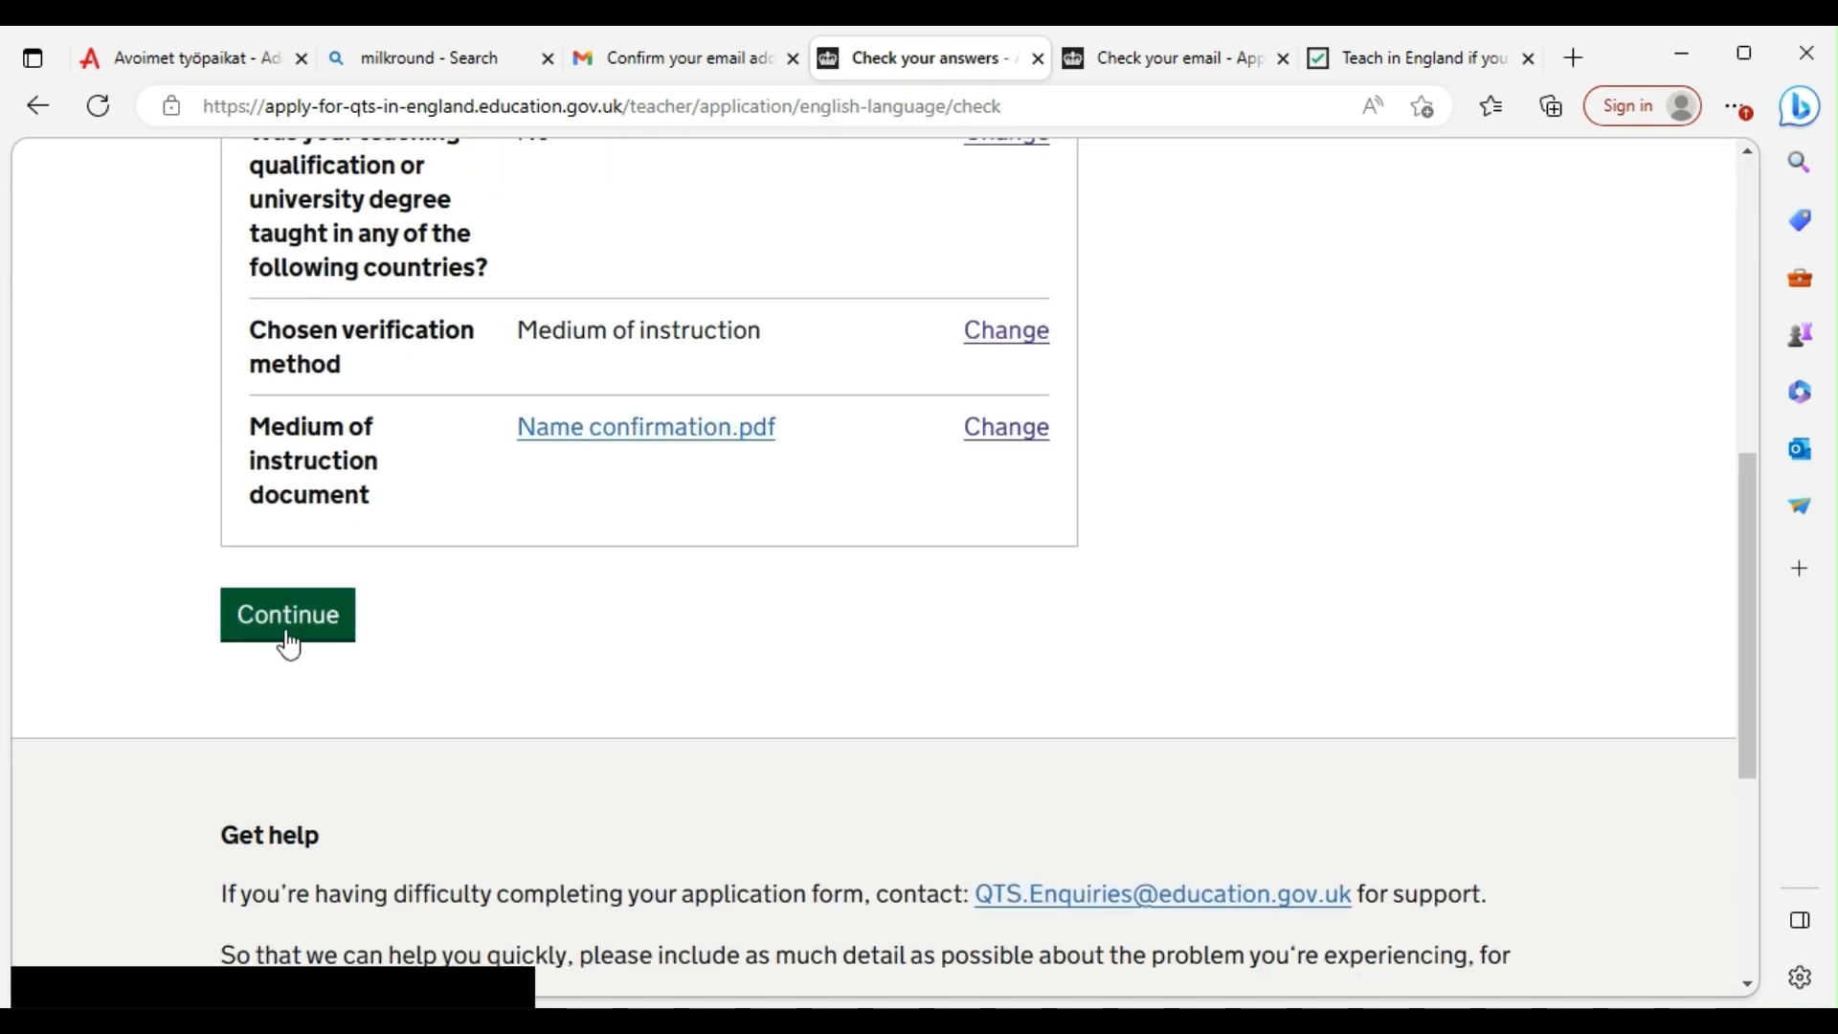
Open the Add your work history task from the task list
scroll(594, 517, down, 2)
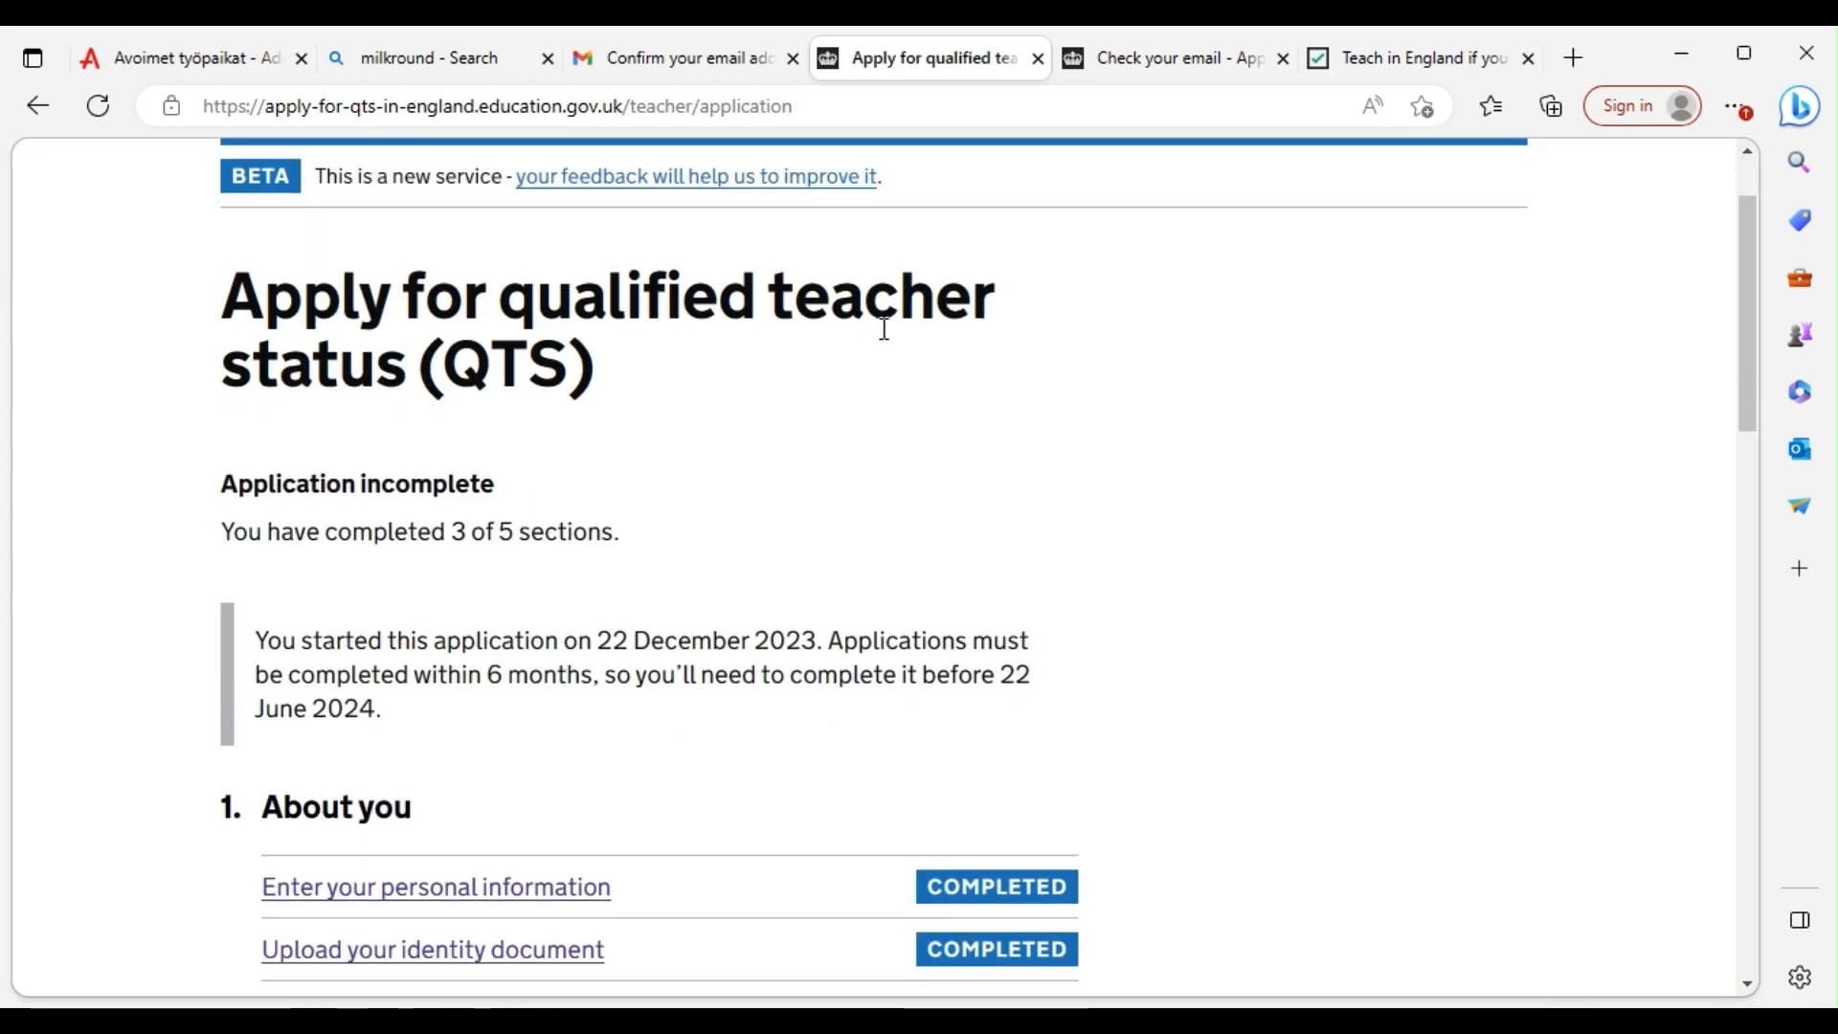
scroll(796, 431, down, 10)
scroll(807, 533, down, 2)
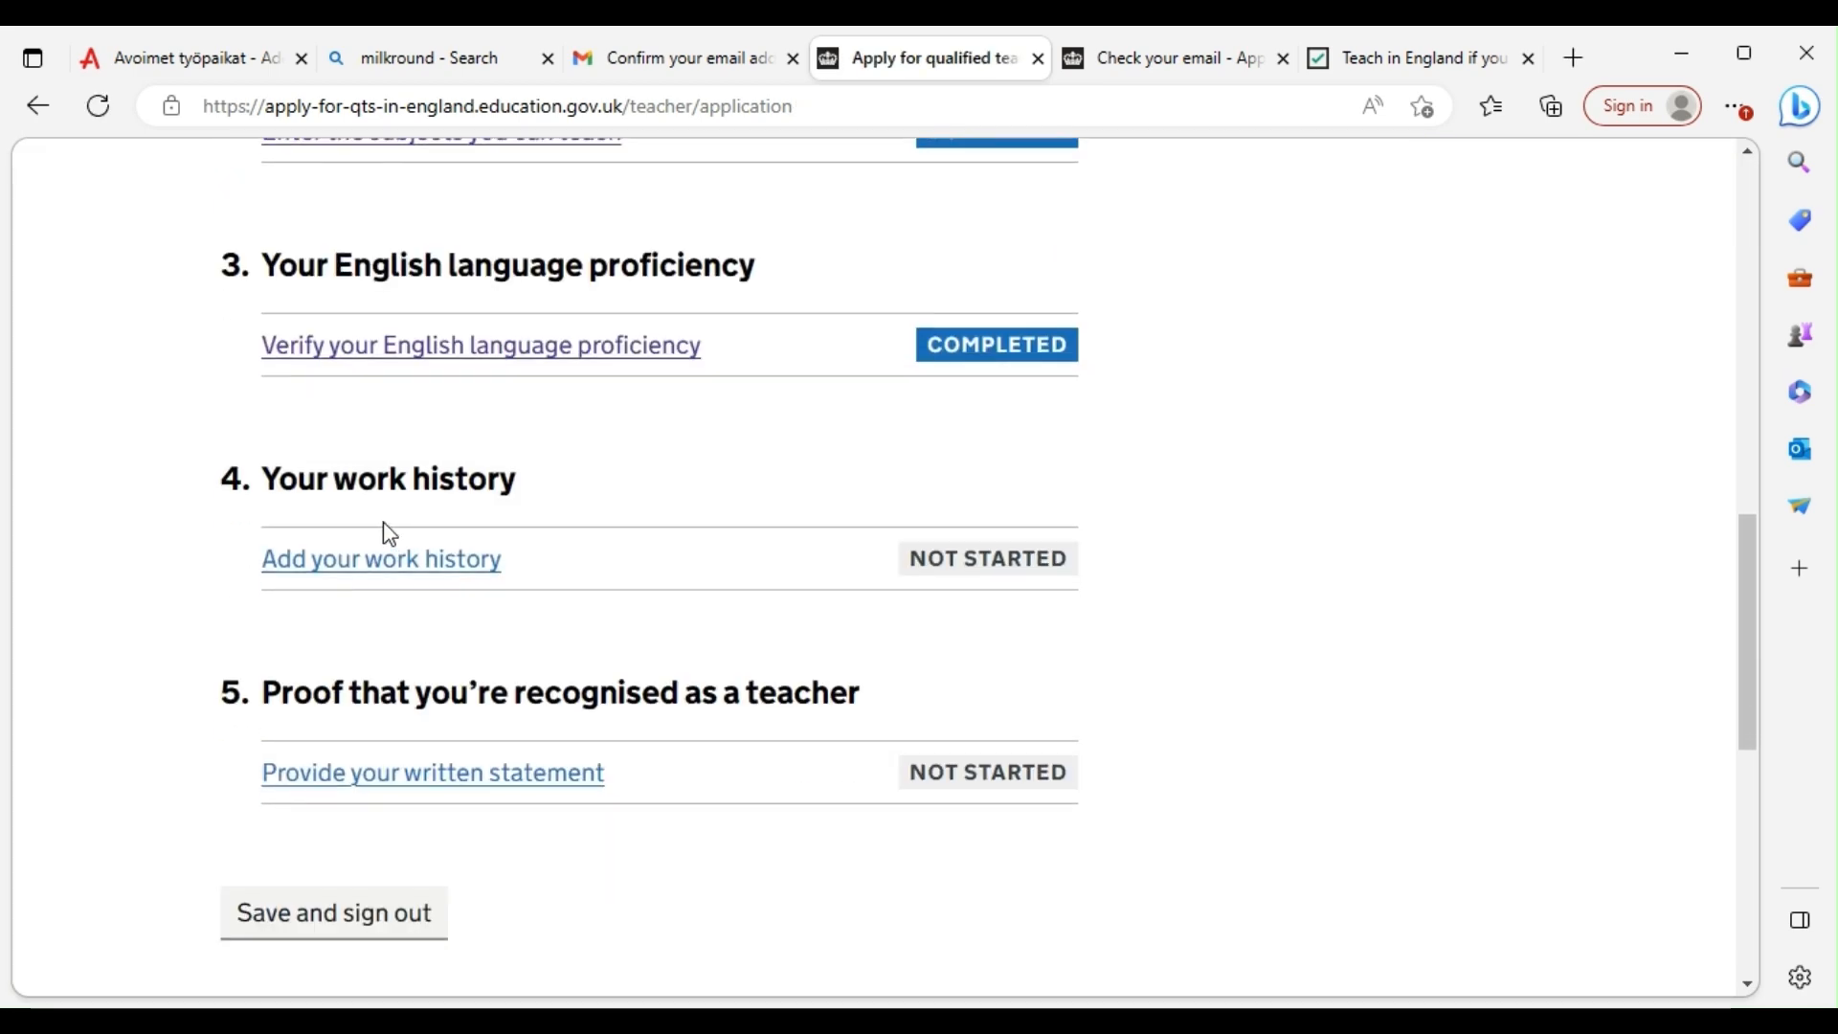
scroll(474, 591, down, 2)
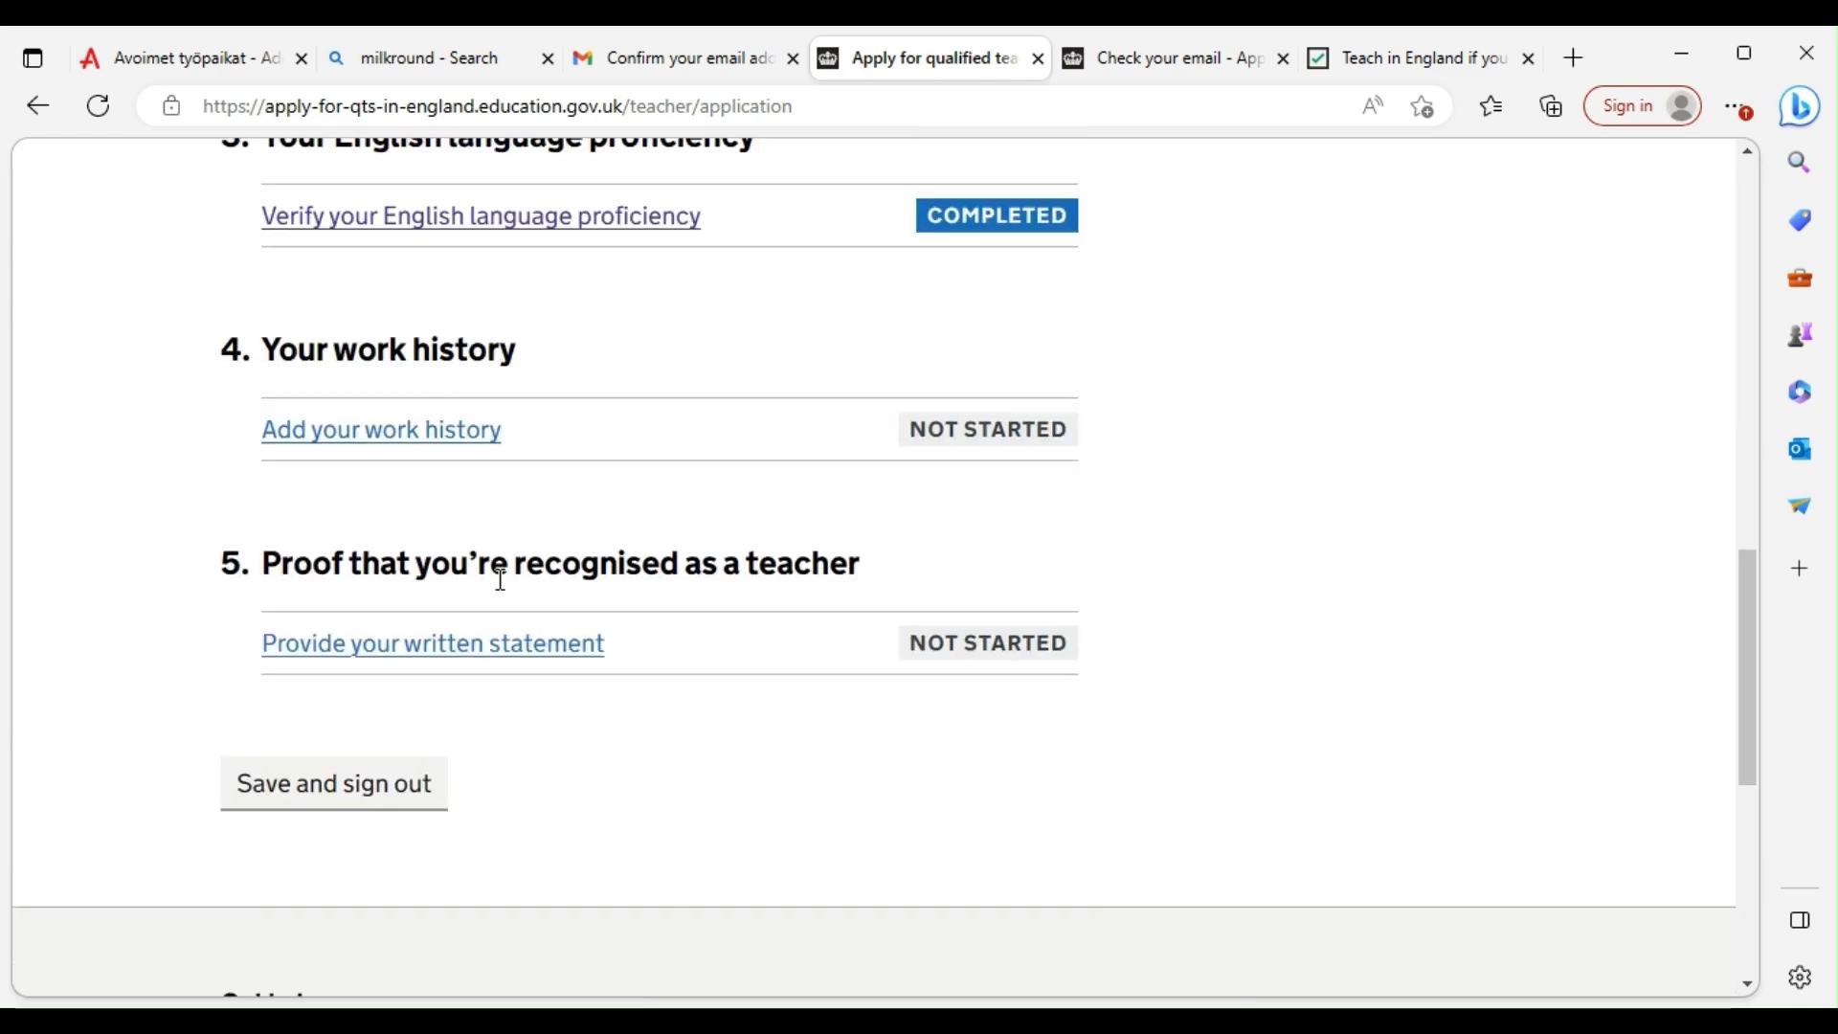
click(400, 433)
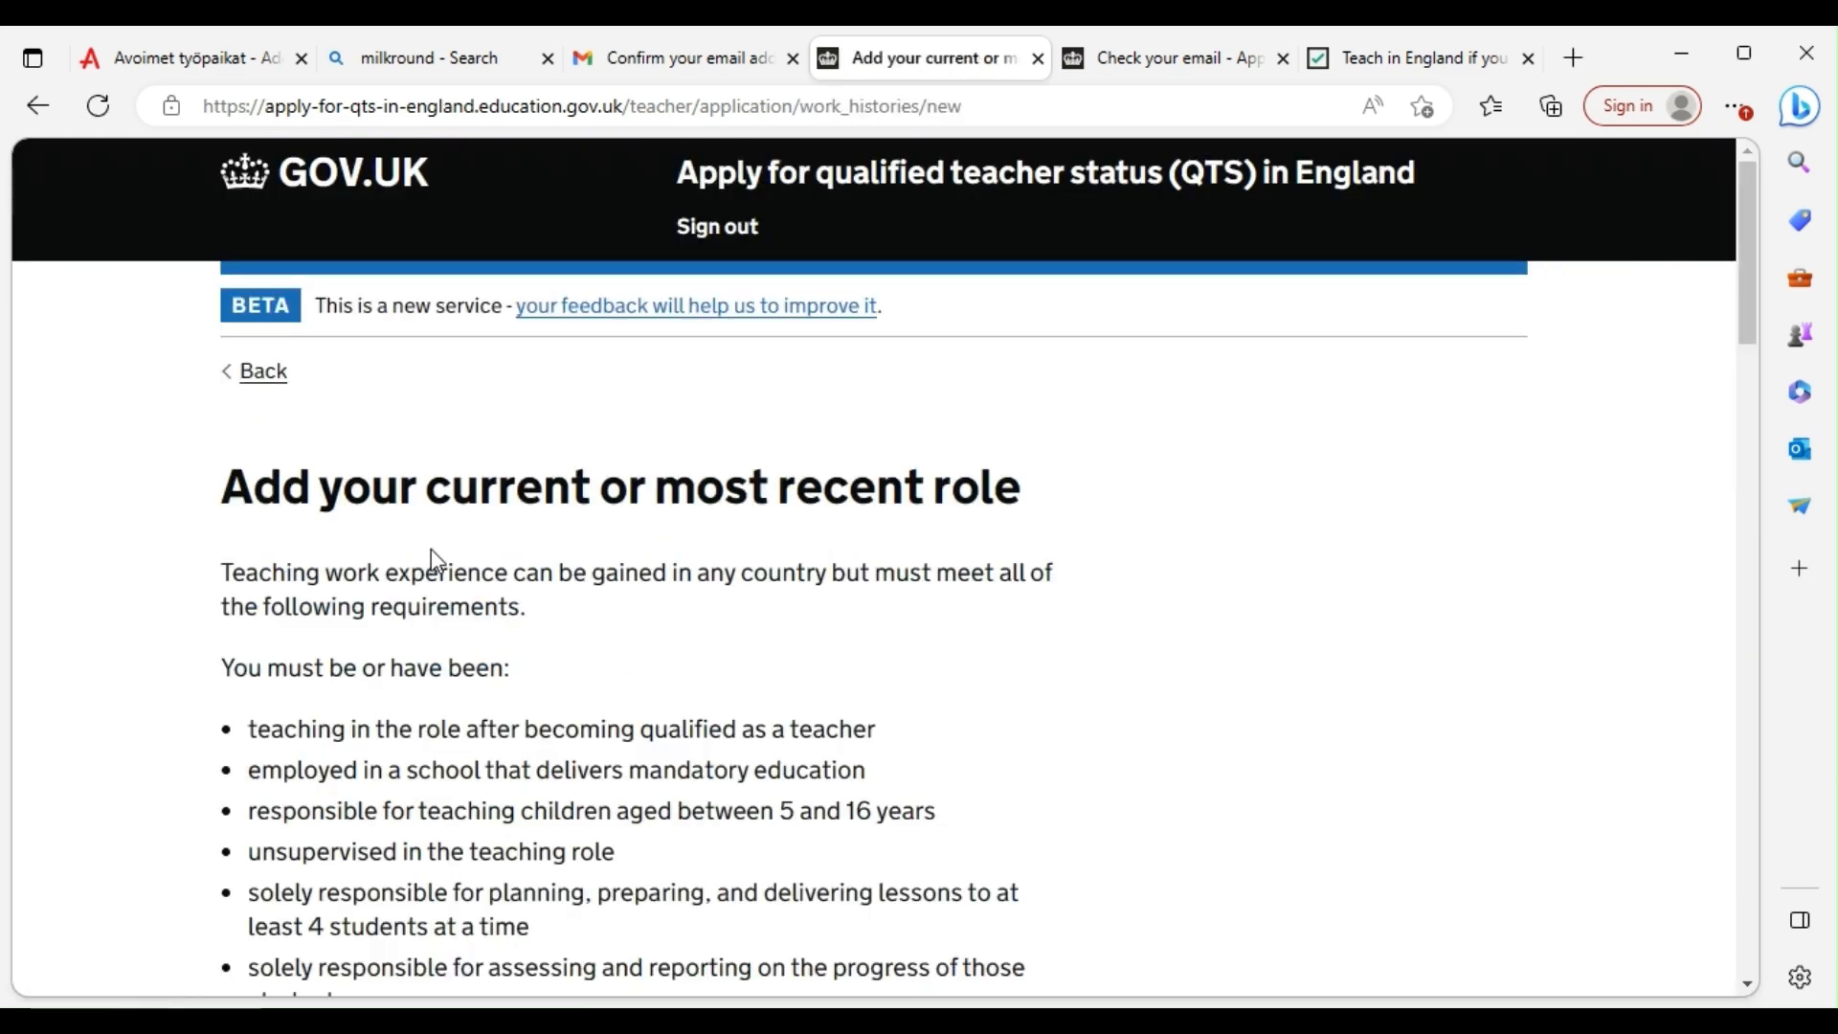
Confirm the role meets the requirements and enter school name 'oba ewuare grammer school'
scroll(431, 553, down, 4)
scroll(323, 584, up, 3)
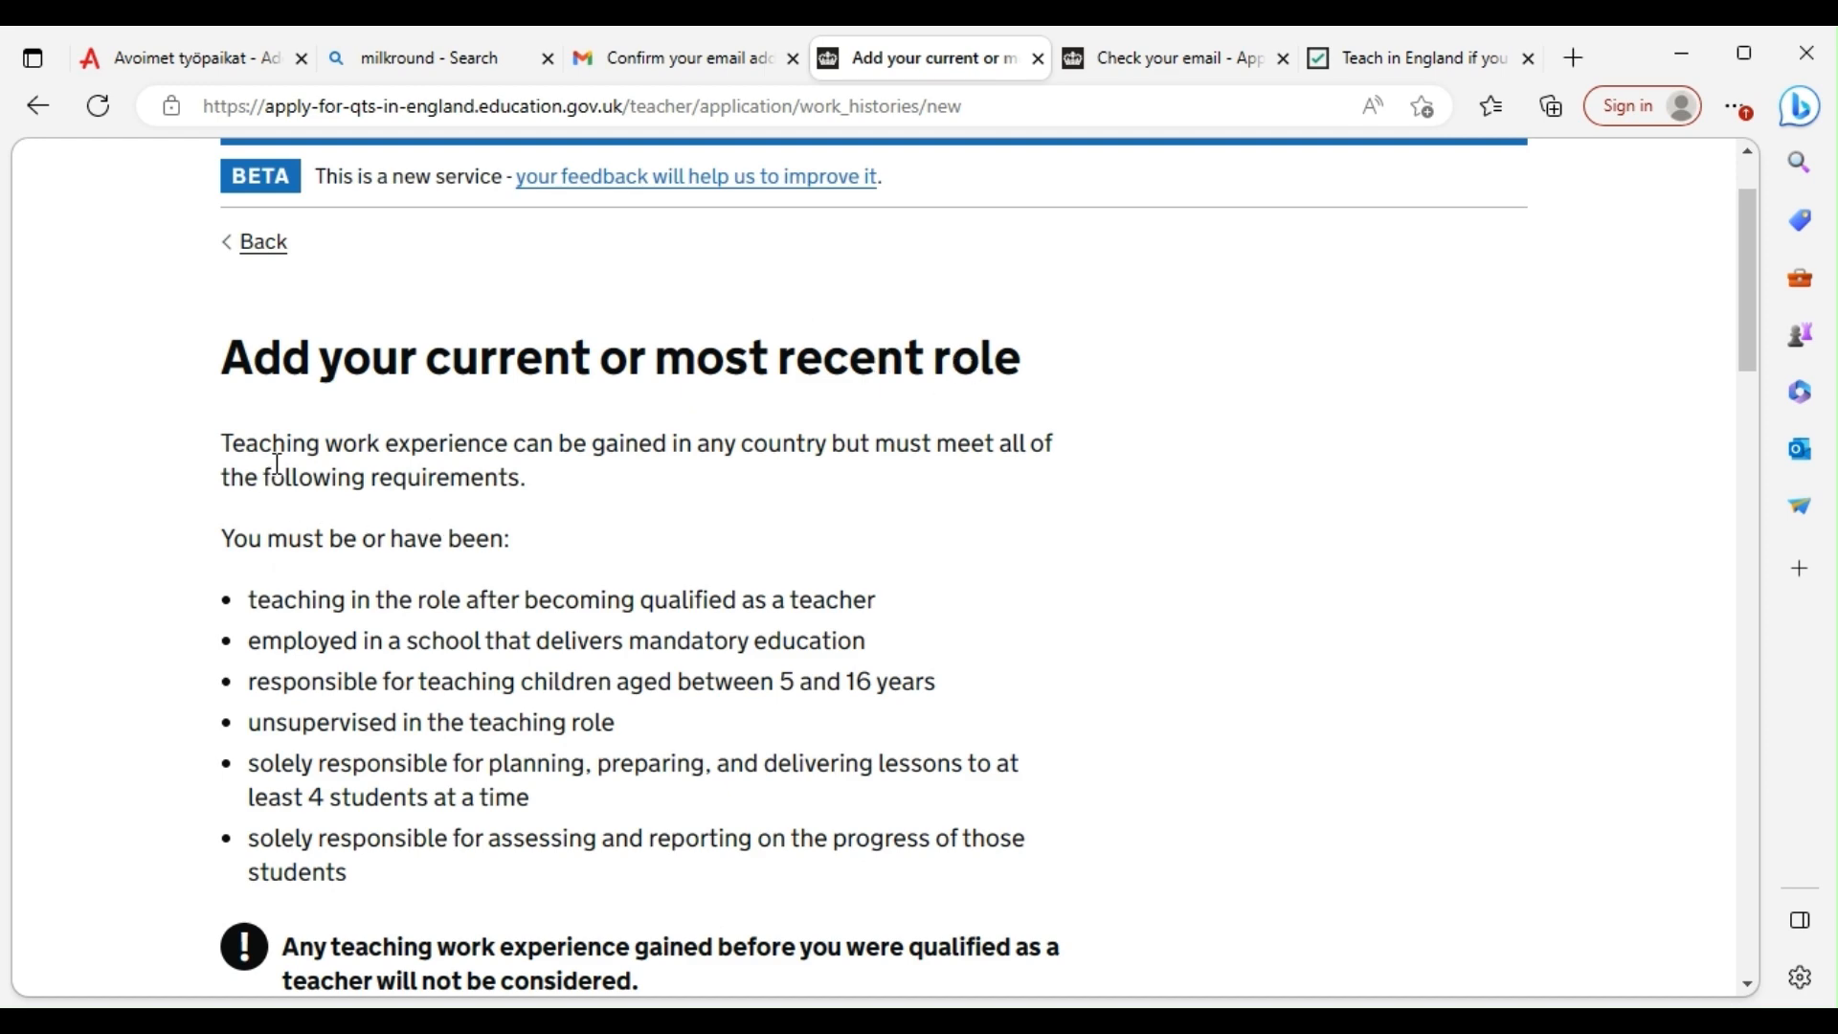
scroll(869, 459, down, 1)
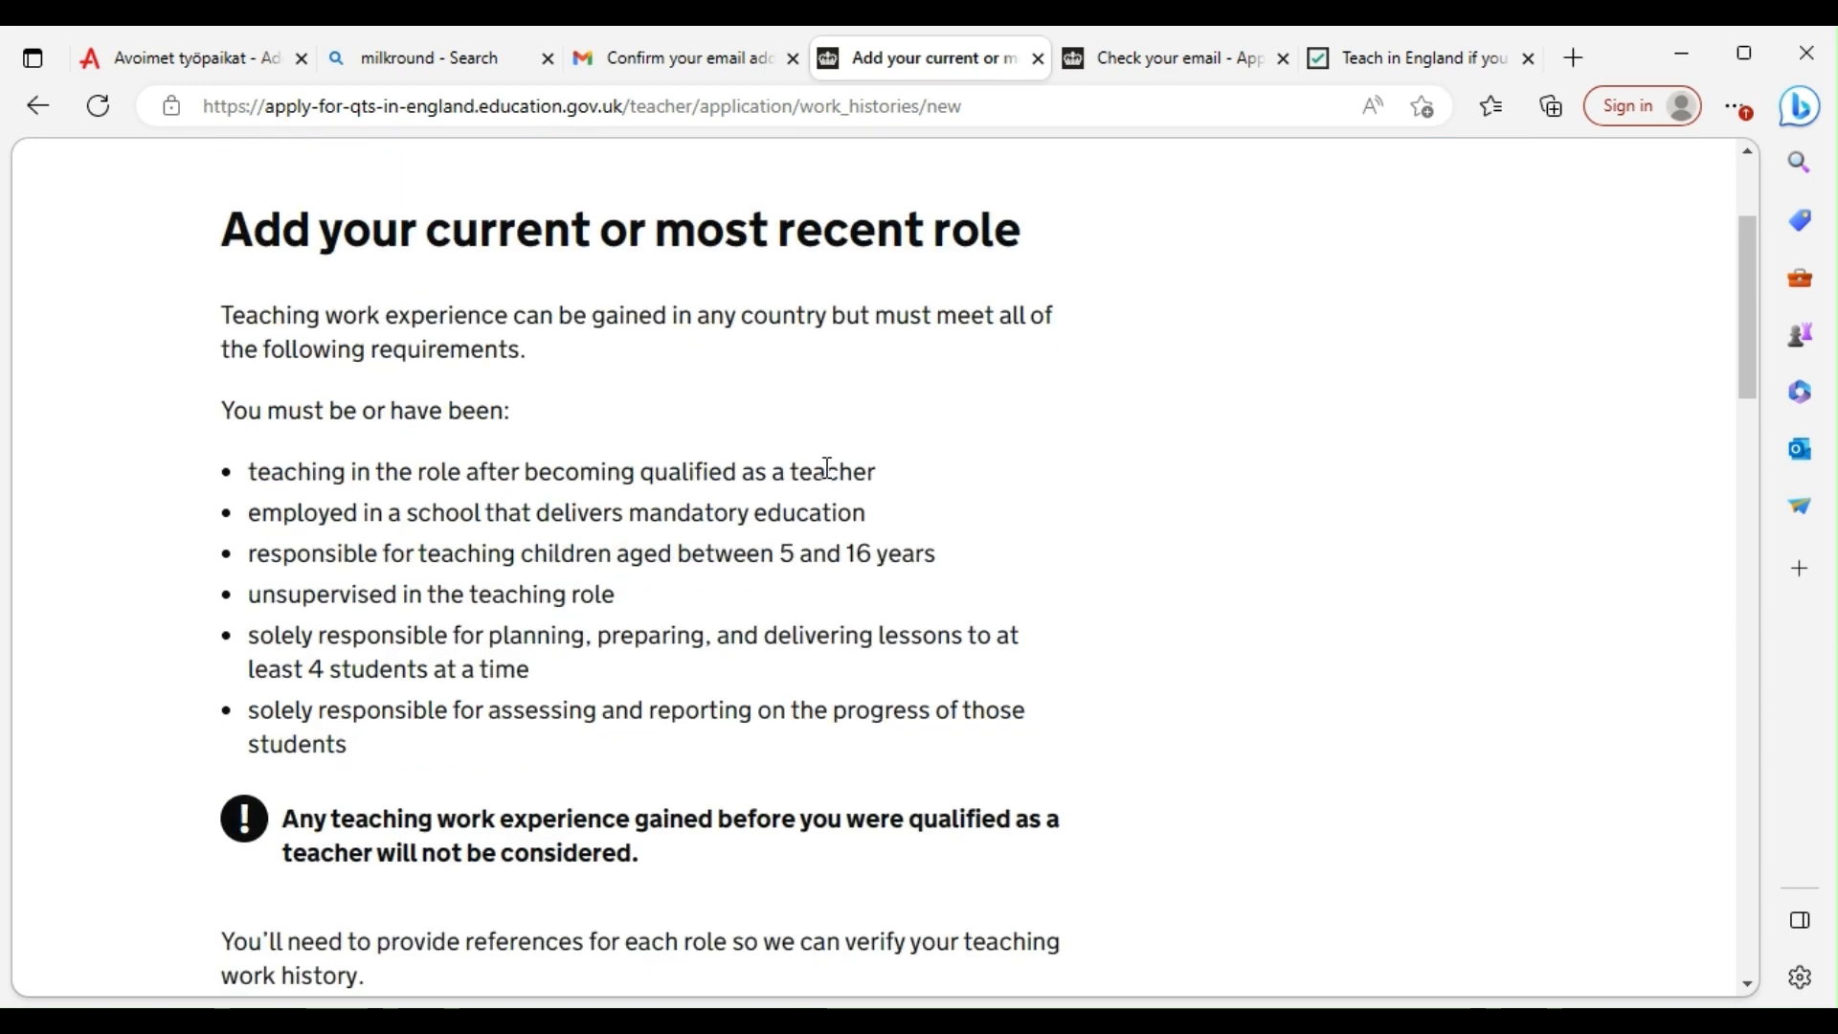
scroll(480, 472, down, 3)
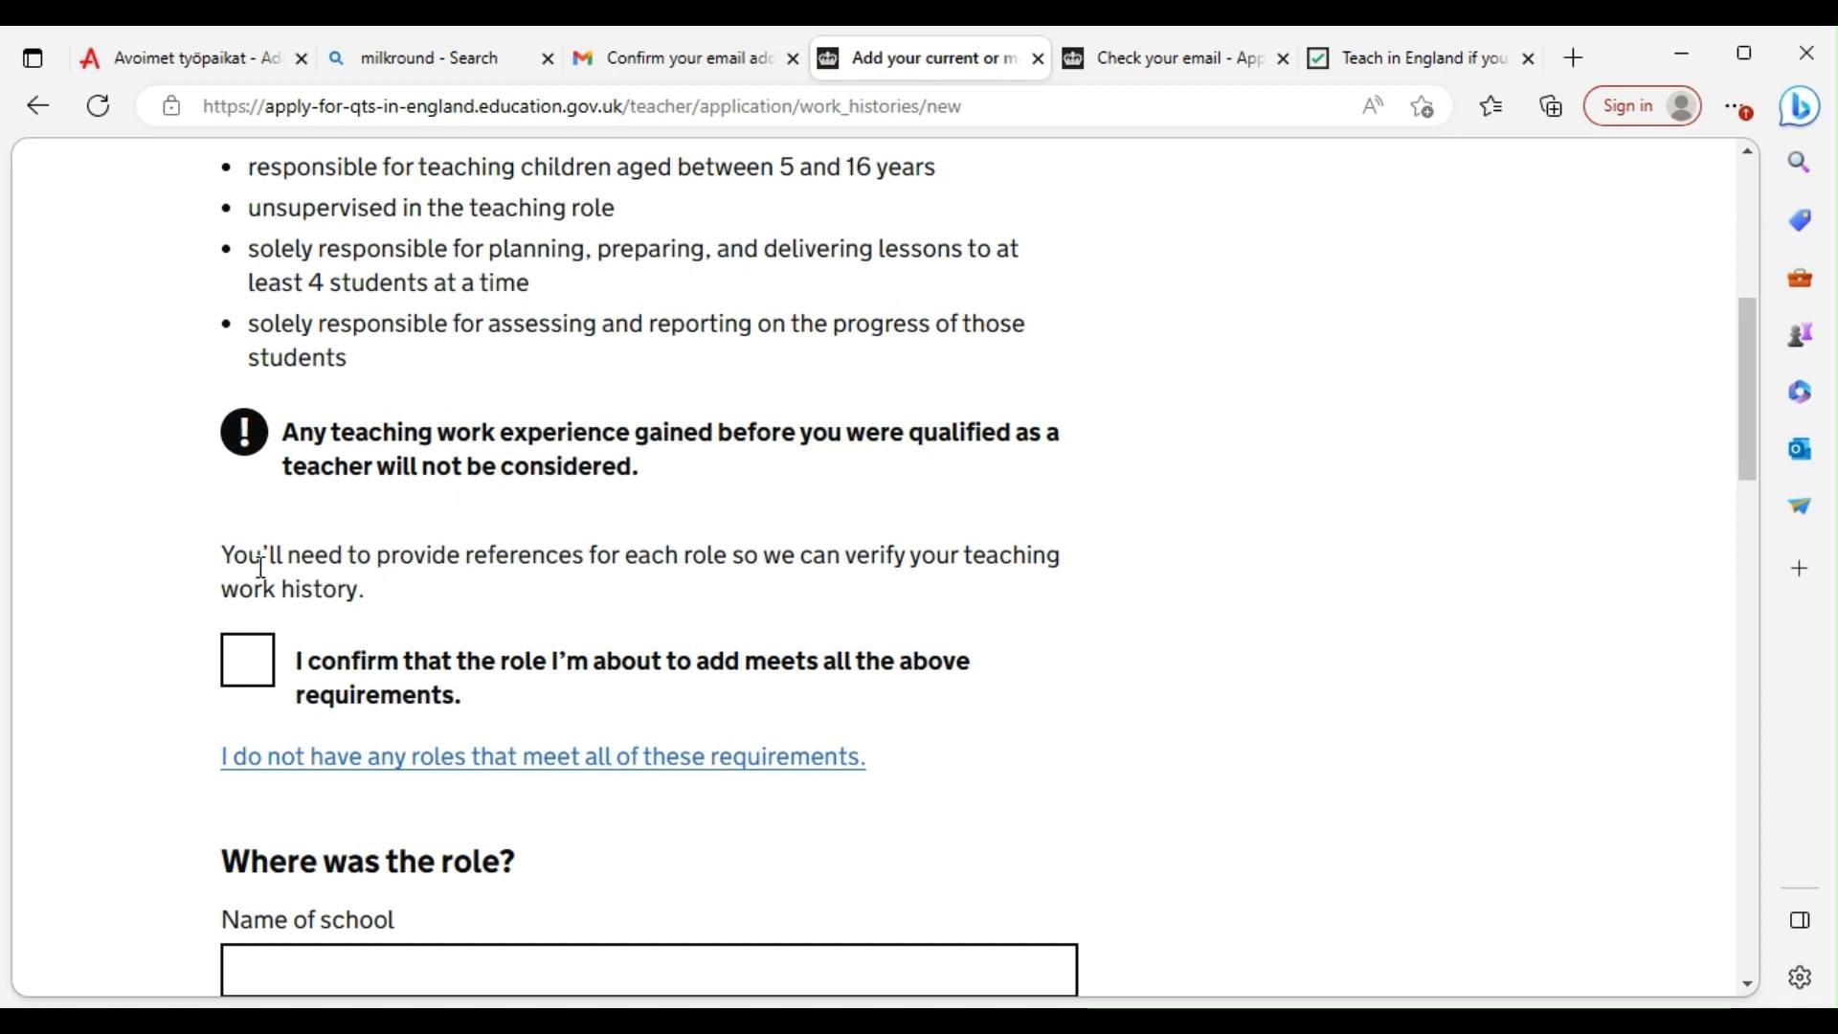
click(241, 664)
scroll(361, 640, down, 3)
click(341, 586)
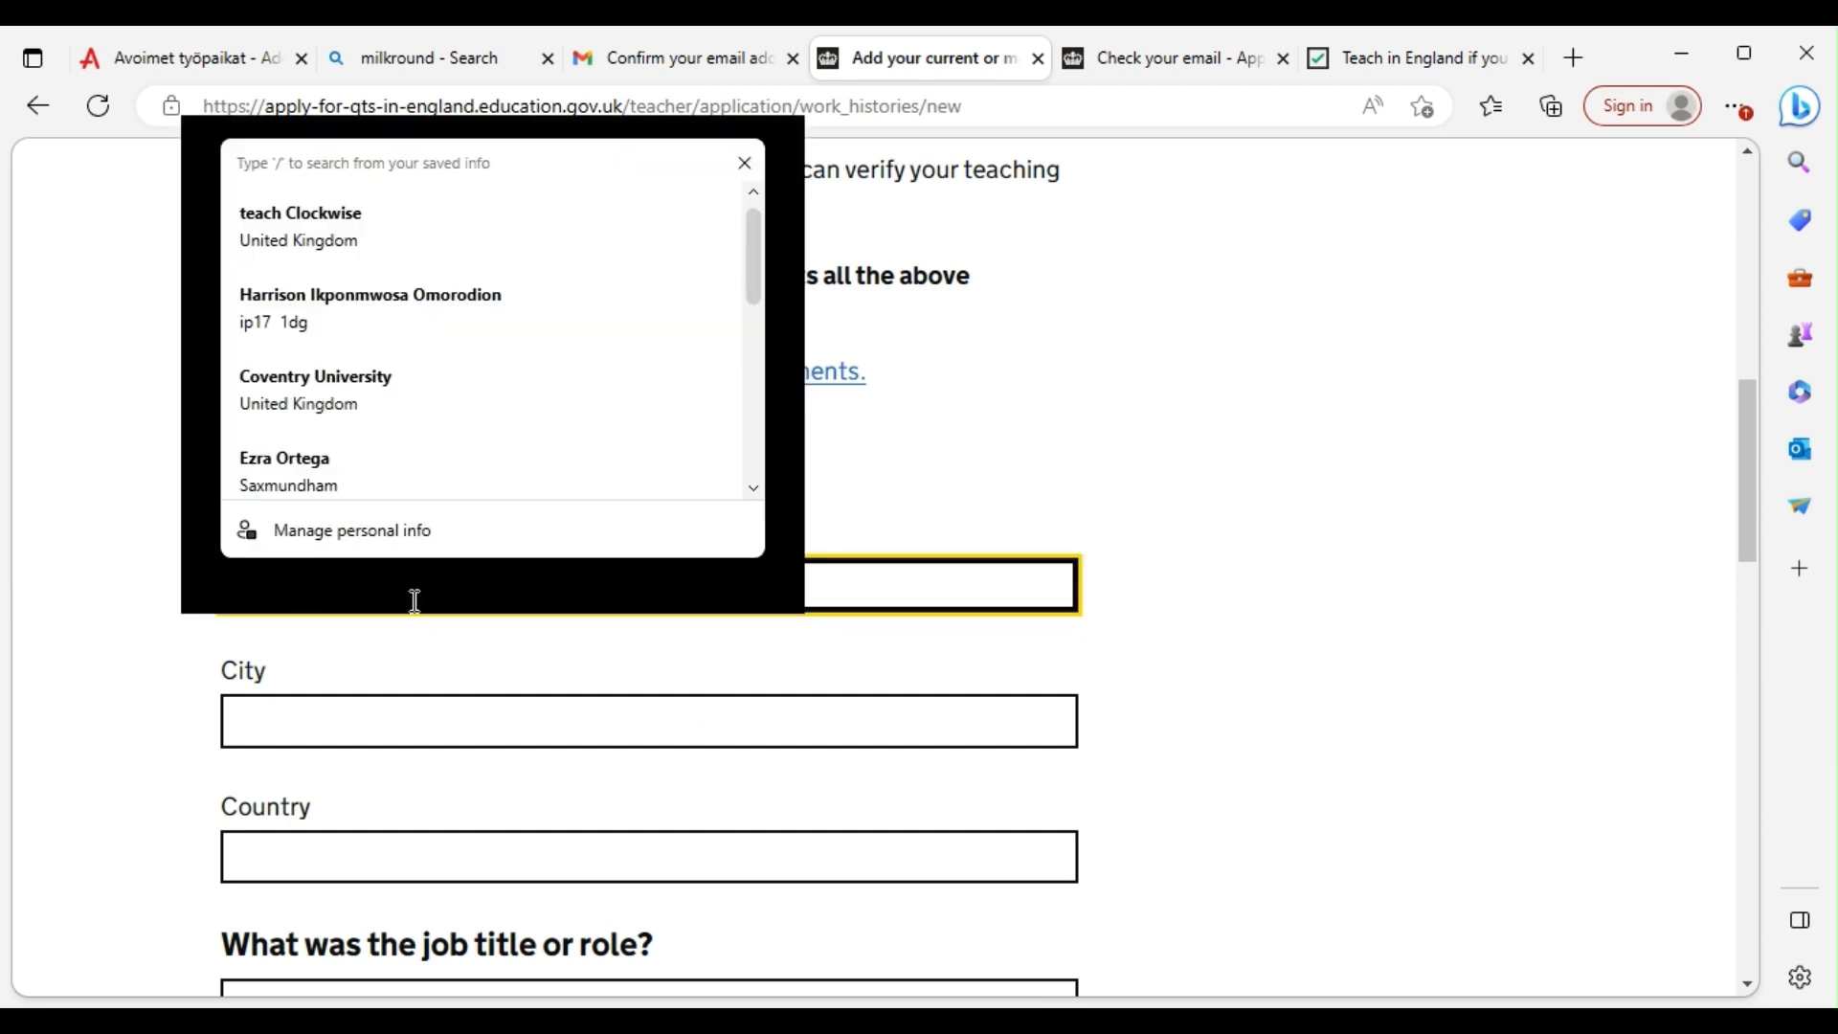
click(127, 705)
click(308, 594)
text(oba)
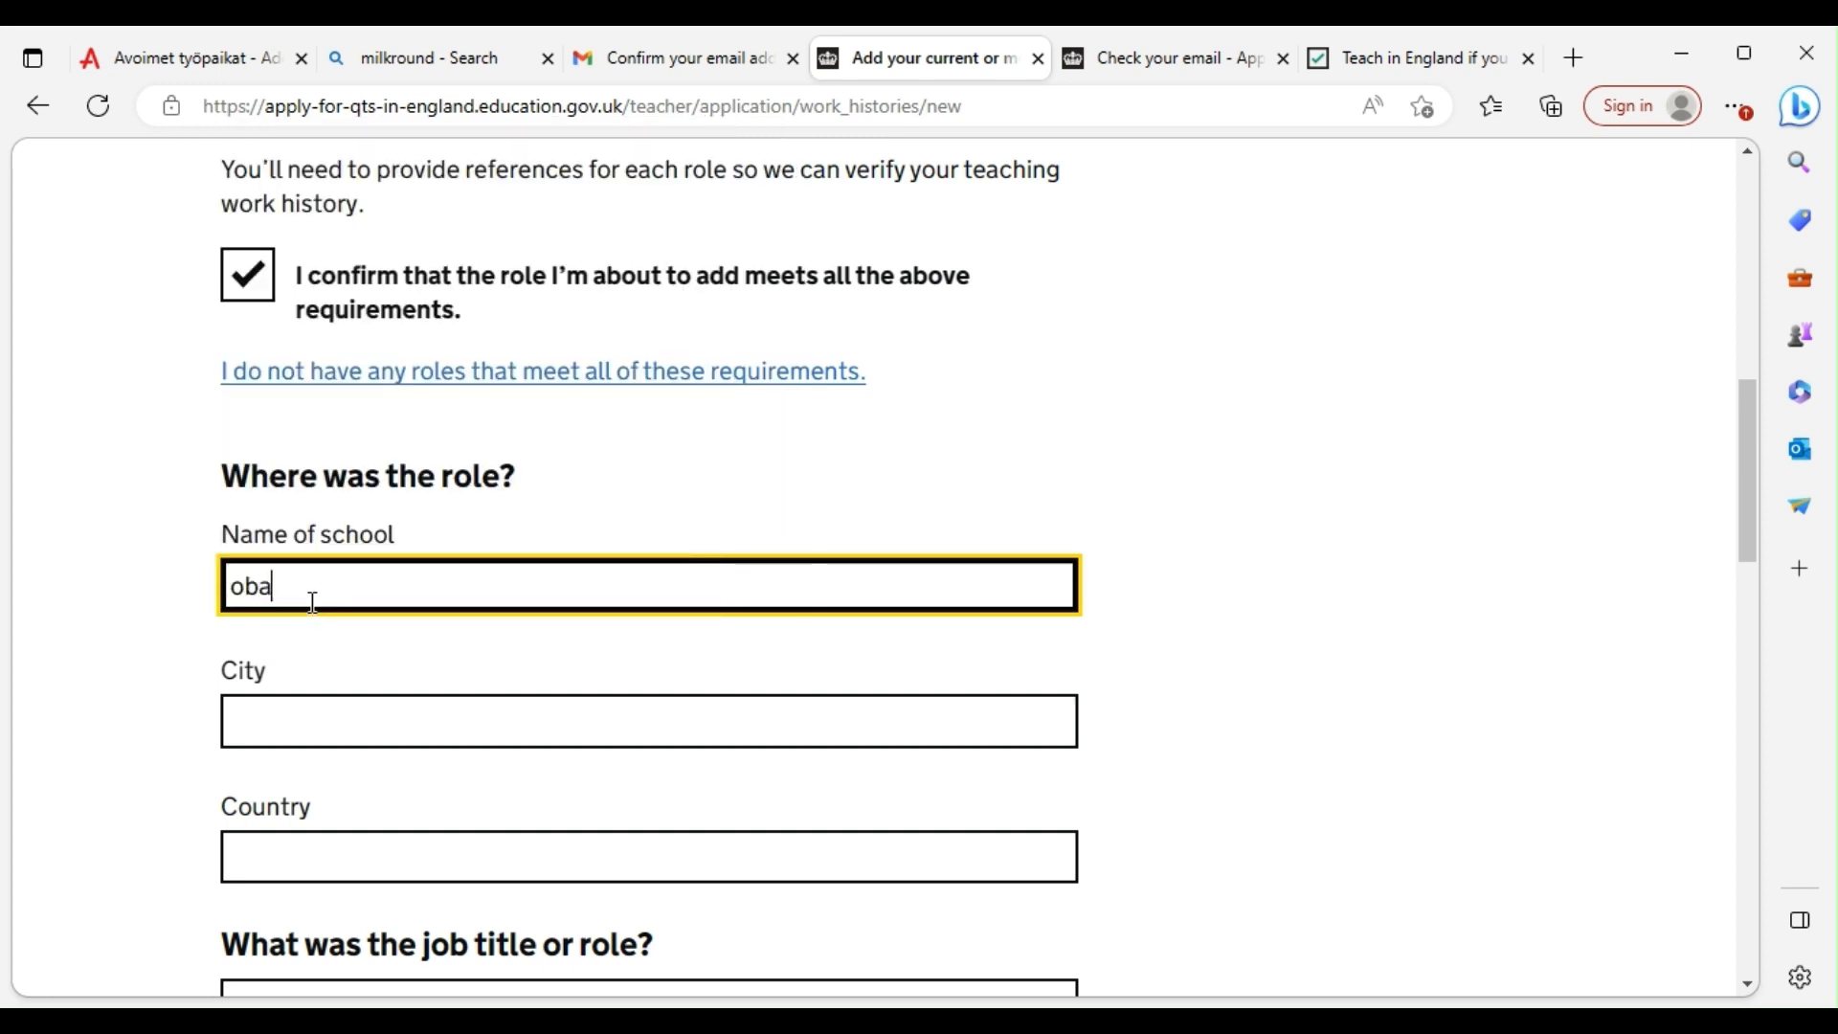
text( ewuare grammer school)
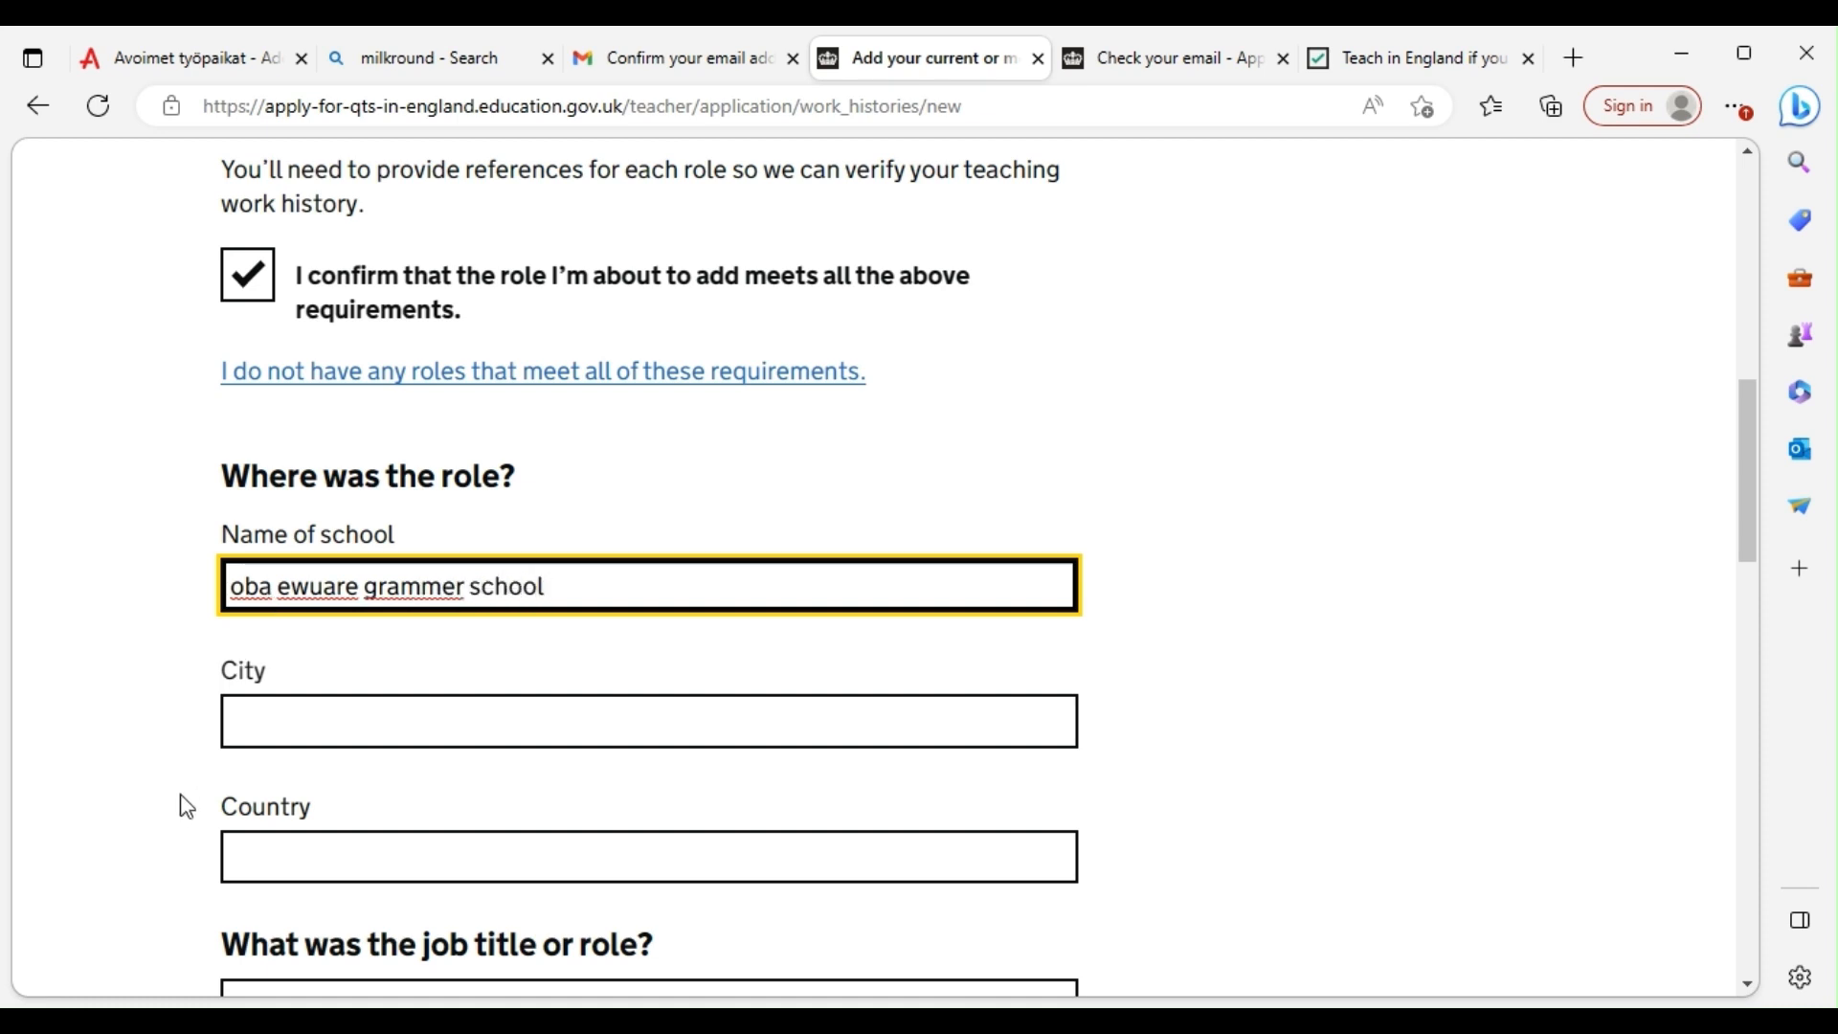
Set the school's city to Benin City and the country to Nigeria
click(286, 726)
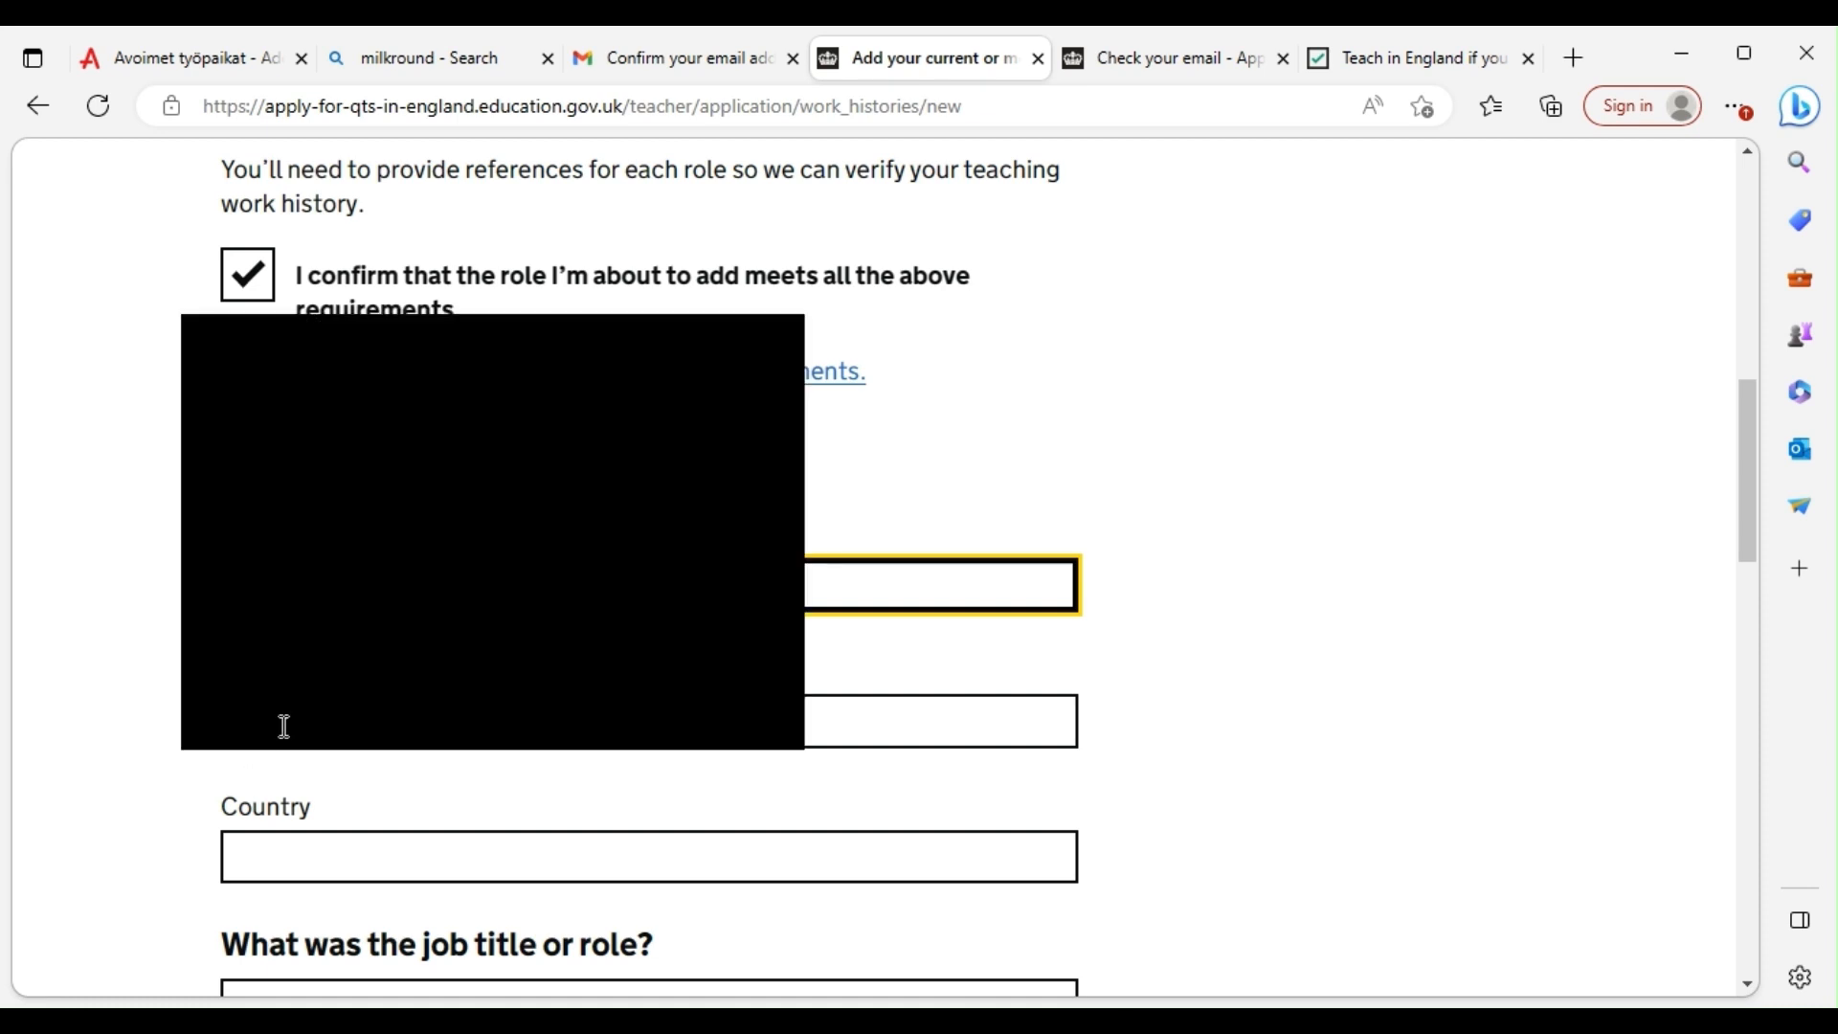
text(benic)
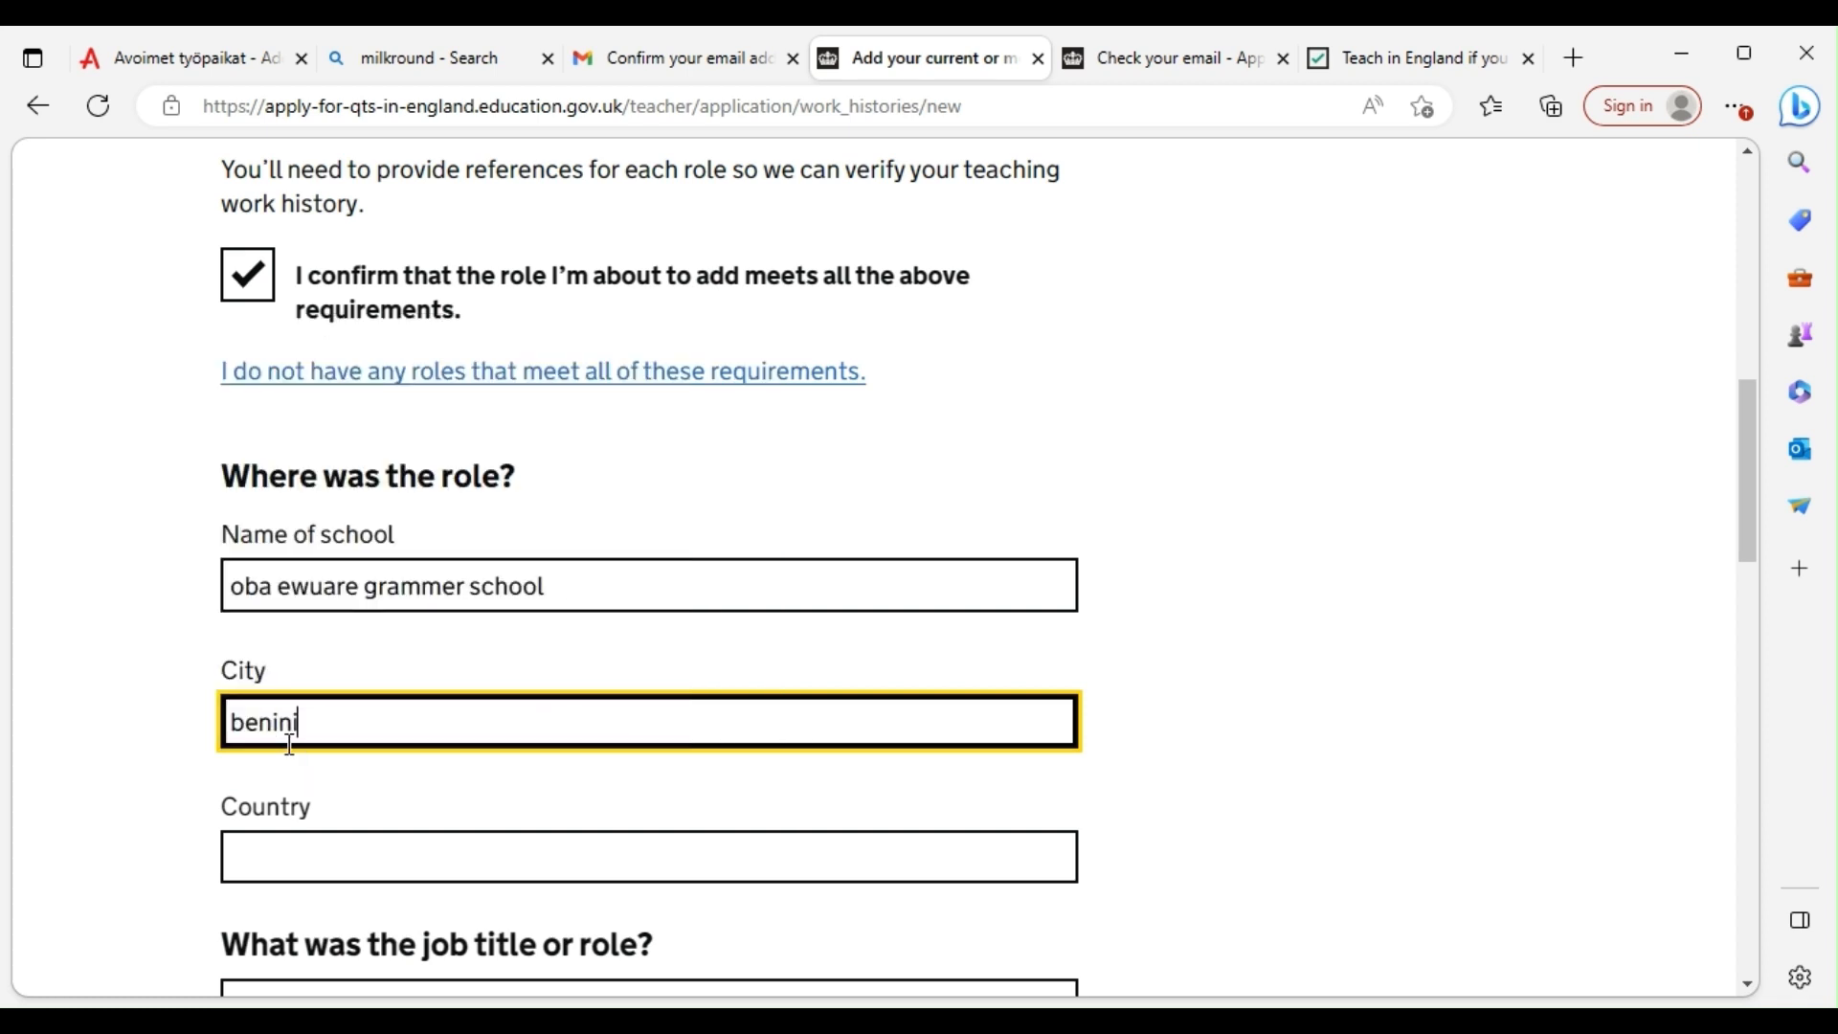
key(BackSpace)
key(BackSpace)
key(BackSpace)
key(BackSpace)
key(BackSpace)
text(Benin City)
click(406, 858)
scroll(356, 785, down, 3)
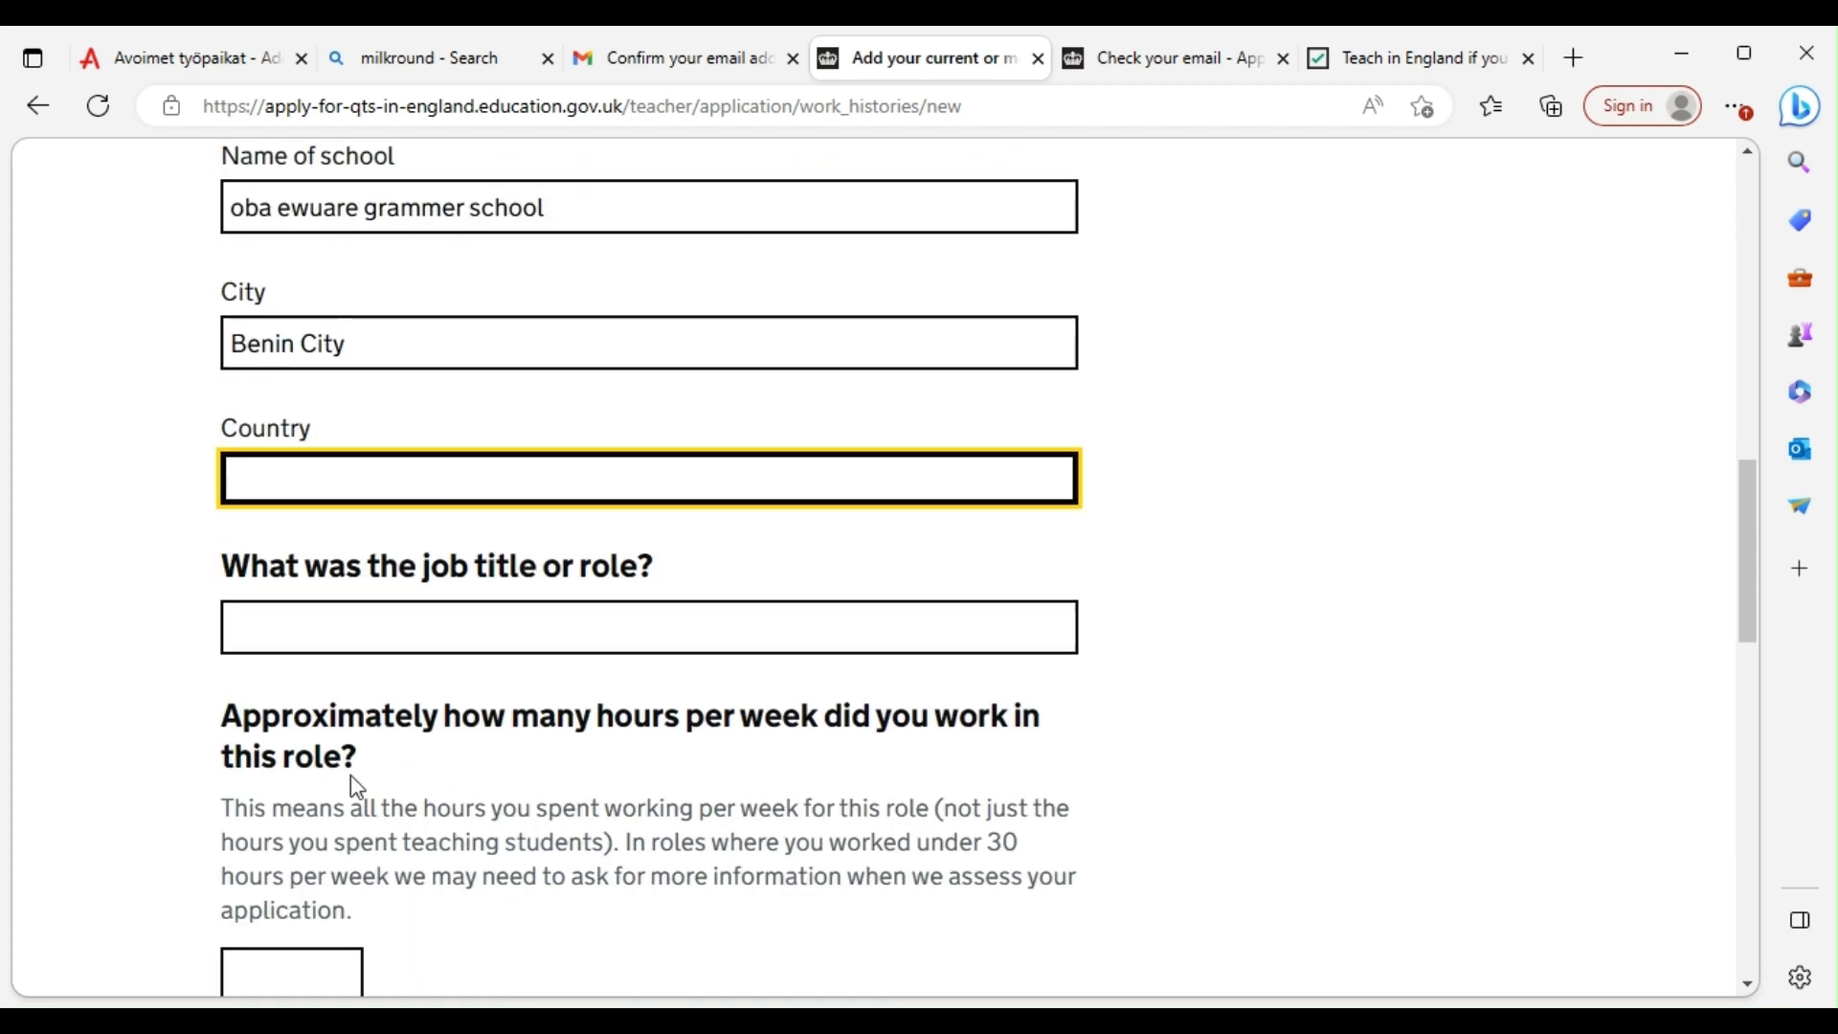
text(n)
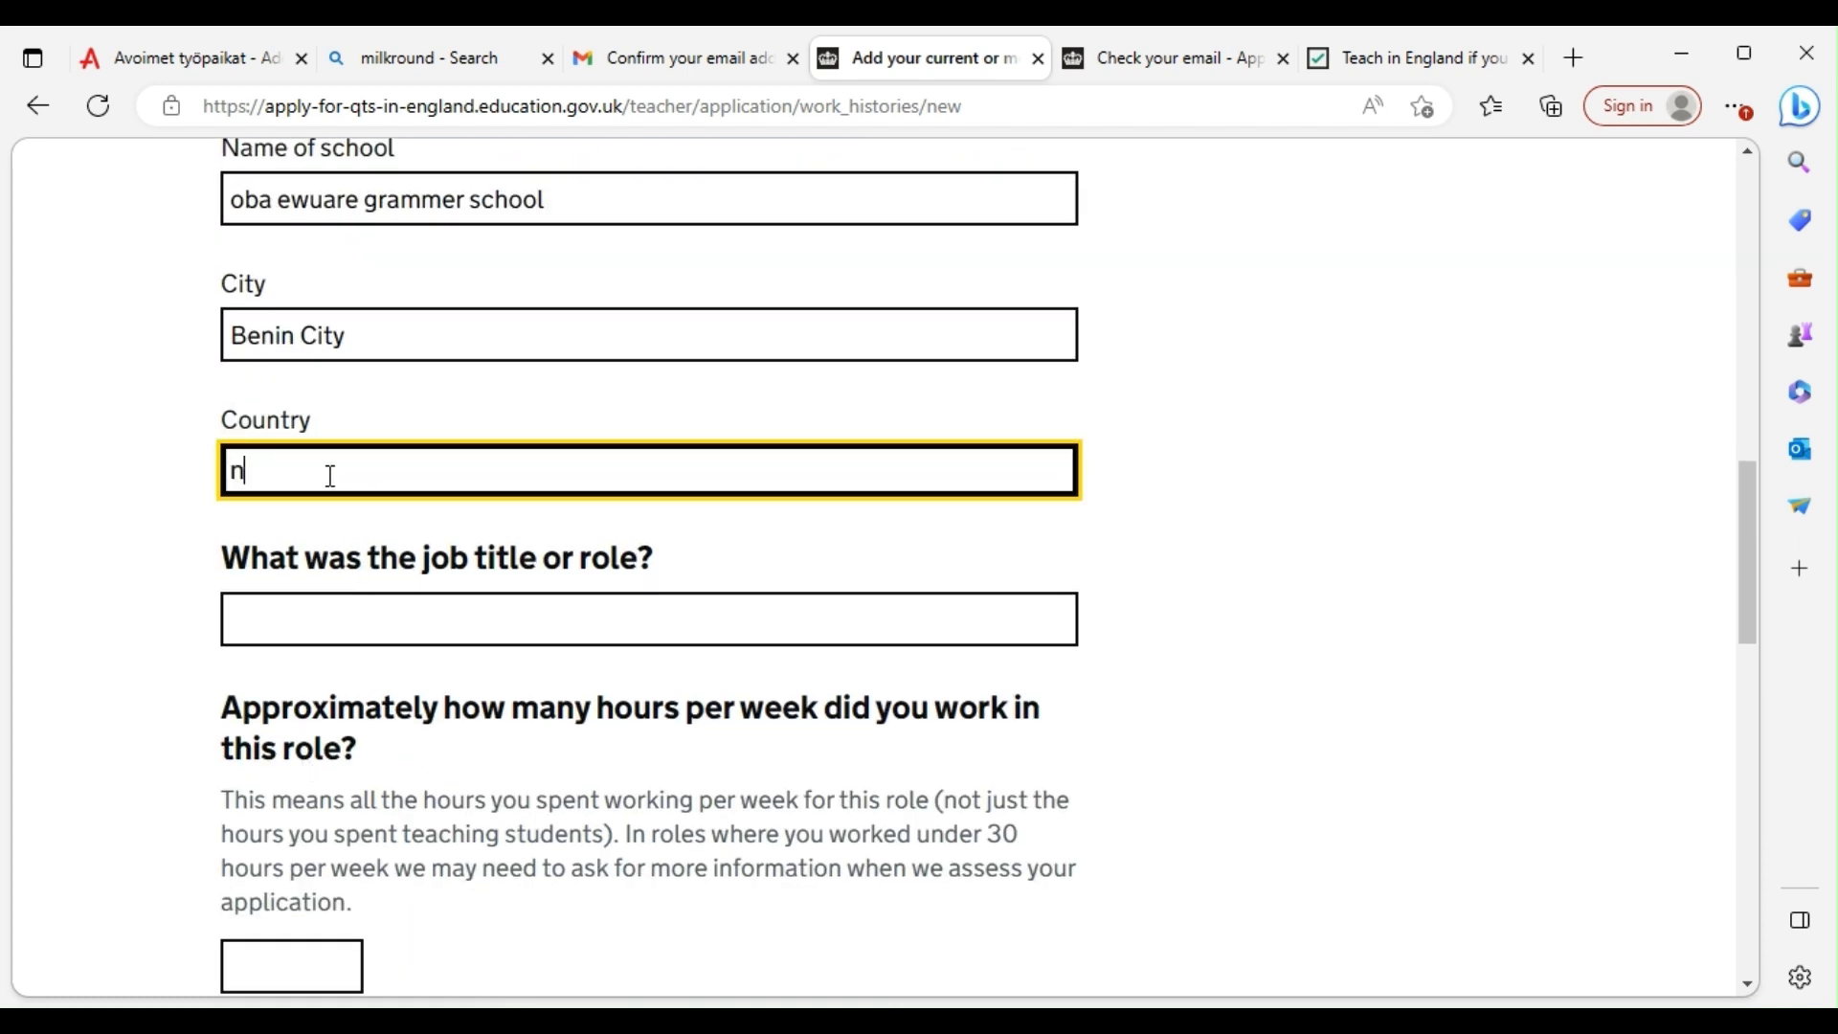
text(i)
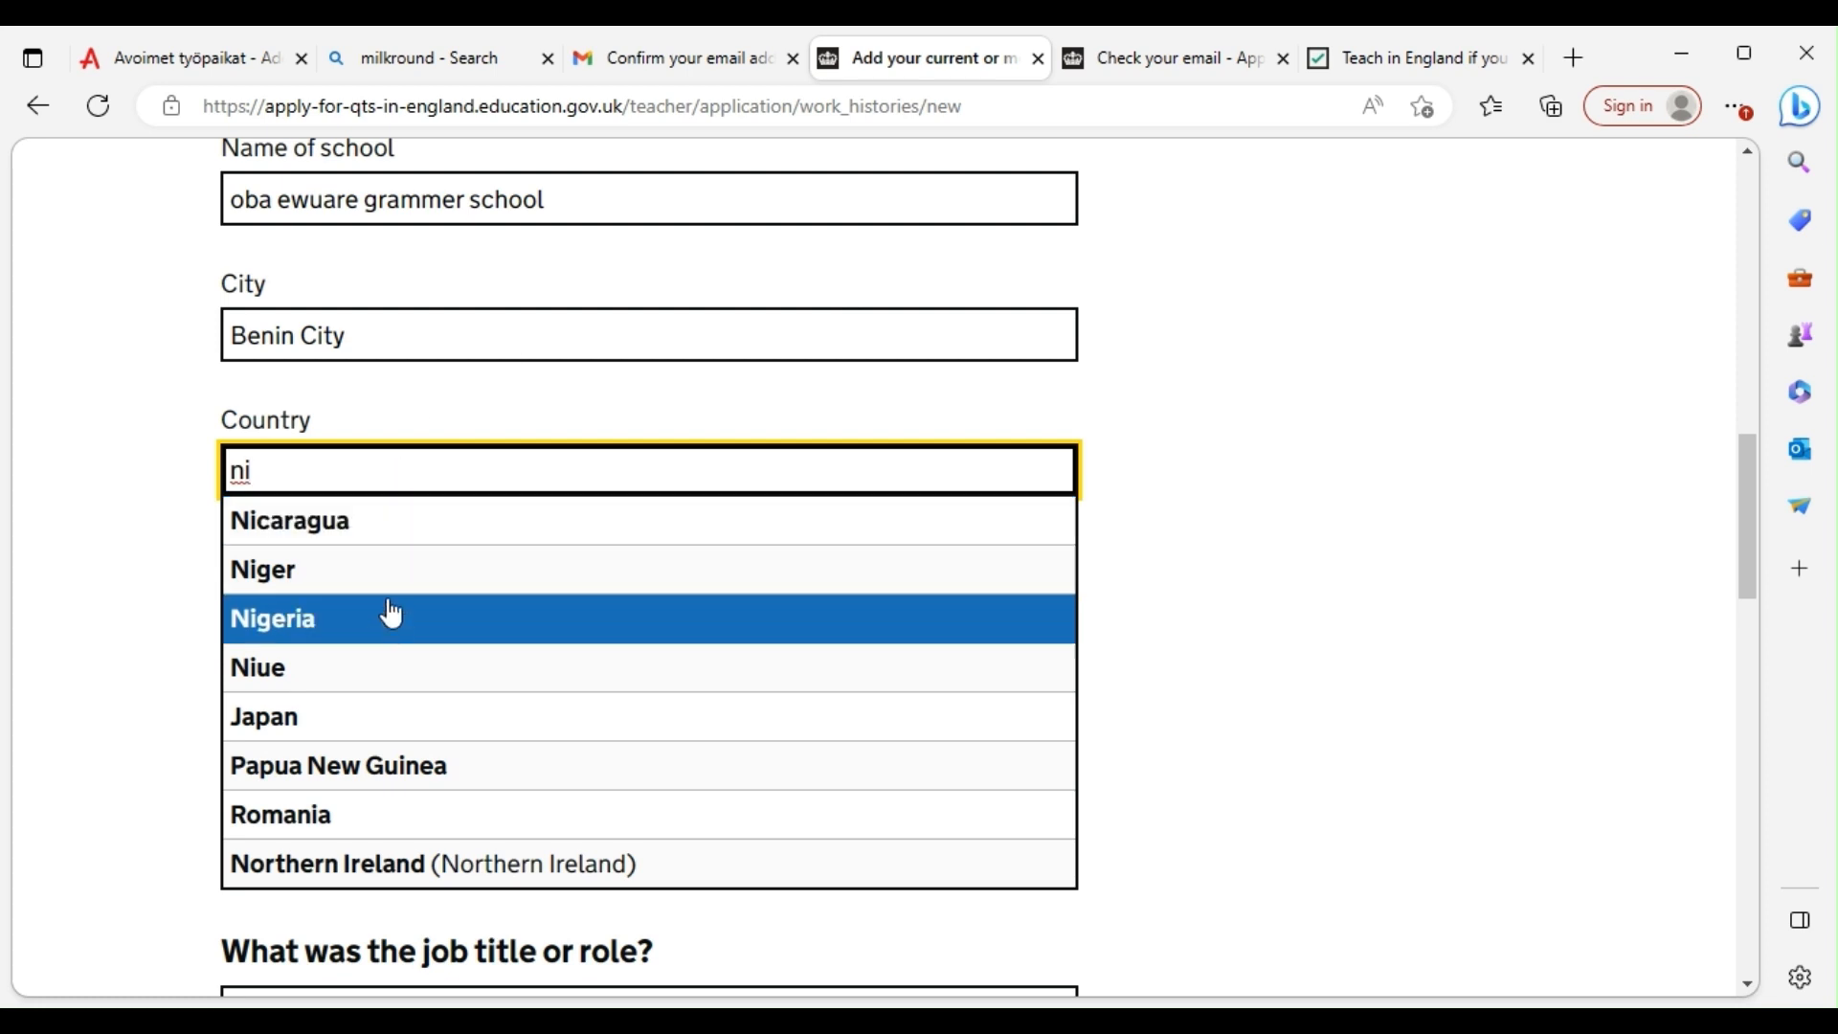
click(392, 614)
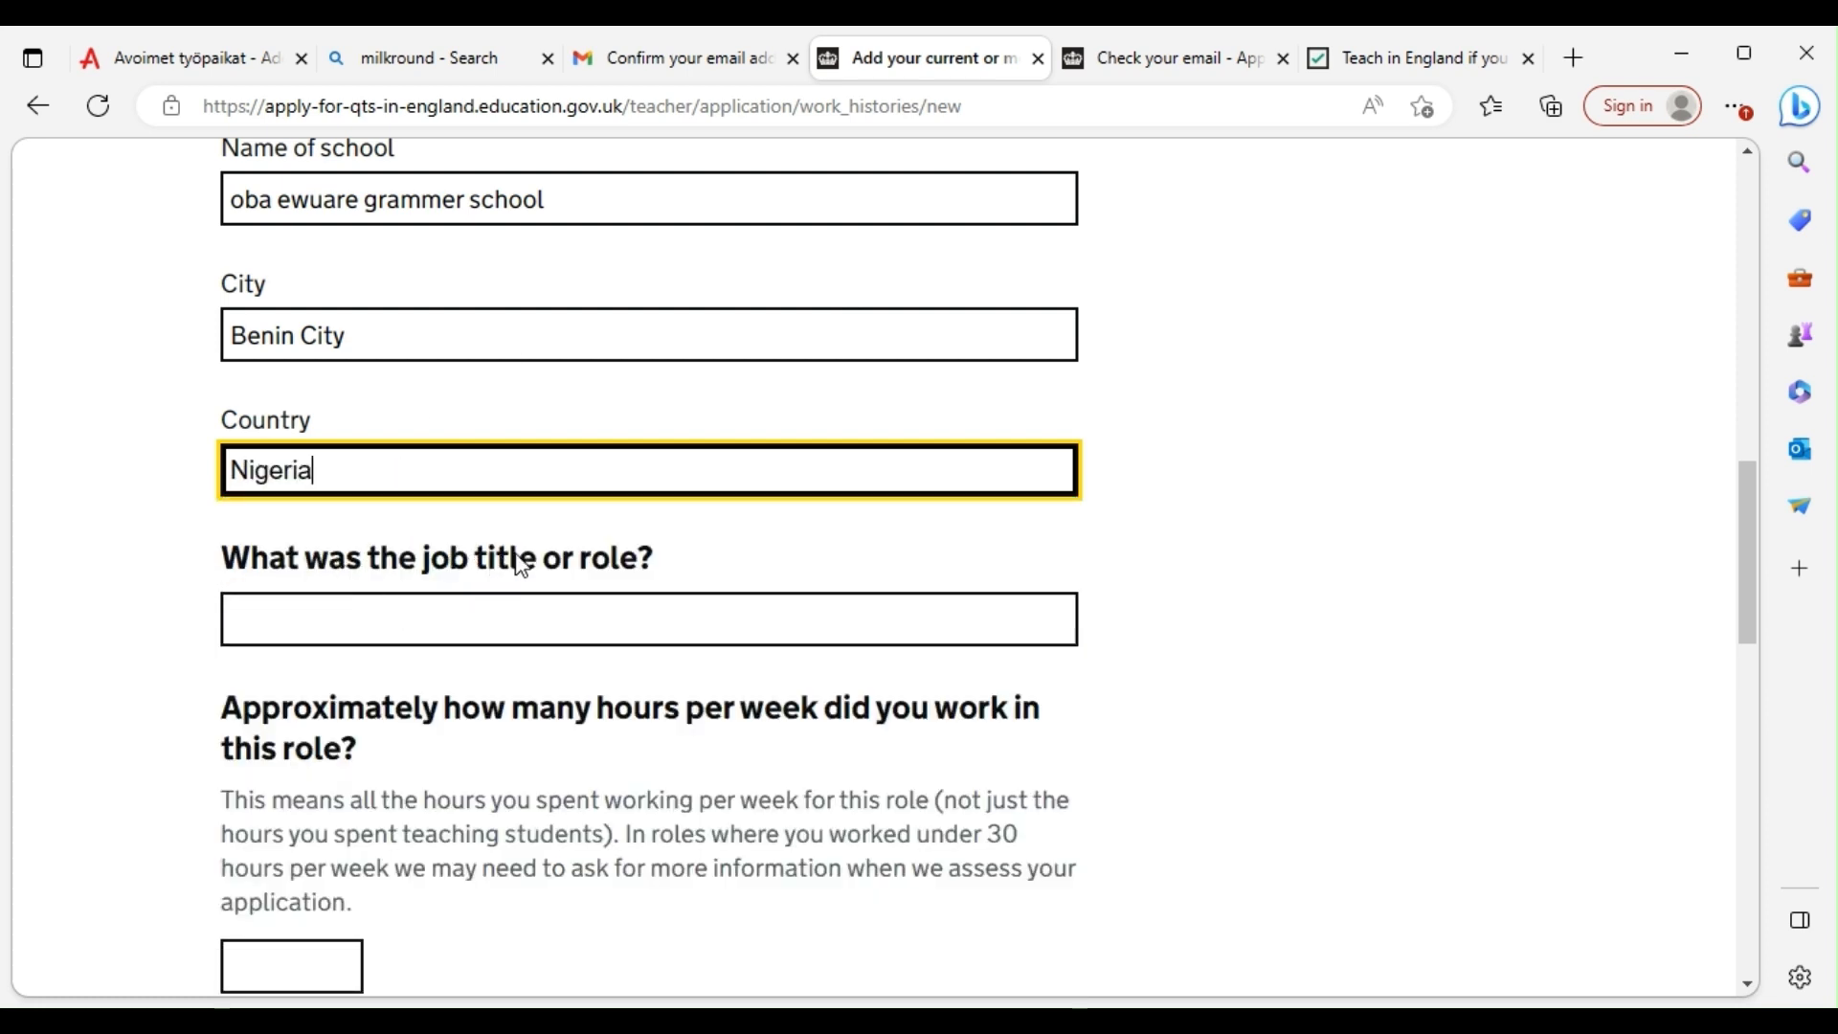
Enter job title Mathematics Teacher working 40 hours per week
click(474, 635)
text(M)
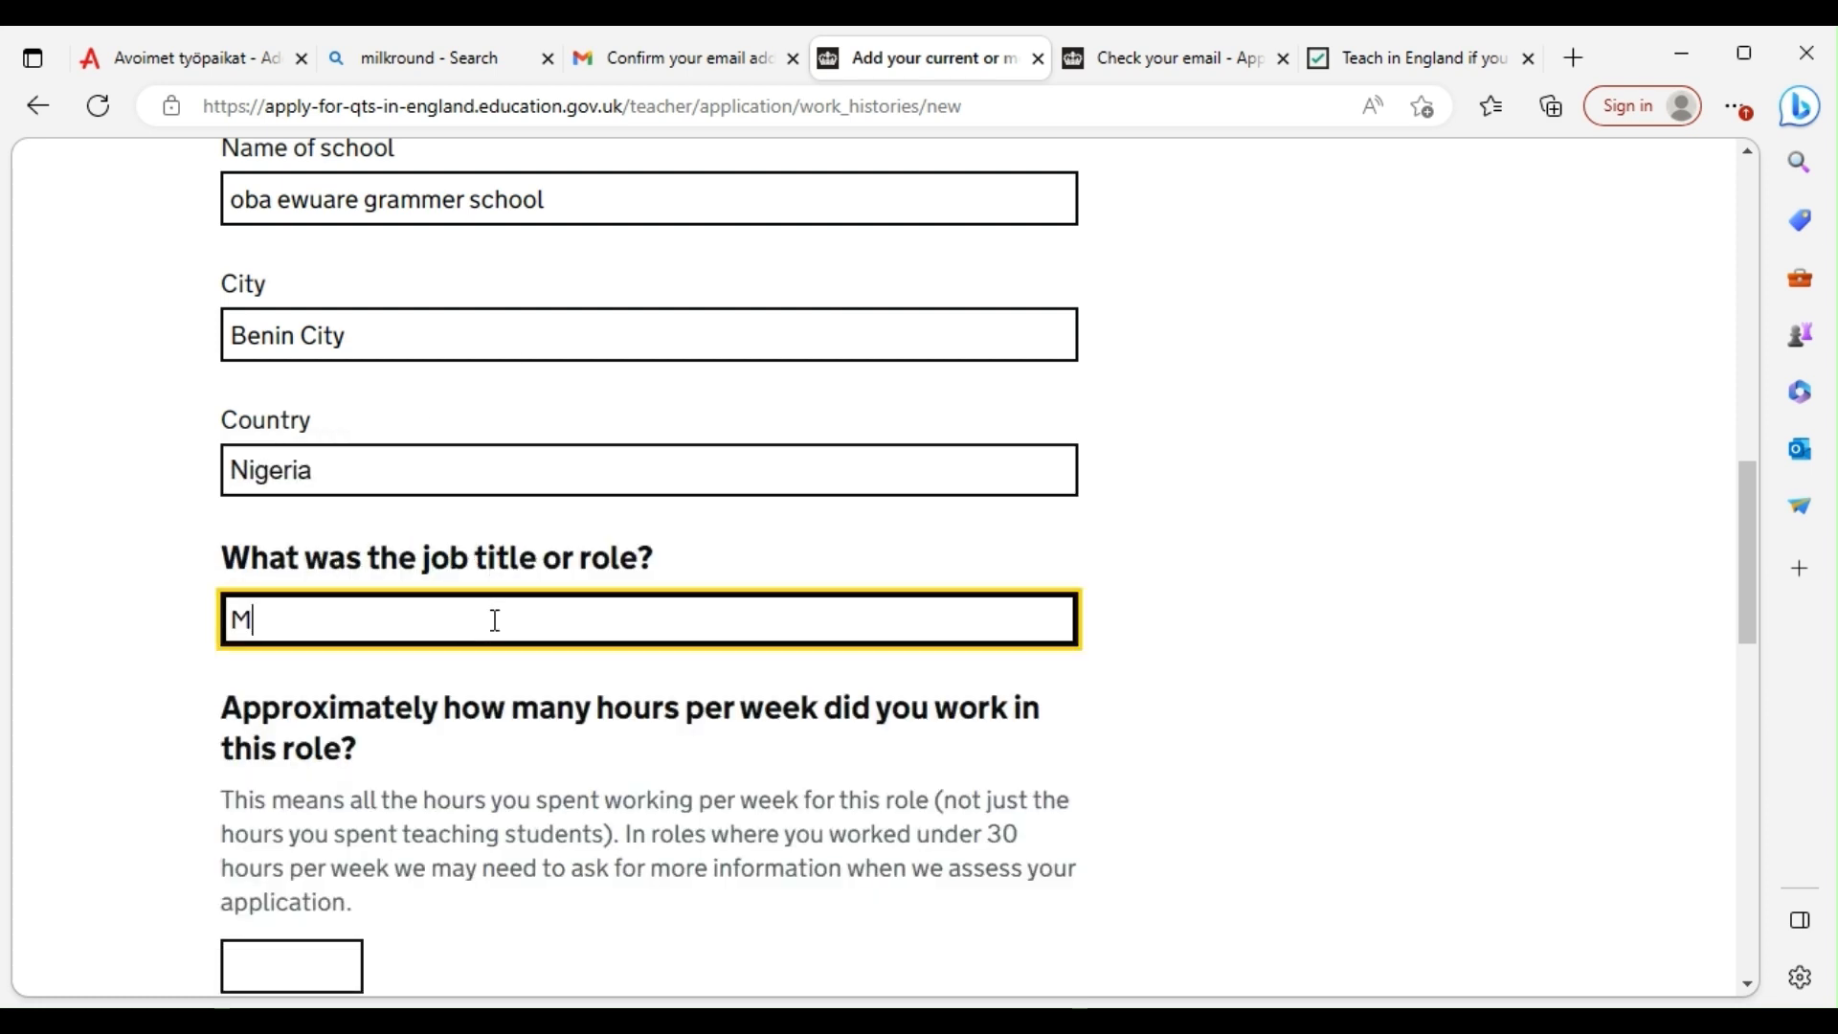
text(athematics Teacher)
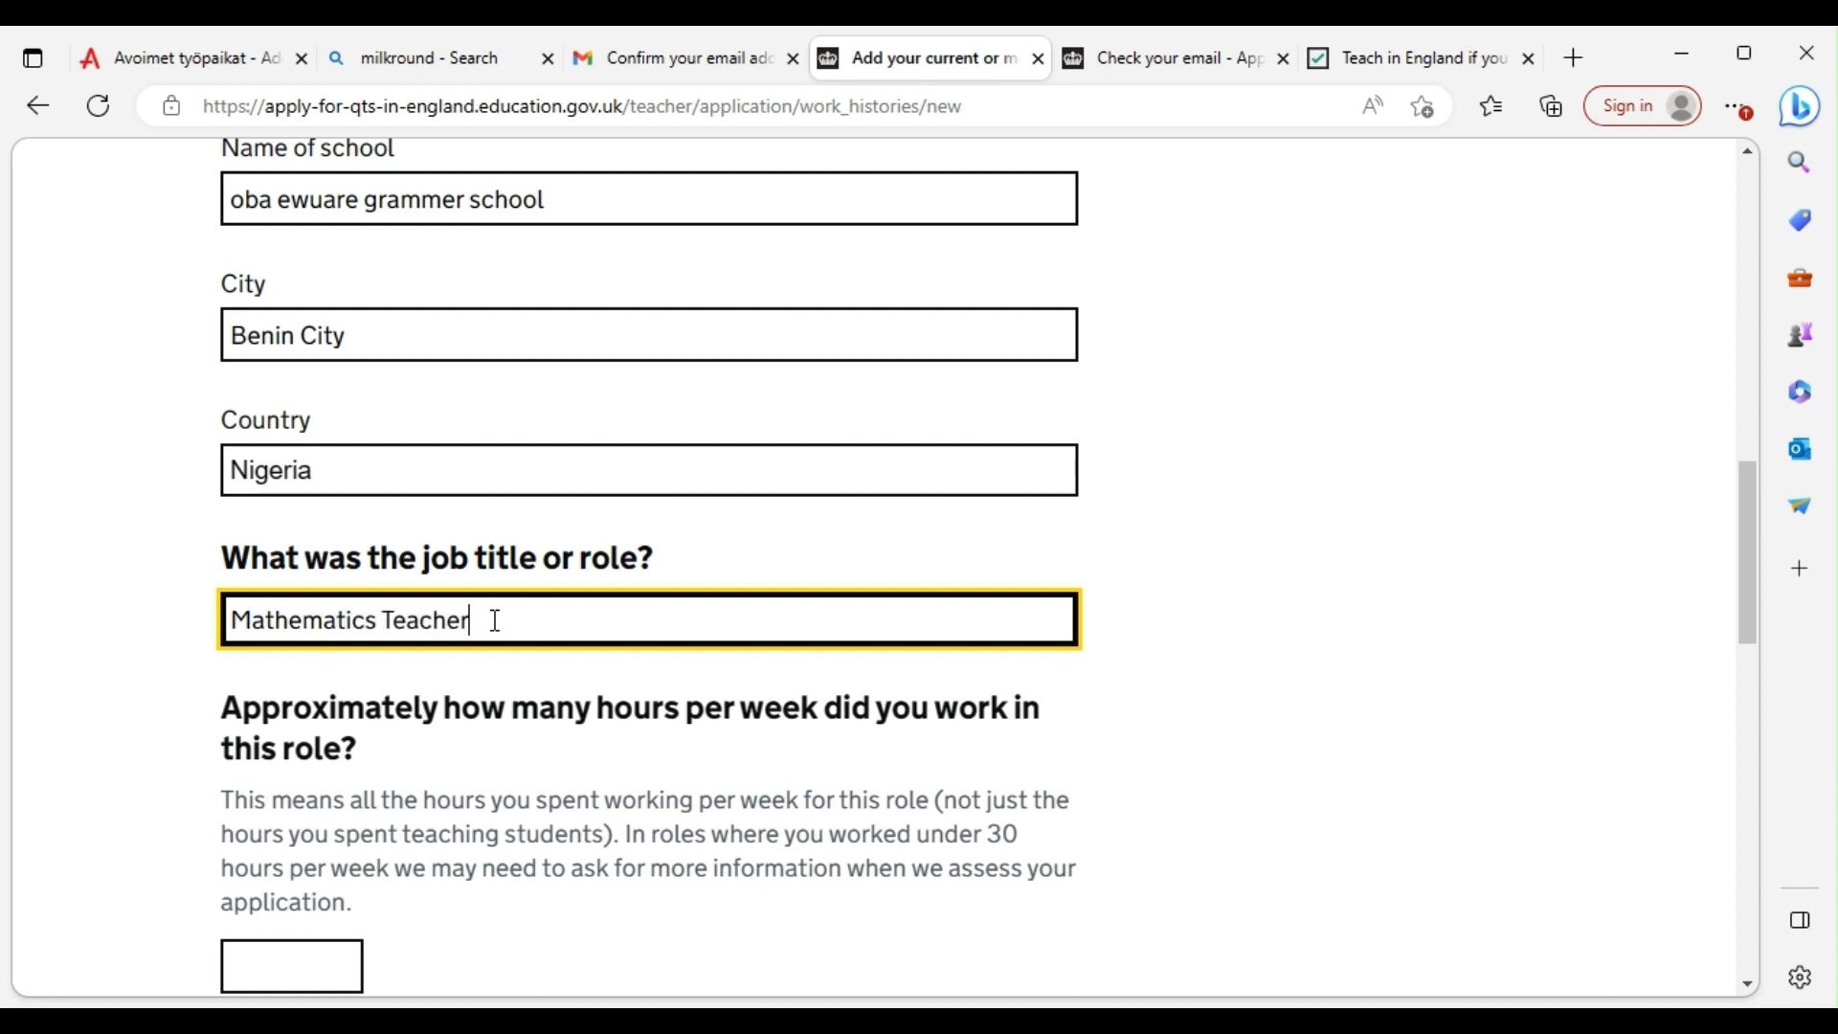
scroll(369, 651, down, 1)
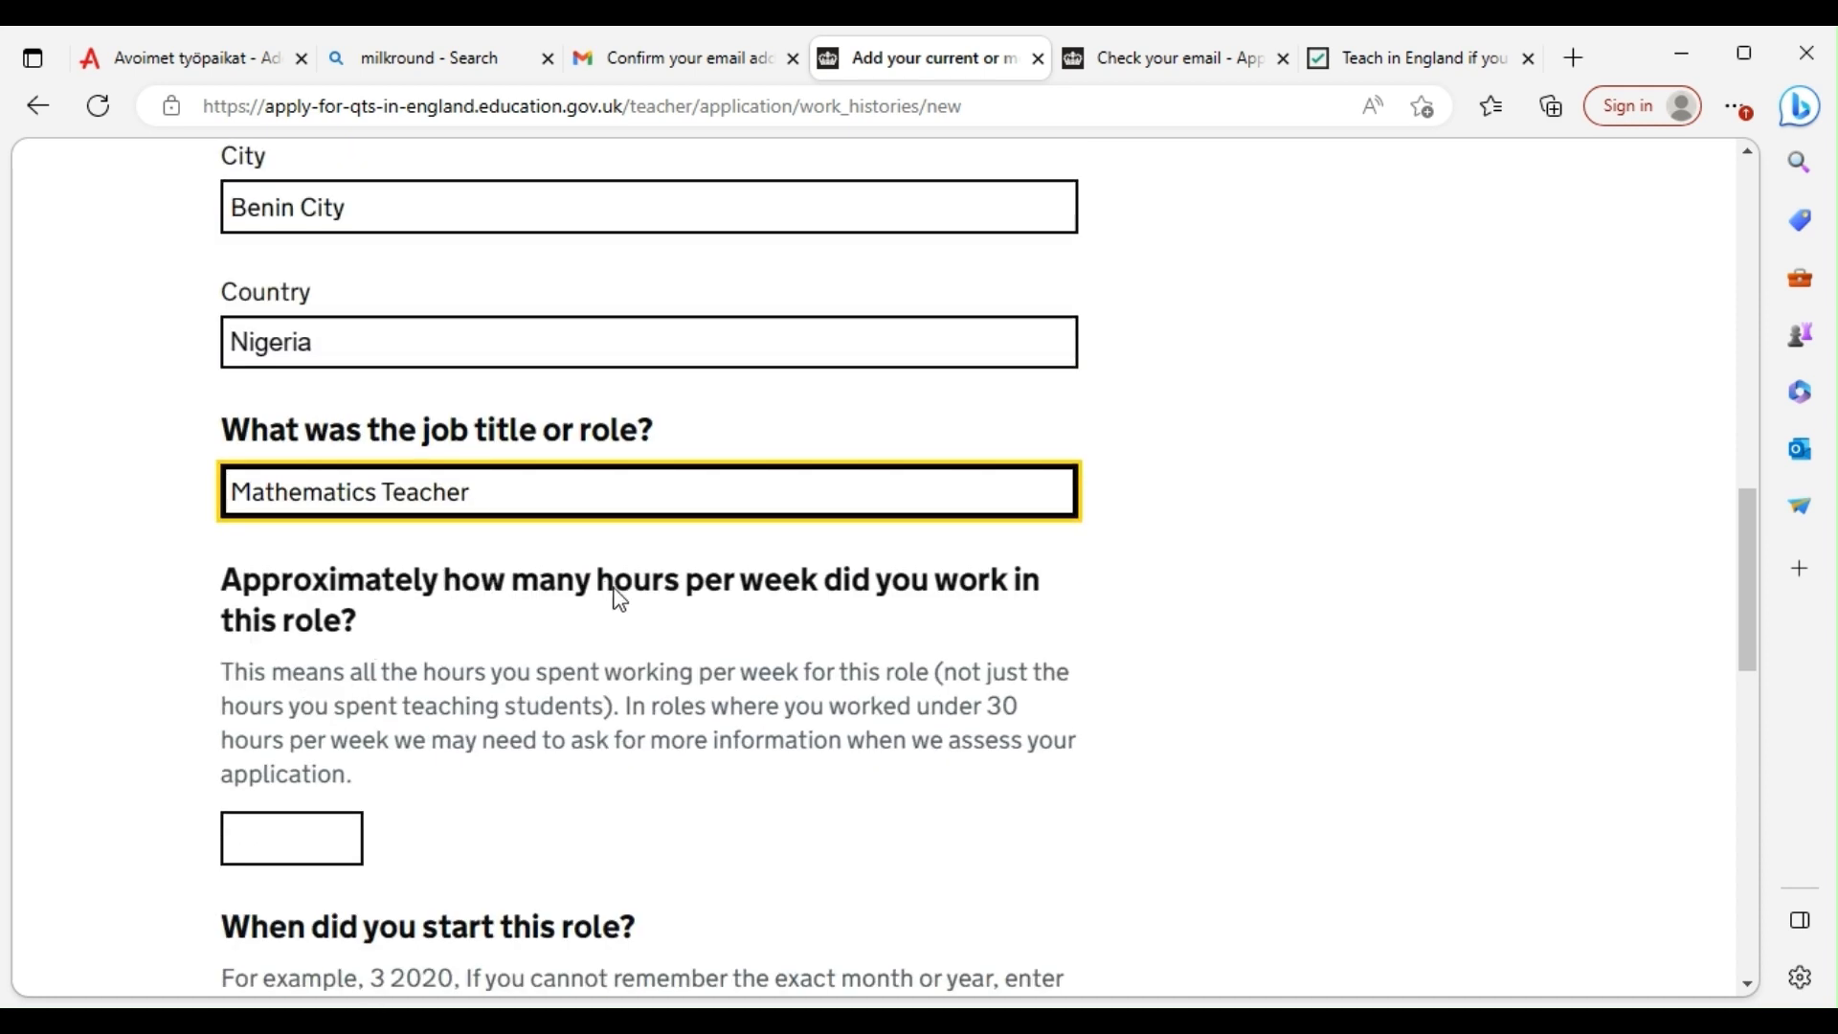
scroll(574, 598, down, 2)
click(292, 586)
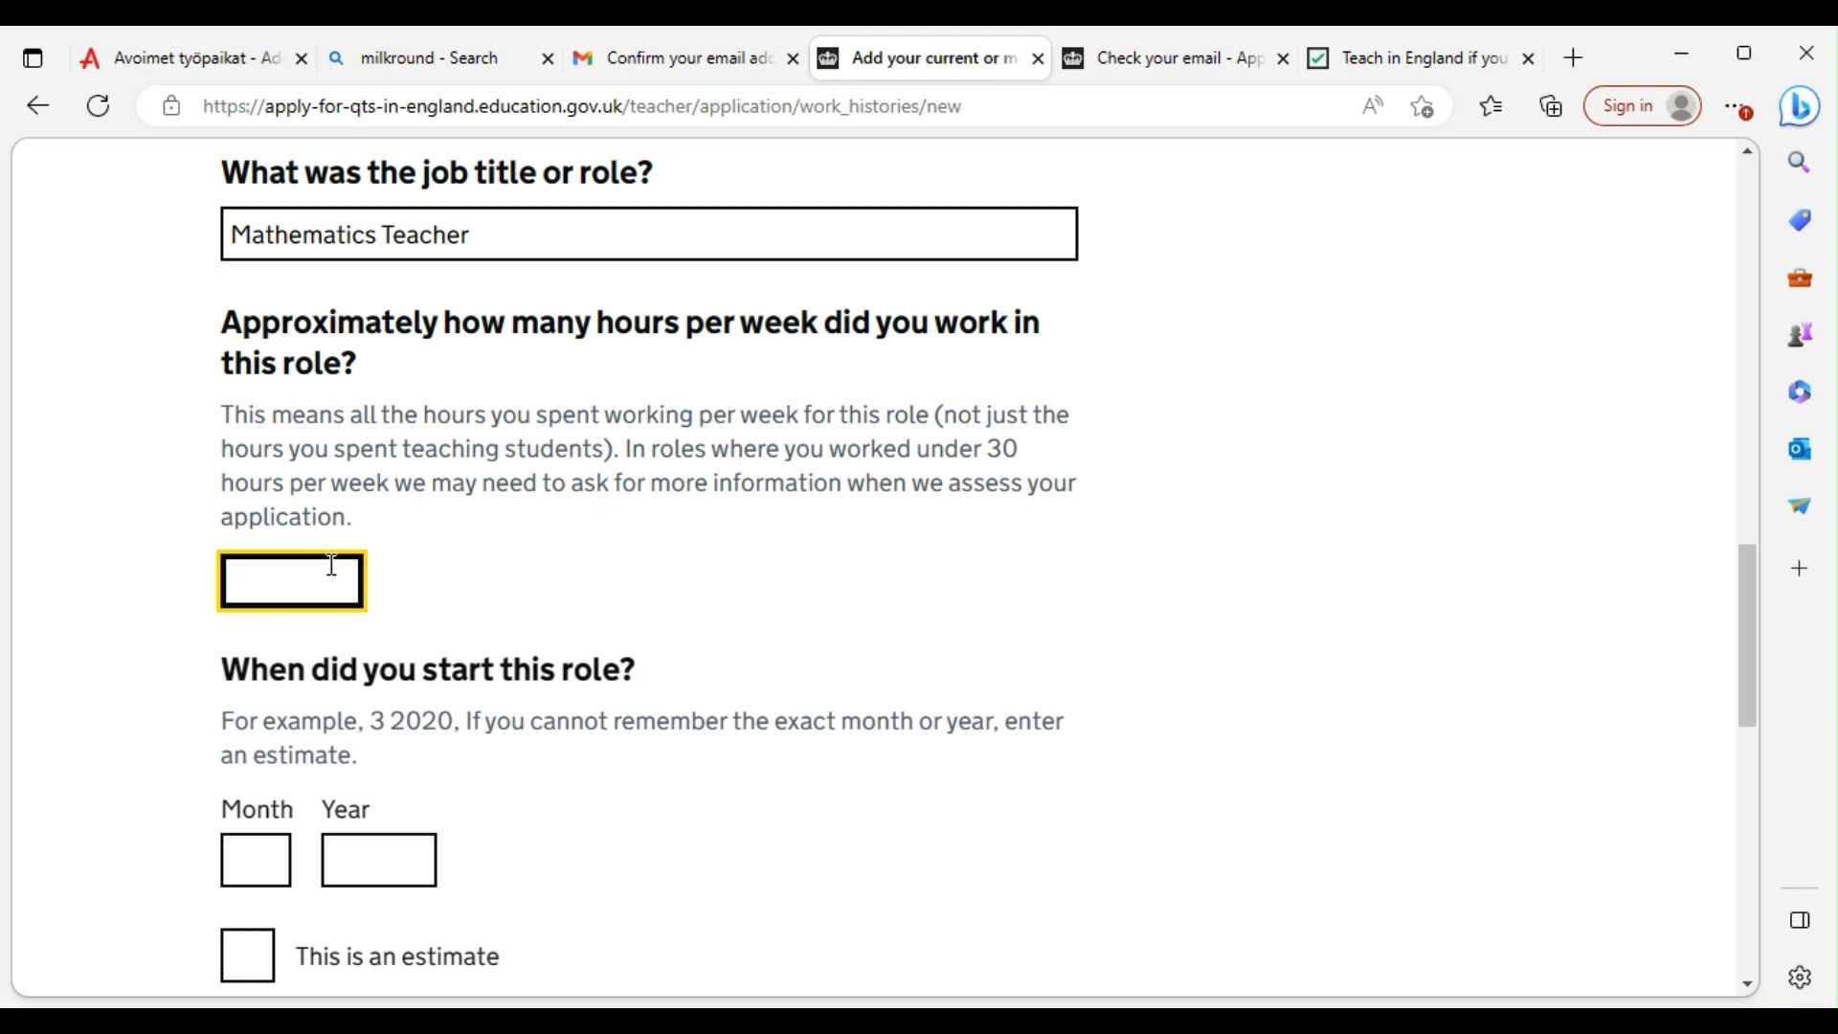
text(40)
Give an estimated start date of 12 2018, mark still employed, and submit
scroll(402, 669, down, 3)
click(268, 601)
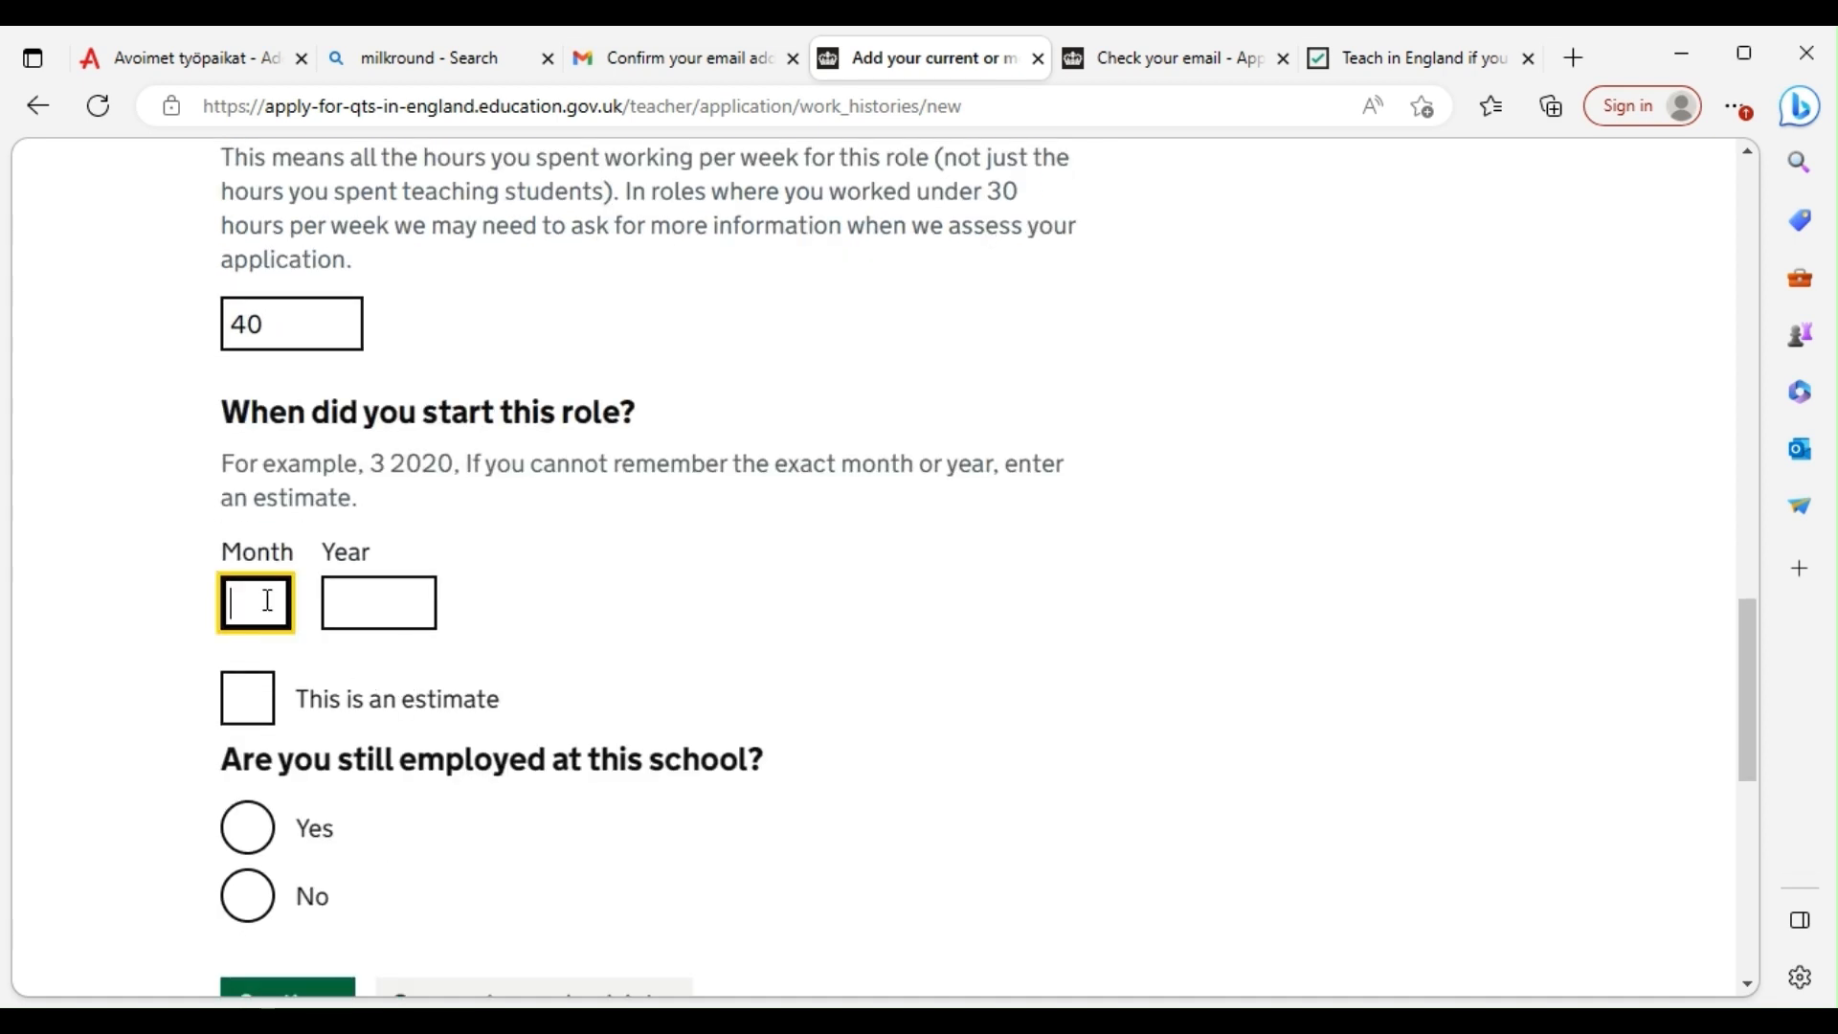
text(12)
click(365, 599)
text(20)
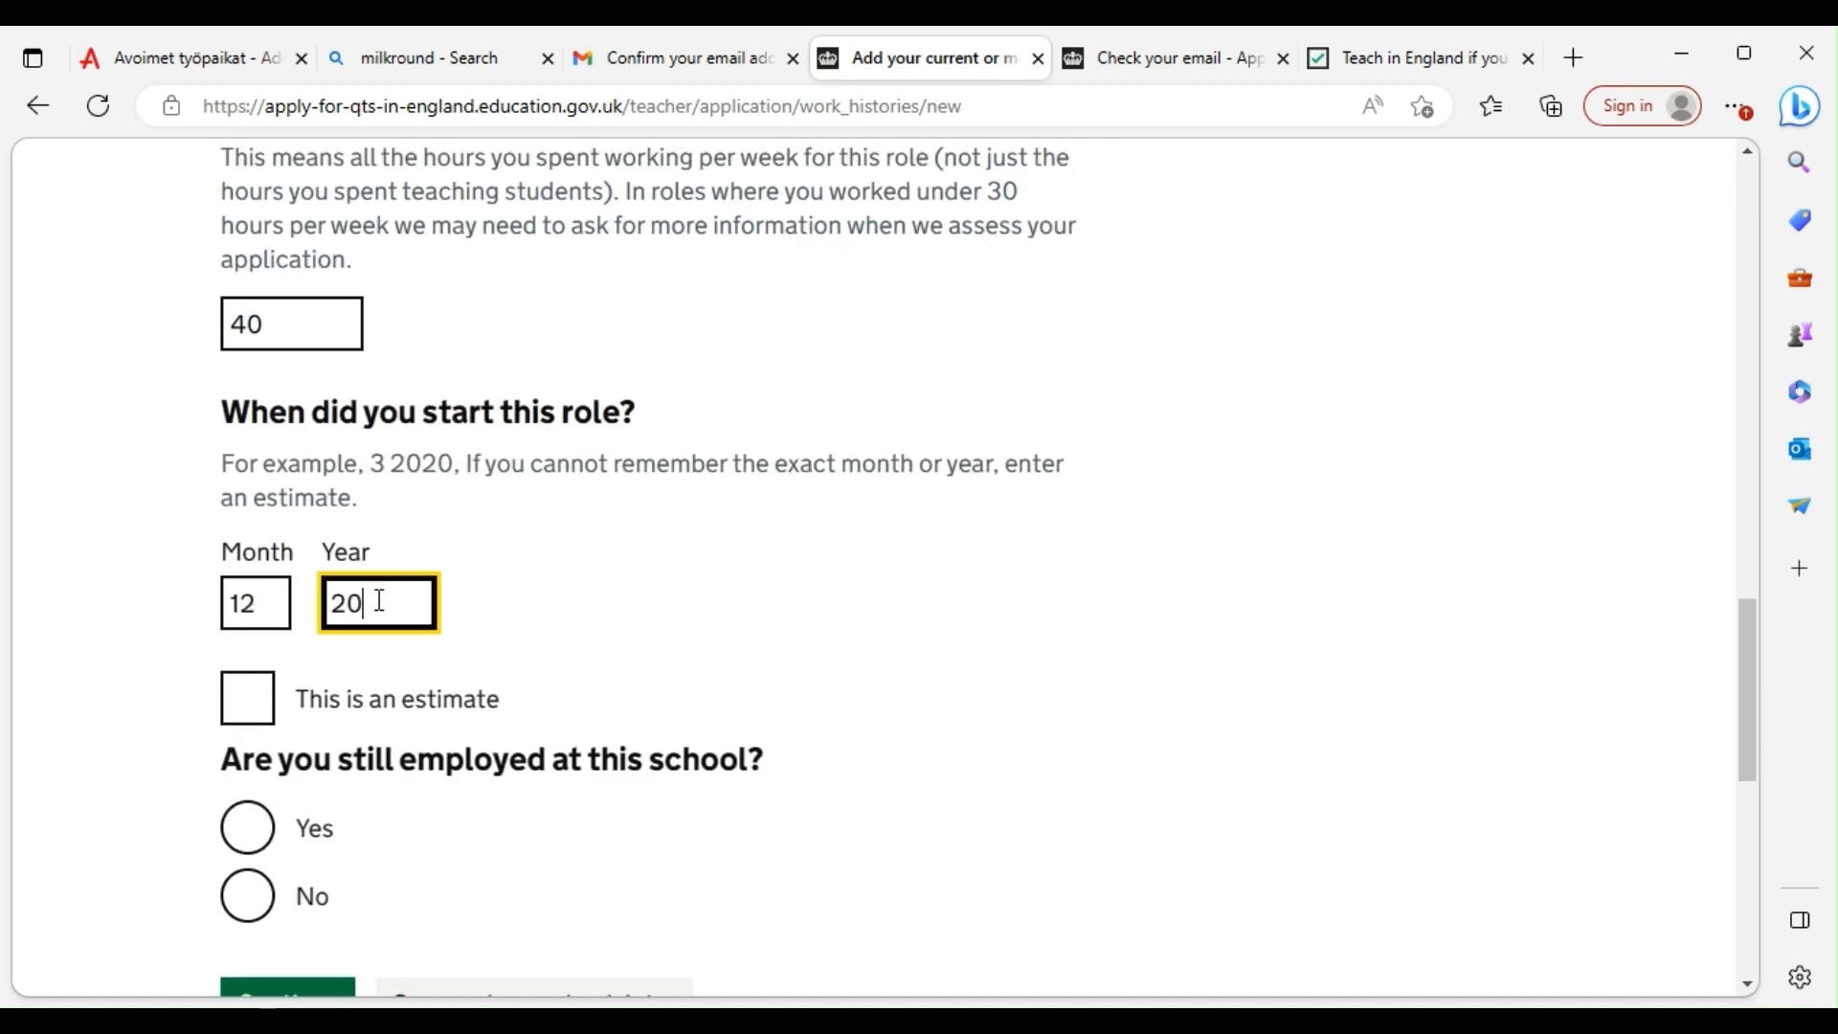
text(18)
click(244, 713)
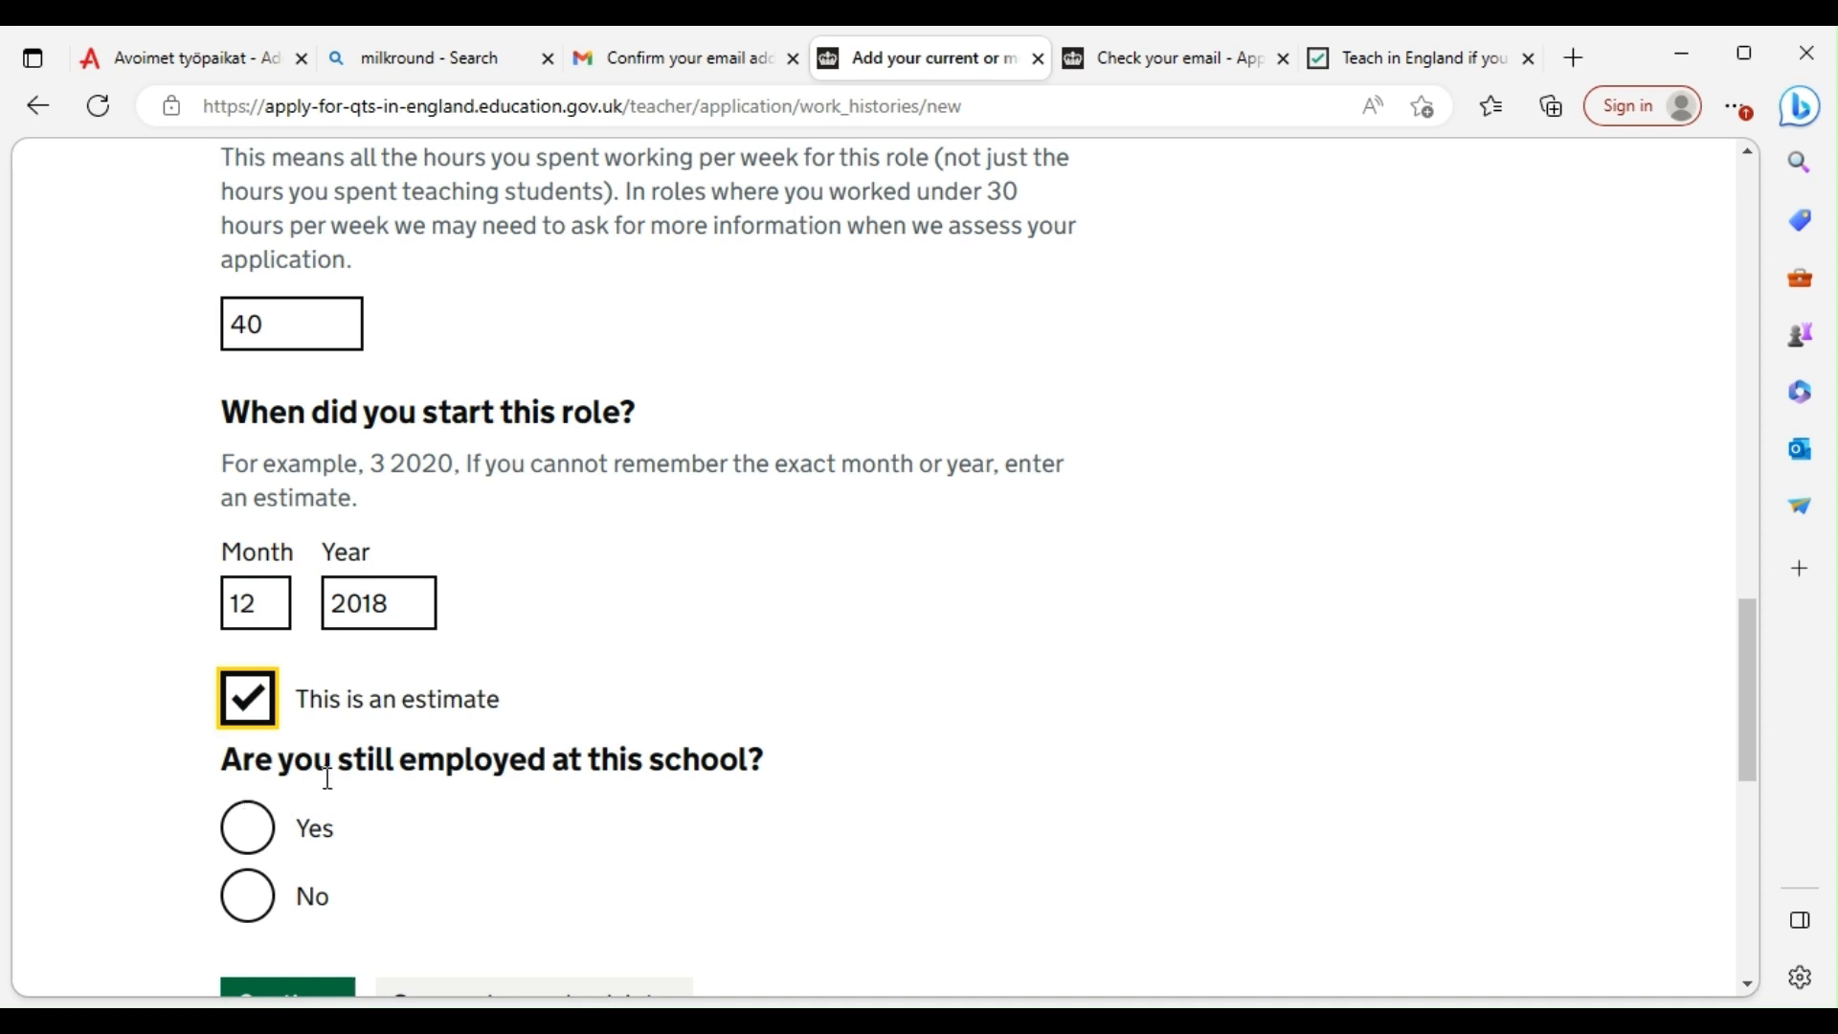
scroll(402, 757, down, 1)
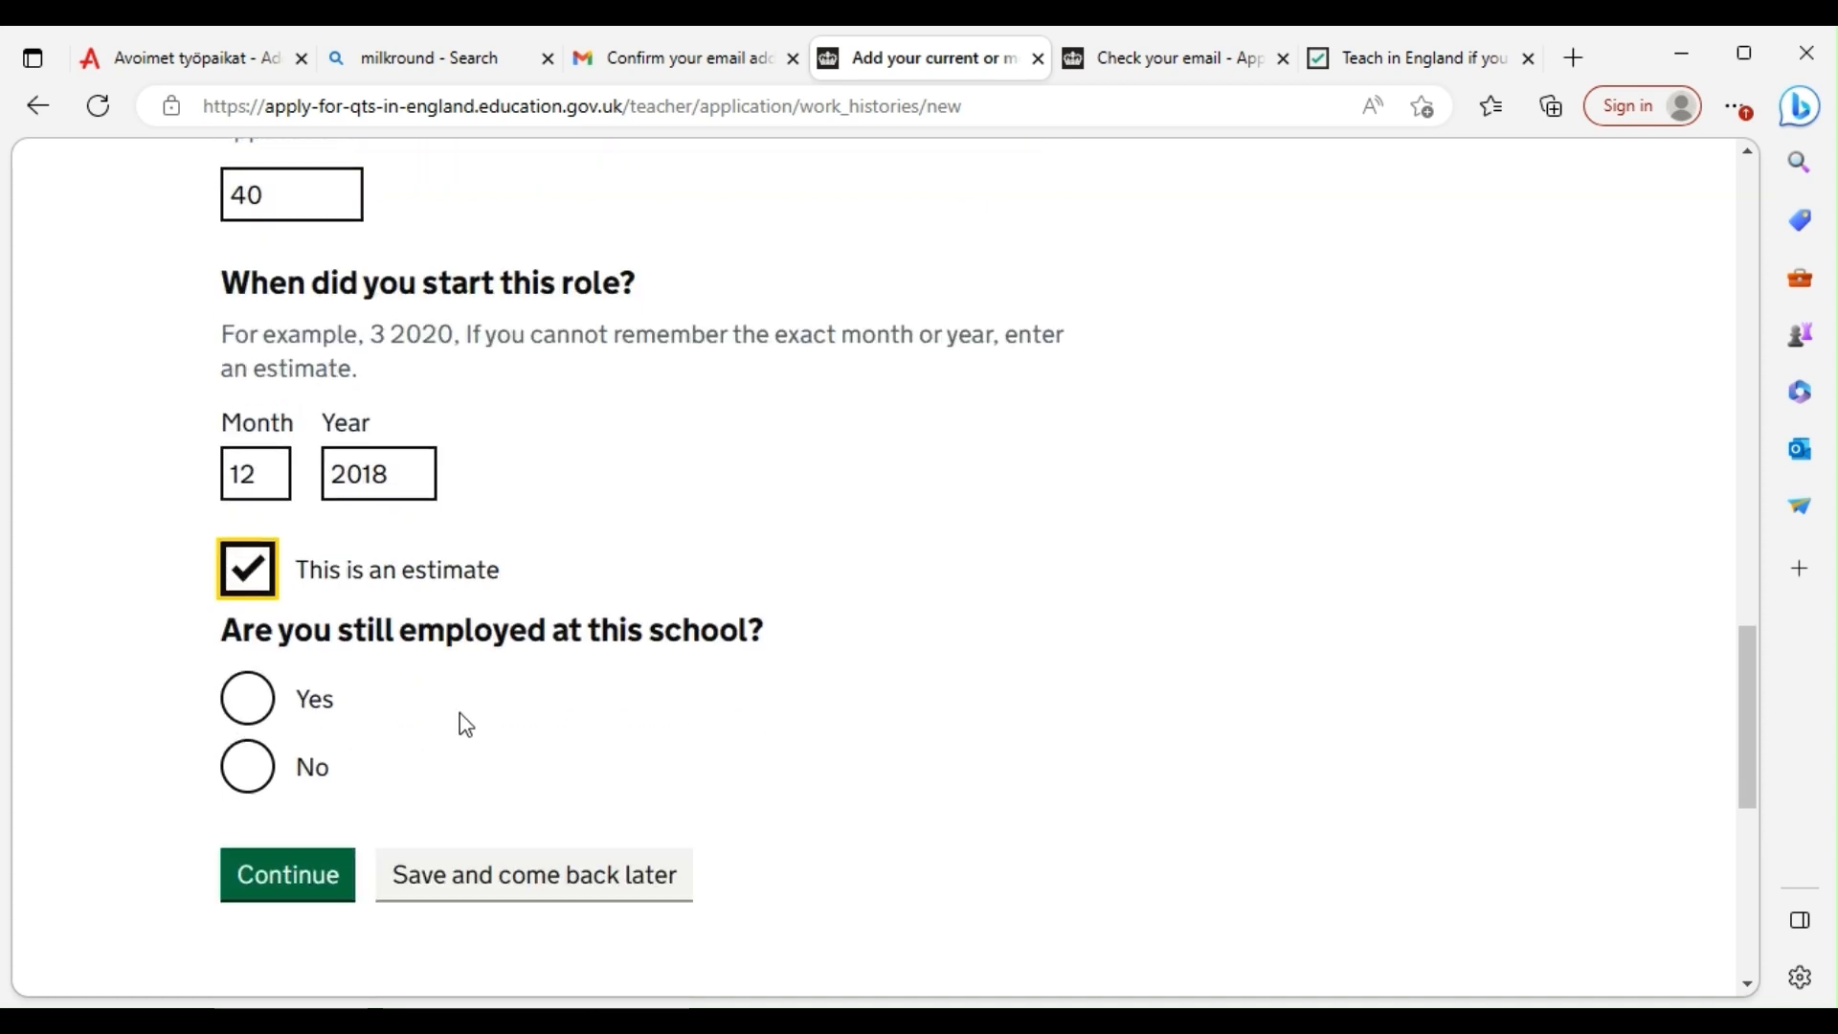
click(252, 719)
scroll(263, 766, down, 1)
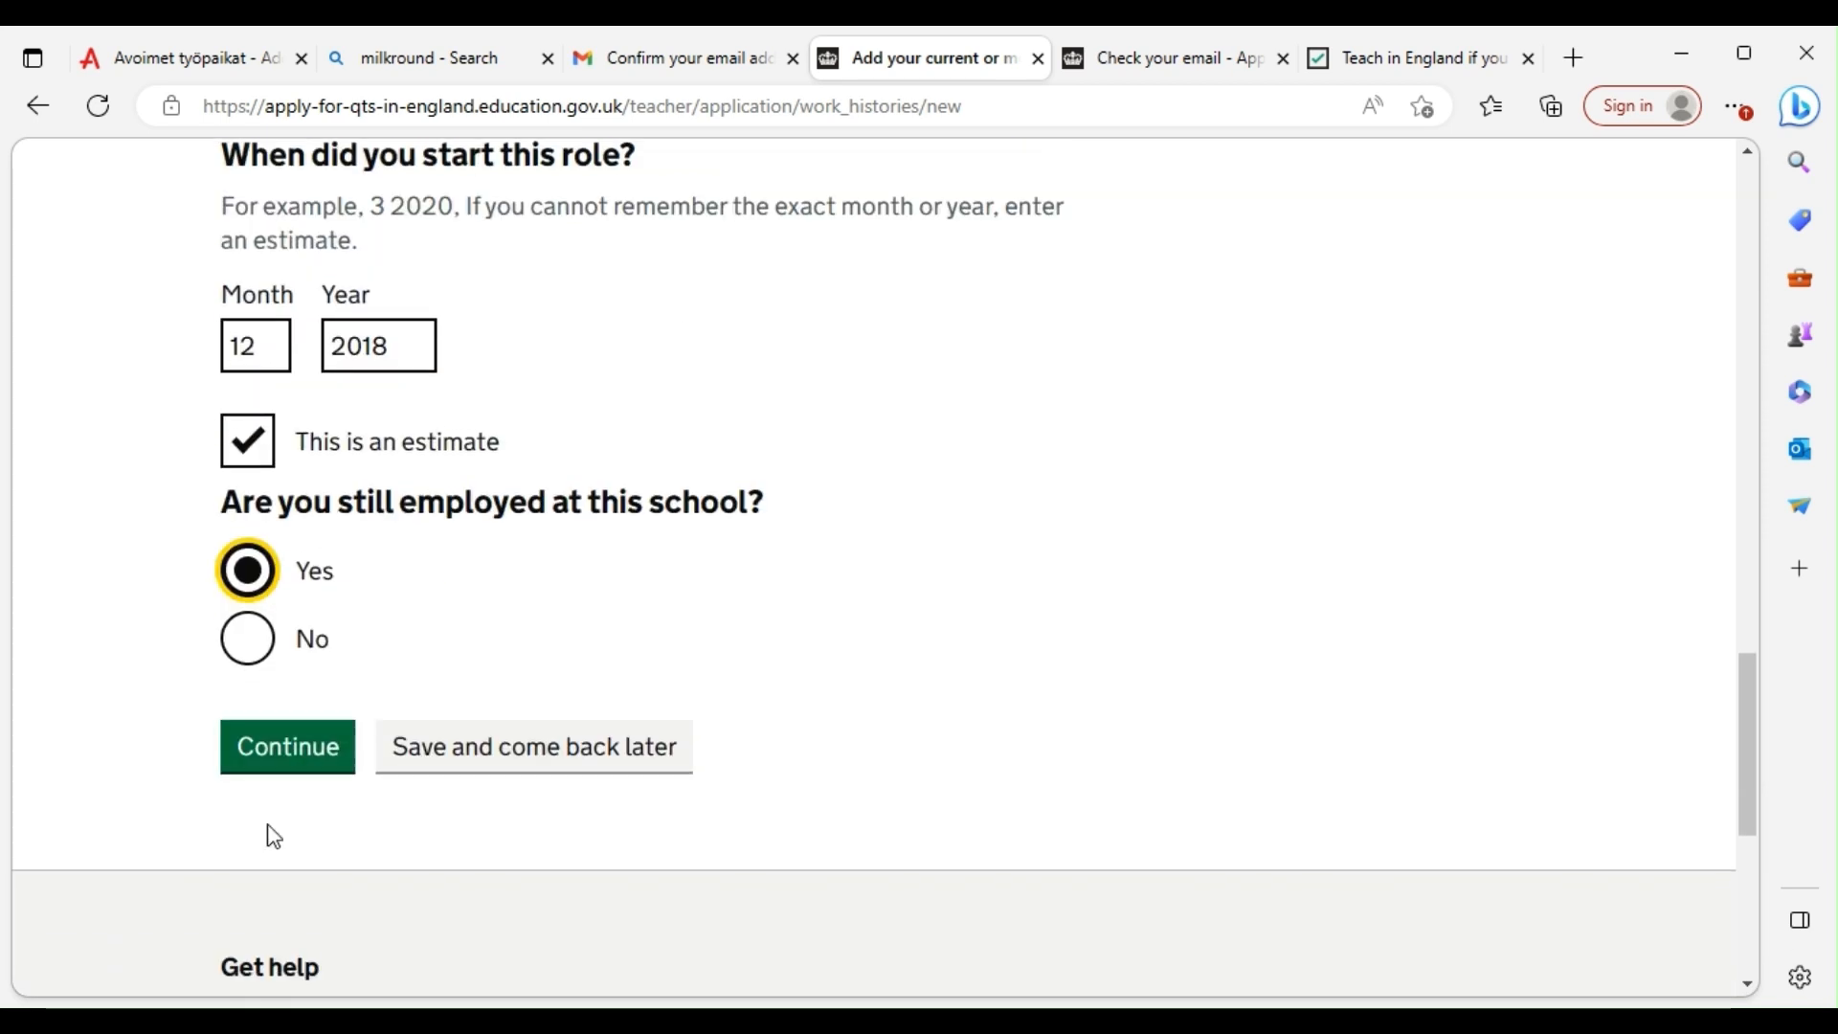
click(281, 771)
Enter the reference contact's full name
scroll(821, 661, down, 6)
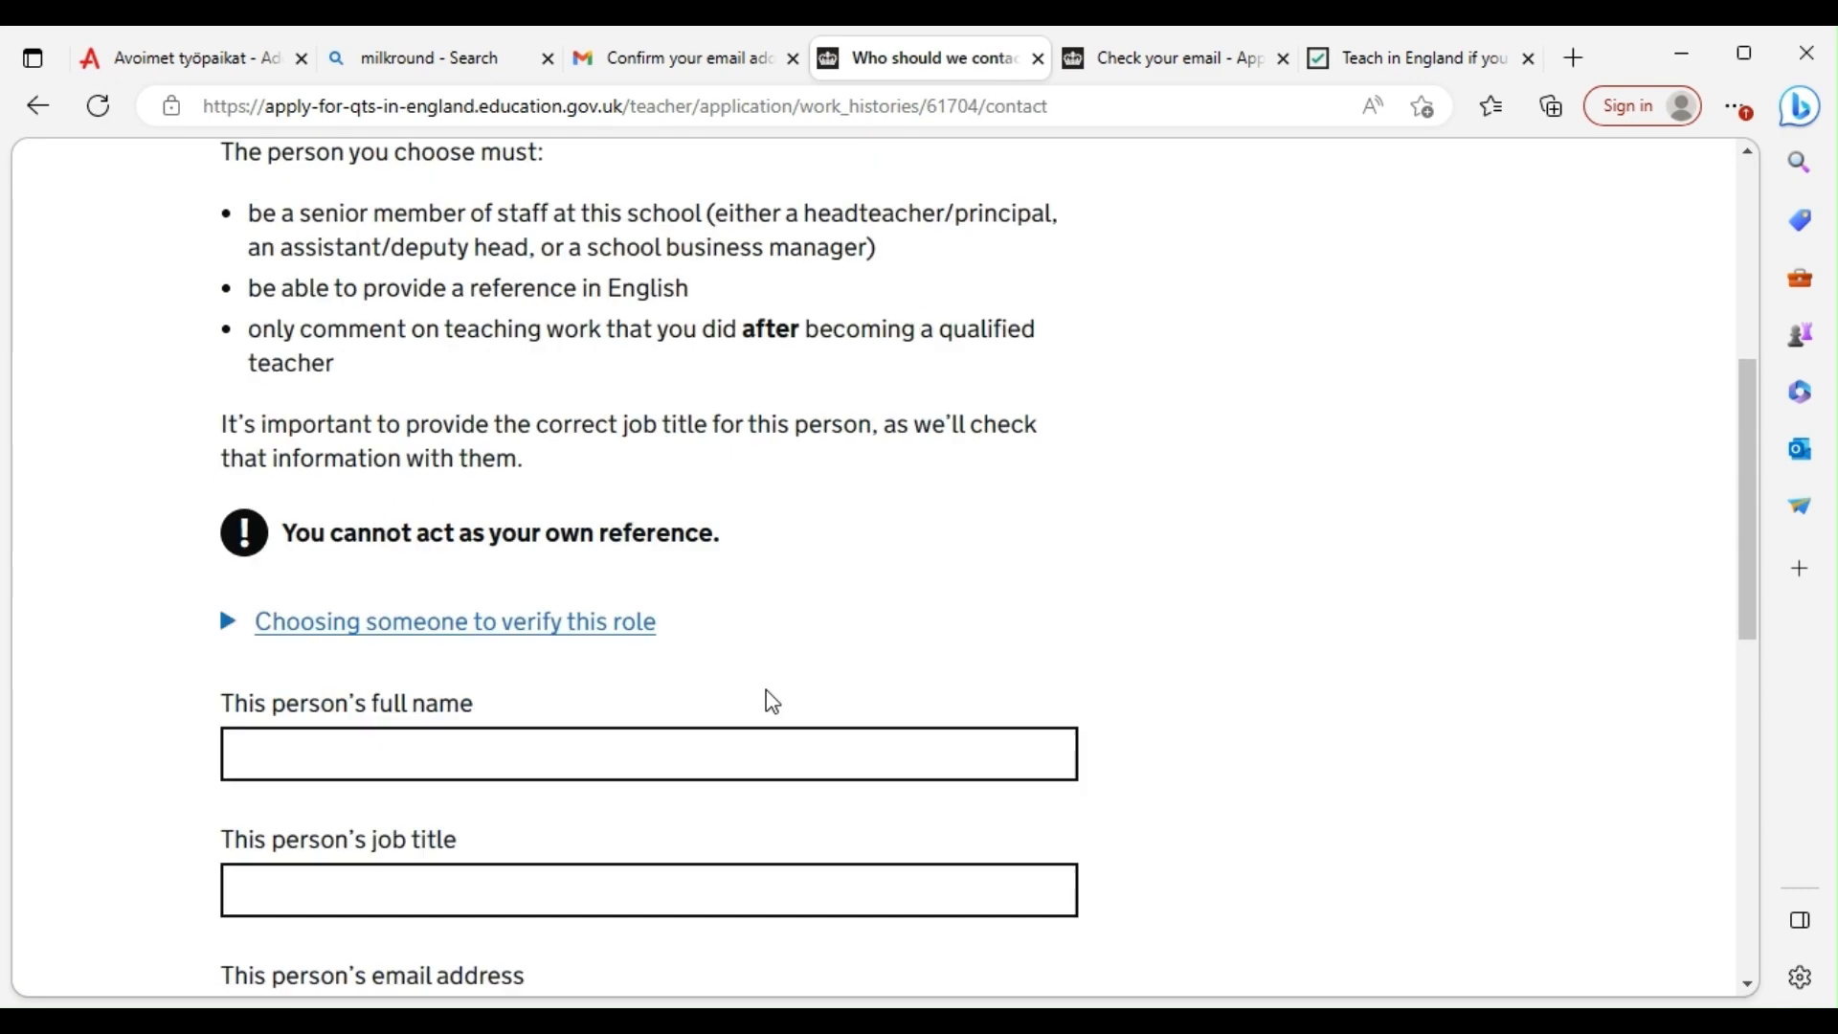
scroll(372, 525, up, 7)
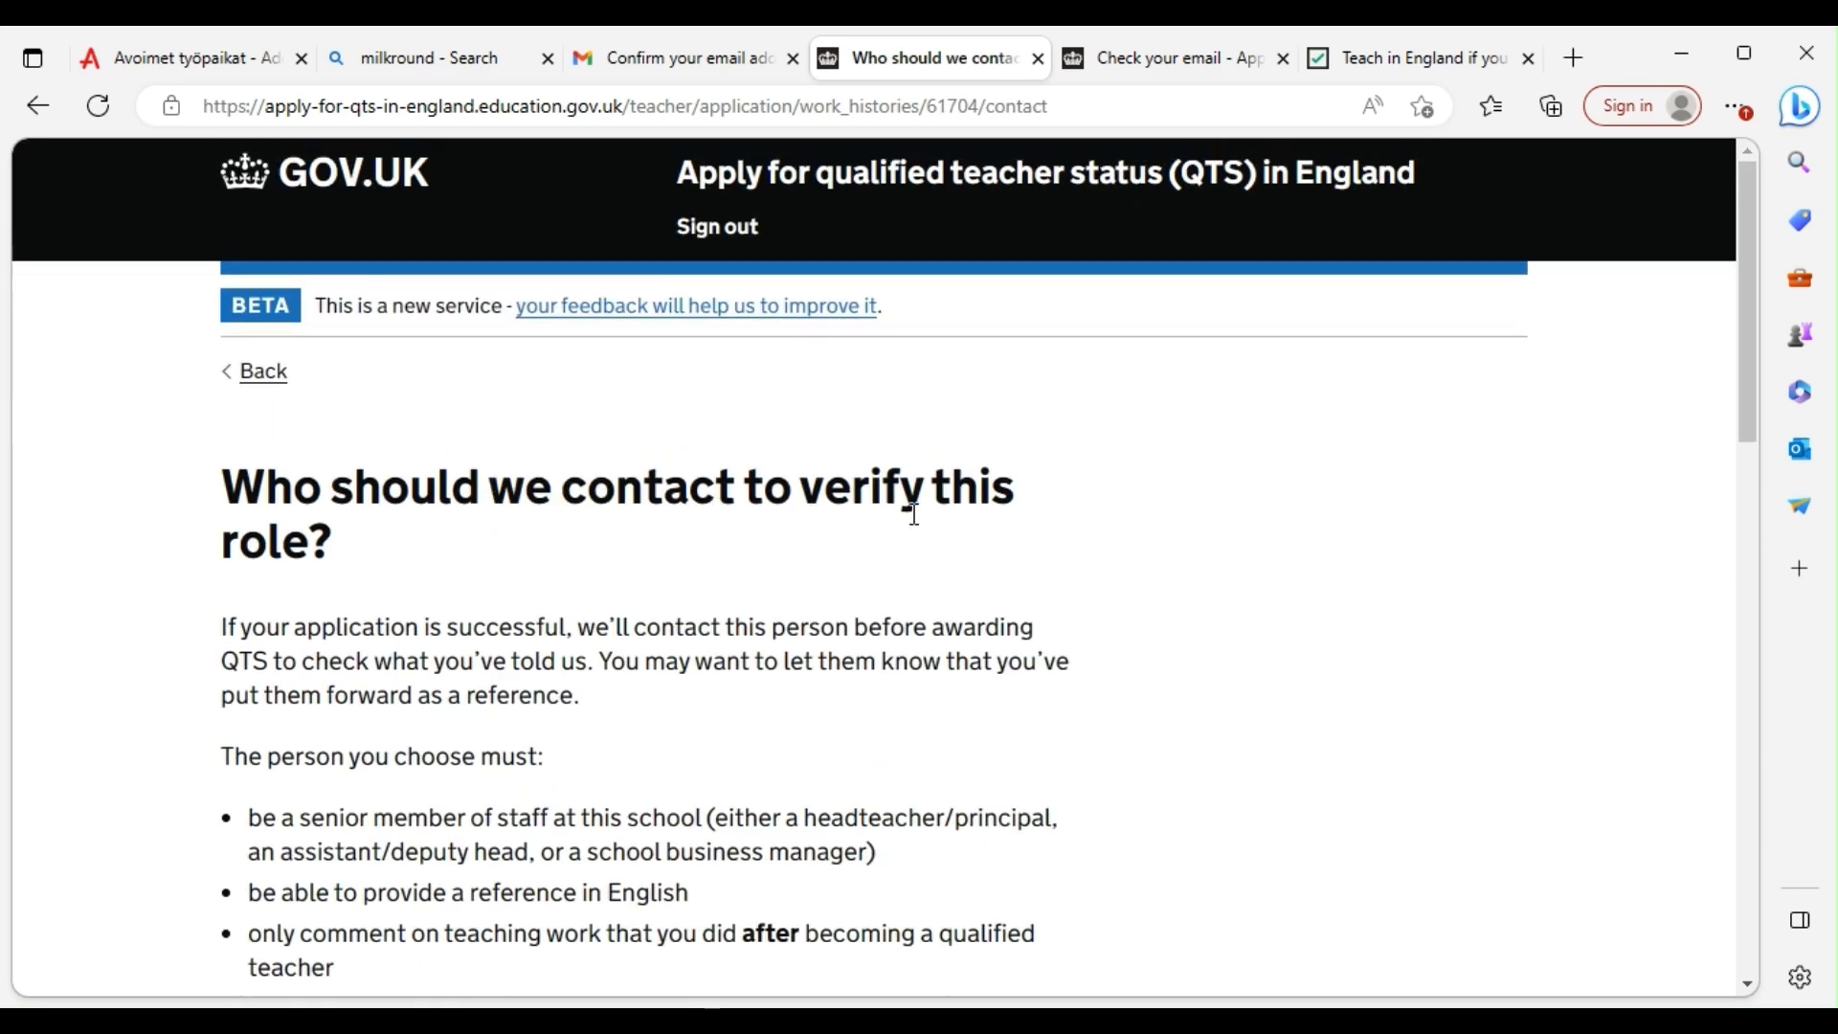
scroll(683, 507, down, 7)
scroll(533, 562, up, 1)
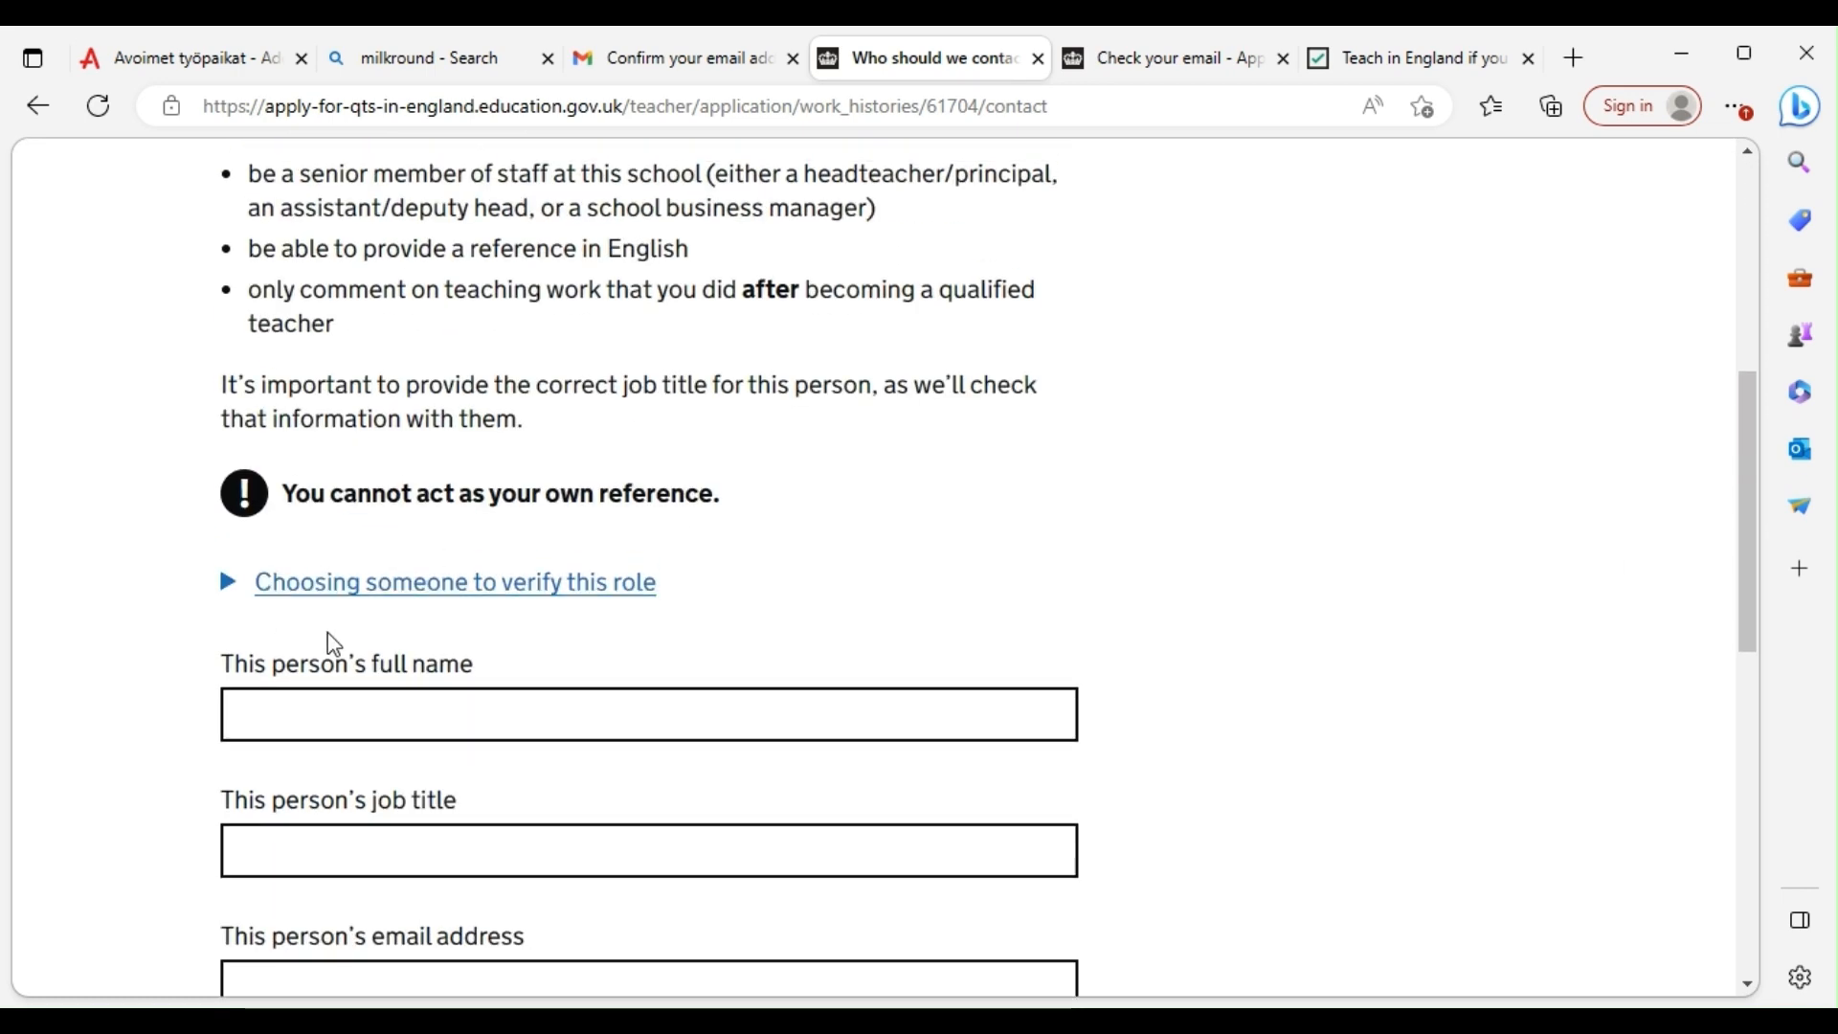
scroll(698, 464, up, 3)
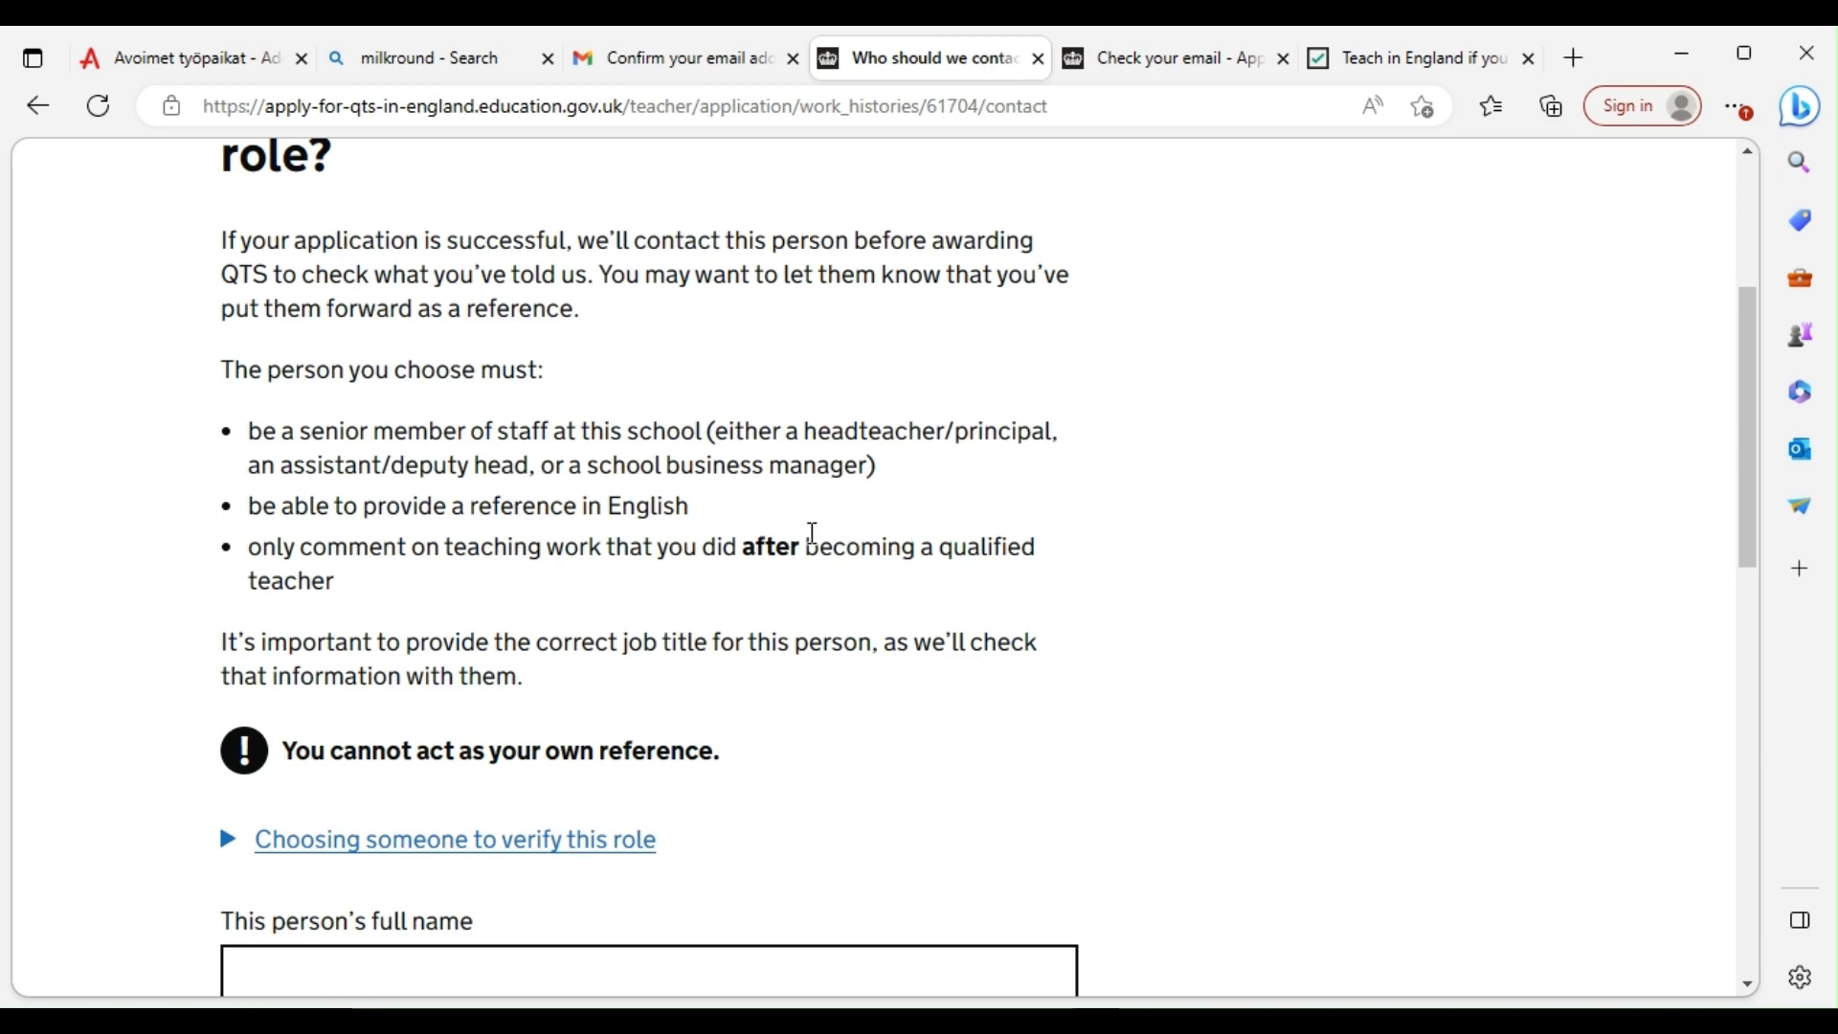
scroll(809, 555, down, 5)
click(344, 337)
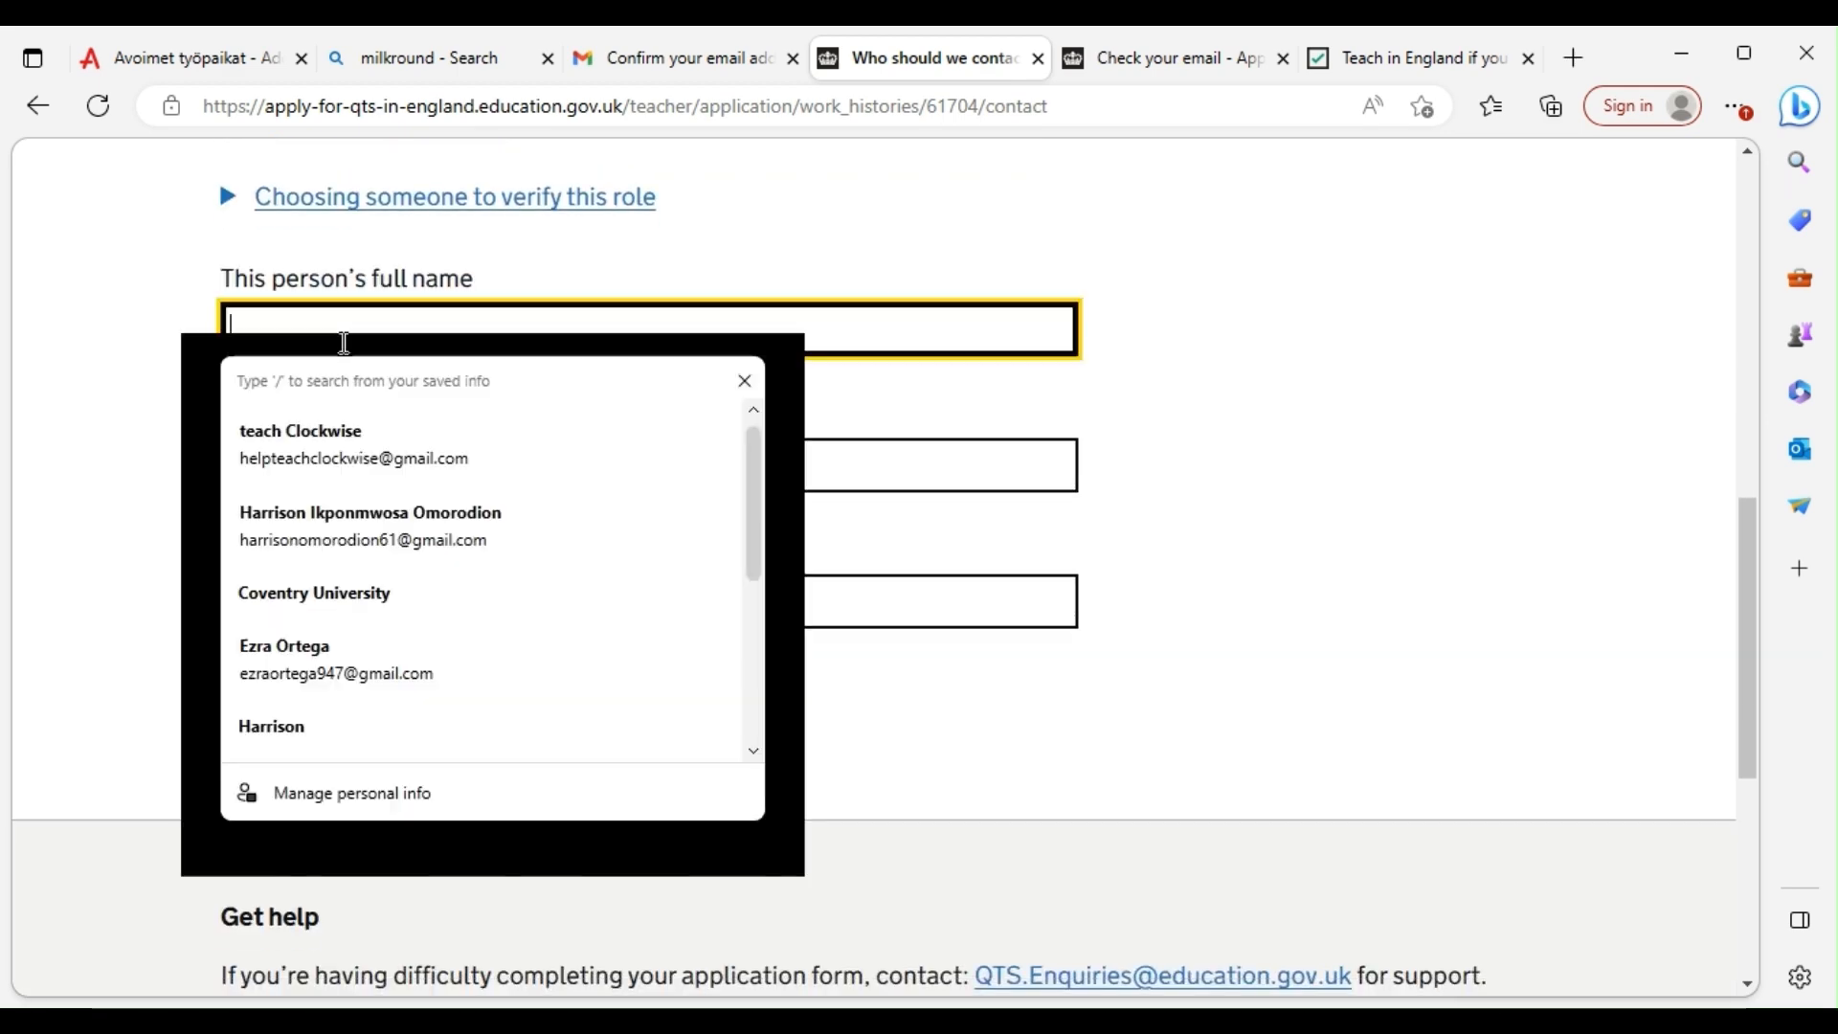
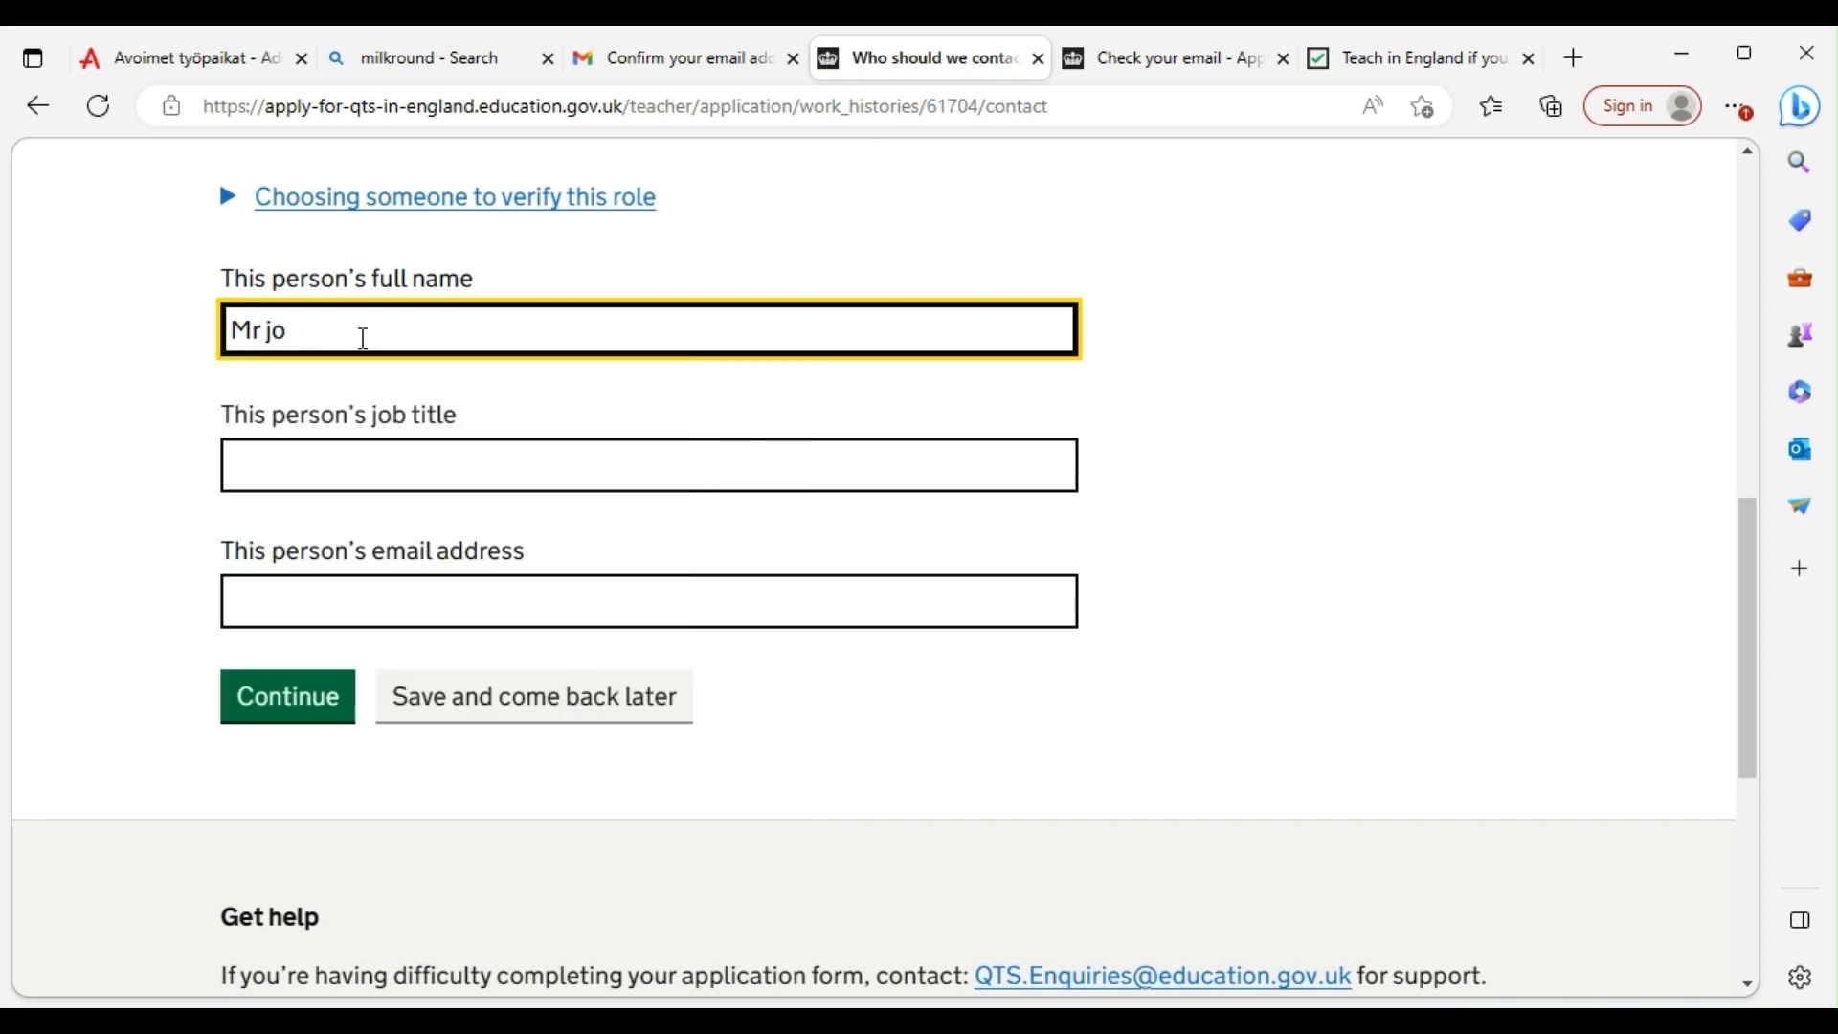
Set the reference's job title to Principal, correct their e-mail address, and submit
click(411, 471)
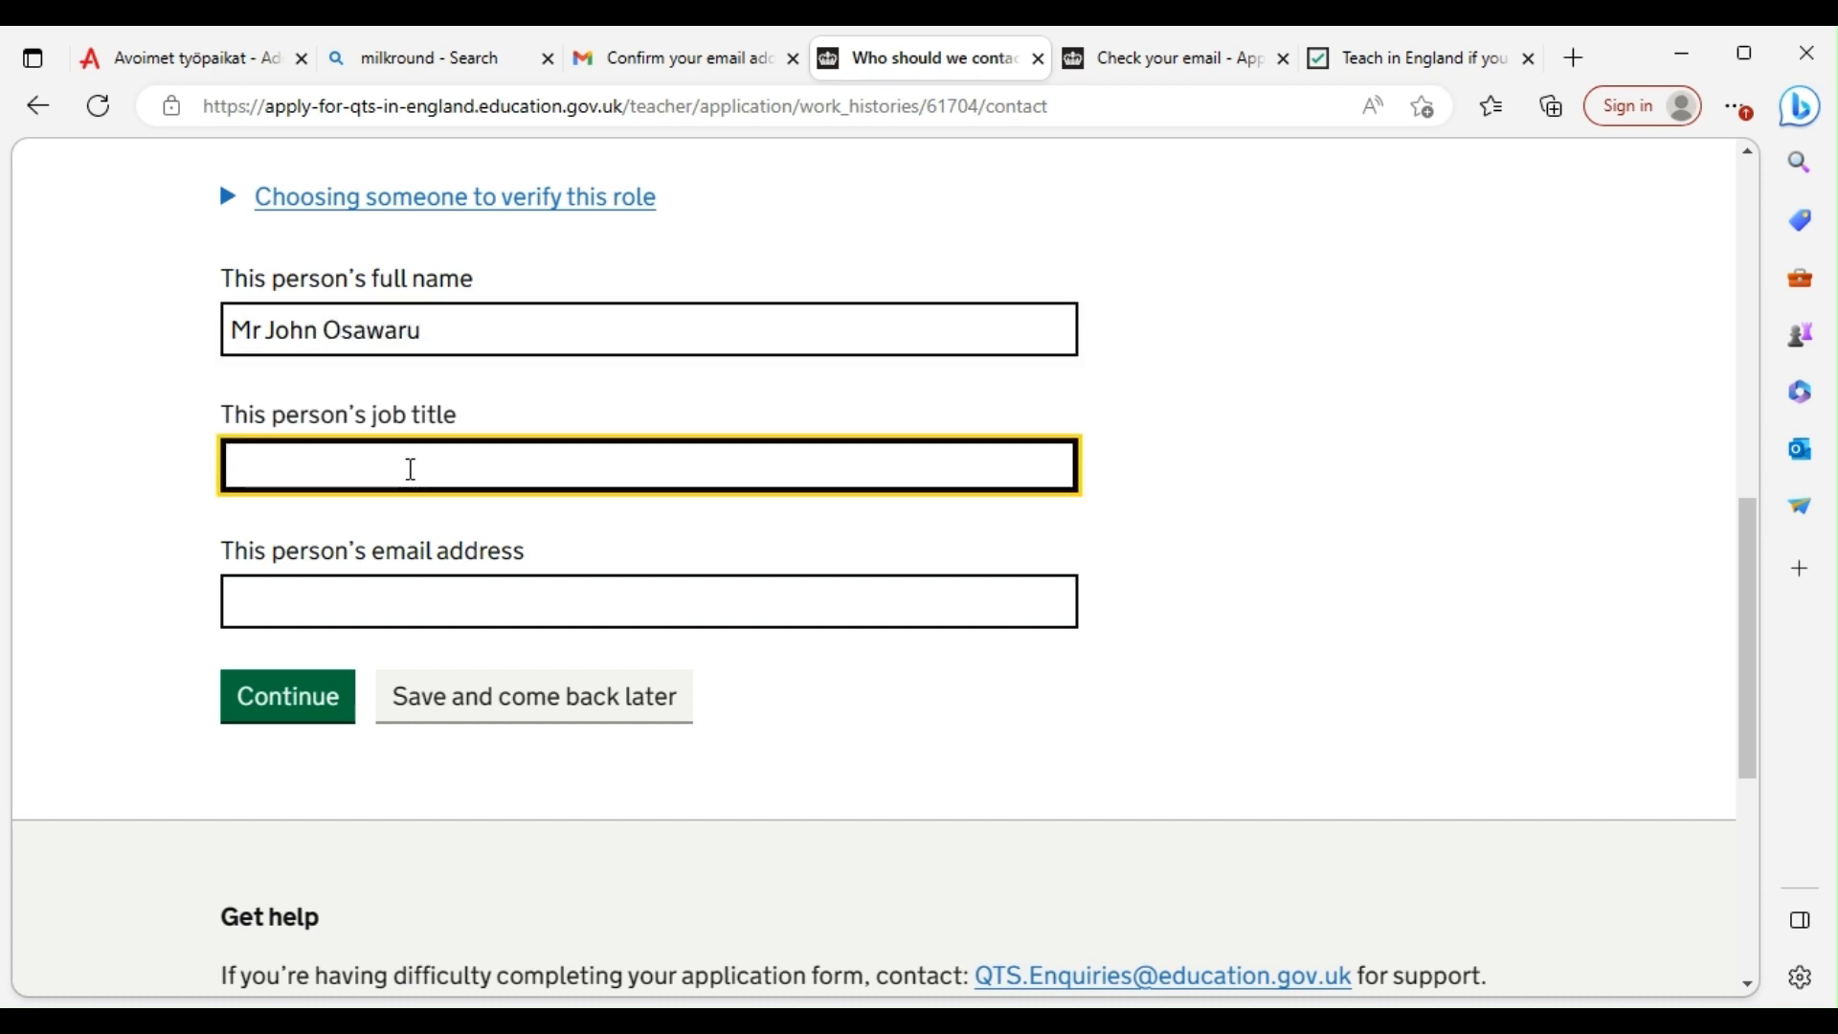
text(Principal)
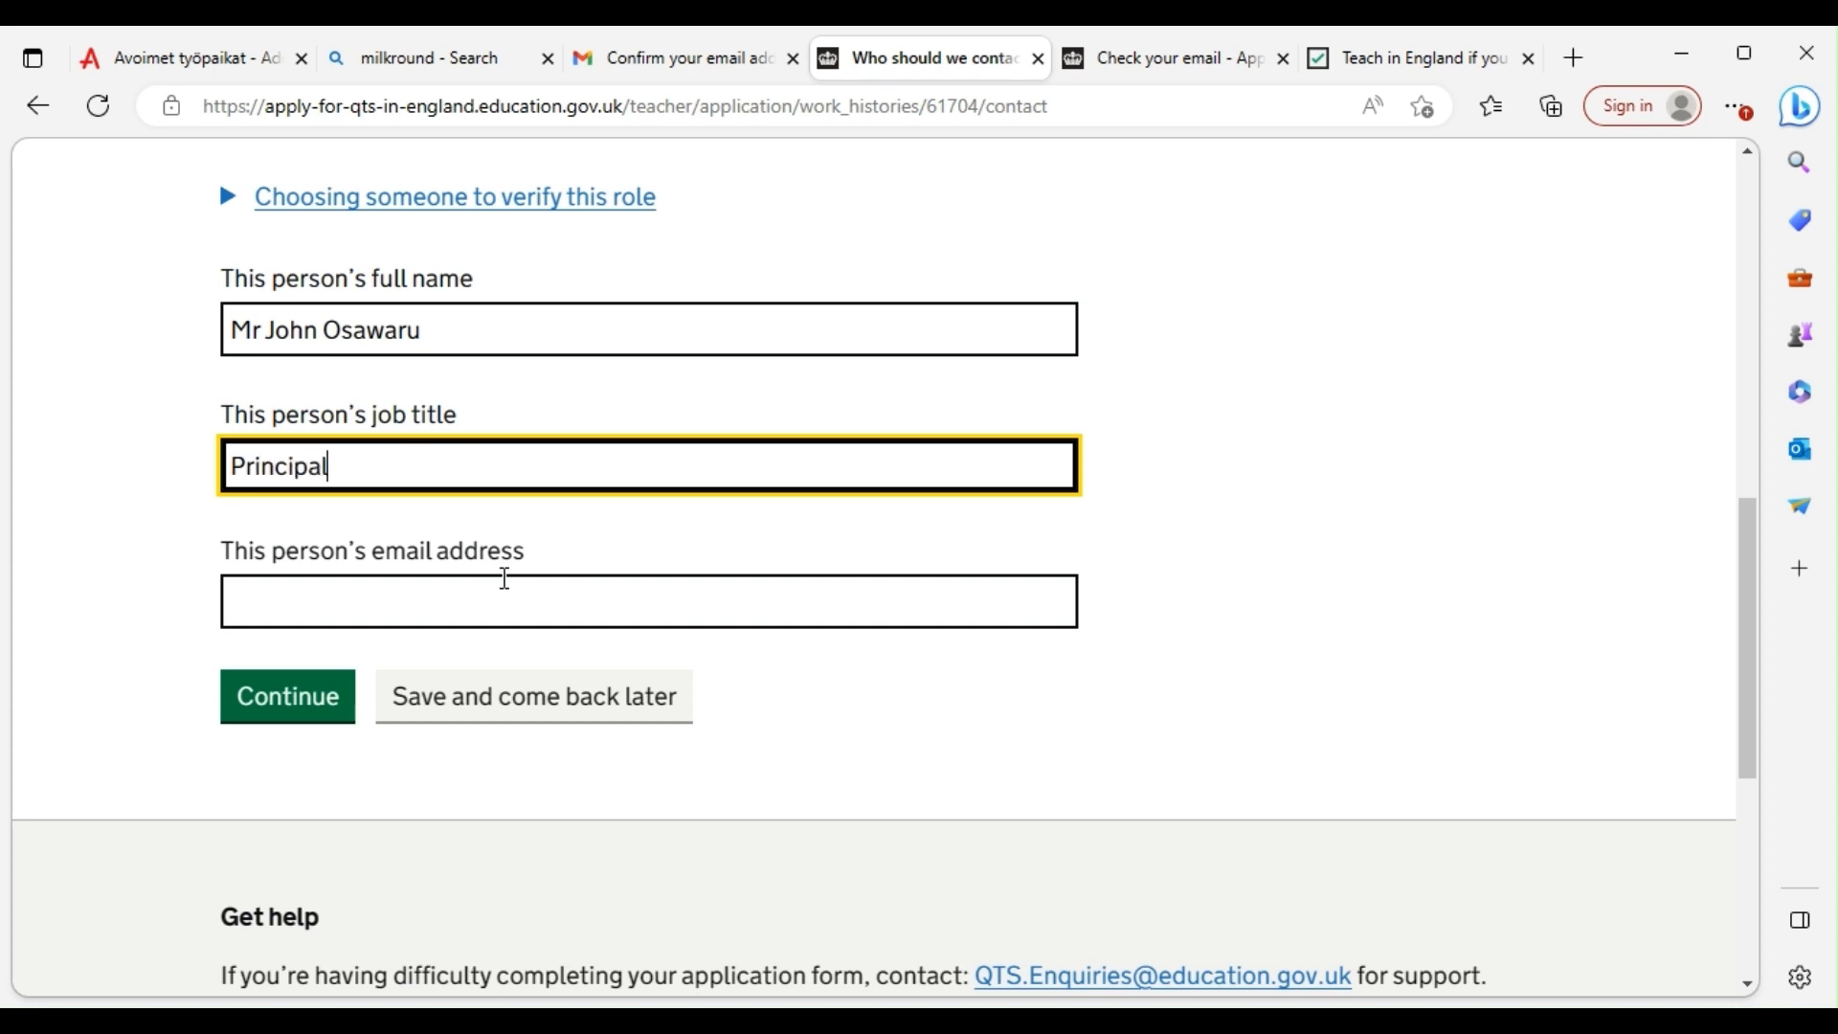
click(482, 592)
scroll(357, 397, down, 1)
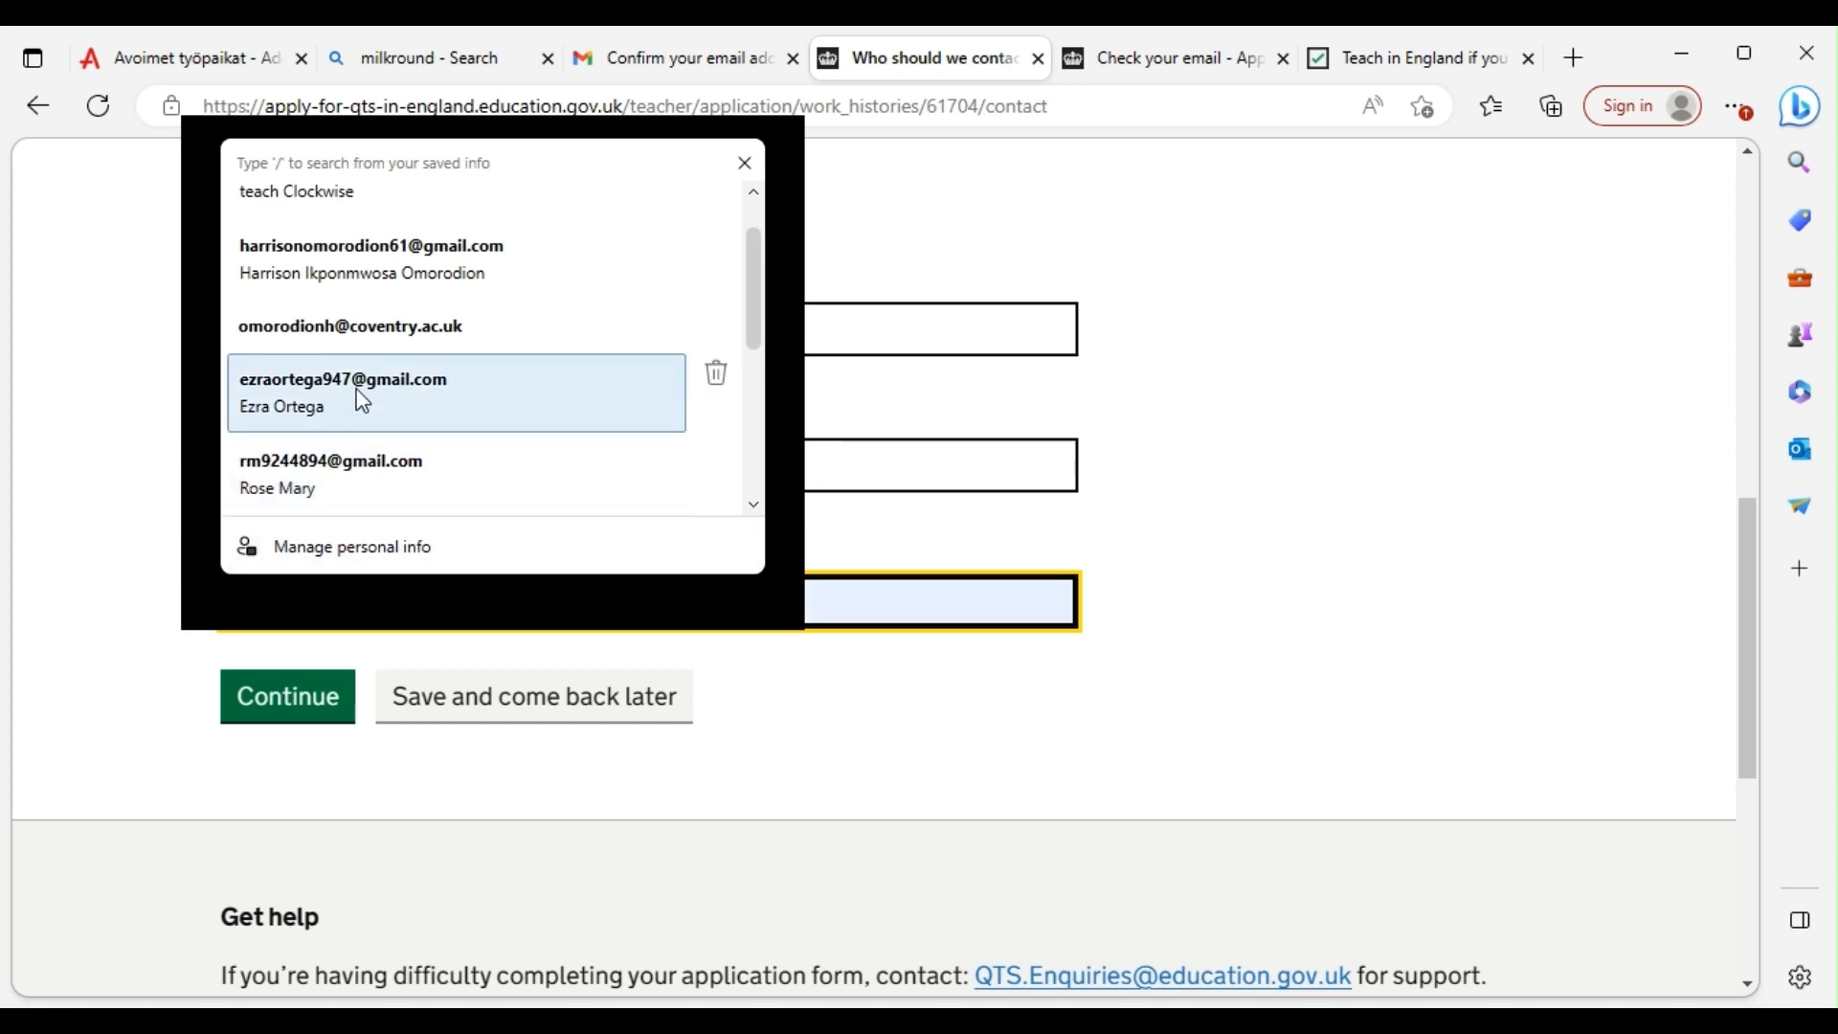
click(367, 478)
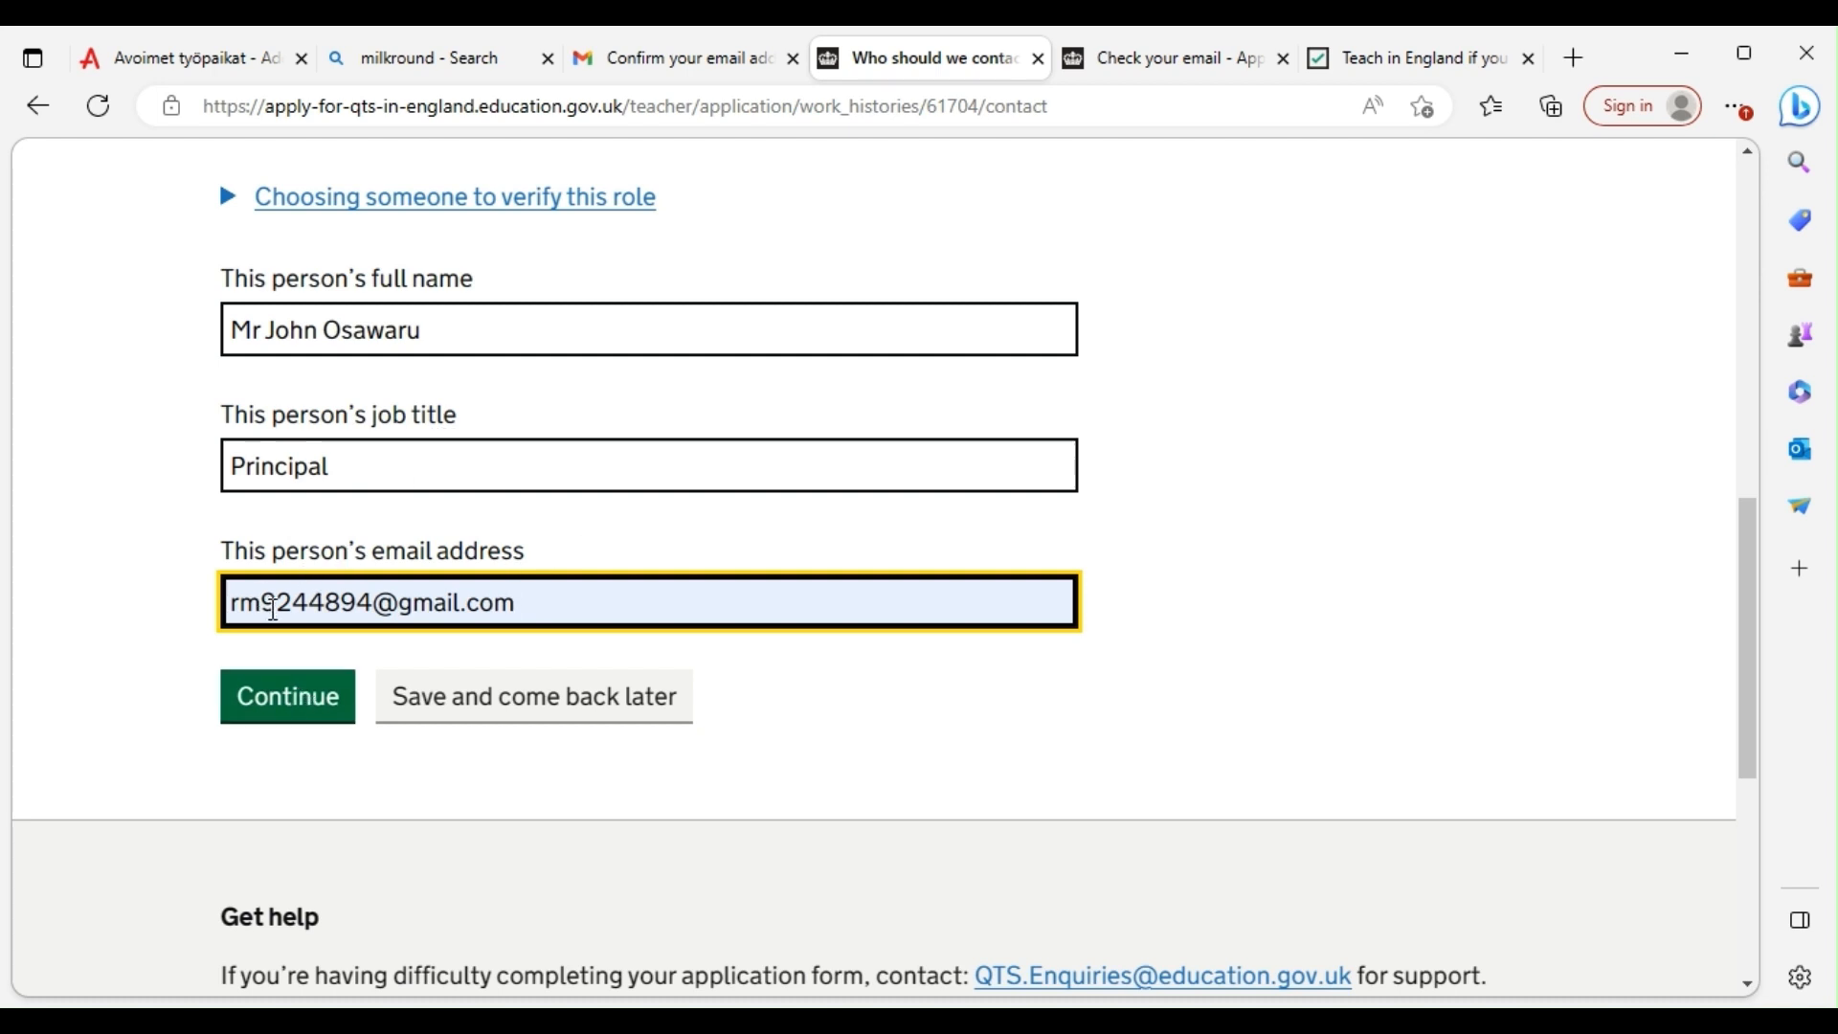
drag(383, 601, 200, 605)
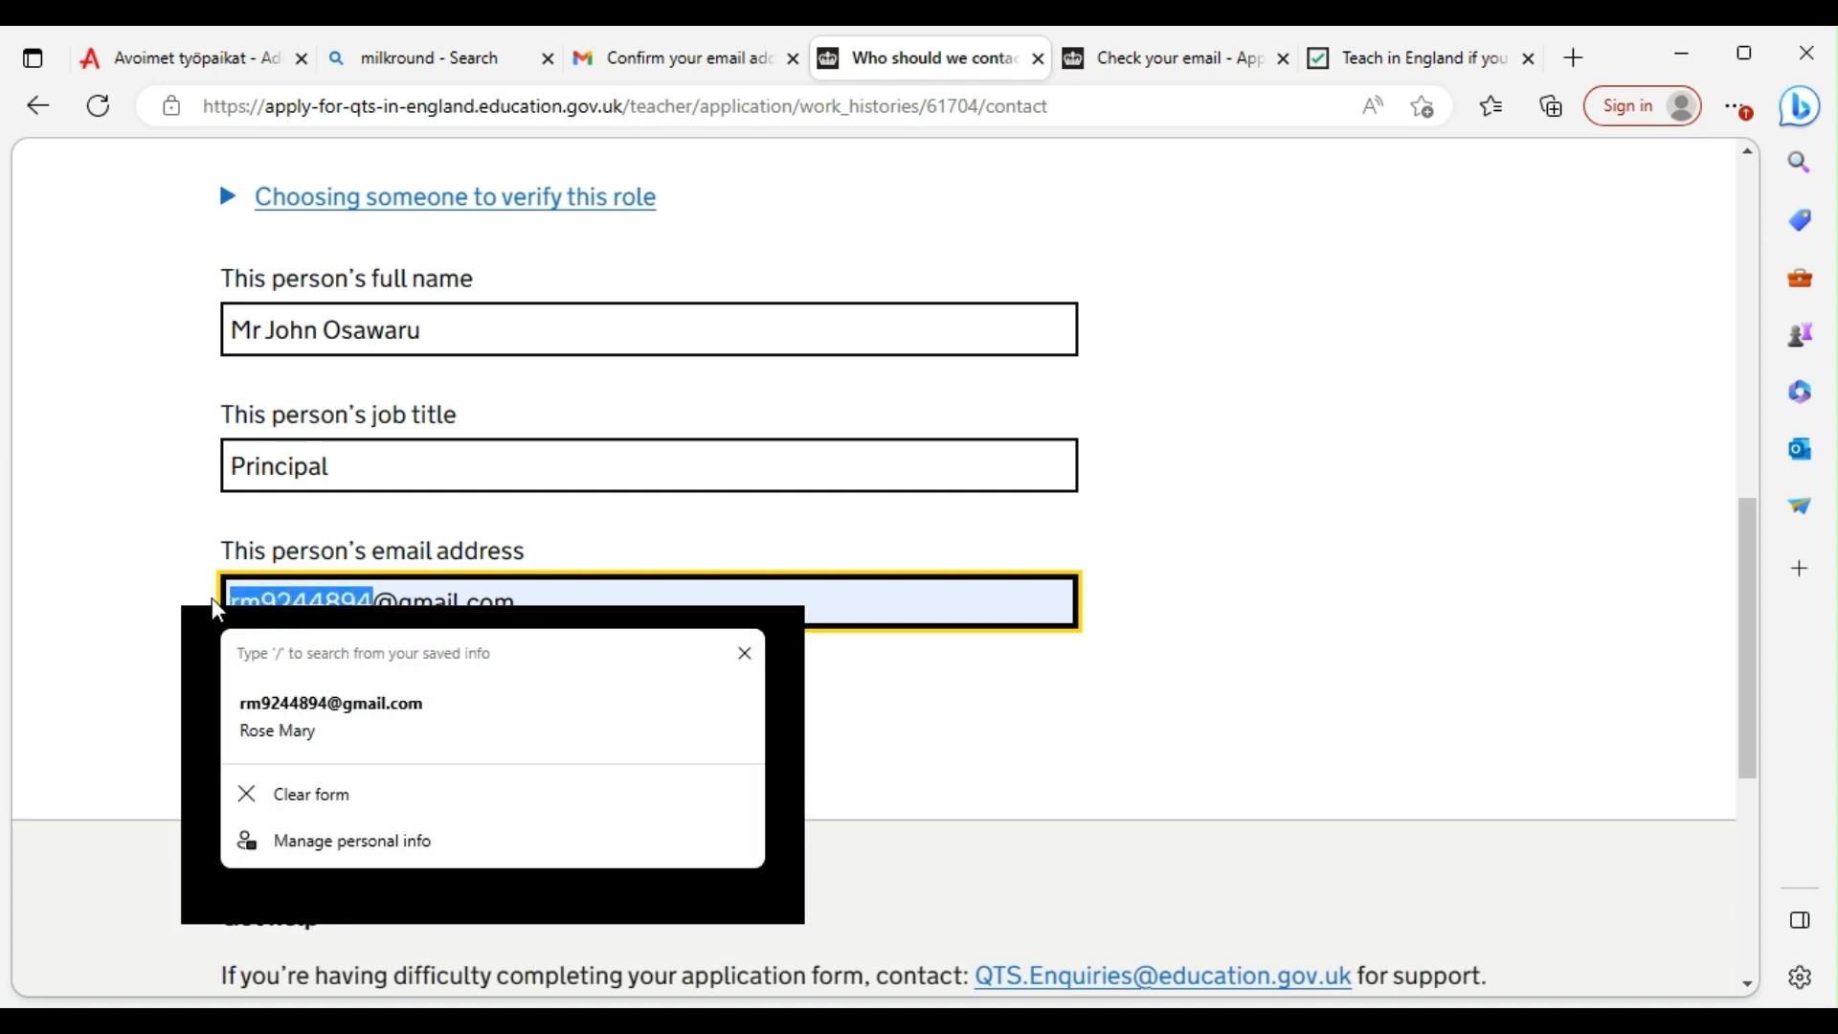
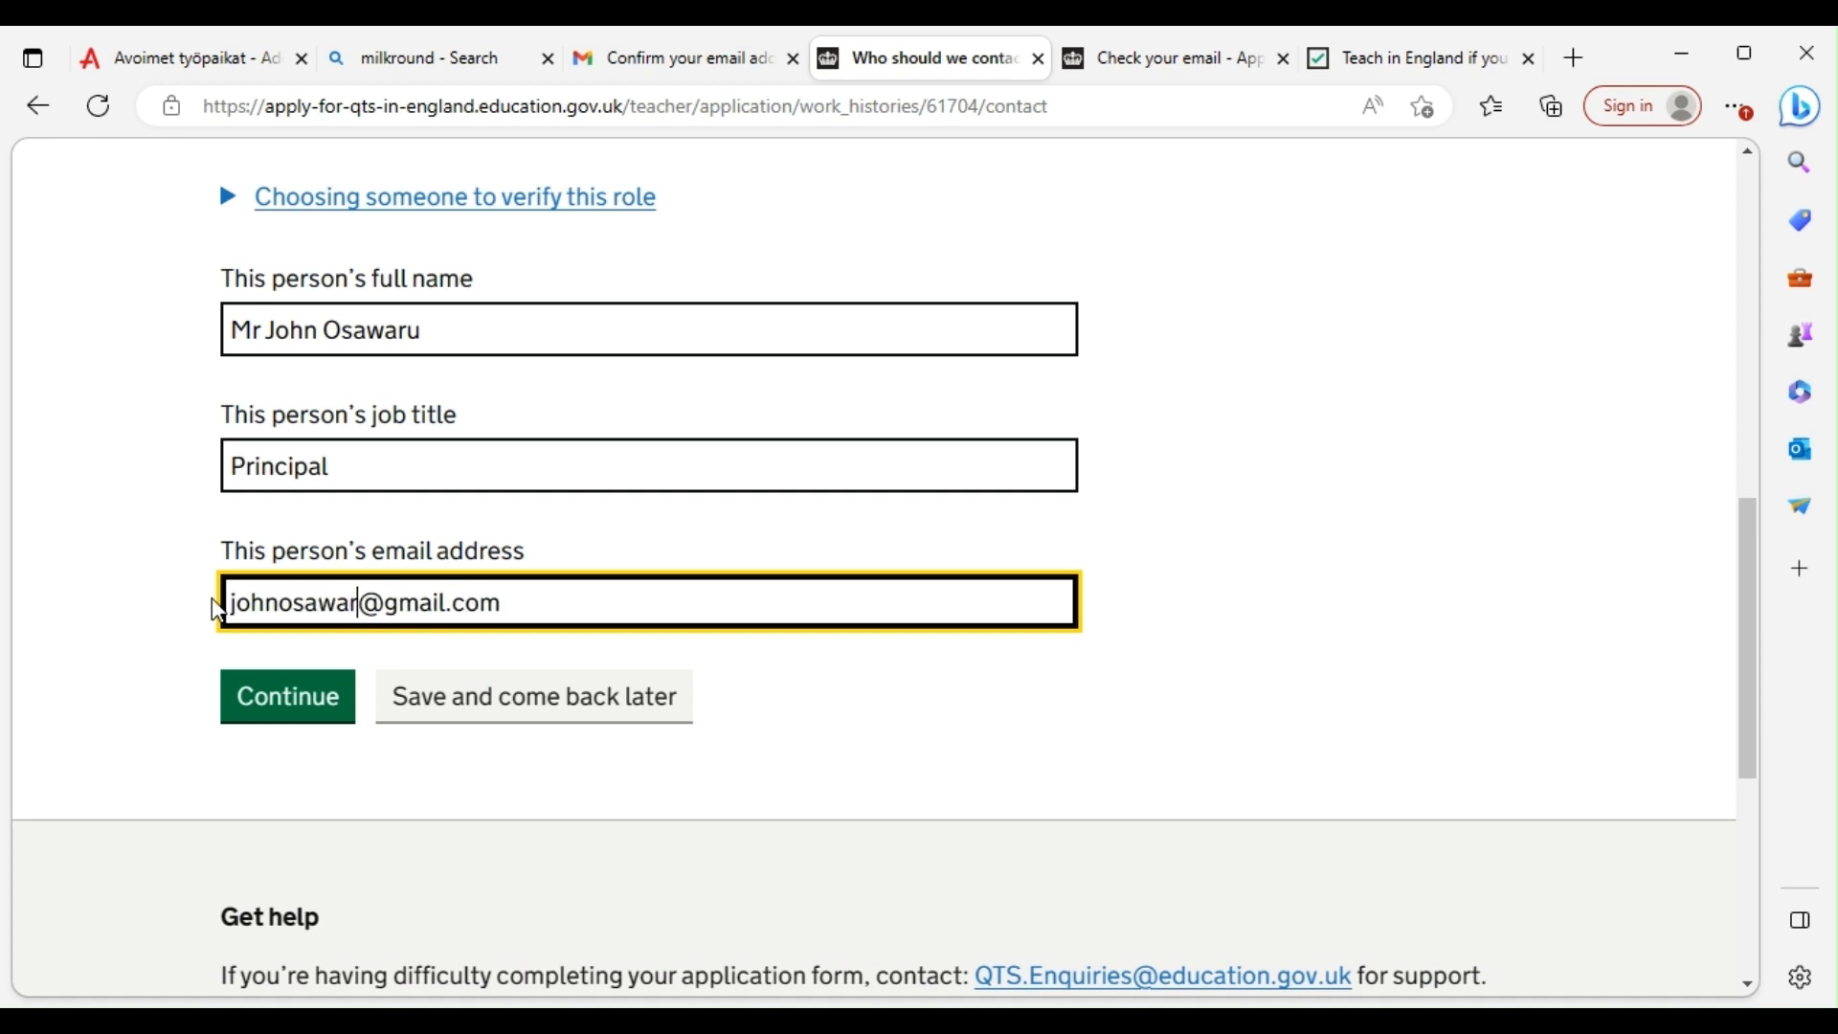
click(293, 693)
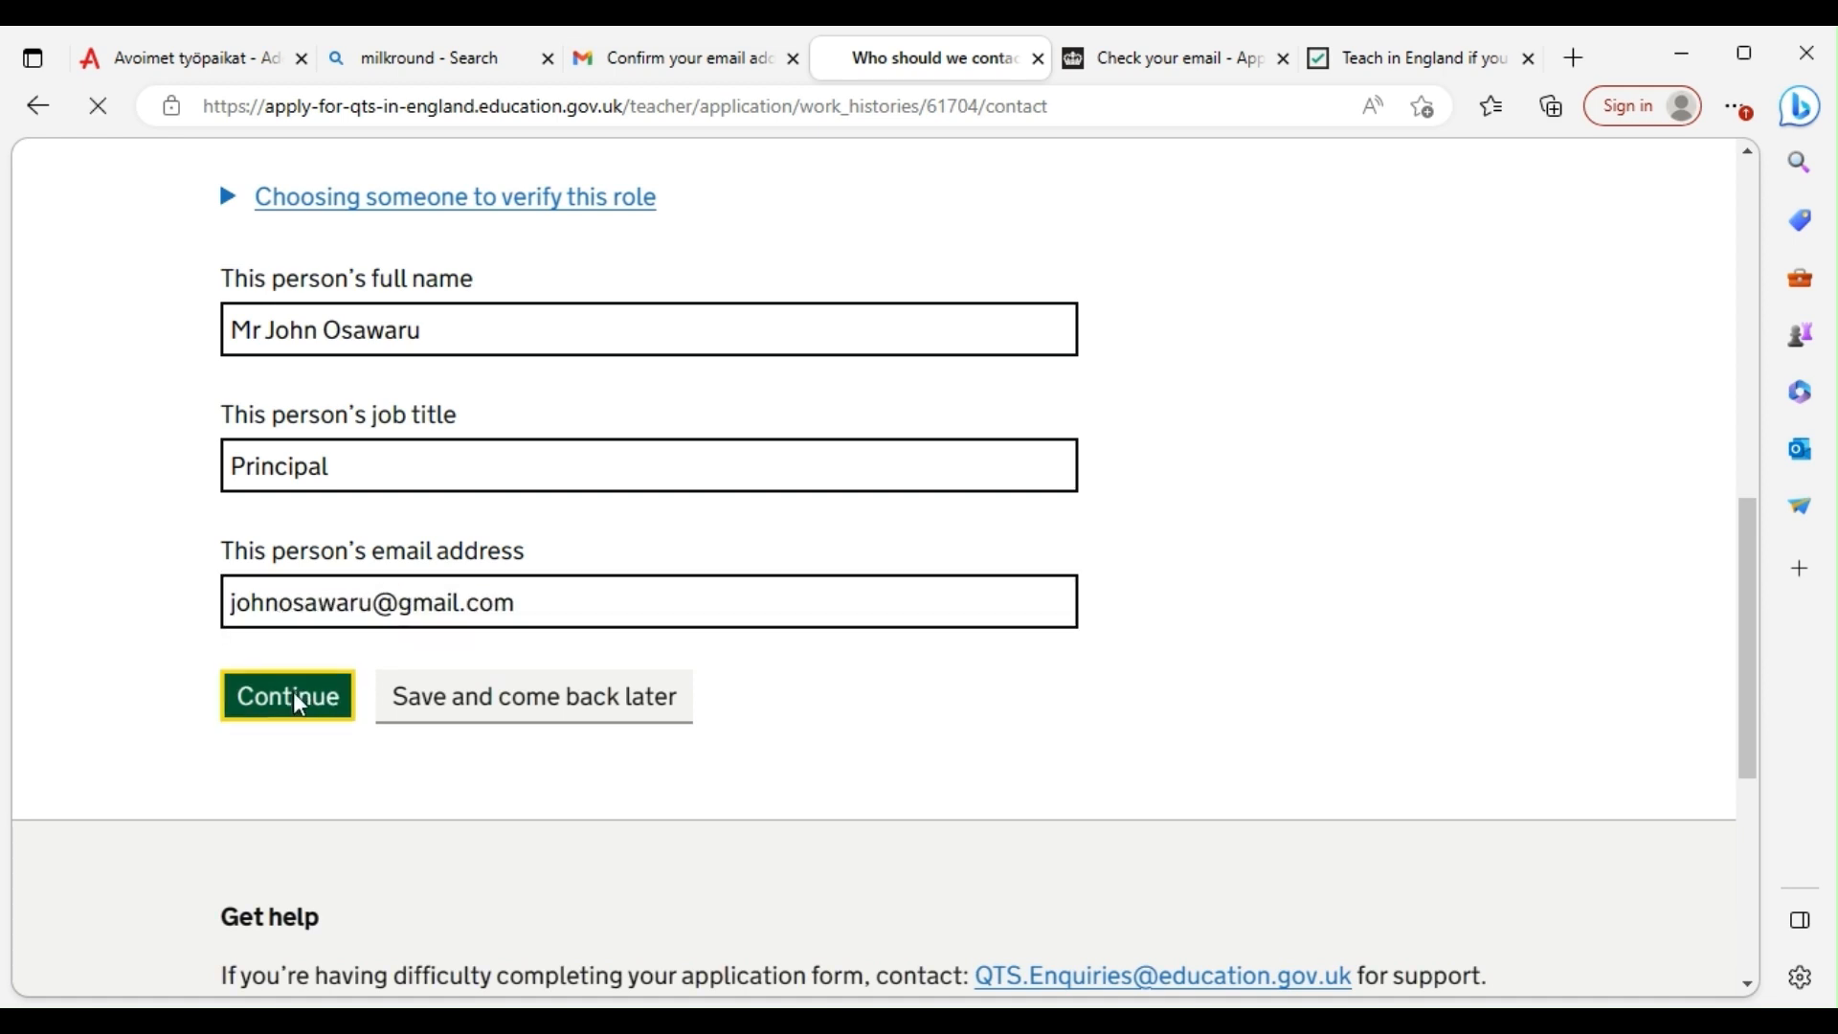
Confirm the work history answers on the Check your answers page
scroll(567, 660, down, 9)
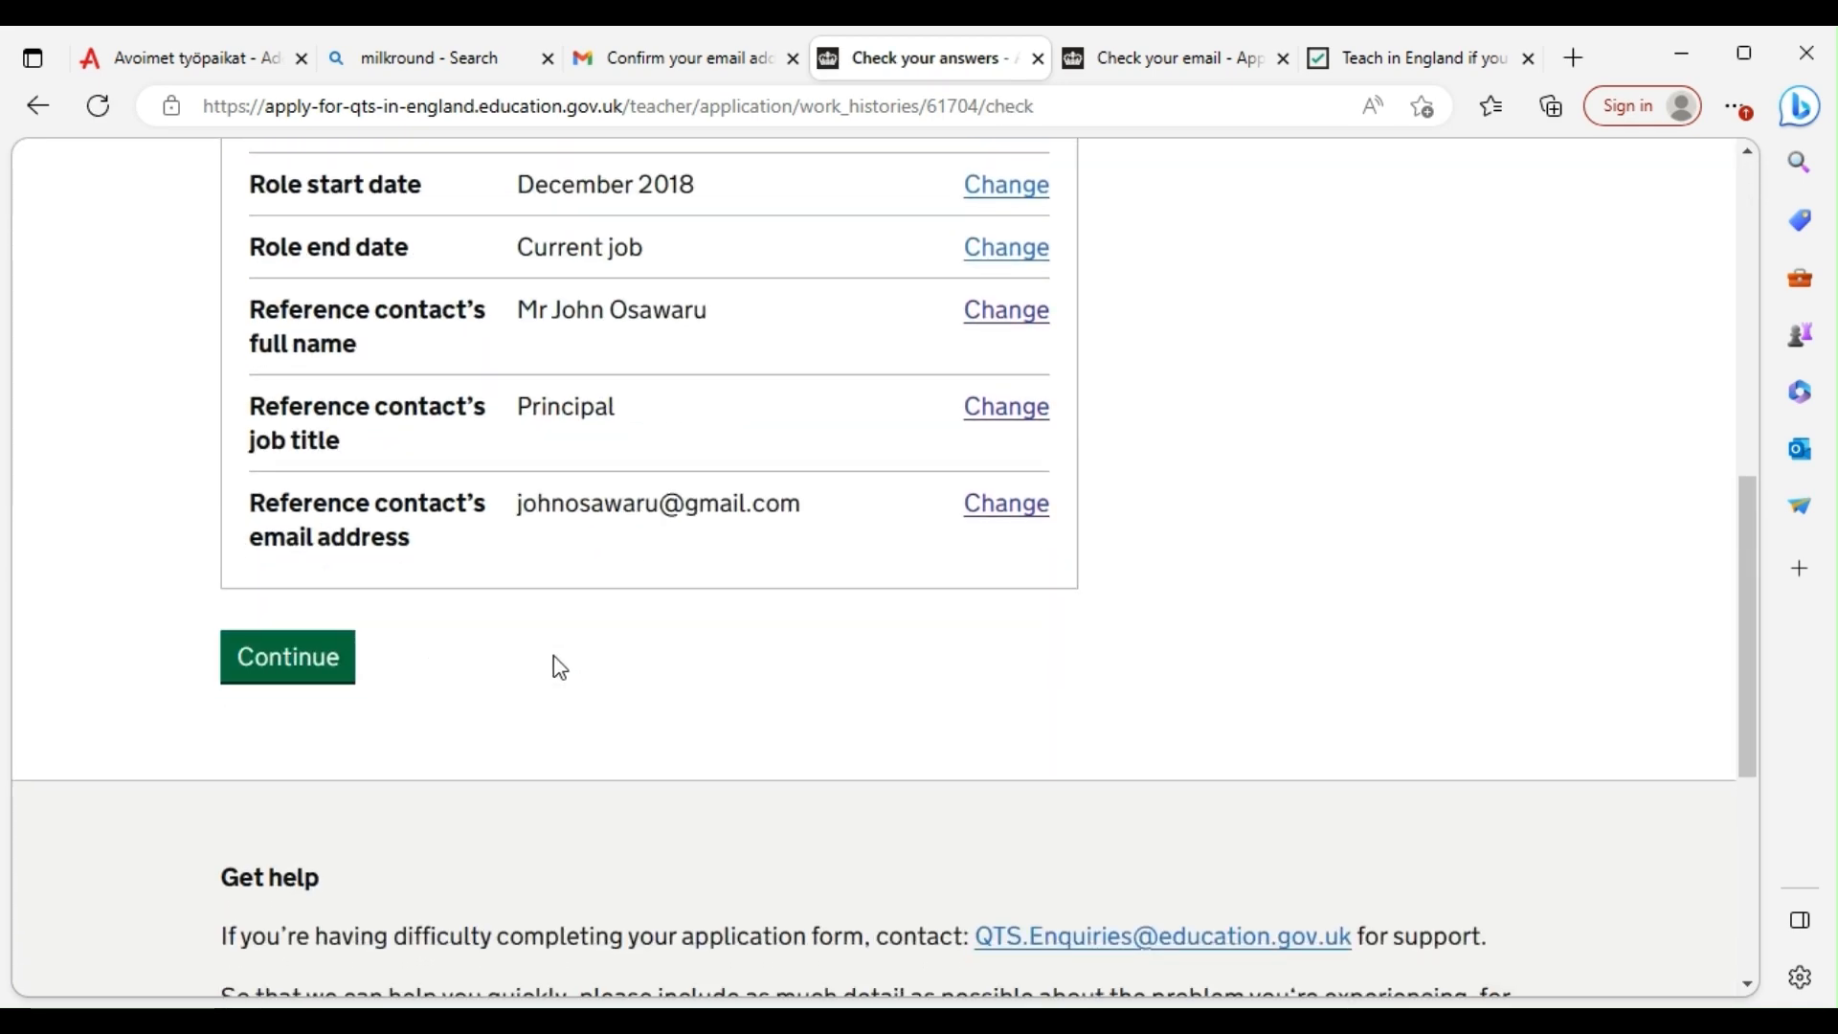
scroll(383, 631, down, 1)
click(299, 287)
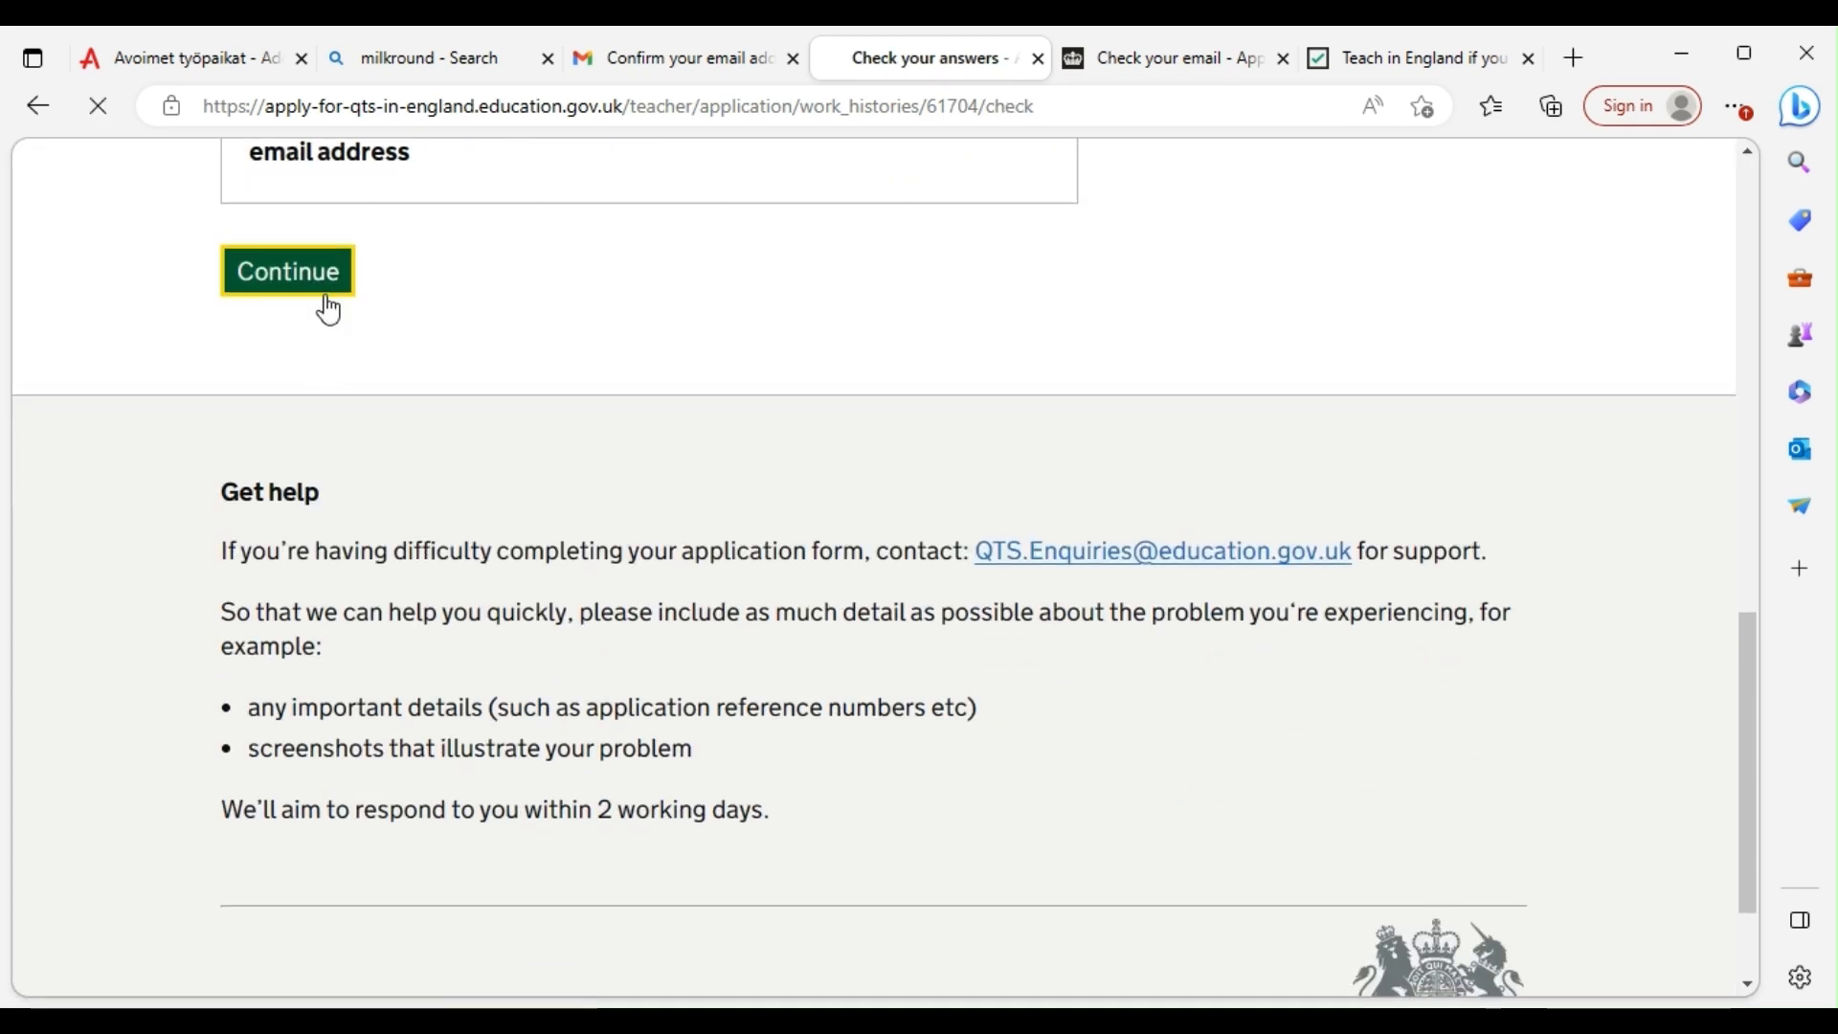
Decline adding another role and review the task list showing 4 of 5 sections done
scroll(678, 457, down, 3)
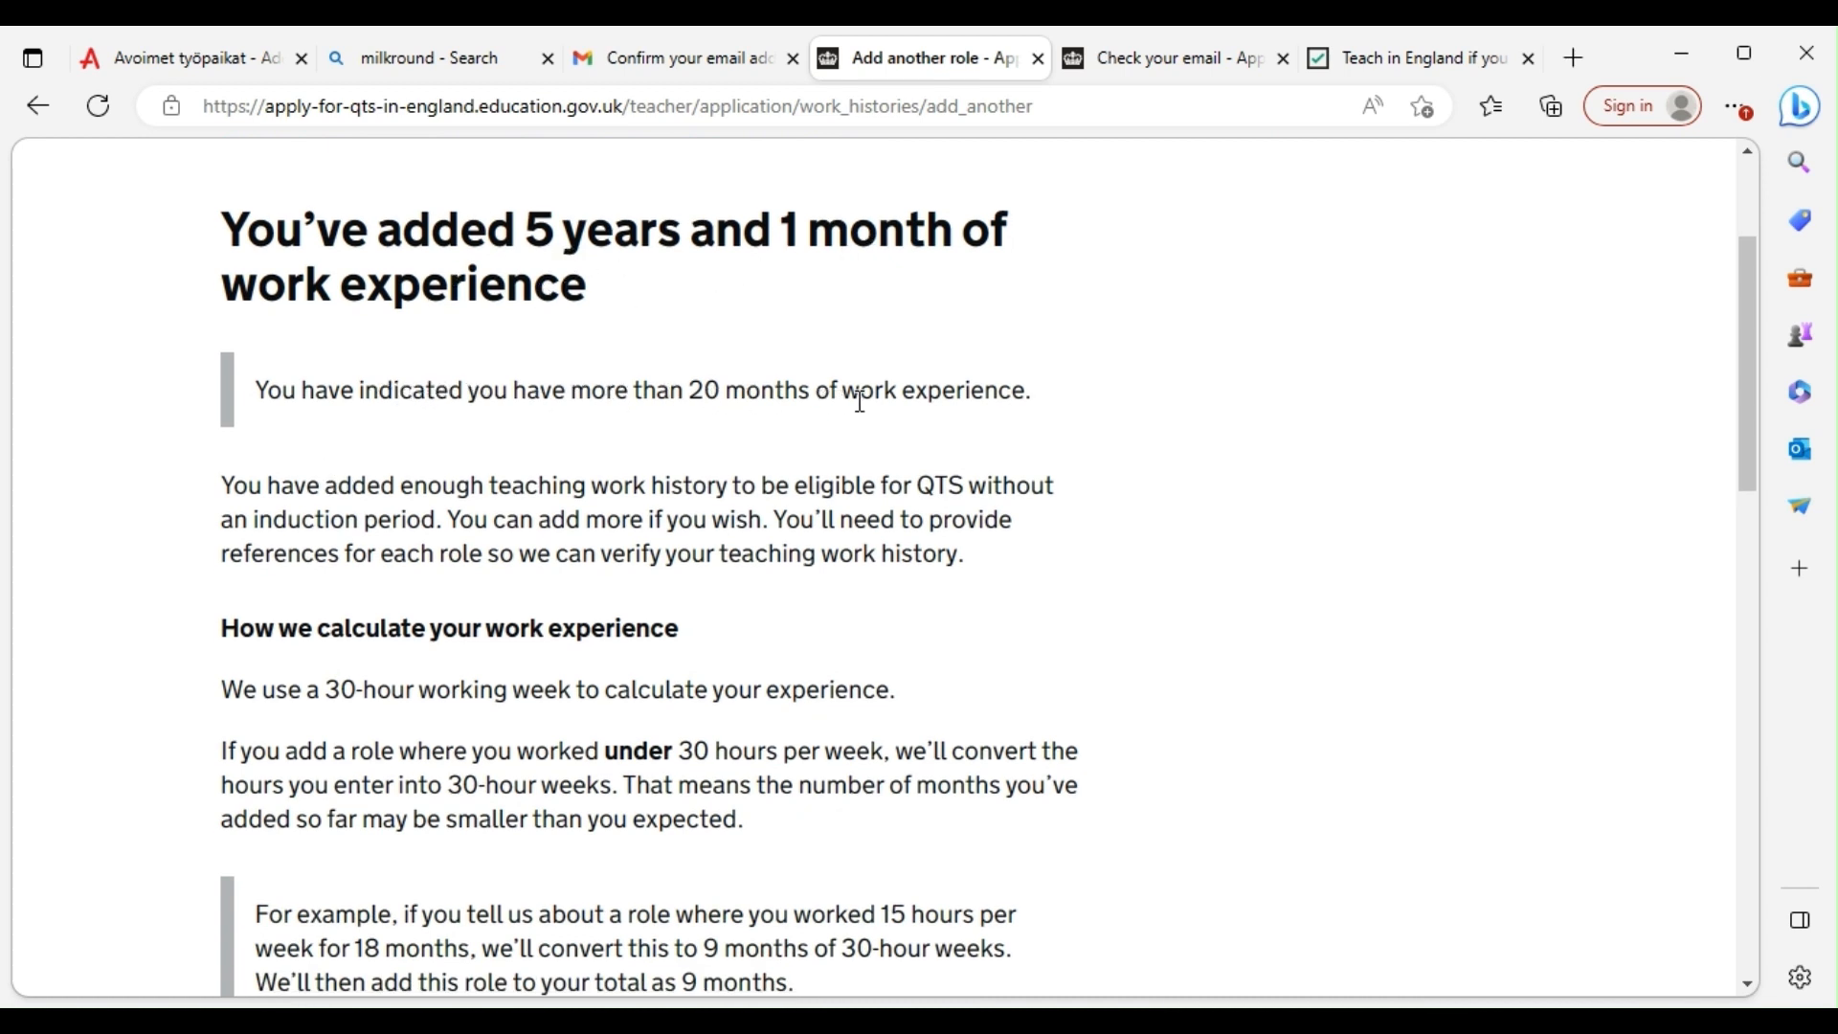
scroll(956, 399, down, 2)
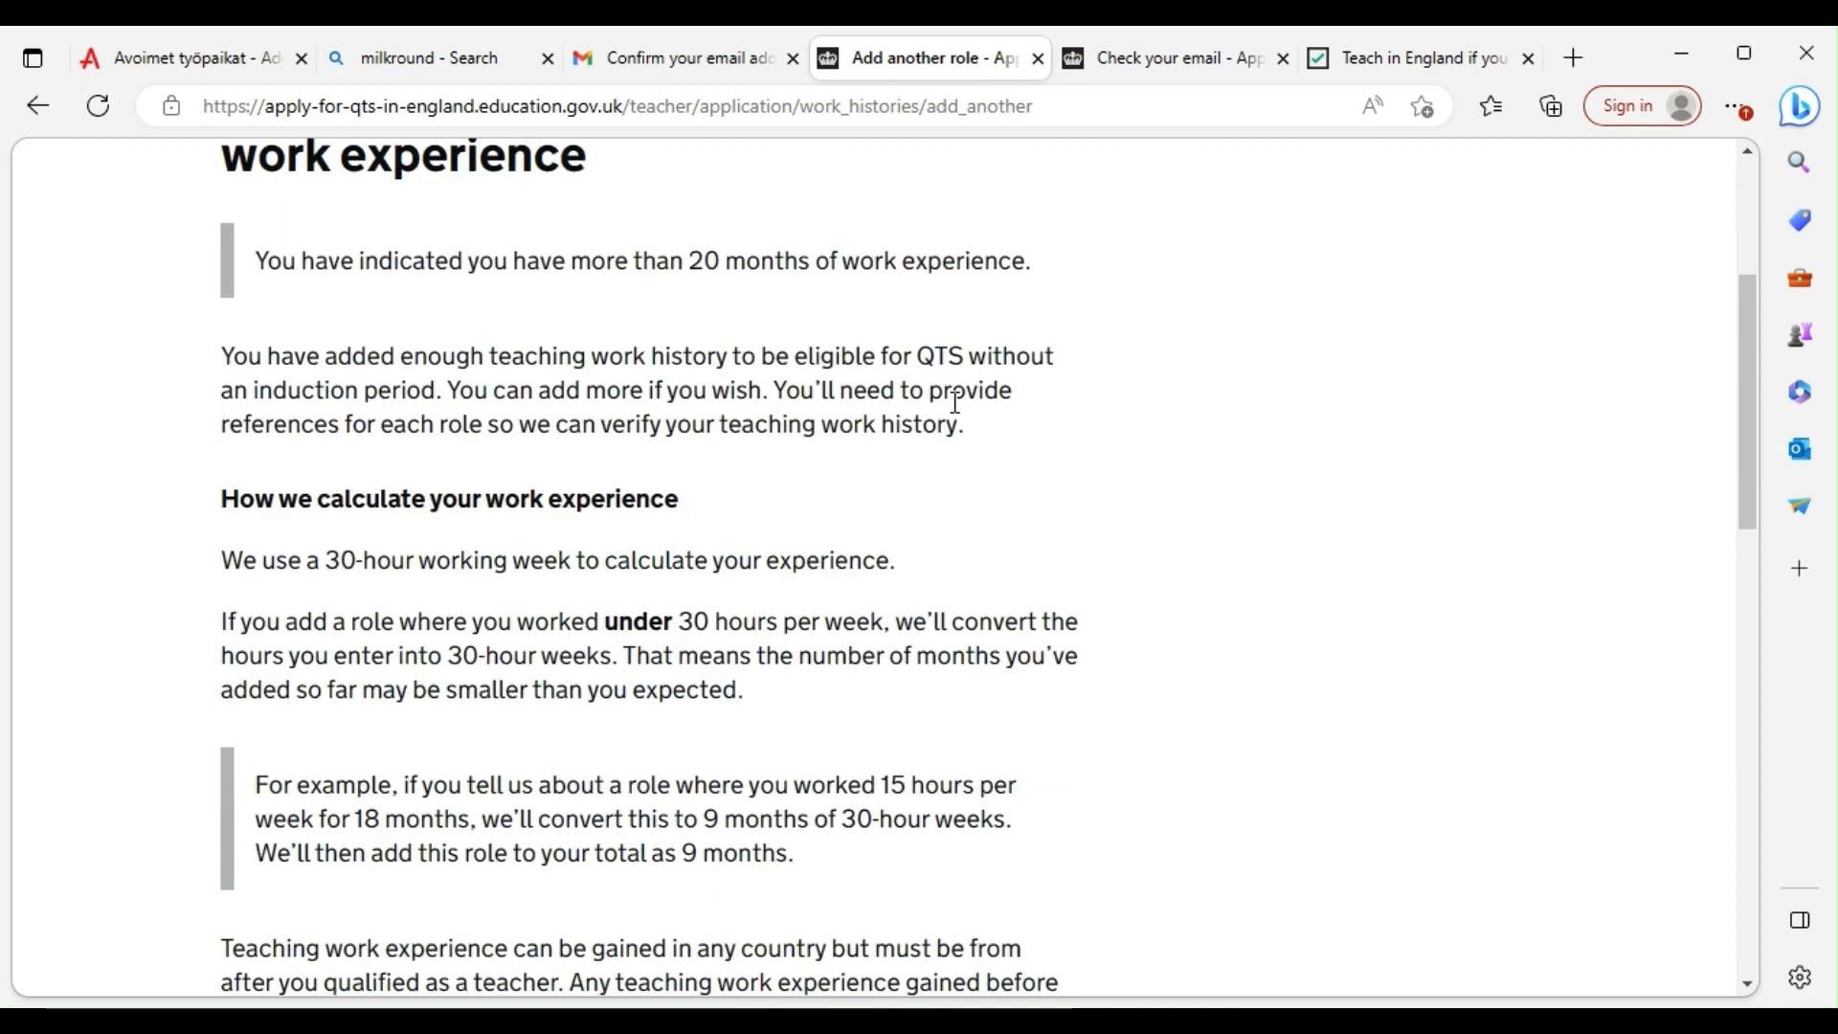
scroll(659, 477, down, 2)
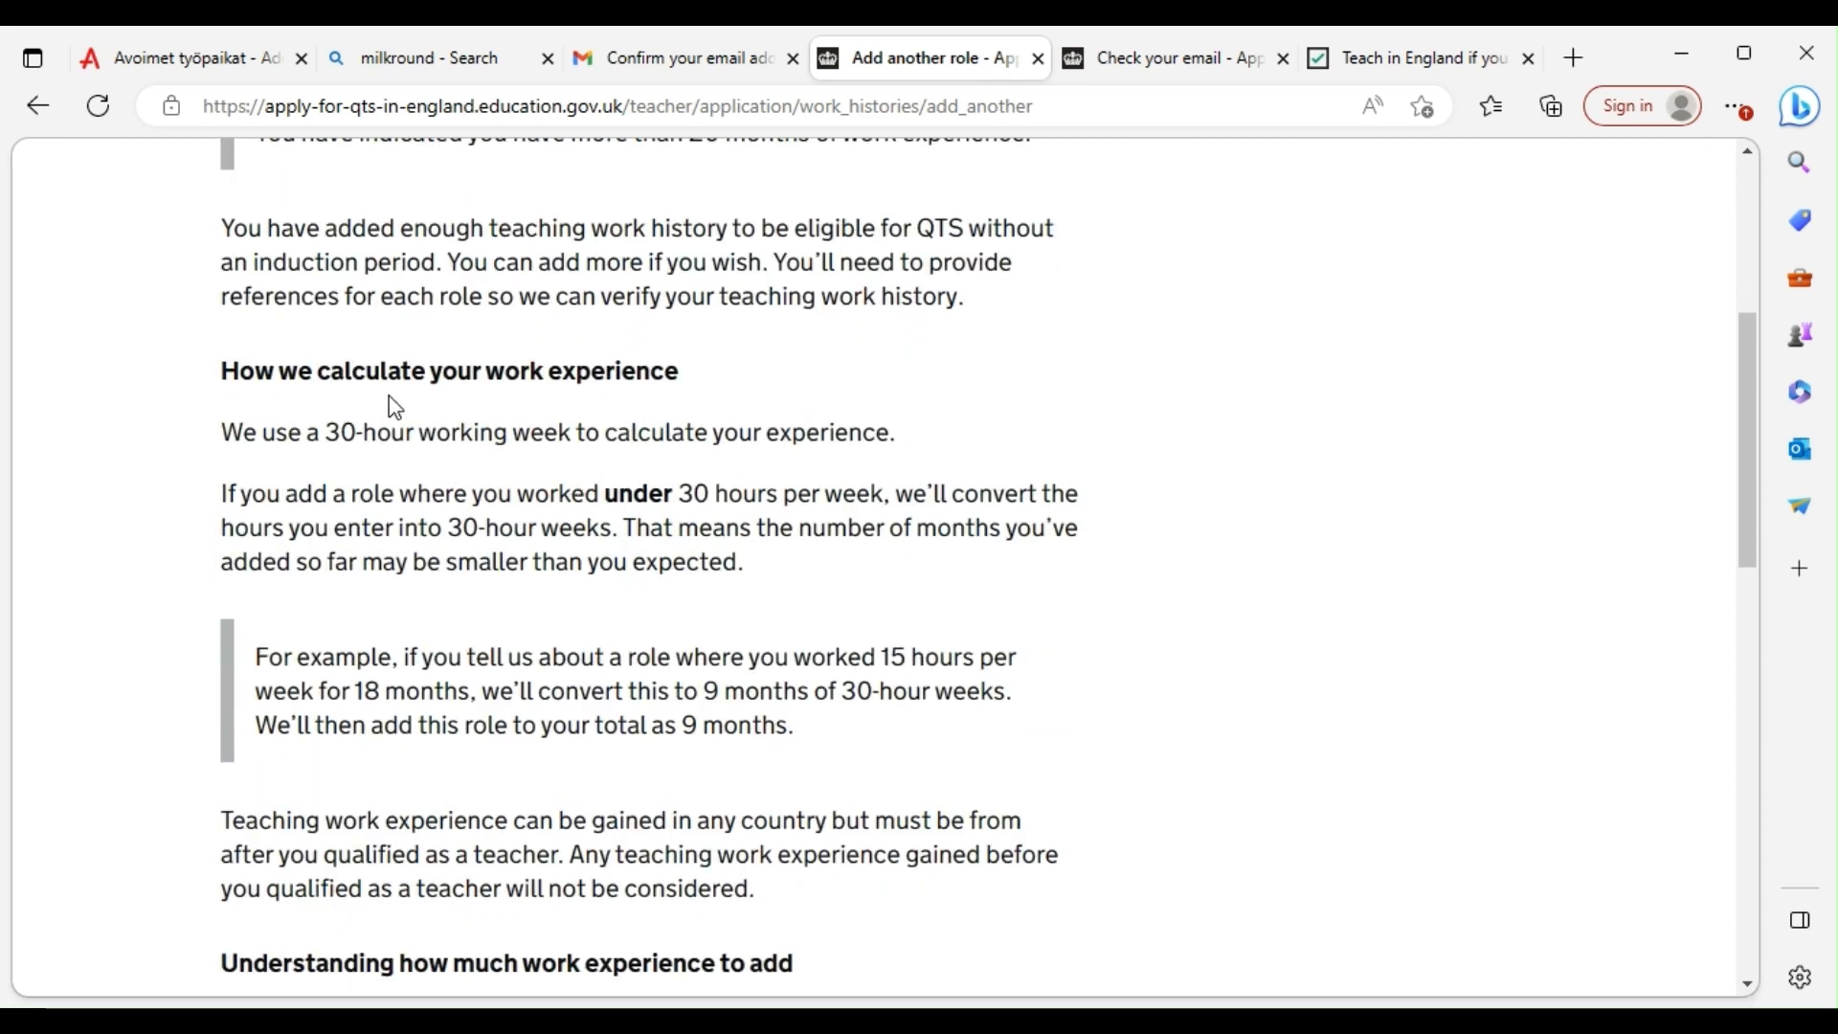
scroll(586, 405, down, 4)
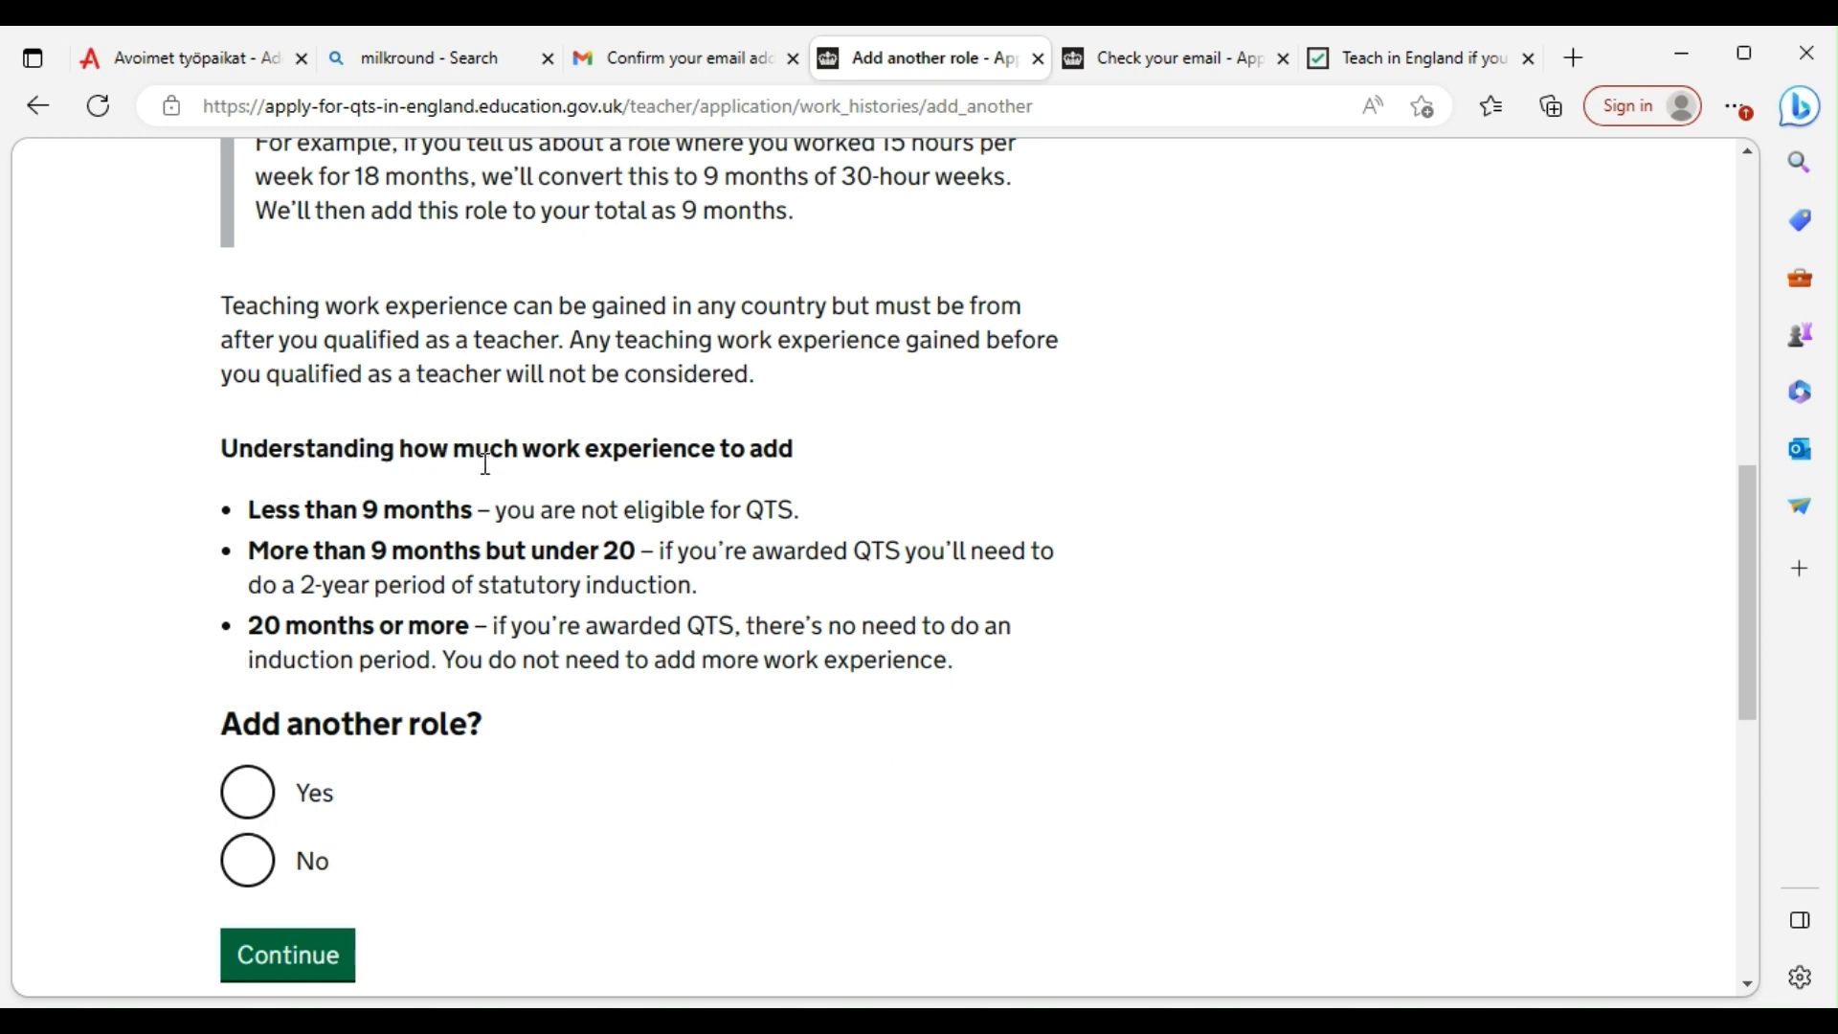
click(246, 881)
click(279, 955)
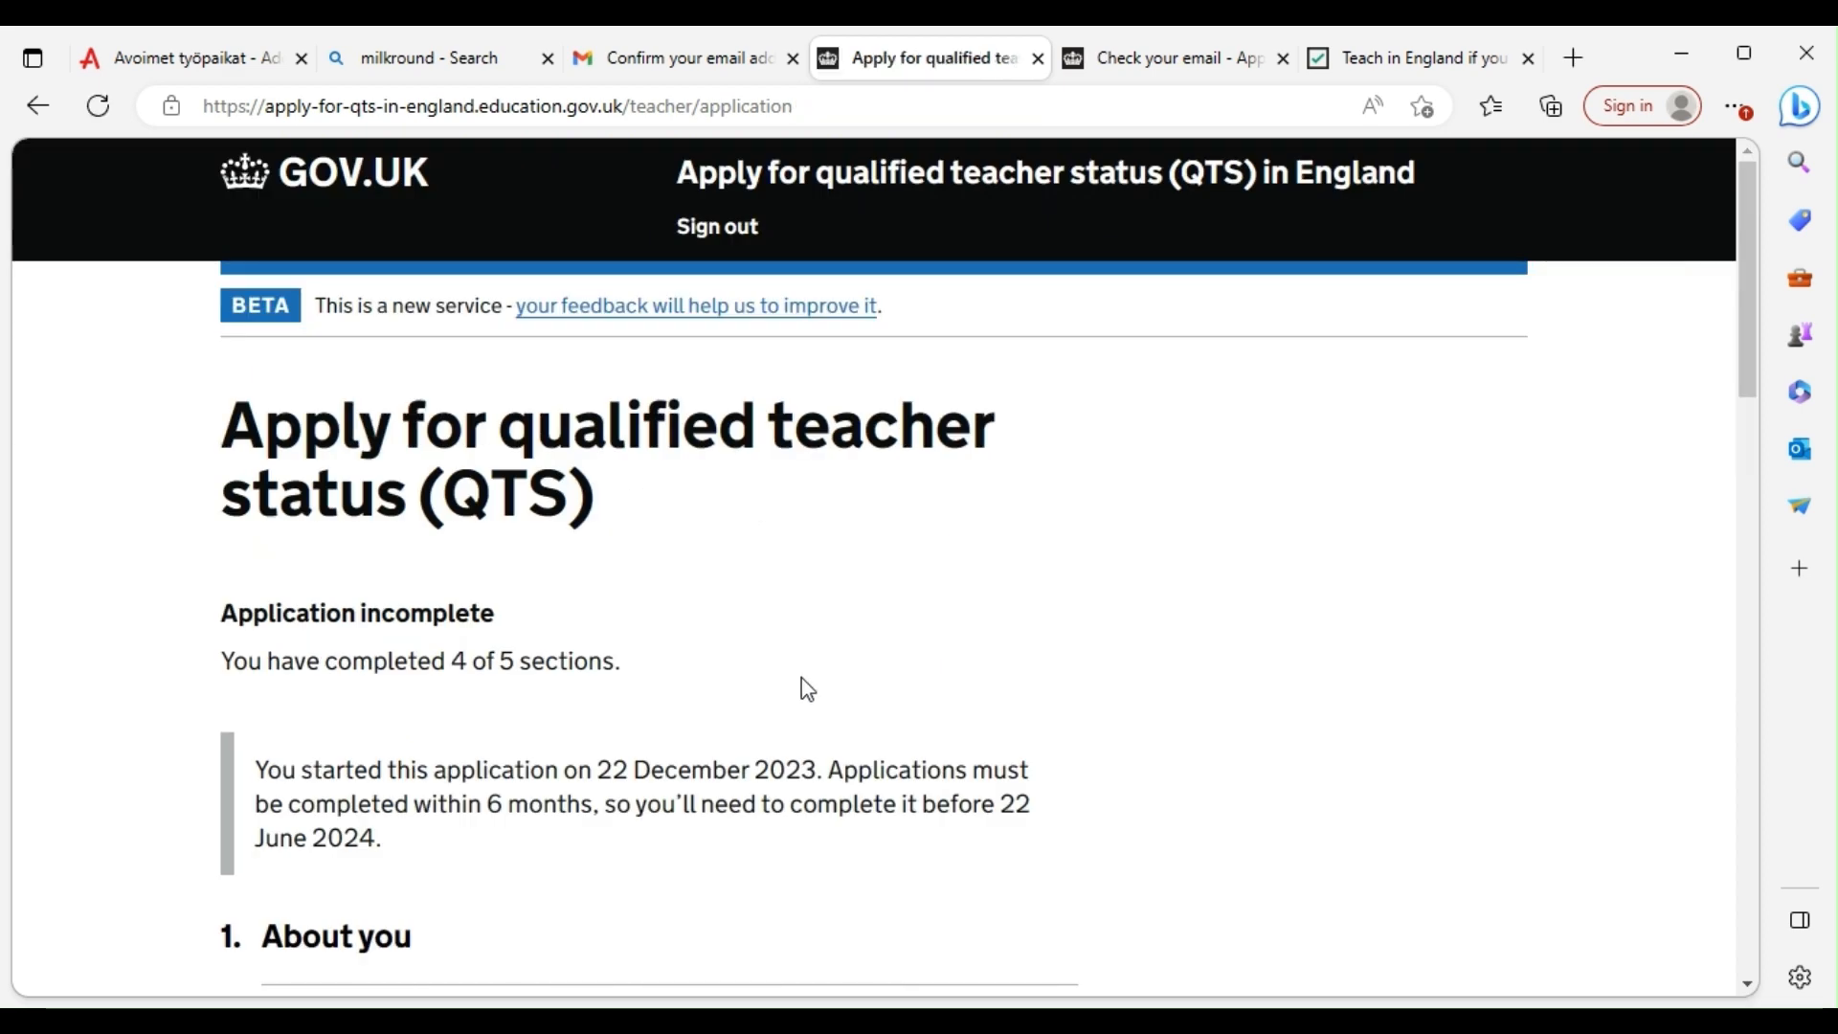
scroll(730, 336, down, 10)
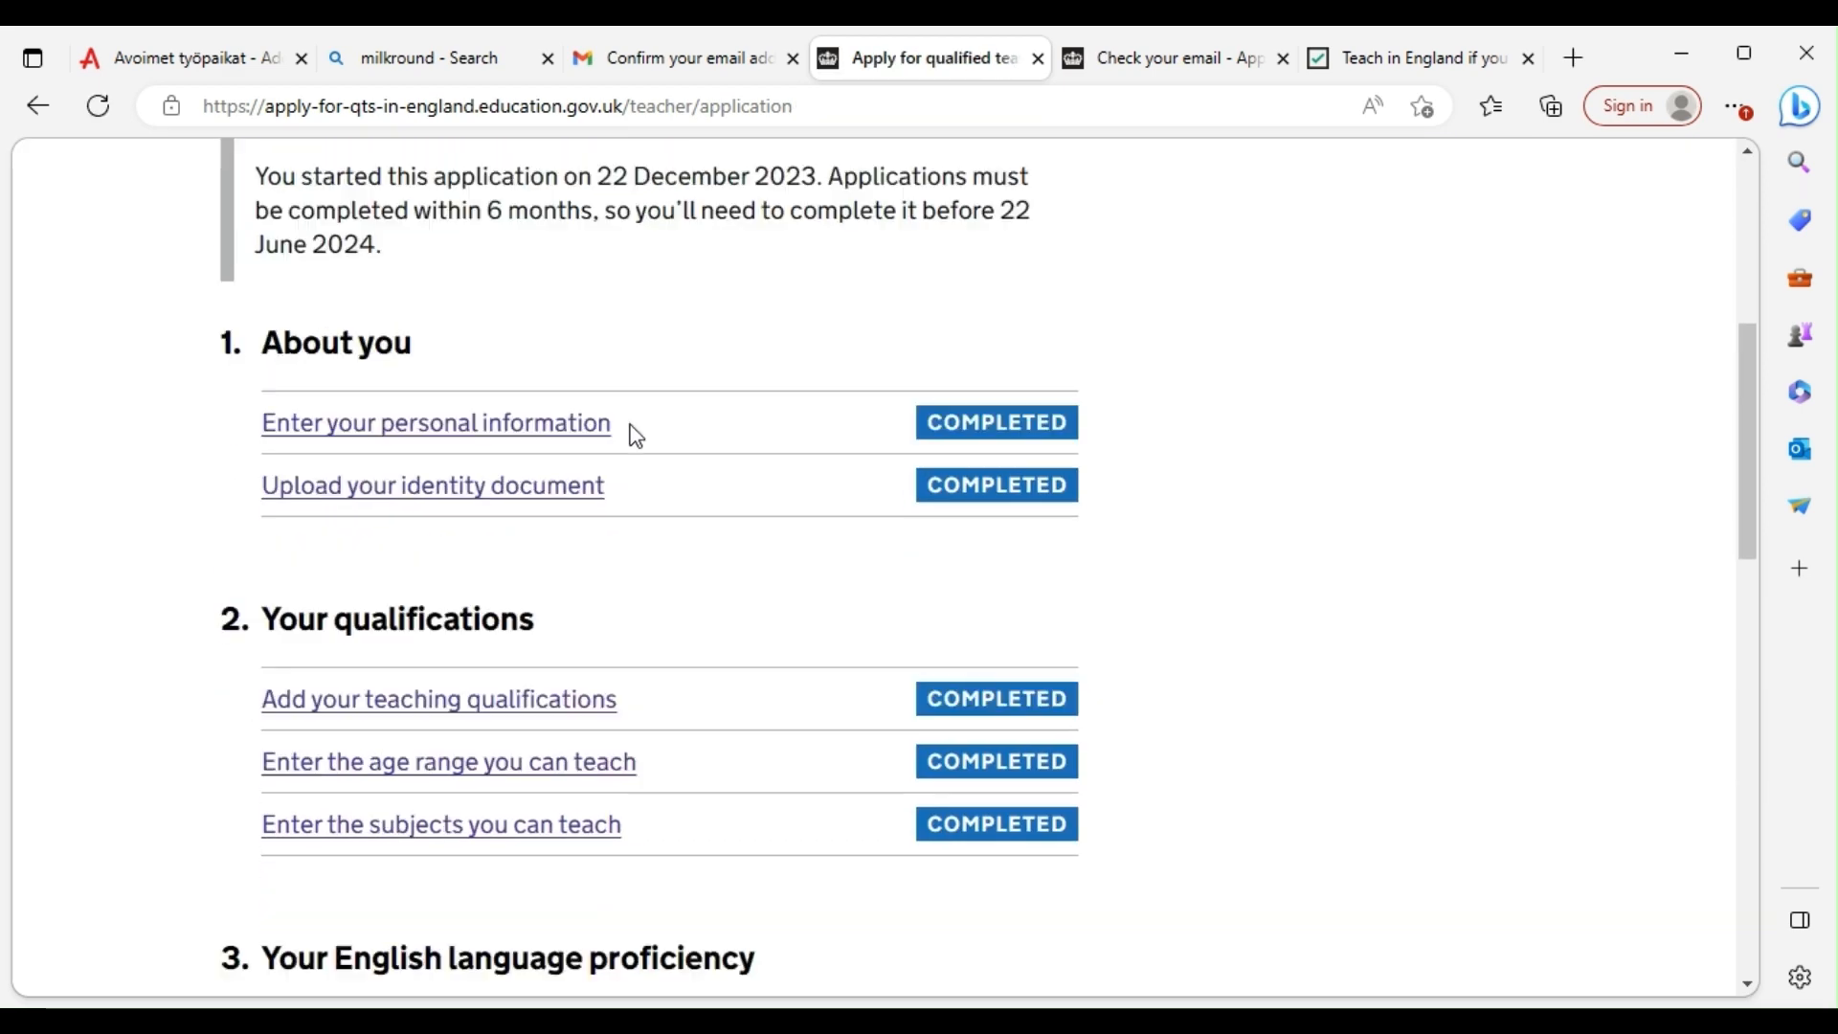
scroll(636, 467, down, 4)
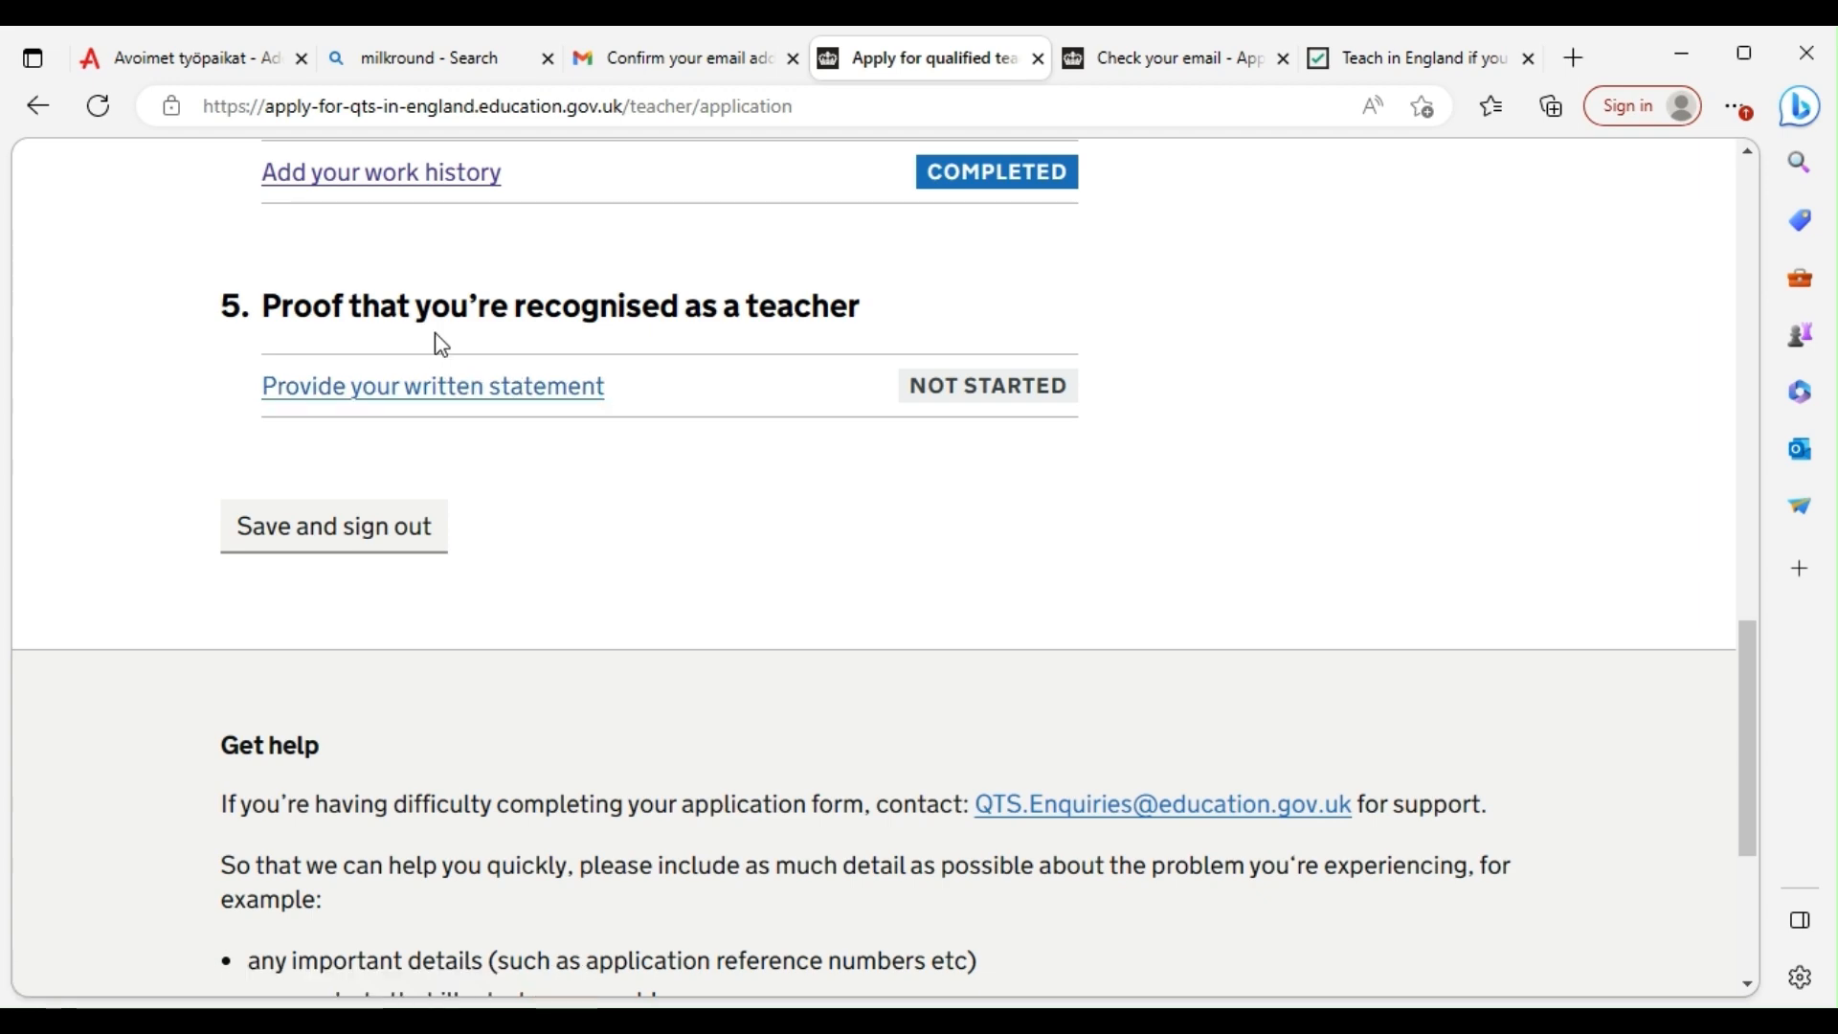
Open the written statement task and highlight the ₦60,000 TRCN fee in its instructions
click(524, 400)
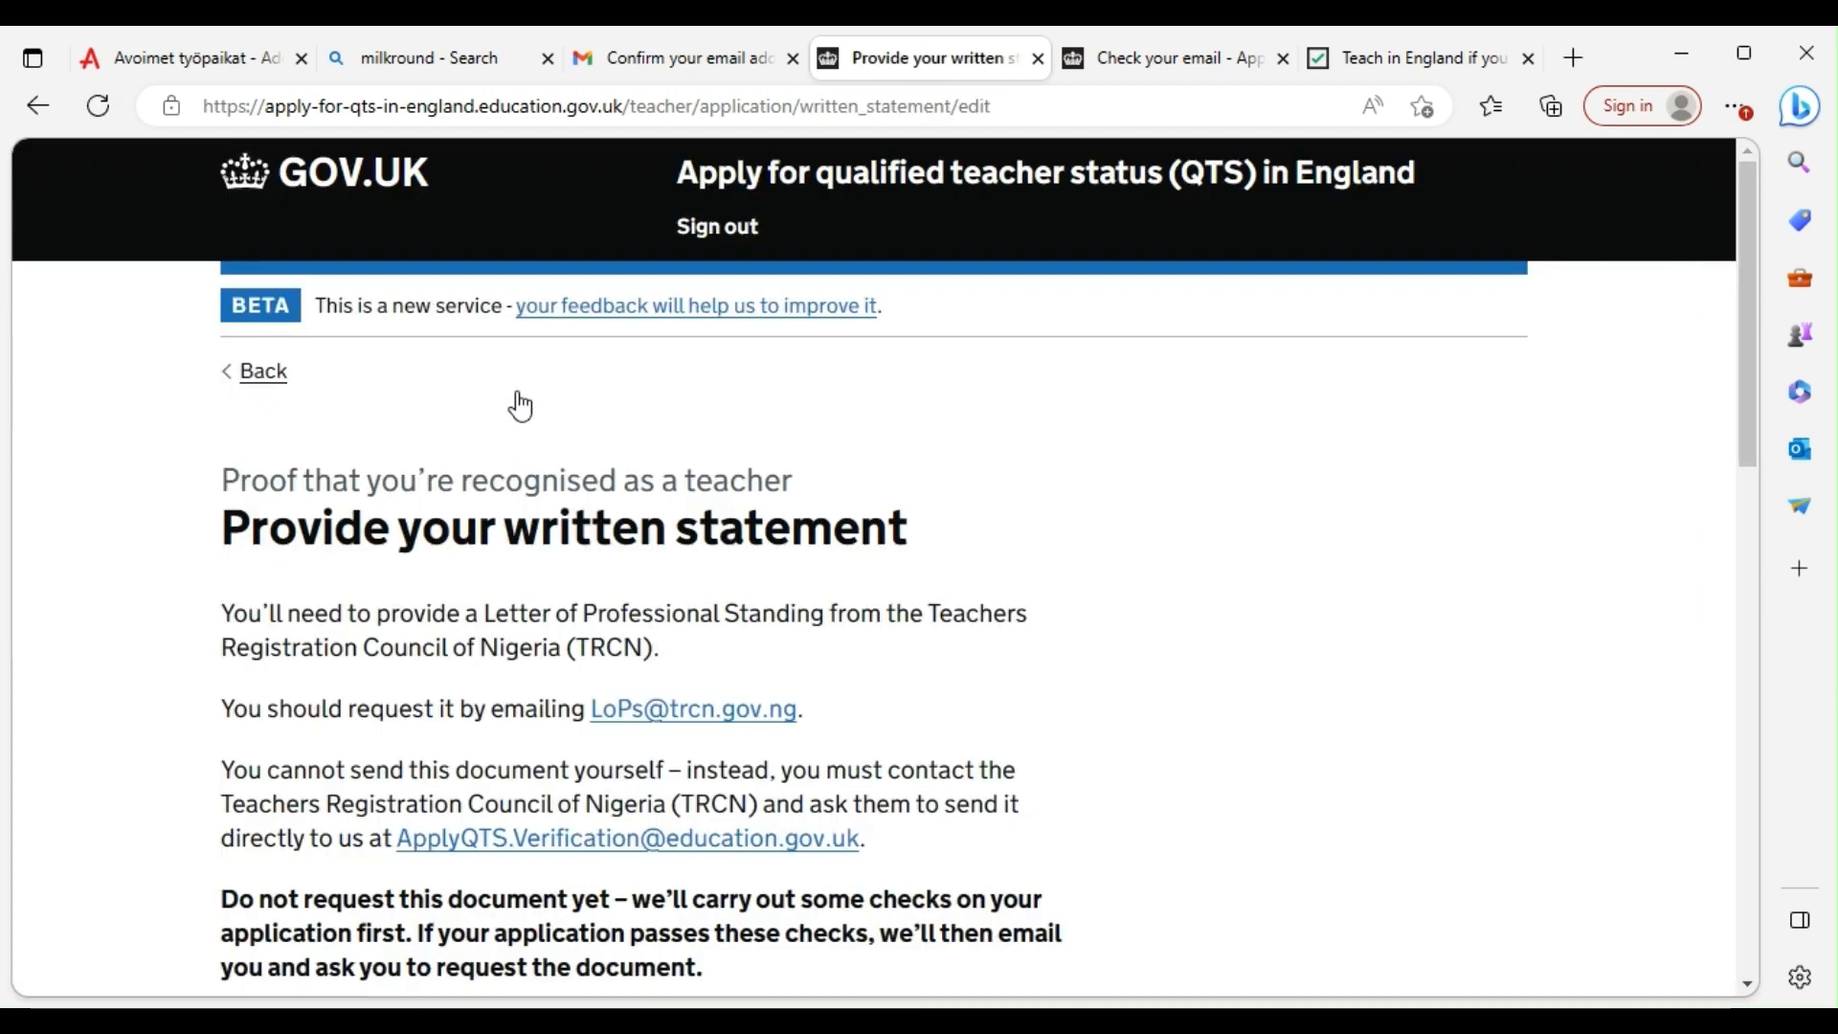
scroll(575, 467, down, 4)
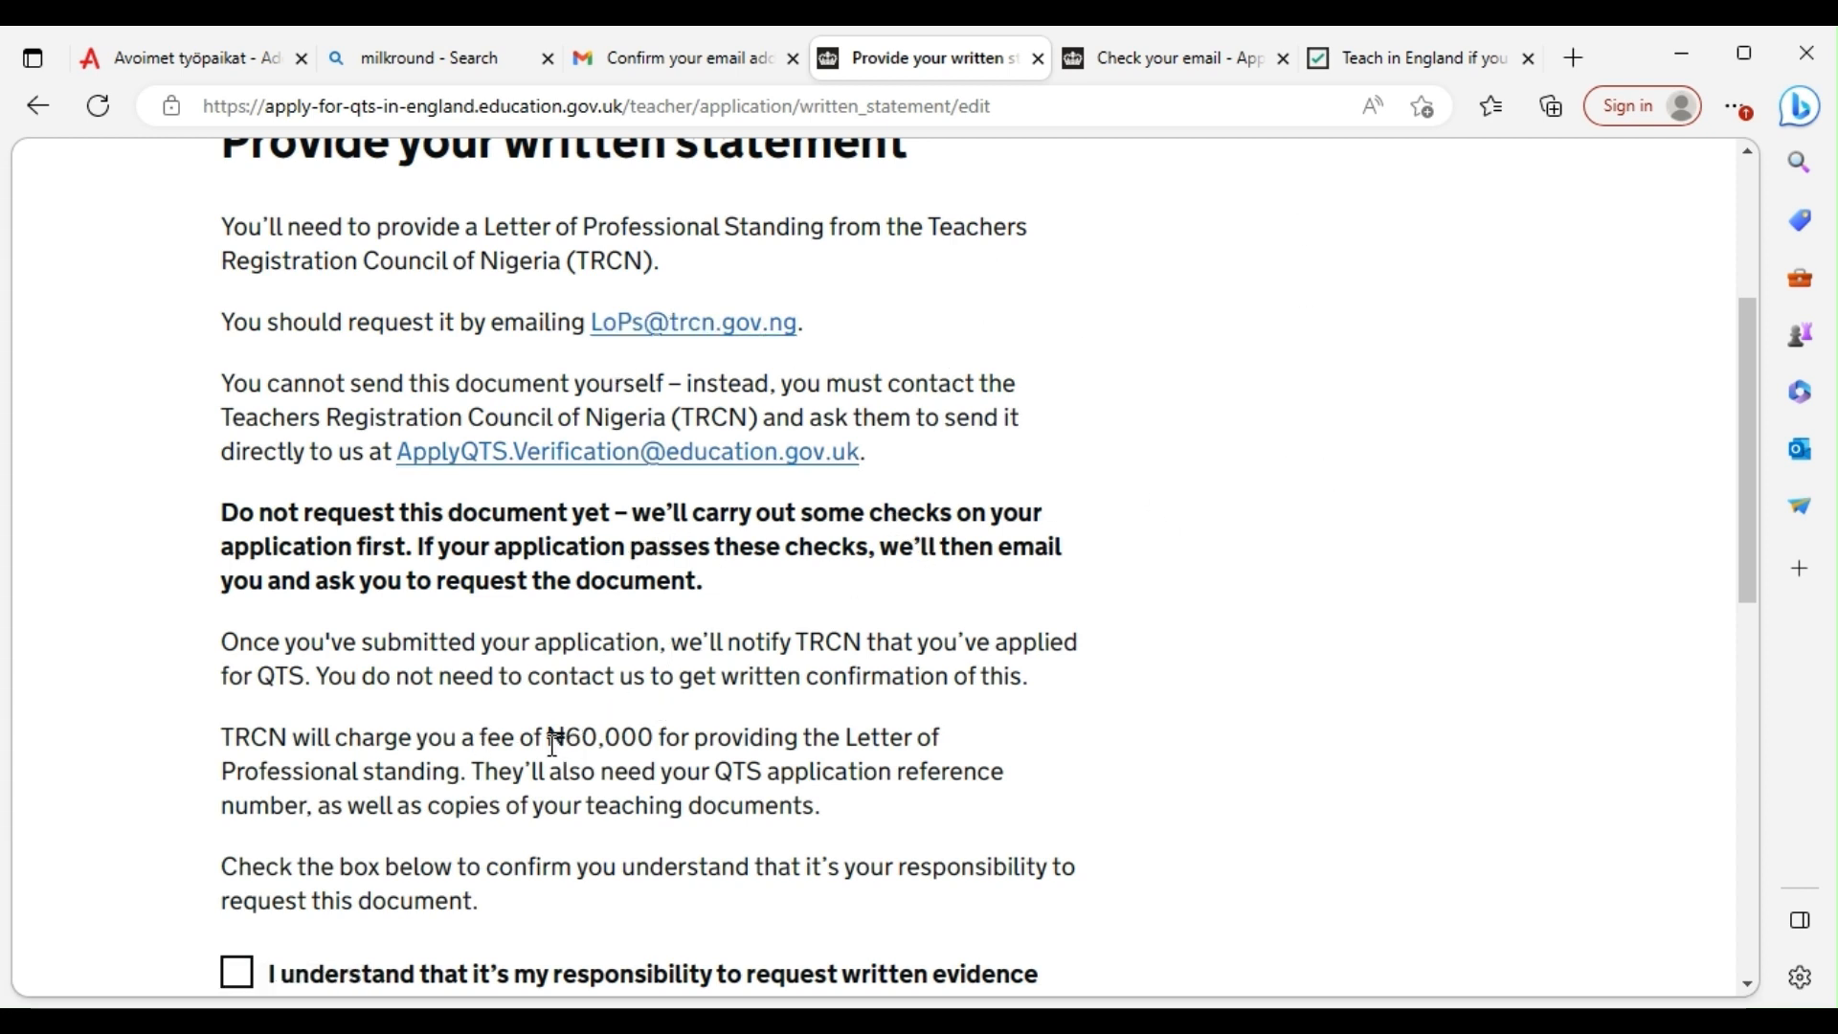
drag(554, 743, 664, 743)
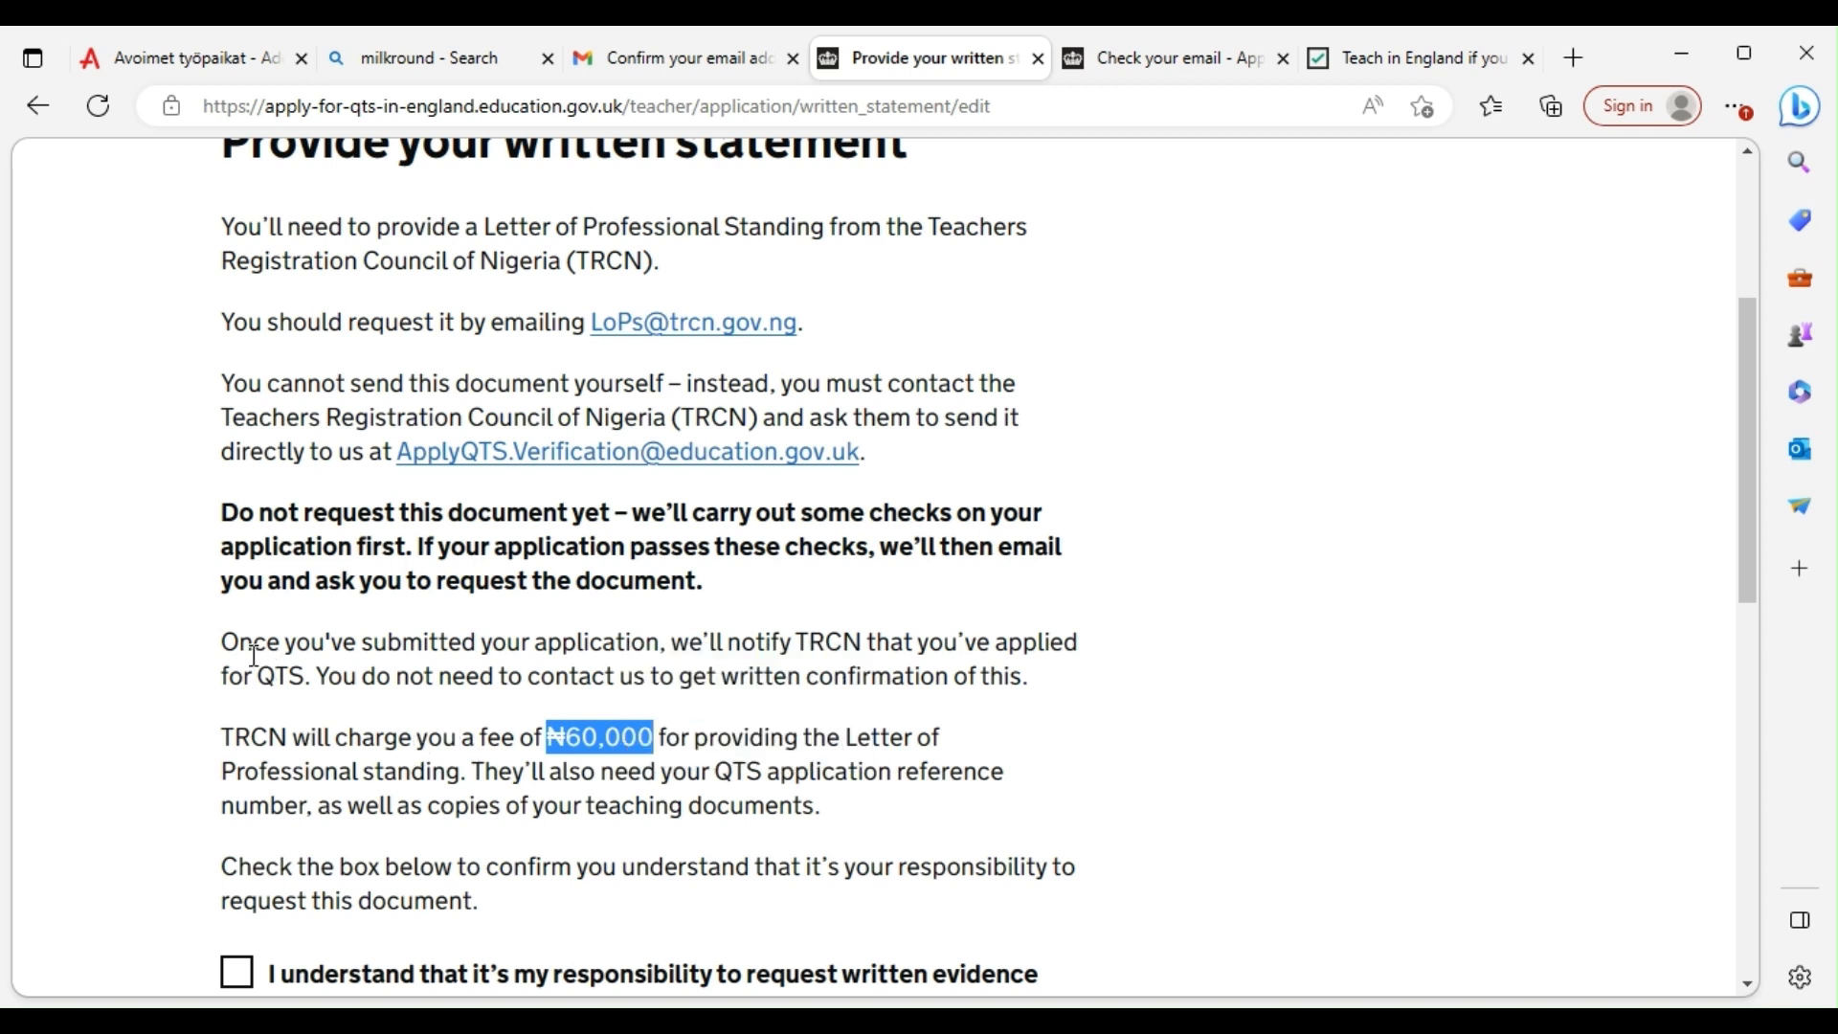
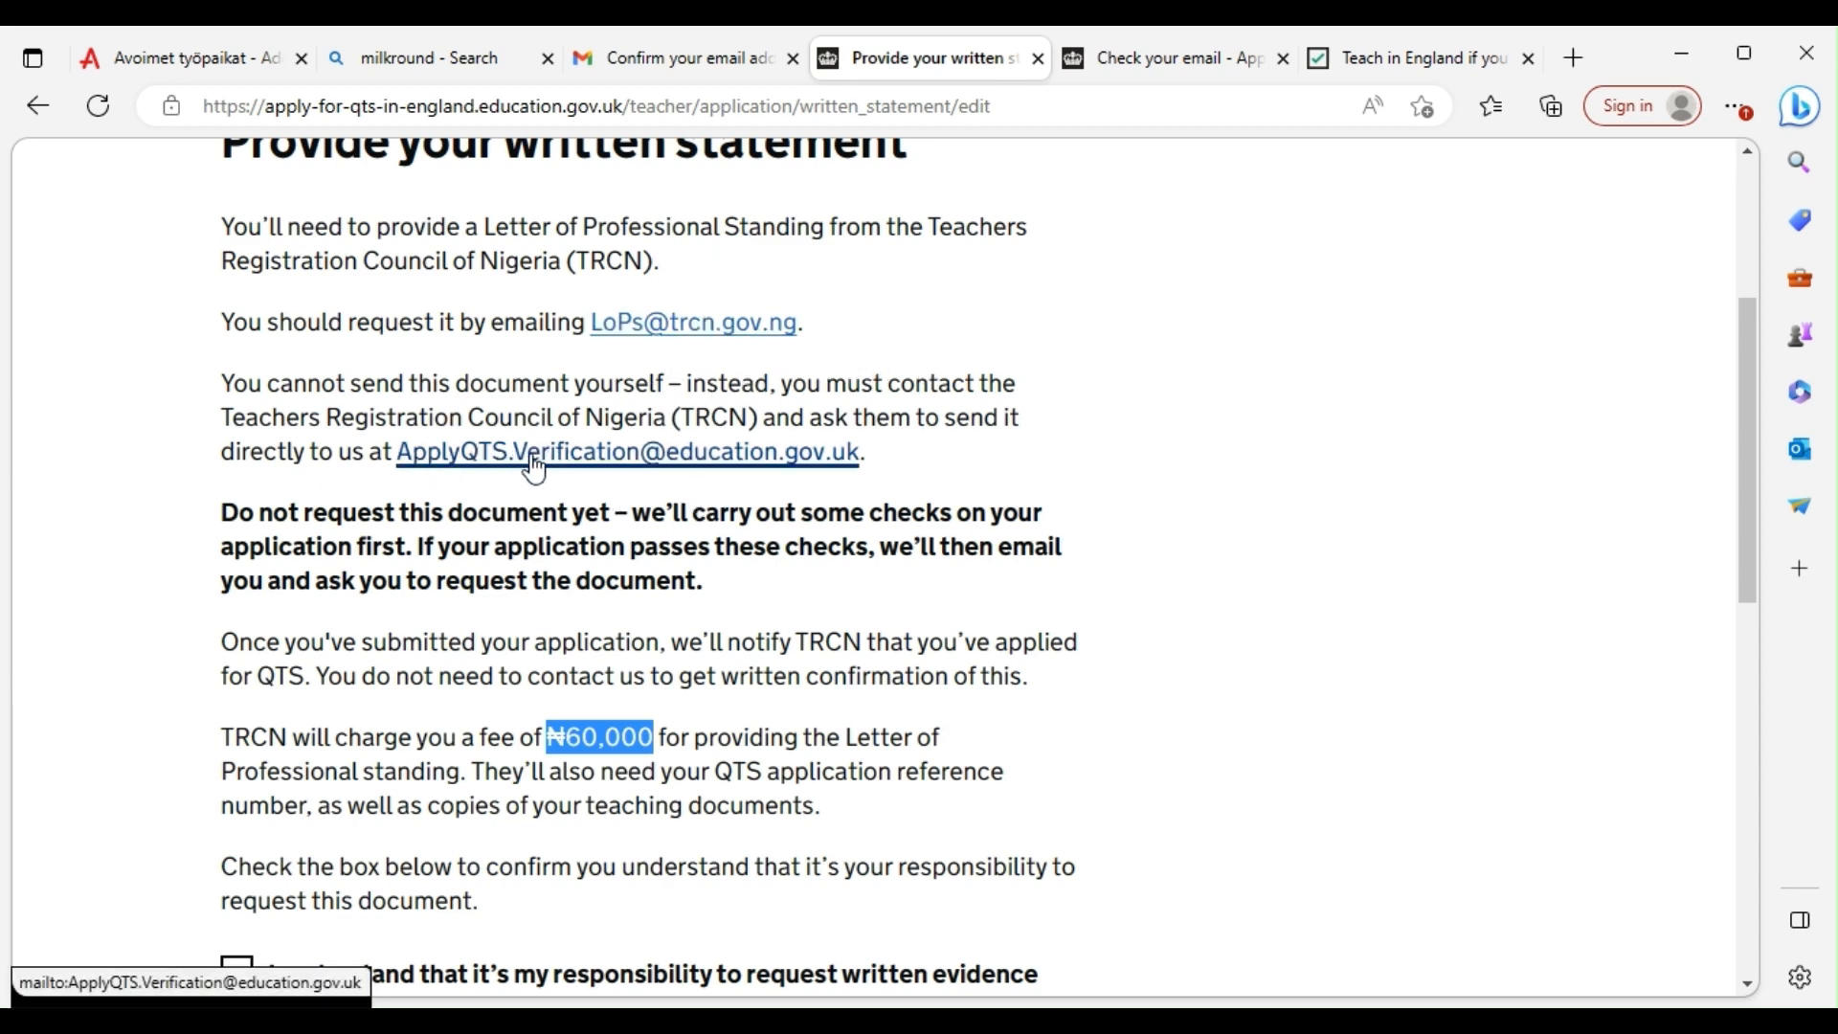
Tick the box accepting responsibility for requesting TRCN written evidence, and save the written statement
scroll(564, 638, down, 1)
scroll(564, 639, down, 2)
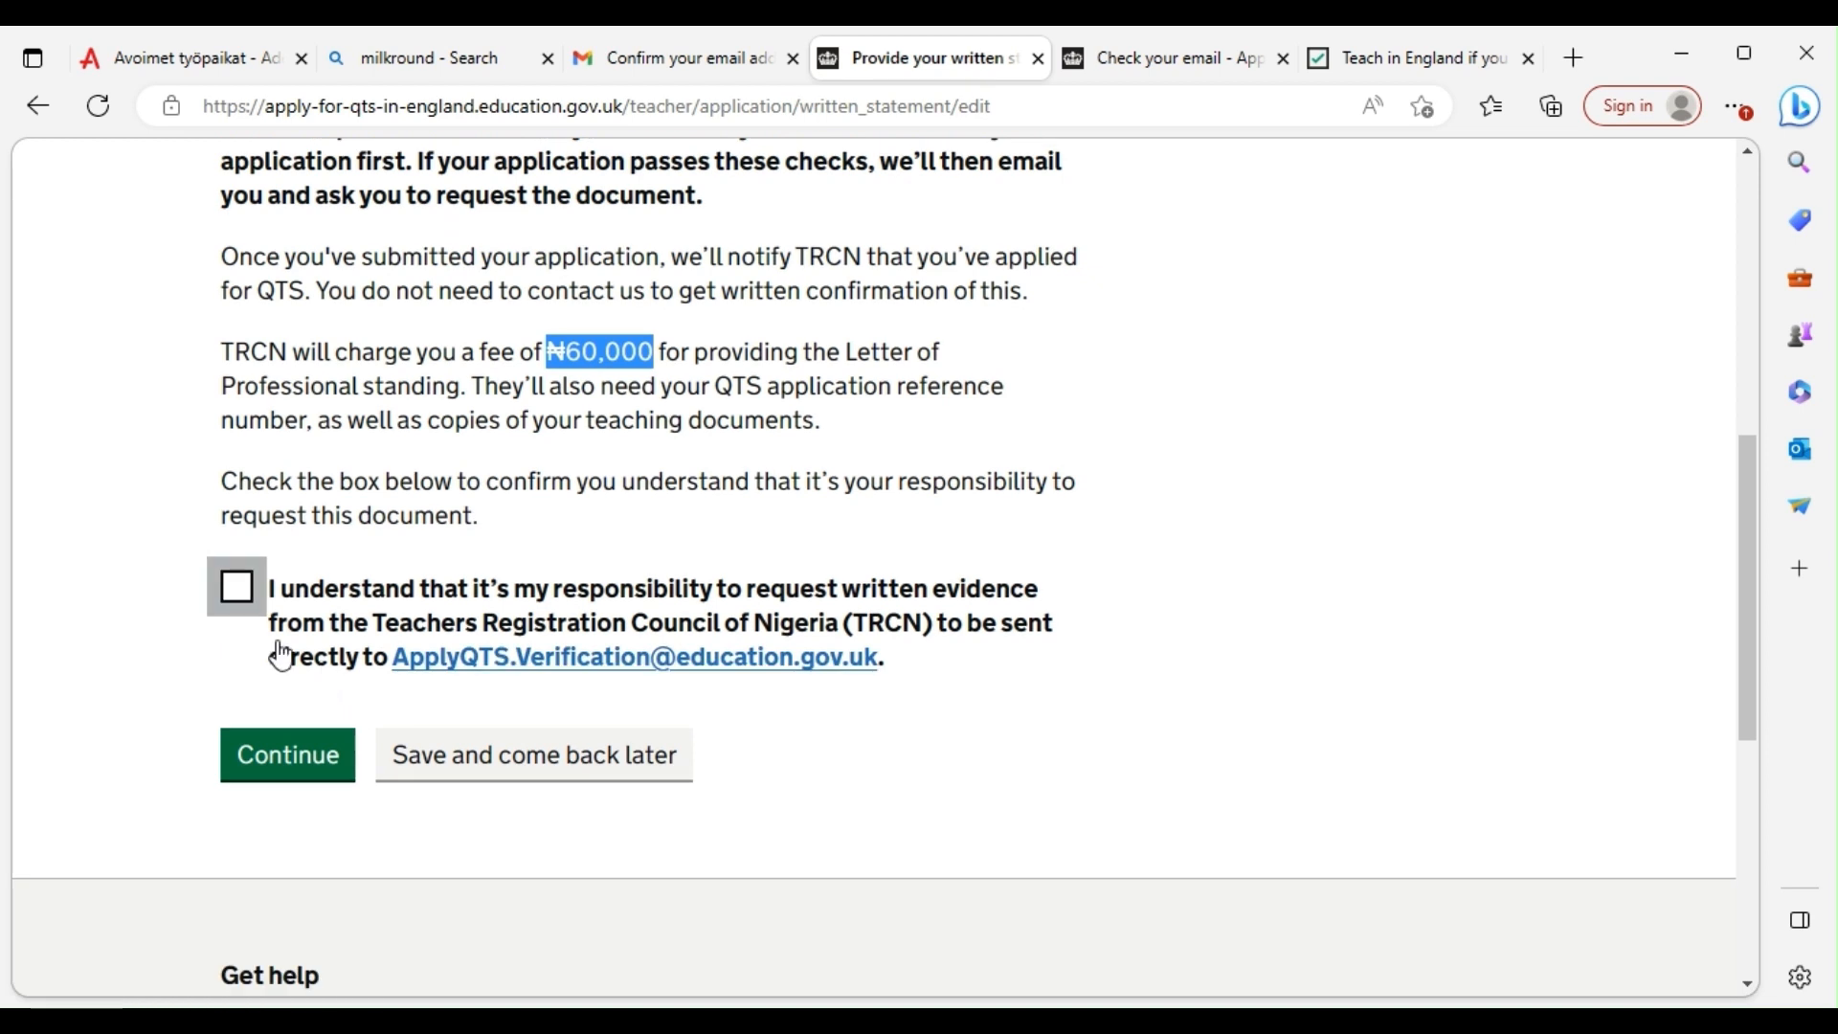
click(242, 594)
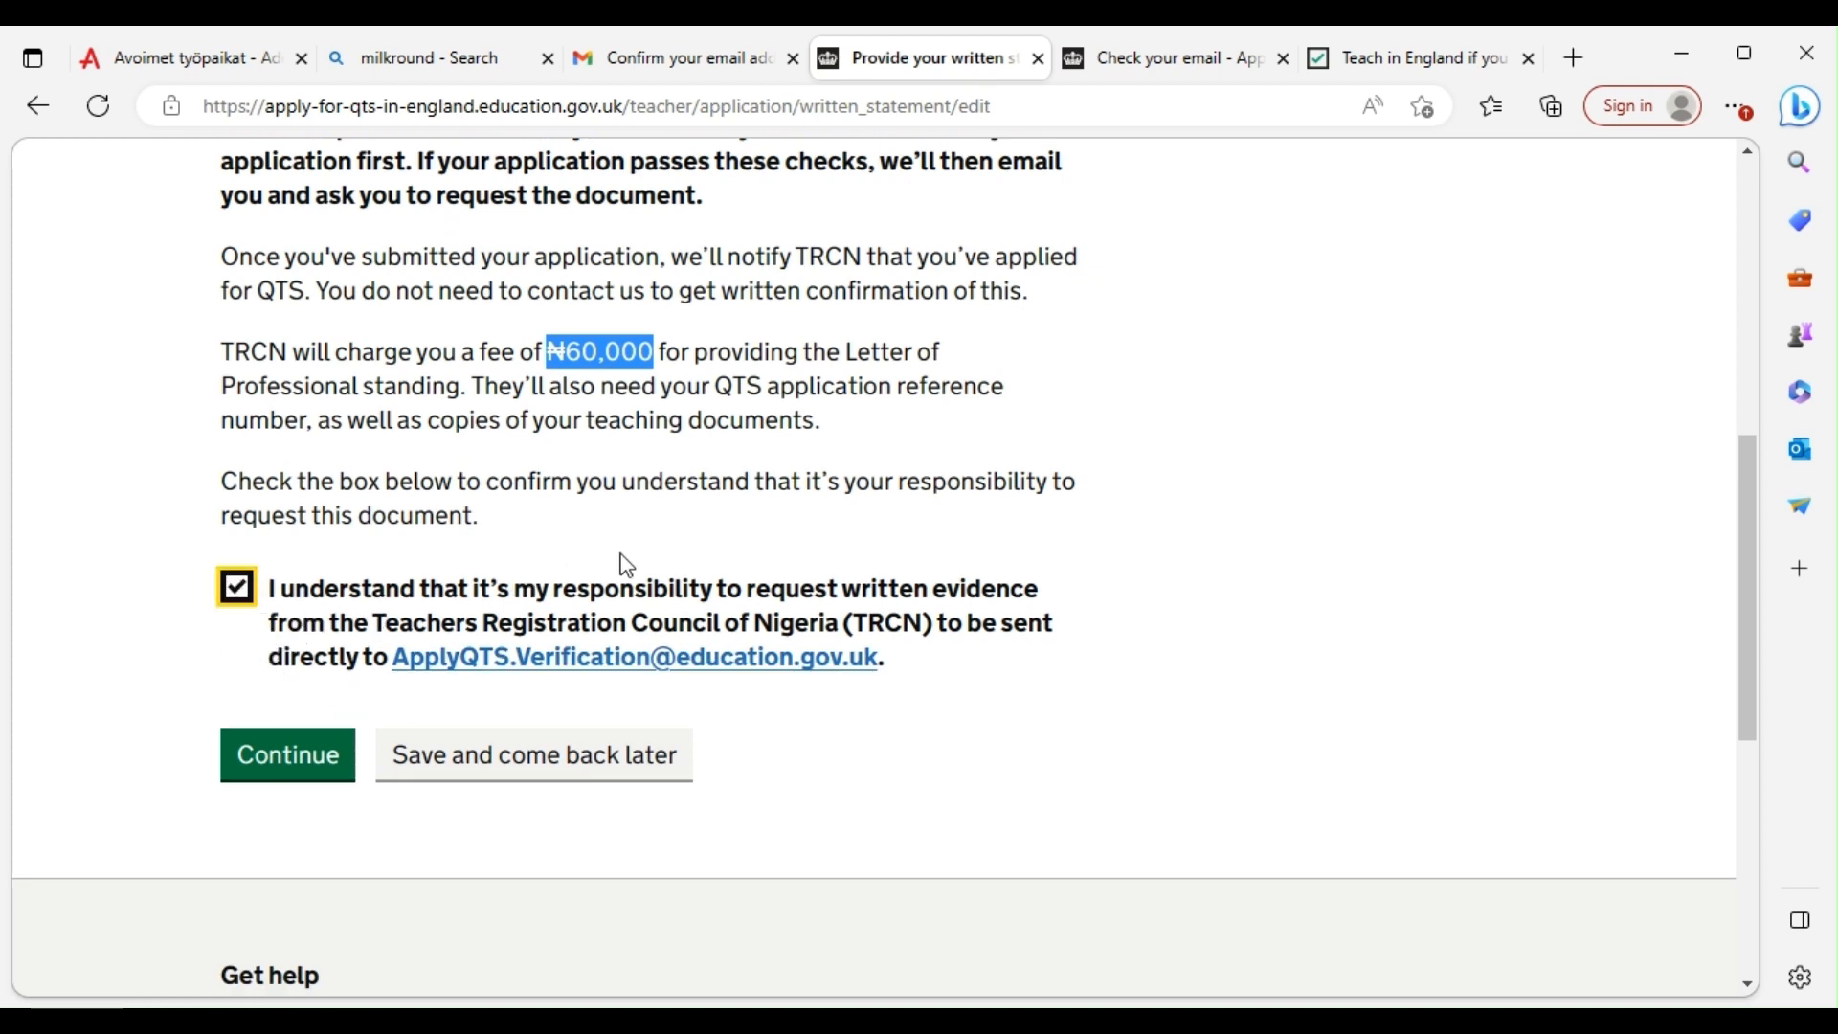
click(271, 771)
Verify all 5 of 5 sections show completed, then open 'Check your application'
scroll(489, 687, down, 12)
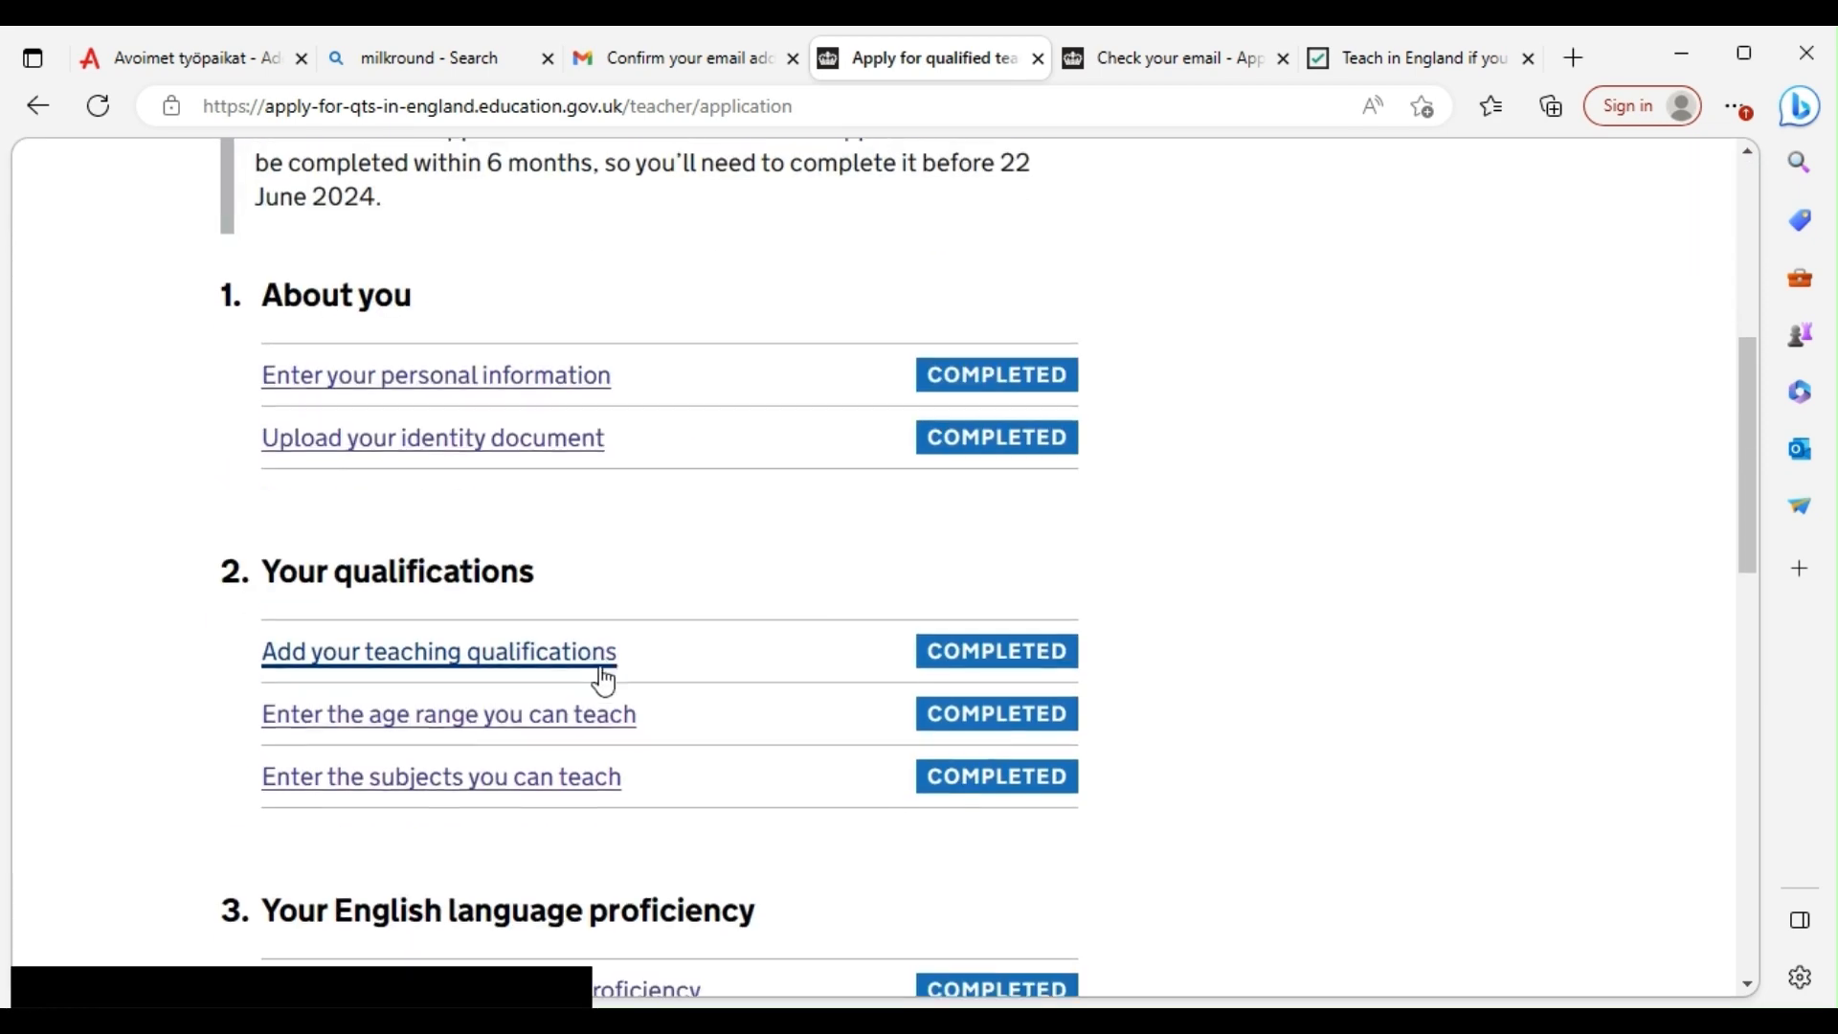
scroll(670, 613, down, 4)
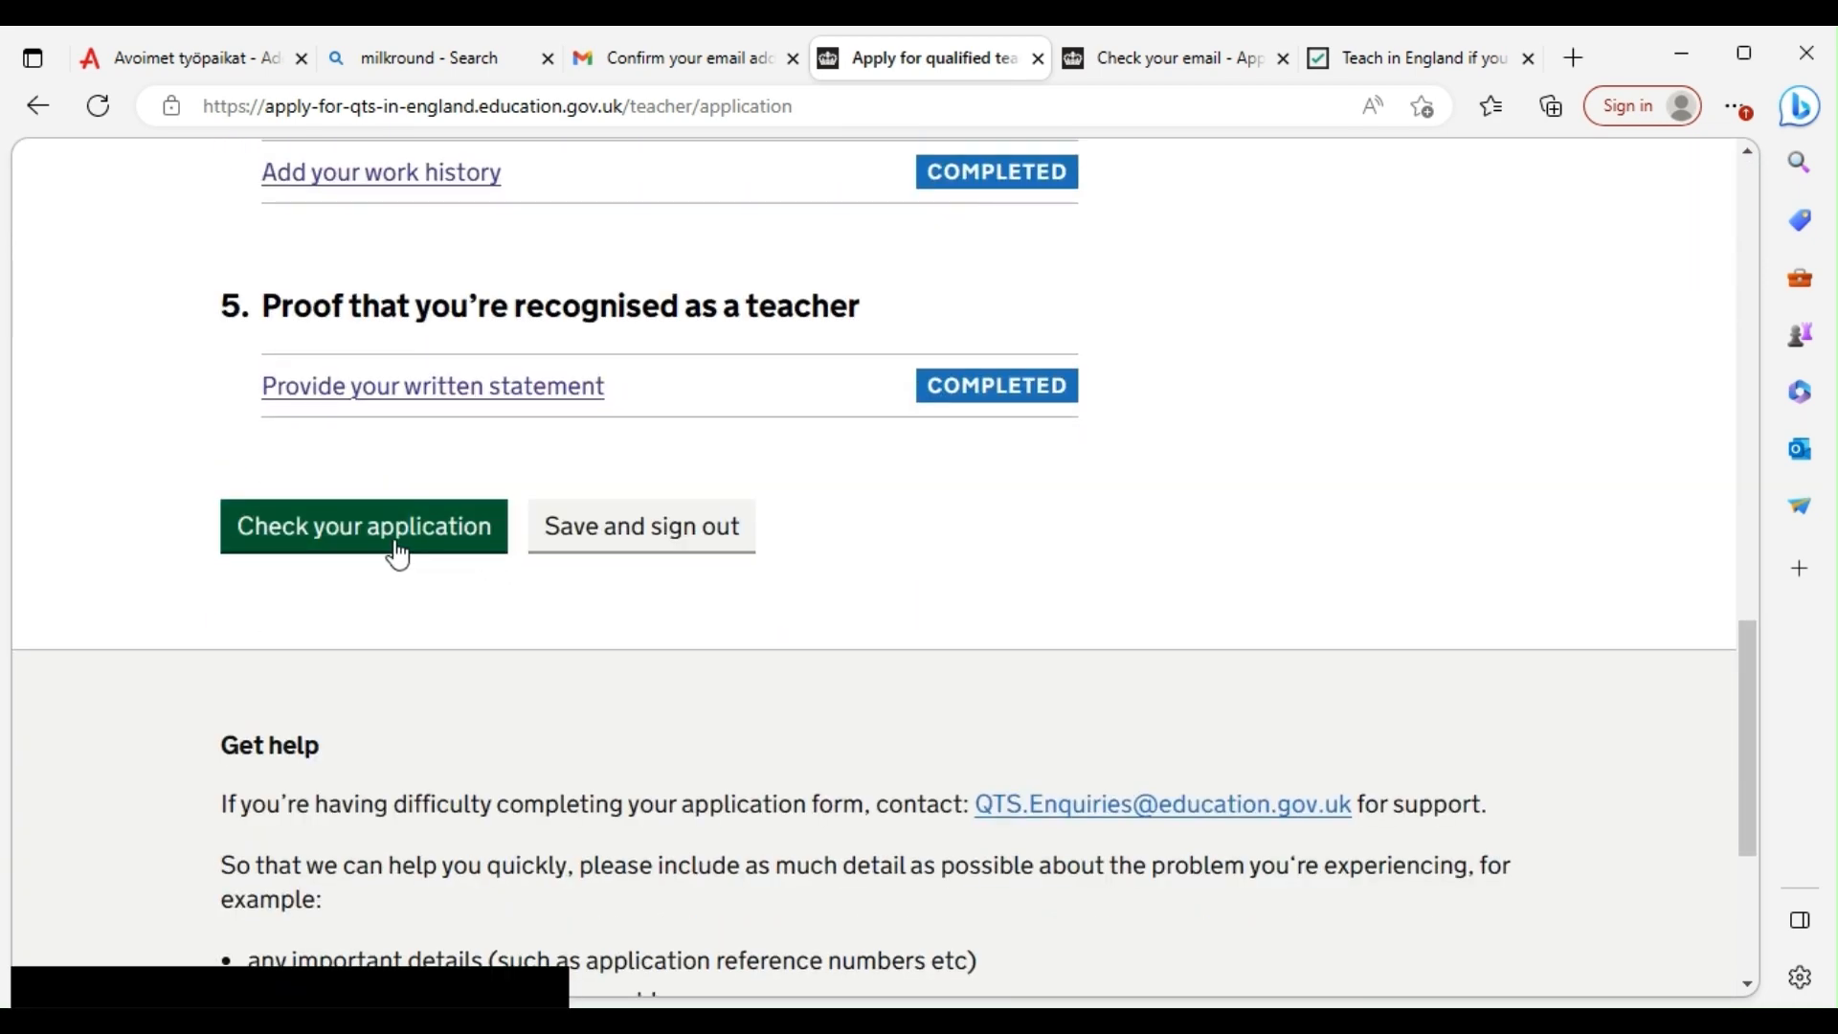
scroll(613, 496, up, 7)
scroll(603, 484, up, 10)
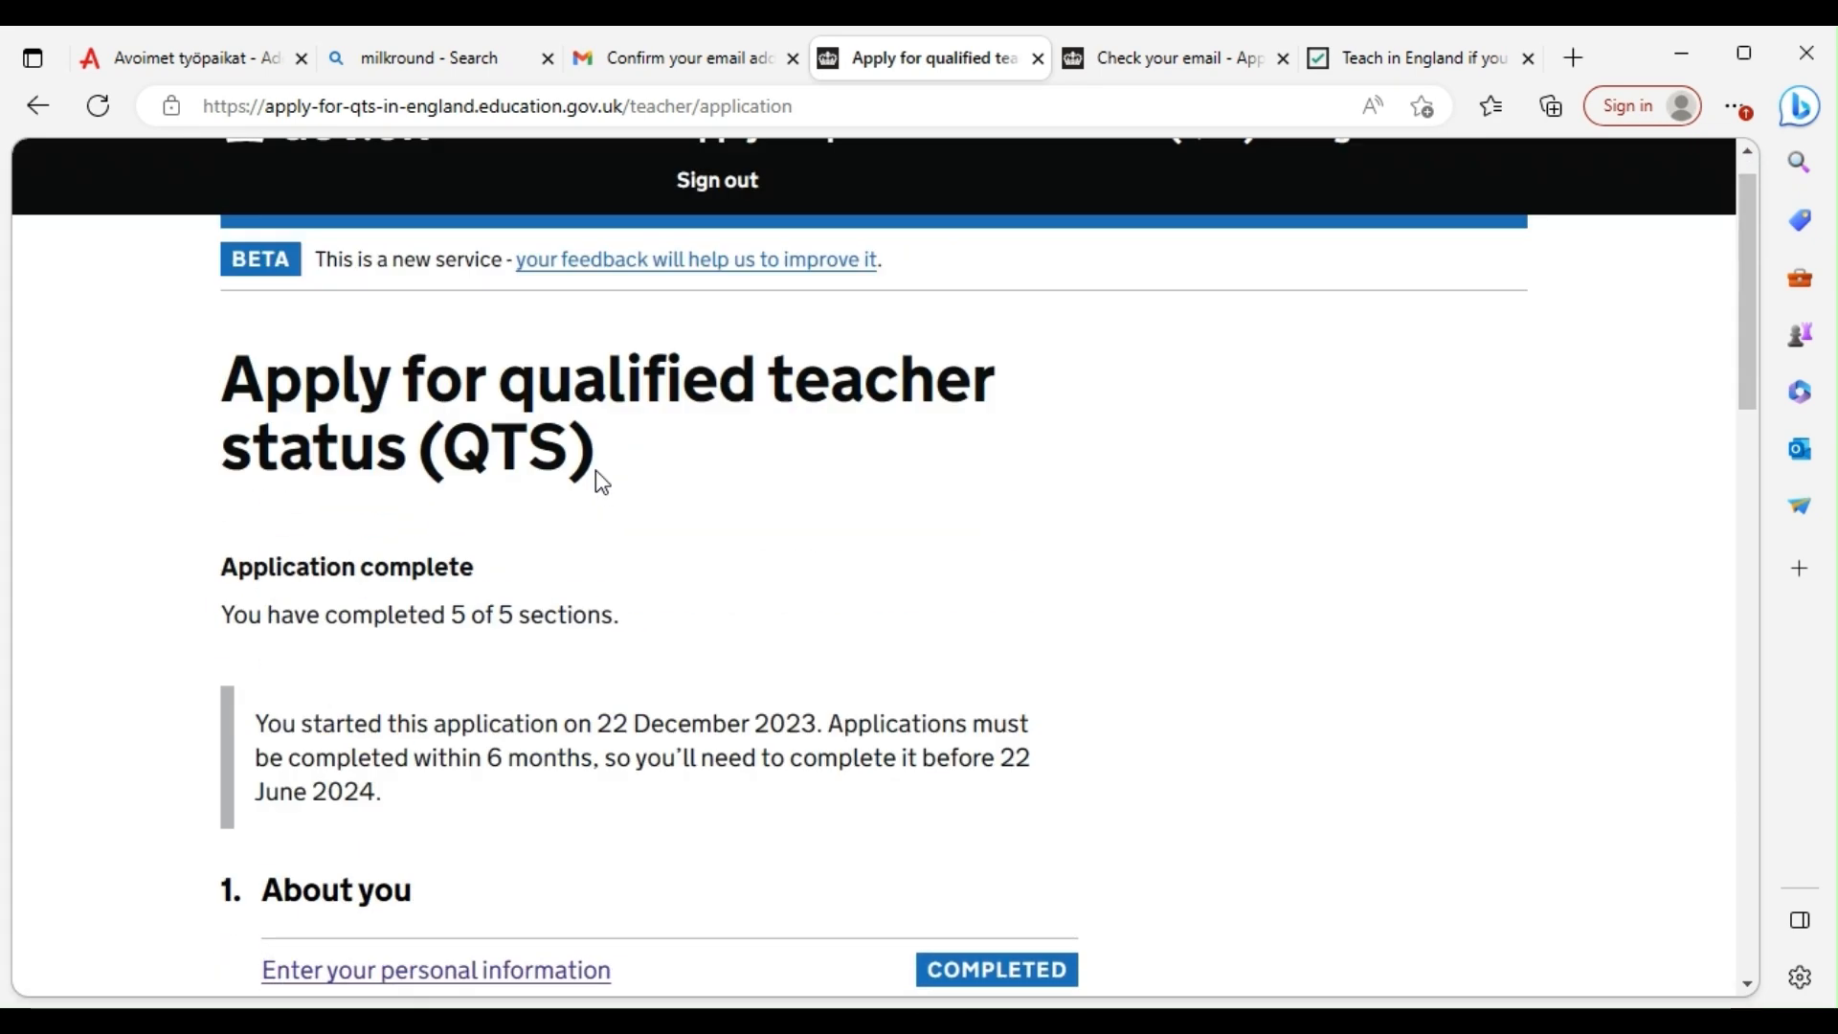
scroll(579, 488, down, 8)
scroll(497, 574, down, 5)
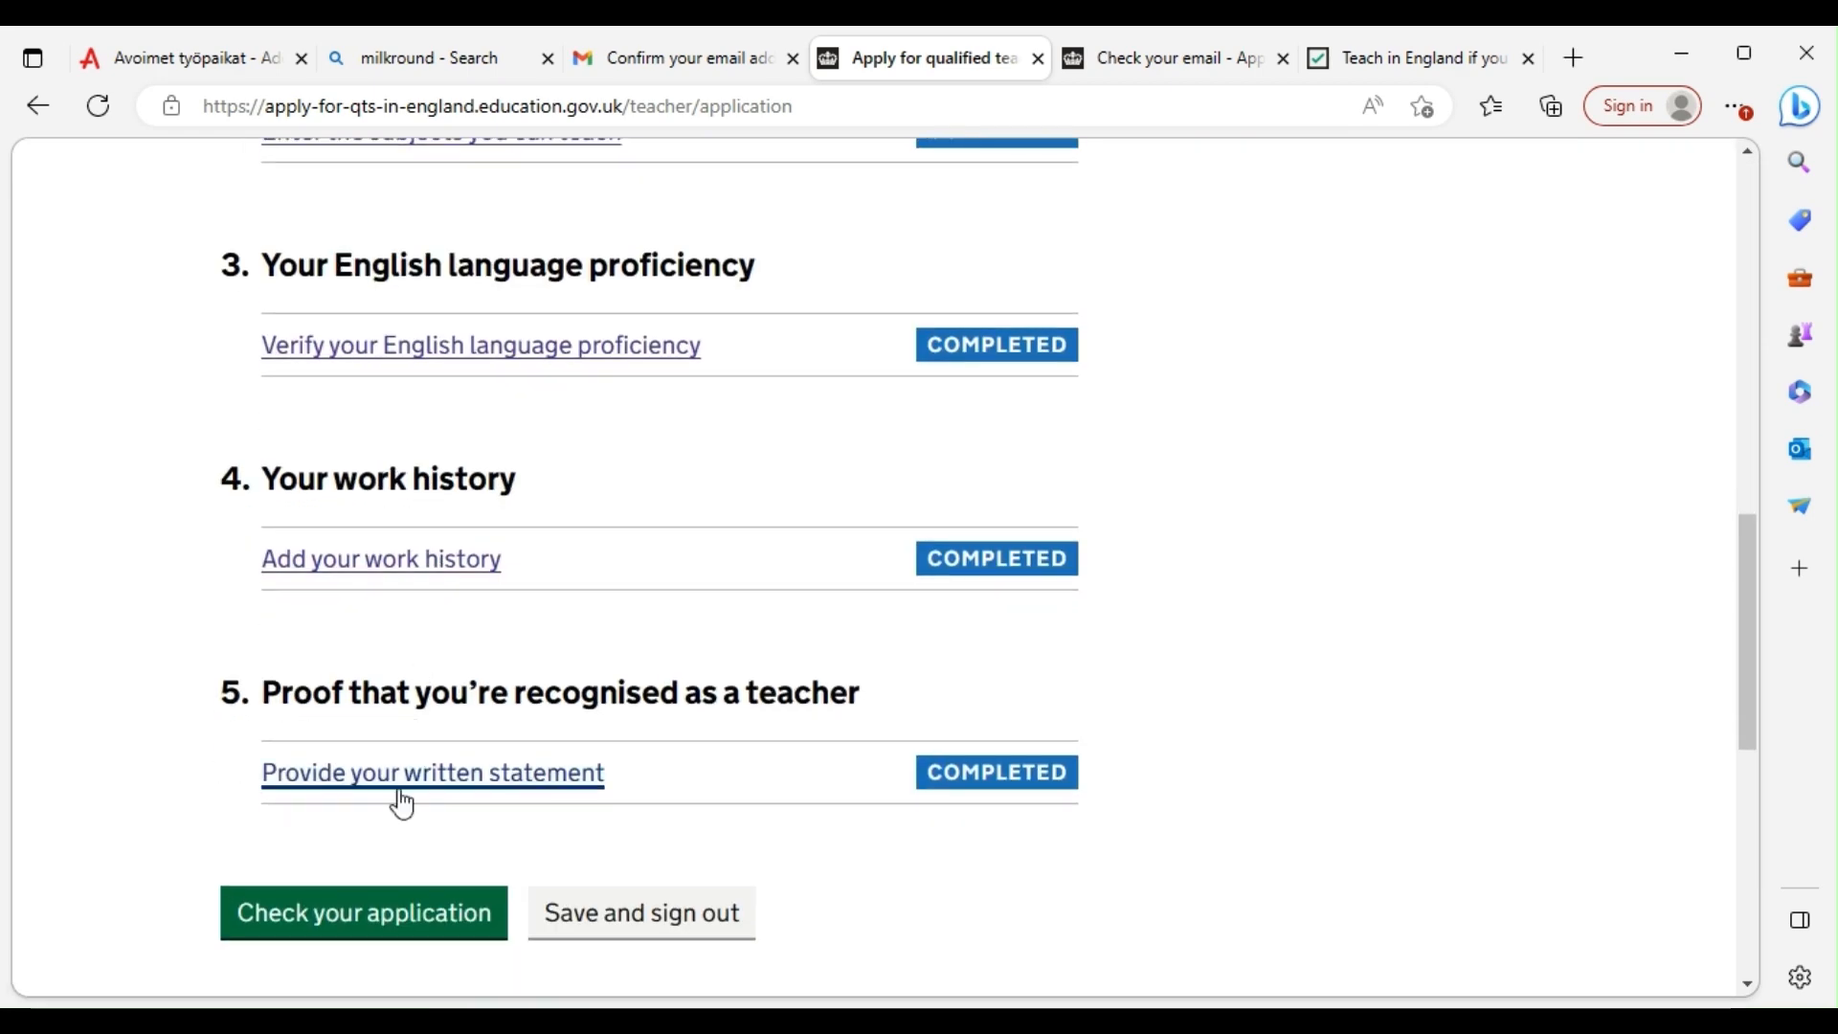
scroll(383, 765, down, 3)
click(351, 668)
Review every answer on Check your answers, then reopen 'Written statement confirmed' via Change
scroll(808, 525, down, 8)
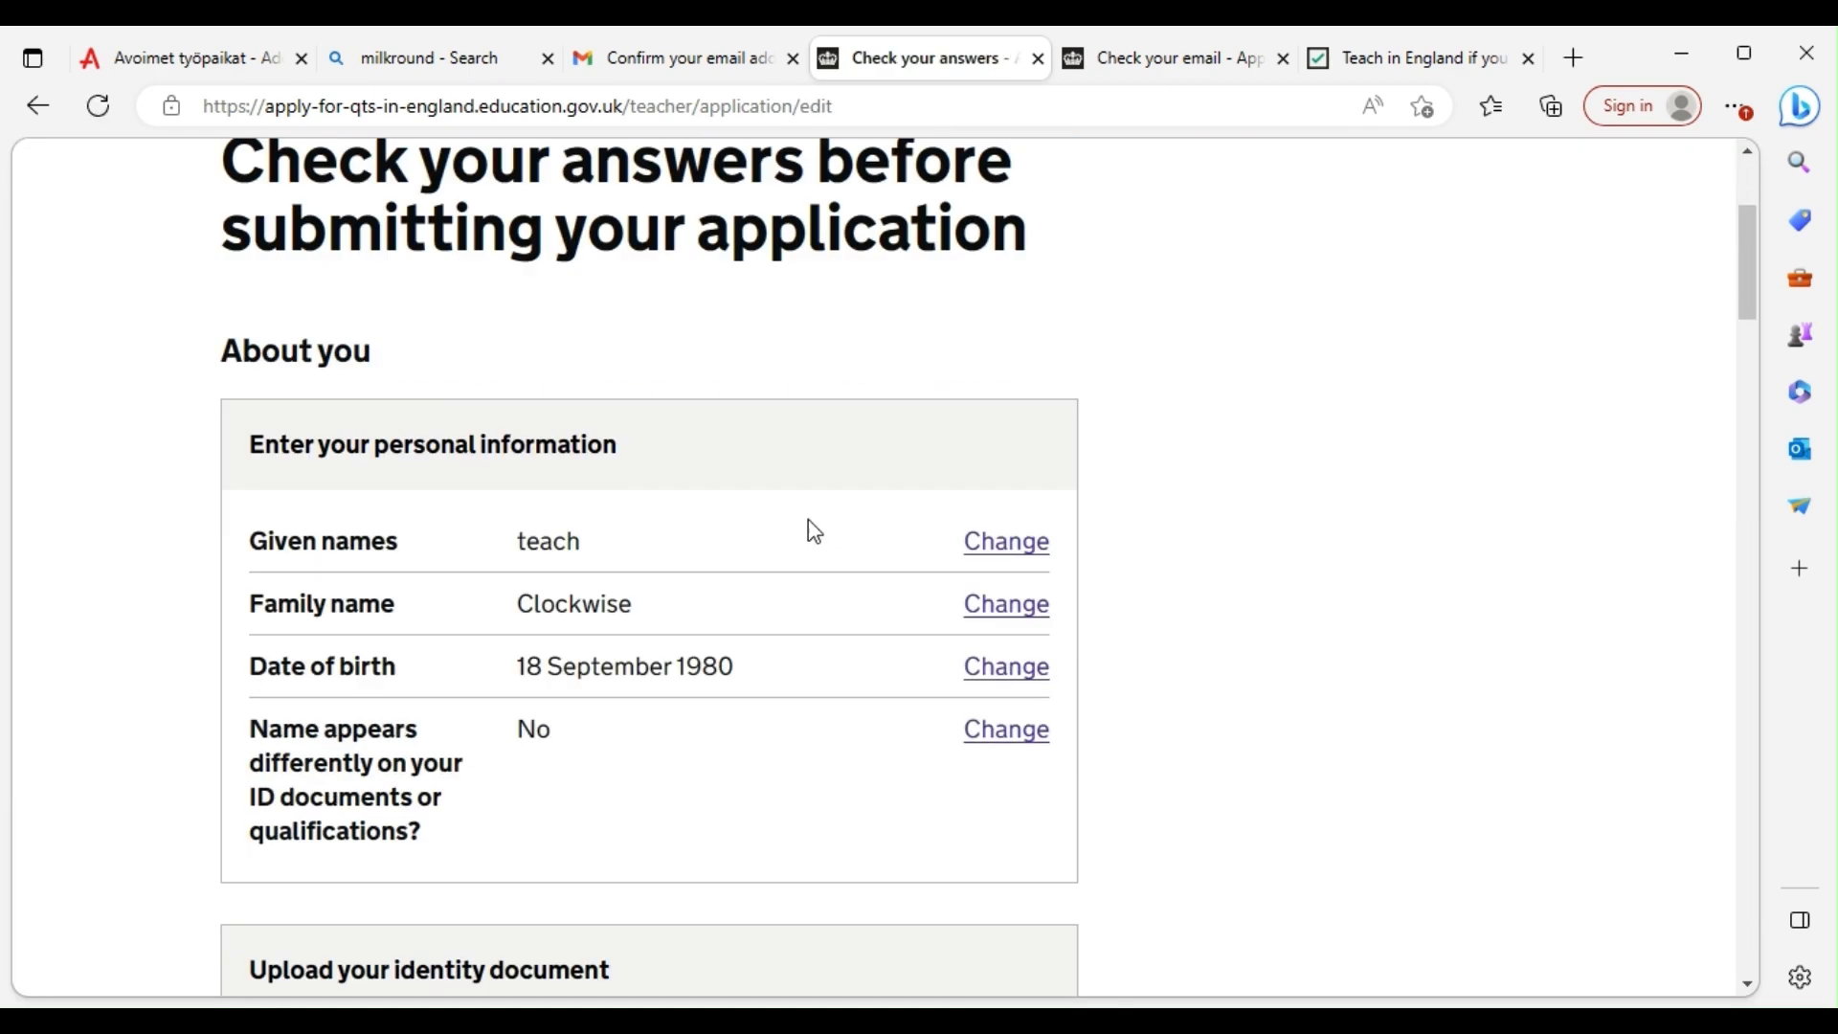
scroll(804, 534, down, 20)
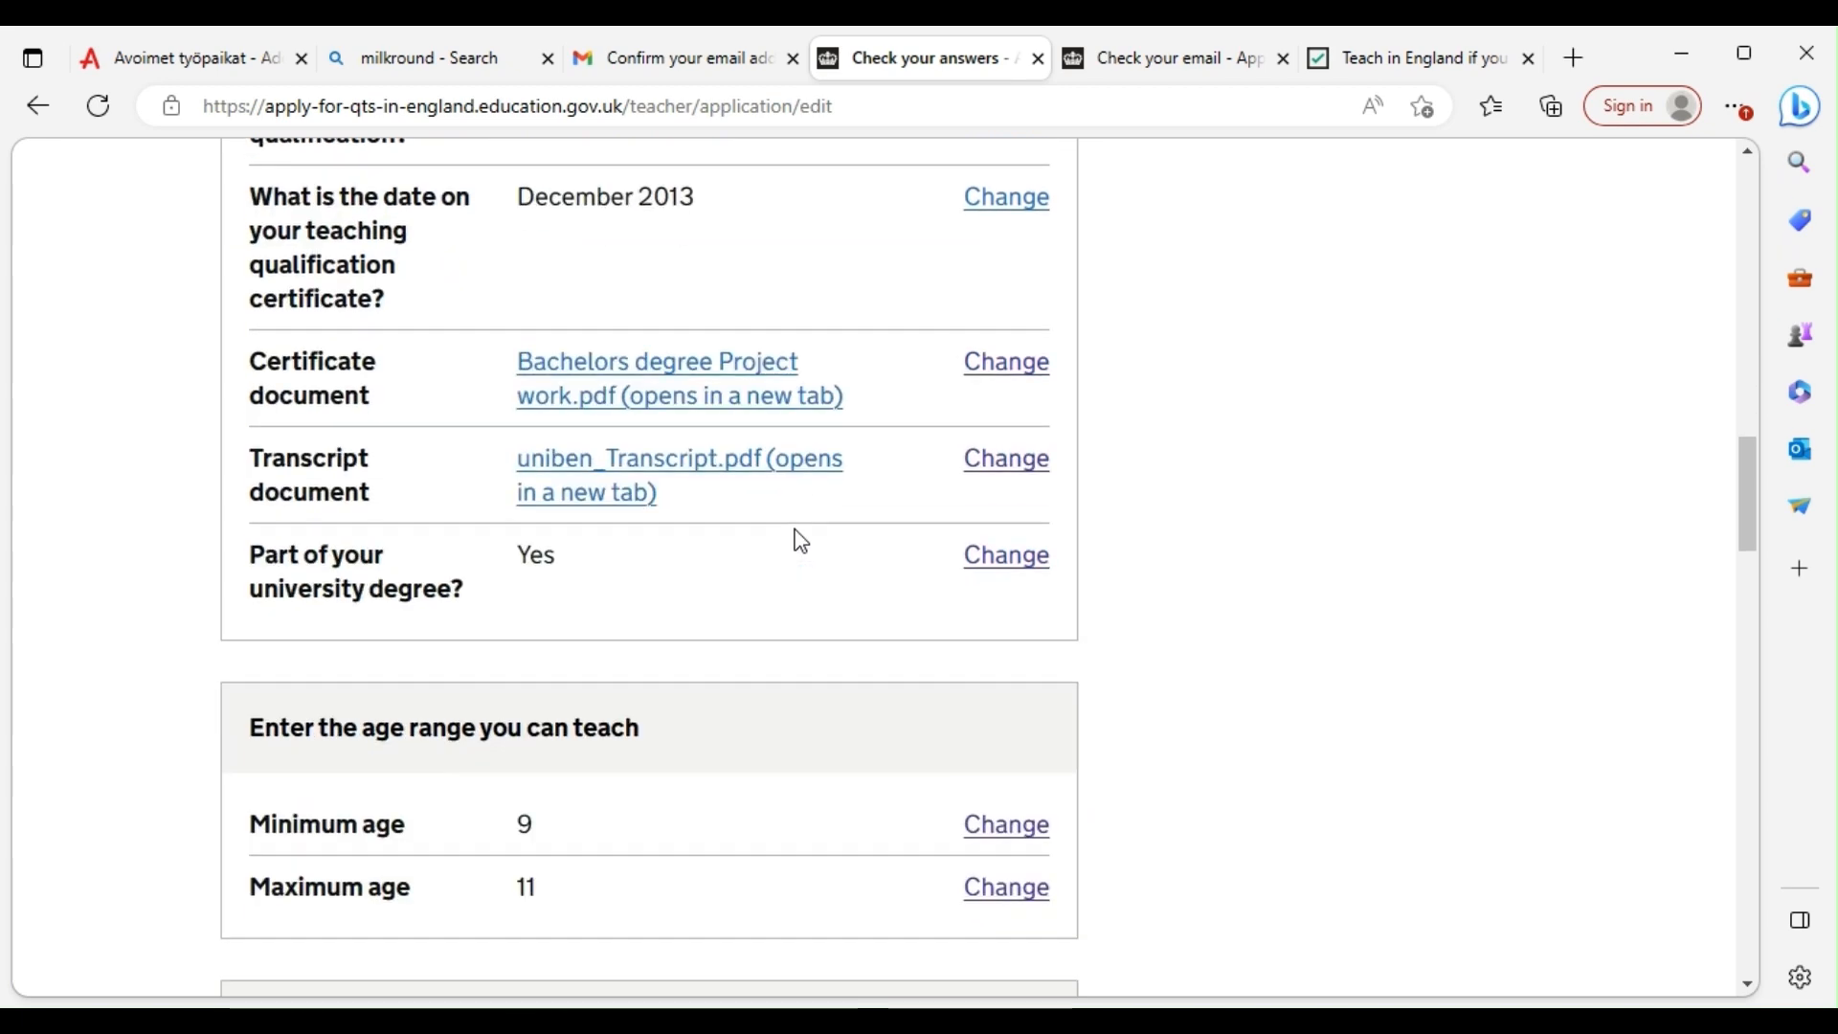
scroll(697, 549, down, 20)
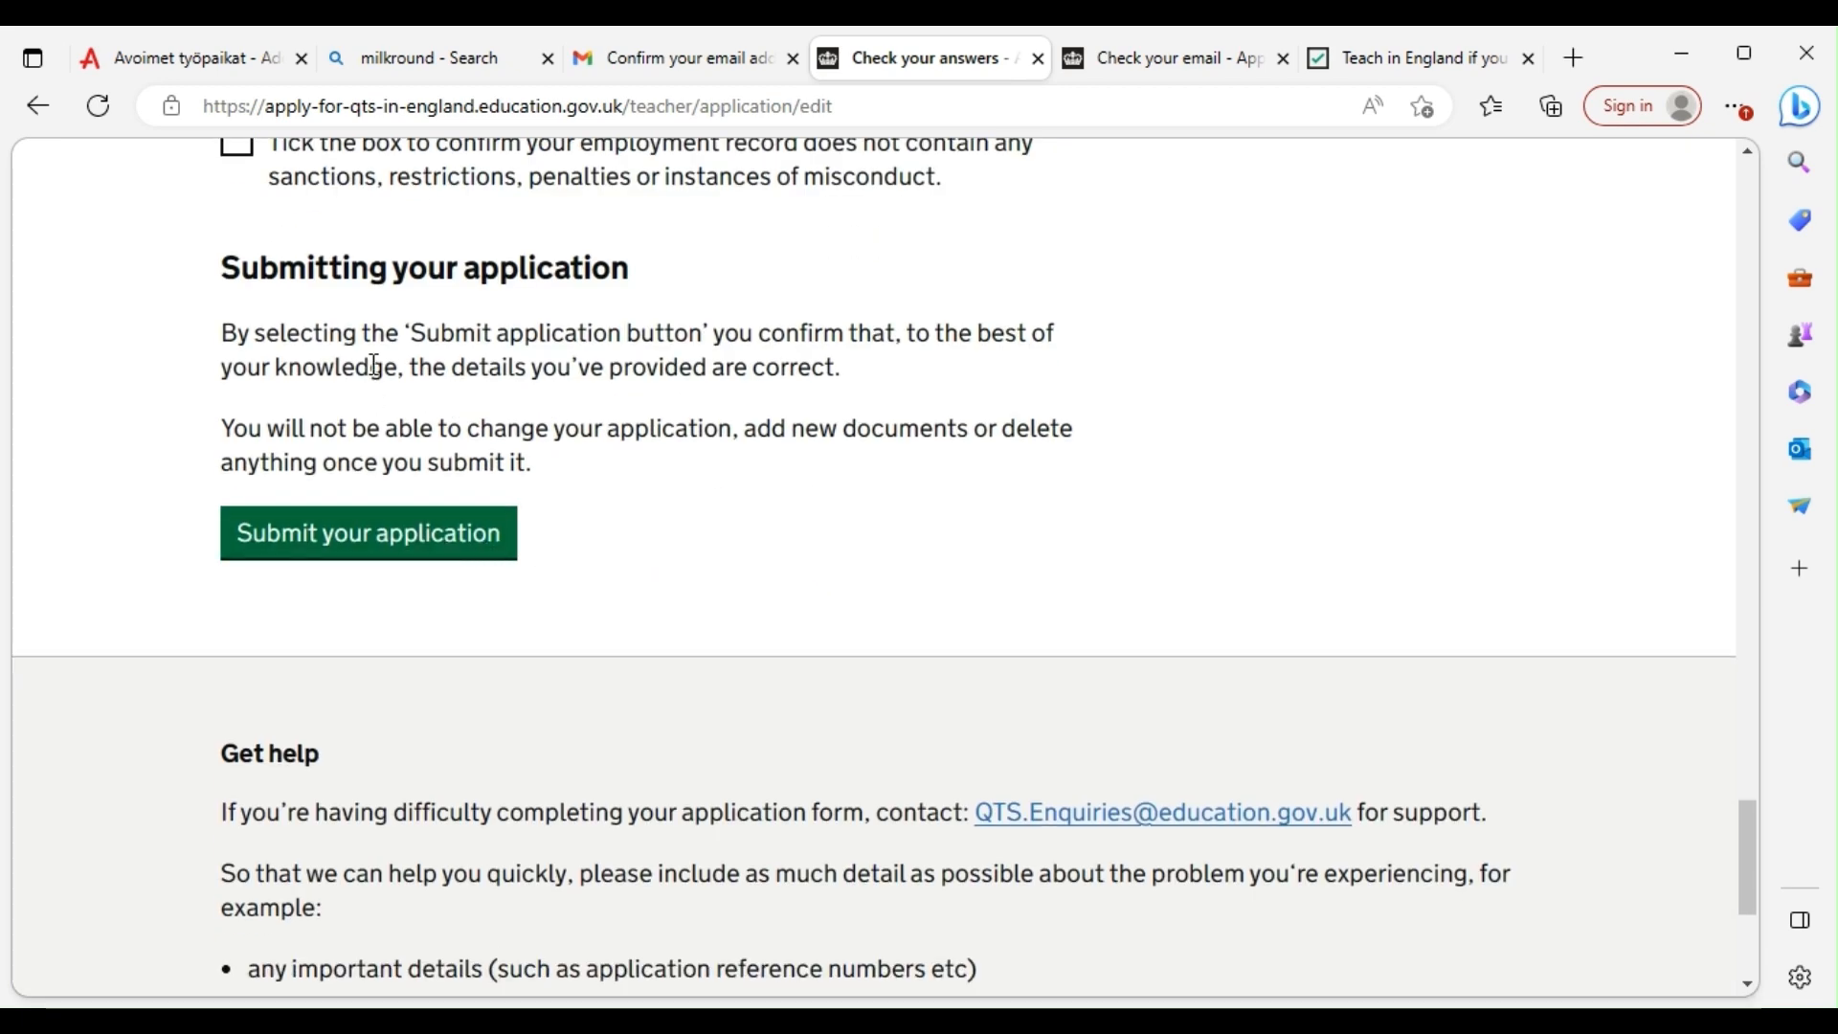
scroll(335, 350, up, 3)
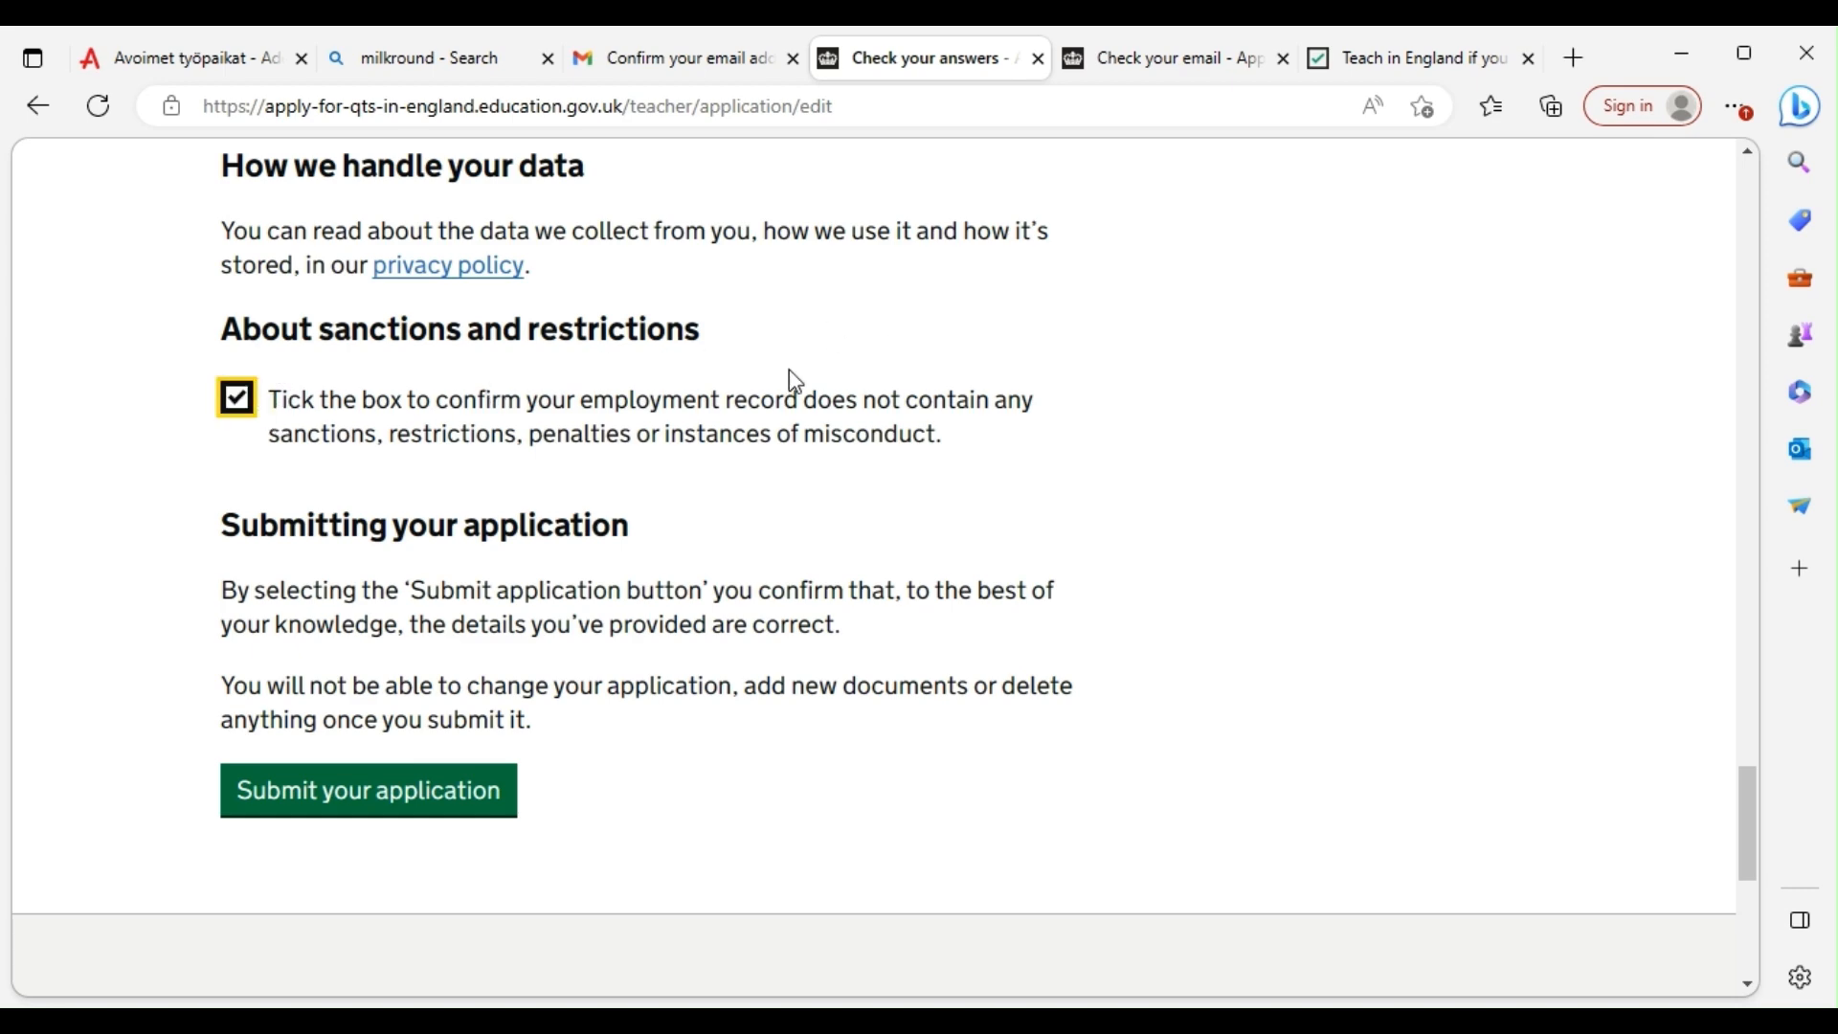
scroll(484, 447, up, 3)
scroll(478, 517, down, 6)
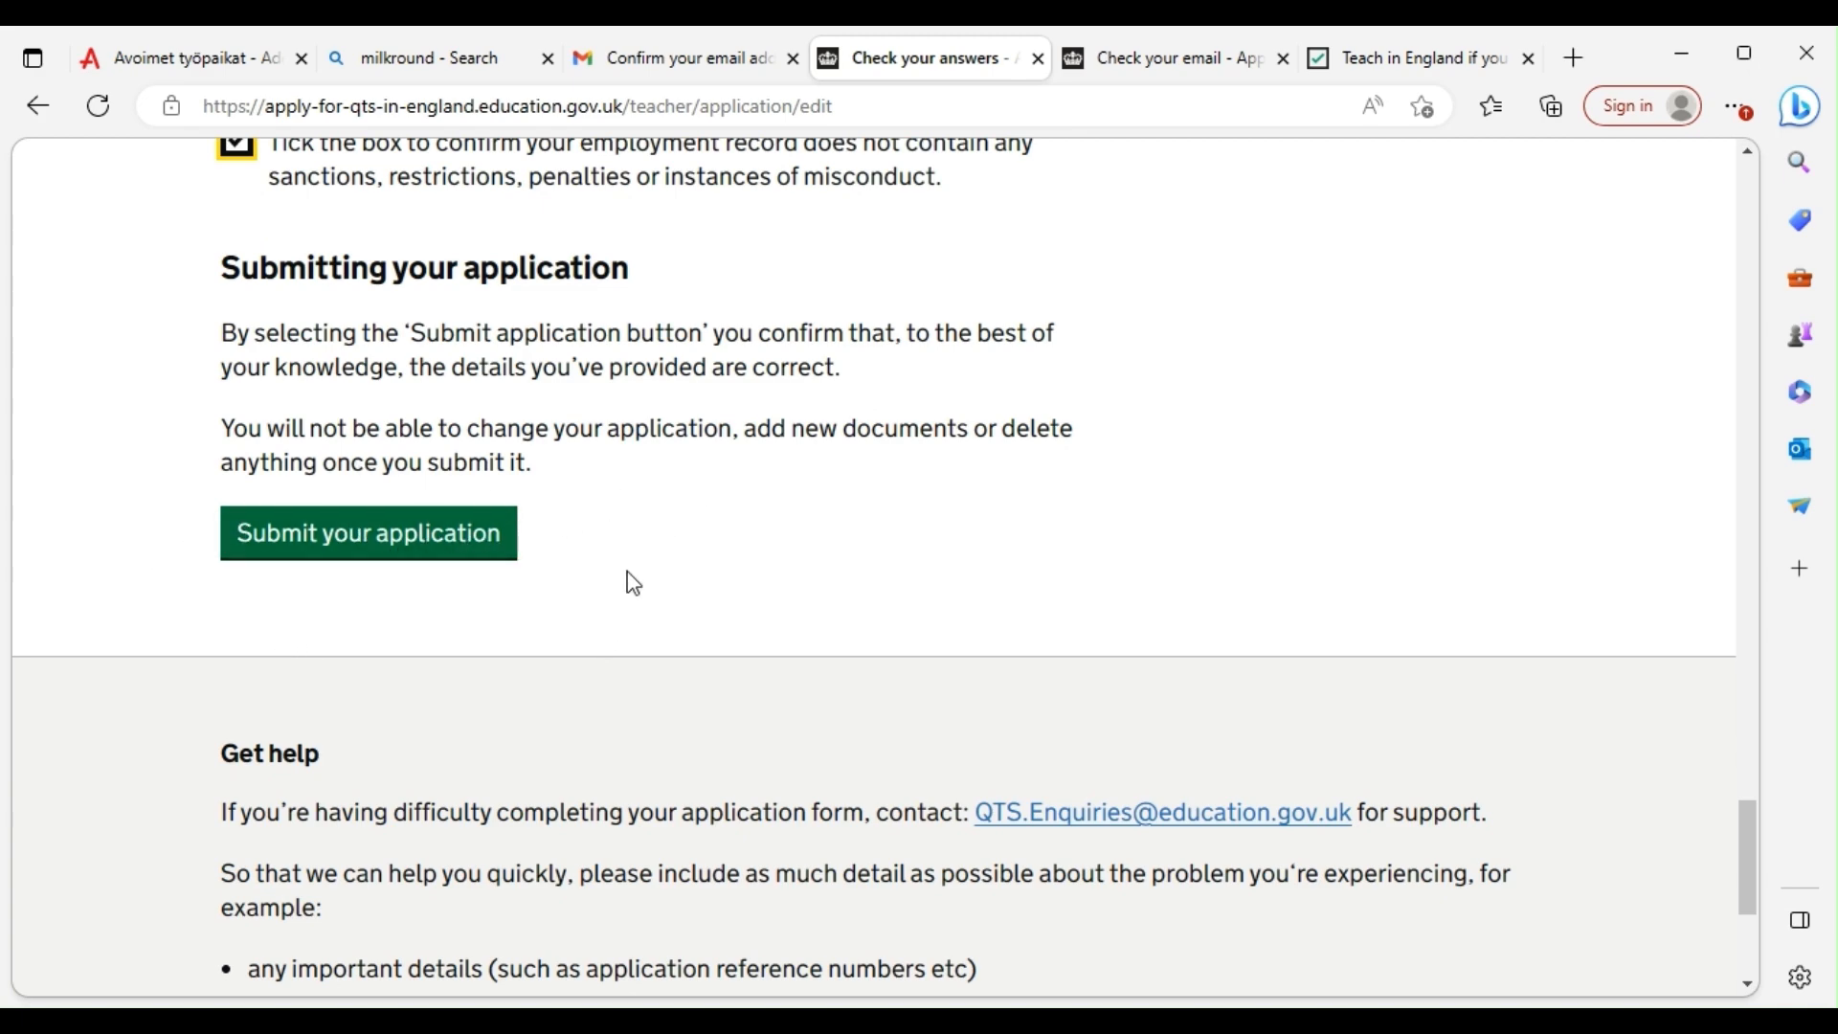
scroll(628, 579, up, 12)
scroll(725, 430, up, 4)
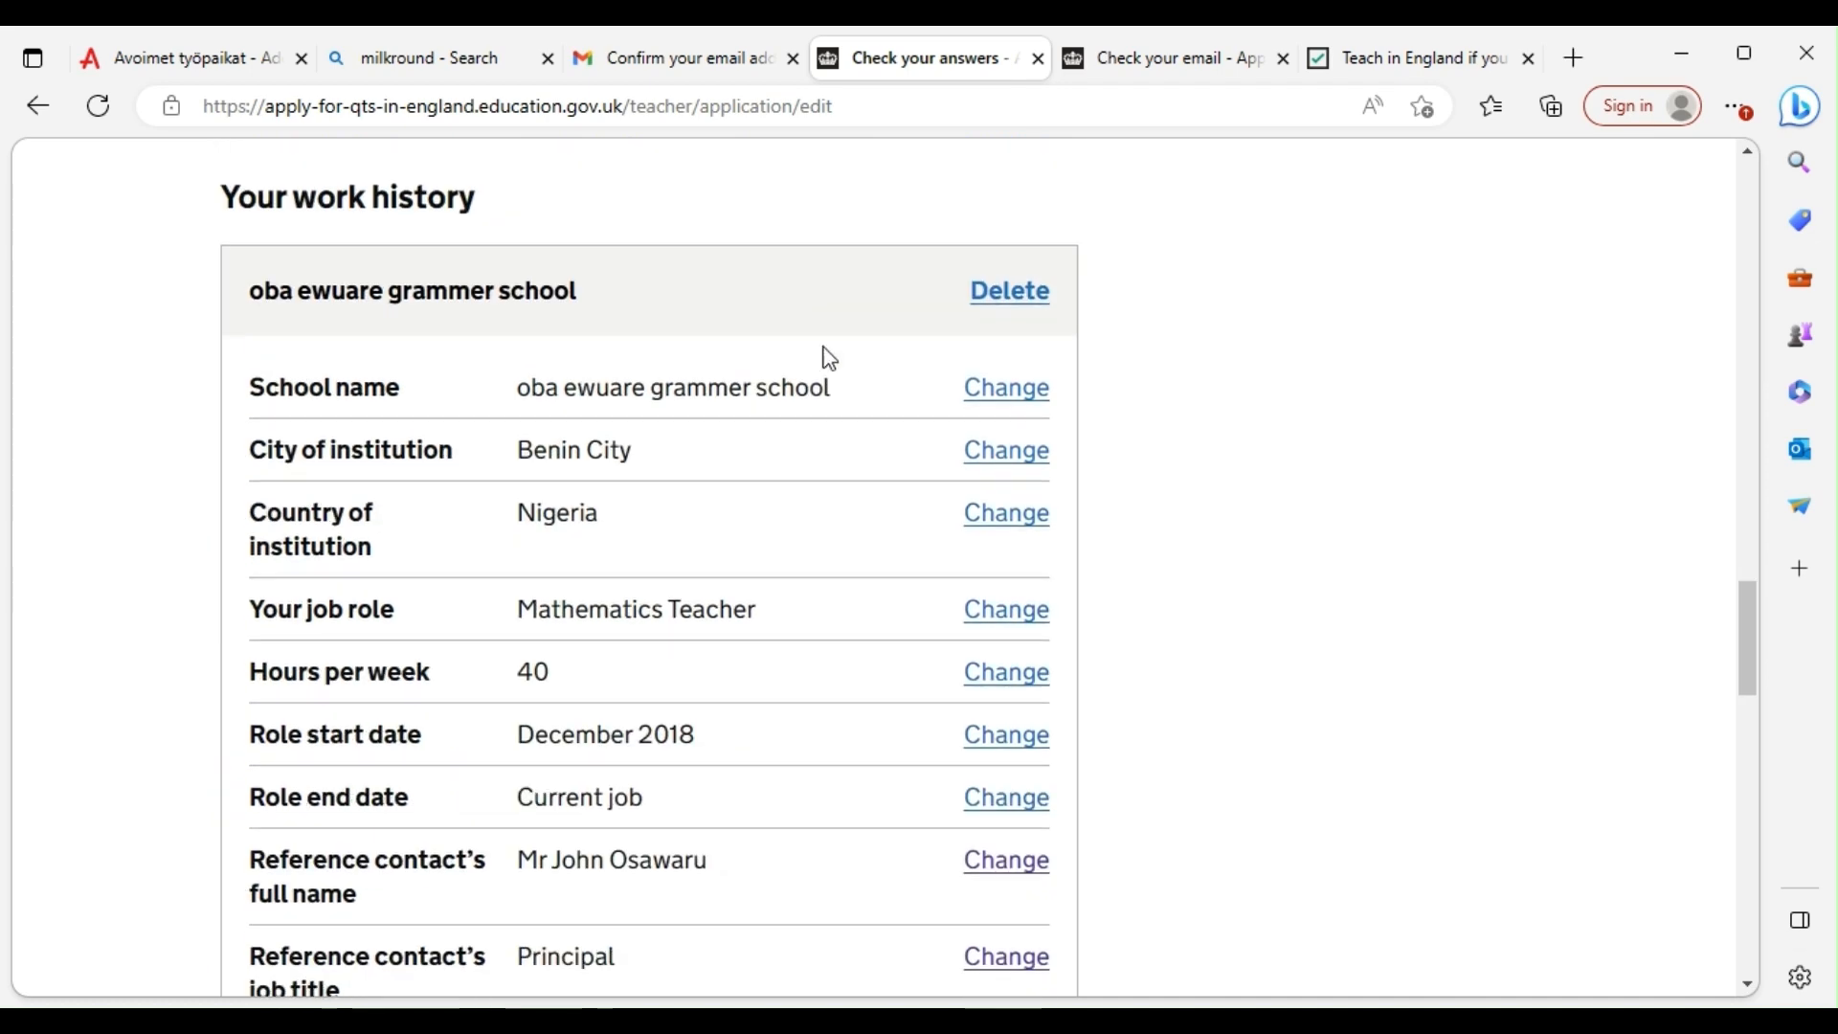
scroll(825, 377, down, 12)
scroll(862, 456, up, 10)
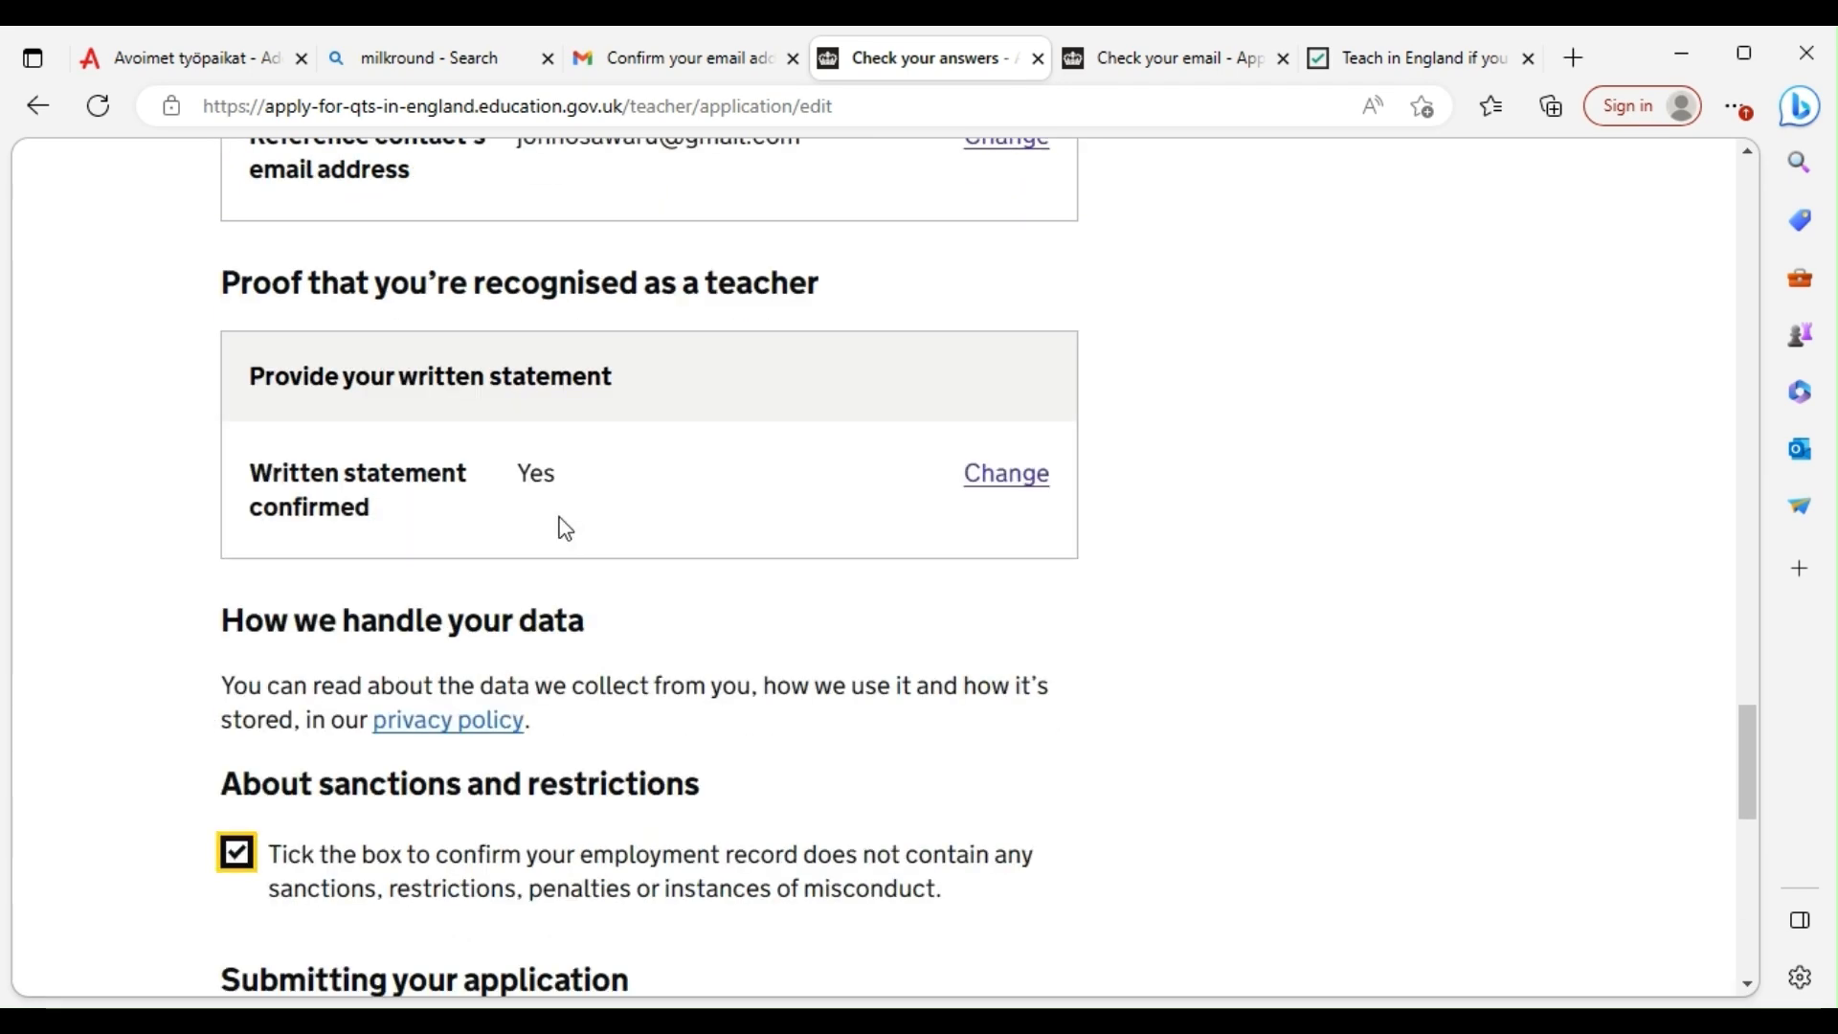
scroll(508, 422, down, 6)
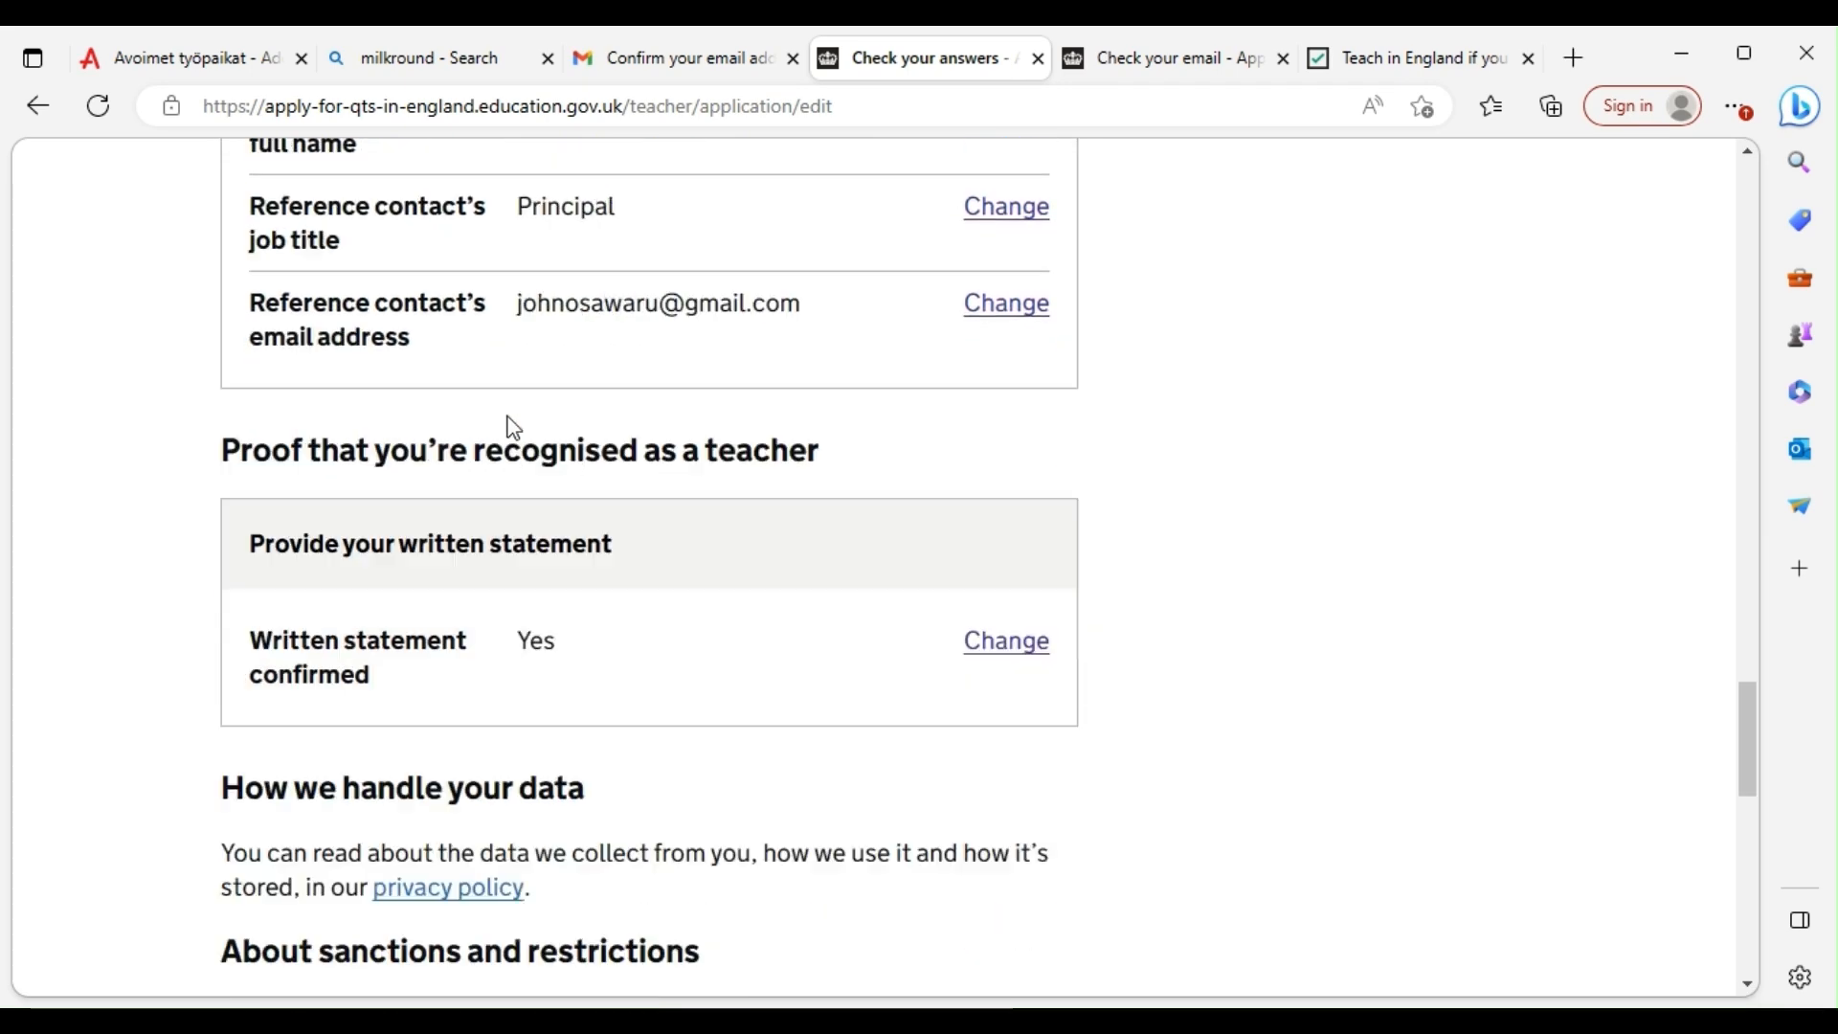
scroll(554, 513, up, 3)
scroll(590, 483, up, 2)
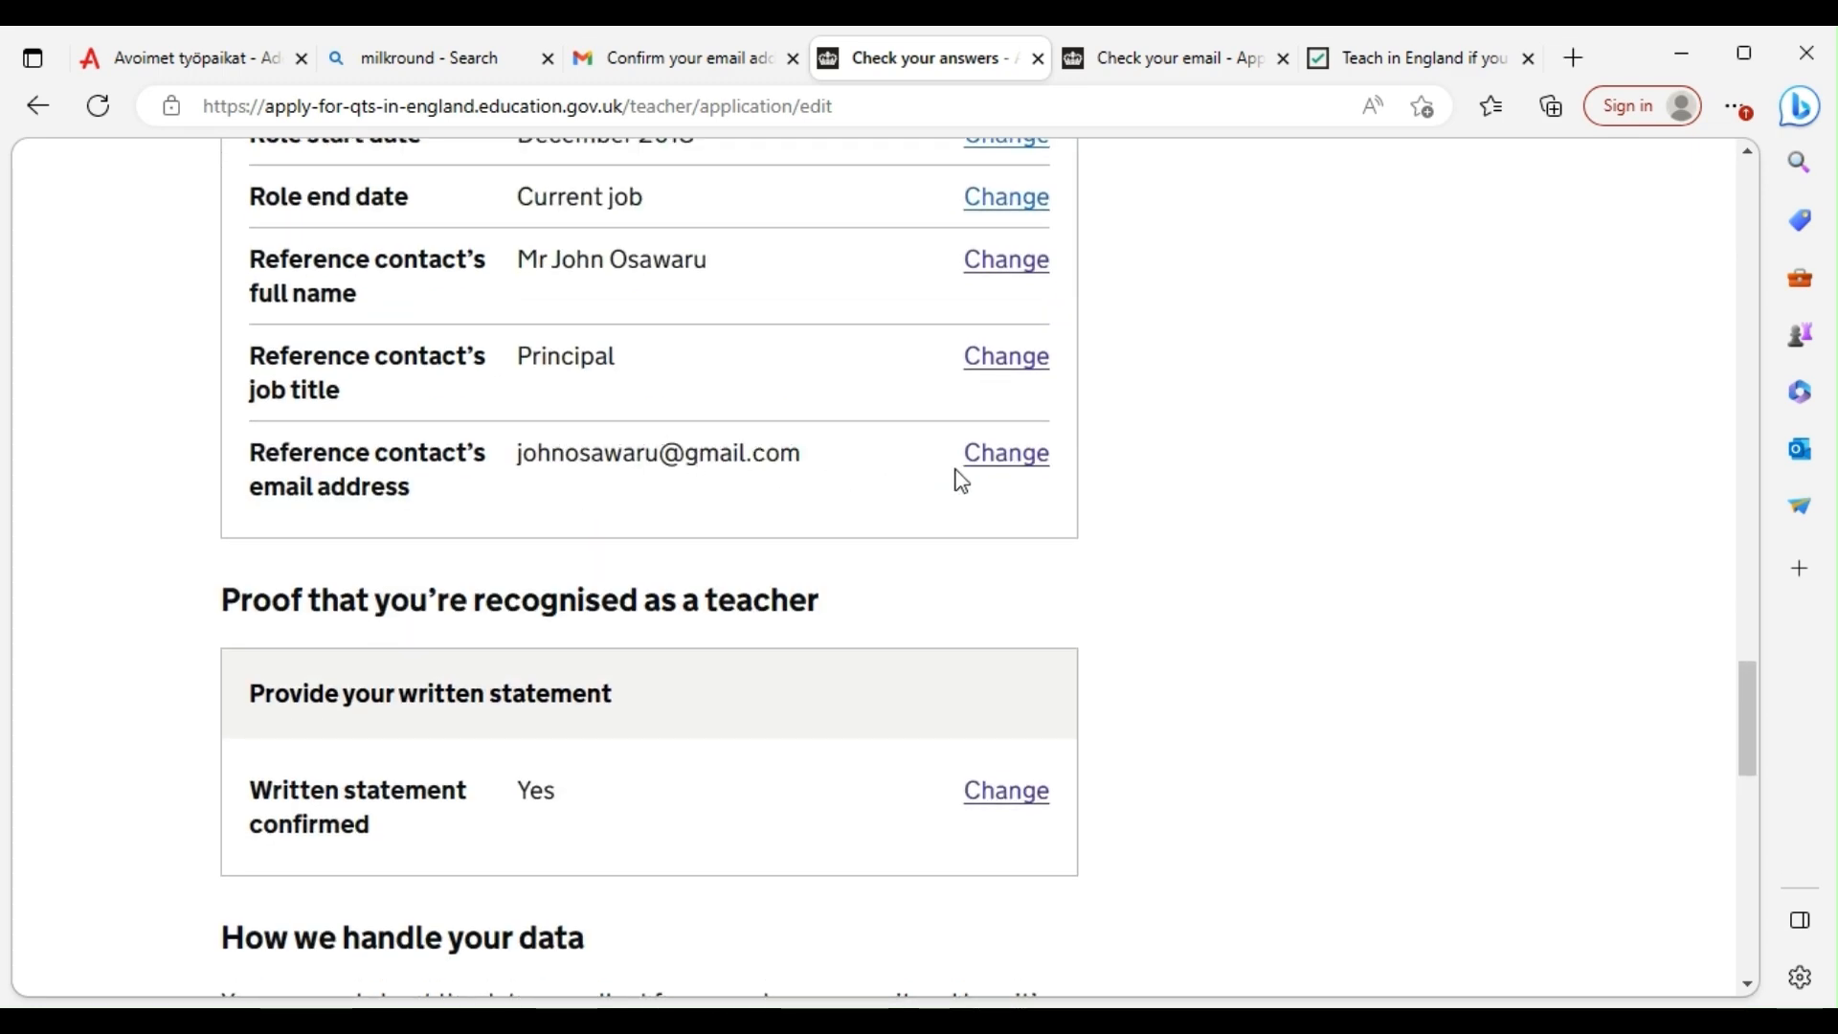
click(1010, 795)
Highlight the warning not to request the document yet and the application reference number sentence
scroll(328, 469, down, 5)
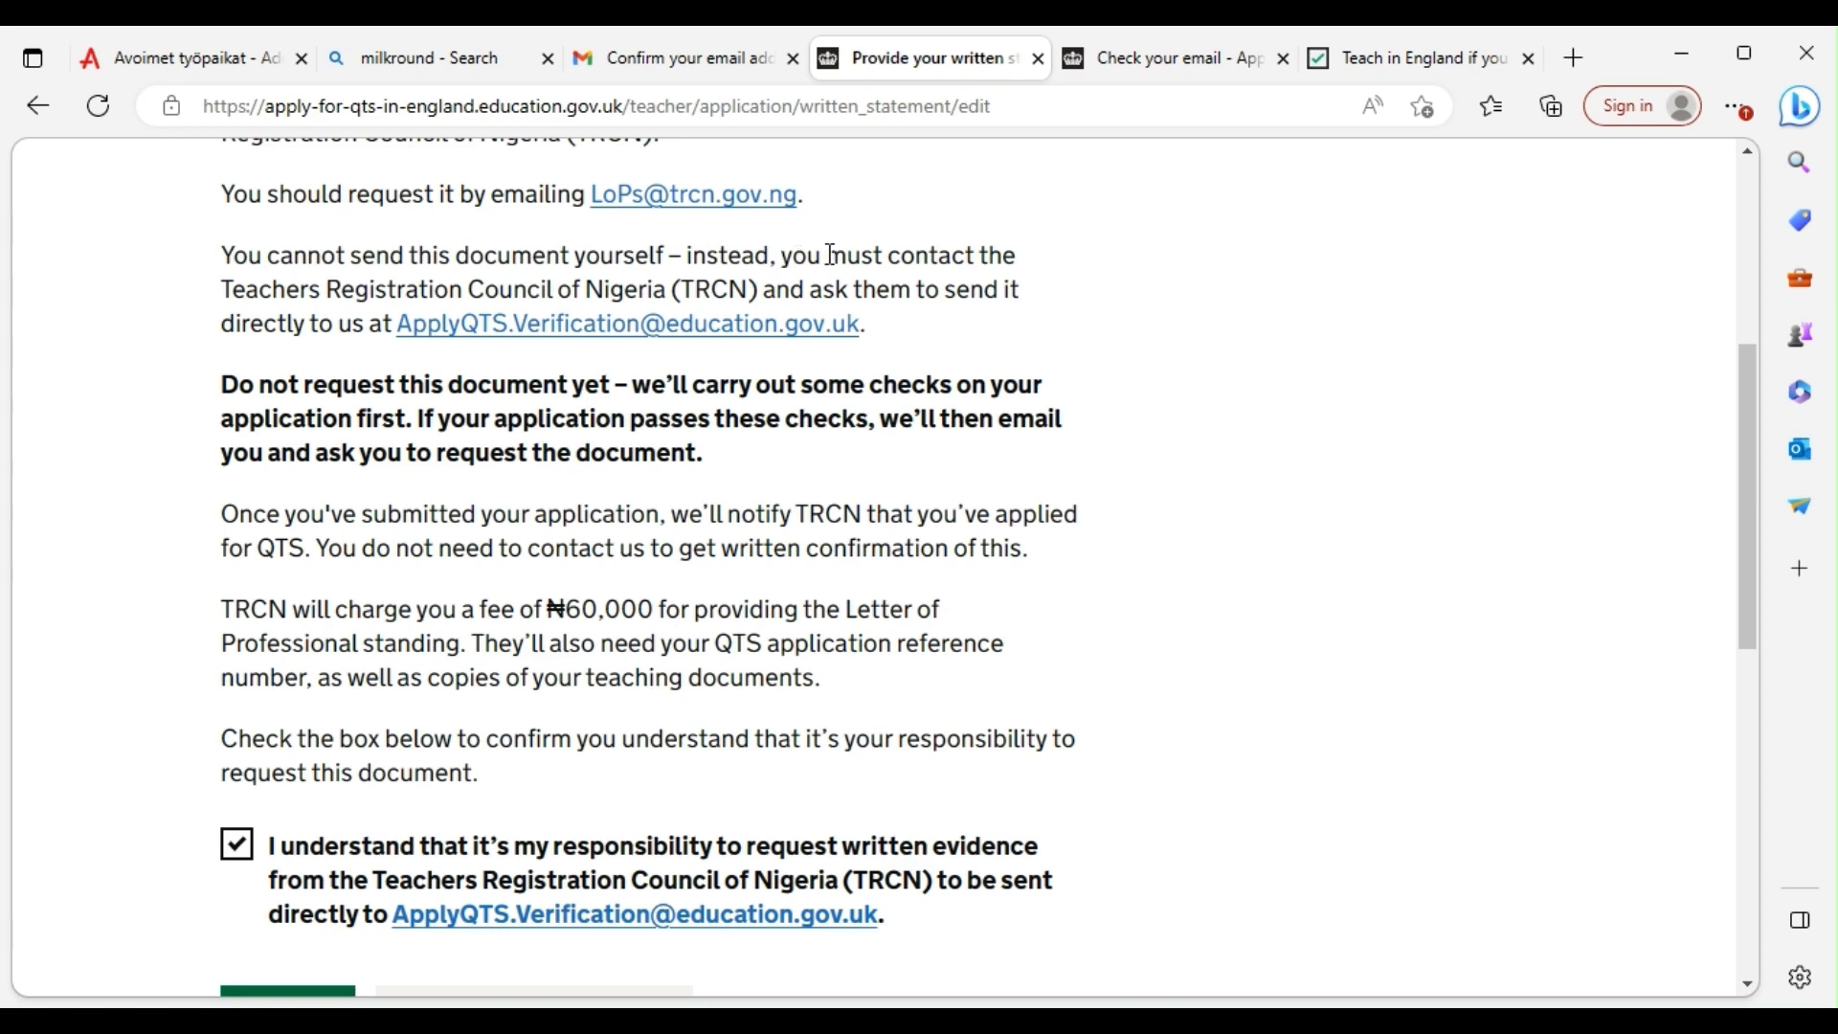
scroll(831, 255, up, 4)
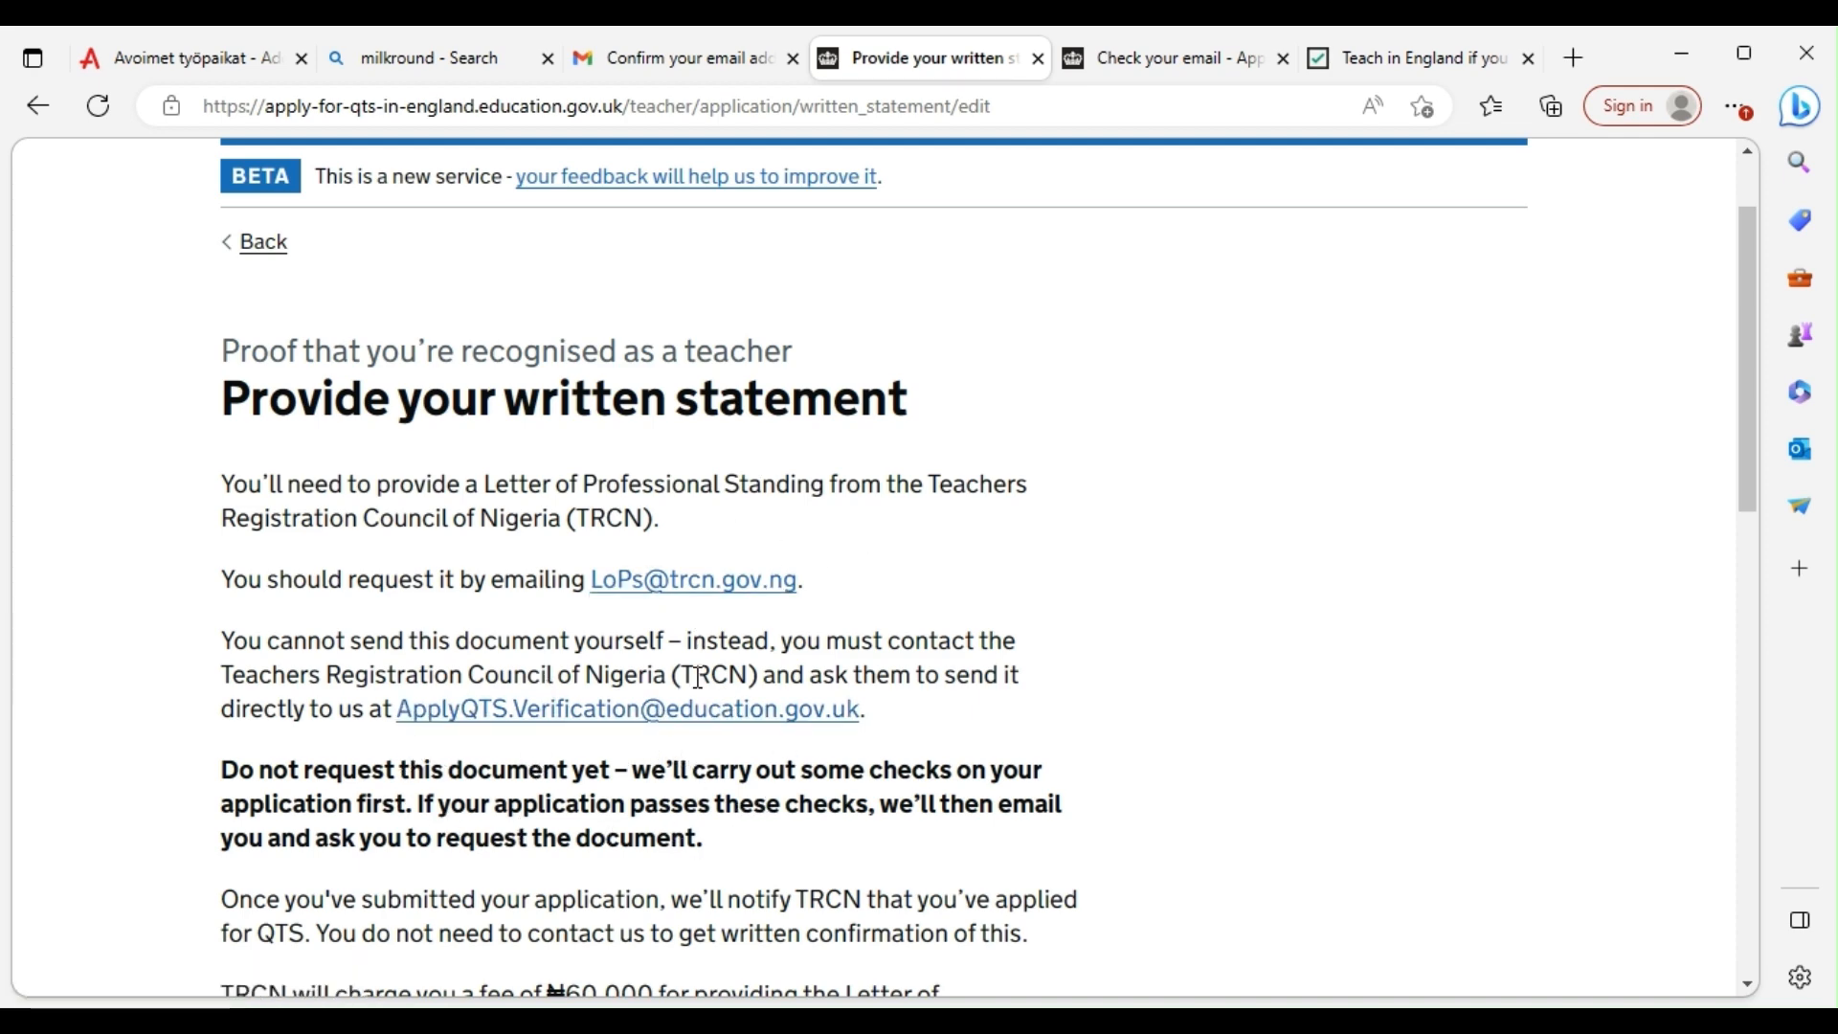
scroll(708, 678, down, 3)
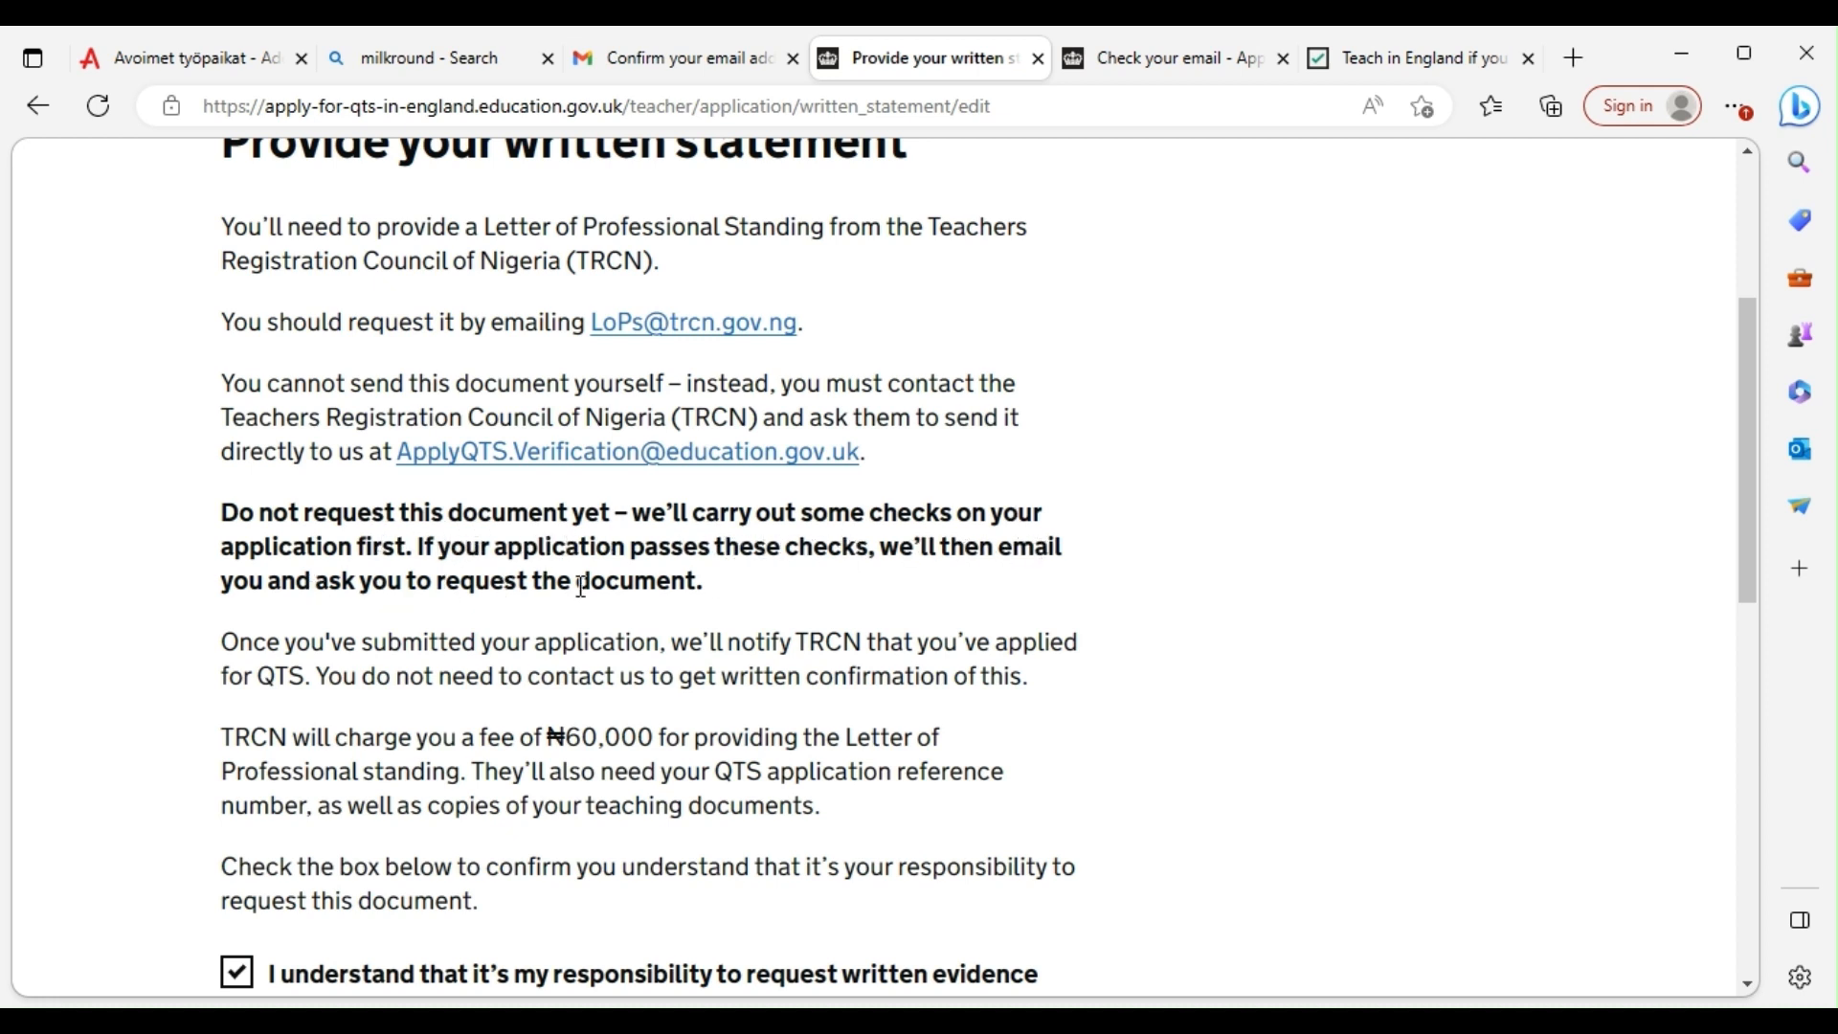
drag(723, 596, 221, 509)
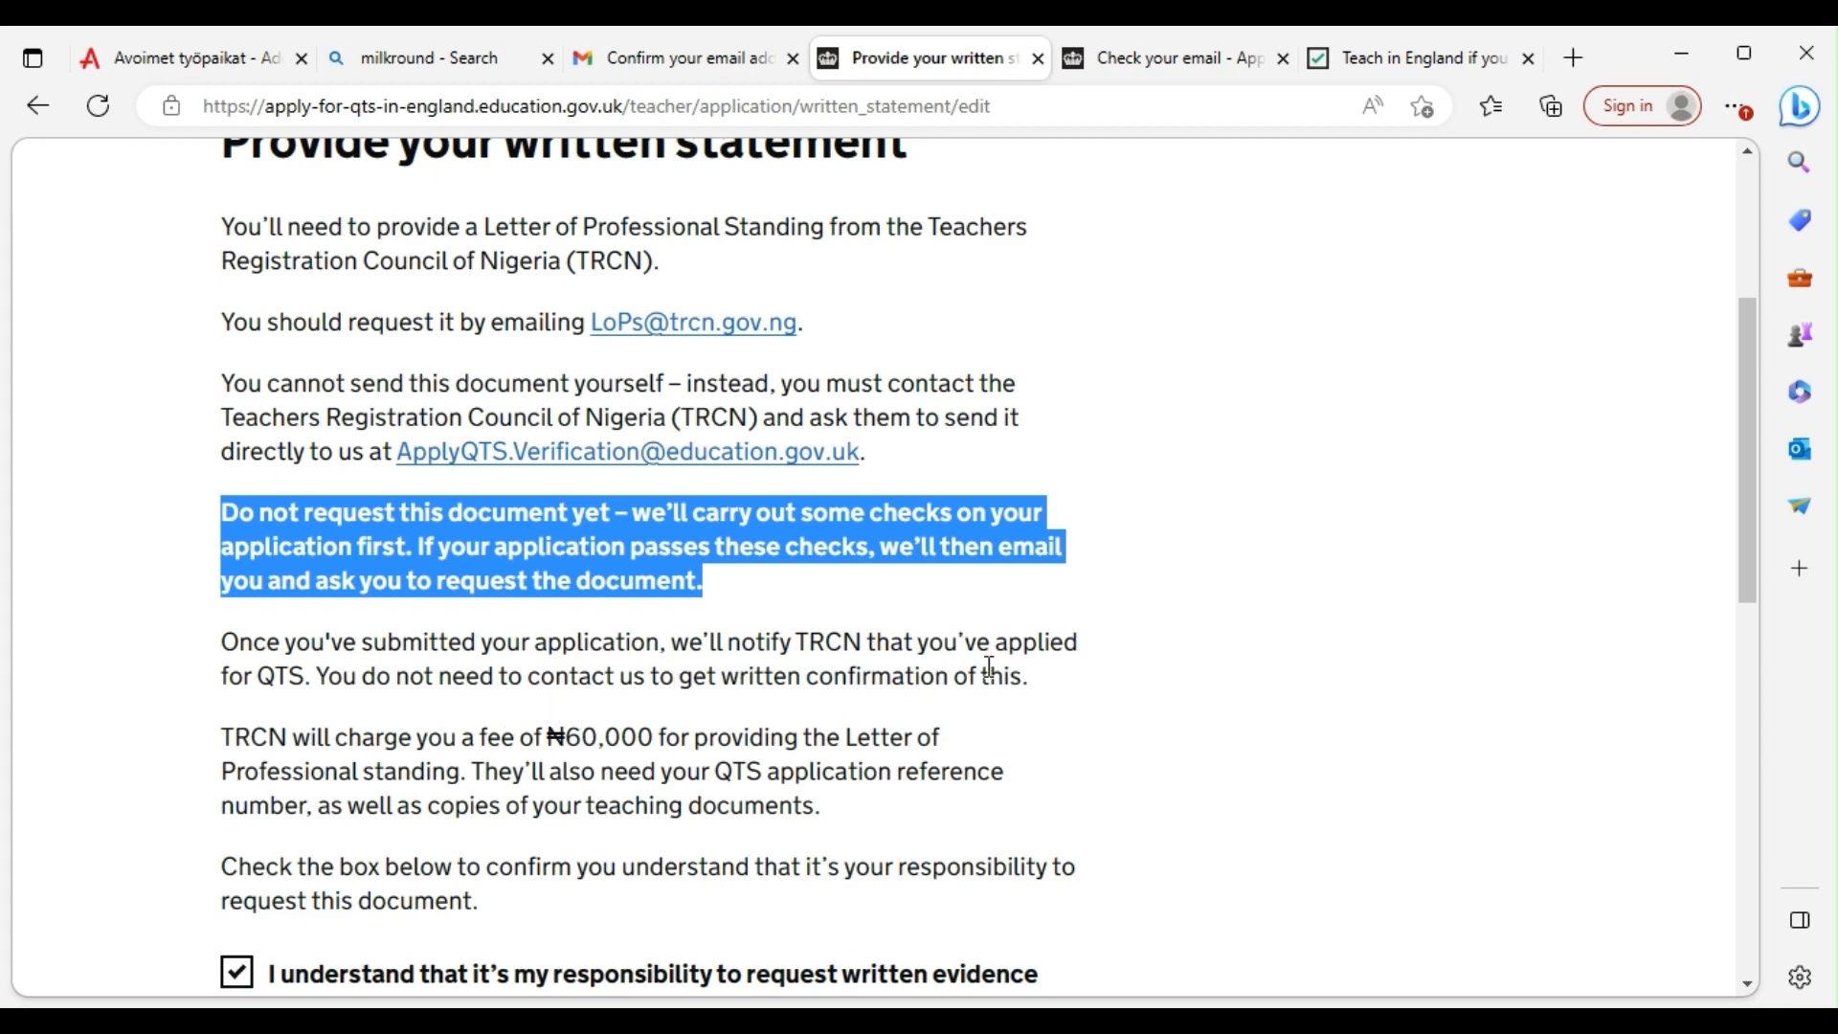
scroll(981, 673, down, 1)
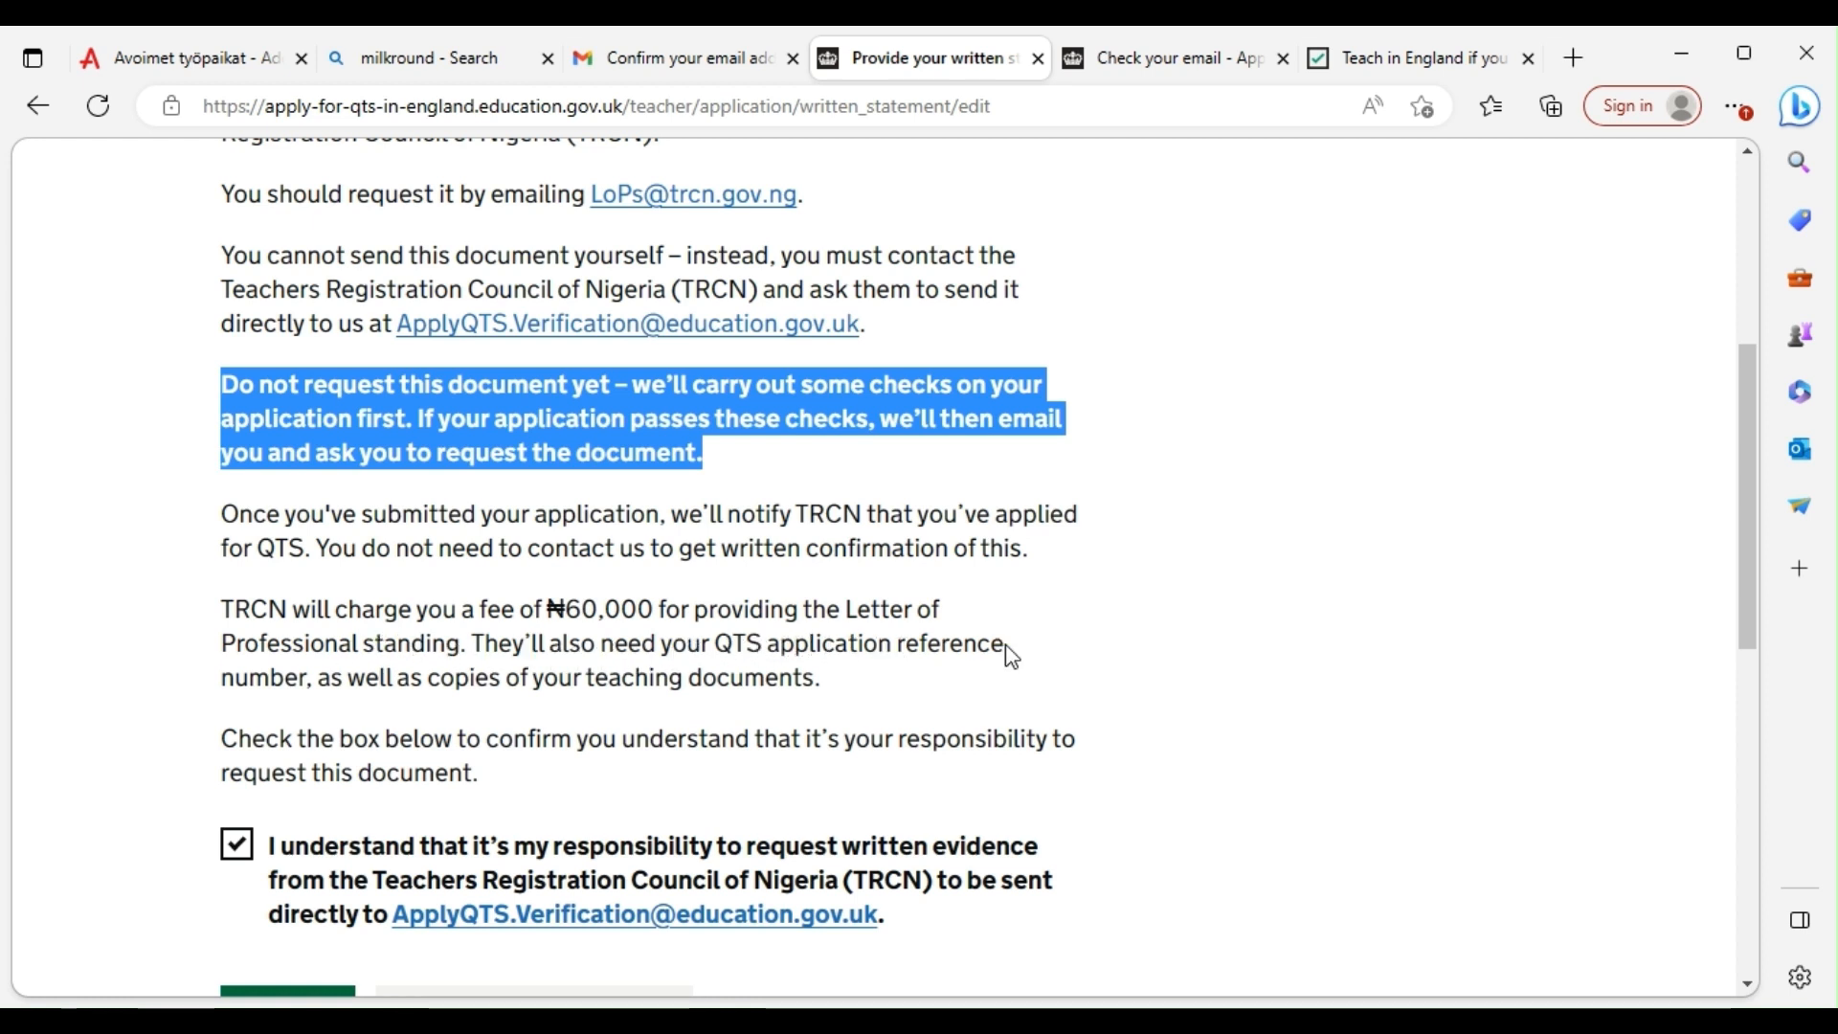
drag(1007, 646, 474, 654)
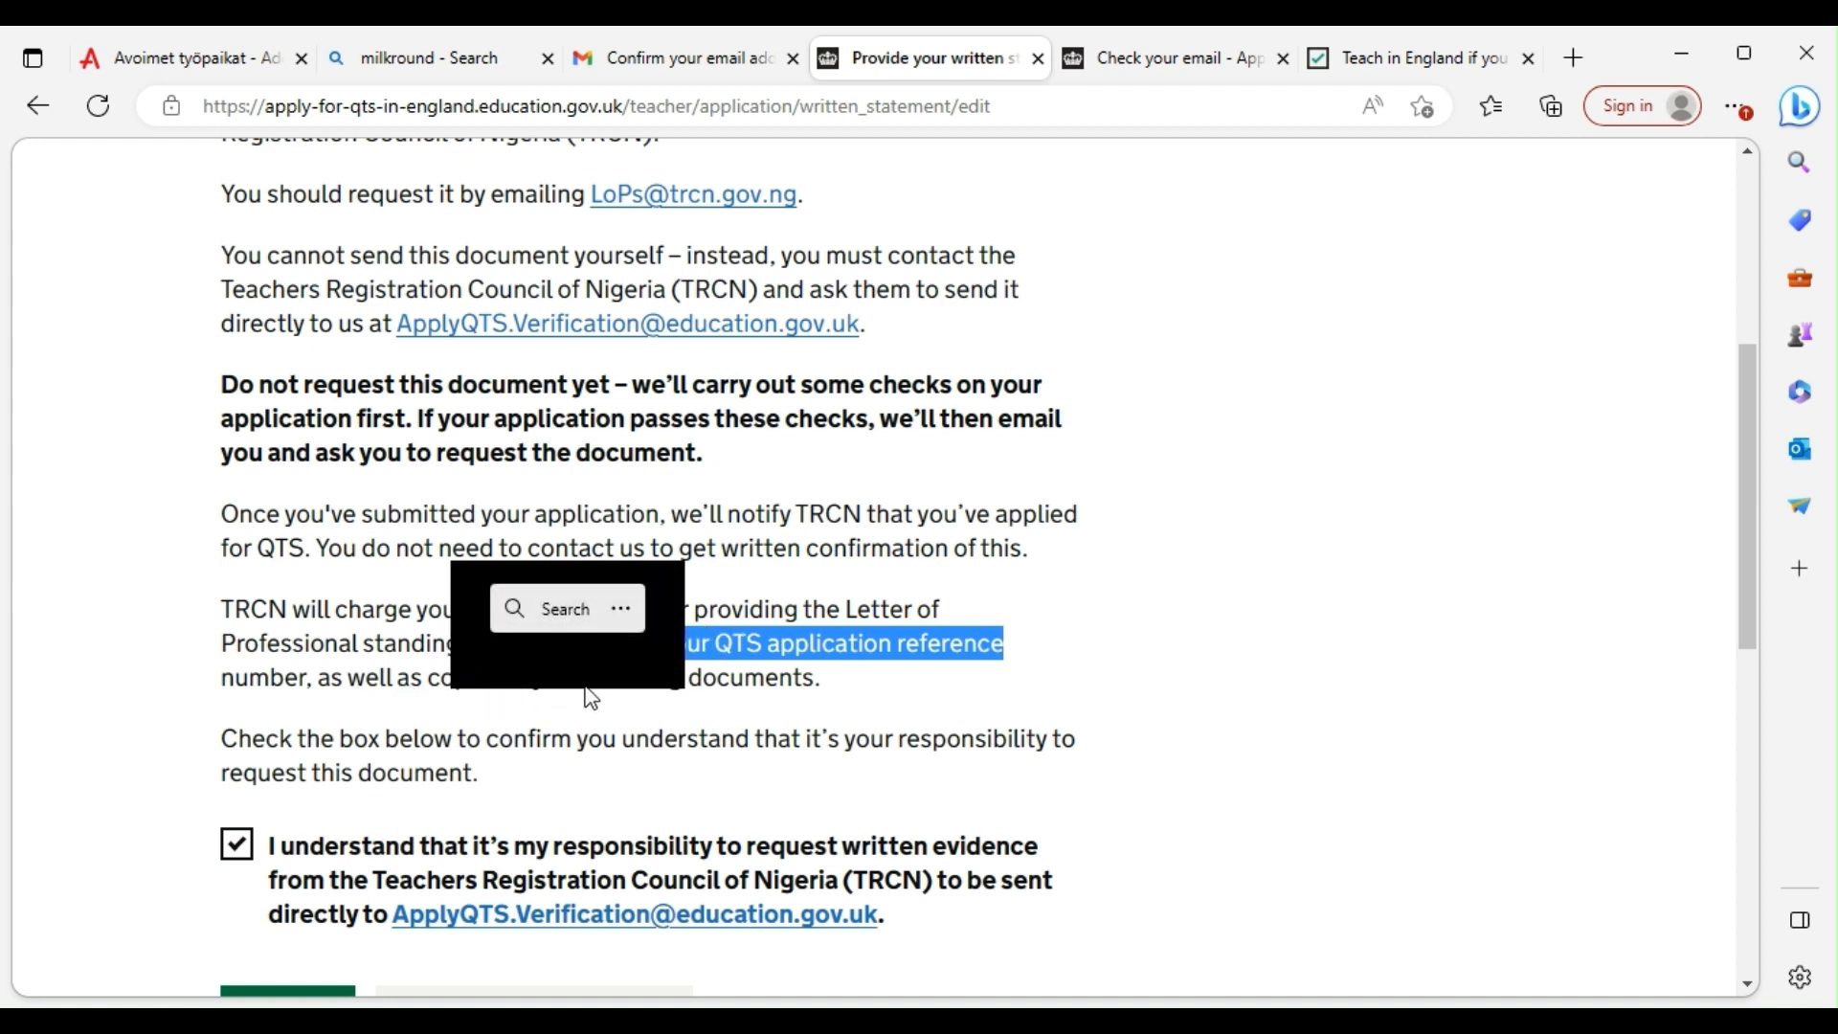
click(850, 704)
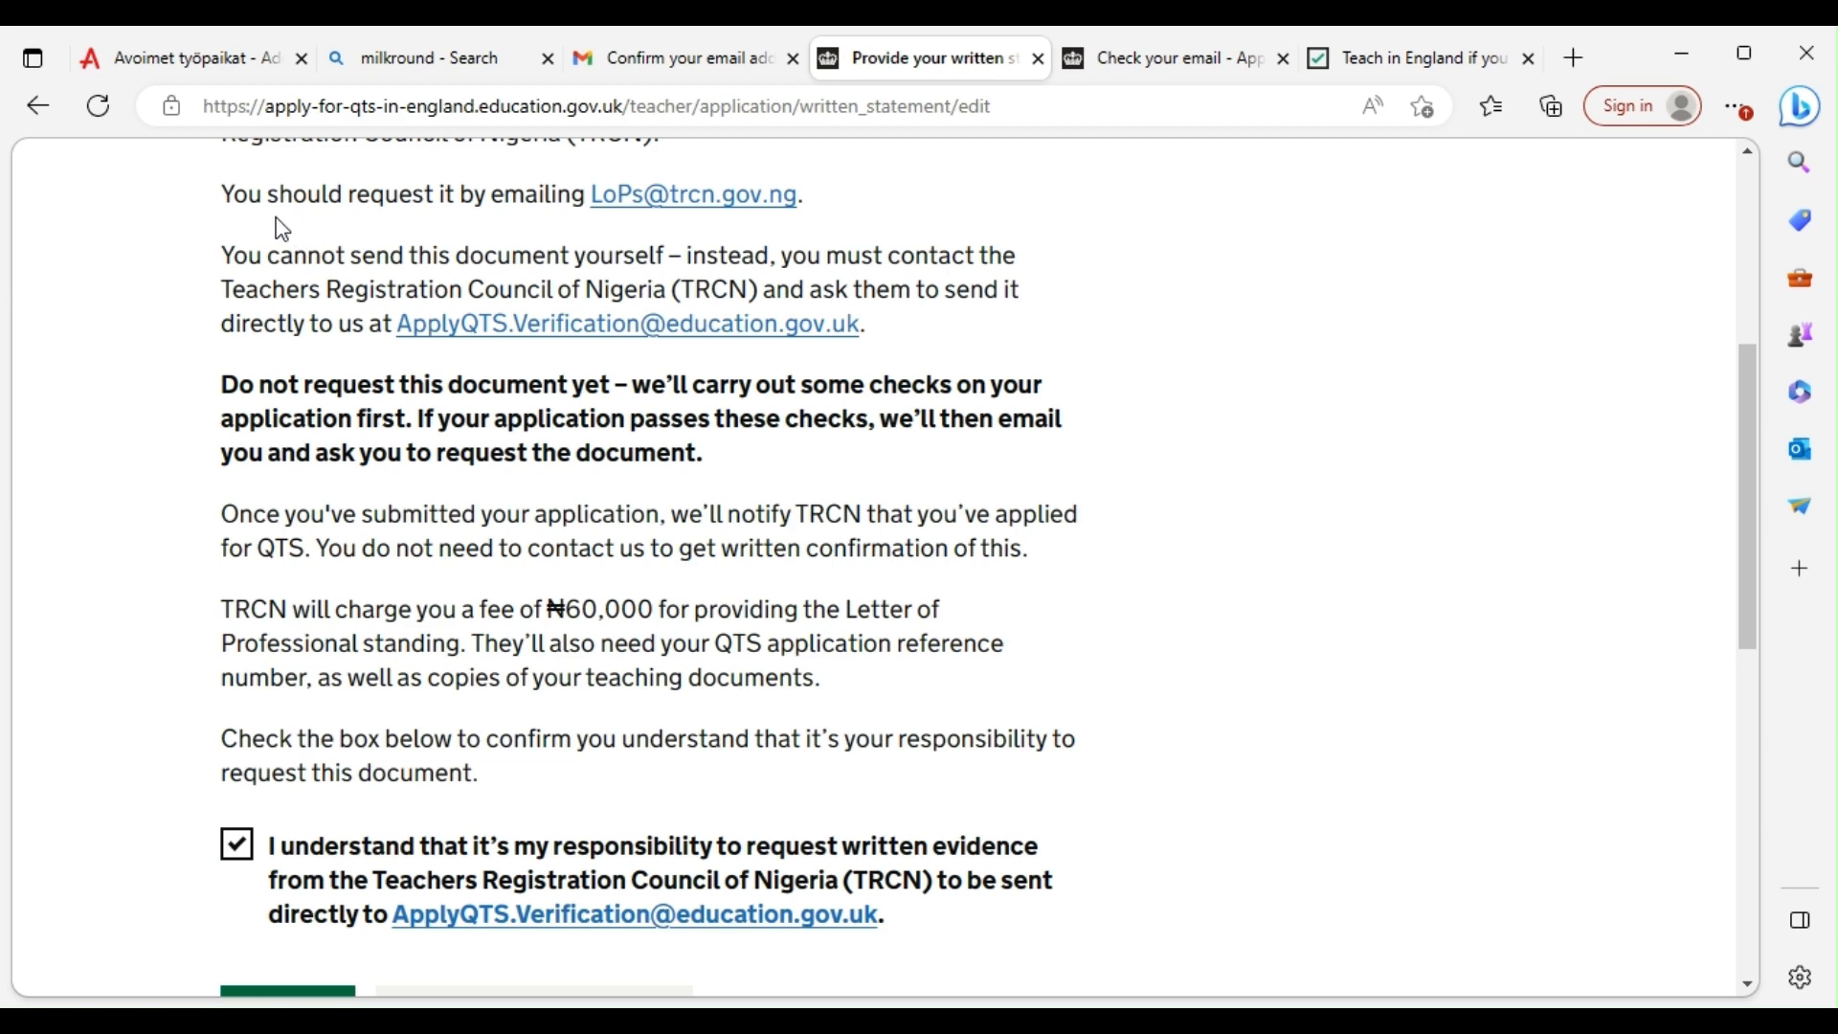
Highlight the TRCN request email address, then save the statement with the box still ticked
scroll(498, 230, up, 1)
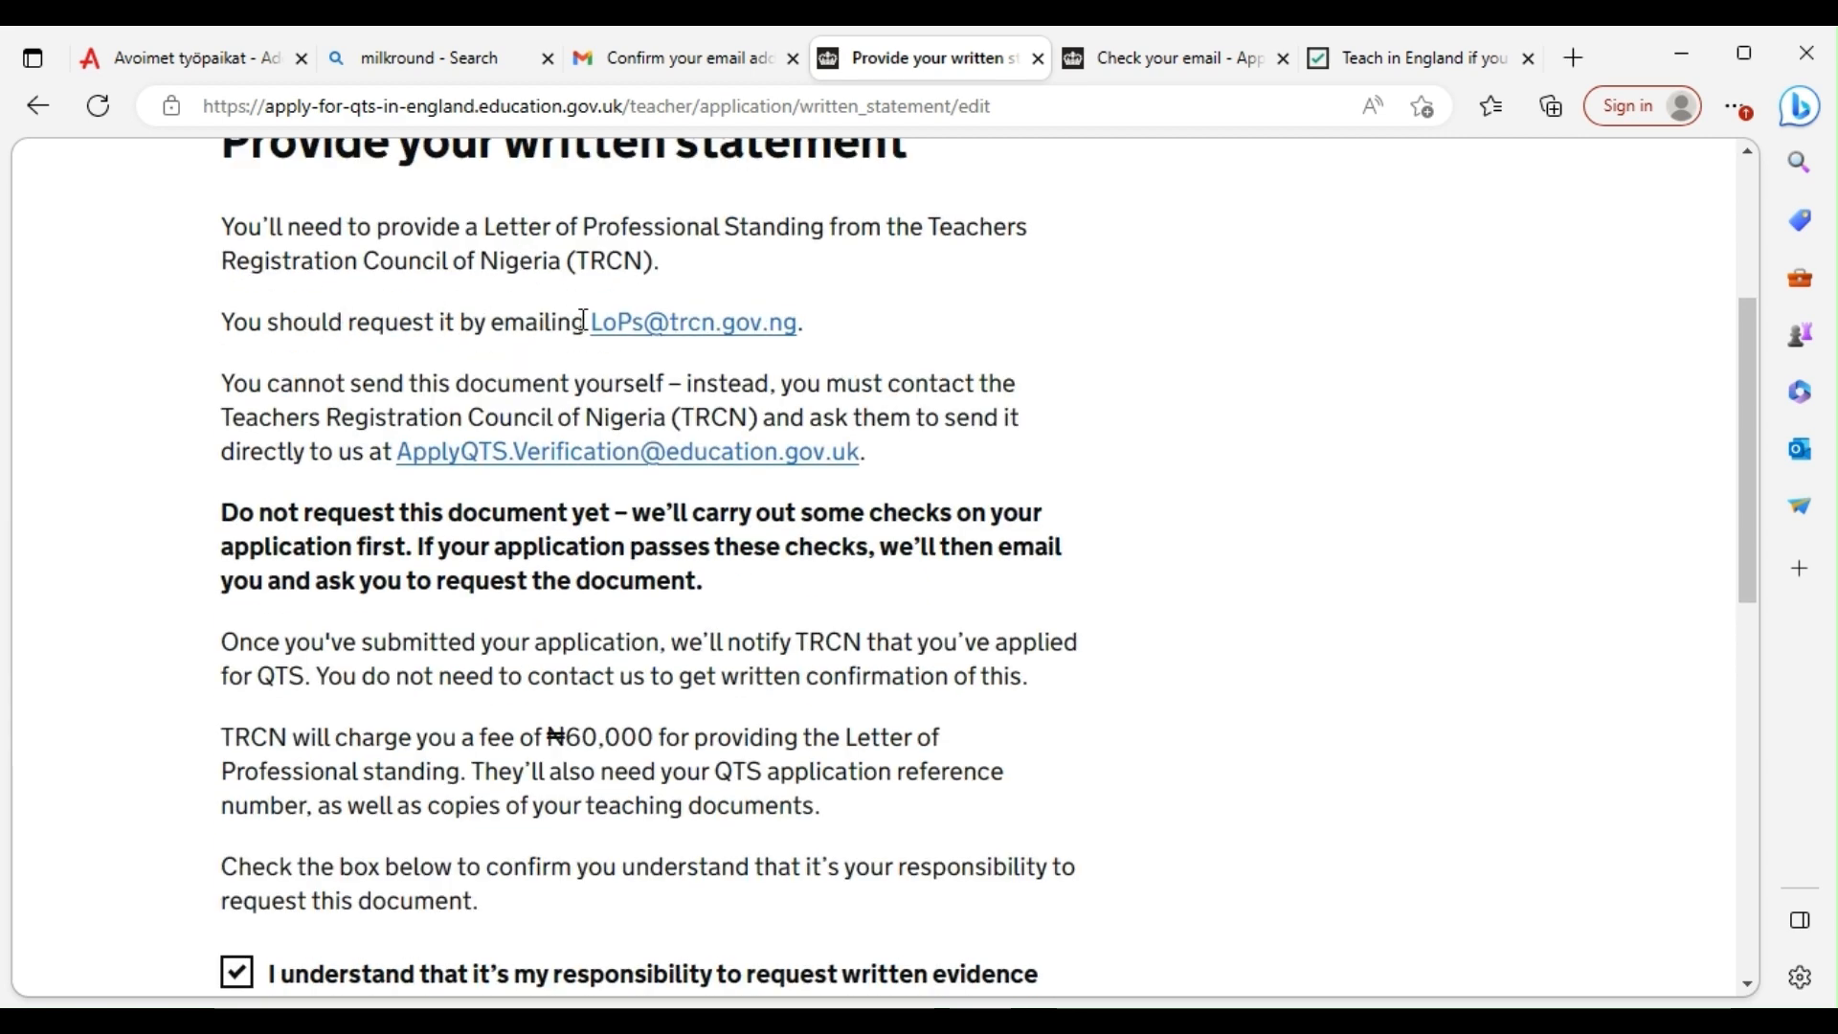
drag(586, 321, 794, 316)
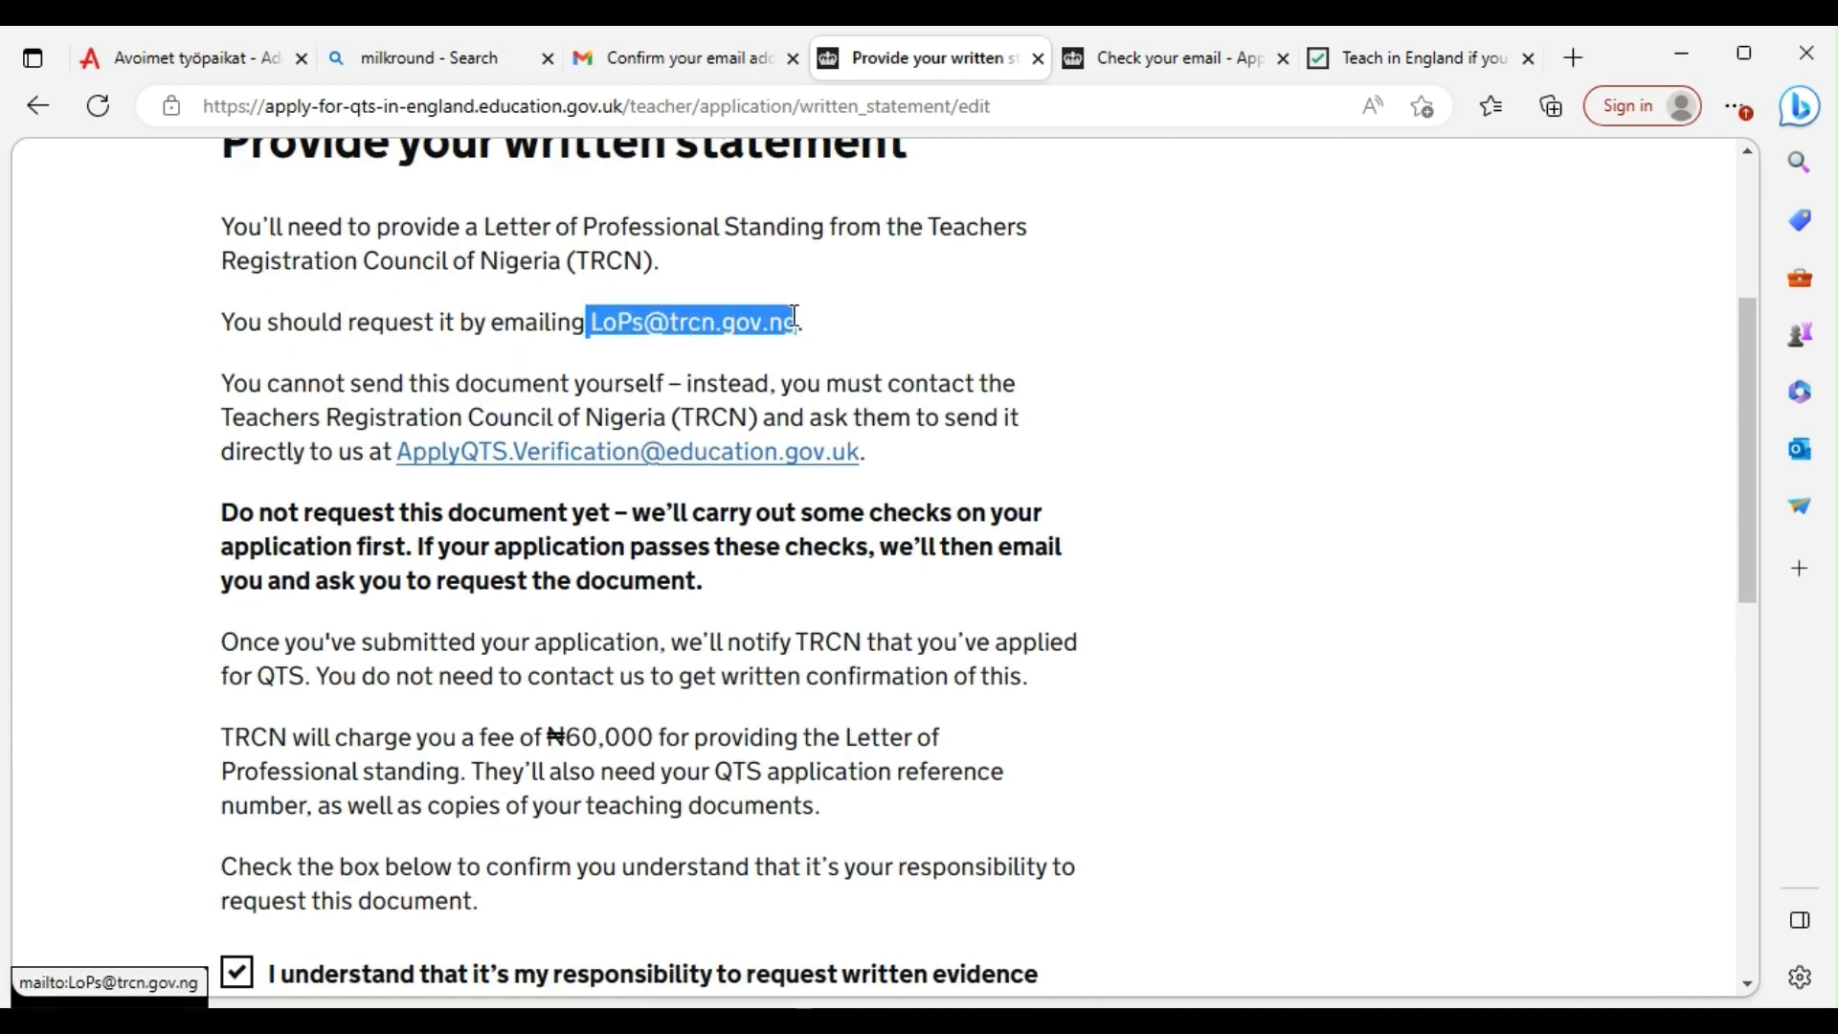
scroll(1091, 354, down, 2)
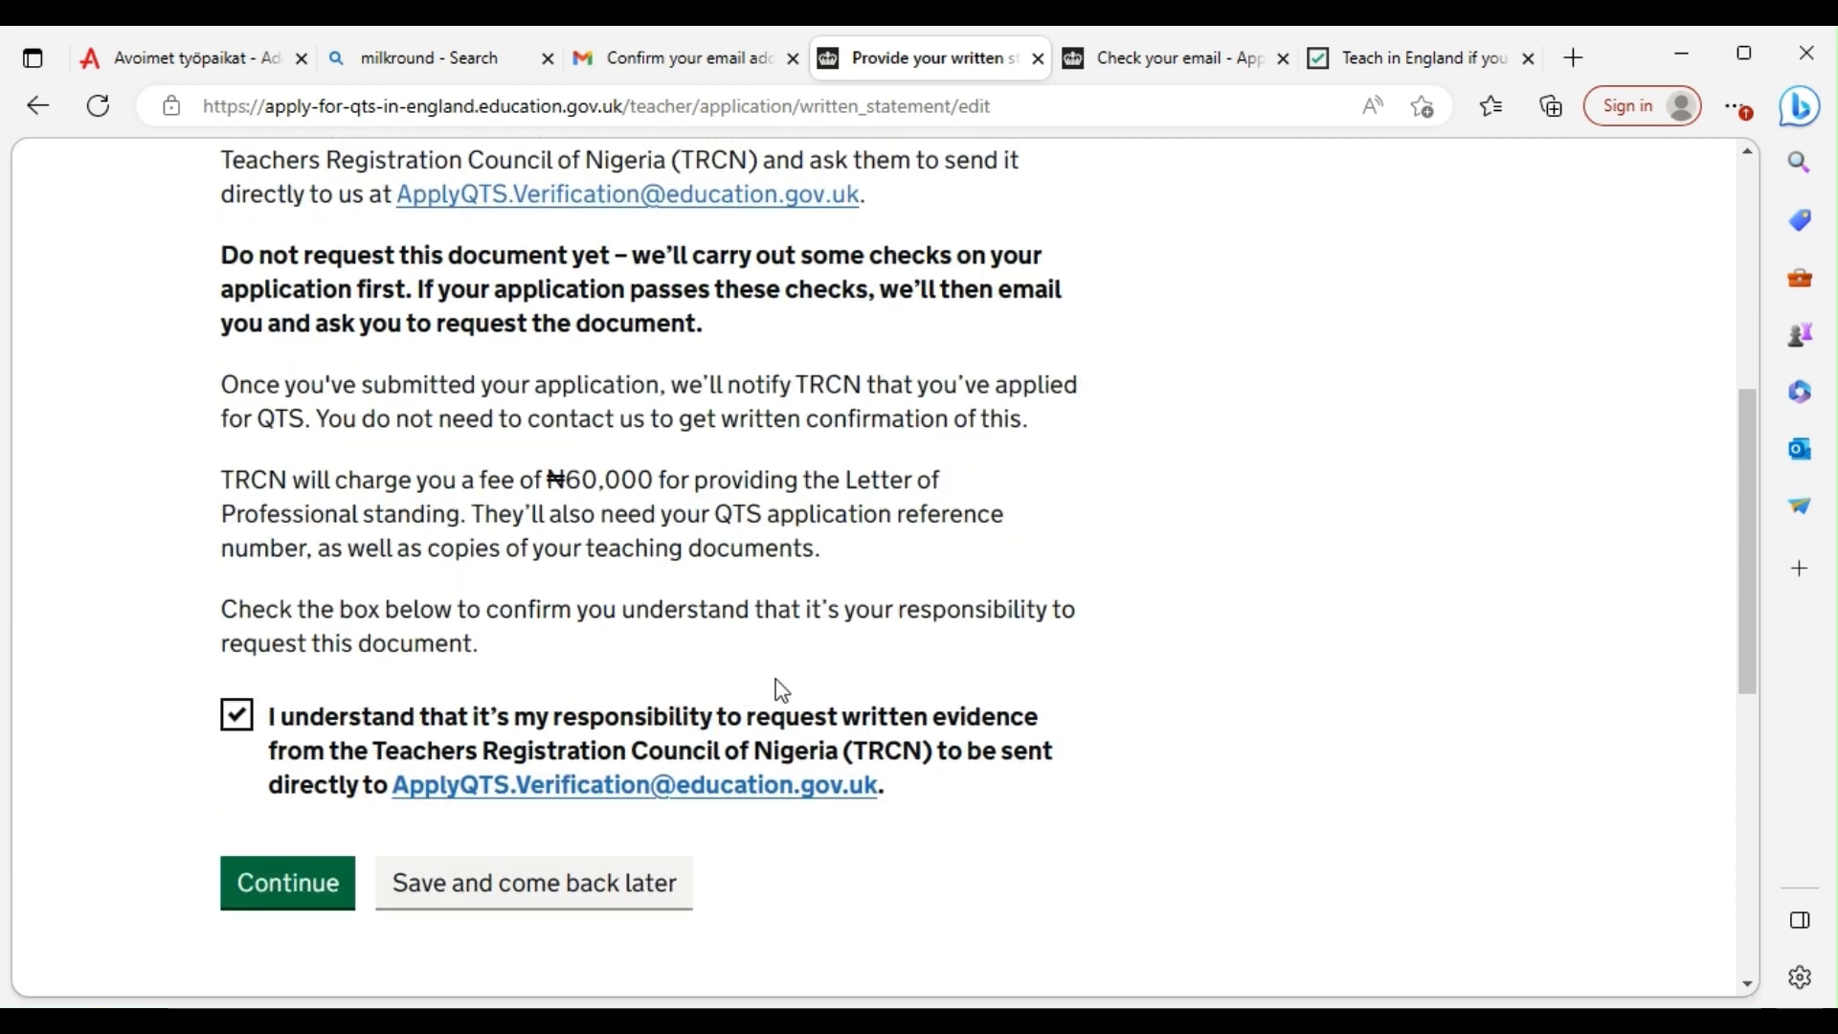
scroll(996, 589, up, 1)
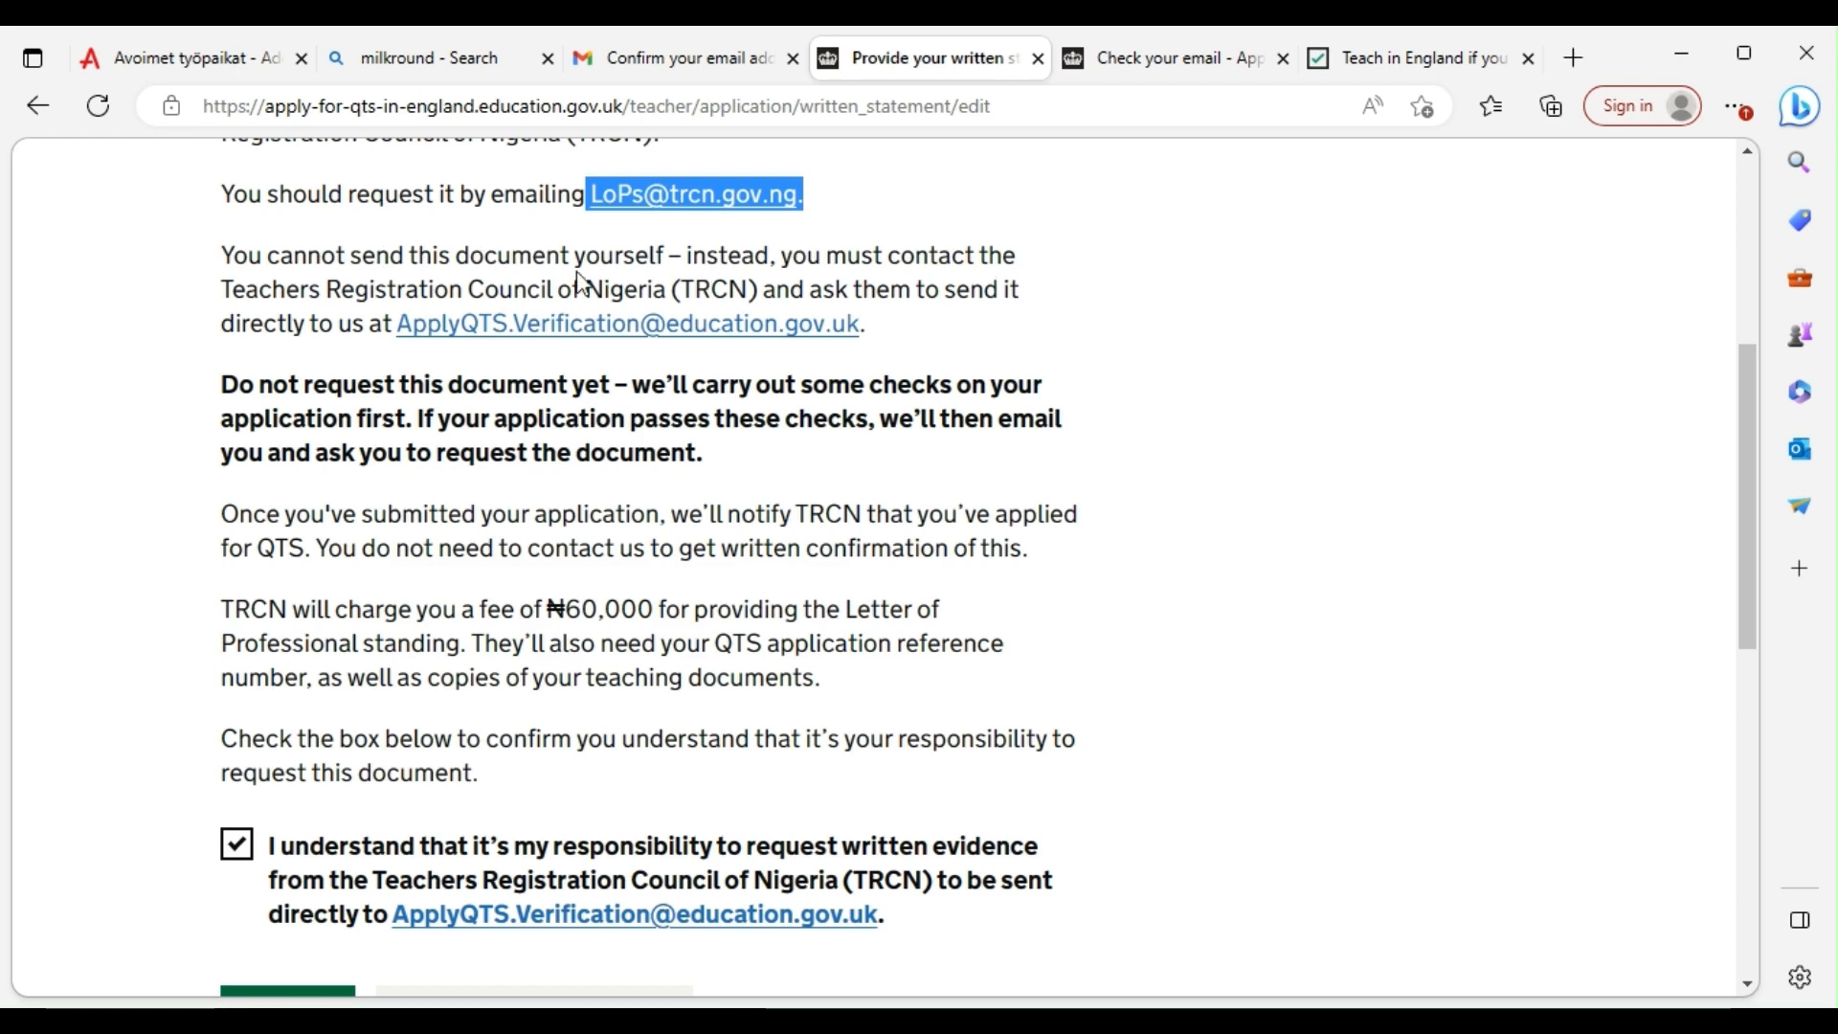
scroll(534, 571, down, 1)
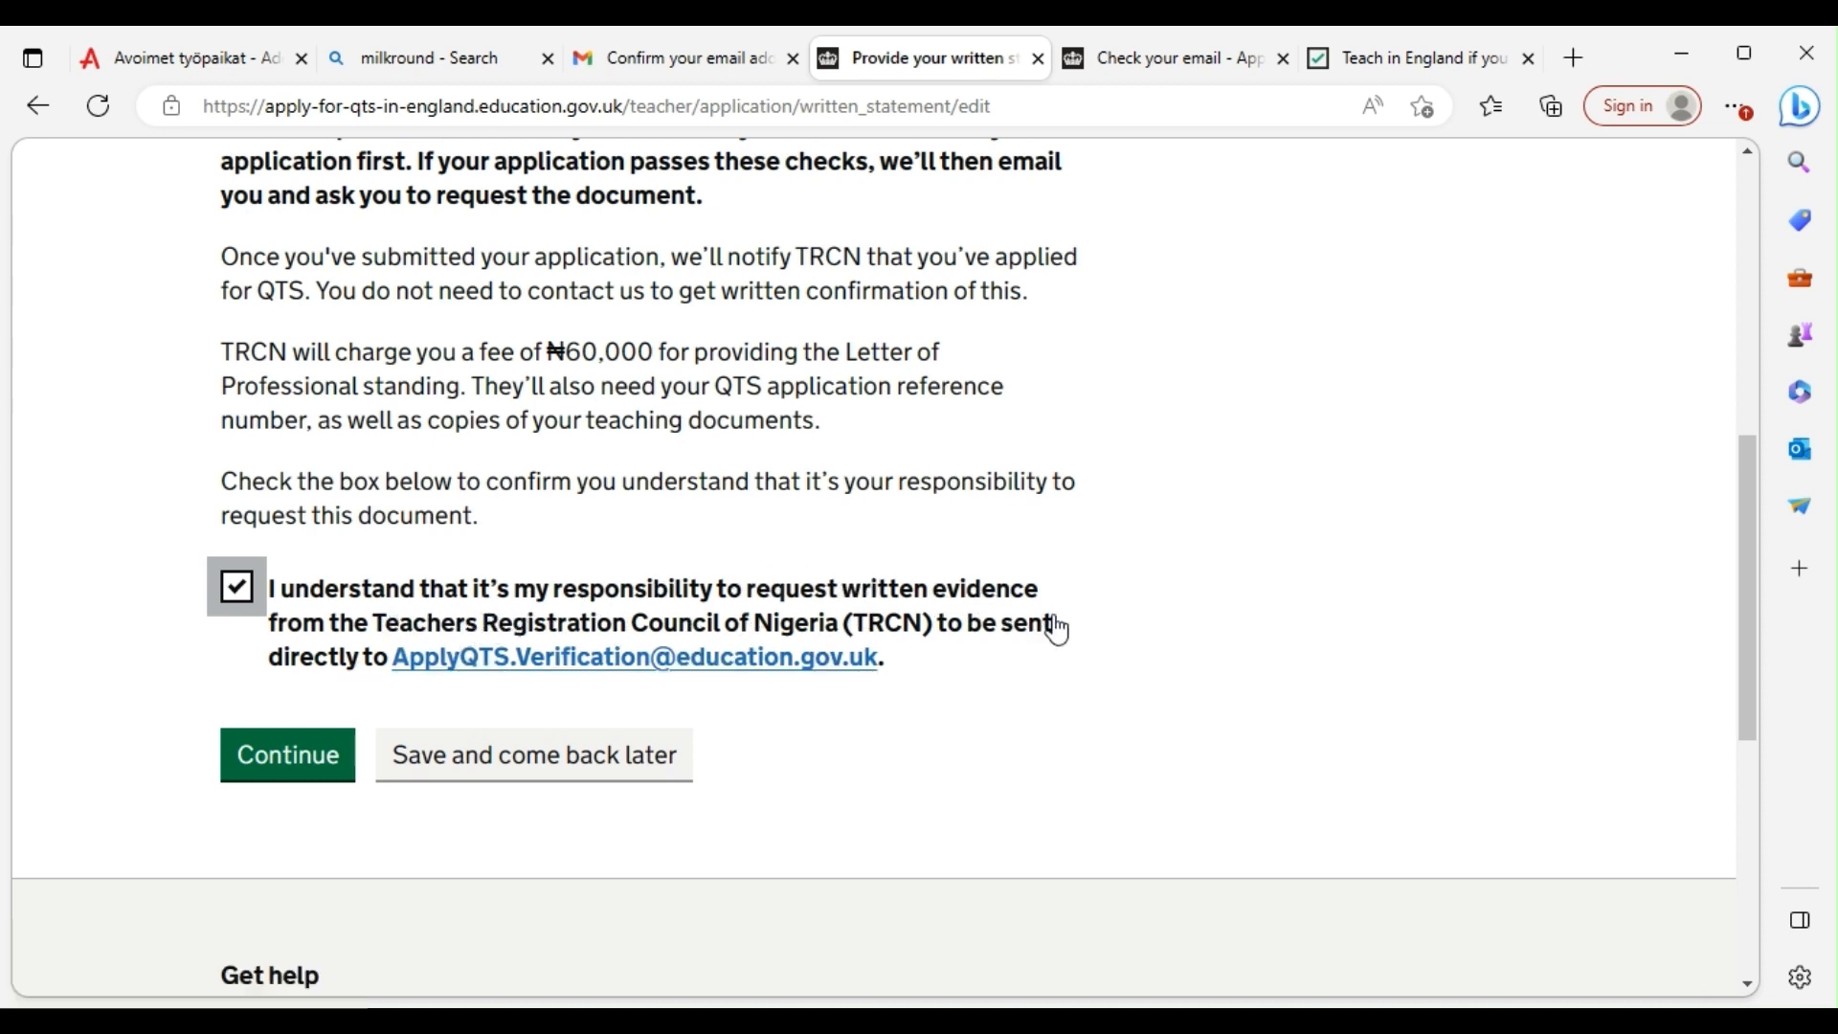
click(269, 760)
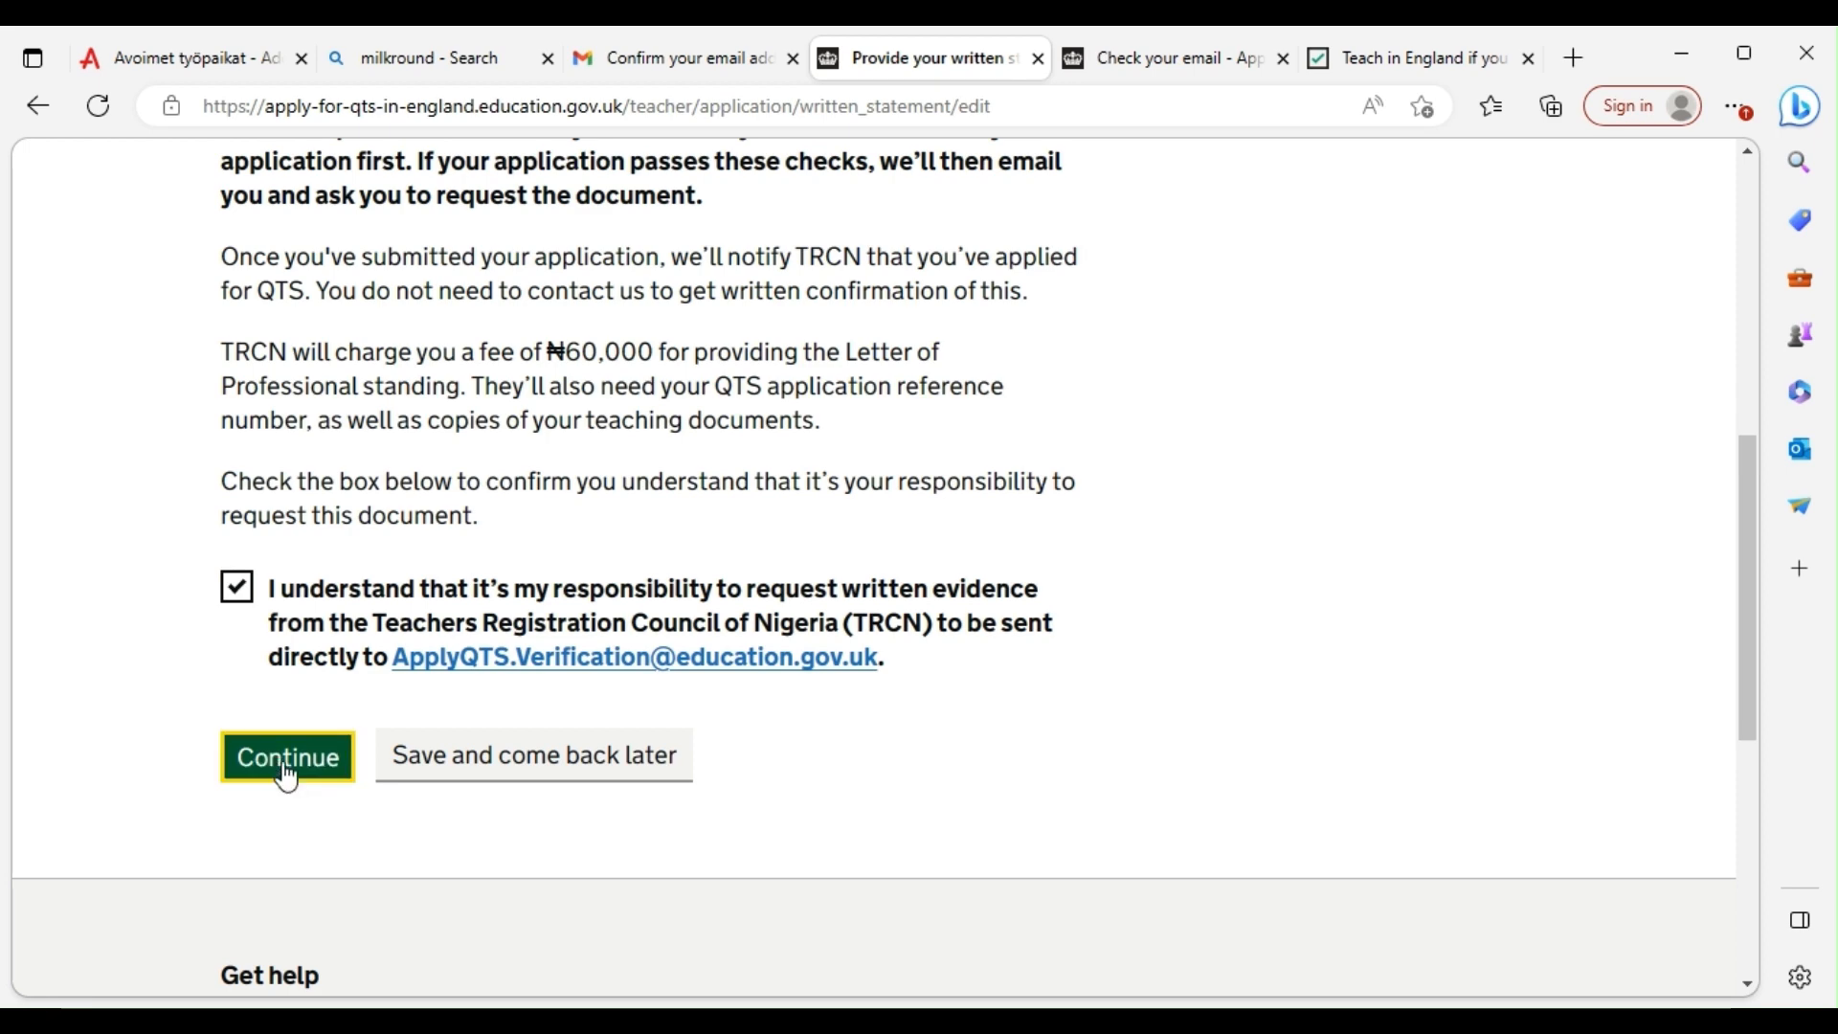
Tick the About sanctions and restrictions box confirming no sanctions or misconduct on the employment record
scroll(821, 543, down, 8)
scroll(821, 543, down, 20)
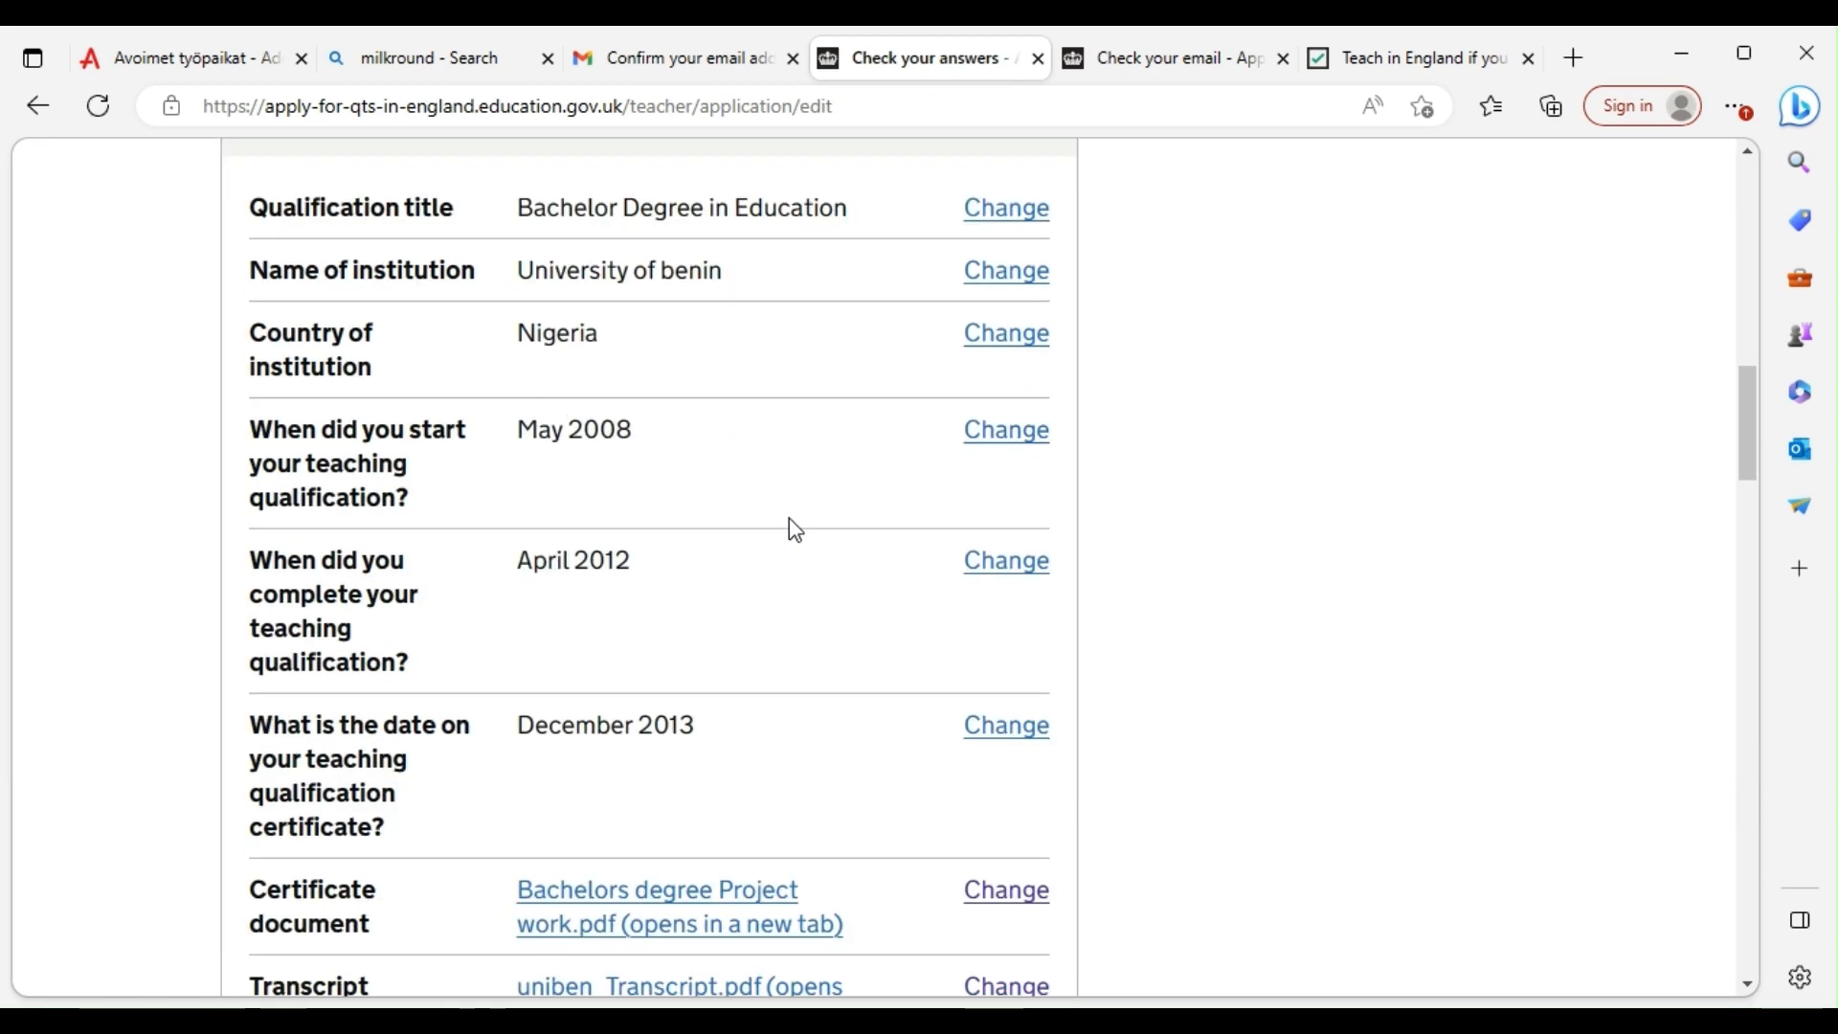
scroll(535, 627, down, 18)
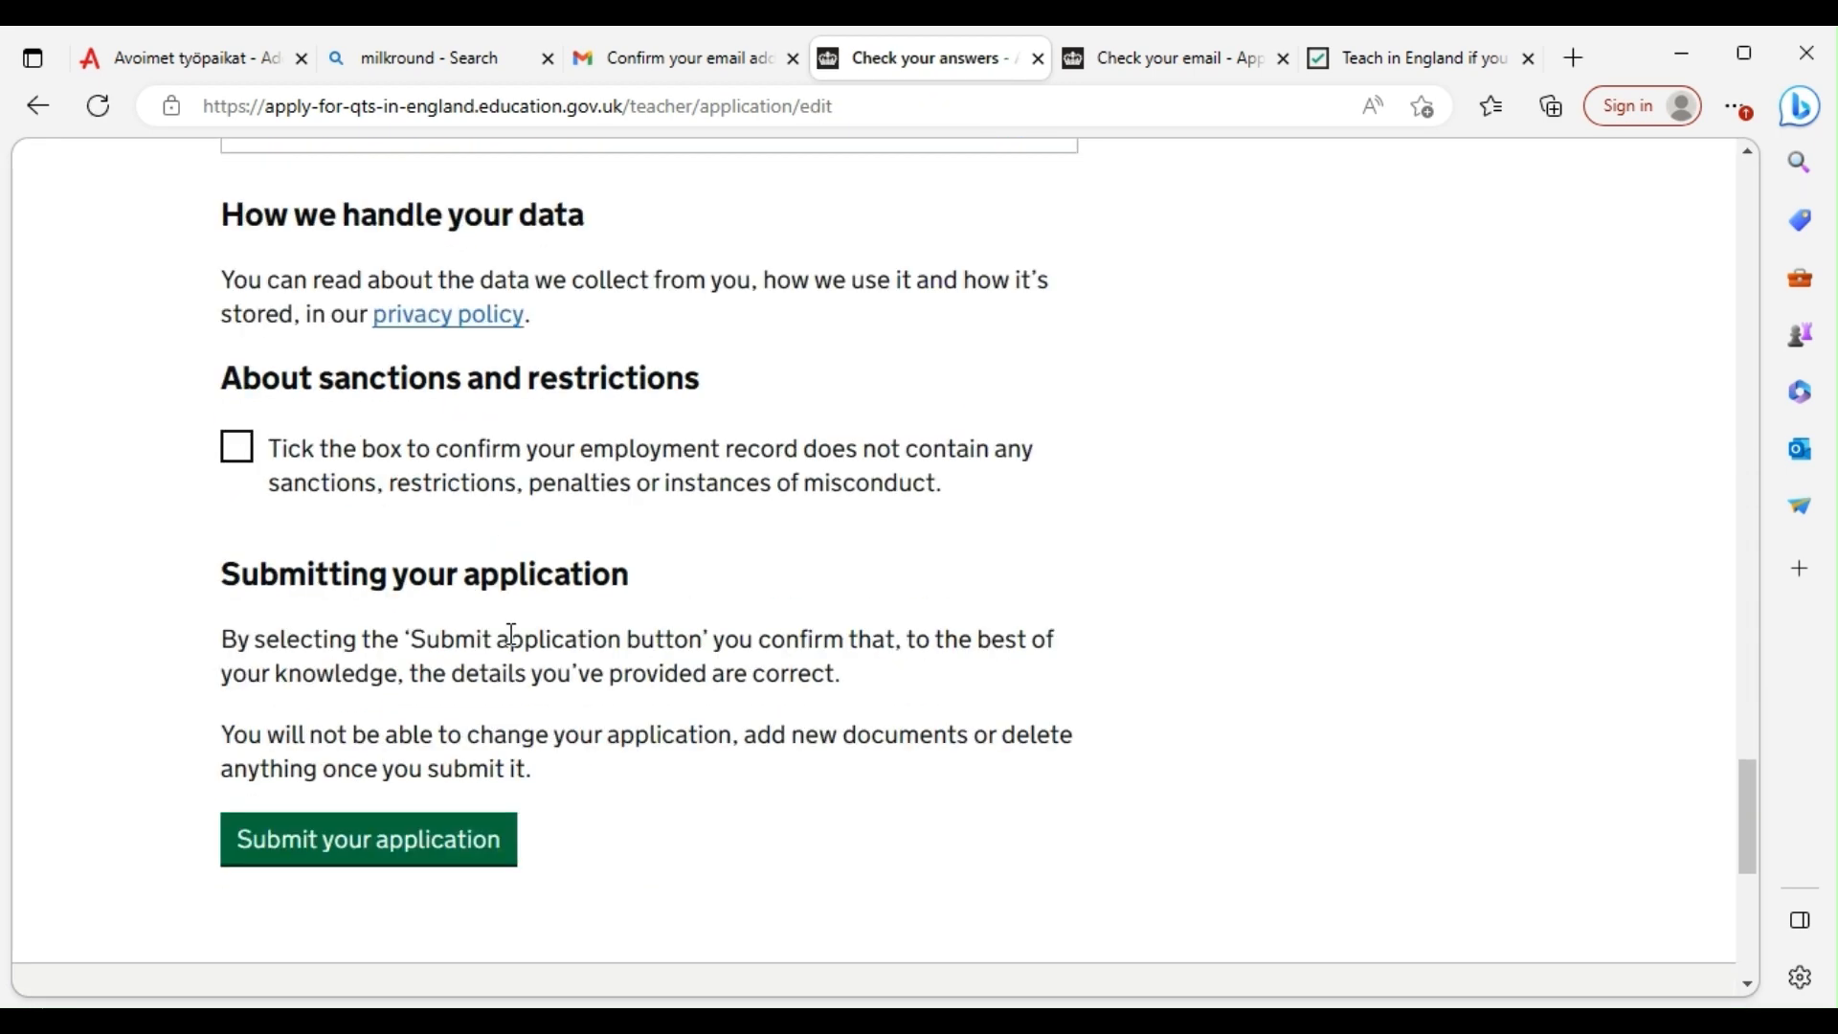
click(240, 286)
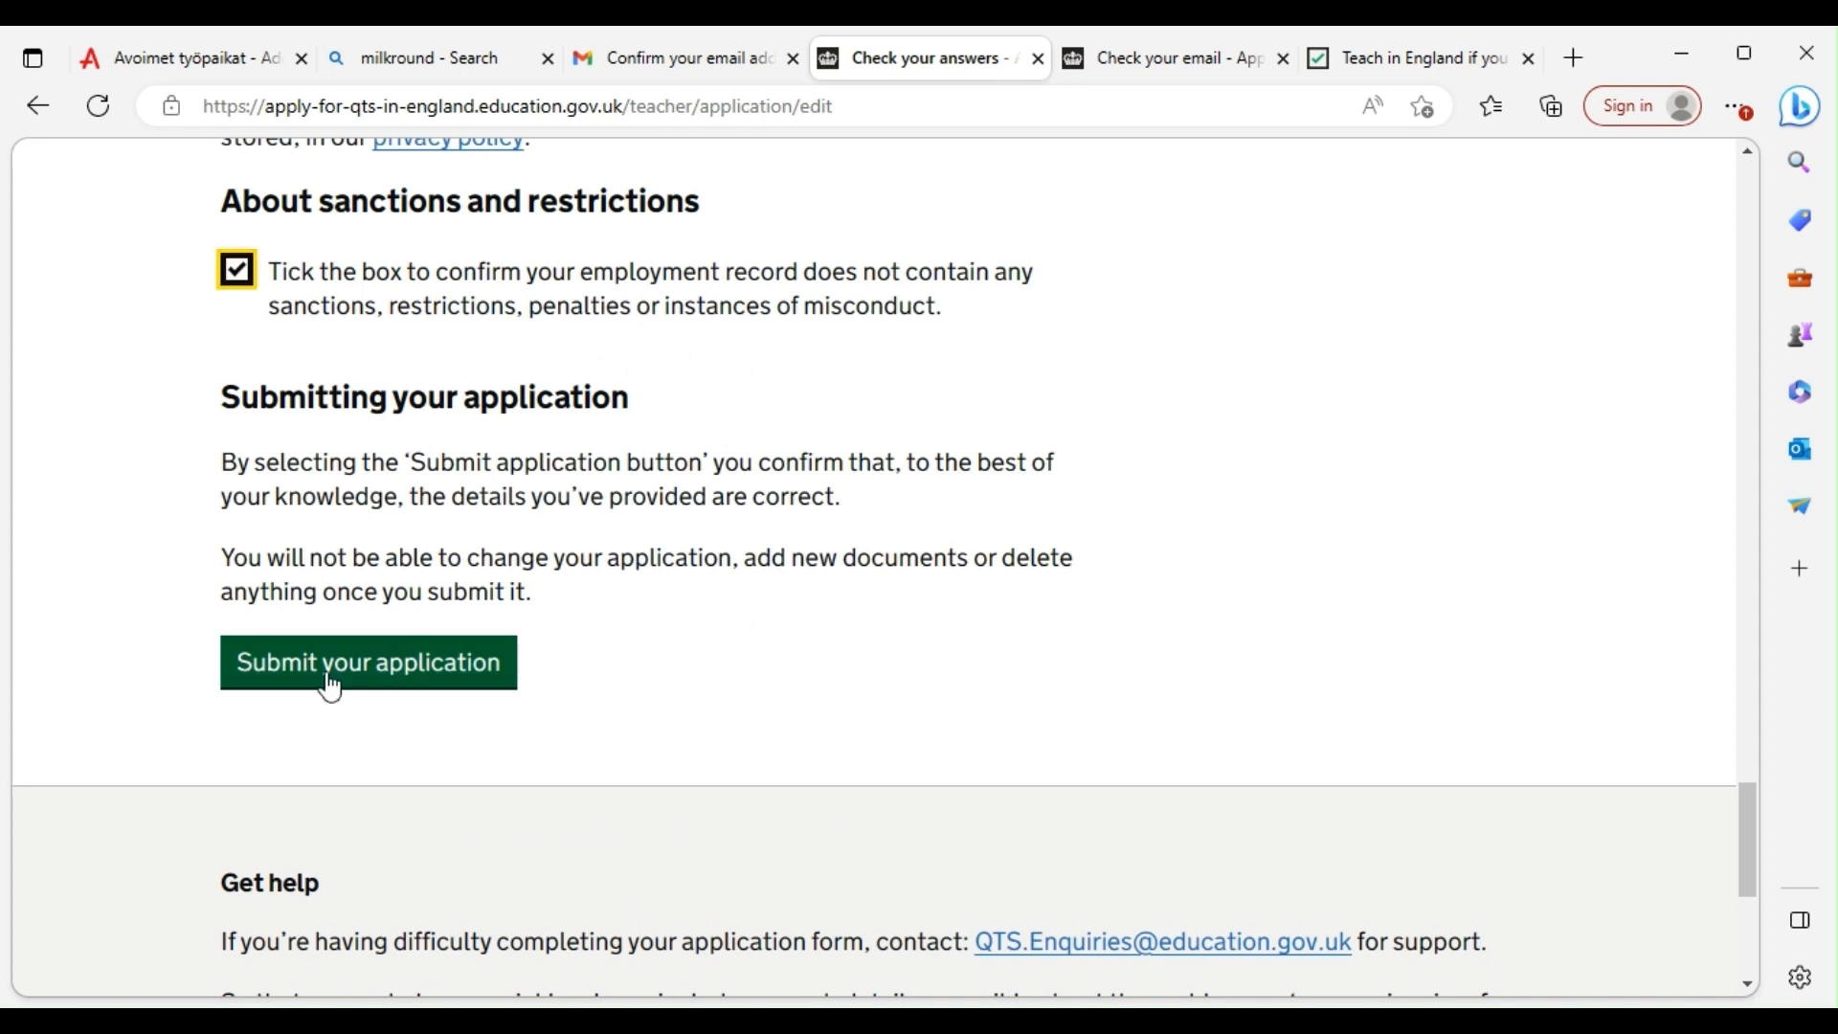